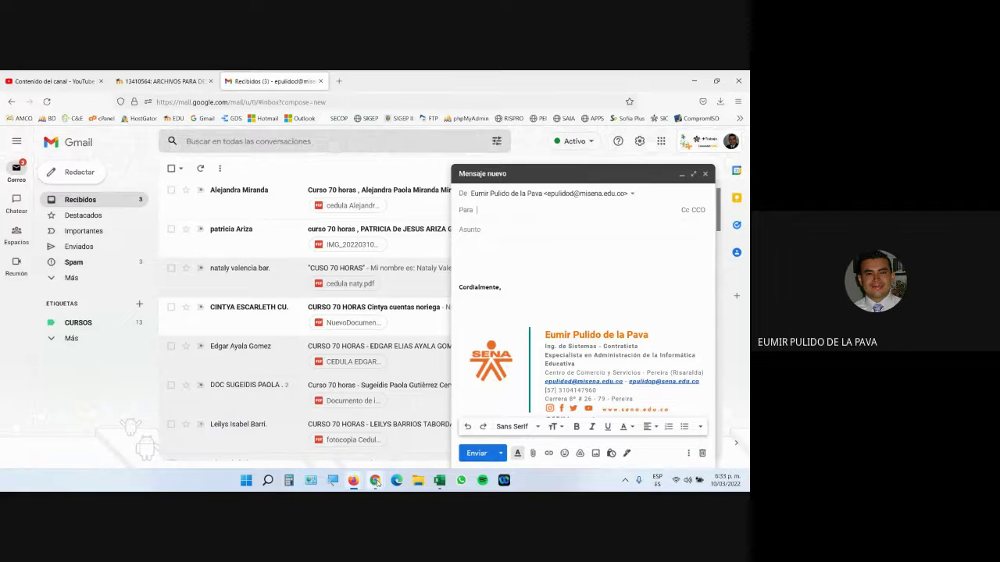
Step: Open the Meet in-call chat, then cycle through windows to the Funciones de texto 1-1 workbook
click(343, 434)
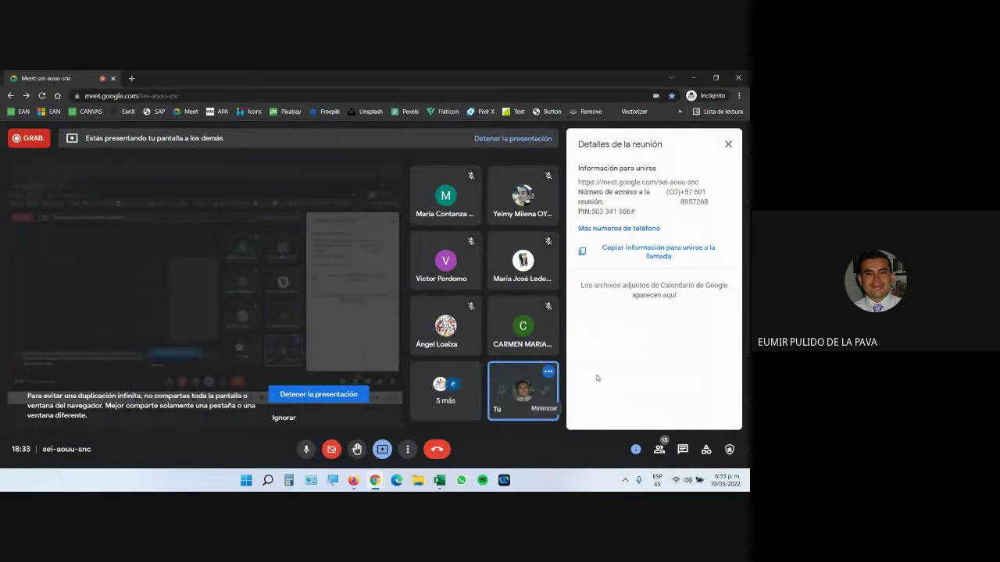
click(683, 449)
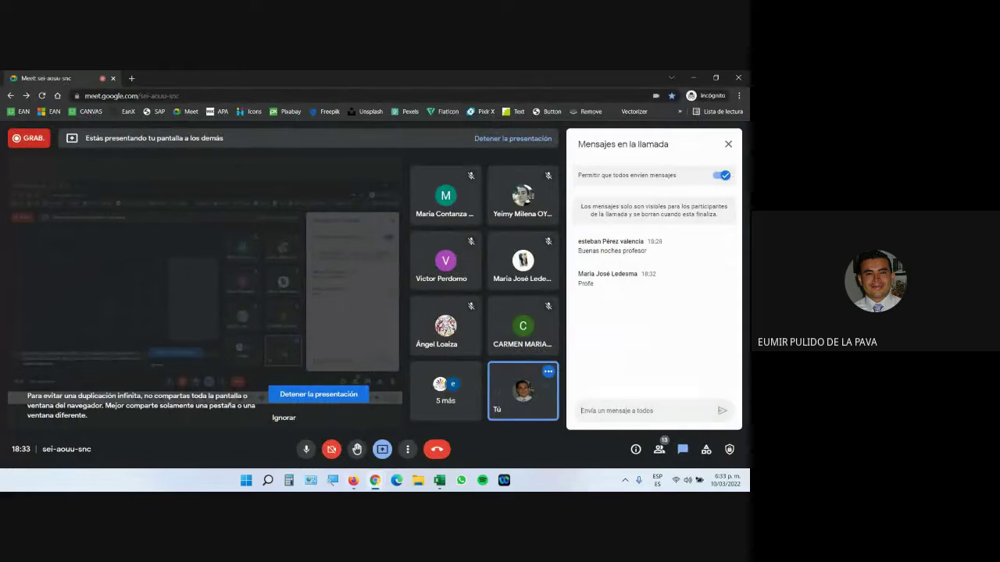
mouse_move(353, 480)
click(408, 441)
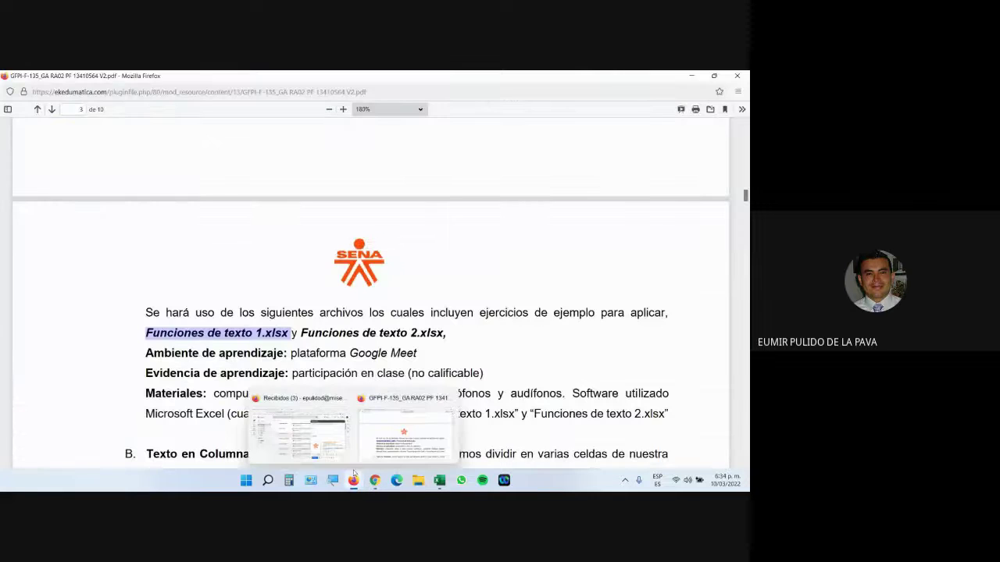
click(417, 408)
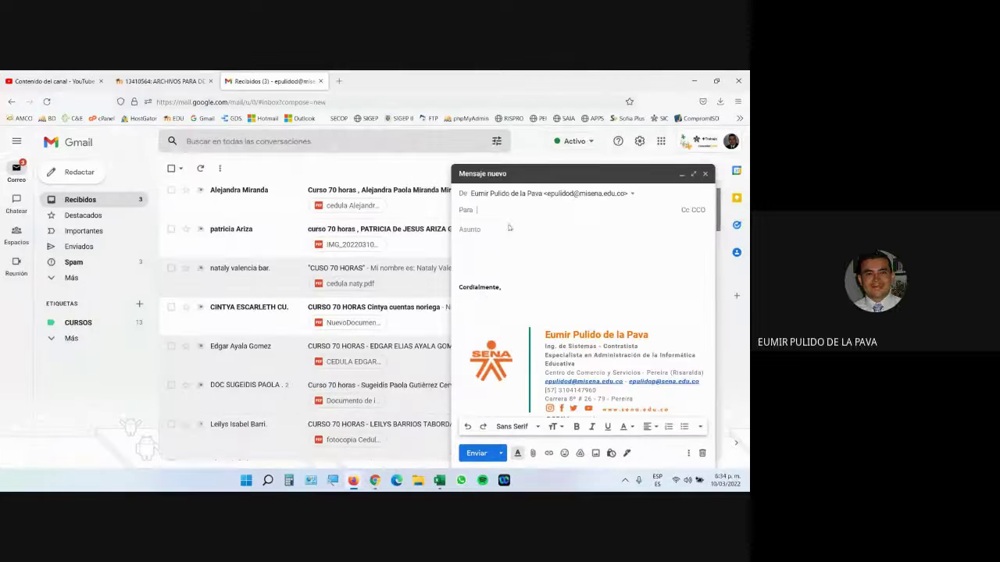
key(ctrl+shift+Tab)
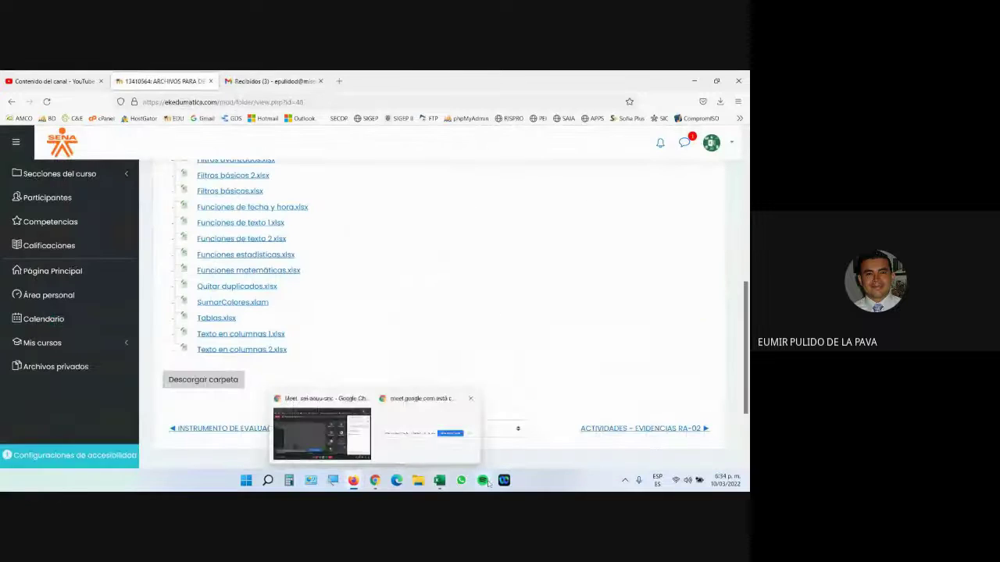
click(438, 481)
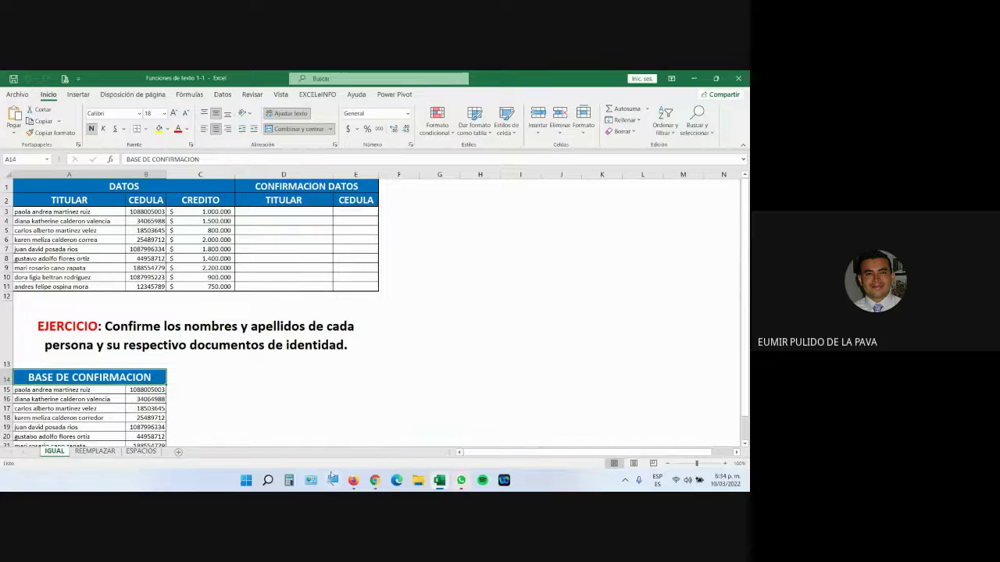
Step: Magnify the screen to 200% with Windows Magnifier and tuck its controls away
click(331, 478)
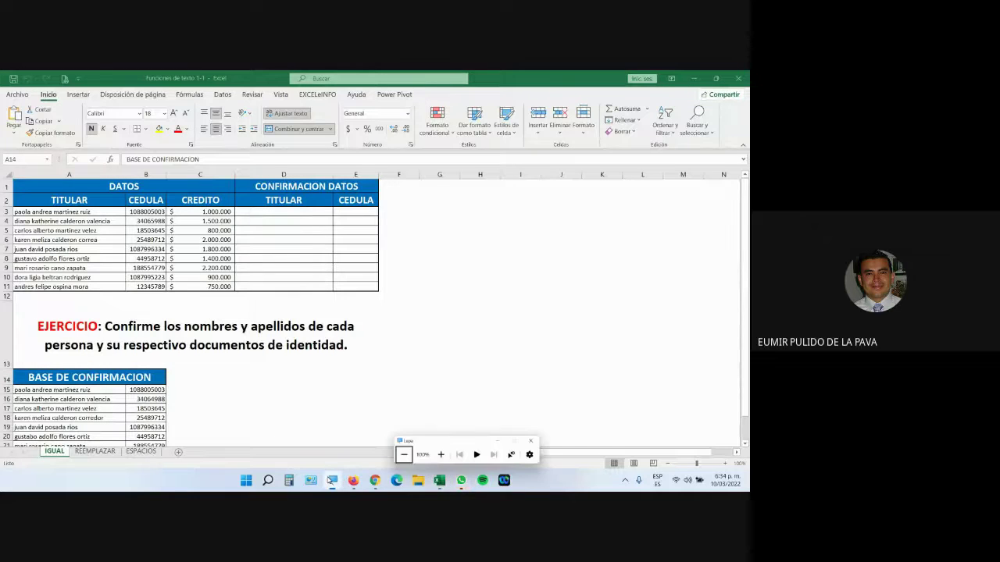
click(441, 455)
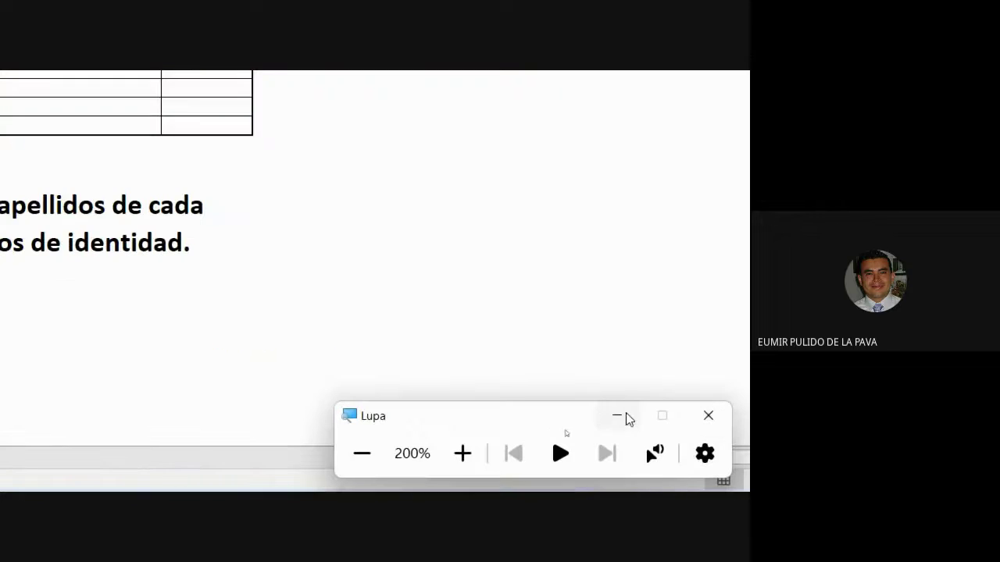
click(623, 417)
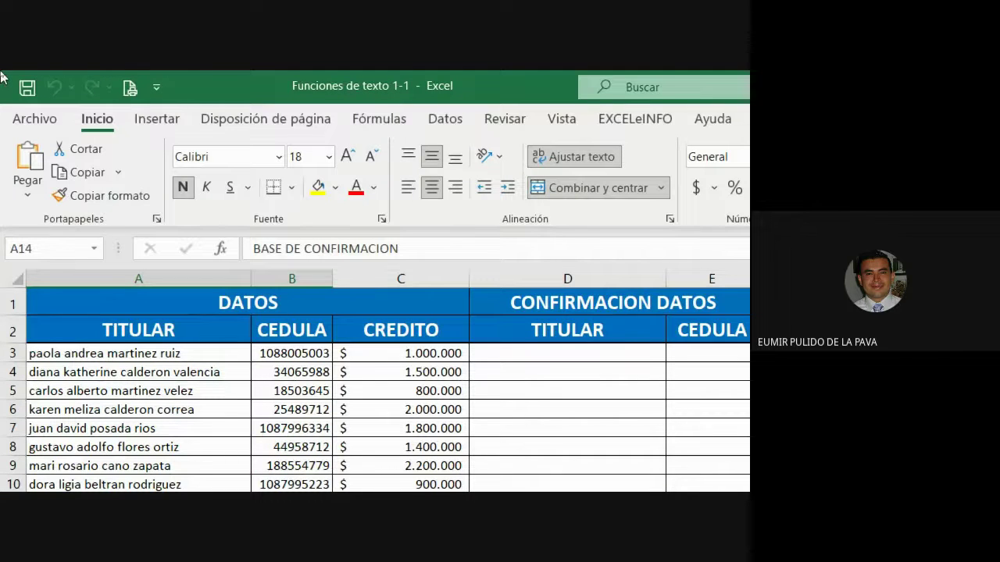
Step: Browse the Texto function list on the Fórmulas tab, then close it
click(402, 119)
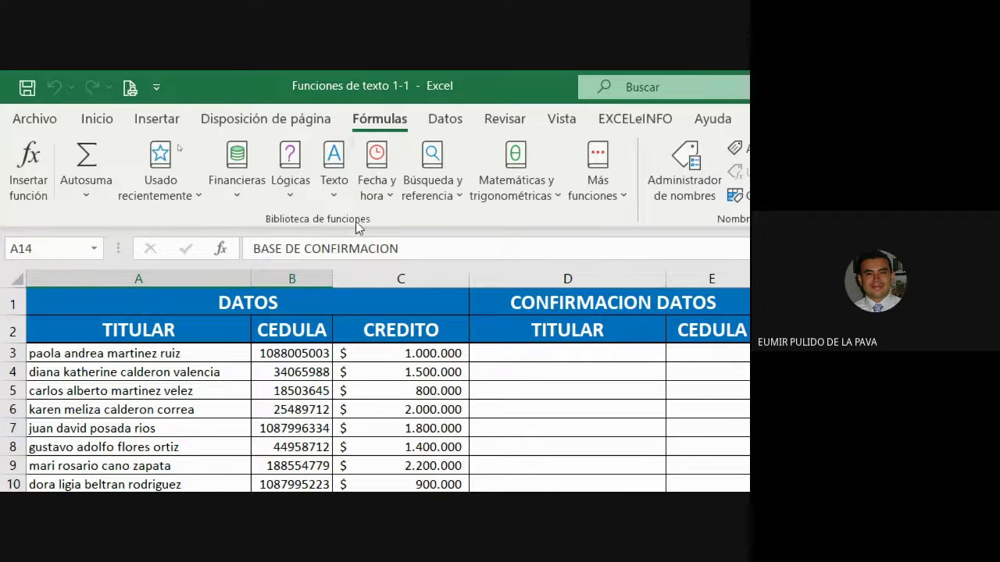
click(339, 187)
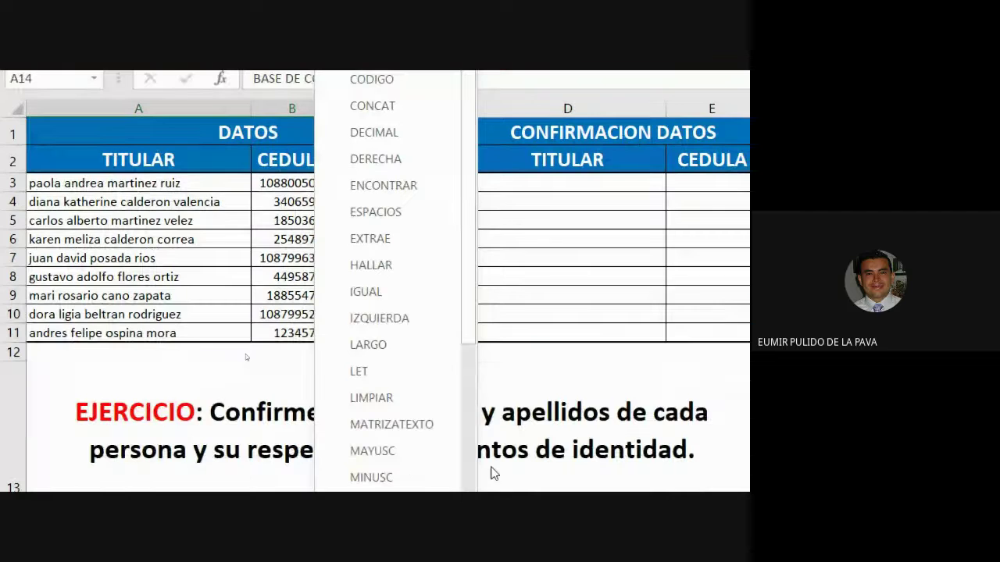
scroll(492, 472, down, 4)
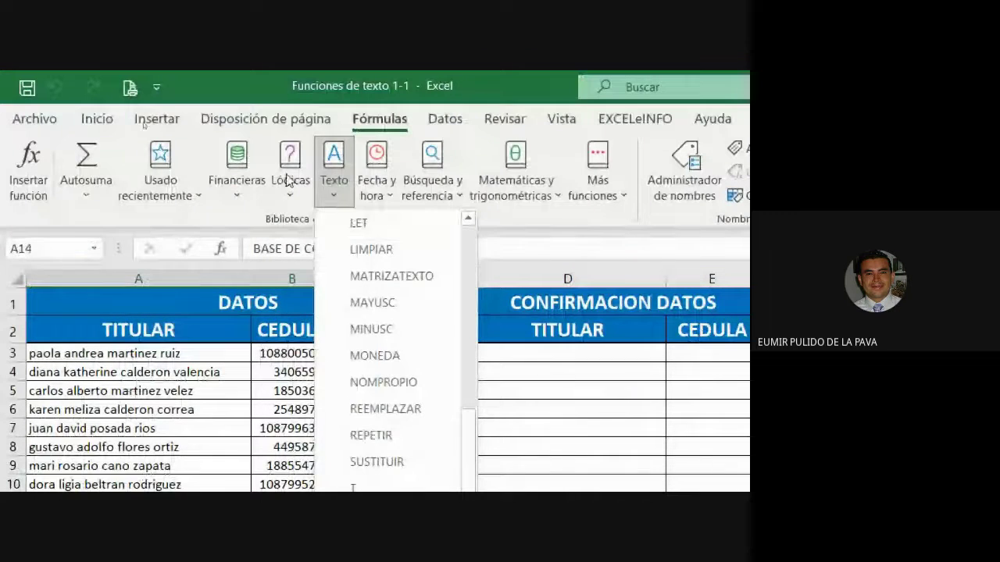
click(328, 174)
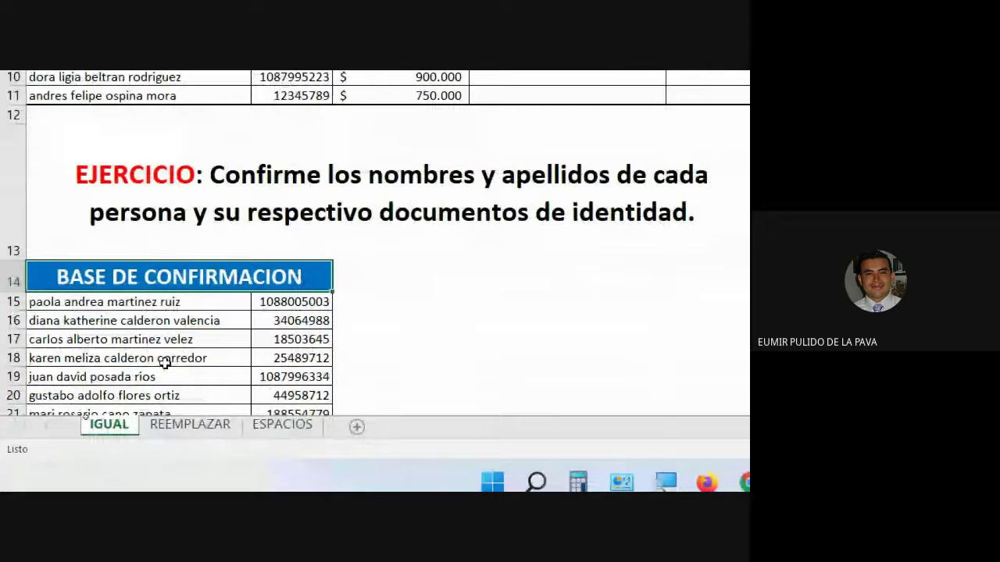
click(351, 203)
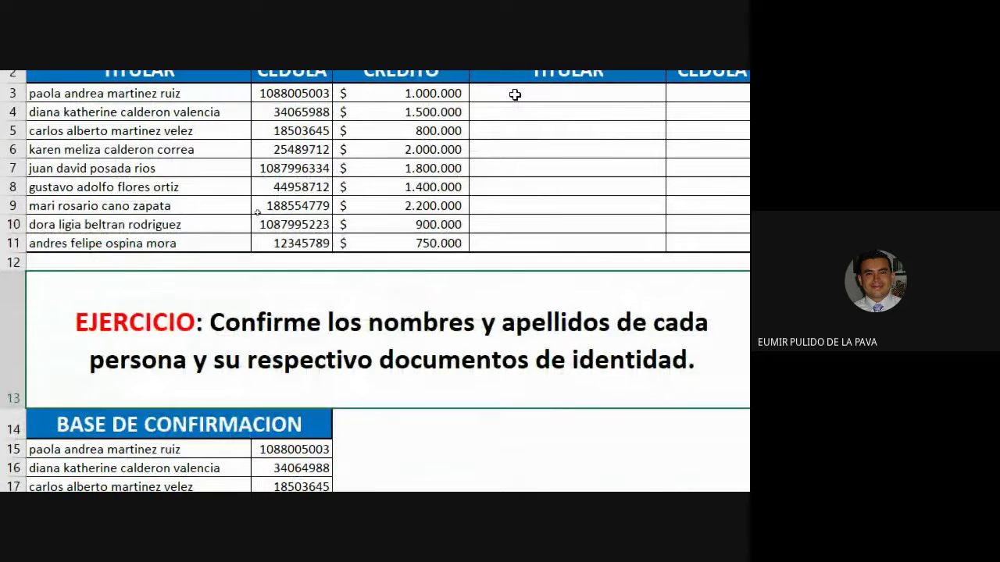
scroll(514, 95, up, 1)
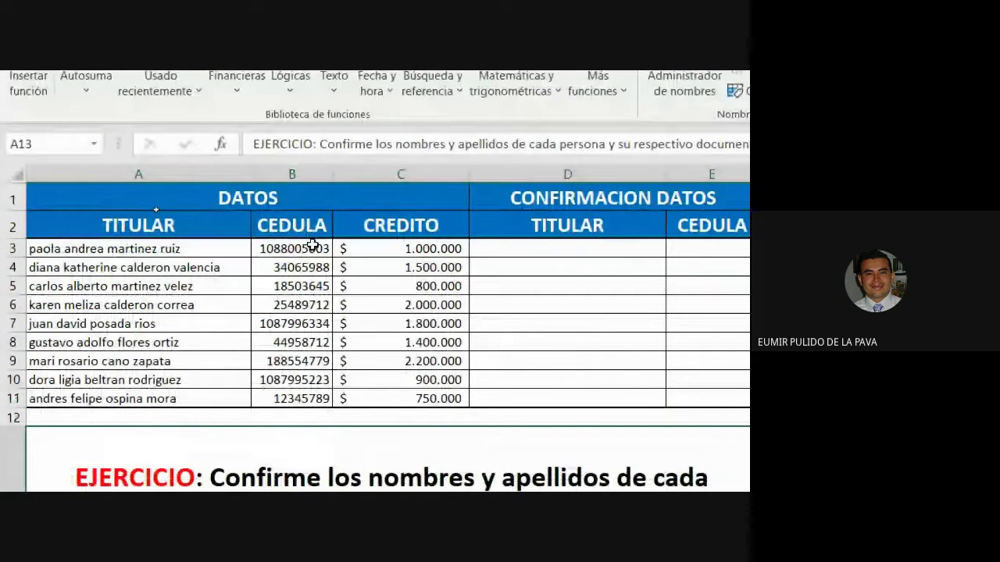
drag(141, 249, 179, 396)
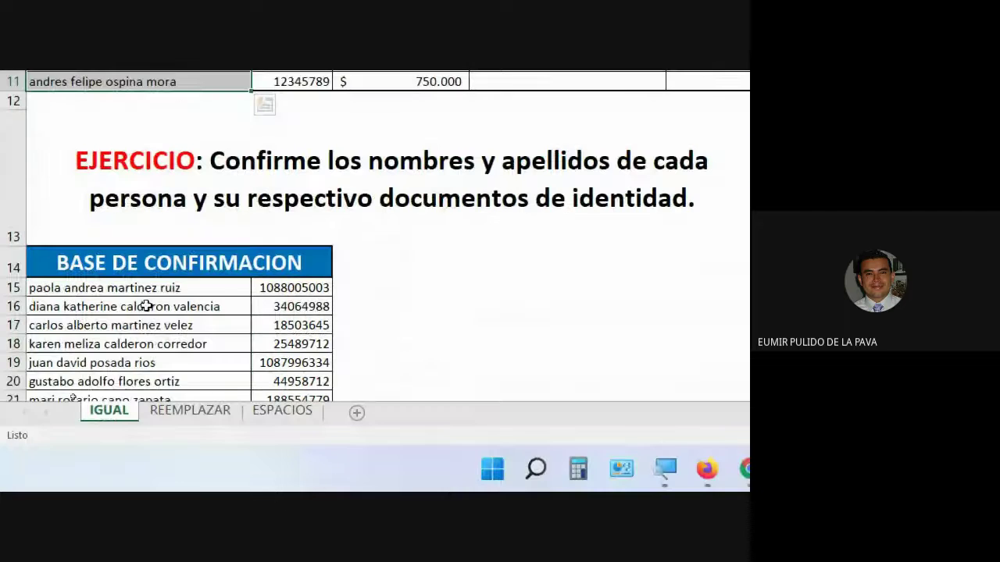
scroll(141, 304, down, 2)
drag(156, 148, 187, 308)
key(ctrl+c)
click(486, 468)
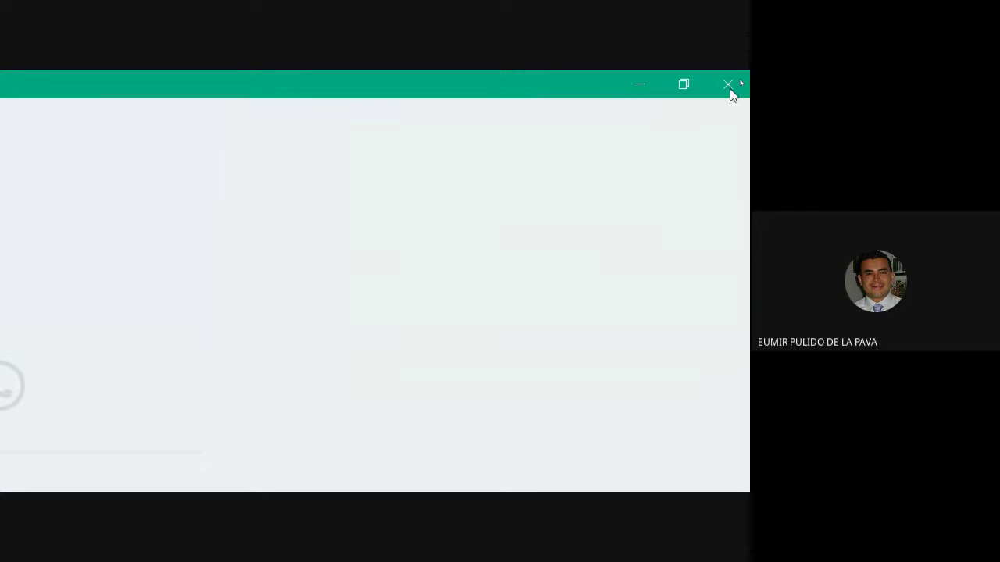
click(729, 83)
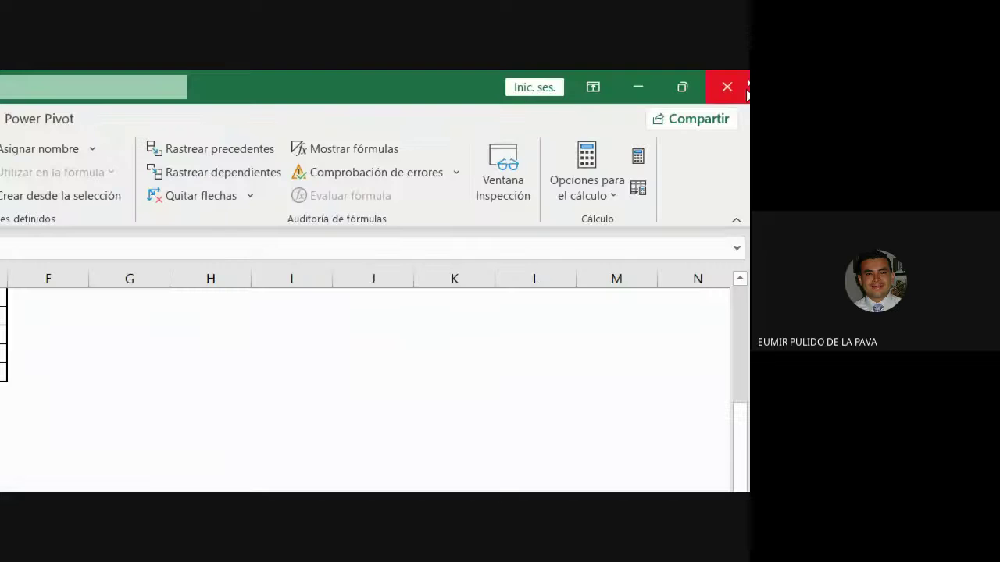
Step: Admit everyone waiting to join the Meet call, selecting the e-mail address posted in chat
mouse_move(347, 472)
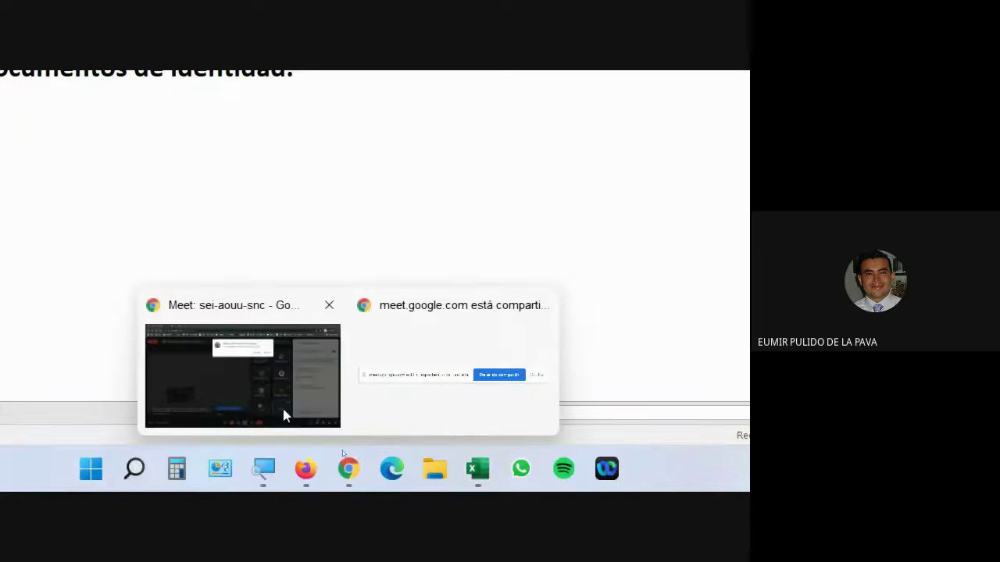
click(348, 413)
click(522, 287)
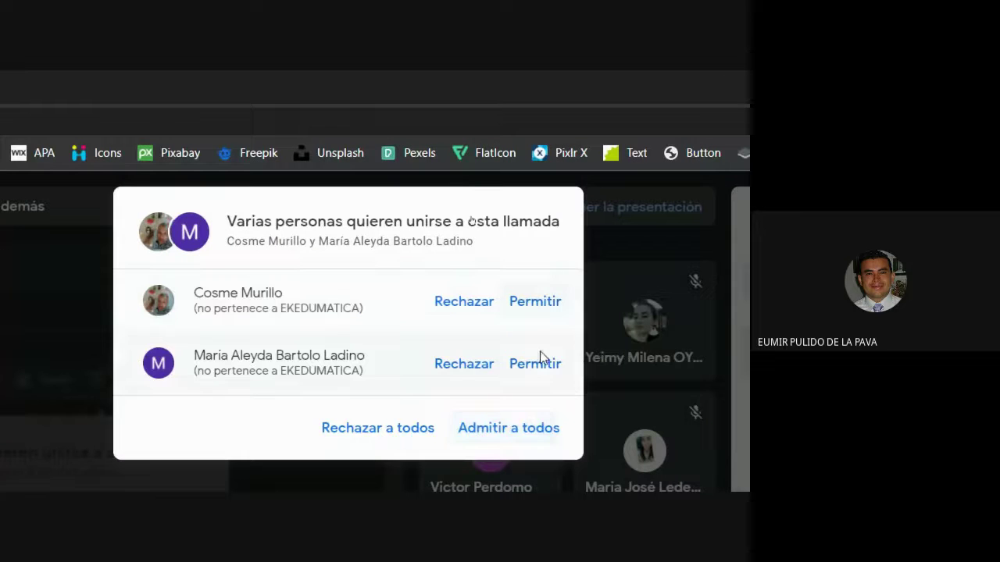
click(546, 437)
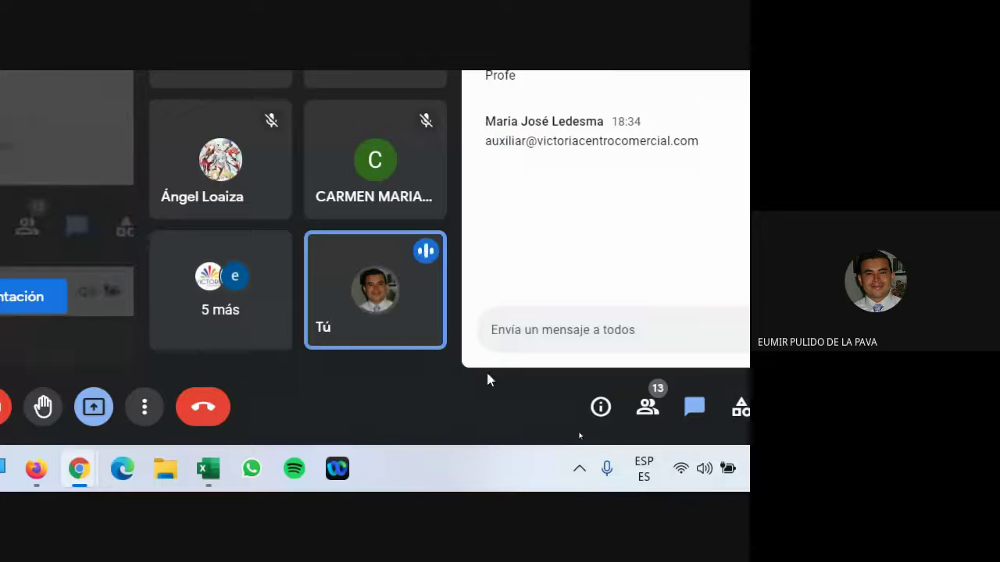
drag(485, 140, 707, 142)
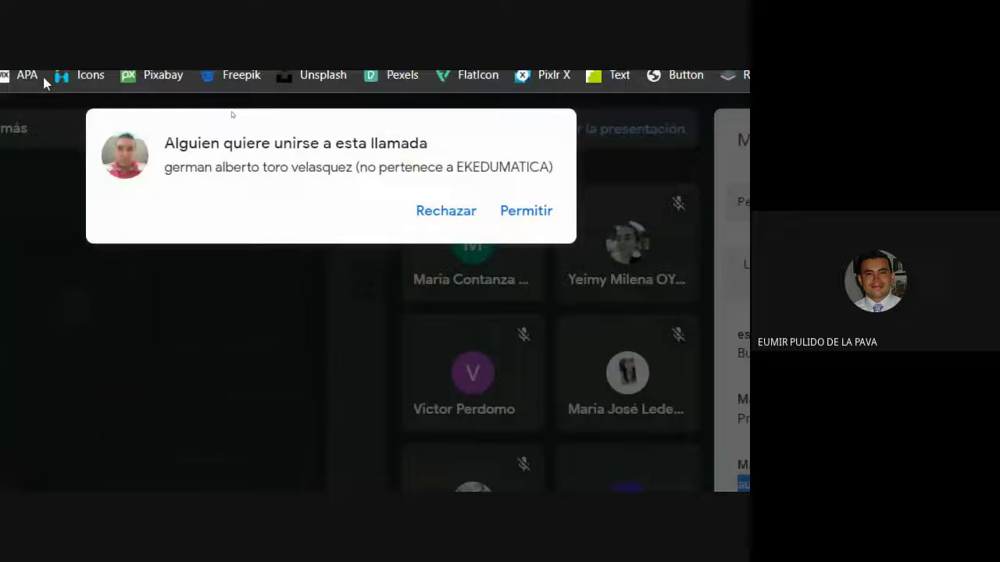
click(516, 210)
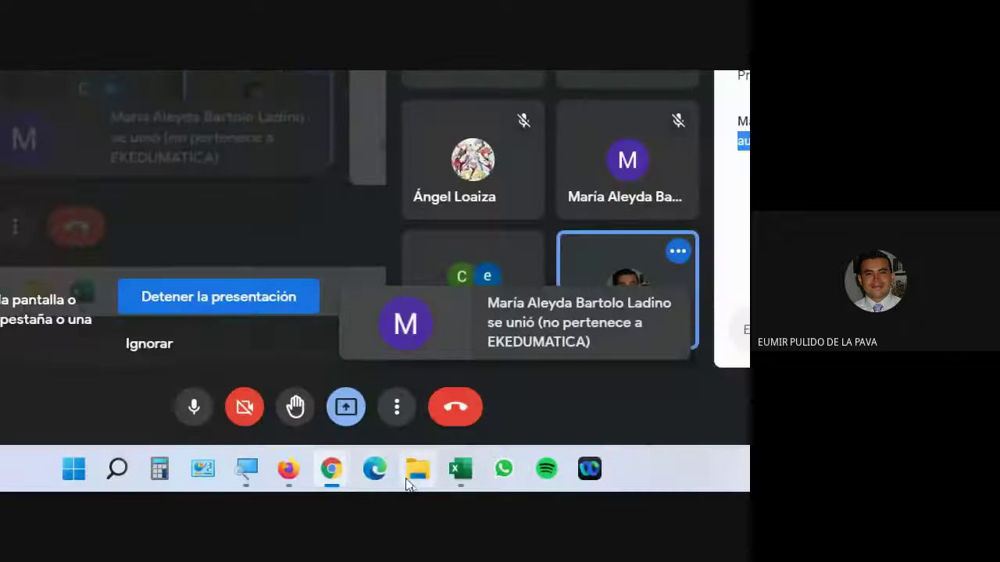
Step: Paste the copied names into the workbook's confirmation base in Excel
mouse_move(301, 476)
click(219, 336)
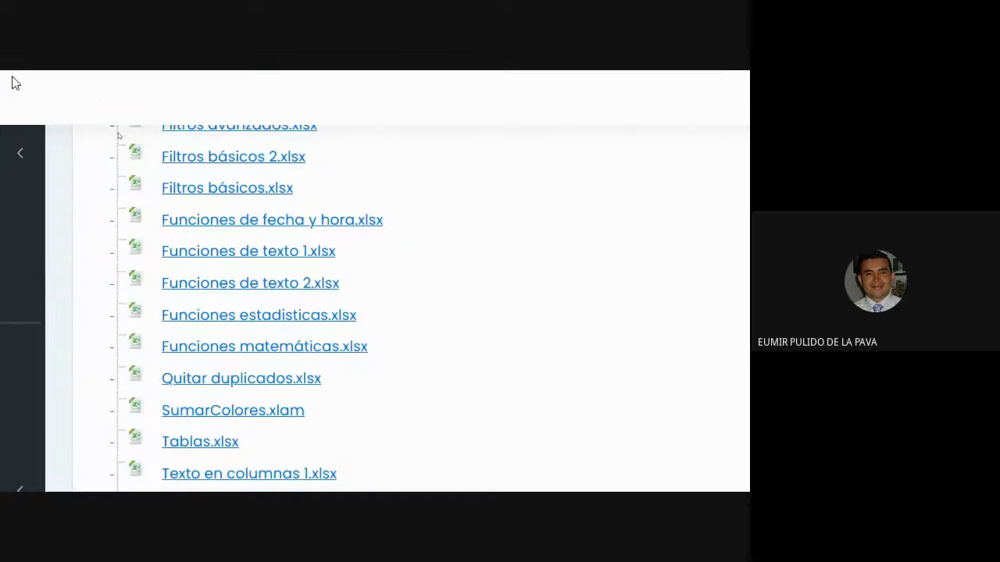
scroll(252, 461, up, 5)
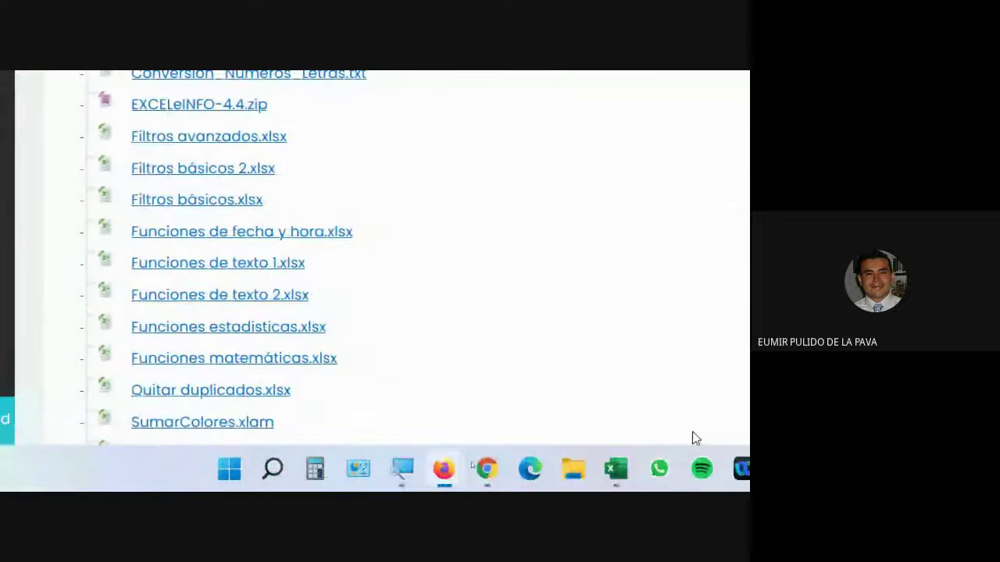
click(625, 486)
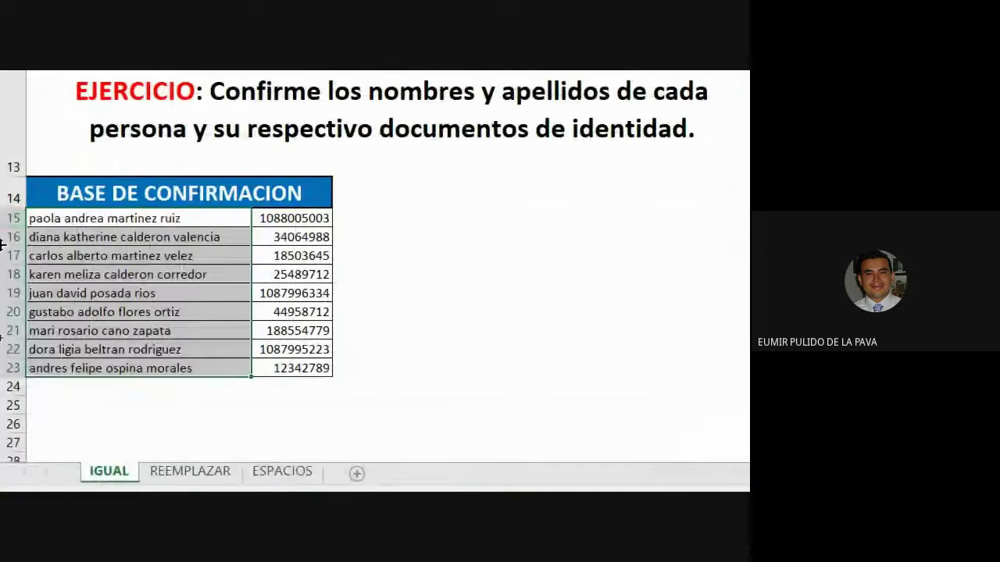
key(ctrl+v)
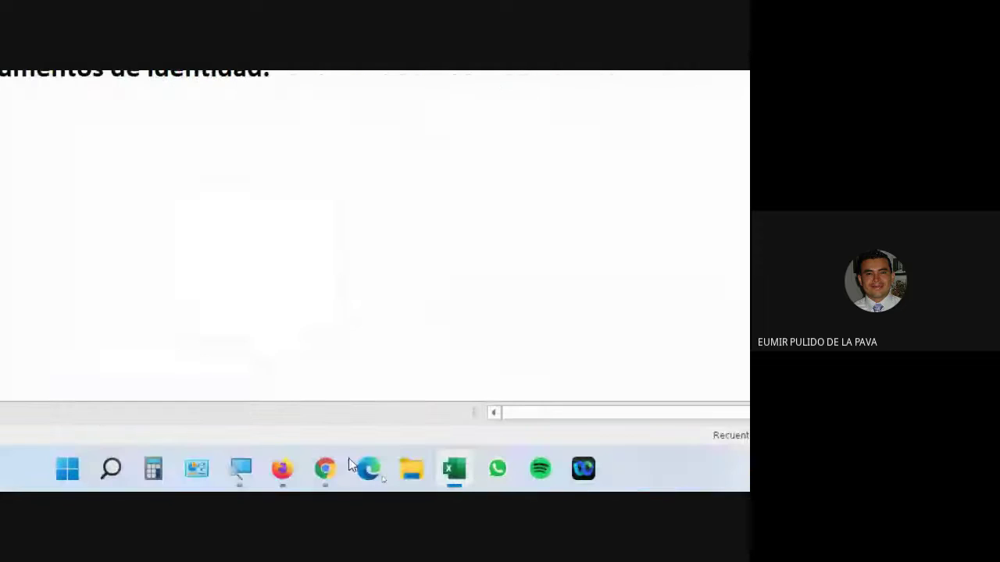
Step: Reset the magnifier to 100% and admit the person asking to join the call
click(241, 469)
click(442, 409)
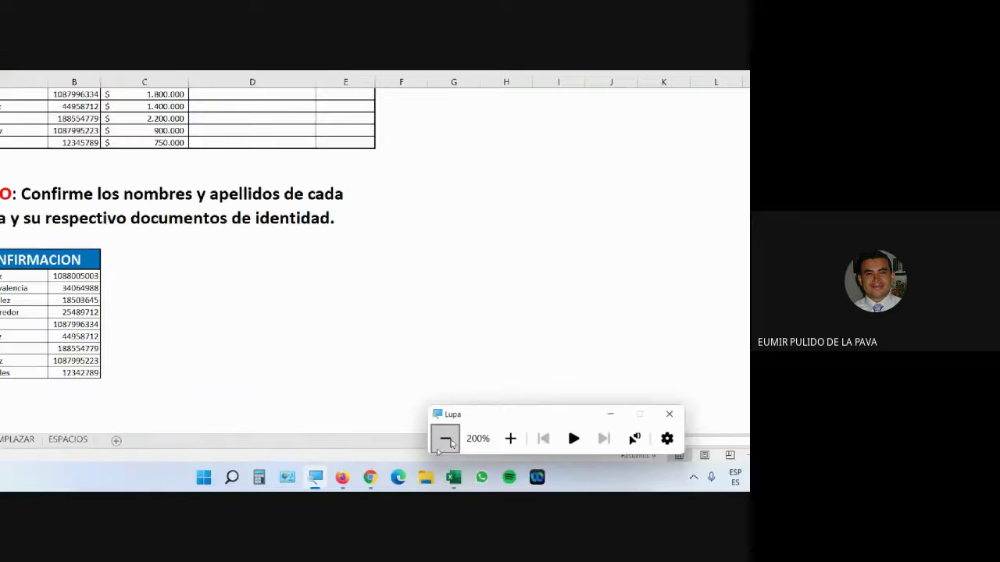
mouse_move(375, 481)
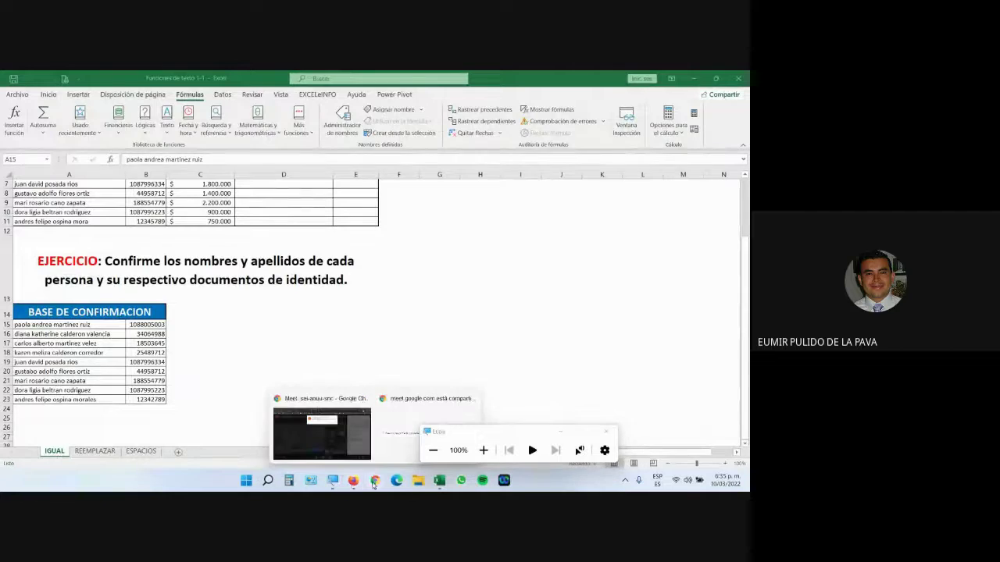
click(306, 437)
click(467, 179)
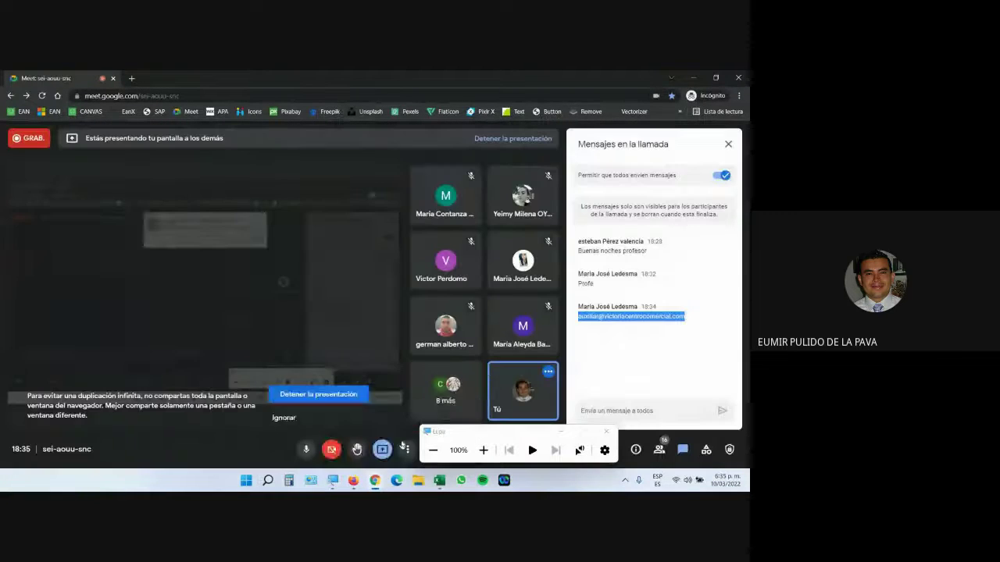
Step: Paste the student's e-mail address as the Gmail recipient, then scroll the Moodle file list
click(326, 460)
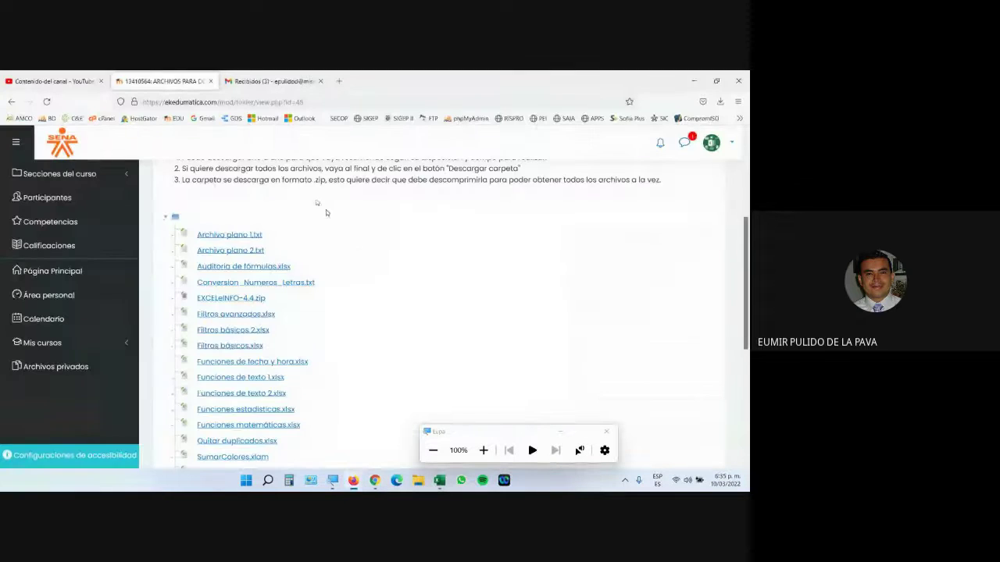
click(269, 81)
click(514, 200)
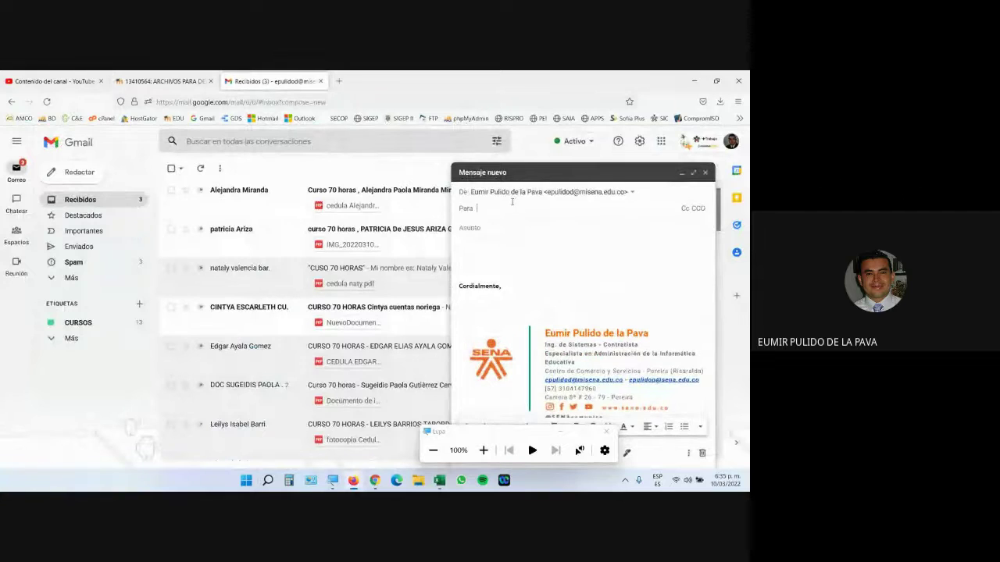
key(ctrl+v)
click(160, 81)
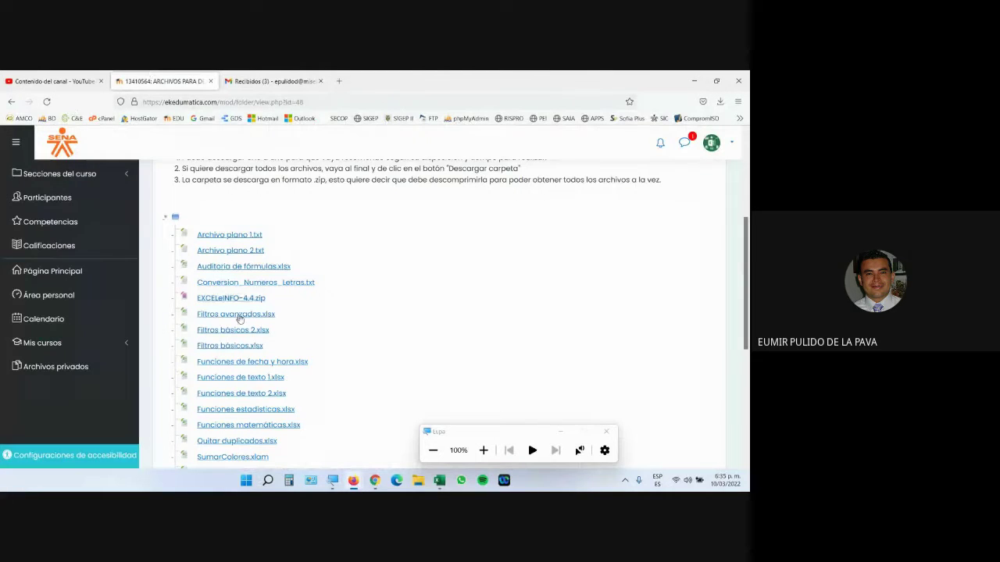
scroll(289, 422, down, 3)
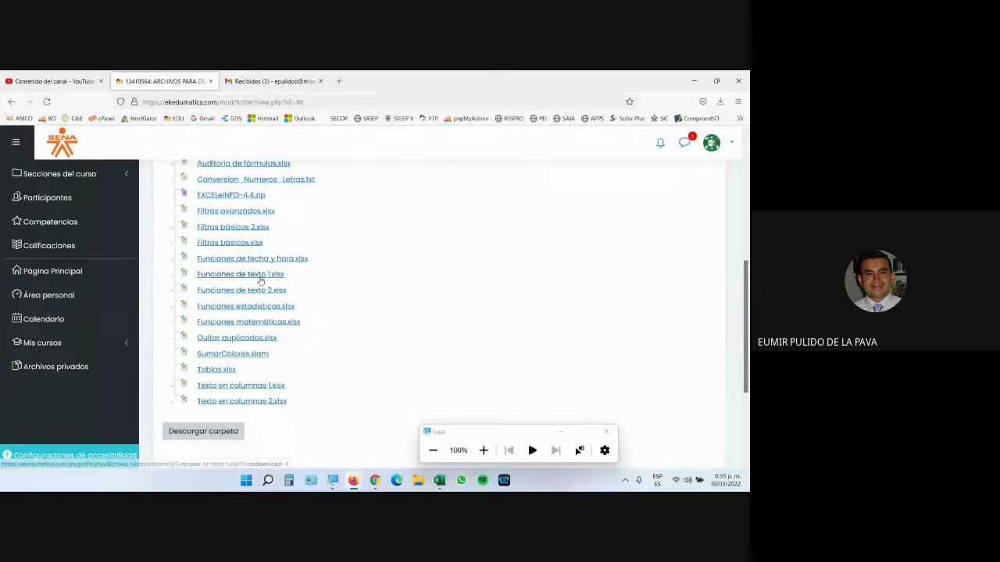
Step: Open Funciones de texto 1.xlsx directly in Excel, then close it
click(262, 276)
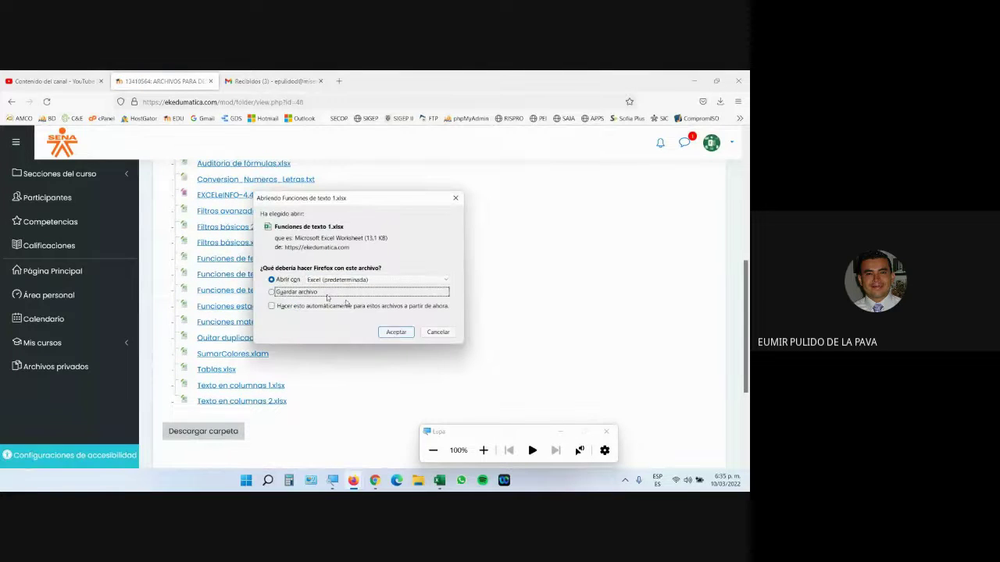
click(396, 332)
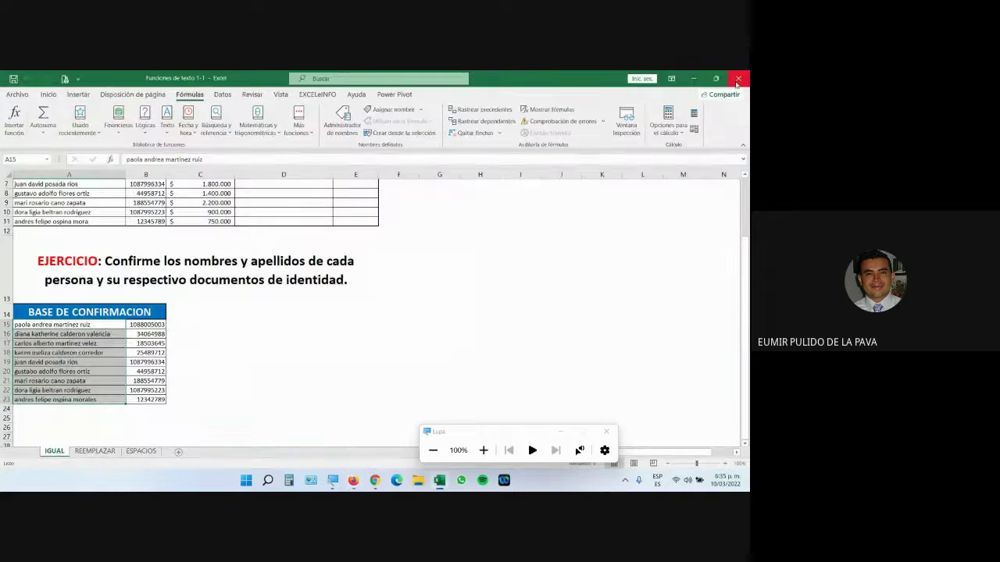
click(737, 79)
mouse_move(361, 478)
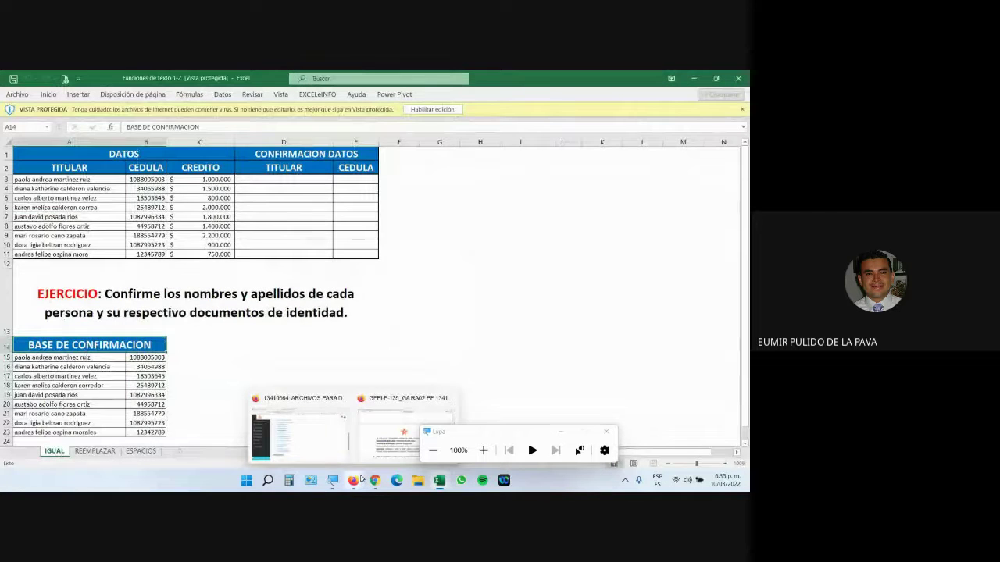
click(299, 435)
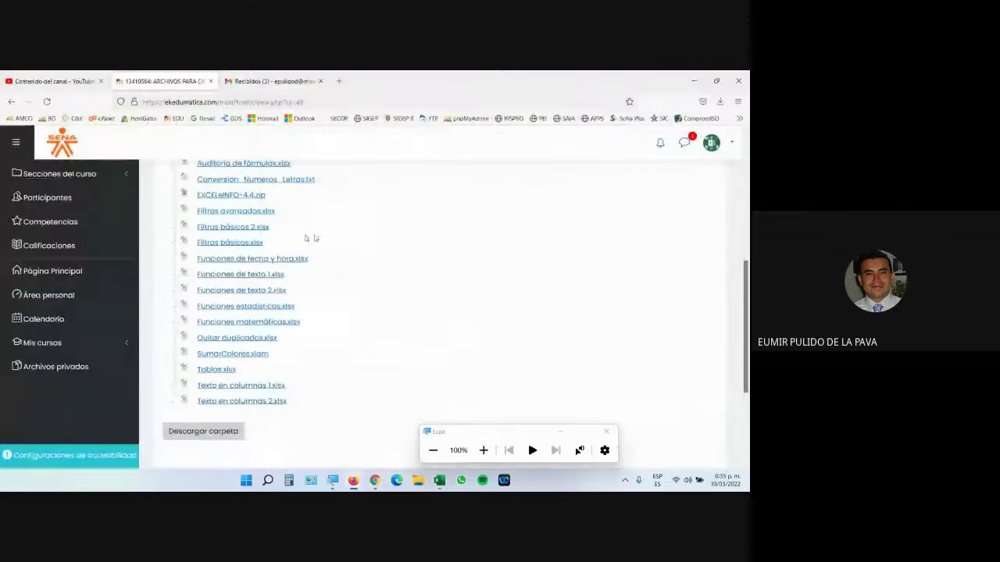
Step: Save Funciones de texto 1.xlsx and Funciones de texto 2.xlsx to the desktop
click(278, 277)
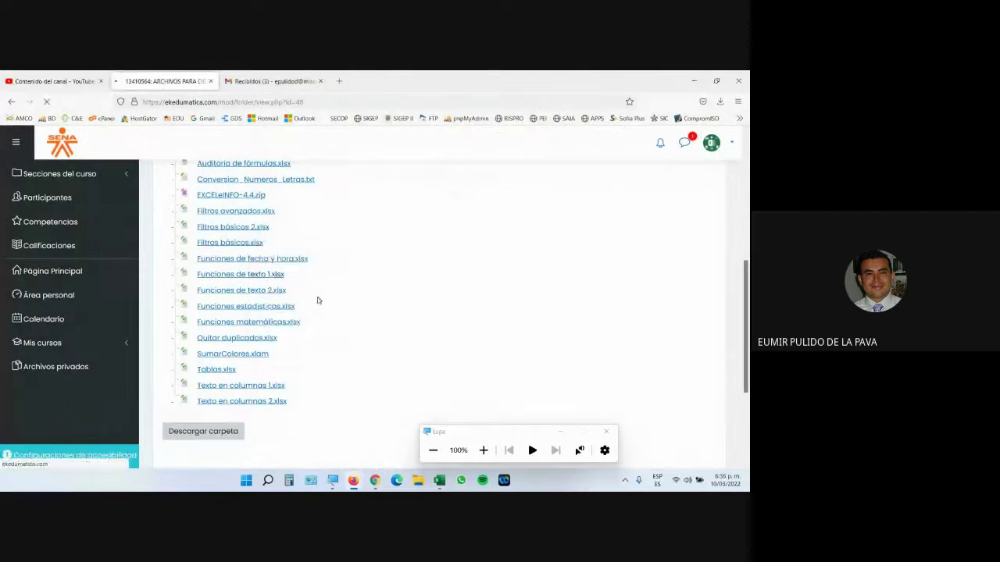
click(315, 293)
click(396, 332)
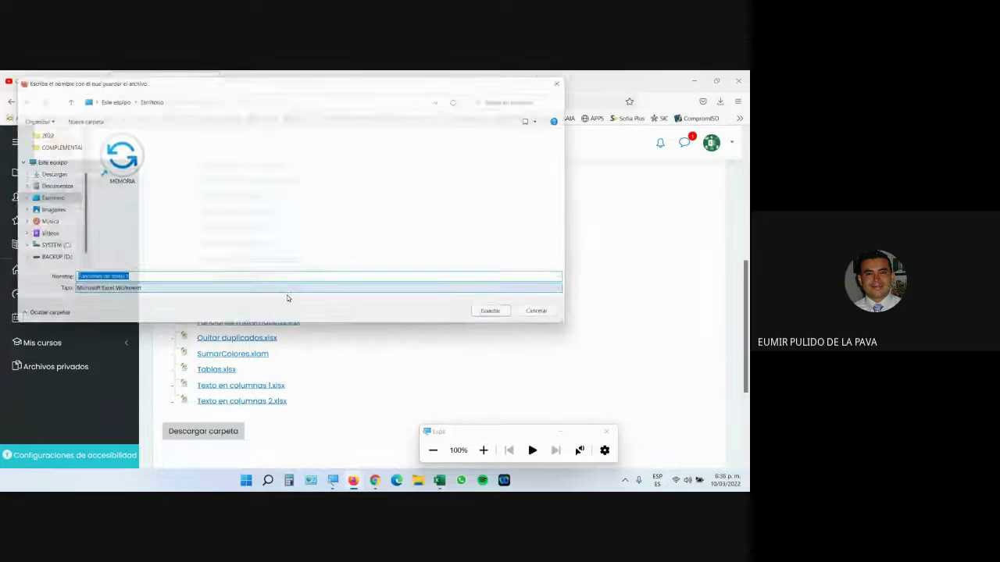
click(504, 318)
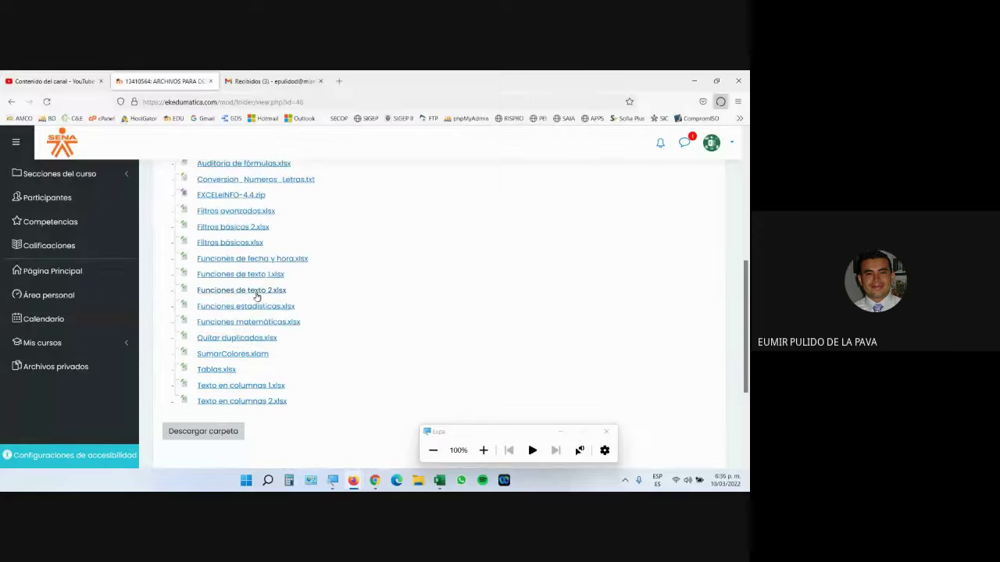
click(252, 291)
click(301, 293)
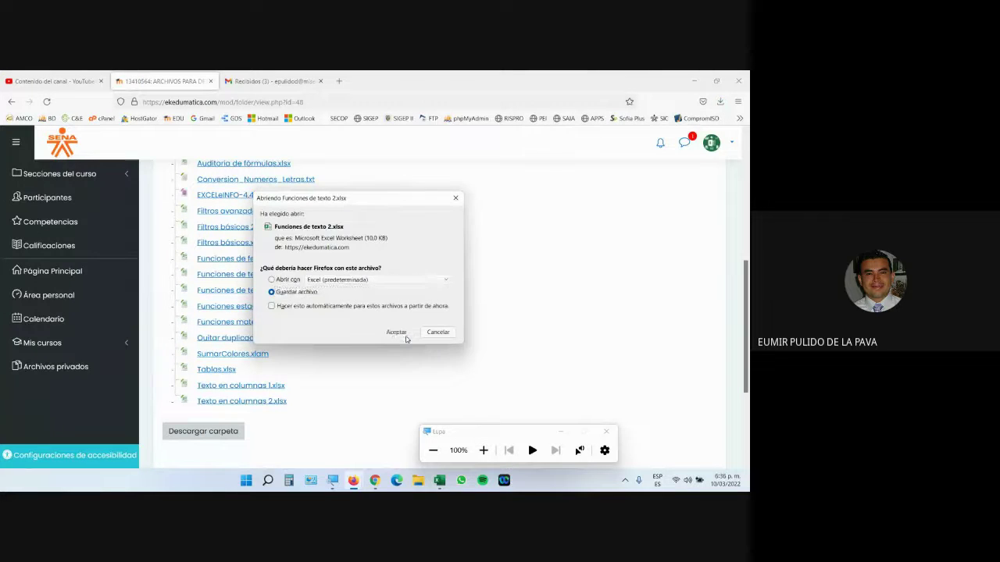
click(398, 334)
click(503, 318)
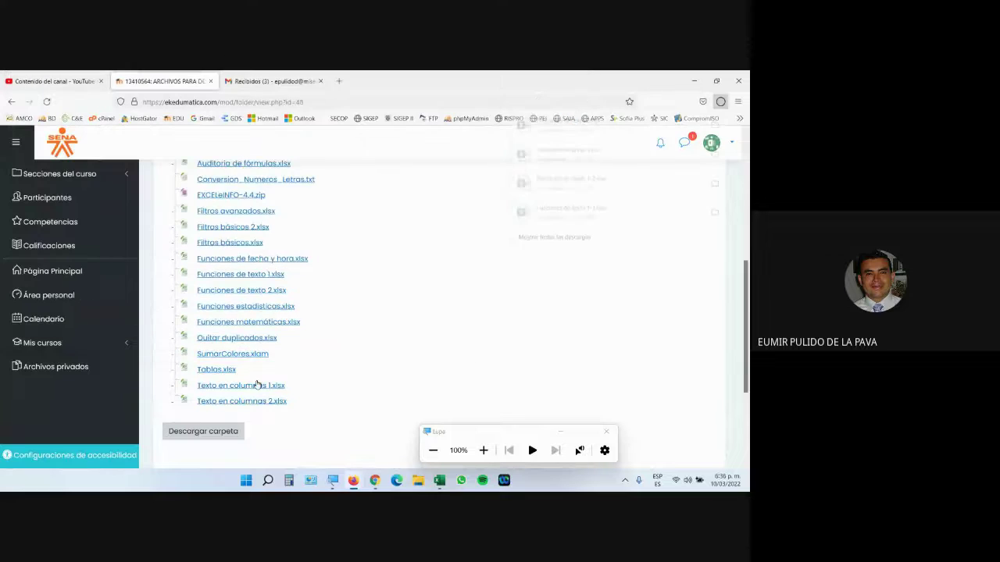
Step: Save Texto en columnas 1.xlsx, Texto en columnas 2.xlsx and Archivo plano 1.txt to the desktop
click(241, 386)
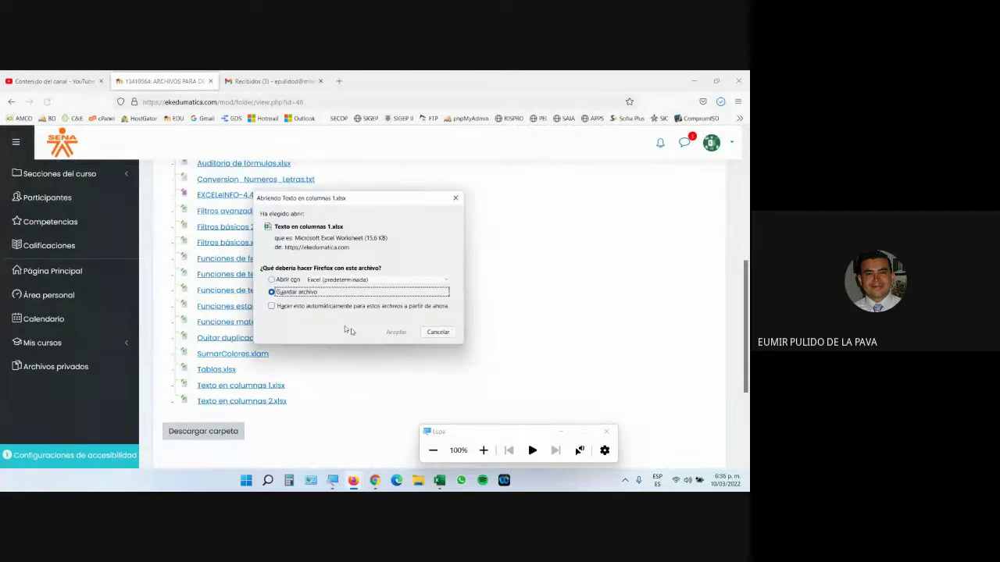
click(394, 333)
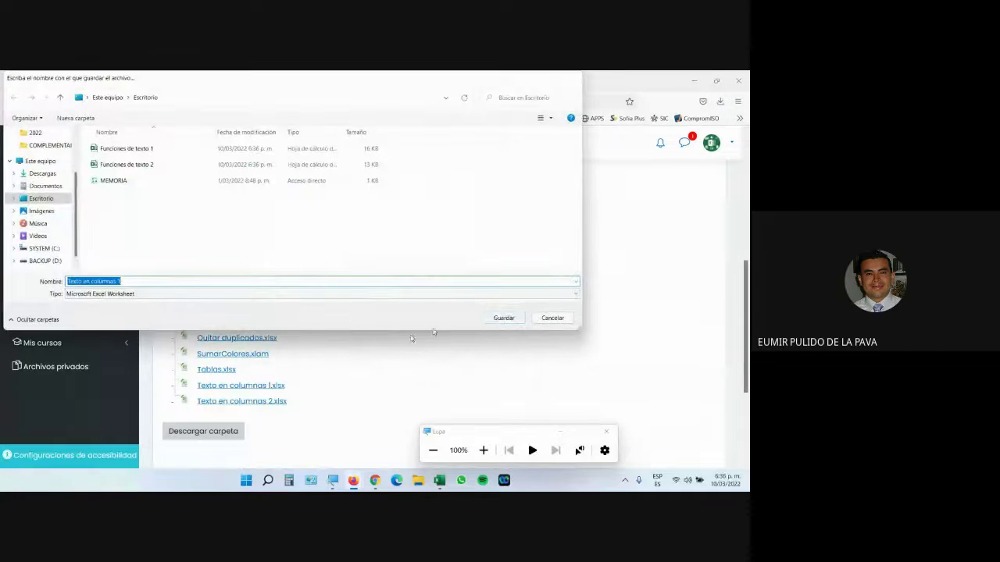
key(Return)
click(267, 401)
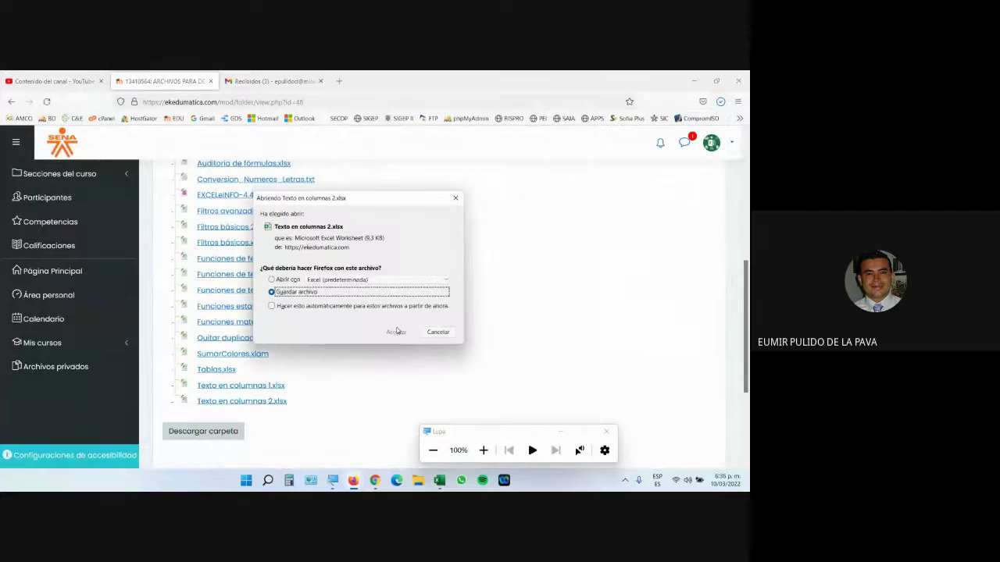
click(396, 332)
click(493, 319)
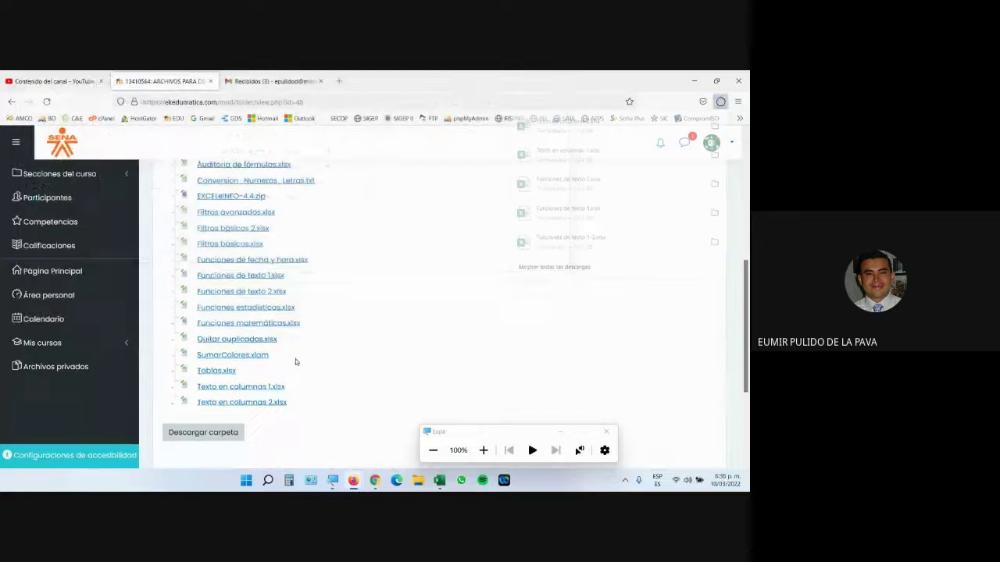
scroll(294, 357, up, 4)
click(229, 288)
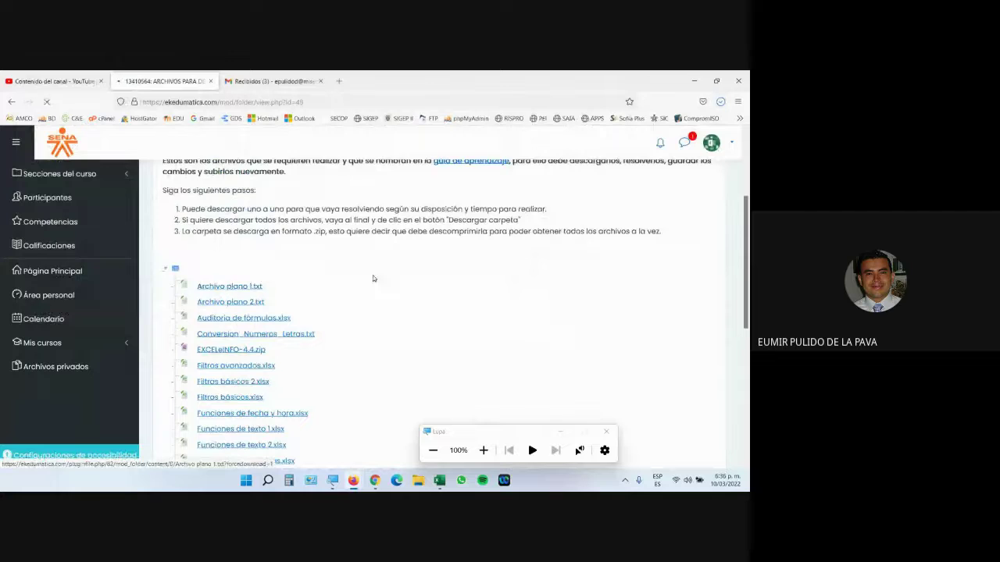
click(494, 316)
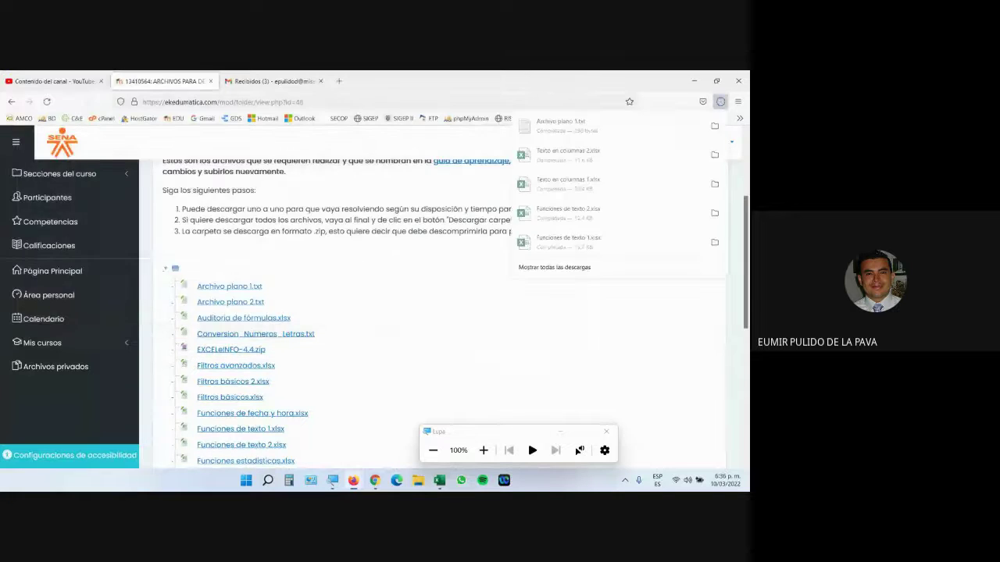
Step: Drag the downloaded Excel workbooks from the desktop into the Gmail message as attachments
key(super+d)
drag(129, 78, 67, 341)
drag(67, 287, 521, 299)
key(alt+Tab)
key(alt+Tab)
key(alt+Tab)
key(alt+Tab)
key(alt+Tab)
key(alt+Tab)
key(alt+Tab)
key(alt+Tab)
Step: Send the e-mail with the attached workbooks, then answer the pending Meet join requests
click(475, 454)
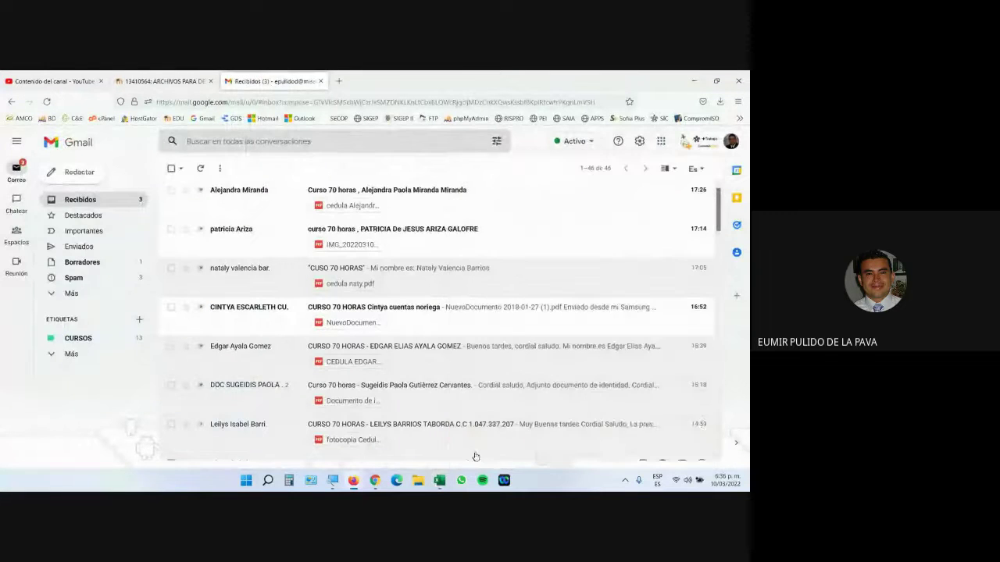
click(160, 81)
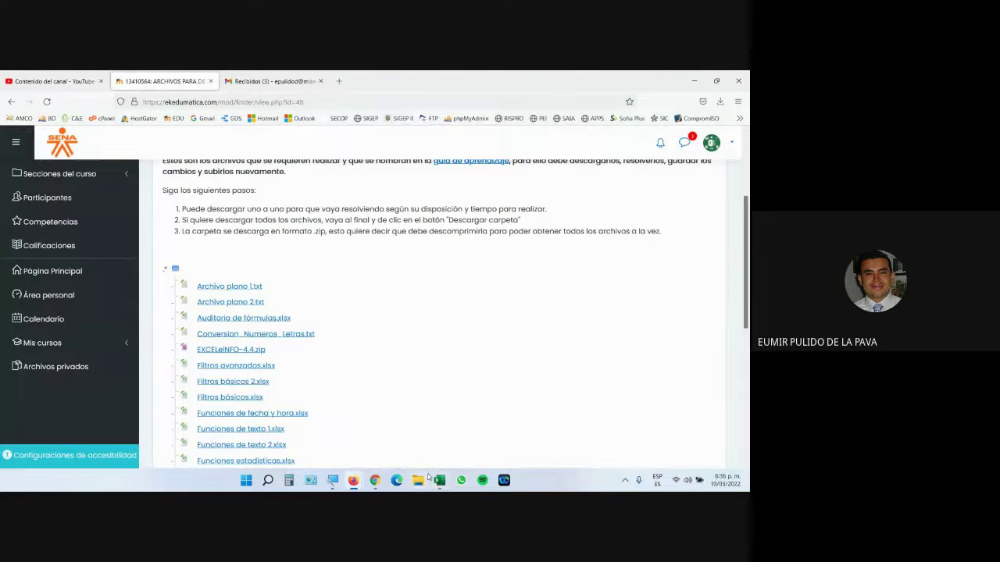
mouse_move(375, 478)
click(406, 412)
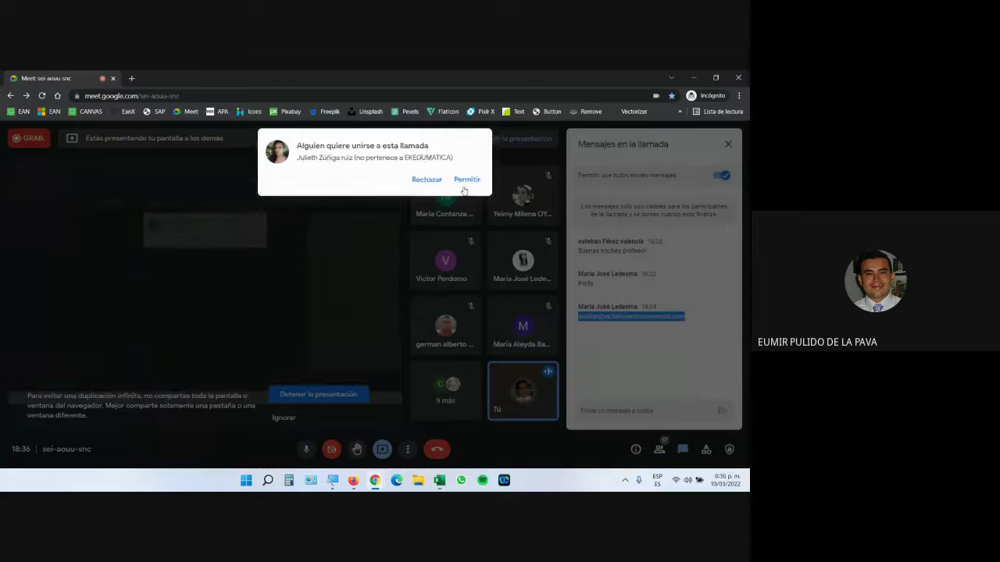
click(464, 178)
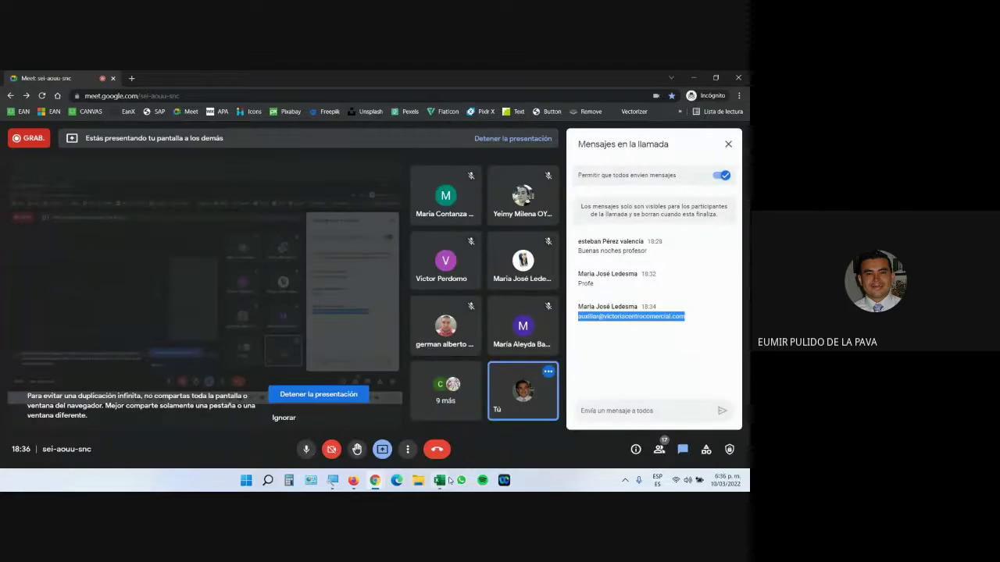
click(439, 479)
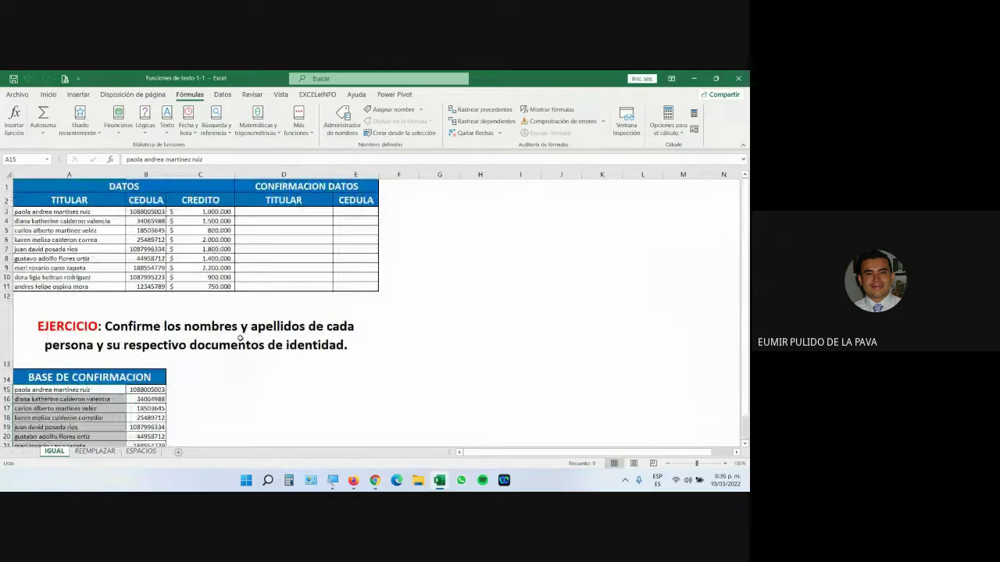
Step: Select the confirmation names and IDs, add a blank sheet, and return to IGUAL
scroll(196, 308, down, 1)
scroll(196, 308, up, 1)
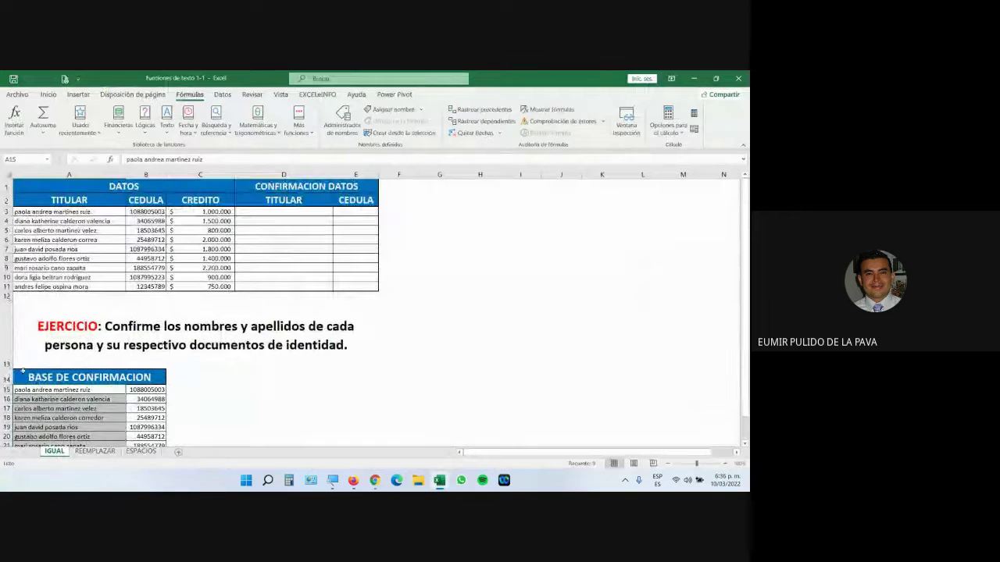
click(294, 212)
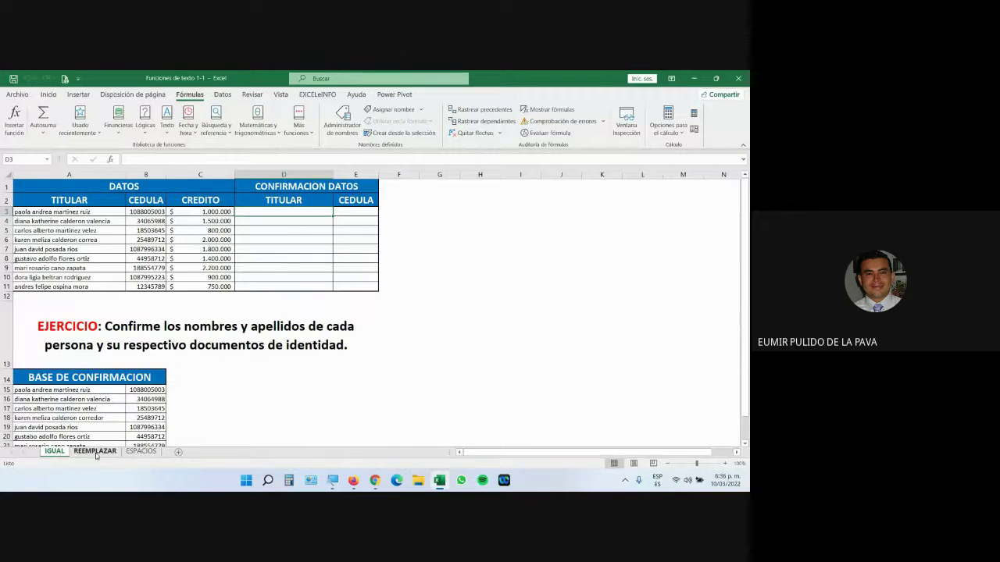
drag(47, 390, 160, 442)
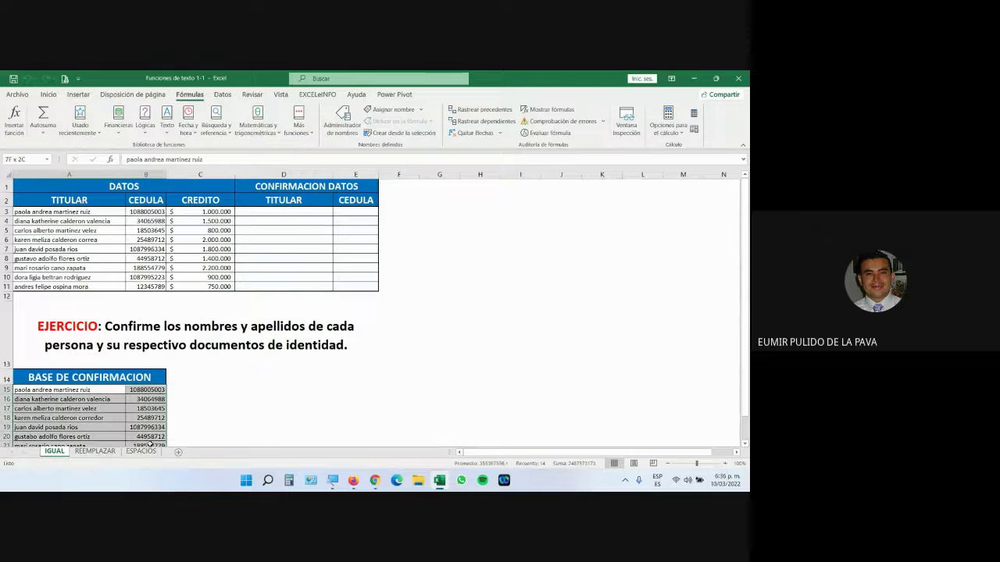
click(198, 452)
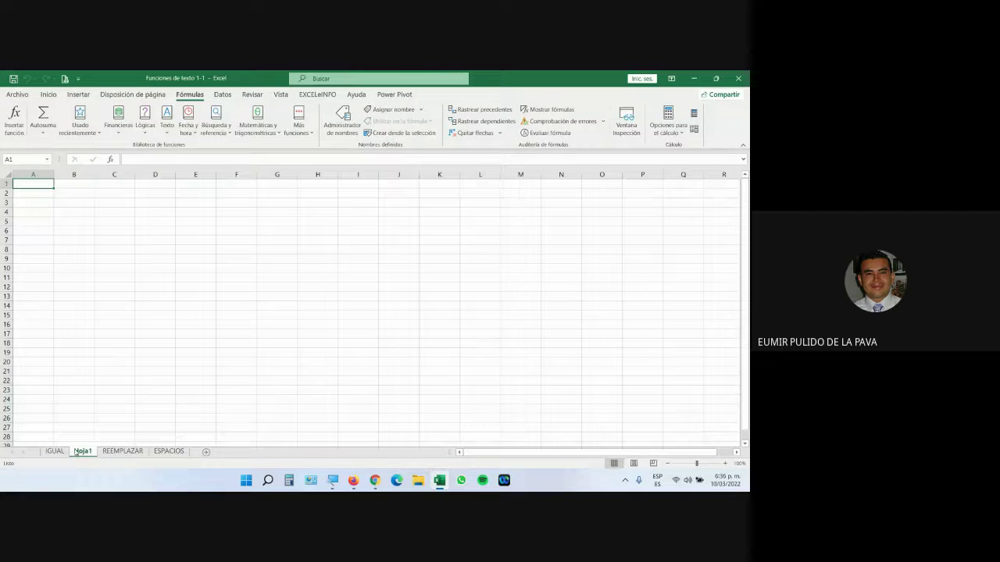
click(54, 452)
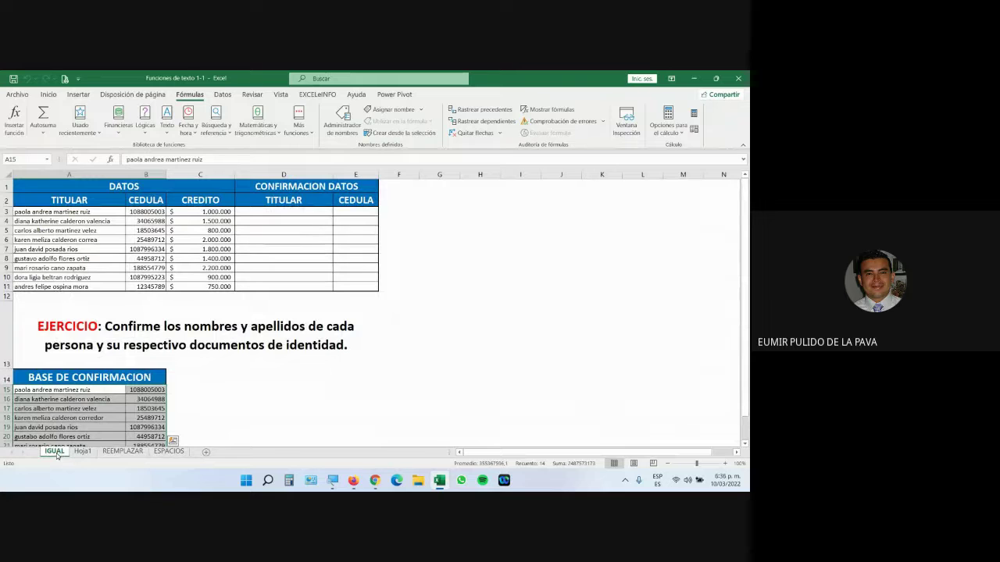
scroll(133, 414, down, 1)
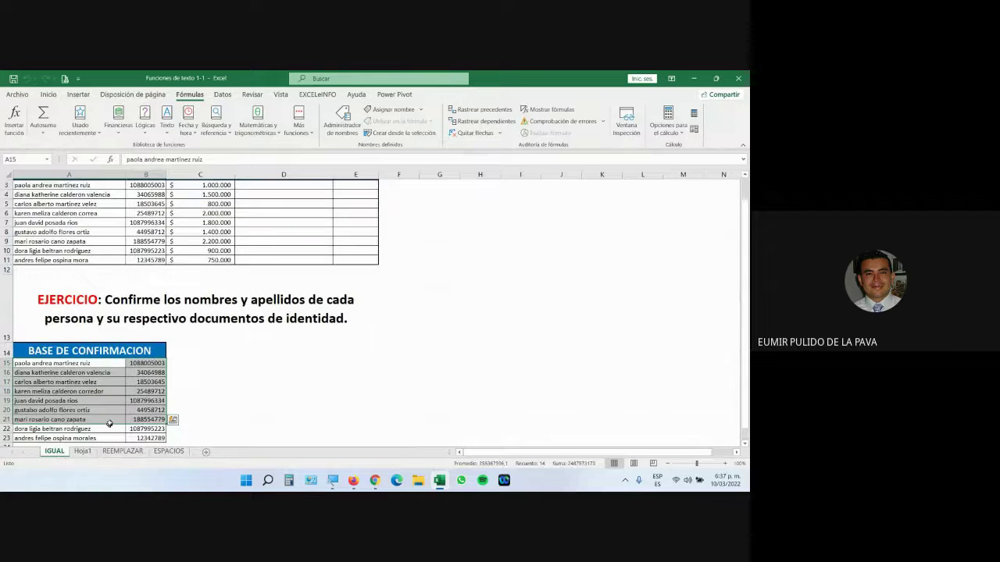
Step: Magnify the screen and enlarge cell D3's font from 11 to 16
click(331, 478)
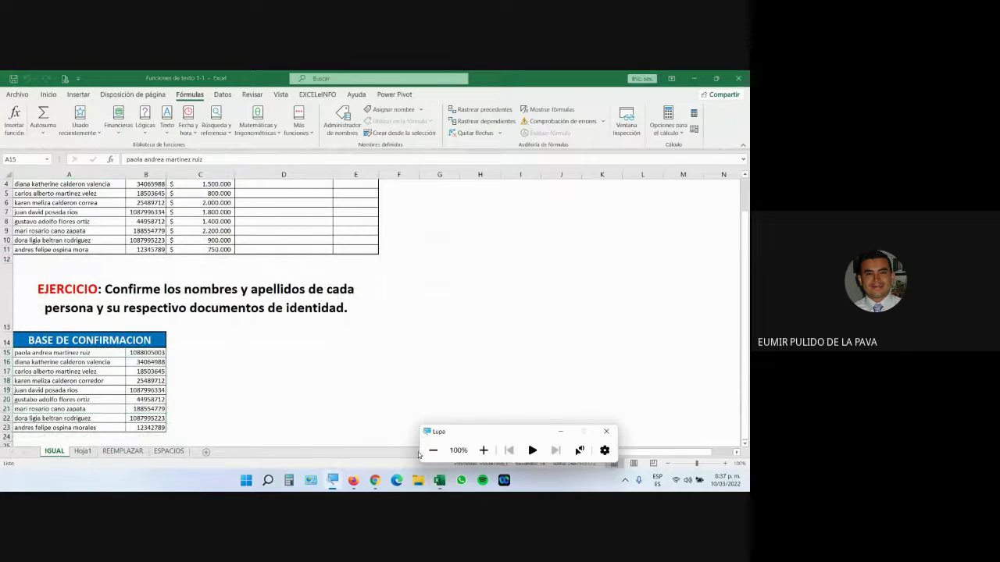
click(482, 449)
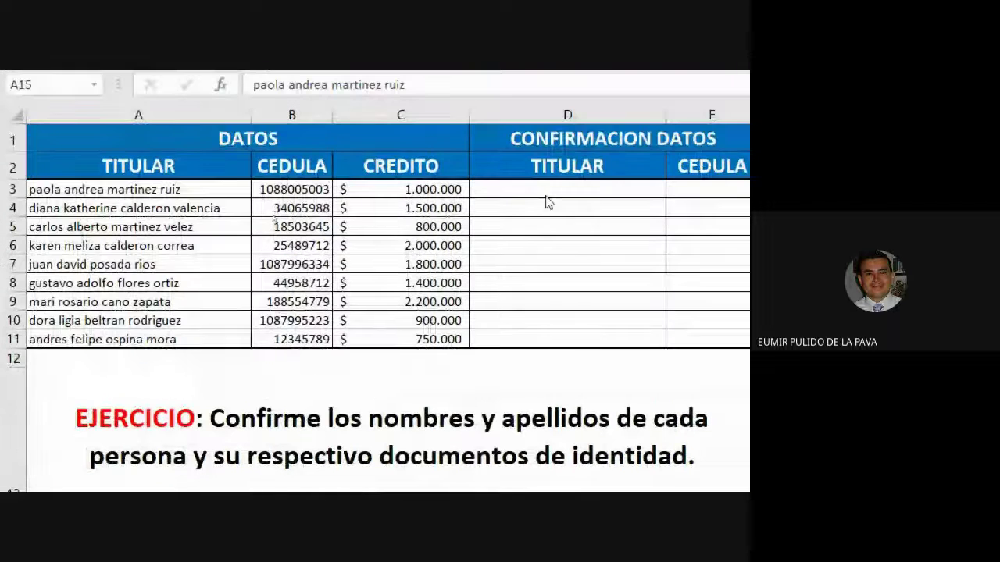
click(541, 187)
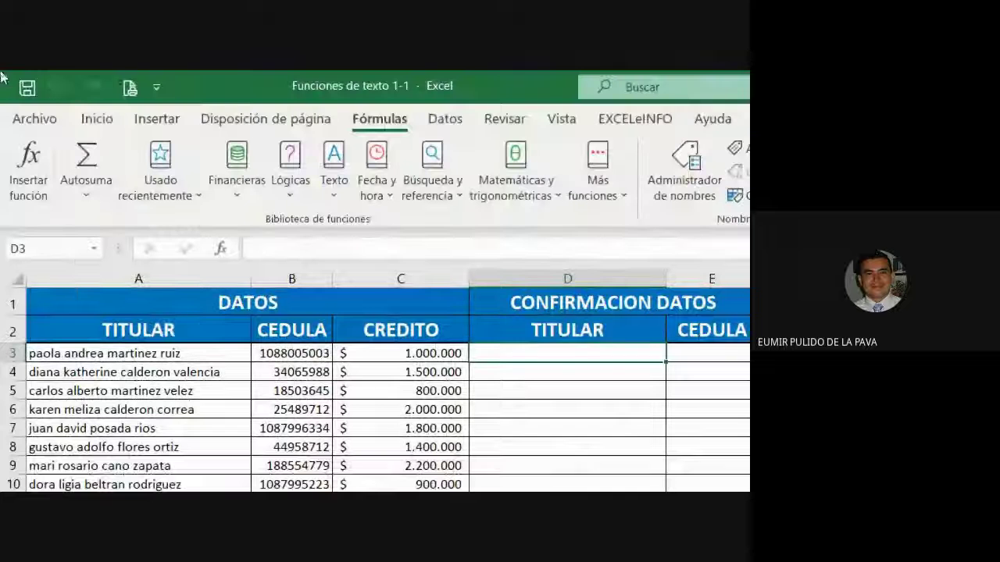
click(97, 118)
click(347, 156)
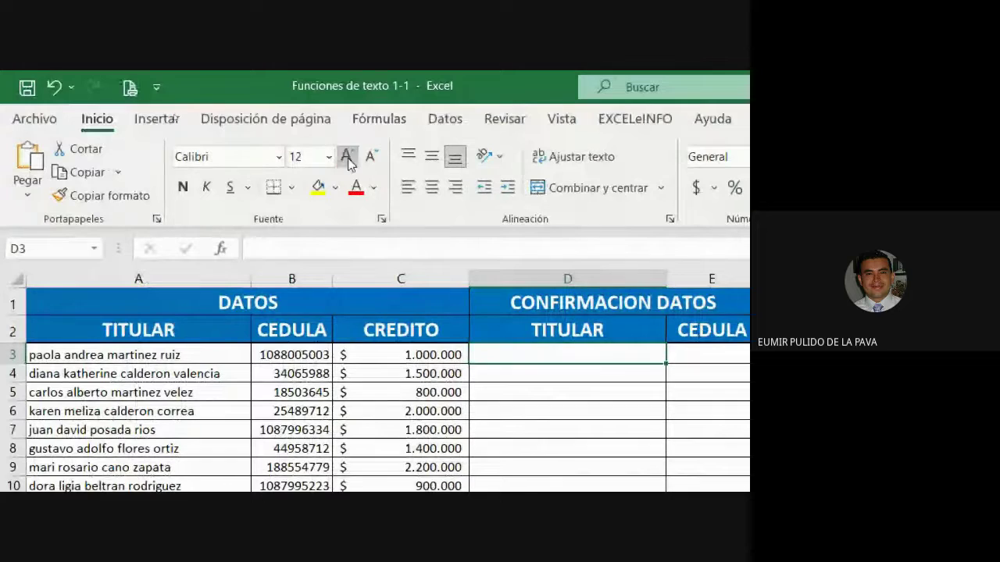
click(347, 156)
click(347, 156)
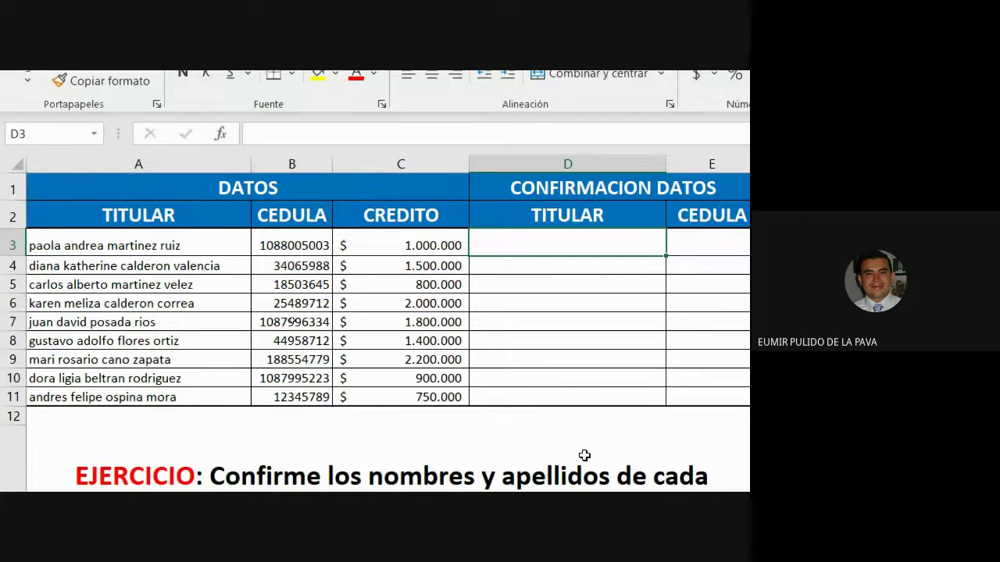
Step: Type =IGUAL in D3, trim it to =I, browse the suggestions, and leave =IG
text(=)
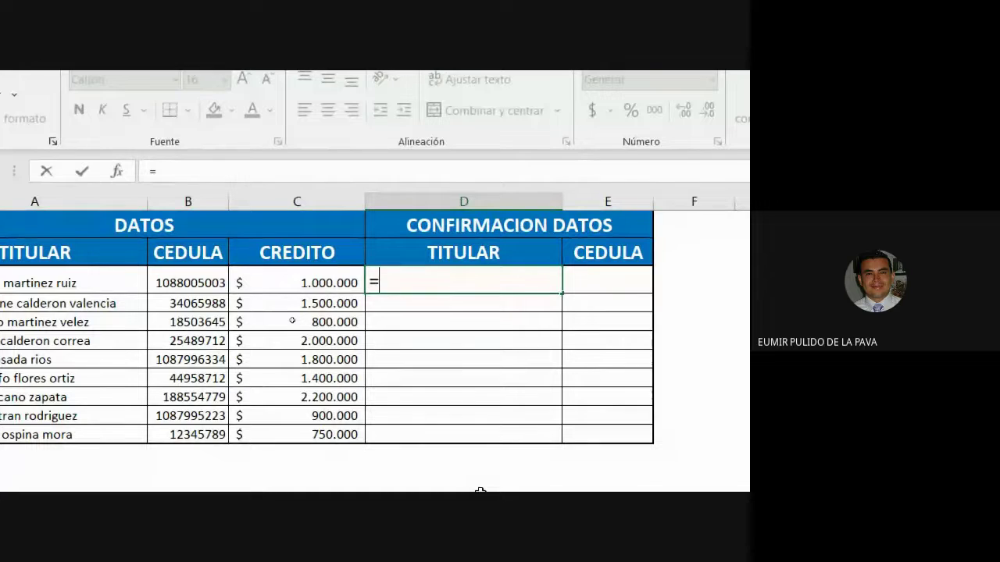
text(IGUAL)
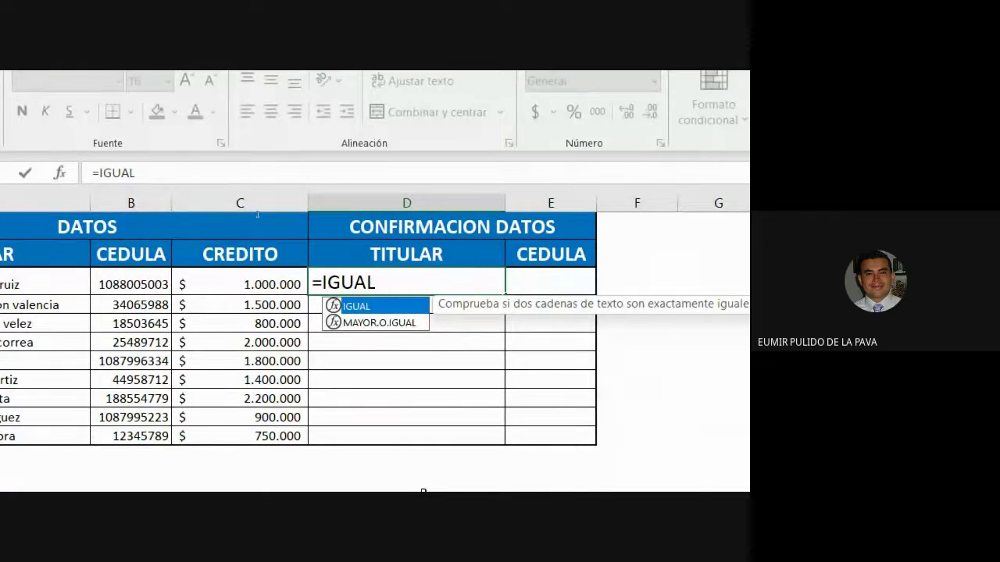
key(BackSpace)
key(BackSpace)
key(BackSpace)
key(BackSpace)
key(BackSpace)
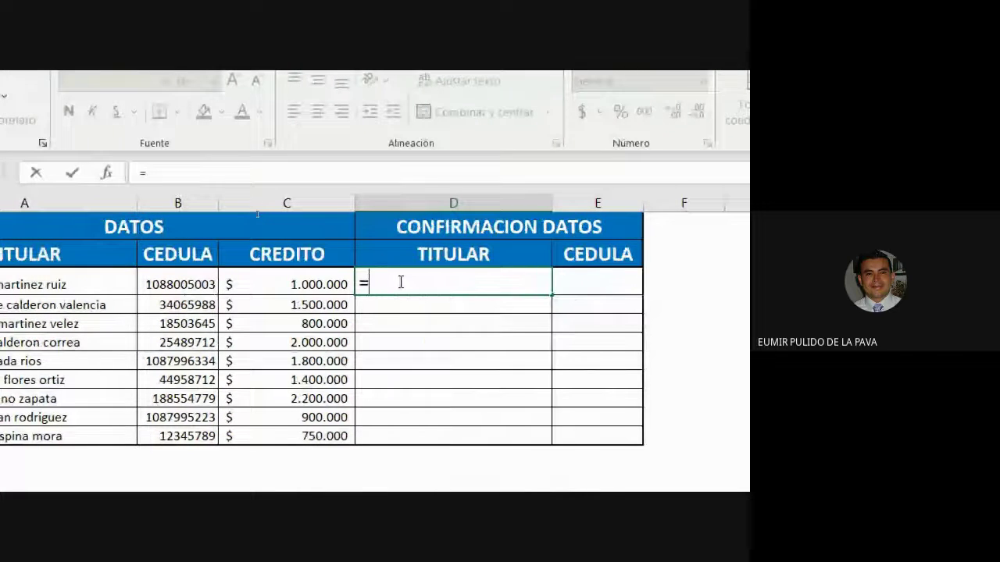
text(I)
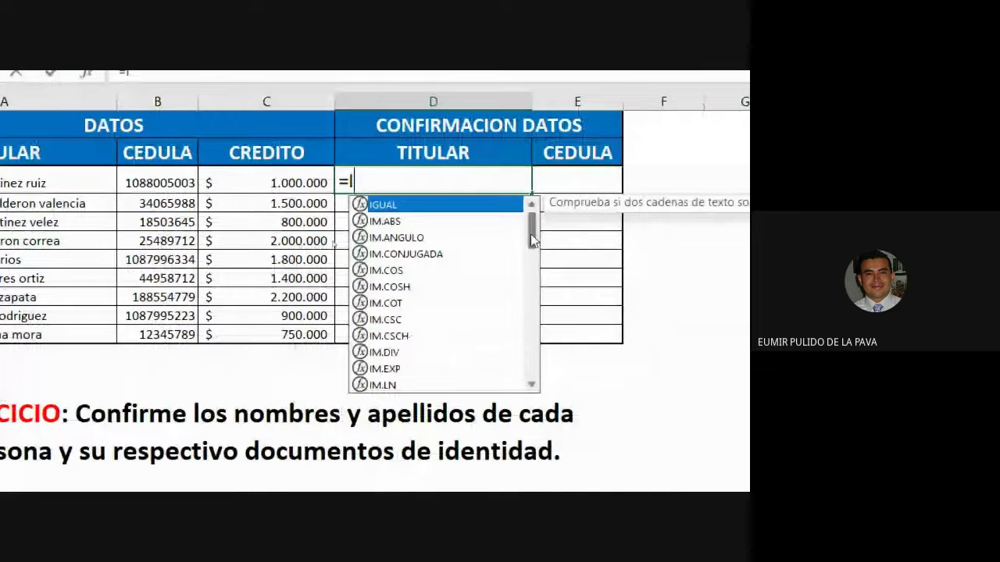
drag(531, 241, 531, 222)
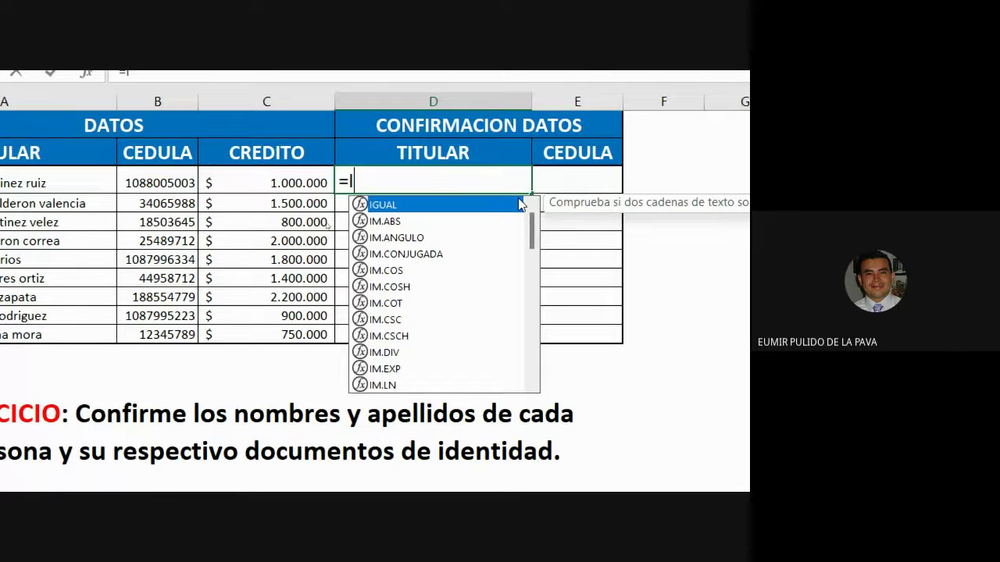
scroll(523, 312, down, 15)
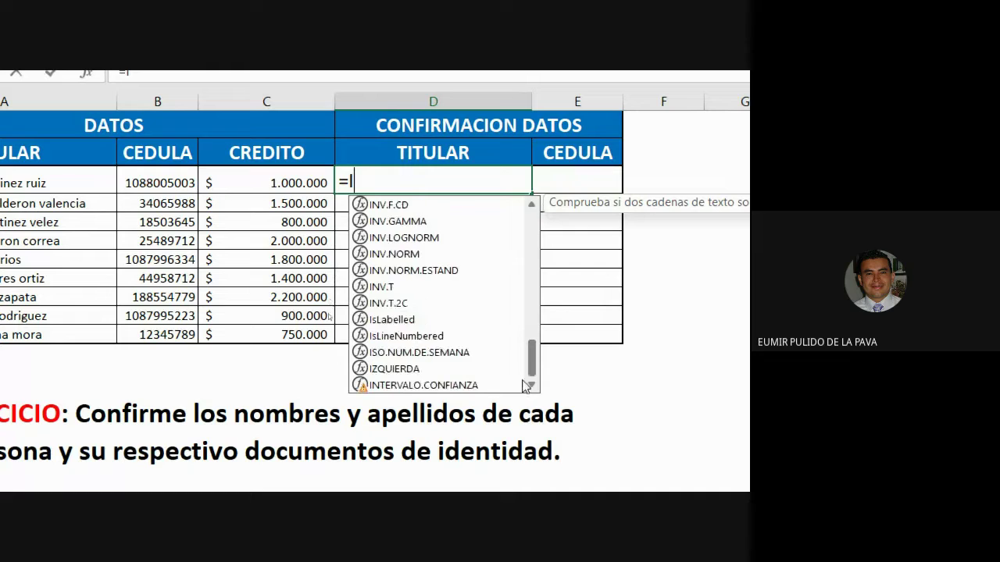
text(G)
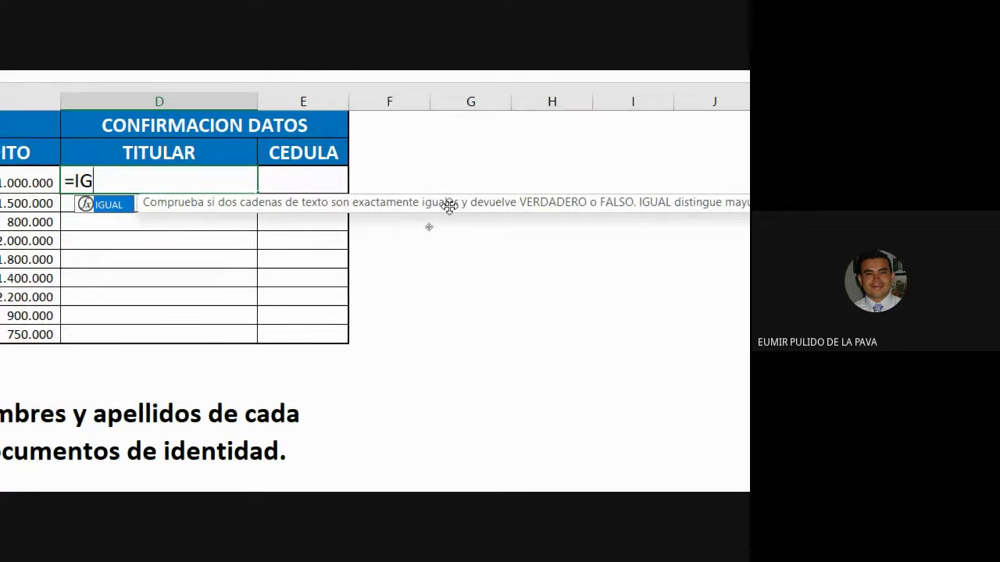
Step: Zoom the magnifier further and replace =IG in D3 with =H, showing HALLAR first
click(557, 409)
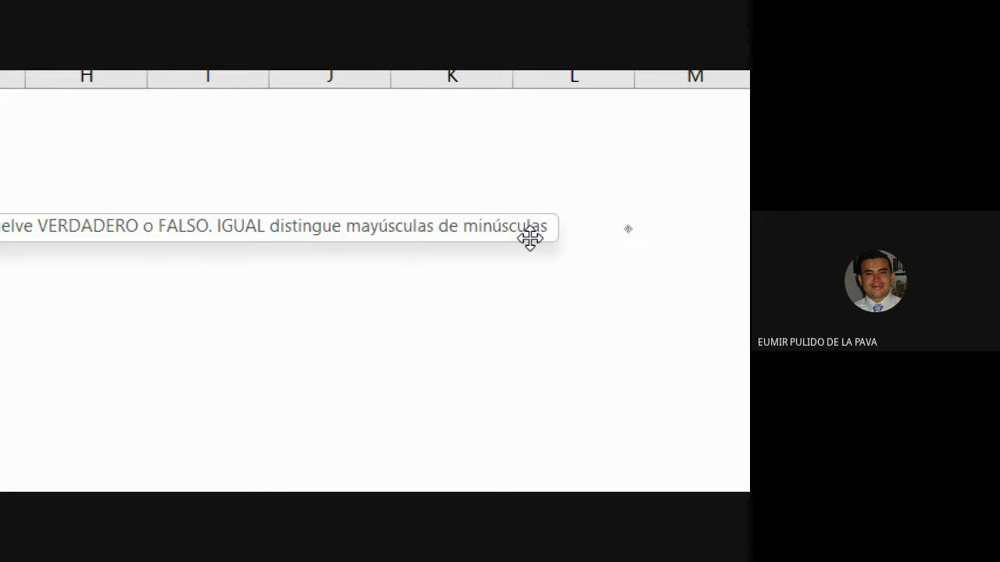
scroll(52, 239, left, 10)
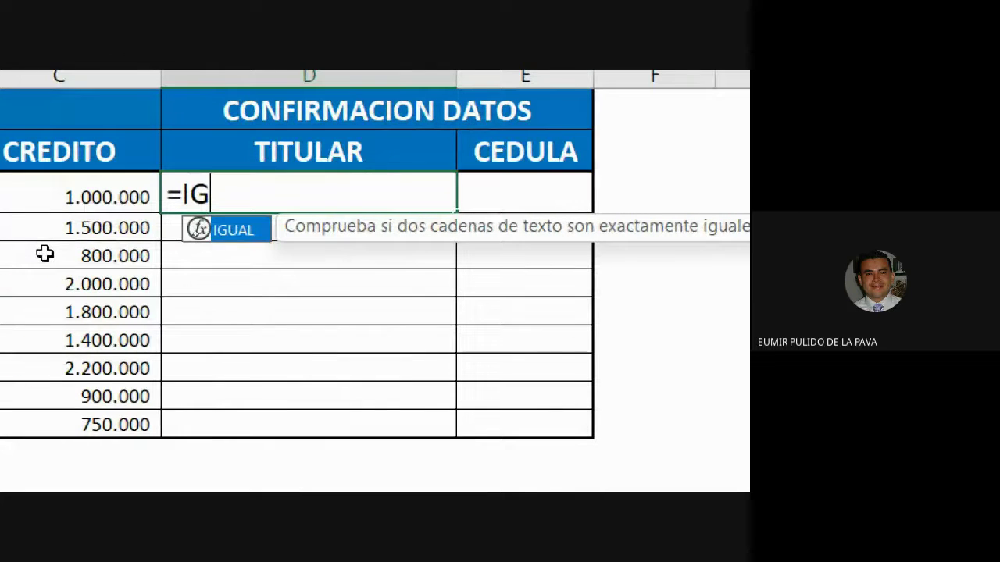
key(BackSpace)
key(BackSpace)
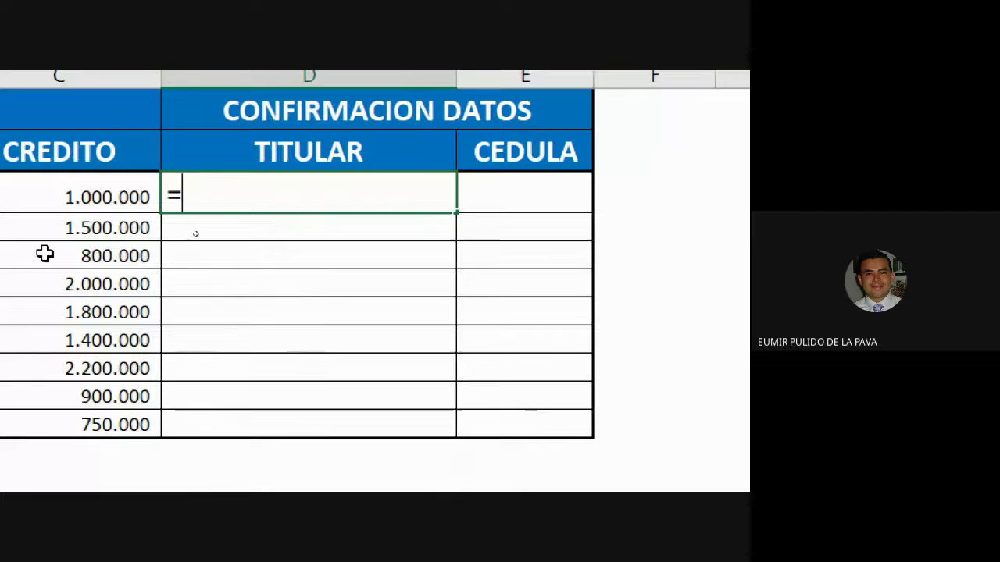
text(H)
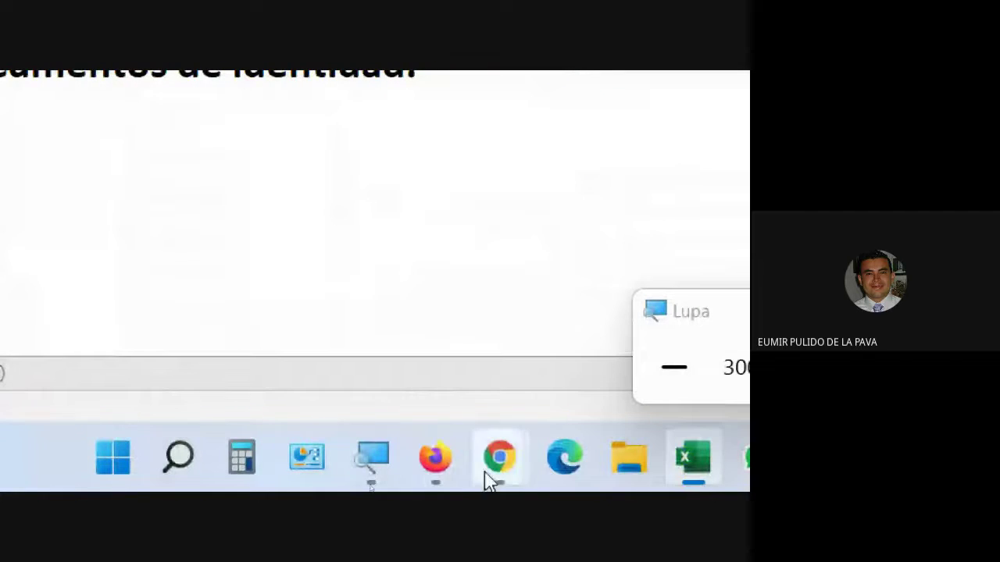
Step: Admit the person requesting to join the Meet call, then return to Excel
mouse_move(487, 478)
click(417, 391)
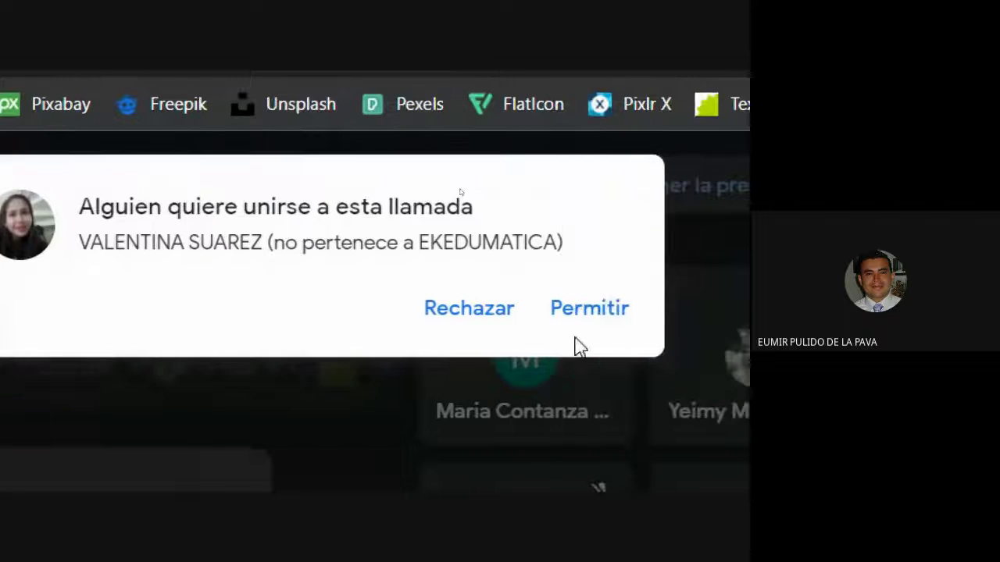
click(570, 320)
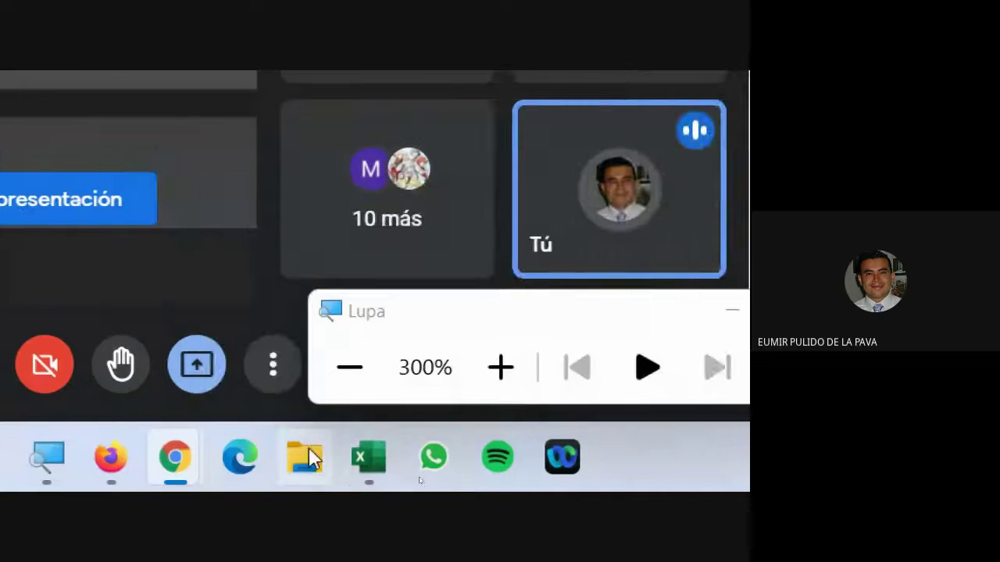
click(368, 459)
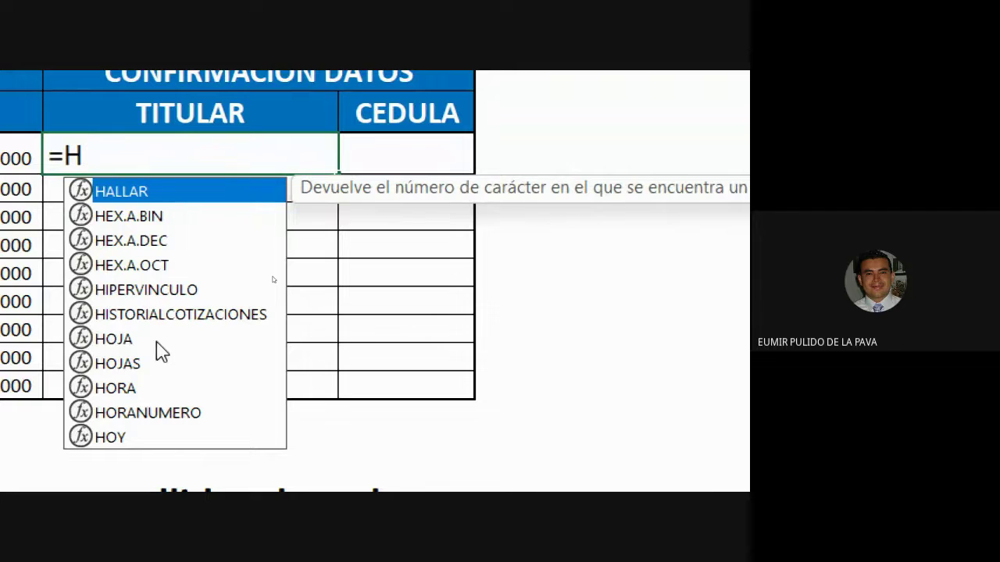
Step: Start an IGUAL function in D3 from the formula suggestions
key(BackSpace)
text(I)
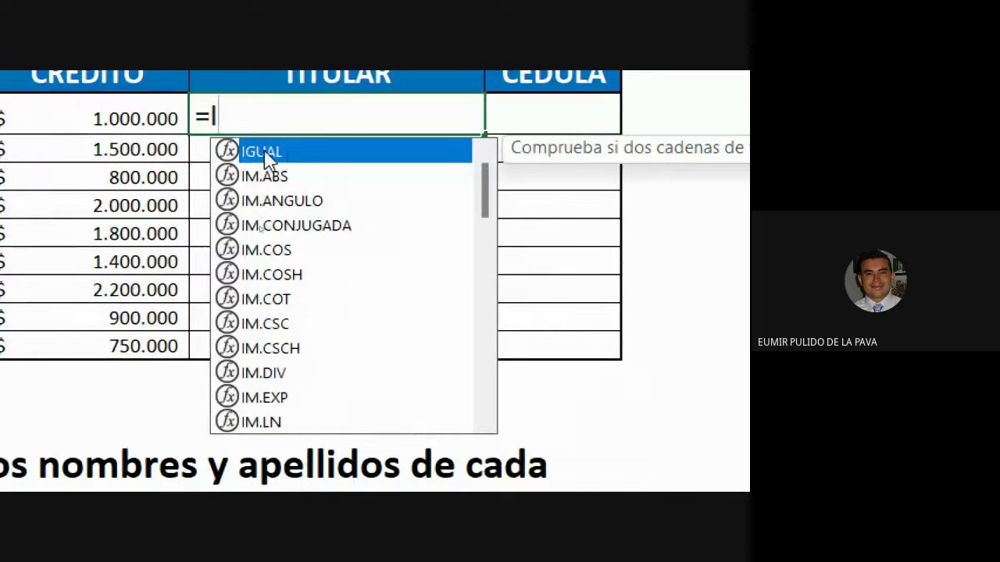
double_click(280, 153)
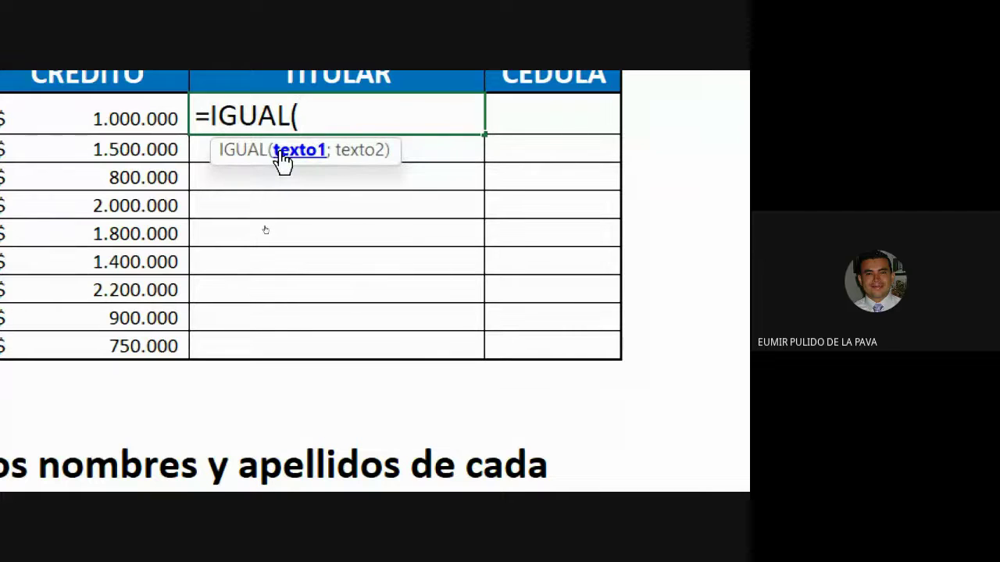
key(BackSpace)
key(BackSpace)
key(BackSpace)
key(BackSpace)
key(BackSpace)
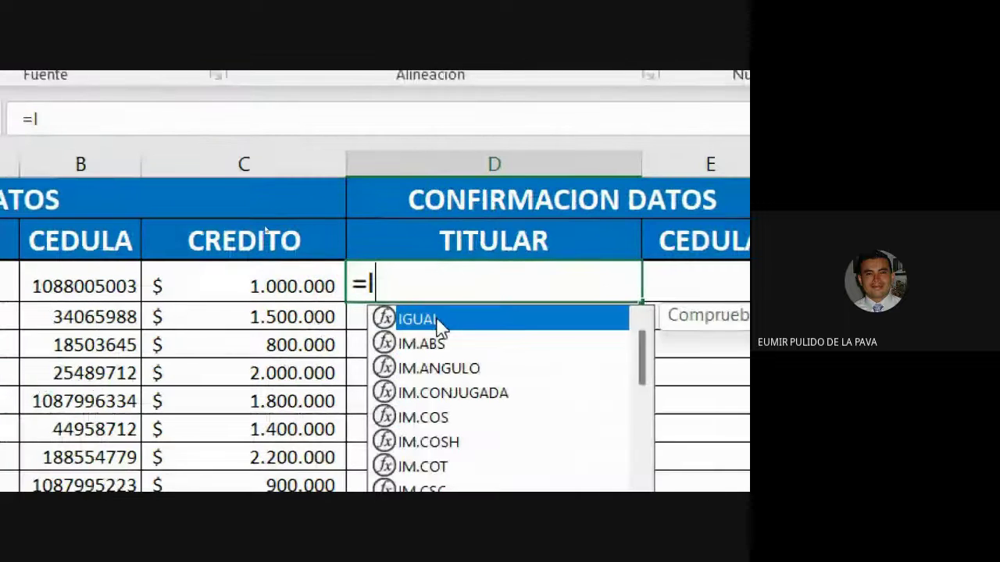
key(Down)
key(Down)
key(Down)
key(Down)
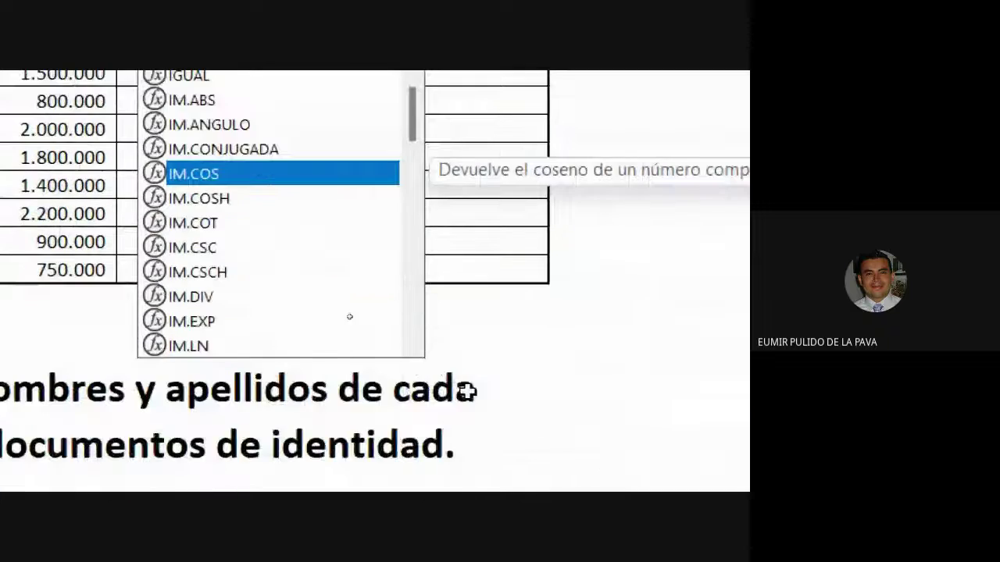
key(Up)
key(Up)
key(Down)
key(Down)
key(Down)
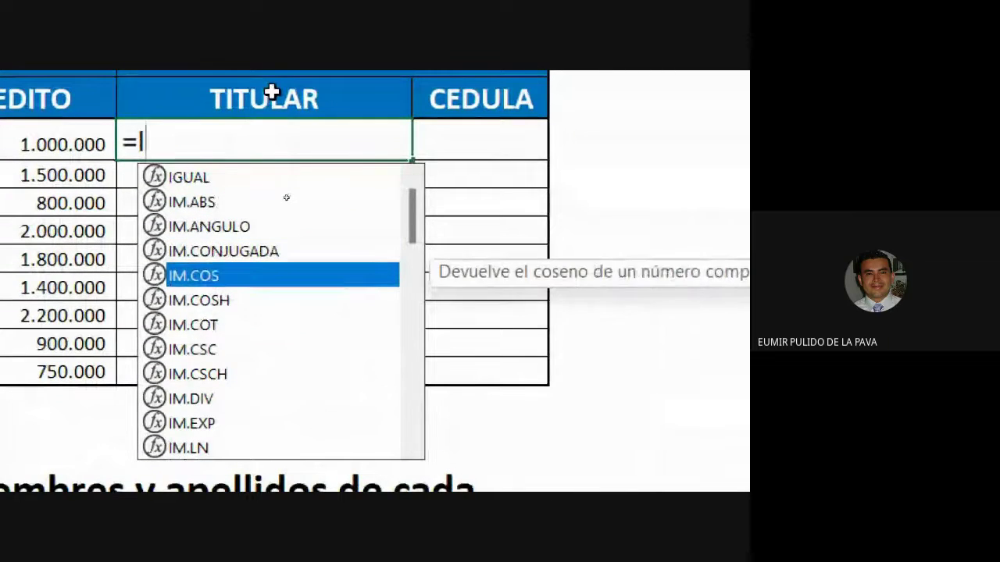
key(Up)
key(Up)
key(Up)
key(Down)
key(Down)
key(Down)
key(Down)
key(Down)
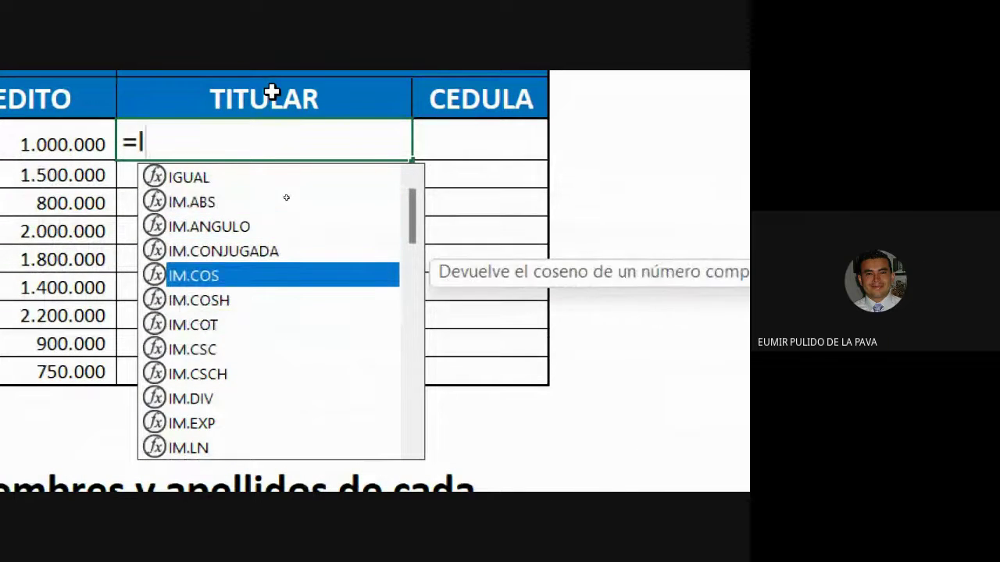
key(Up)
key(Up)
key(Up)
key(Up)
key(Up)
key(Up)
key(Up)
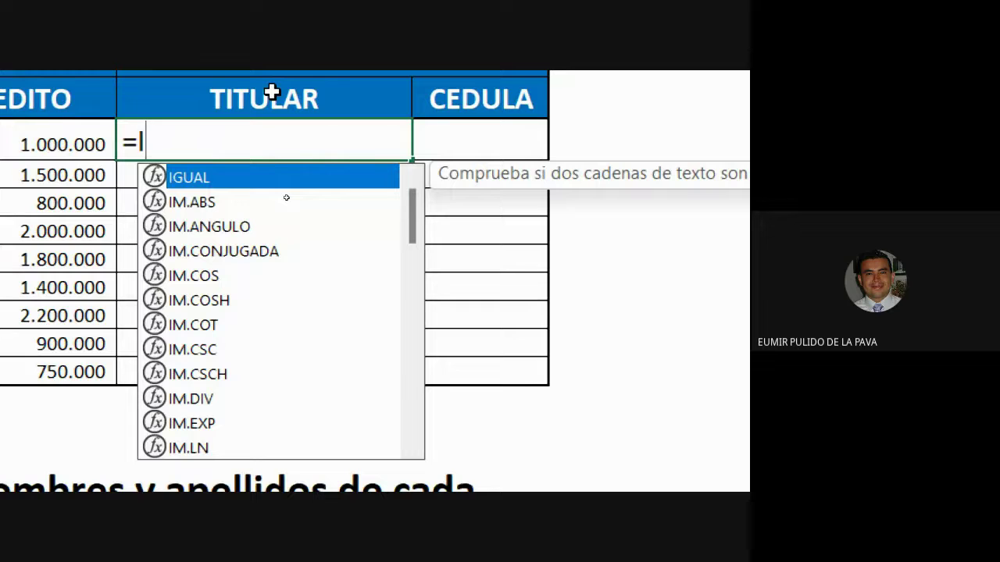
key(Tab)
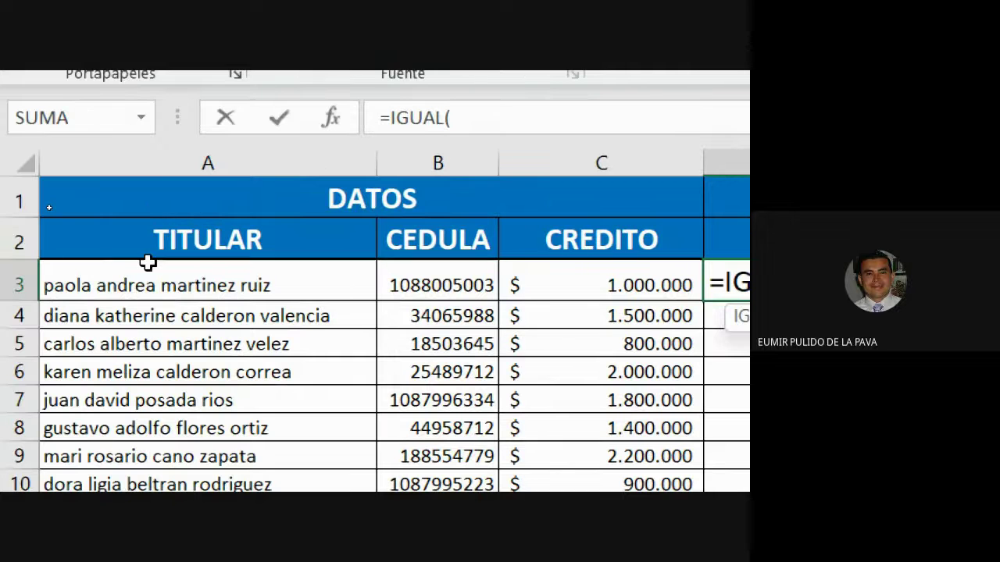
Step: Complete D3 as =IGUAL(A3;A15), comparing the A3 name with the A15 confirmation name
click(148, 267)
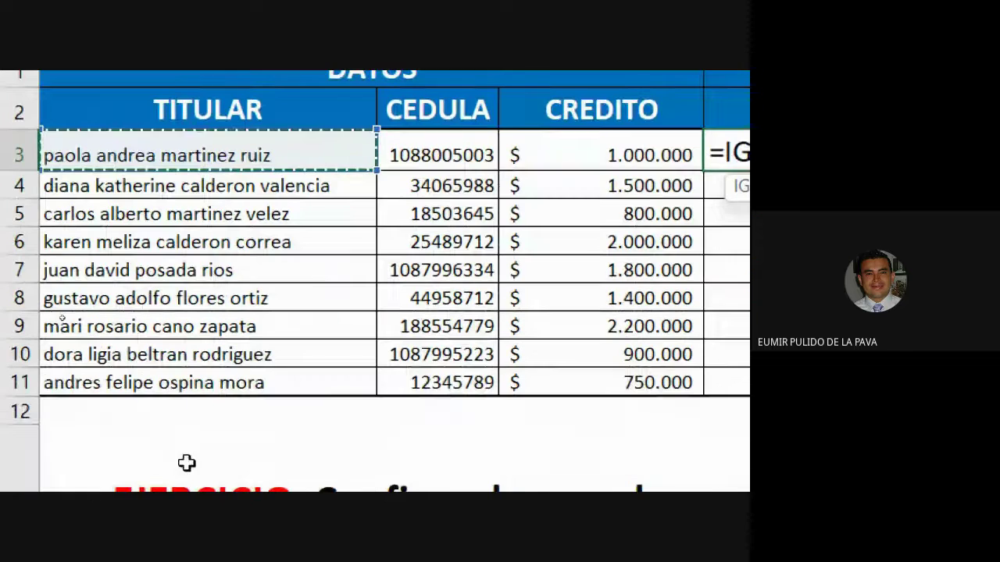
click(217, 382)
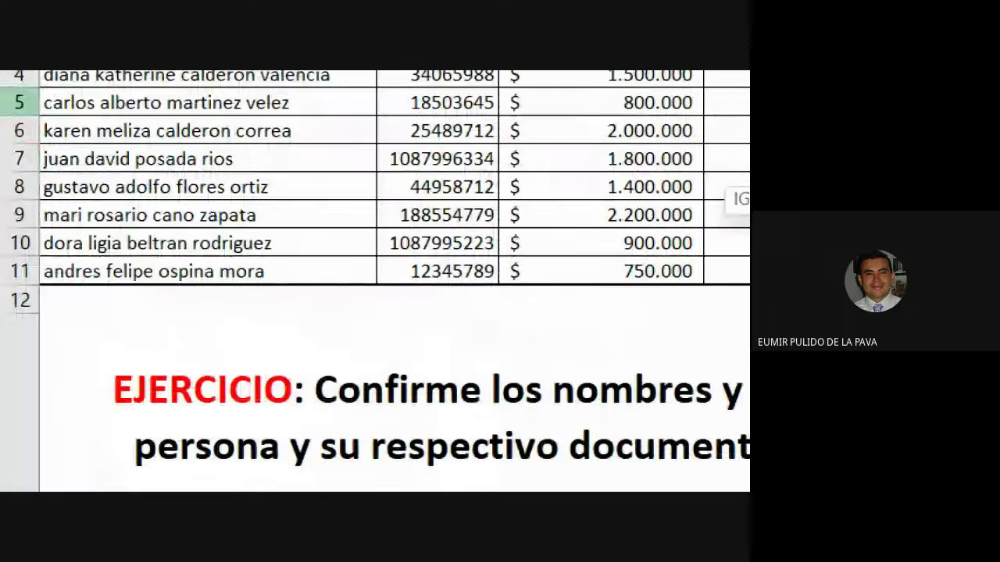
scroll(235, 257, up, 1)
click(127, 286)
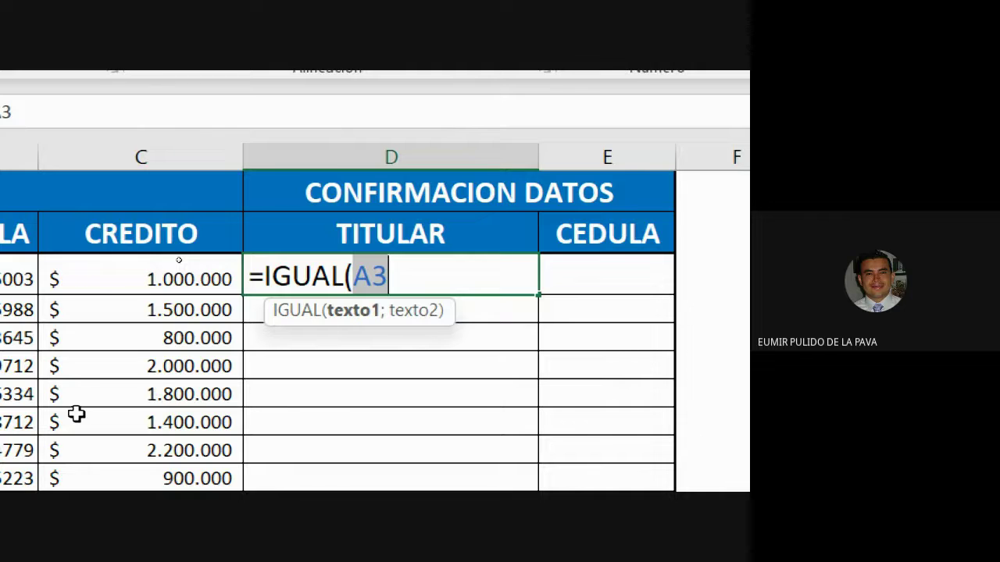
text(;)
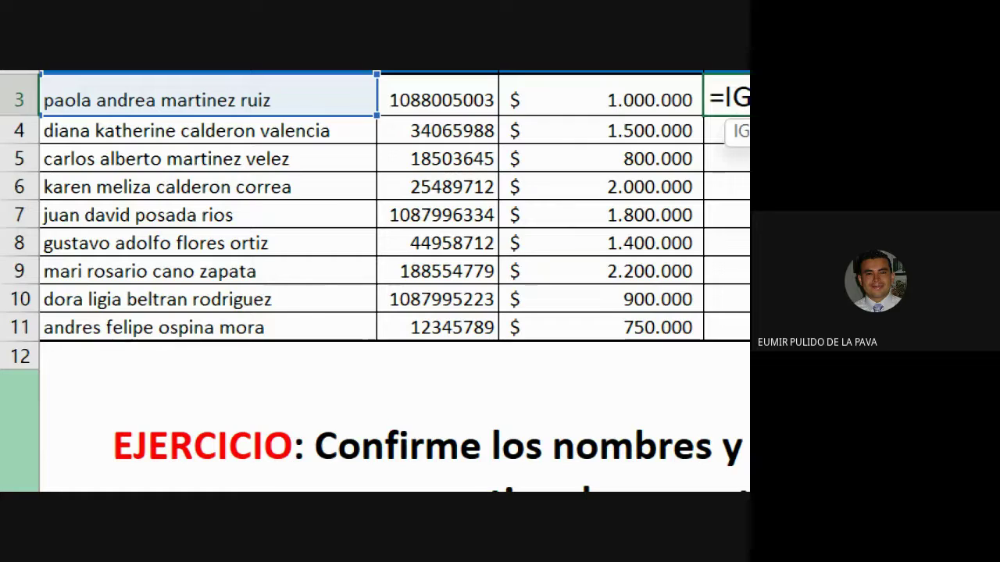
click(248, 231)
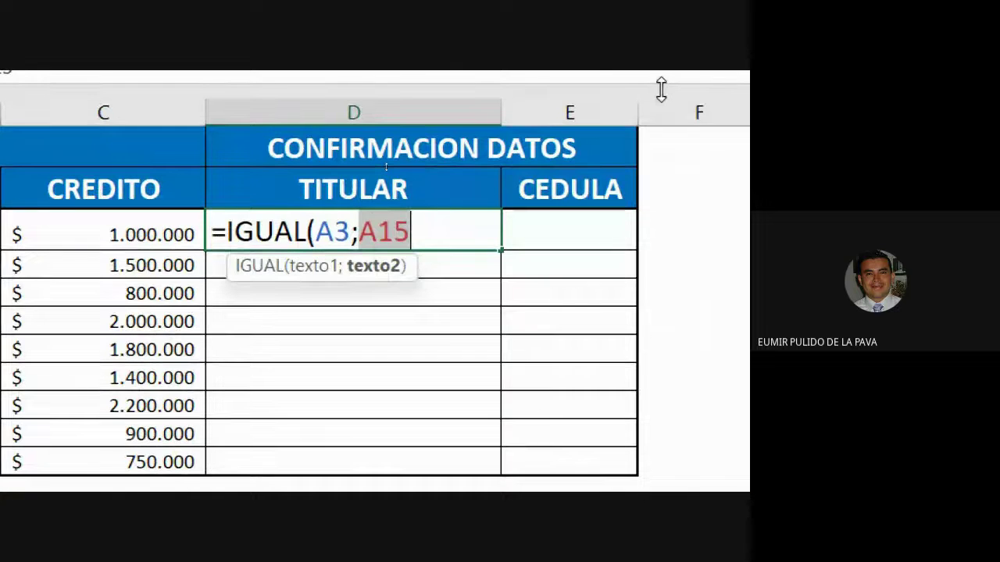
text())
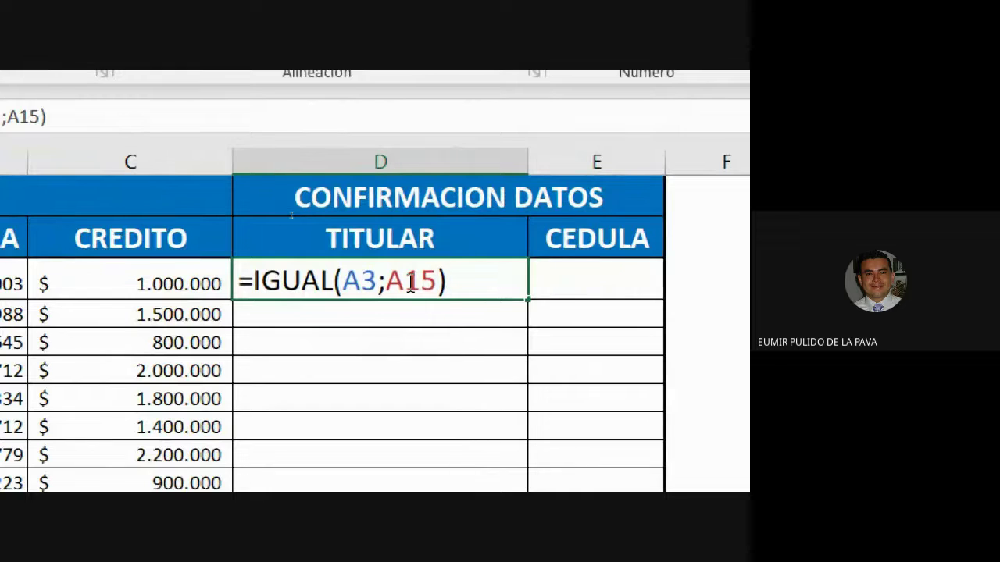
click(334, 281)
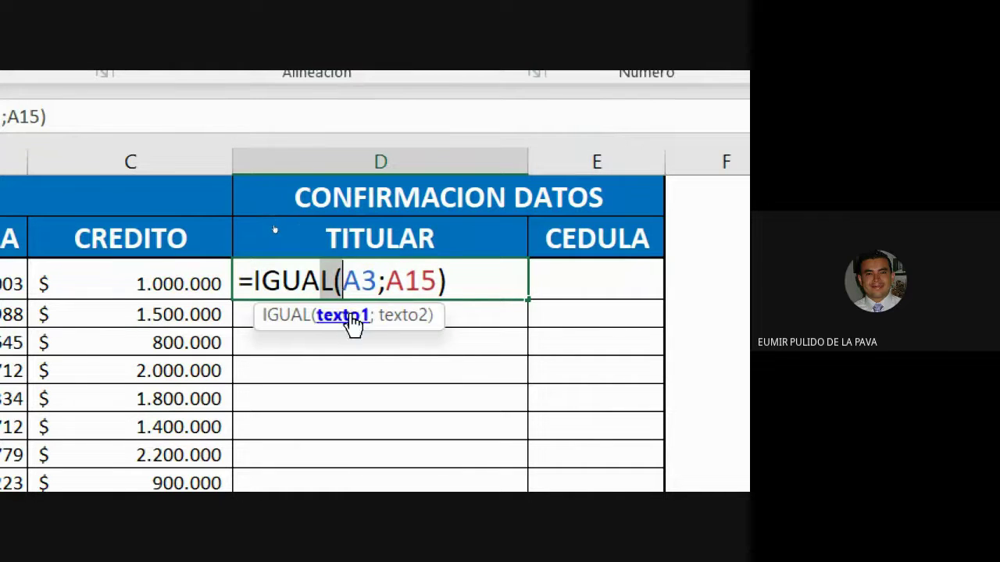
click(440, 281)
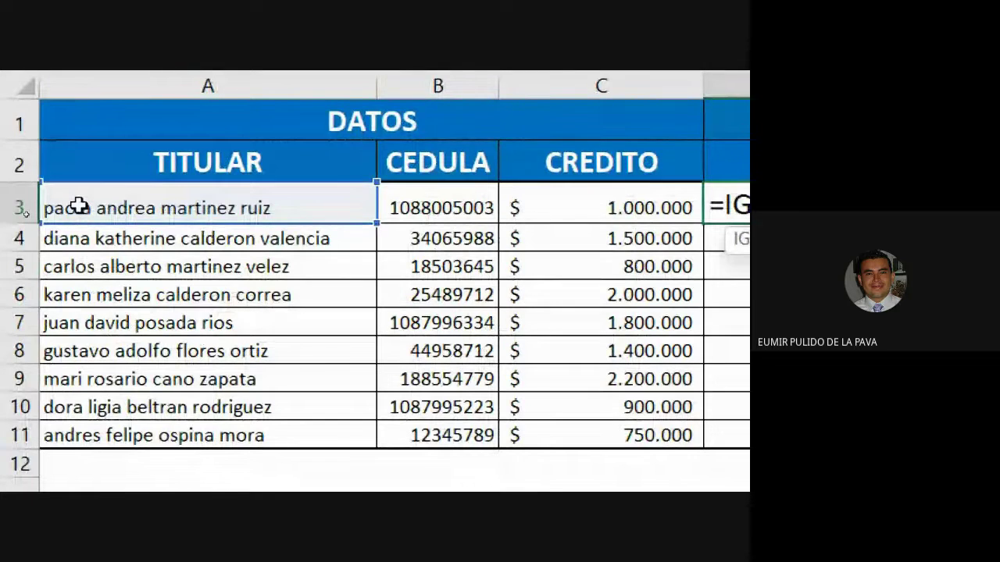
click(78, 317)
scroll(185, 356, down, 1)
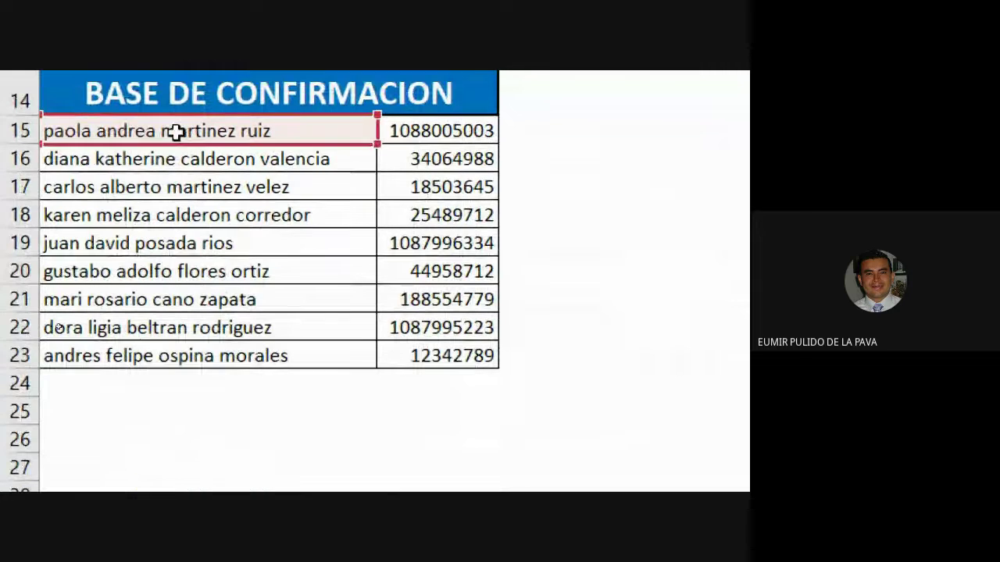
scroll(175, 353, up, 5)
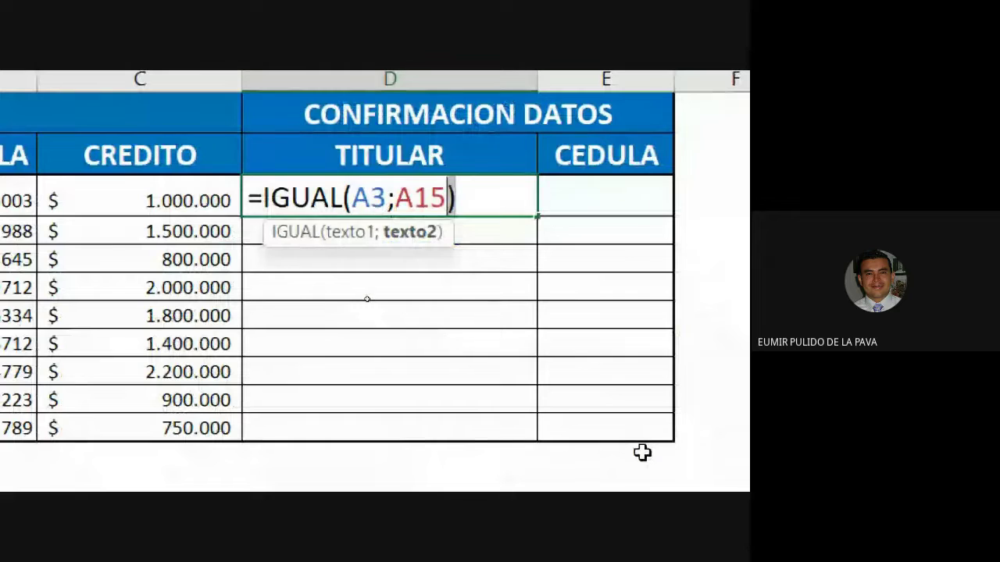
key(ctrl+Return)
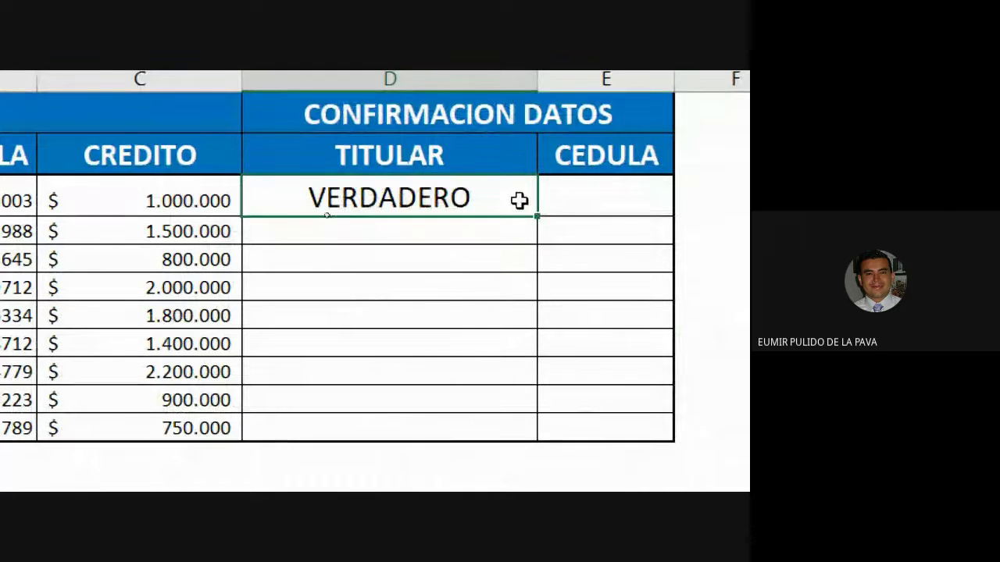
Step: Fill the name check from D3 down to D11 and zoom the Magnifier back to normal size
drag(537, 215, 536, 440)
scroll(440, 461, down, 2)
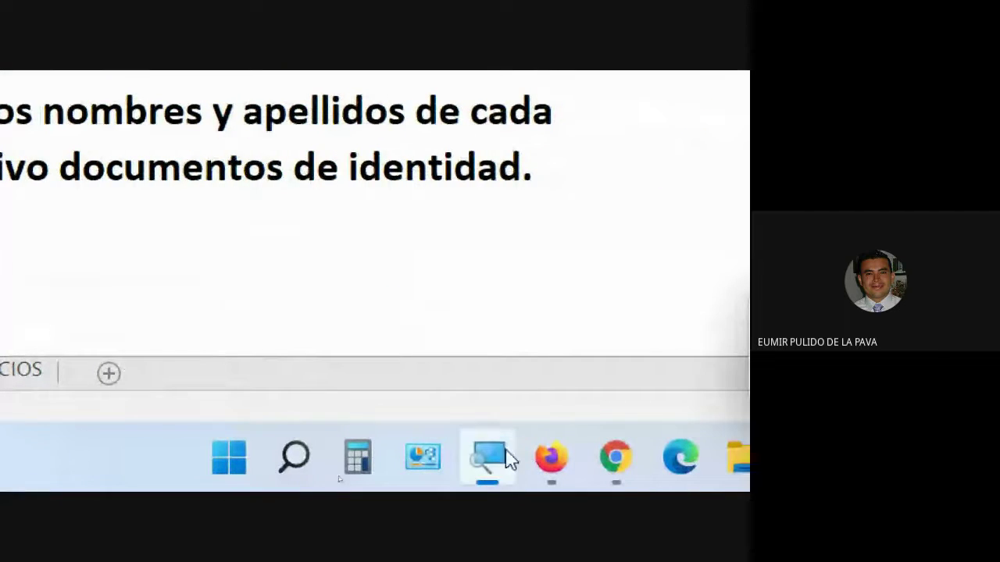
click(508, 459)
click(412, 437)
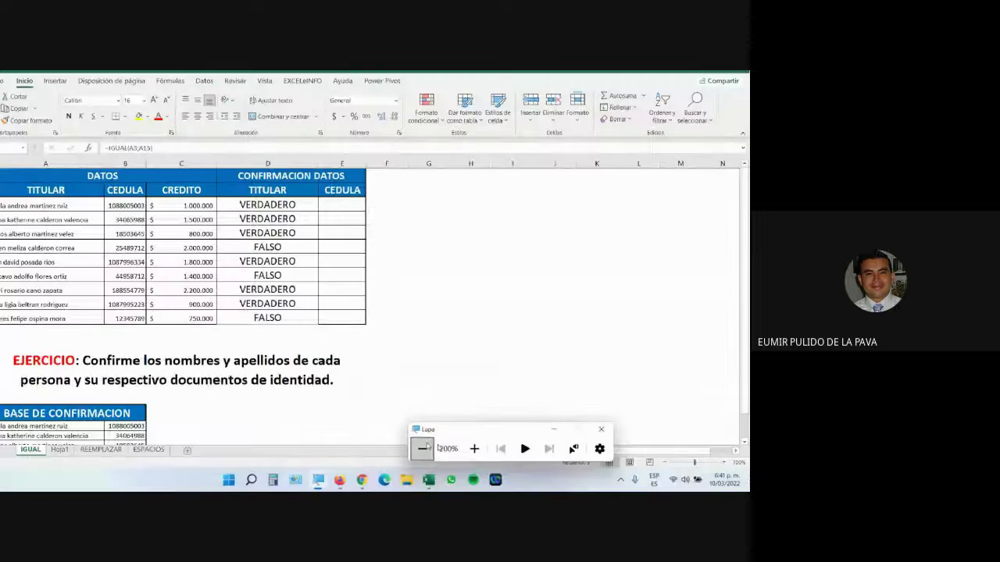
click(423, 448)
Step: Look over the Google Meet chat, then go back to the Funciones de texto 1-1 workbook
mouse_move(375, 479)
click(318, 429)
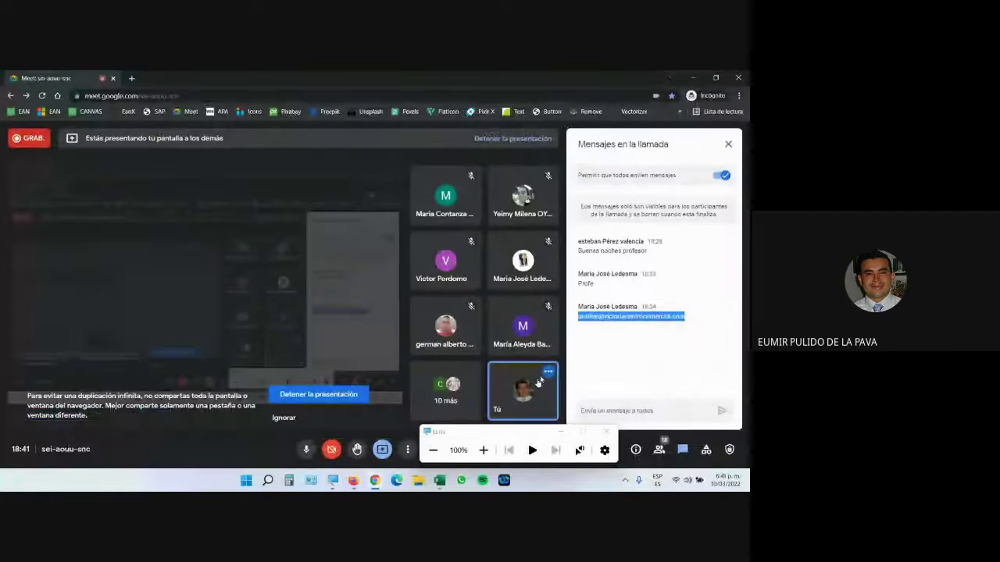
click(598, 378)
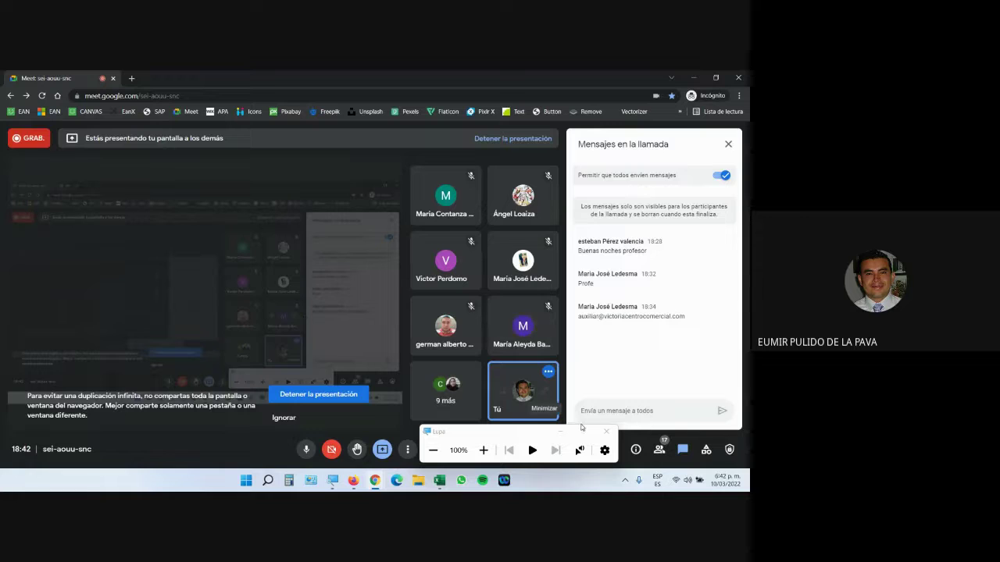
click(439, 481)
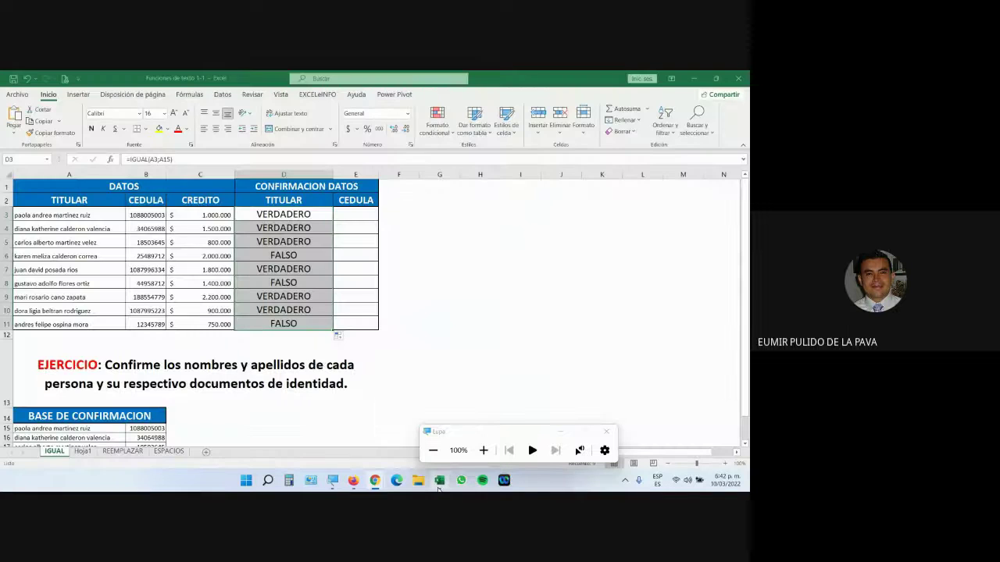
click(275, 257)
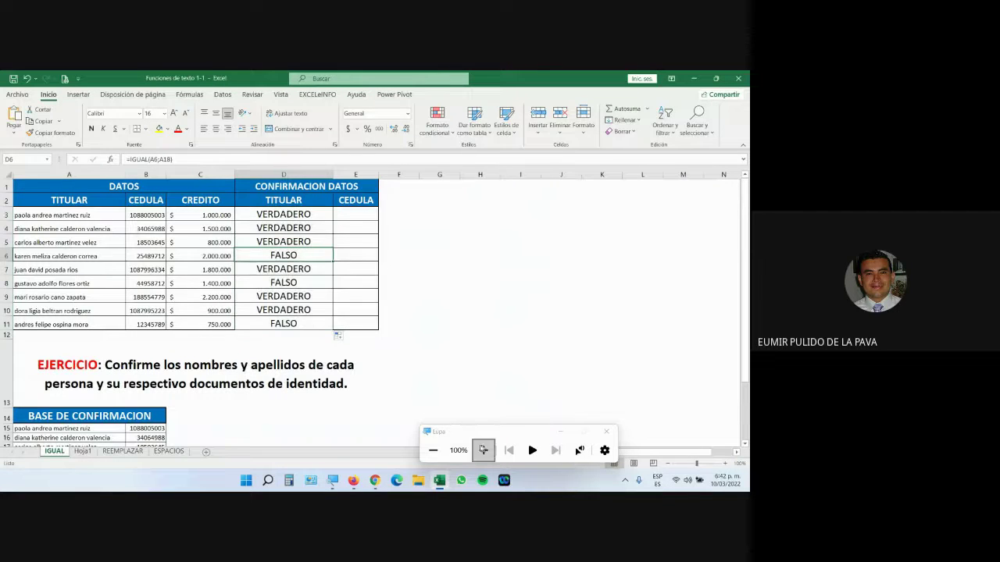
click(483, 450)
click(484, 449)
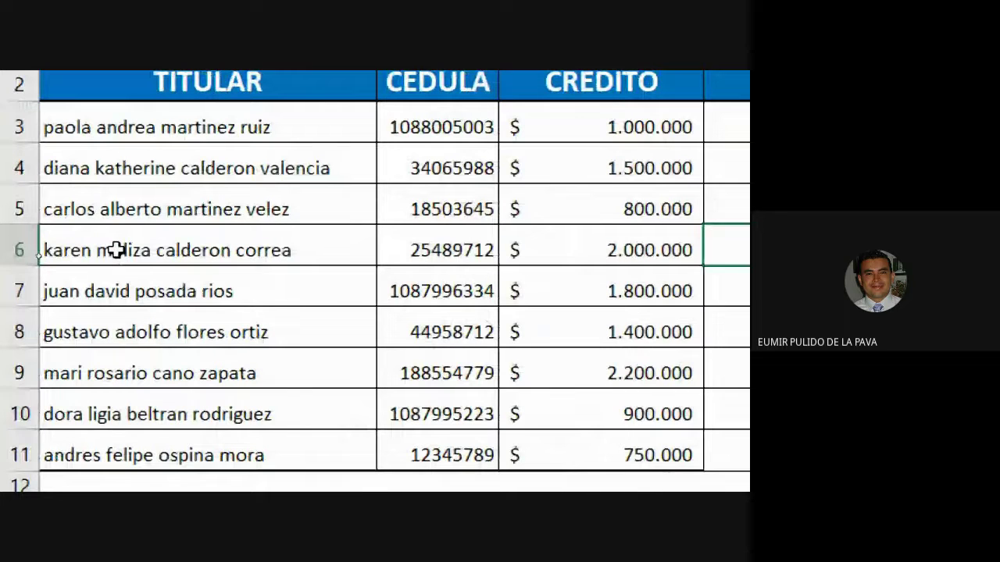
click(116, 250)
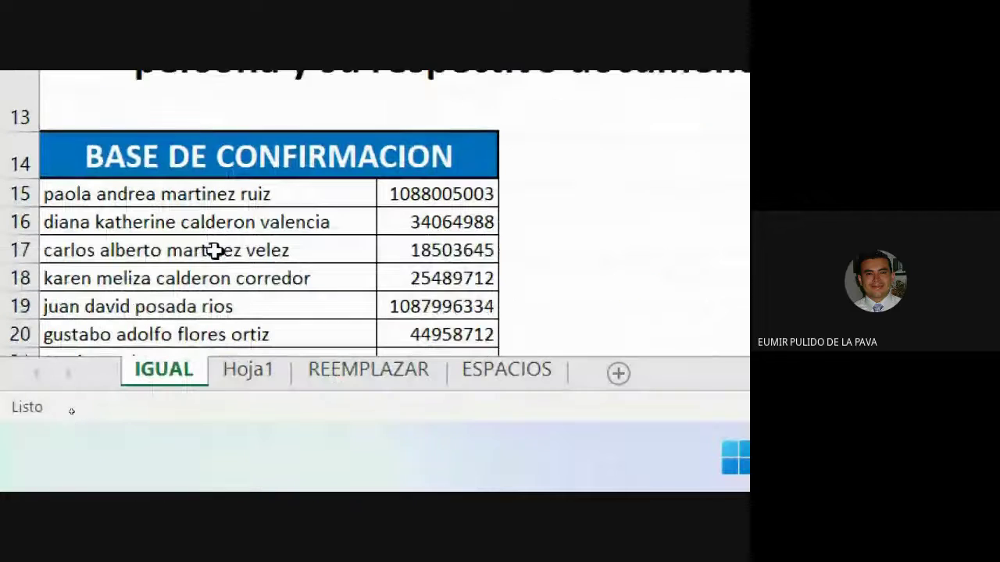
scroll(215, 250, down, 1)
click(118, 261)
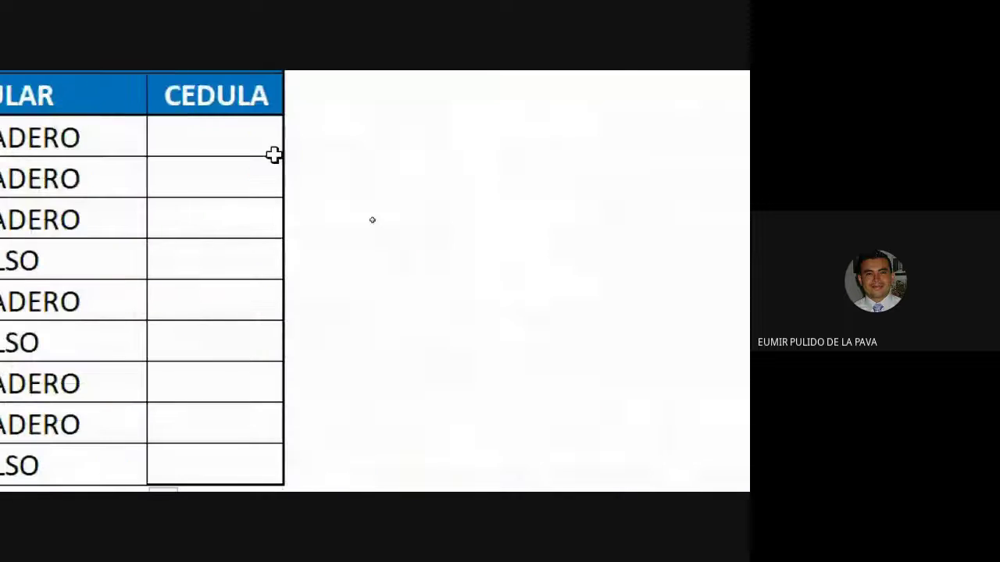
Step: Widen column E and copy D3's formatting onto E3 with Format Painter
click(433, 154)
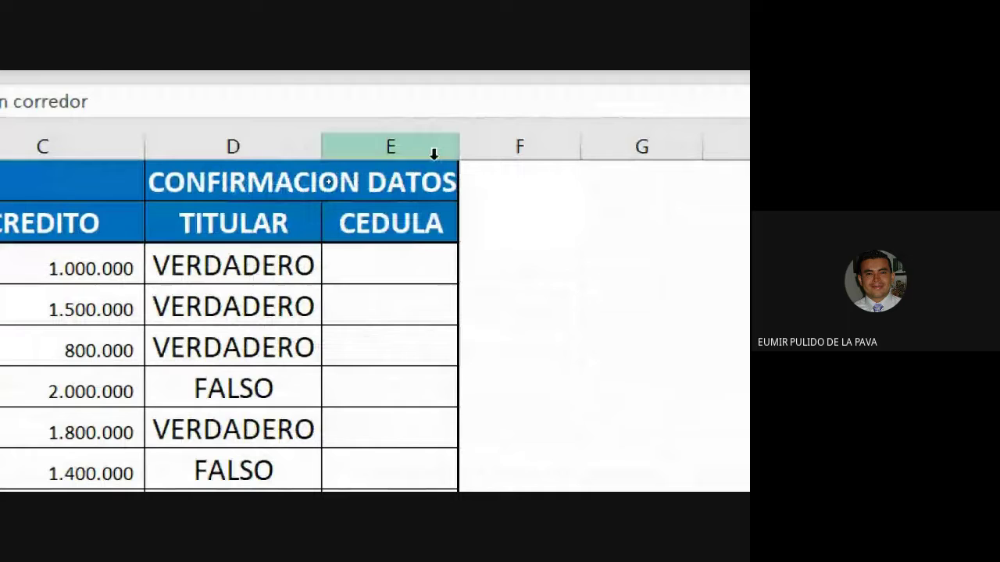
click(395, 264)
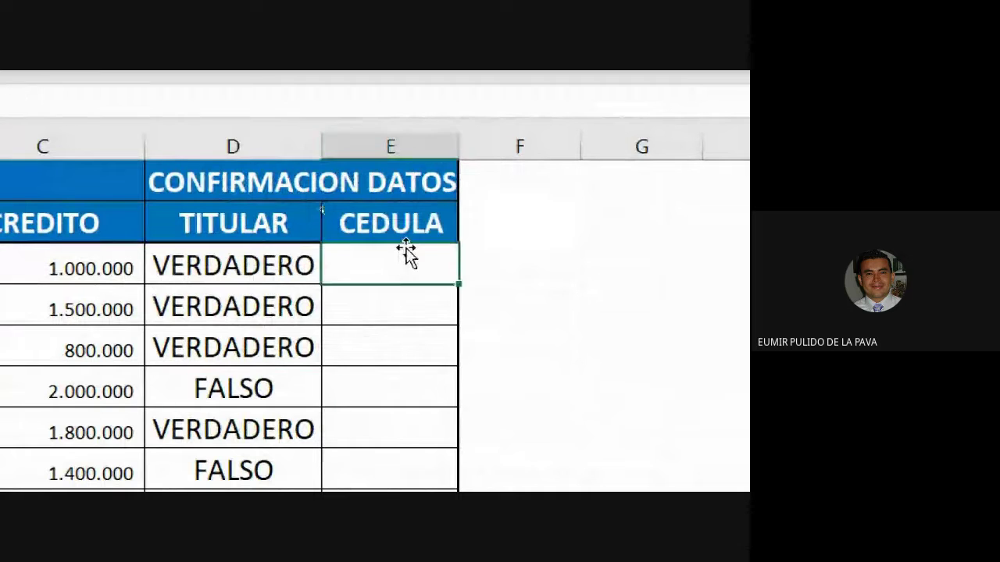
drag(460, 148, 647, 152)
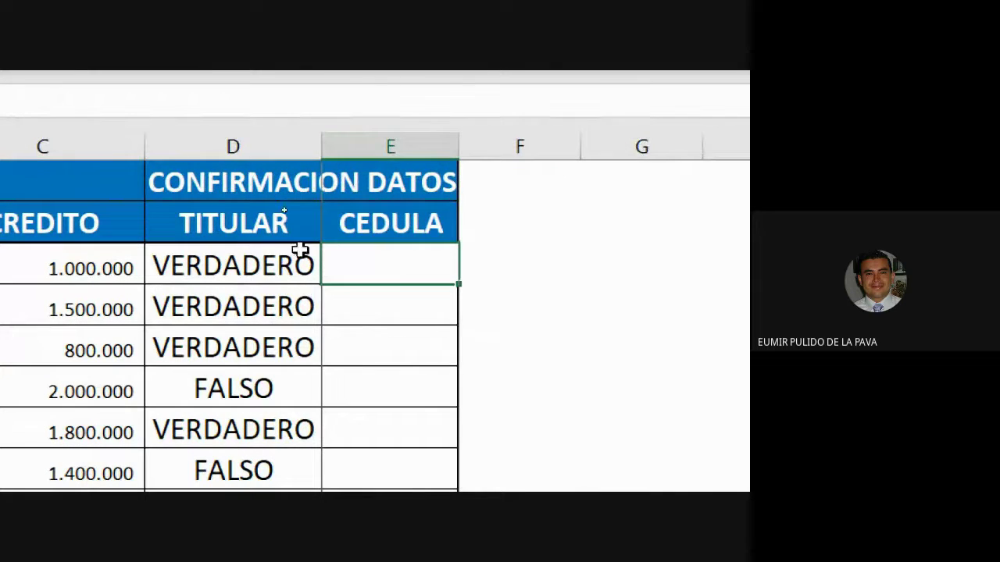
click(267, 265)
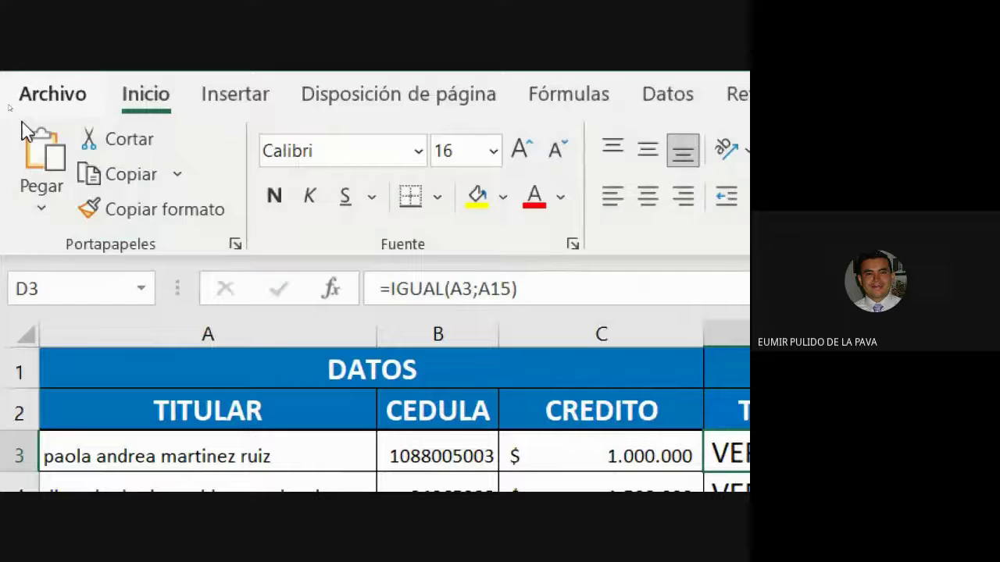
click(132, 209)
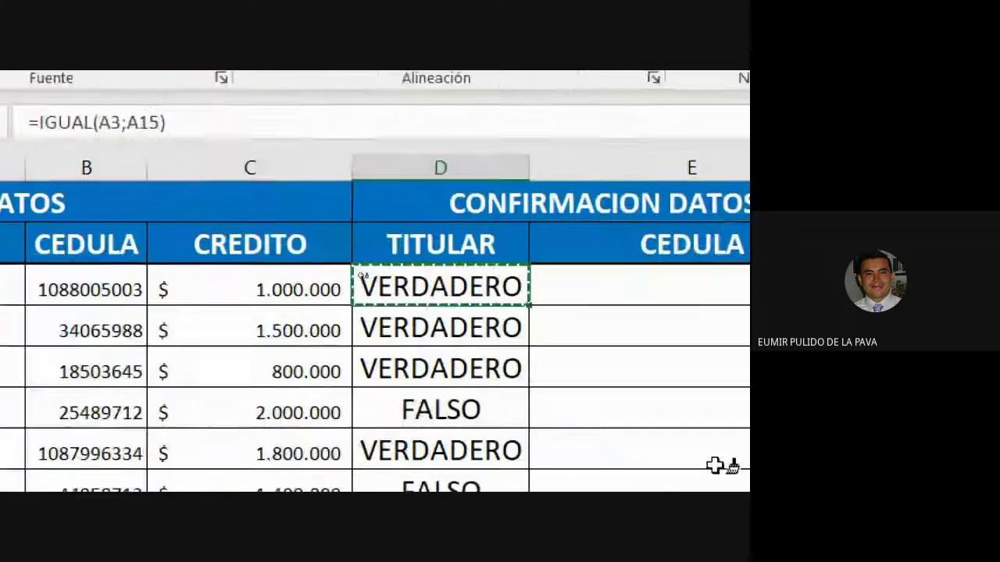
click(531, 260)
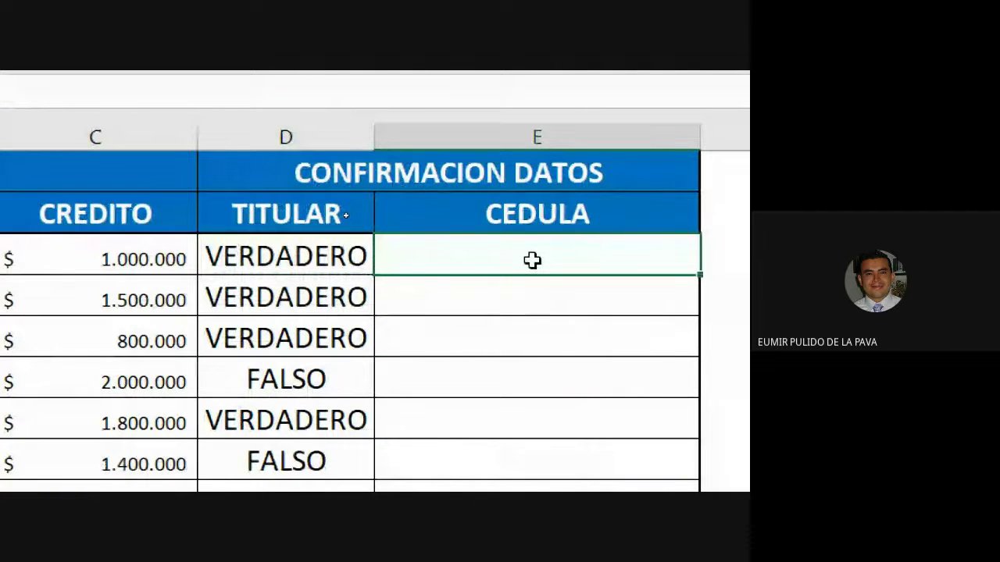
Step: Enter =IGUAL(B3;B15) in E3 to compare the cédula with its confirmation
text(=IG)
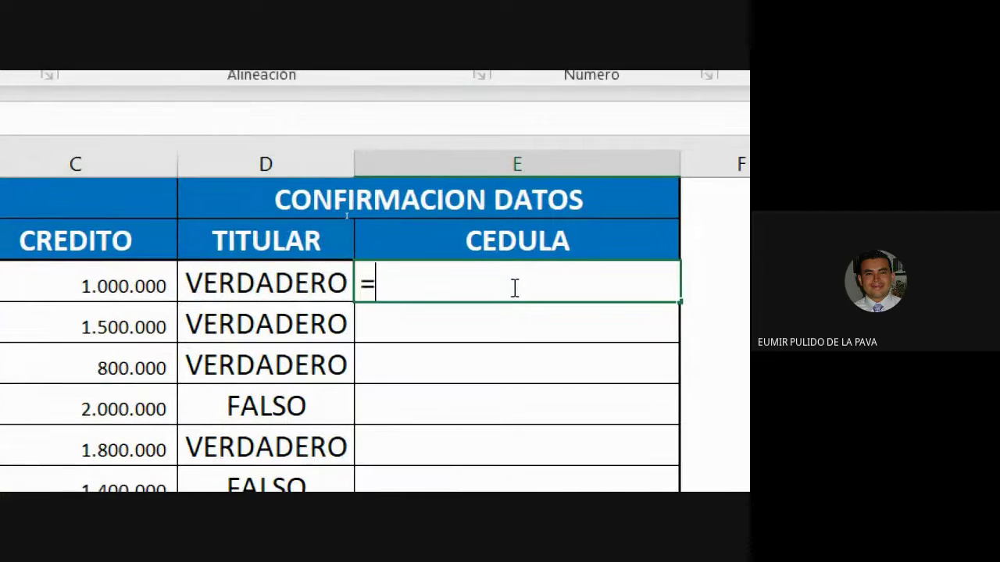
key(Tab)
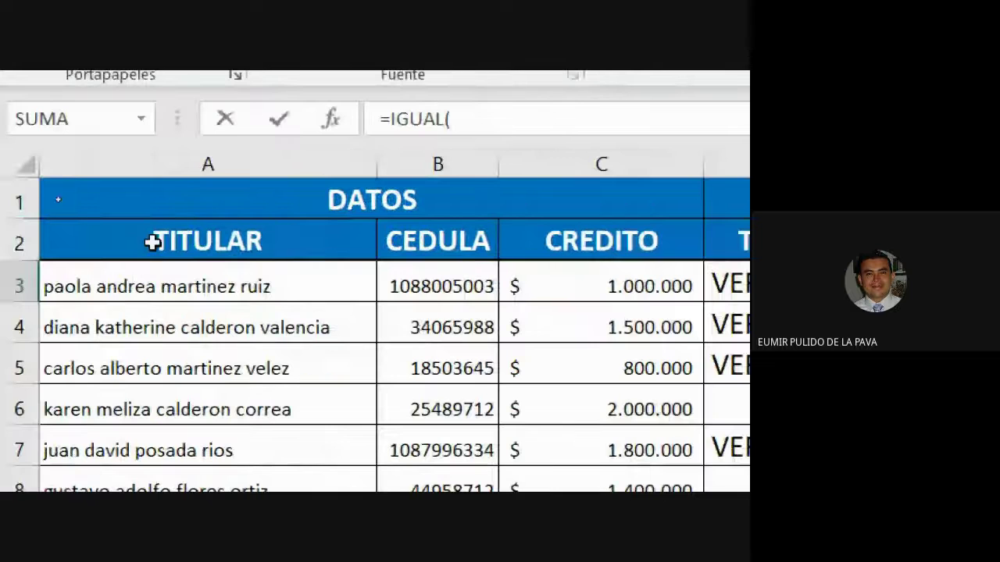
click(444, 295)
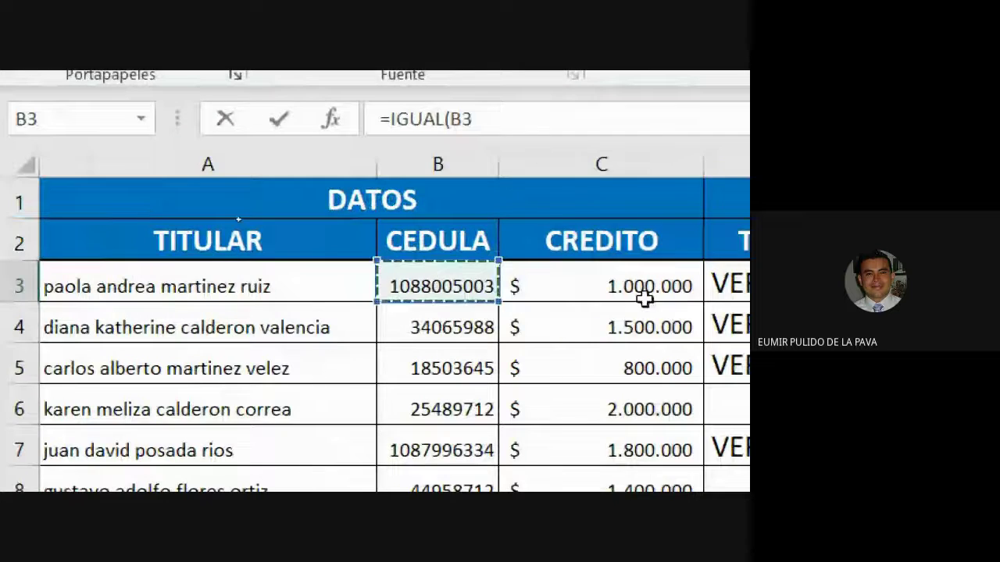
text(;)
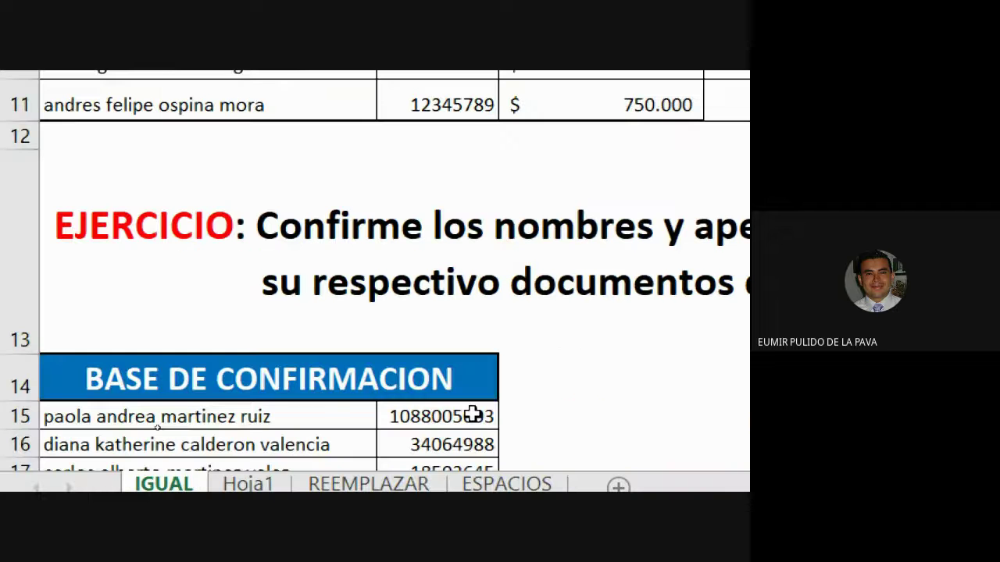
click(473, 416)
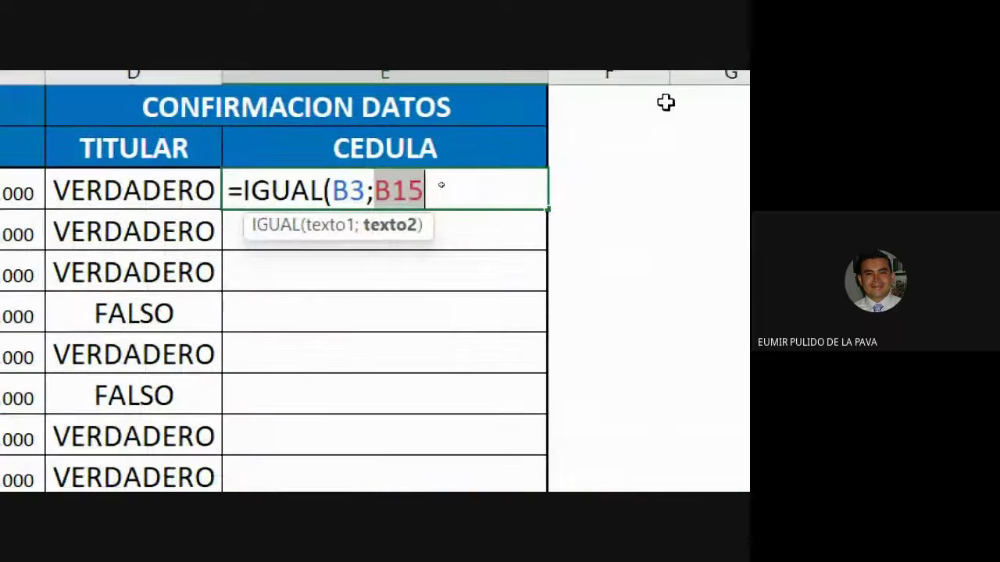
text())
key(Return)
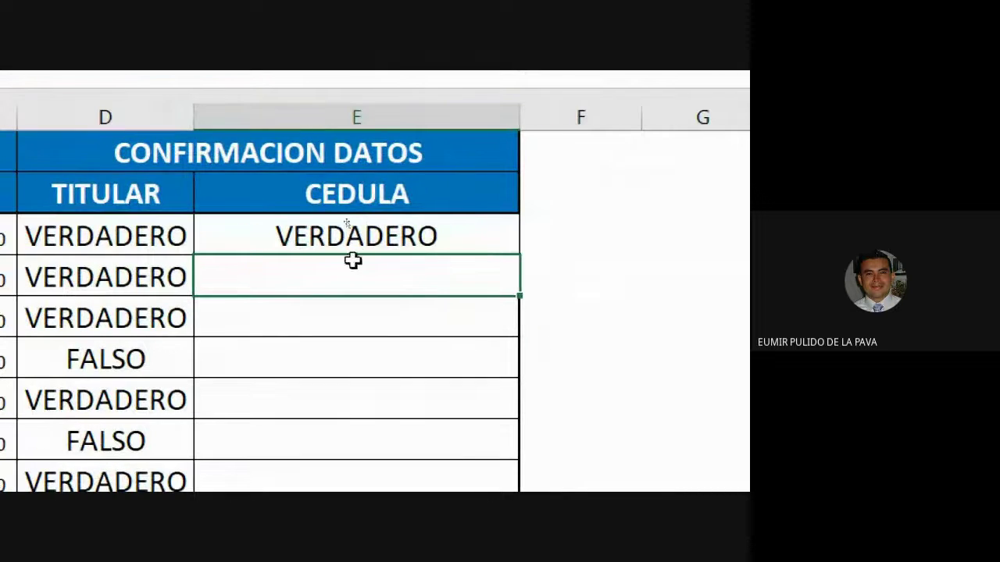
Step: Fill the cédula check from E3 down column E through row 11
click(506, 243)
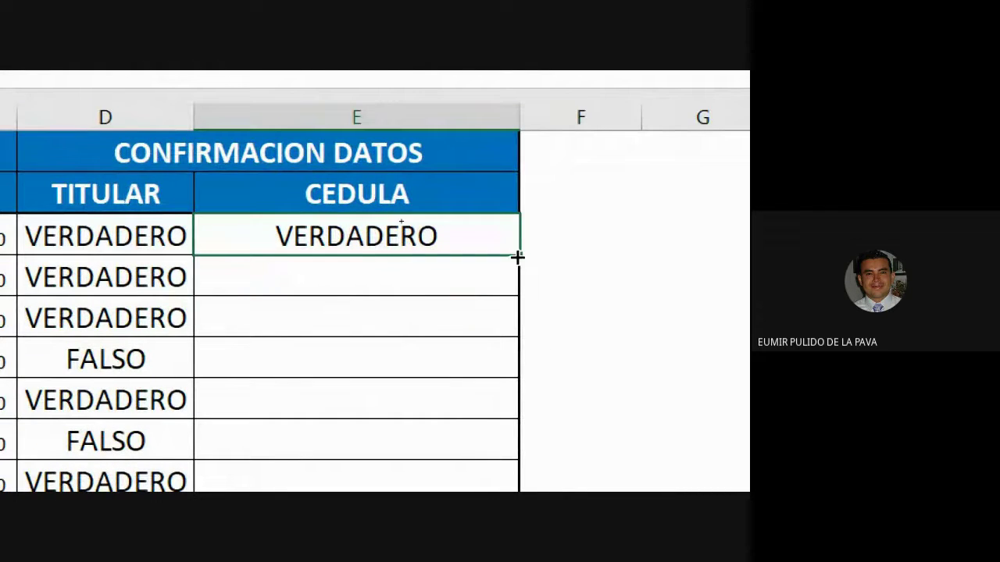
drag(518, 255, 524, 513)
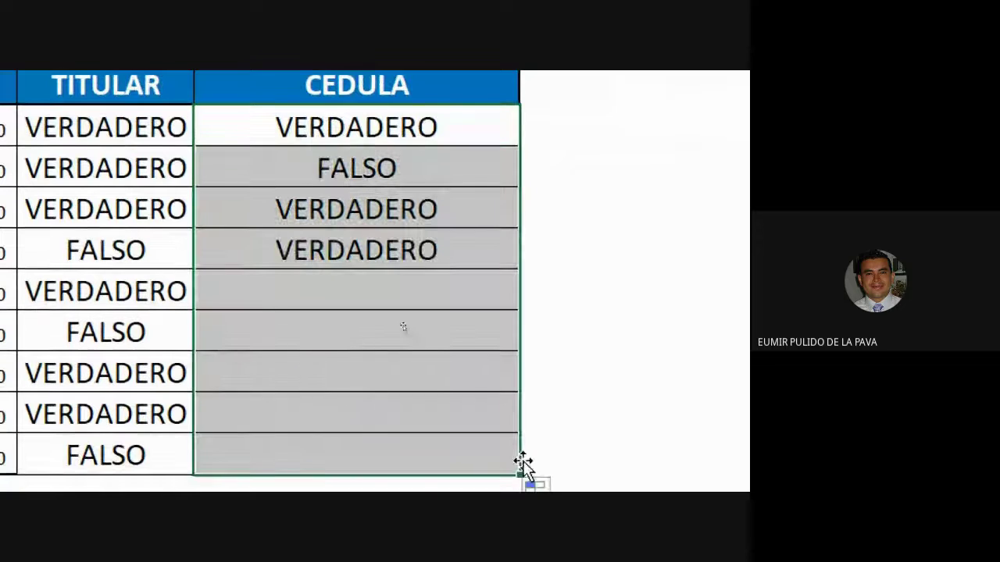
click(346, 160)
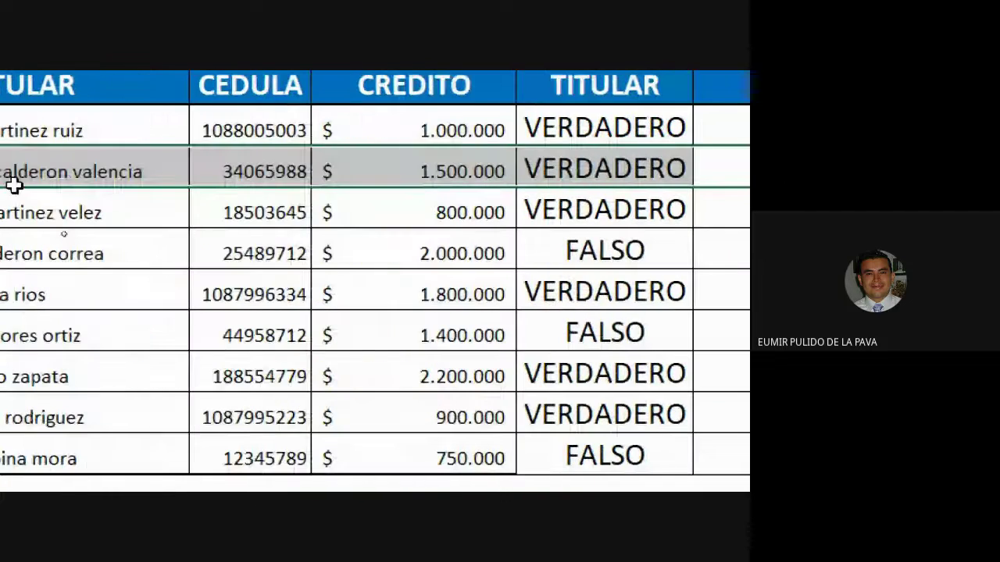
click(134, 174)
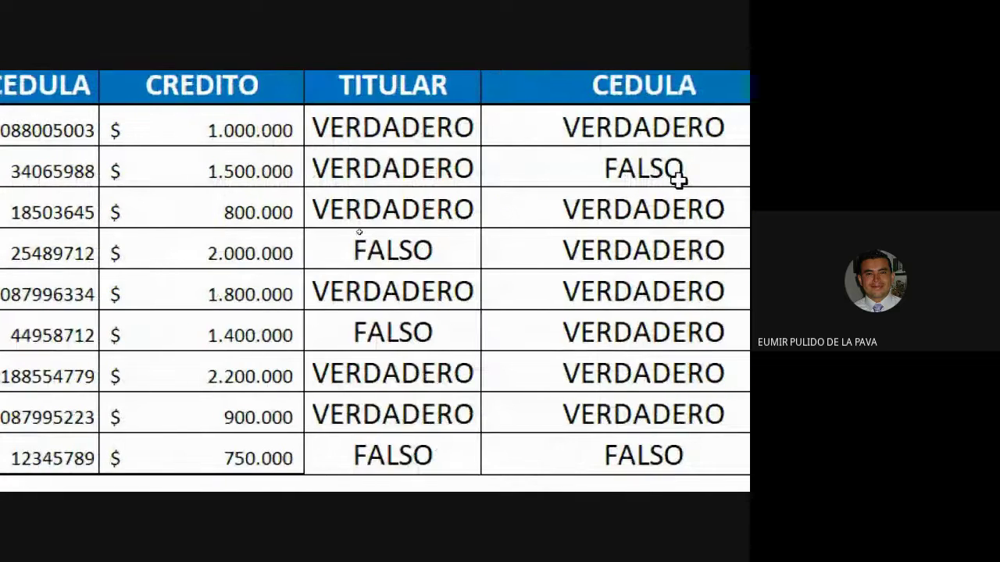
click(411, 169)
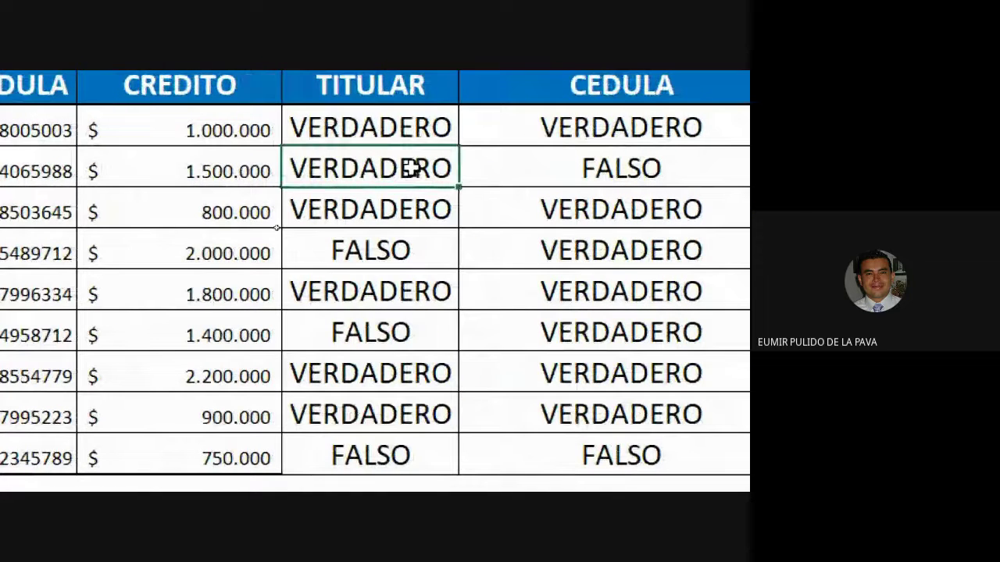
click(525, 169)
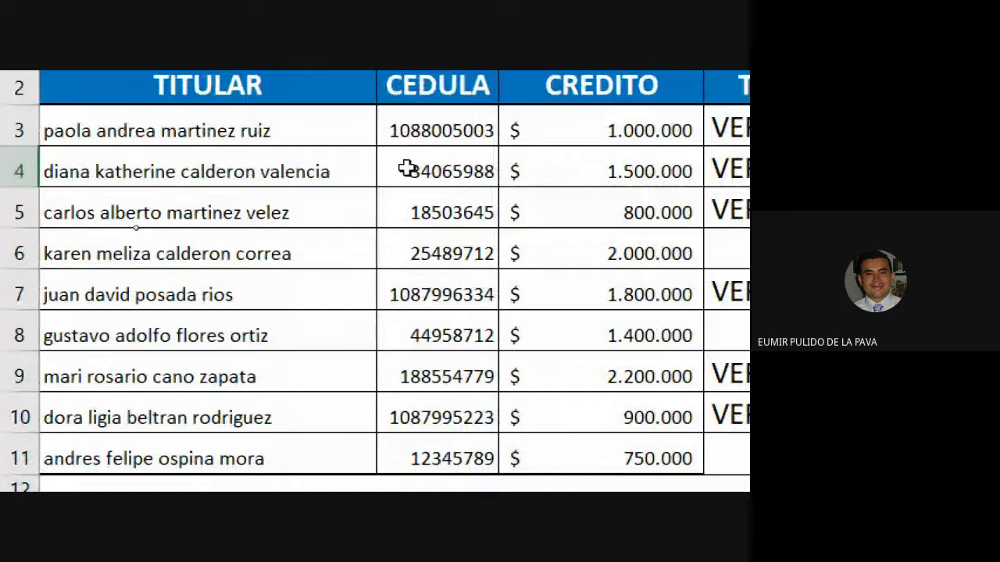
click(409, 169)
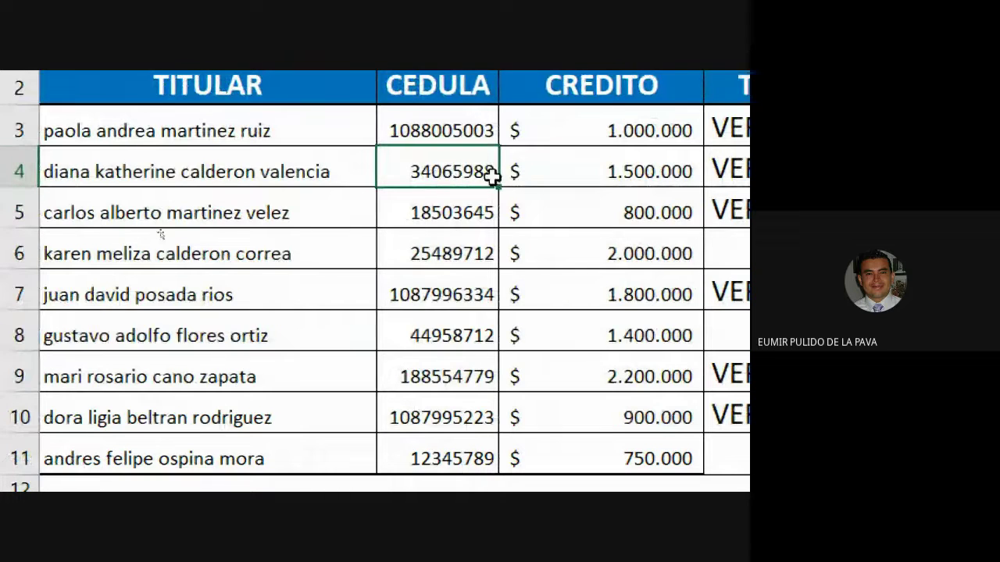
scroll(480, 404, down, 4)
click(442, 404)
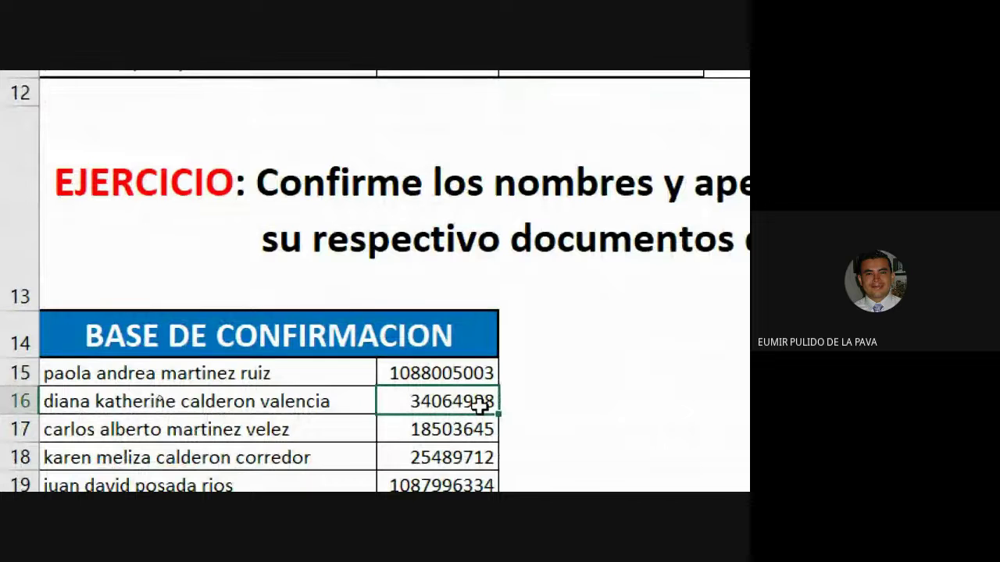
scroll(480, 404, up, 4)
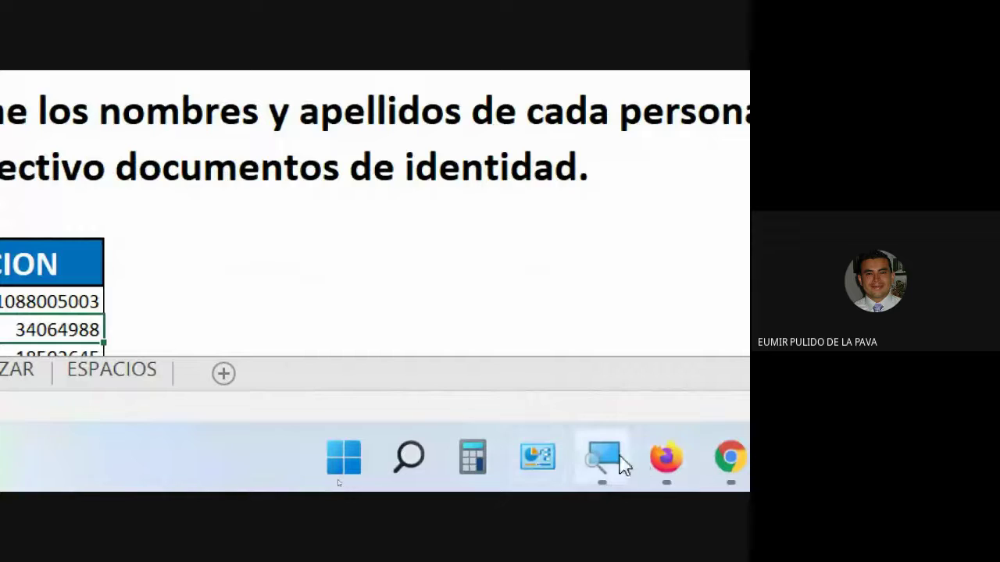
click(657, 395)
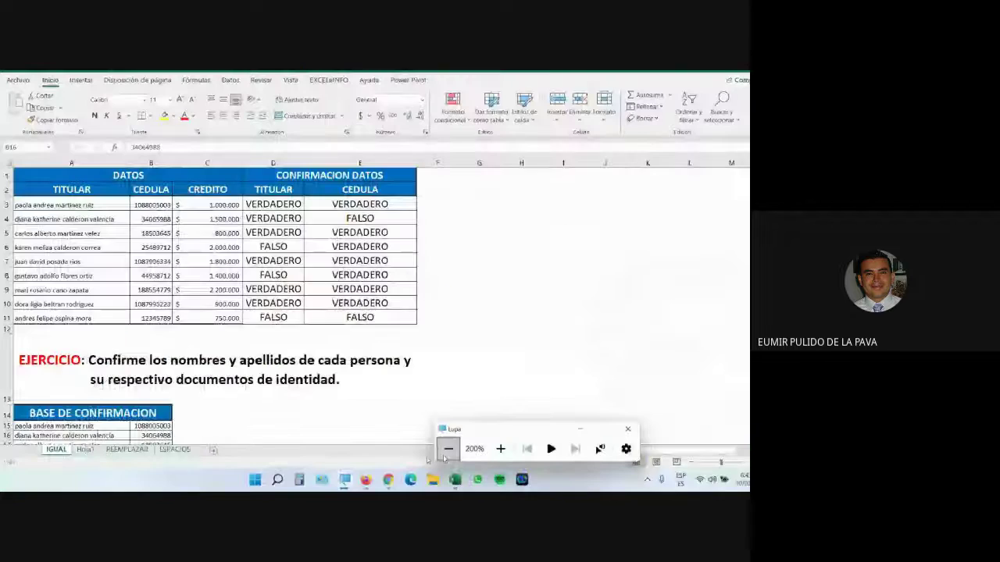
Step: Admit the person waiting to join the Google Meet call
click(374, 480)
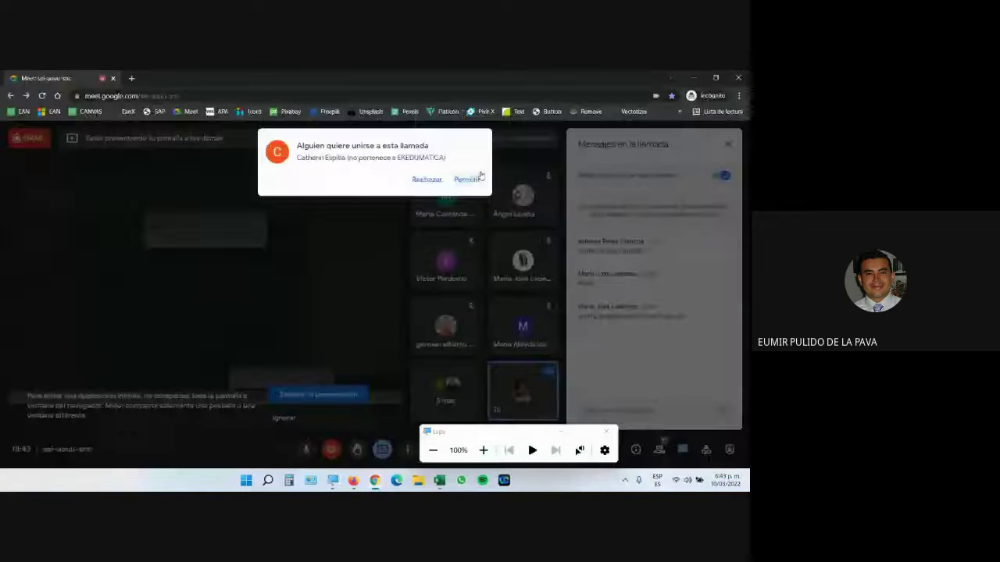
click(466, 180)
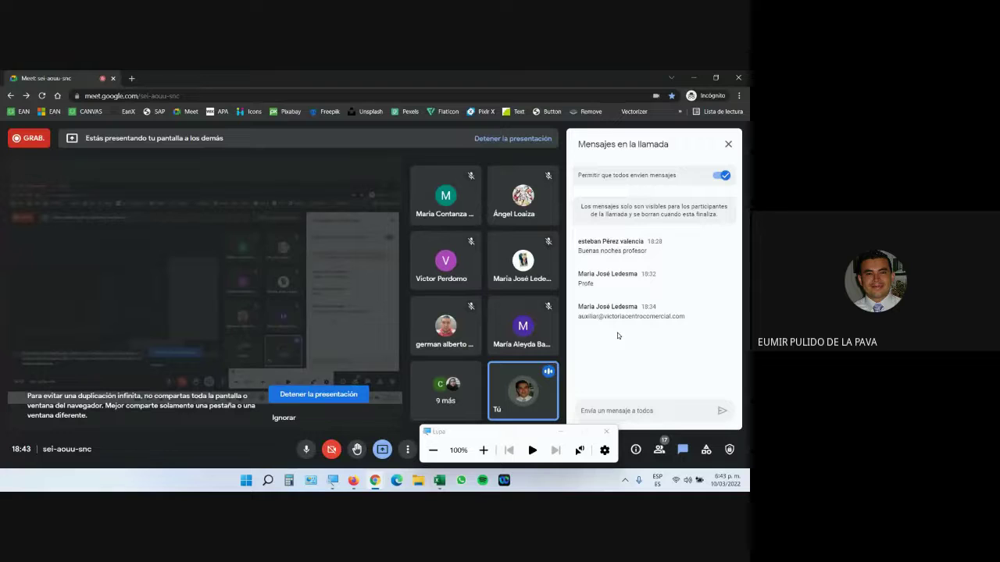
click(439, 482)
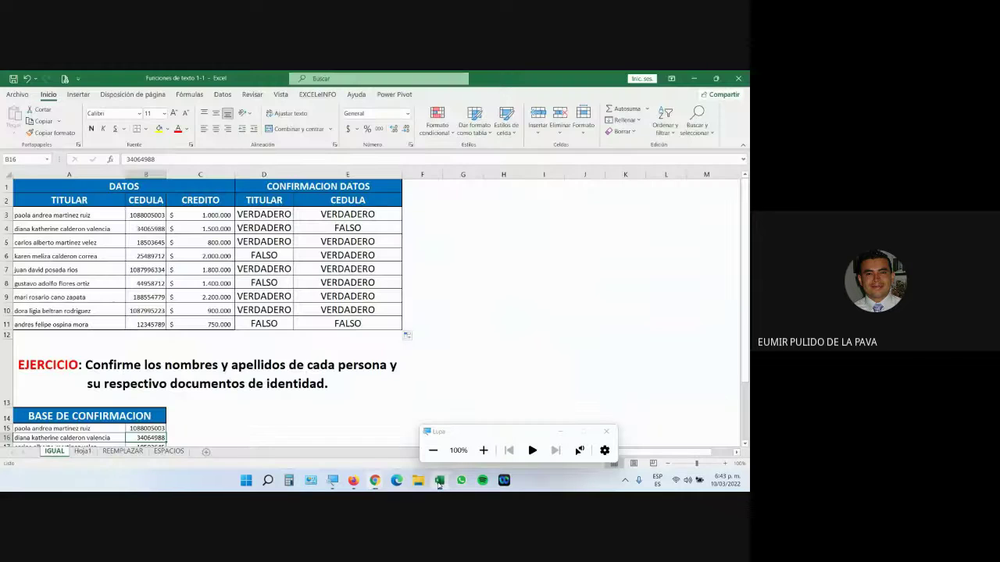
click(484, 451)
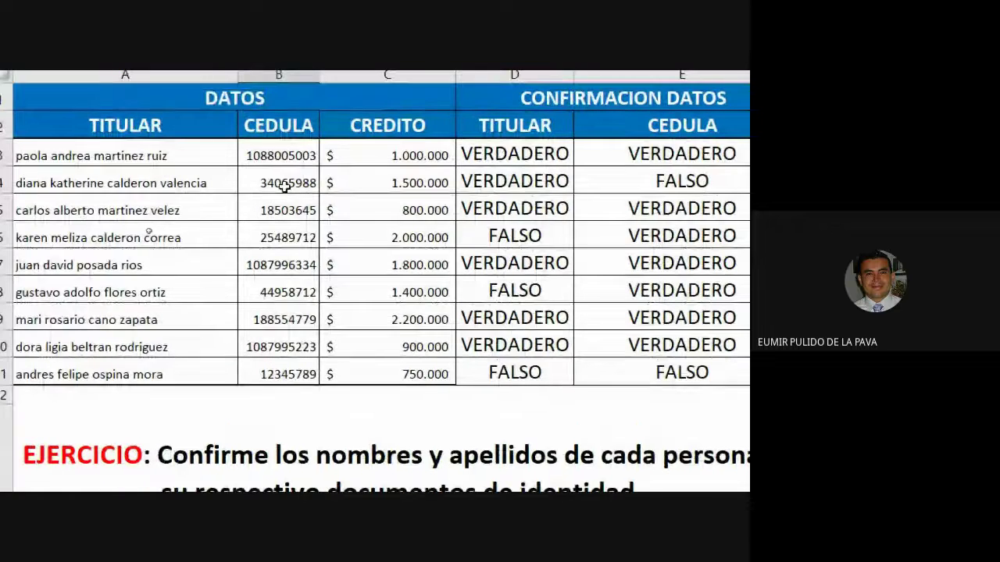
click(291, 185)
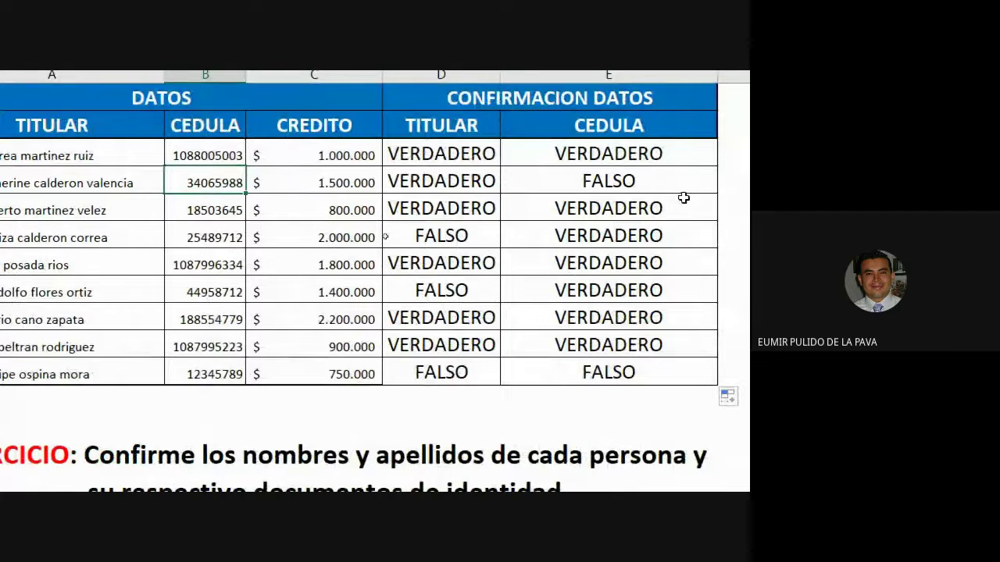
click(463, 159)
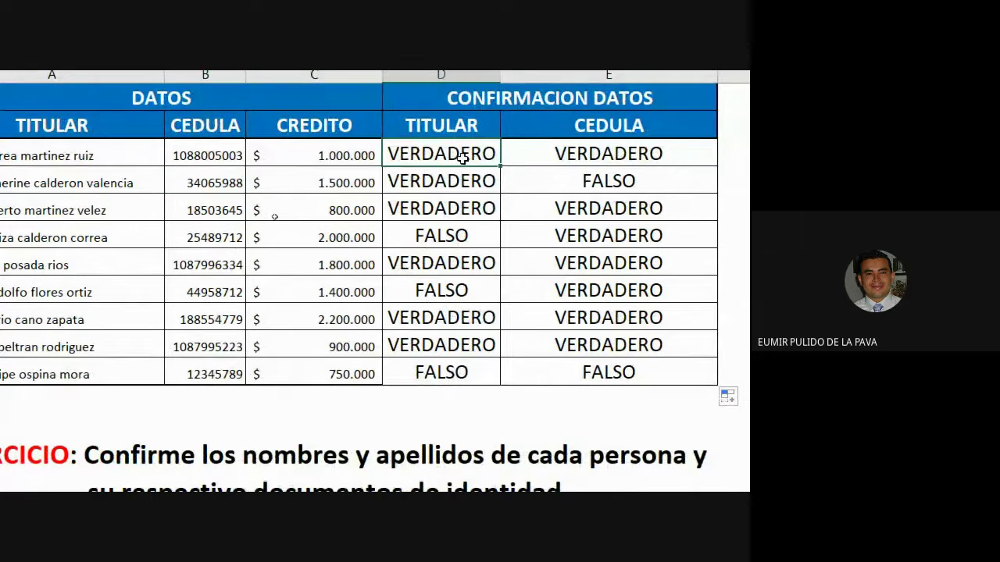
click(49, 161)
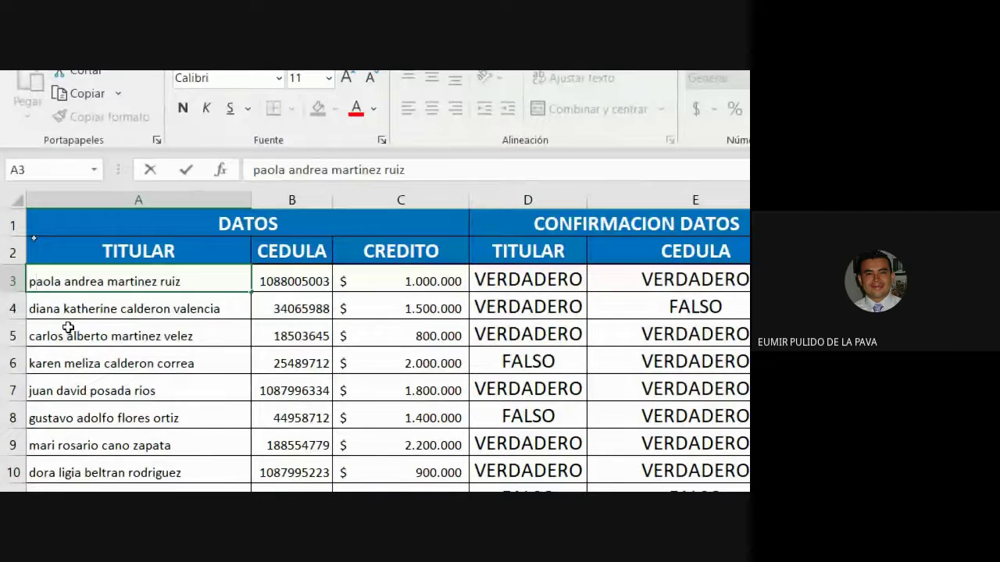
key(F2)
key(Home)
key(Delete)
text(P)
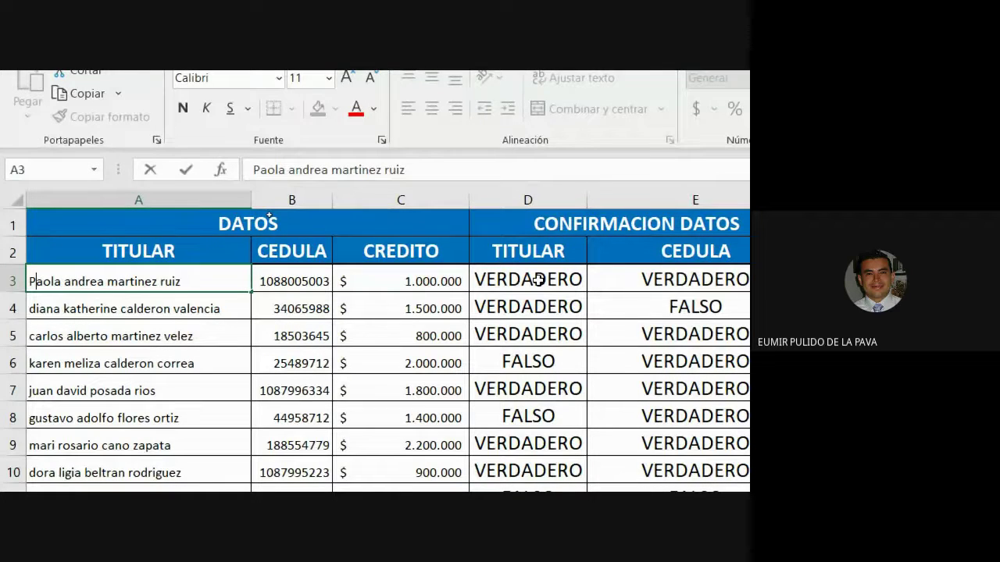
key(Return)
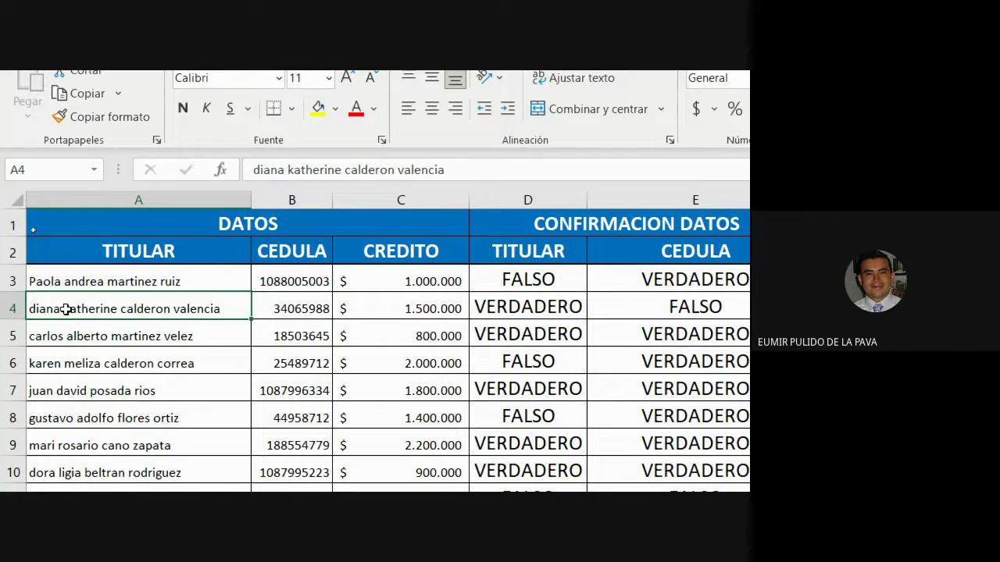
click(523, 287)
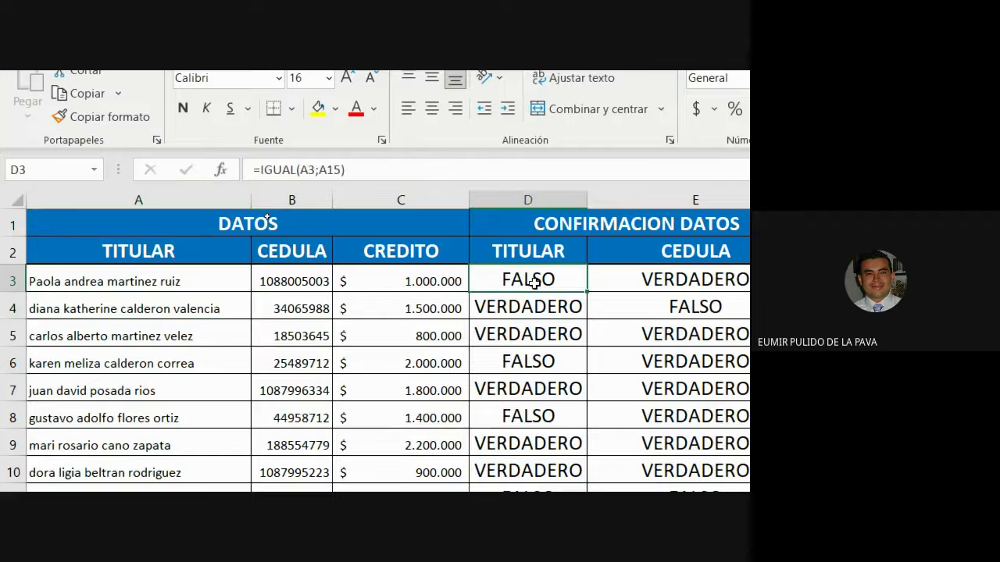
scroll(687, 287, right, 2)
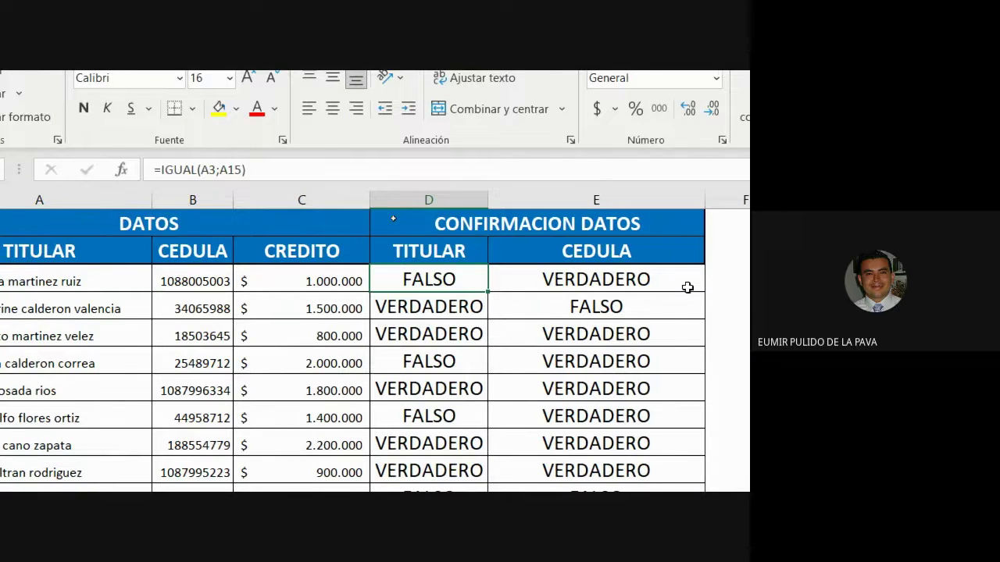
drag(688, 288, 424, 284)
scroll(424, 283, left, 2)
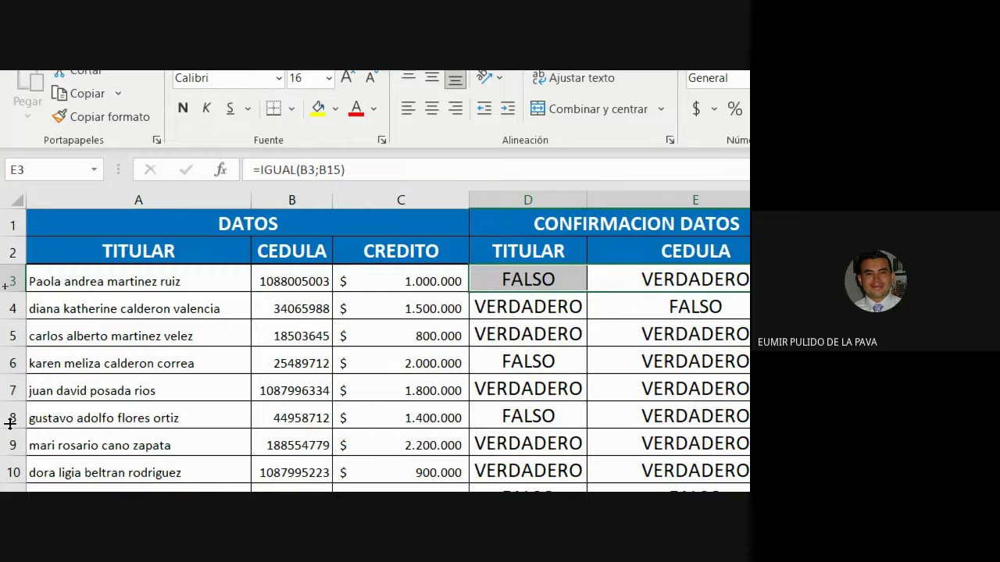
click(521, 279)
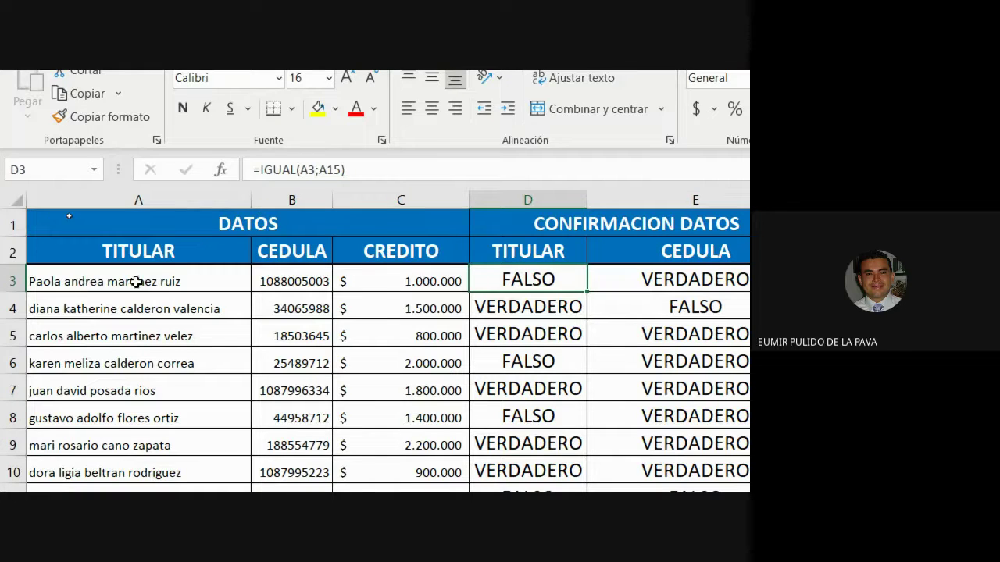
scroll(208, 381, down, 1)
scroll(115, 409, down, 3)
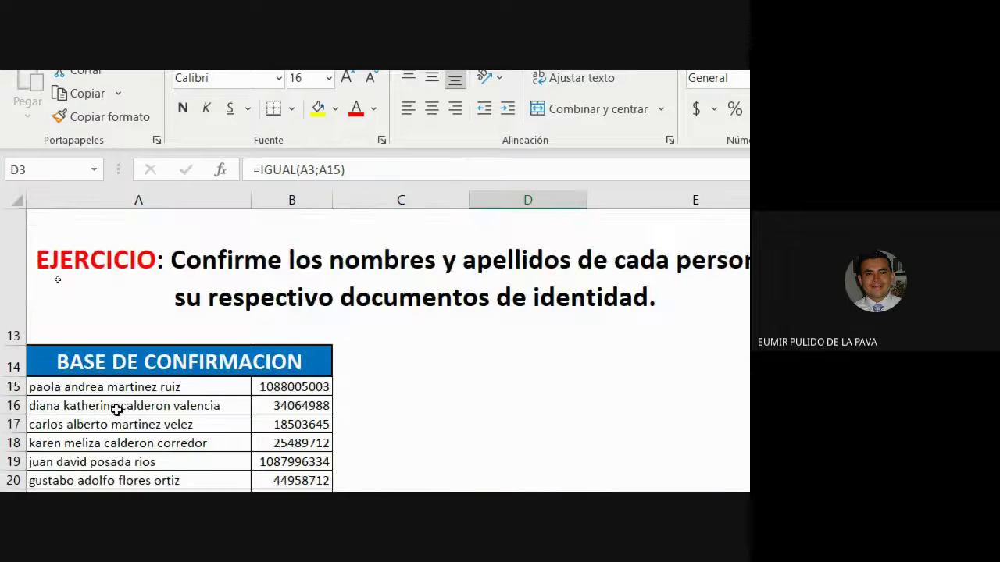
scroll(245, 426, up, 3)
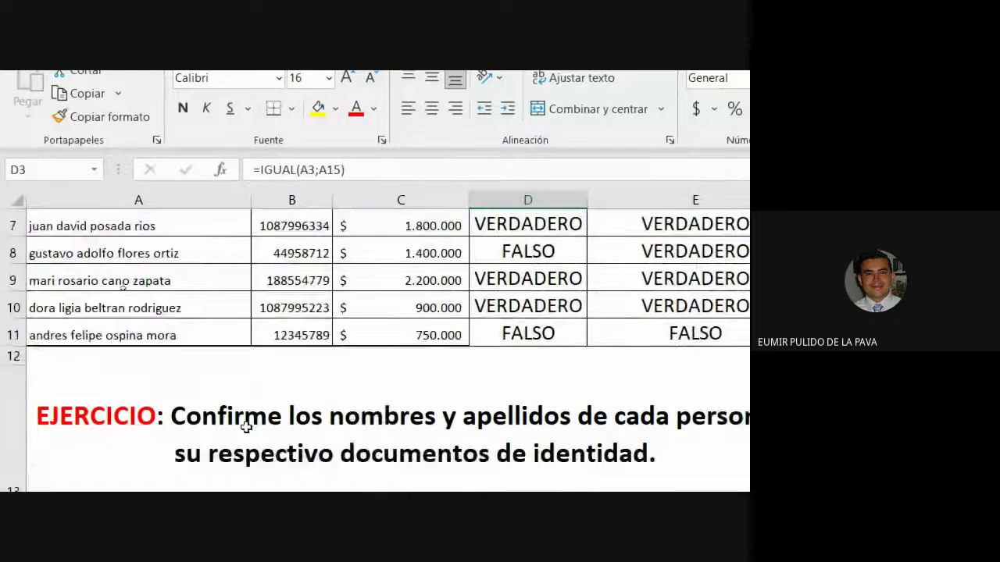
scroll(225, 409, up, 2)
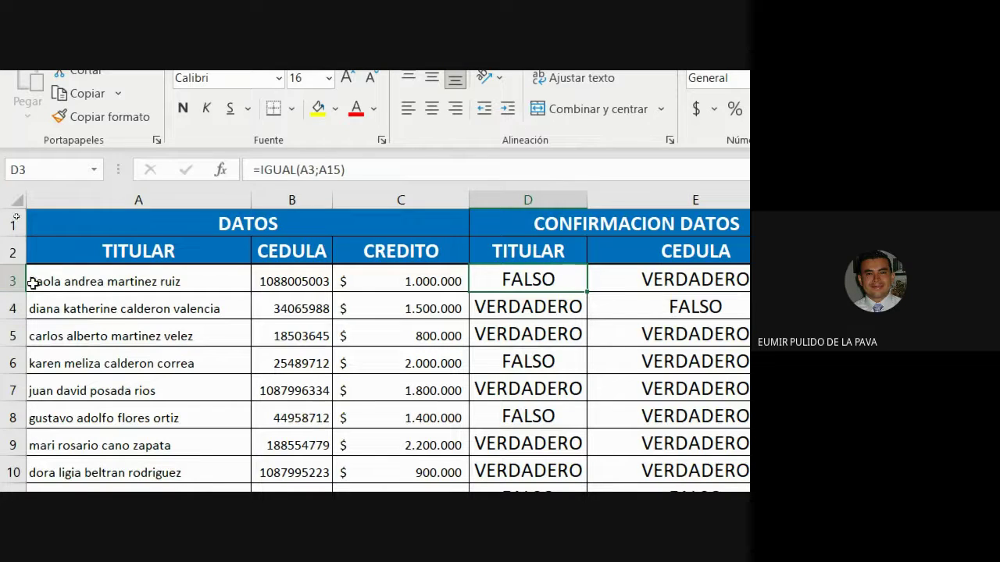
double_click(31, 282)
key(BackSpace)
text(P)
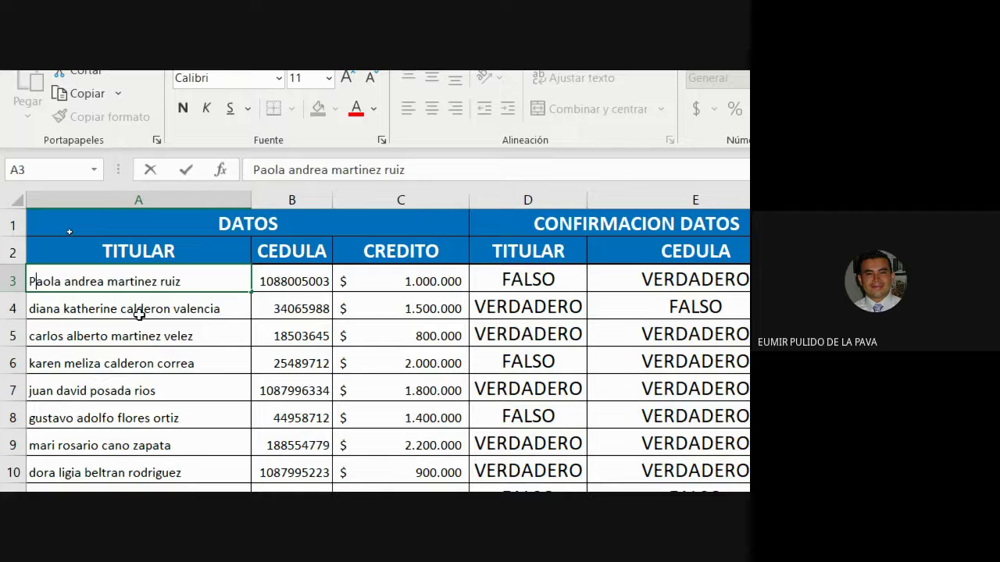
key(Left)
key(Delete)
text(p)
key(Return)
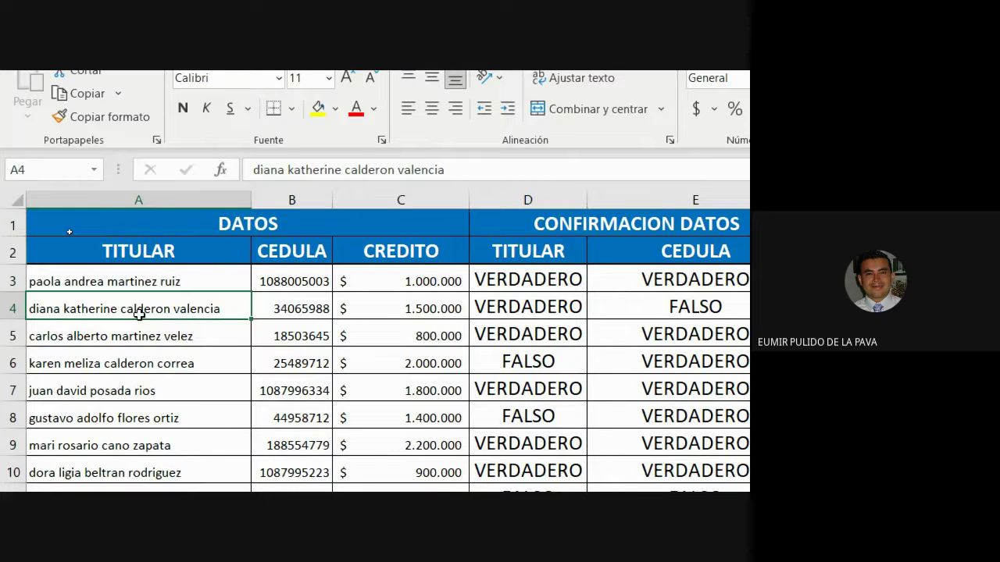
double_click(206, 283)
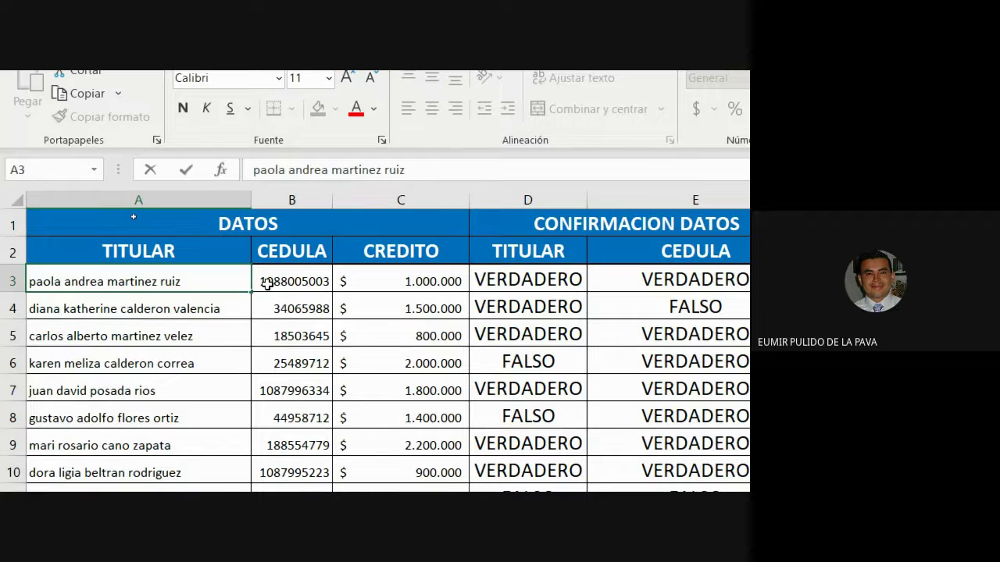
key(Return)
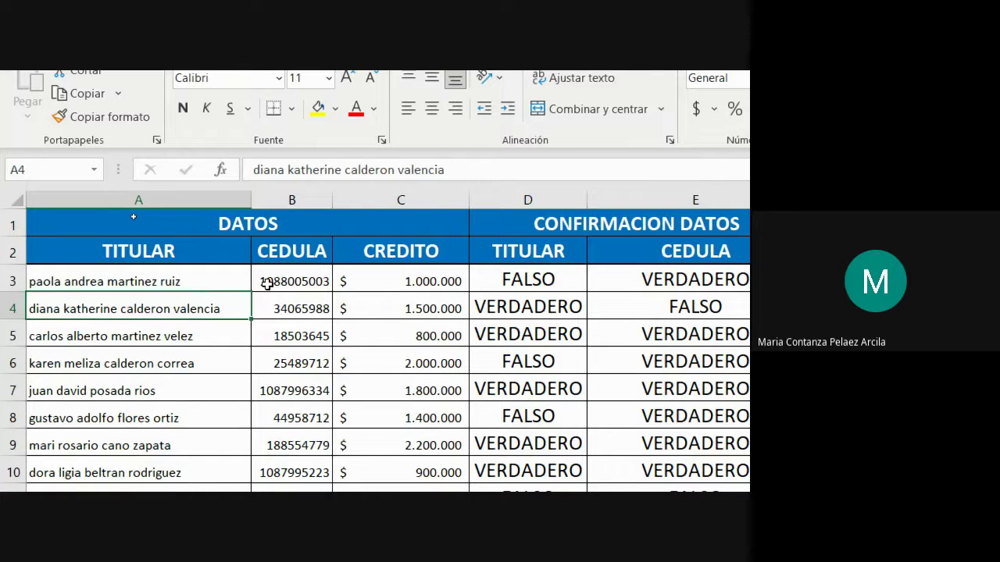
double_click(237, 280)
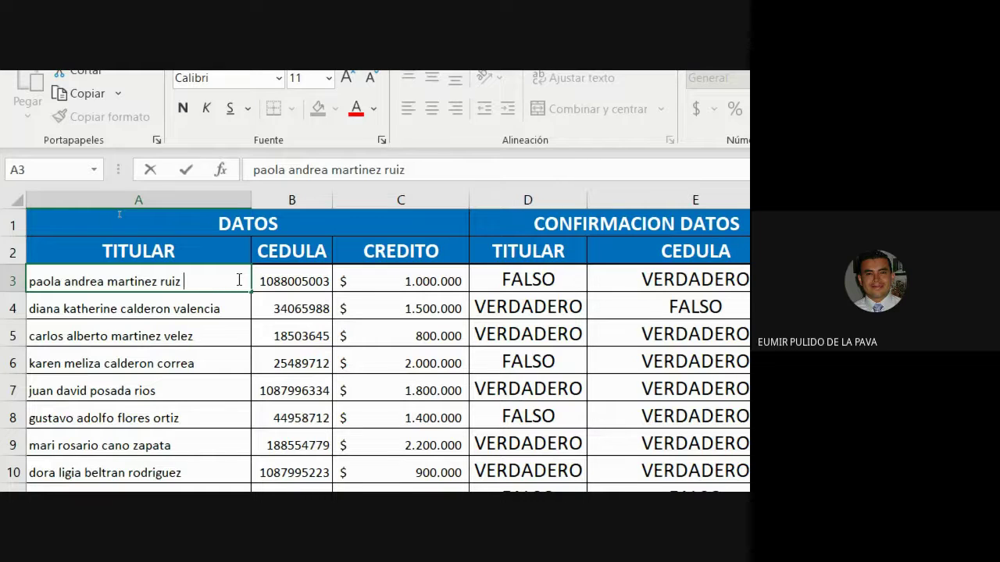
key(Return)
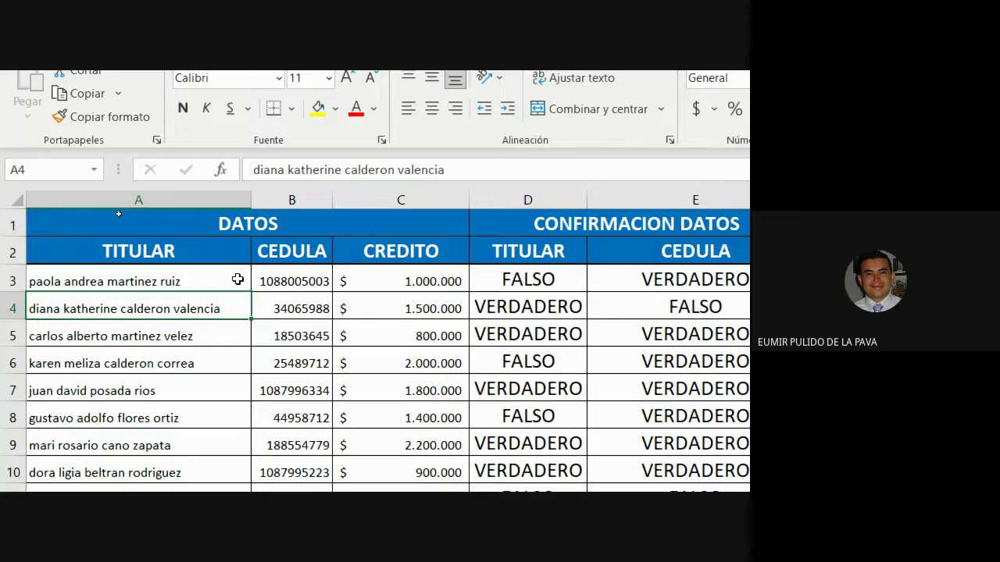
click(57, 277)
scroll(155, 318, down, 5)
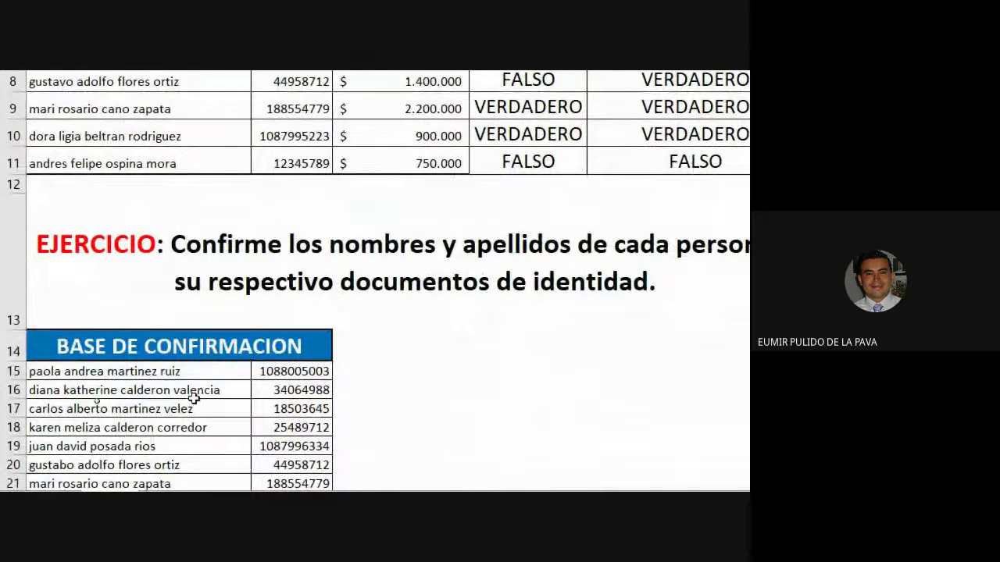
scroll(192, 396, up, 2)
scroll(192, 396, up, 3)
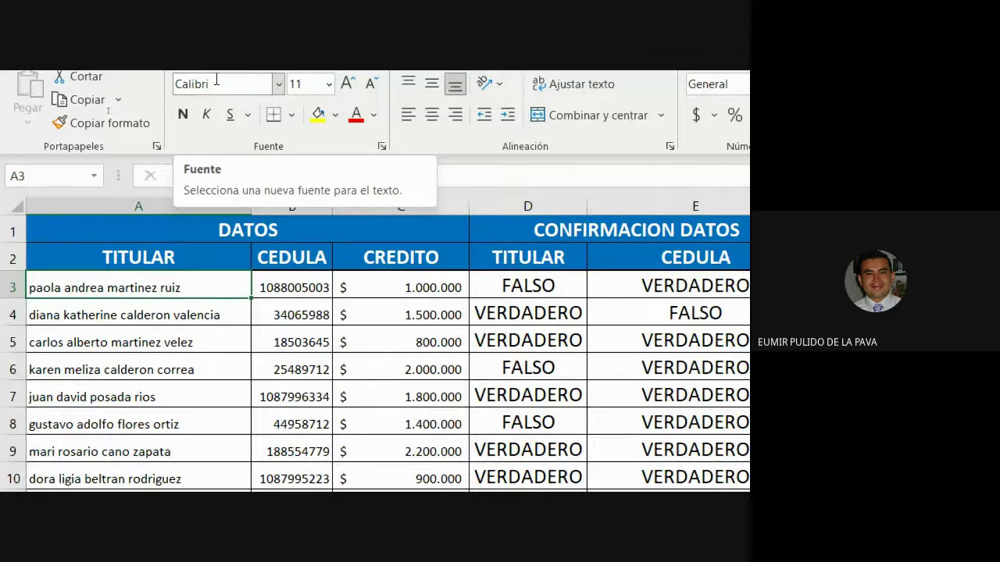
double_click(227, 287)
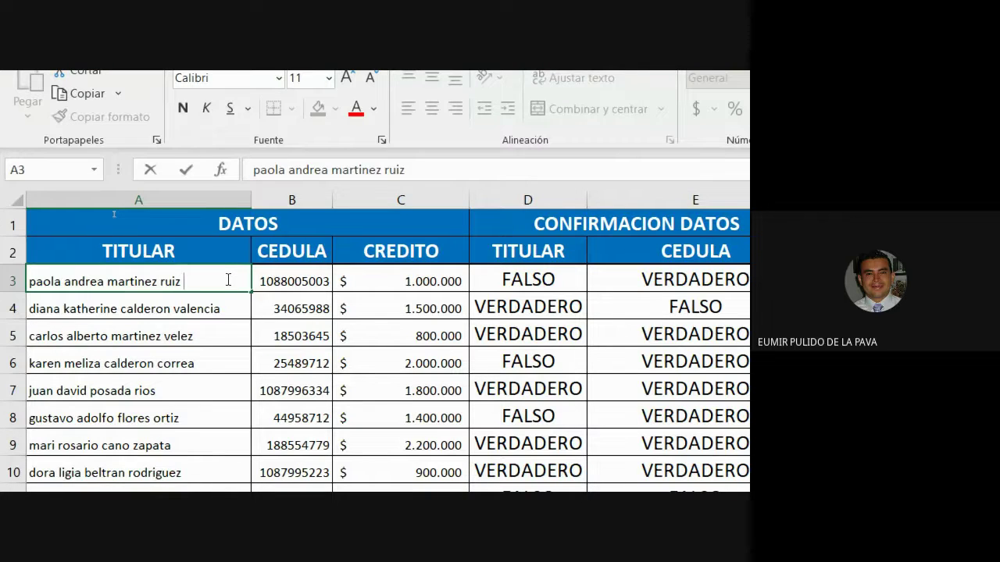
key(BackSpace)
key(Return)
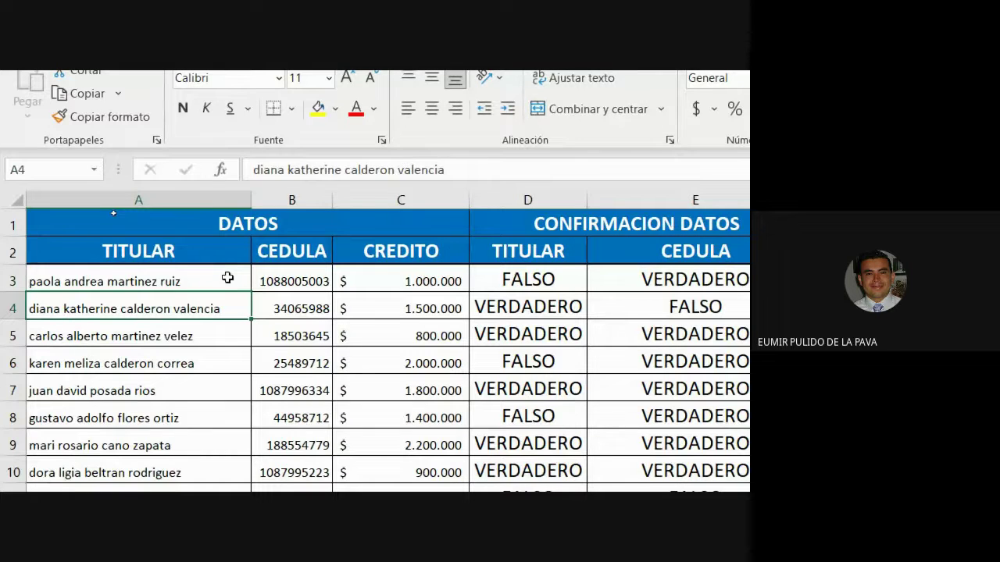
click(97, 281)
click(547, 279)
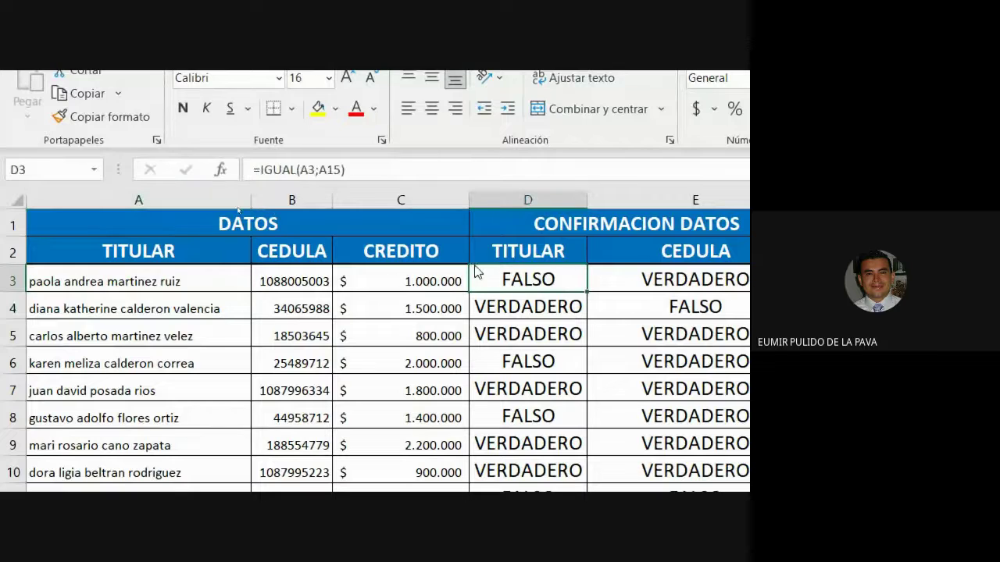
key(Up)
key(Up)
double_click(500, 283)
click(564, 282)
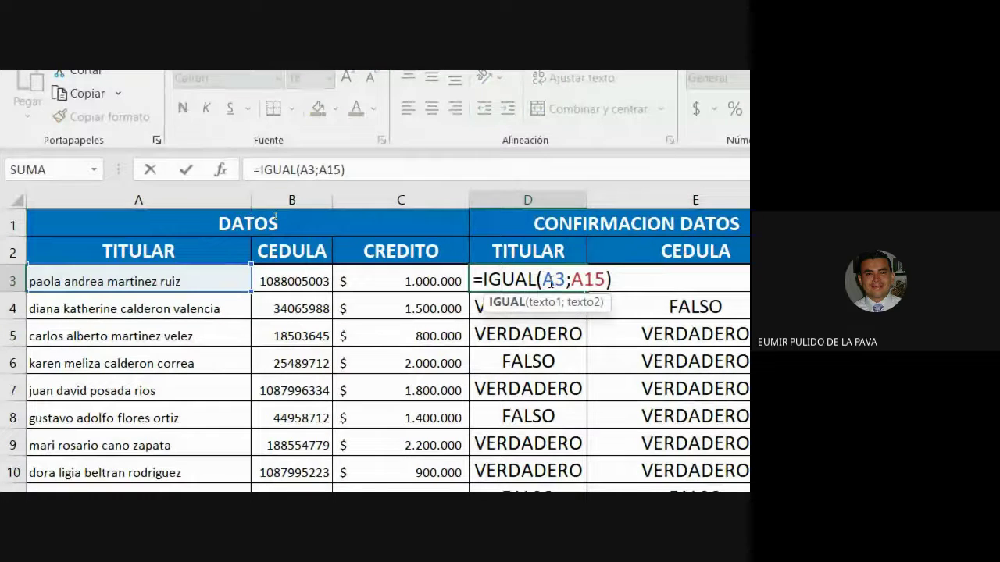
key(shift+Left)
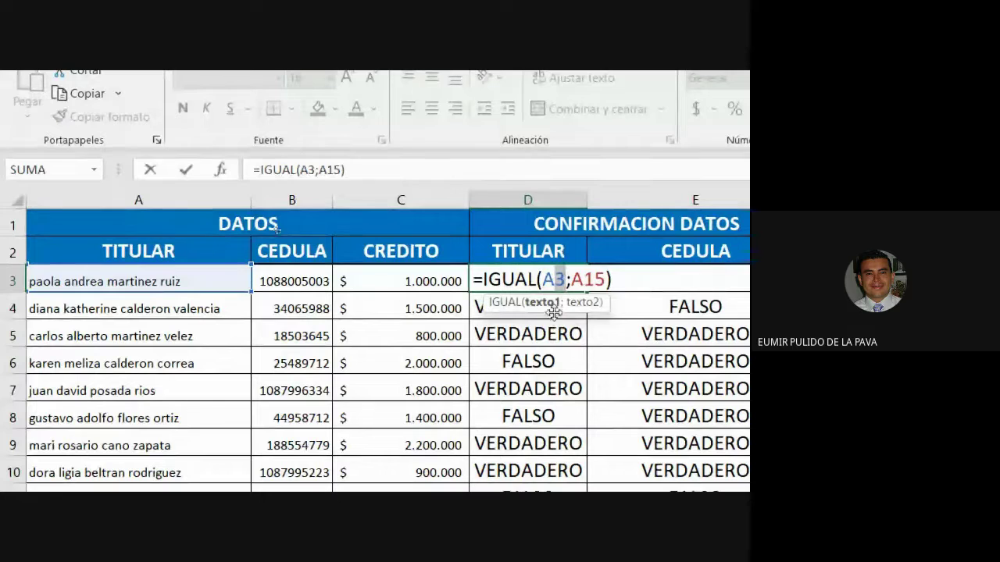
scroll(88, 385, down, 2)
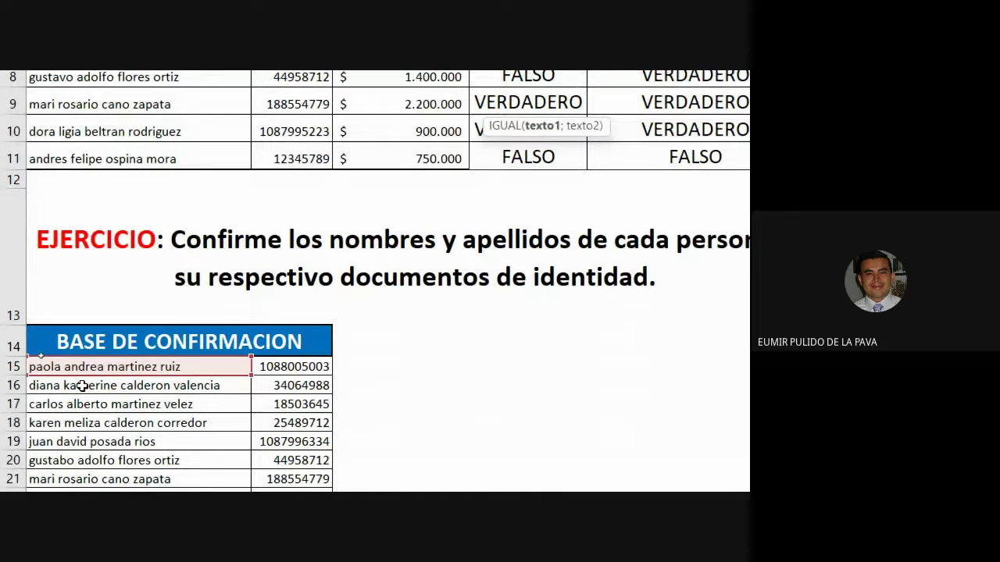
scroll(103, 355, up, 2)
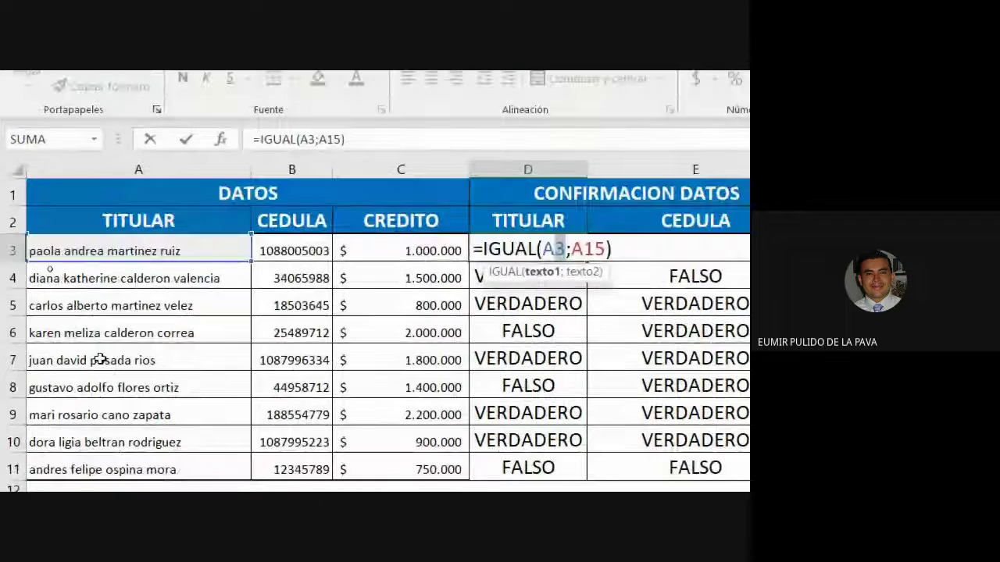
key(Escape)
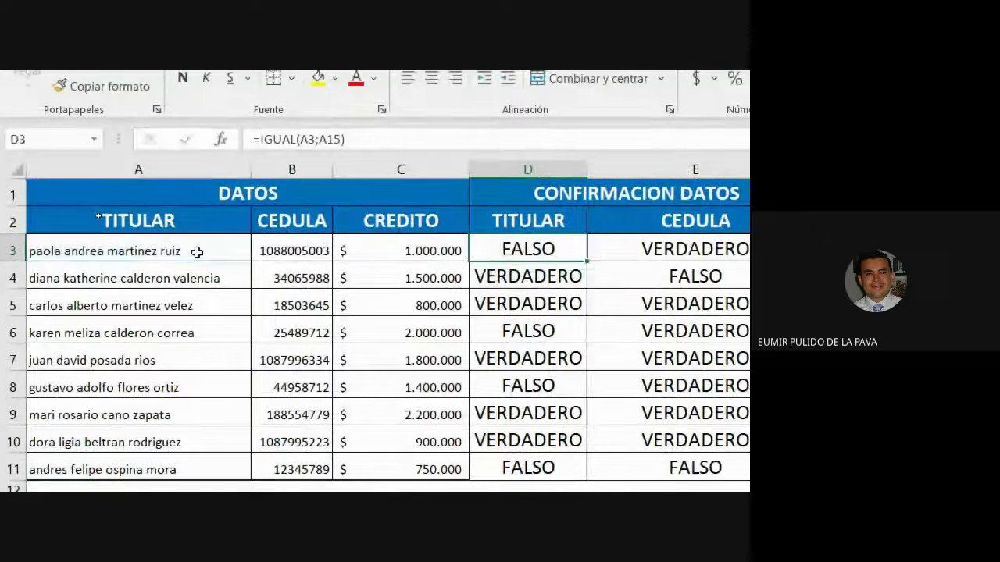
click(197, 252)
double_click(197, 251)
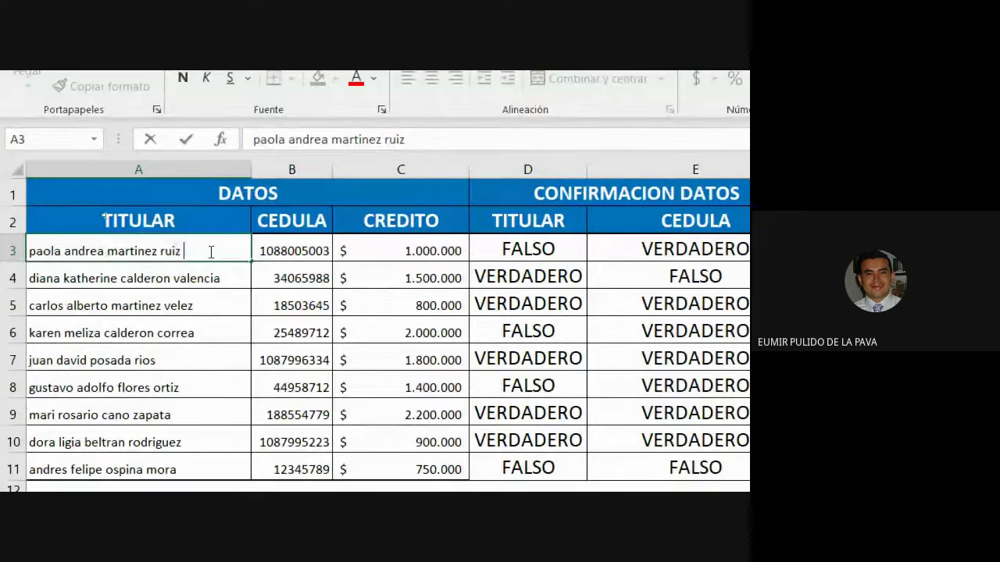
key(Return)
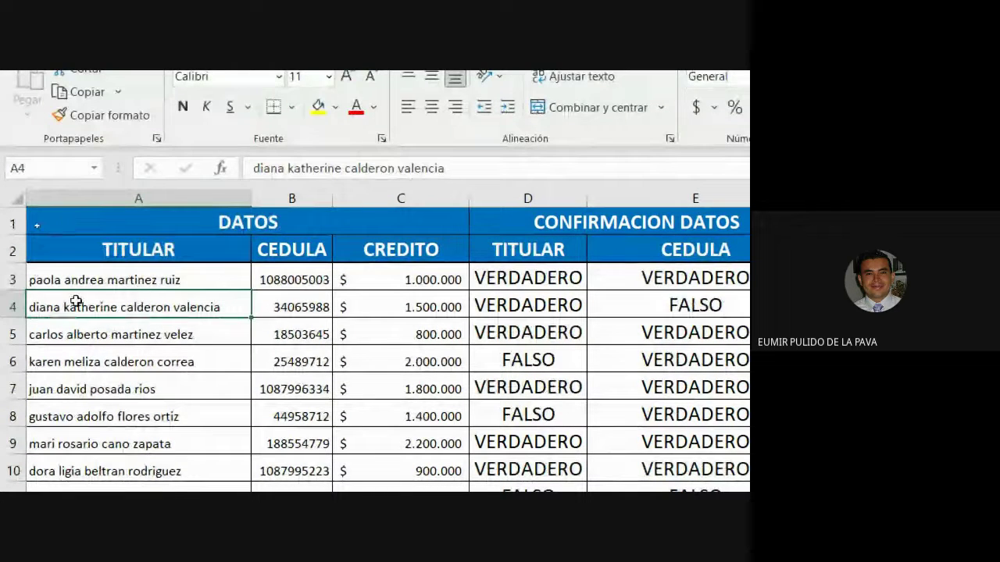
click(65, 281)
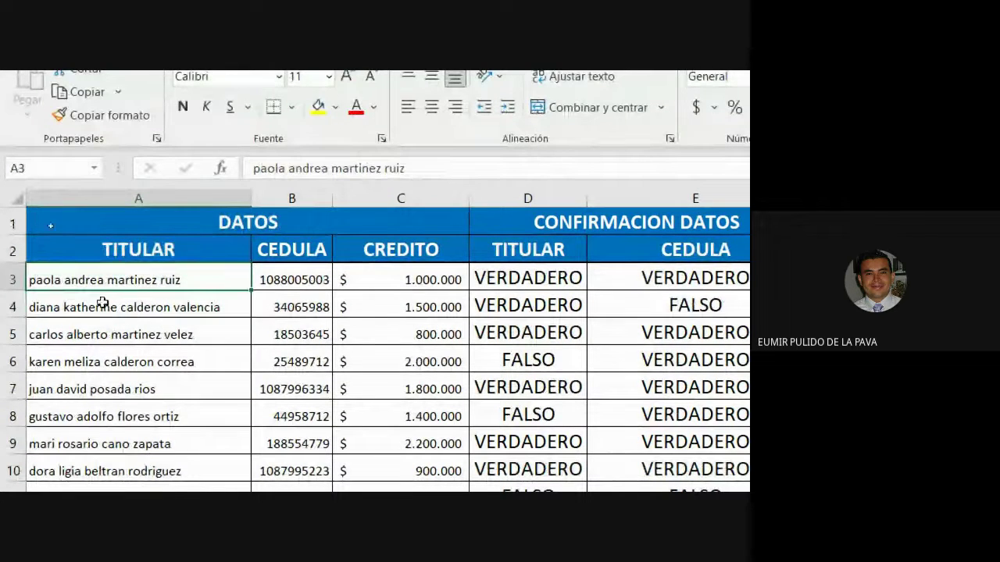
double_click(62, 280)
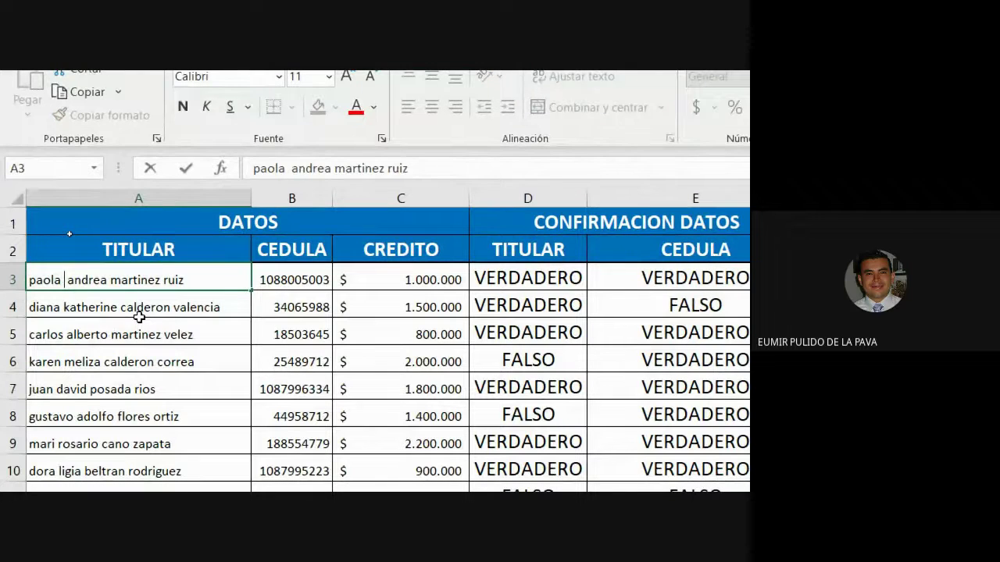
key(Return)
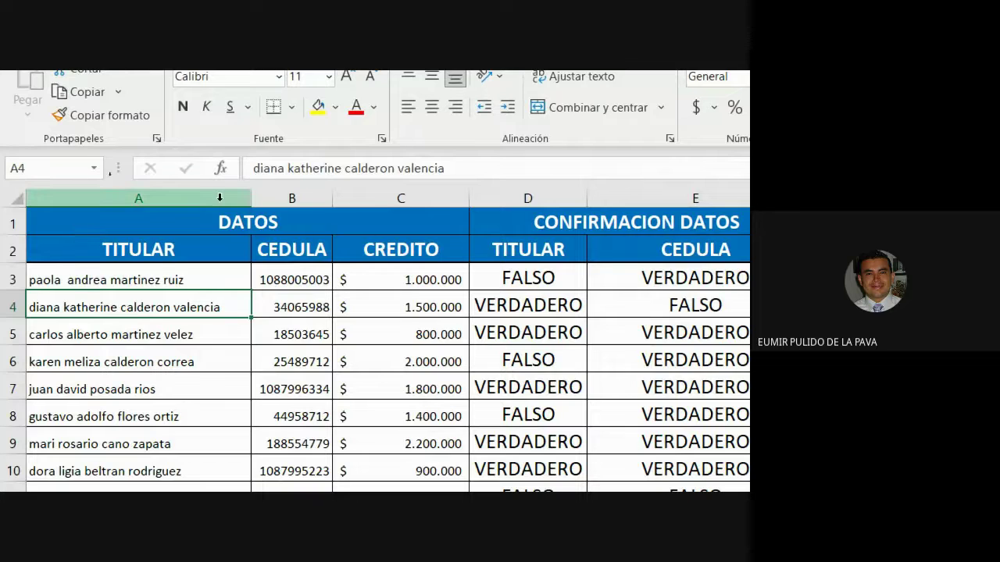
double_click(111, 281)
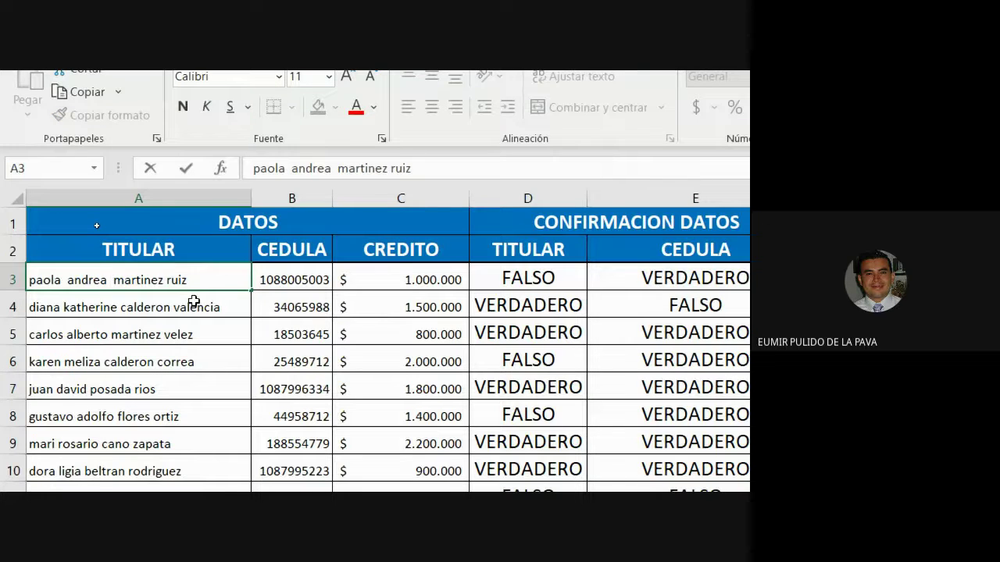
key(Return)
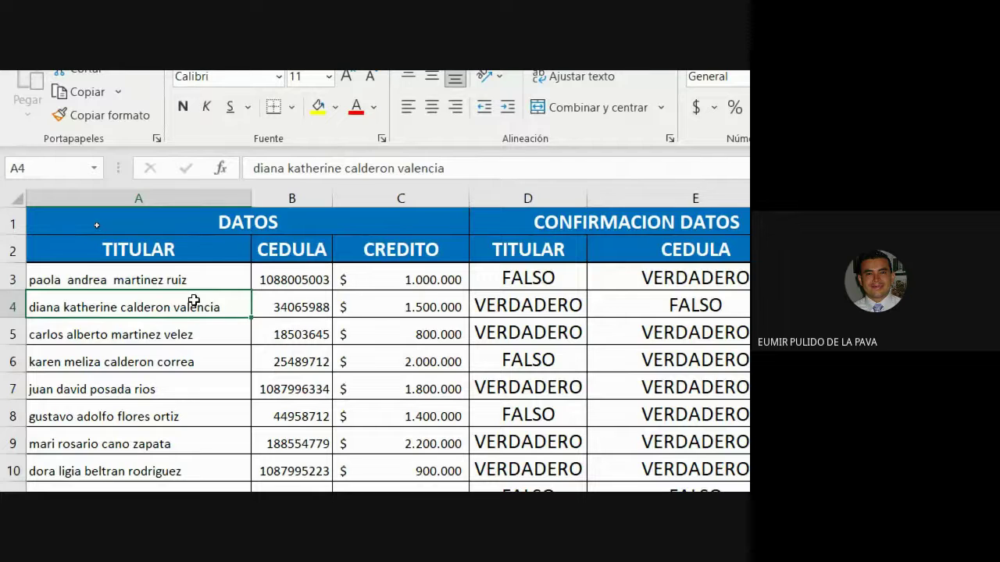
Step: Add a leading space before 'diana' in A4 and select the D3:D4 results
double_click(31, 307)
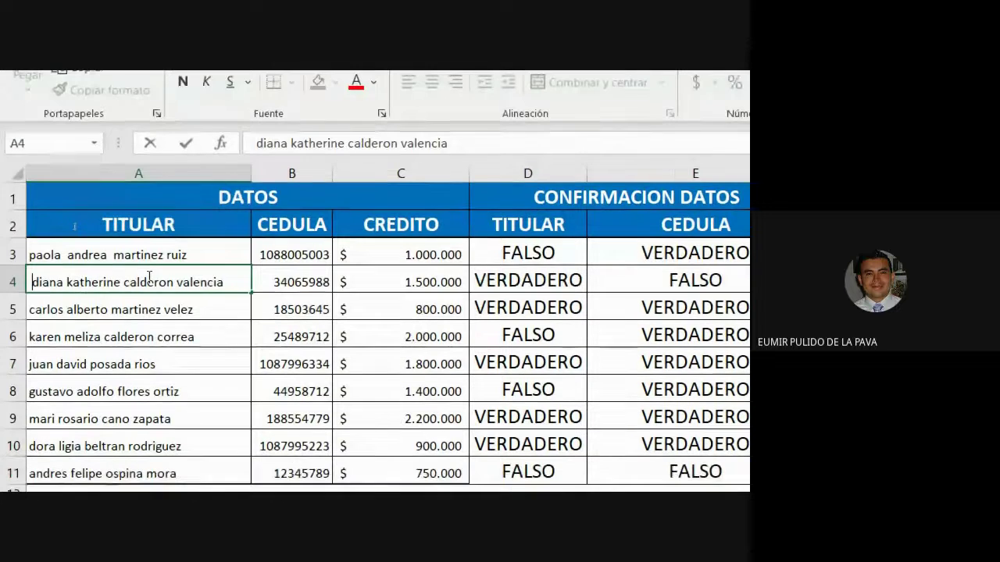
key(Return)
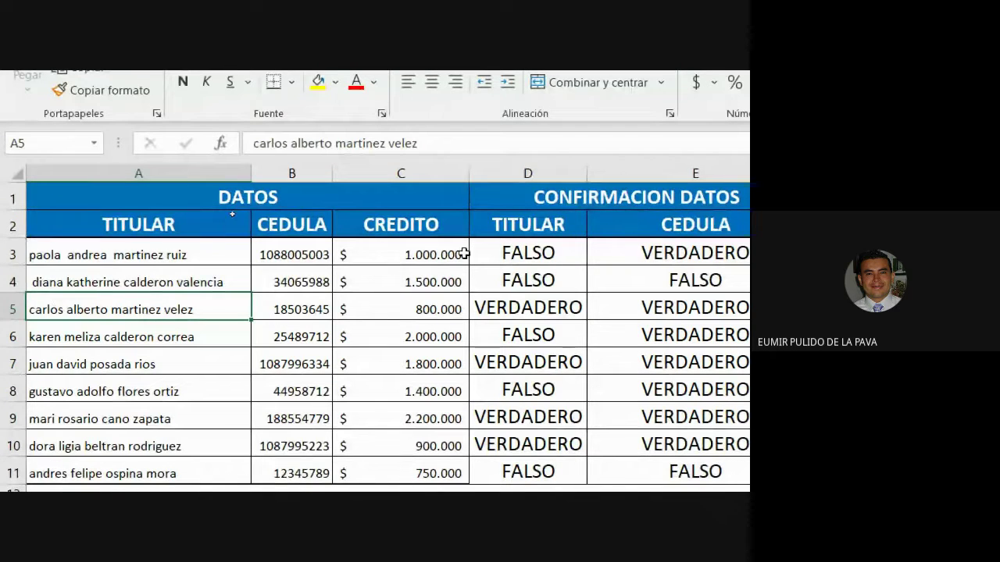
drag(485, 252, 484, 286)
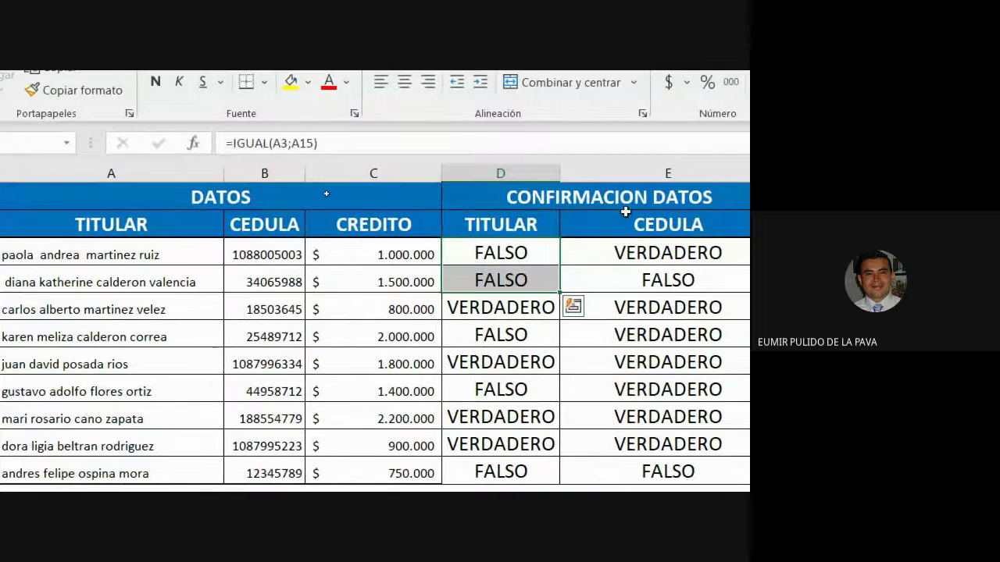
Step: Type the headings MAYUSC, MINUSC, NOMPROPIO and ESPACIOS into G2 to J2
click(735, 219)
key(Right)
key(Right)
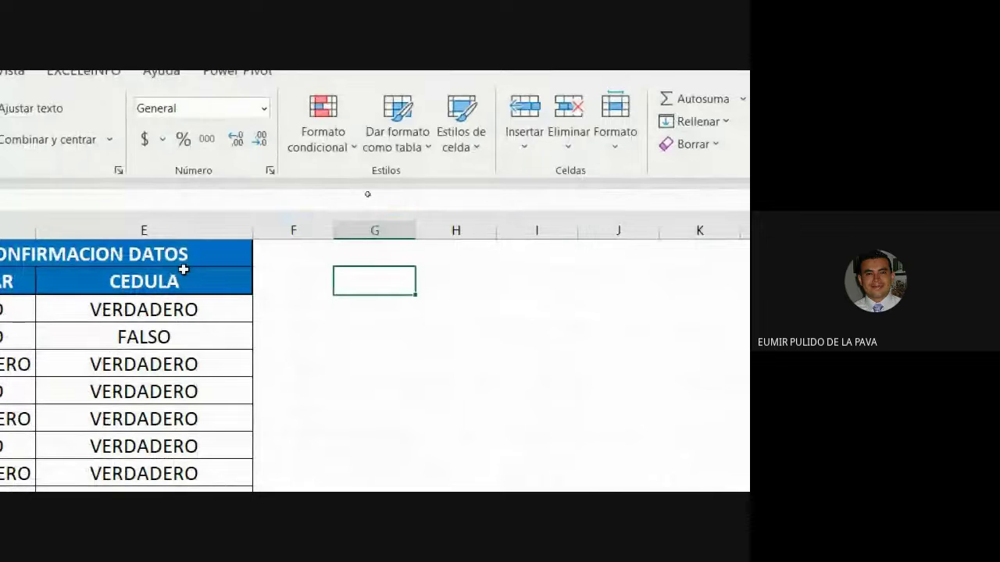
text(MAYUSC)
key(Right)
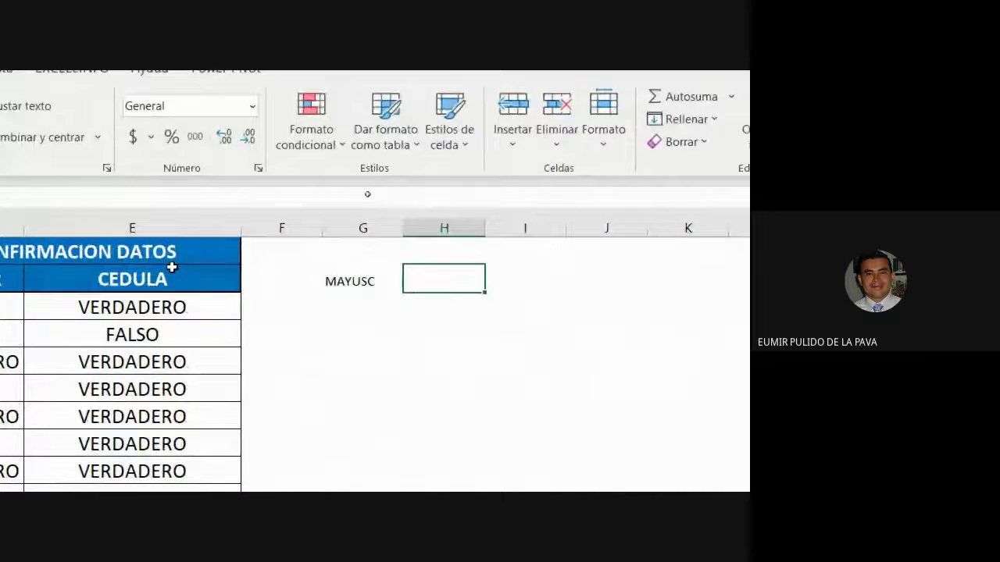
text(MINUSC)
key(Right)
text(NOMPROPIO)
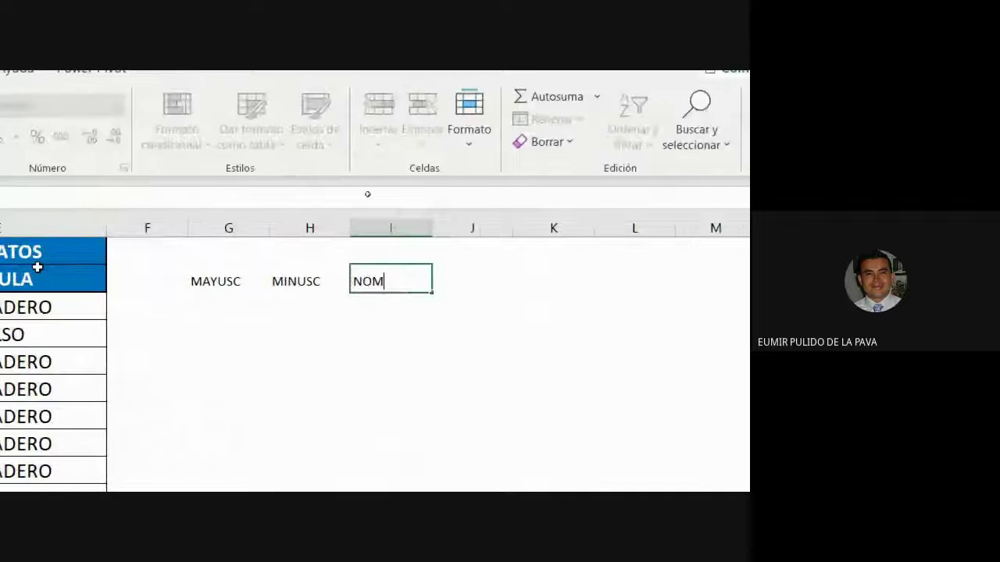
key(Right)
text(ESPACIOS)
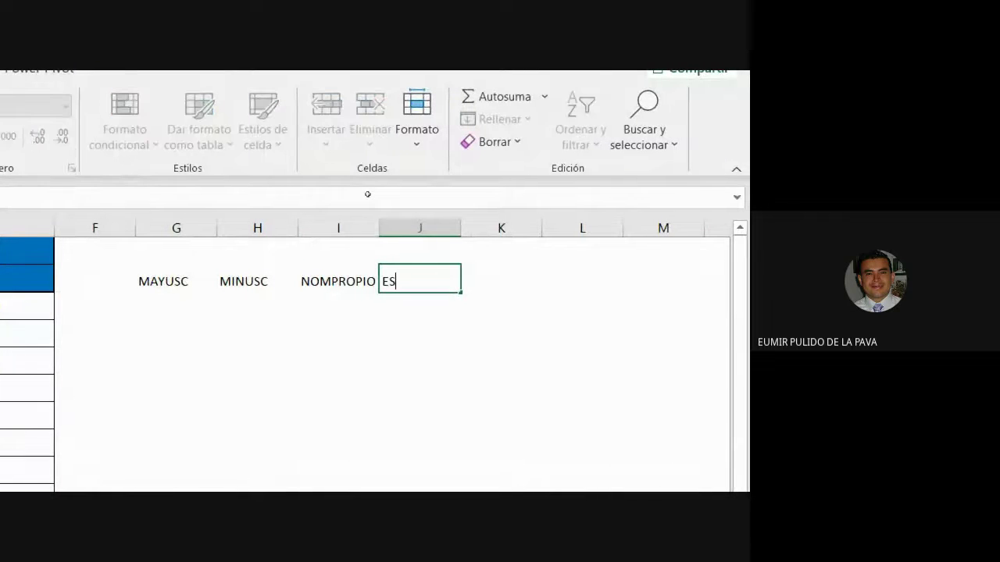
key(Return)
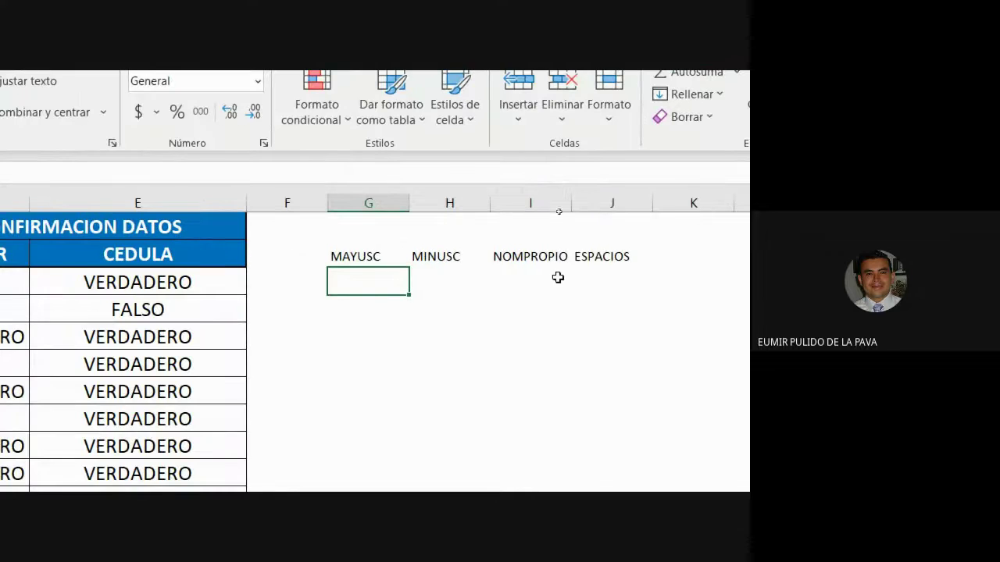
Step: Select G2:J2, then pick up the CREDITO header's formatting from C2
click(586, 259)
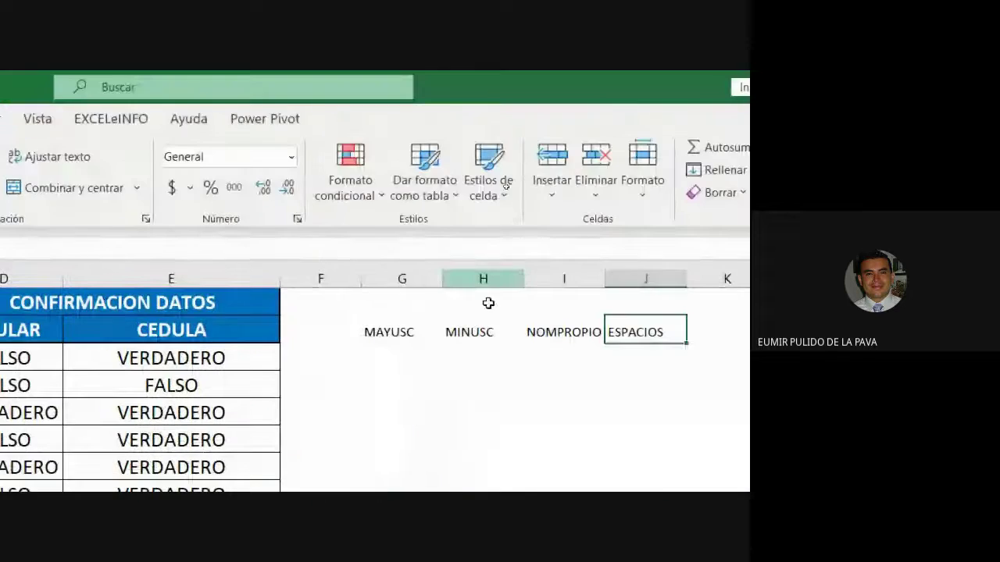
drag(366, 223, 591, 219)
click(359, 330)
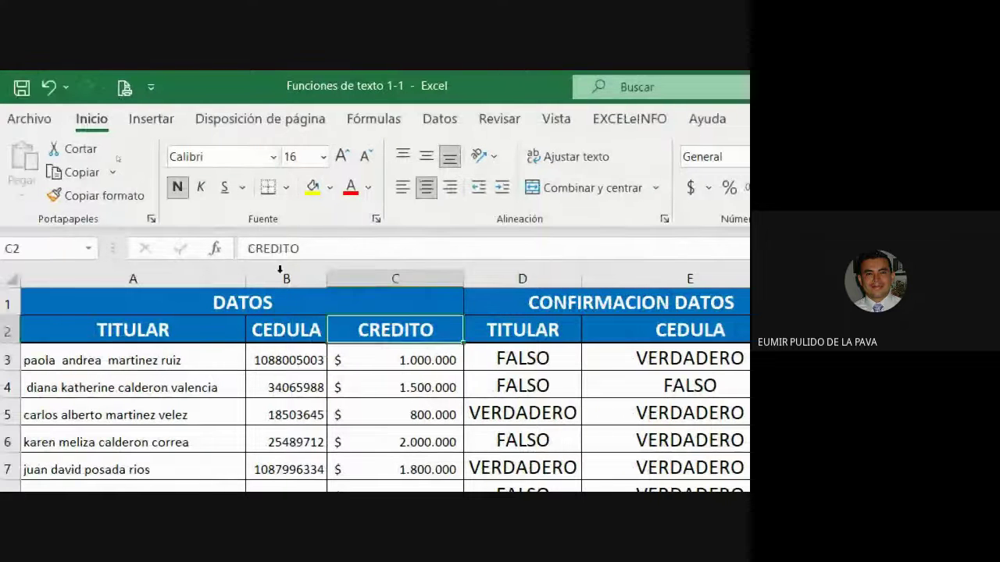
click(79, 196)
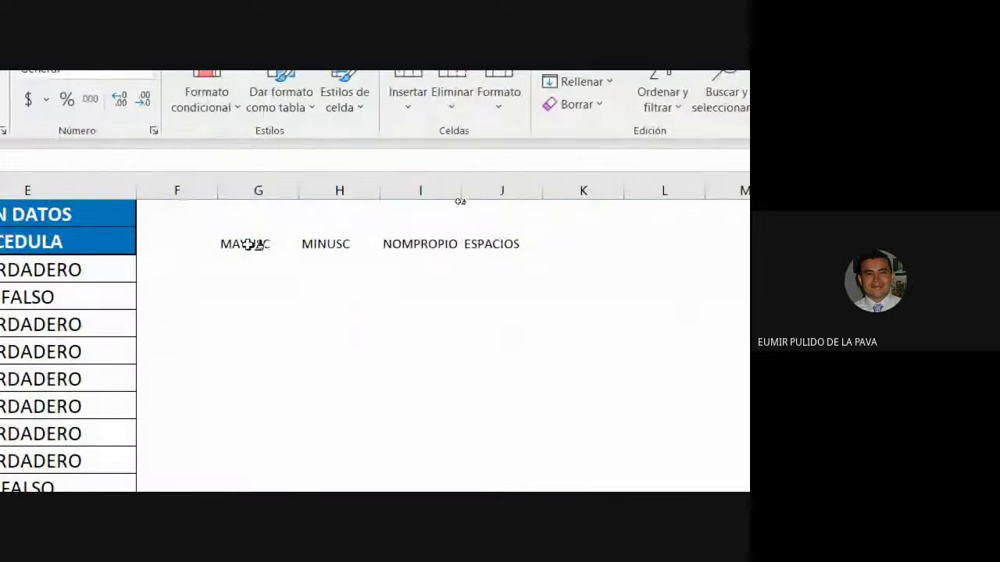
drag(252, 243, 530, 236)
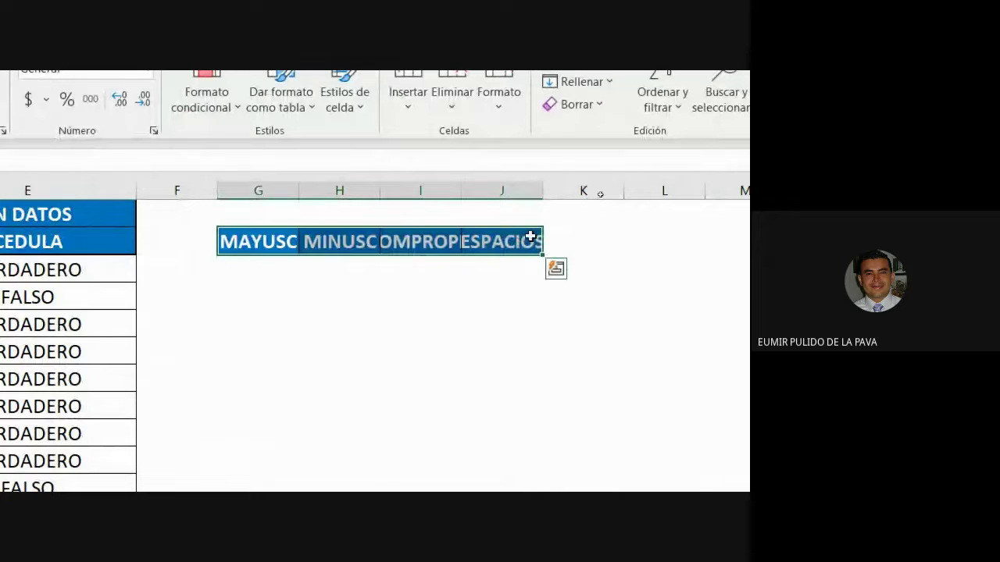
double_click(541, 190)
double_click(456, 192)
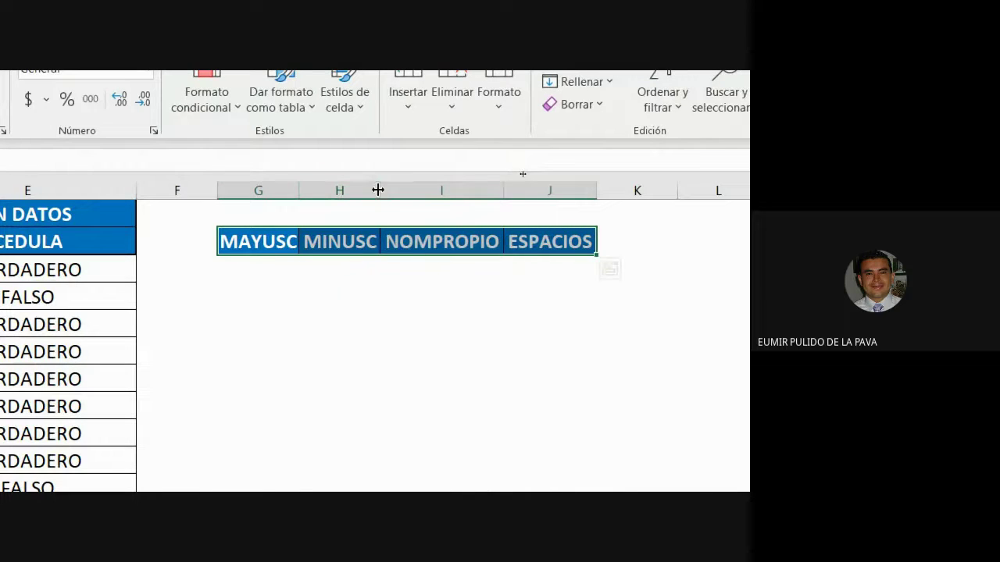
double_click(298, 192)
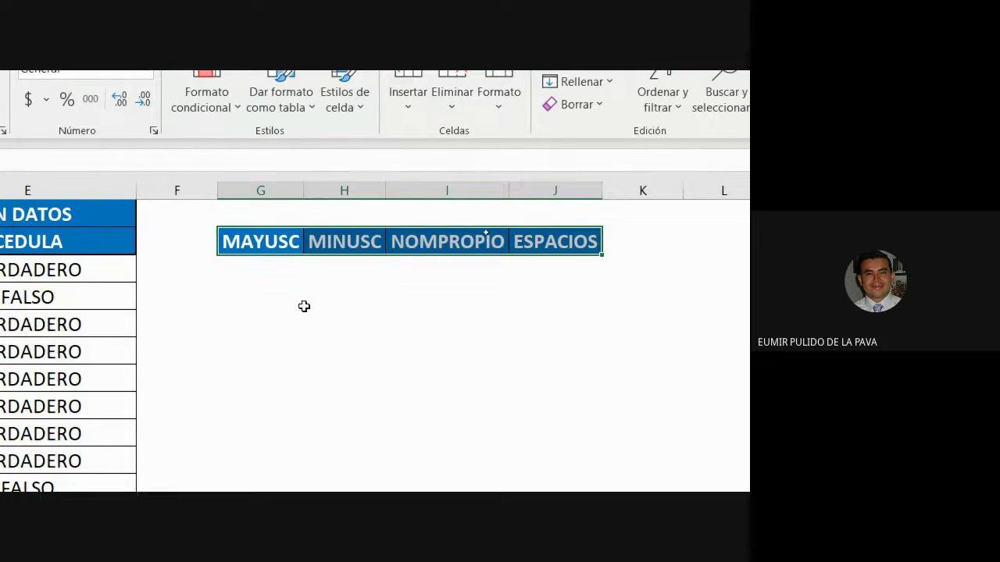
click(300, 302)
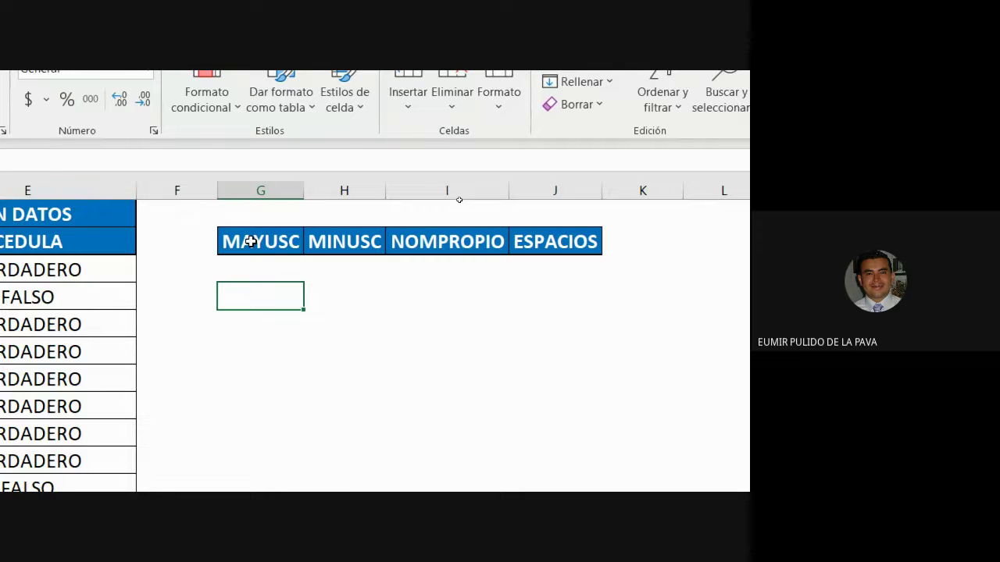
scroll(250, 241, left, 5)
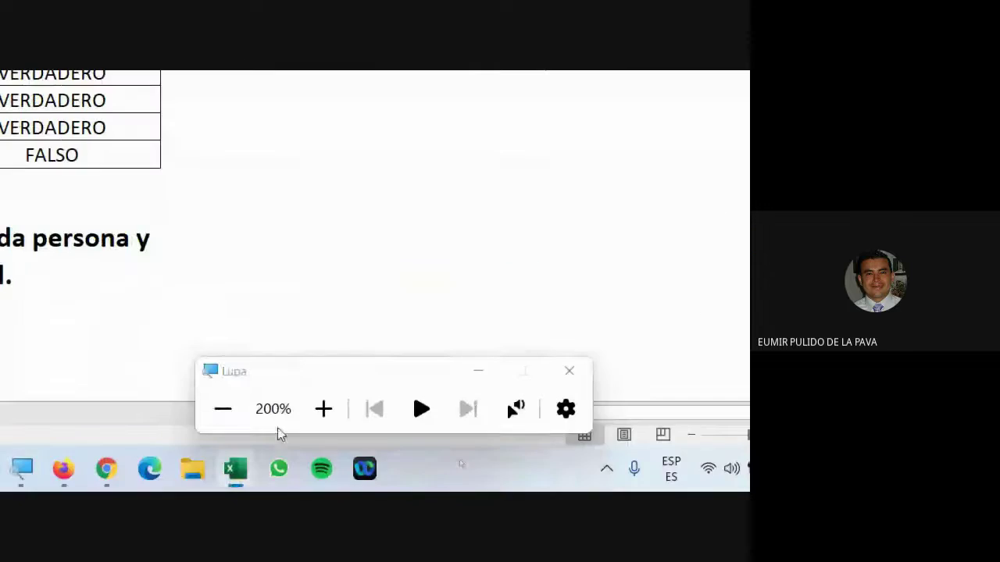
click(224, 409)
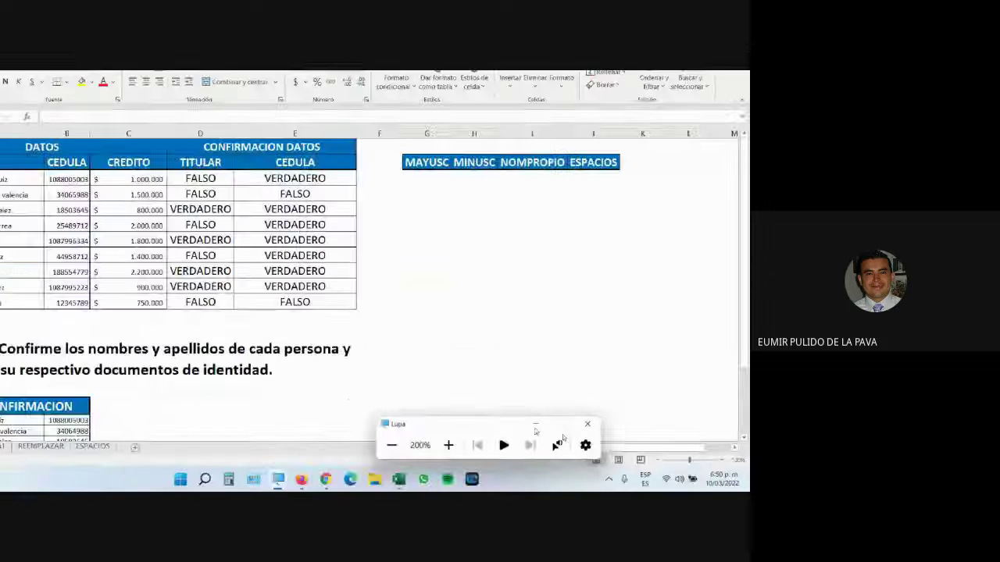
mouse_move(375, 478)
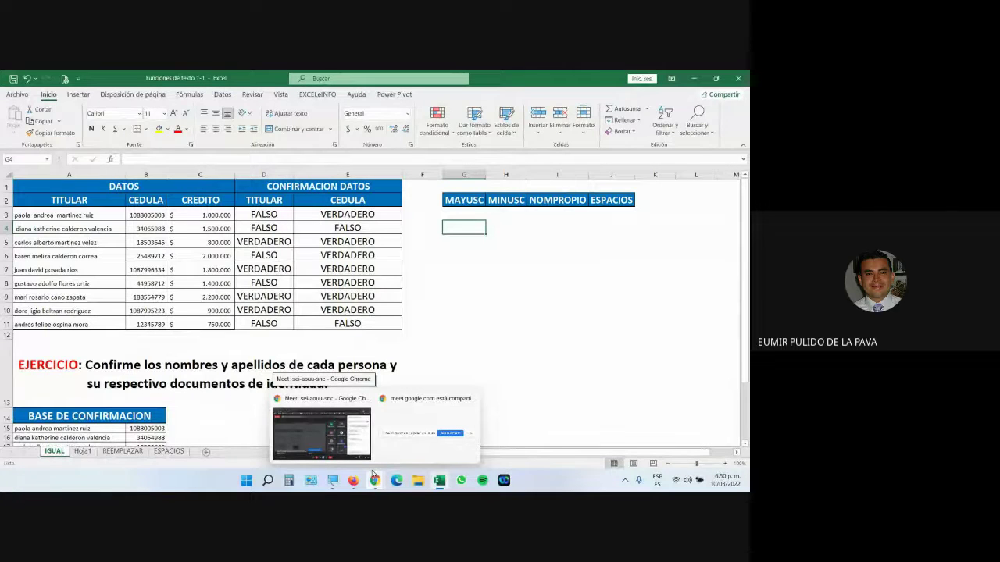
key(super+plus)
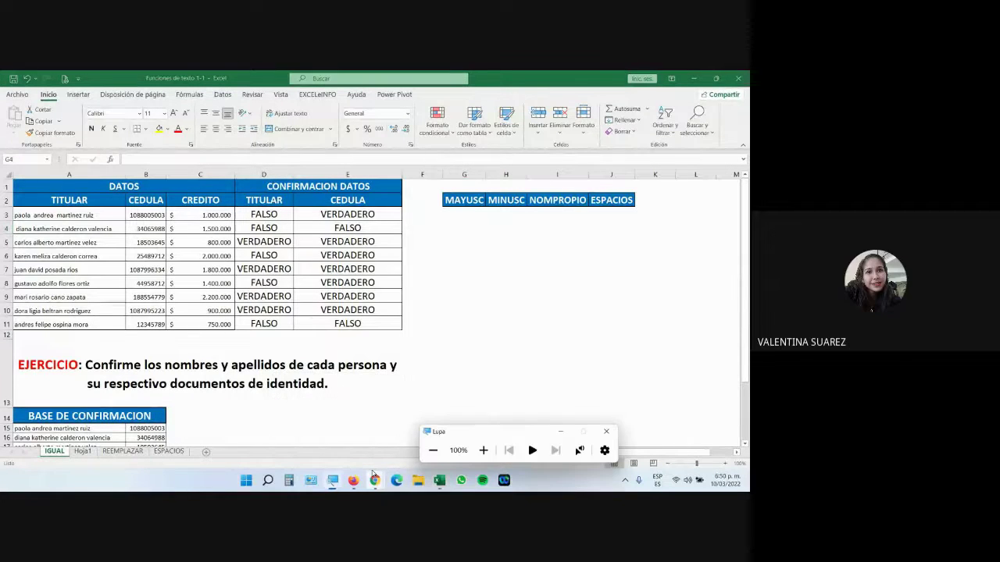
key(super+Tab)
click(356, 417)
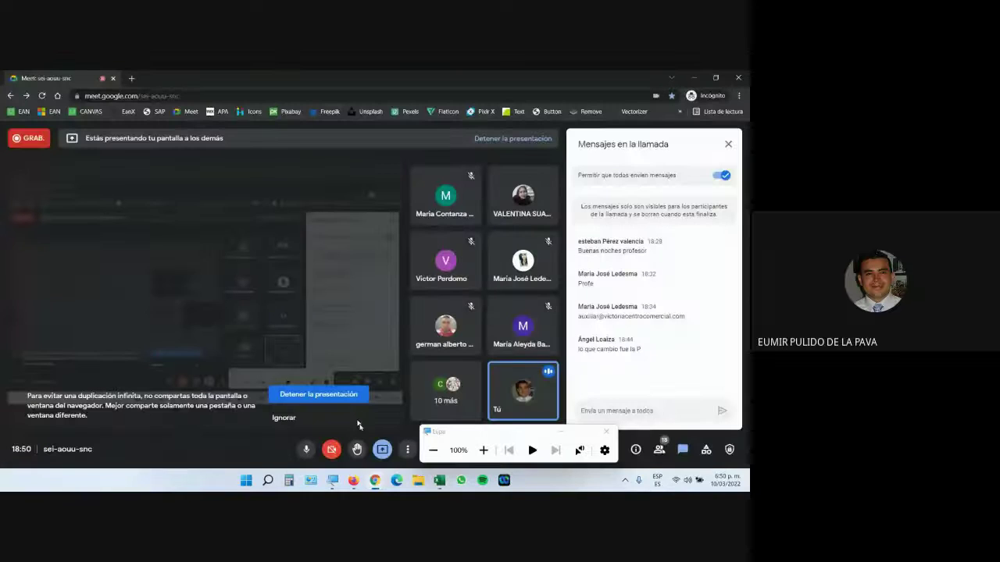
click(439, 481)
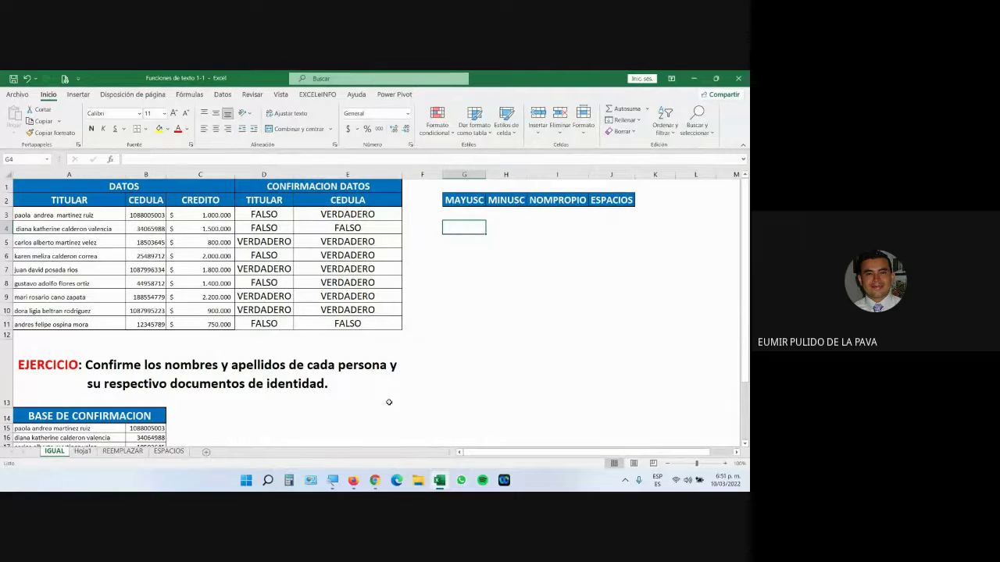
Step: Launch Word, create a blank document with the line 'Hola, este soy yo', and zoom in
click(246, 480)
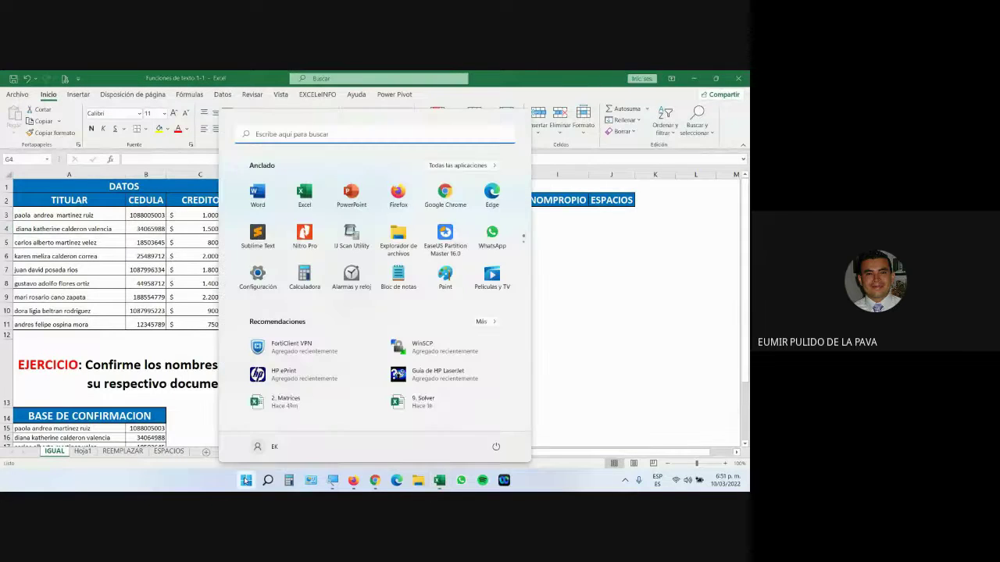
click(258, 195)
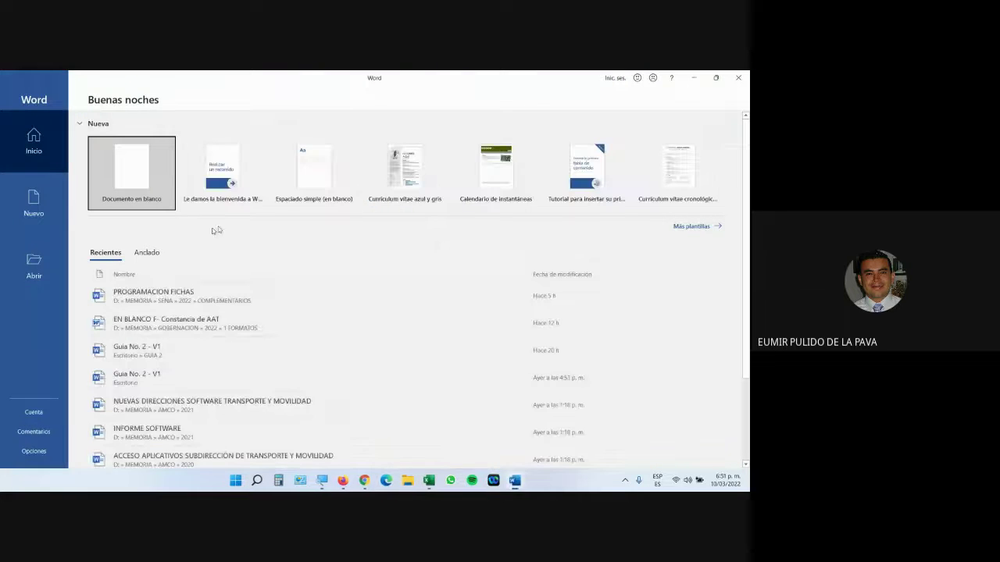
click(152, 180)
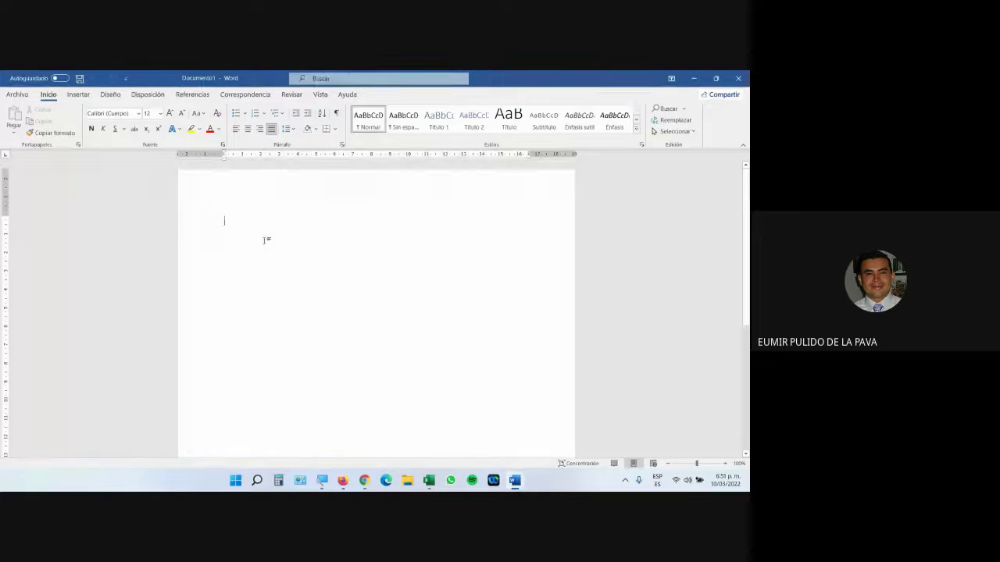
text(Hola, )
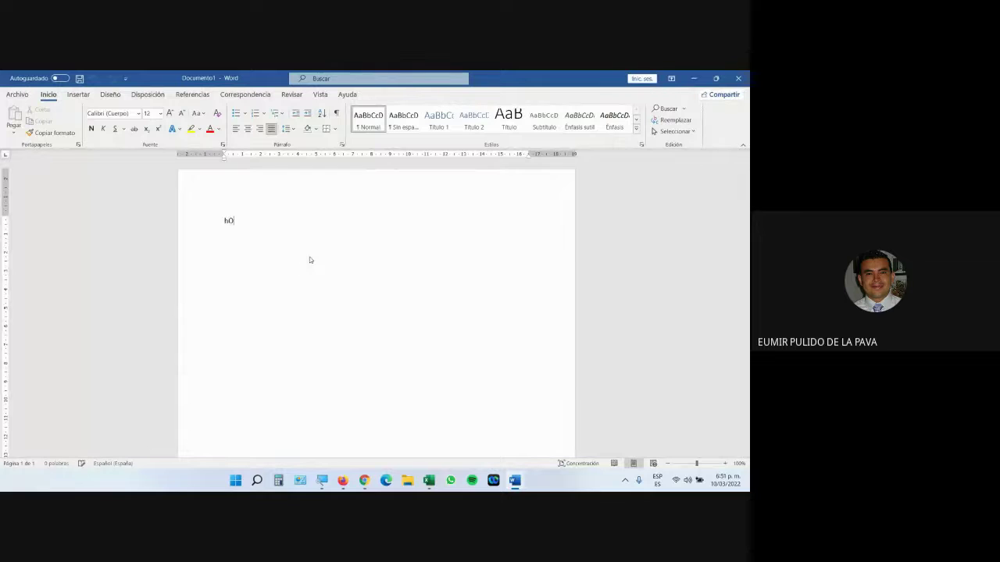
text(este soy yo)
key(Return)
click(725, 464)
click(725, 464)
click(725, 464)
click(724, 464)
click(725, 464)
click(725, 464)
click(725, 464)
click(725, 464)
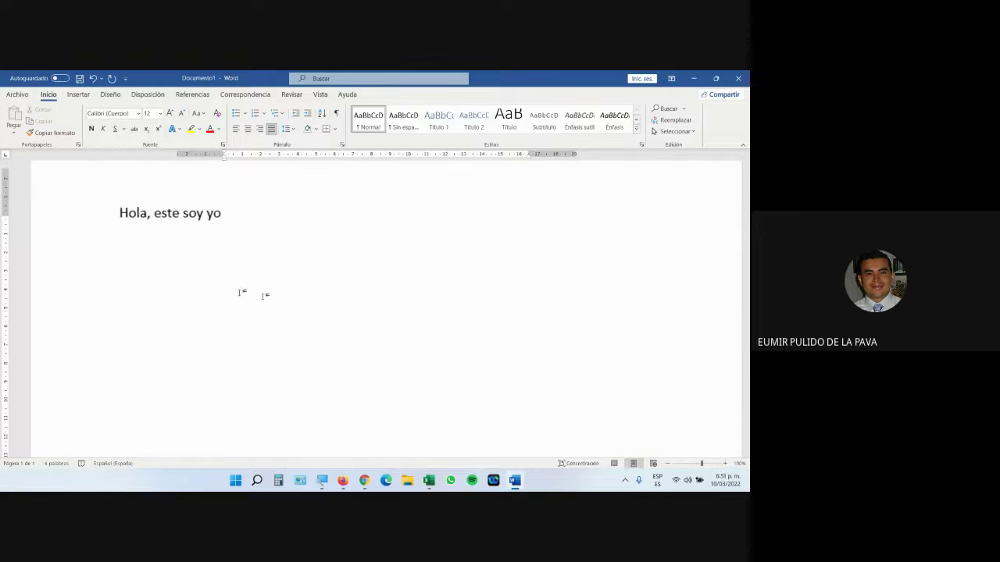
Step: Select the sentence and make it all UPPERCASE with Change Case
scroll(234, 296, up, 1)
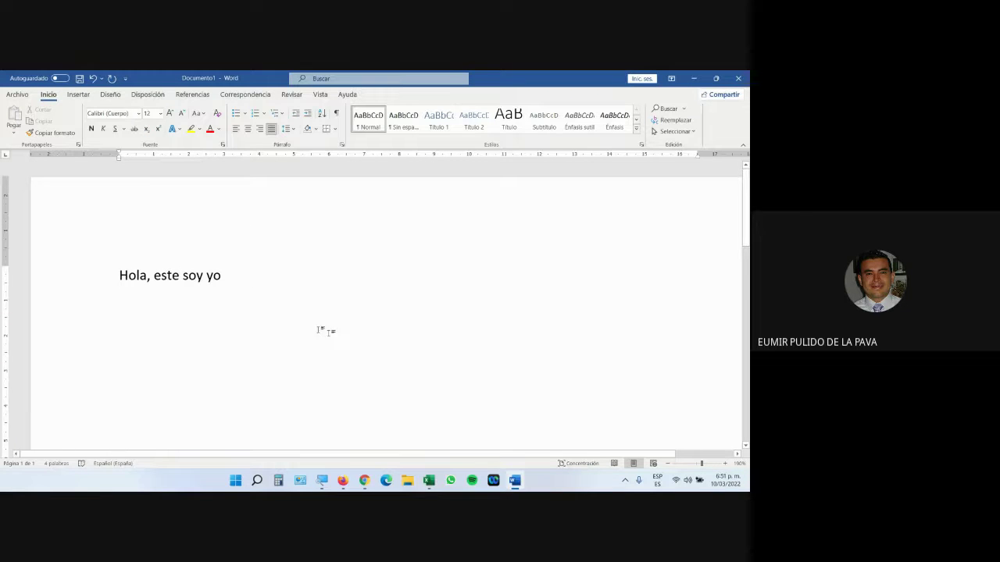
click(109, 284)
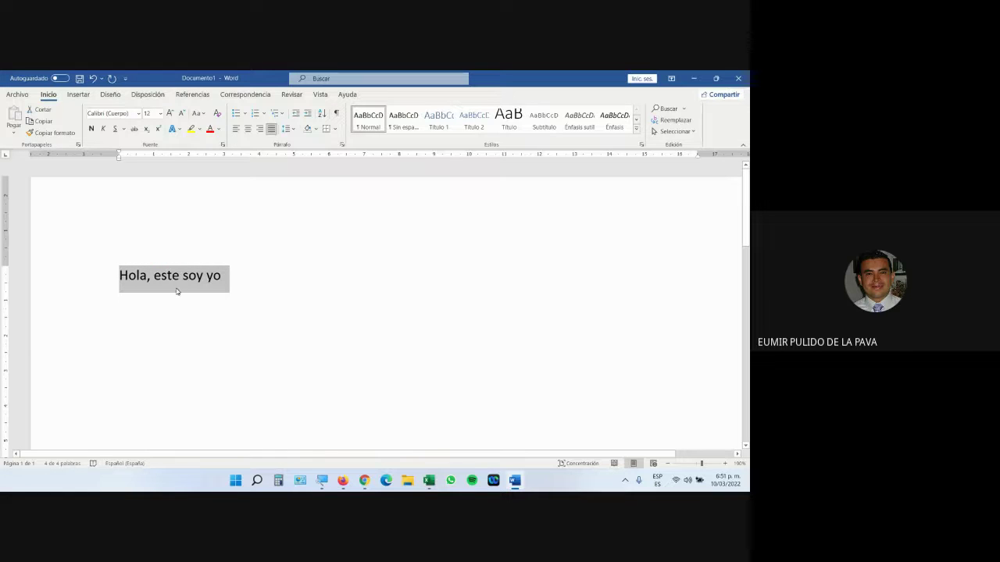
click(179, 291)
click(91, 282)
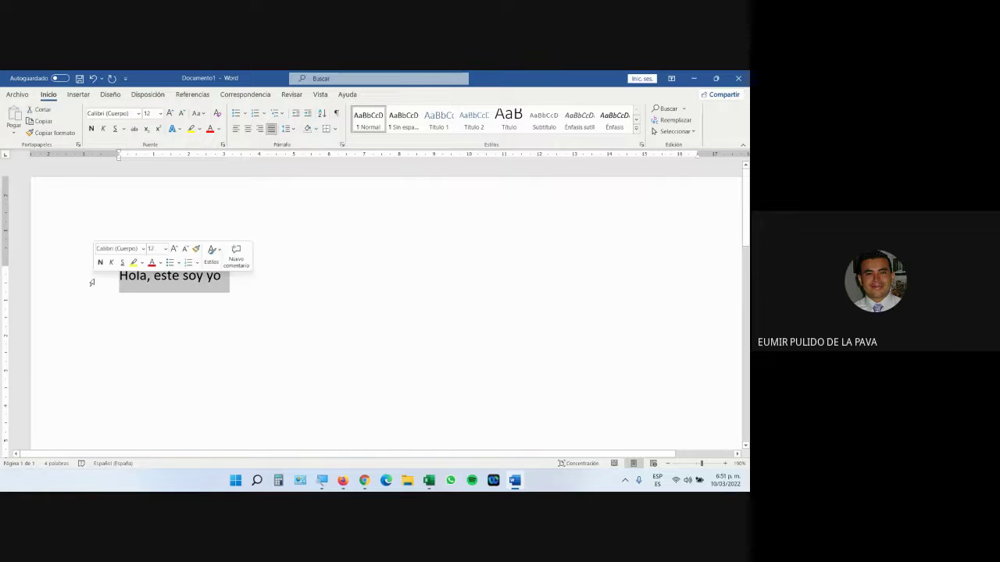
click(200, 114)
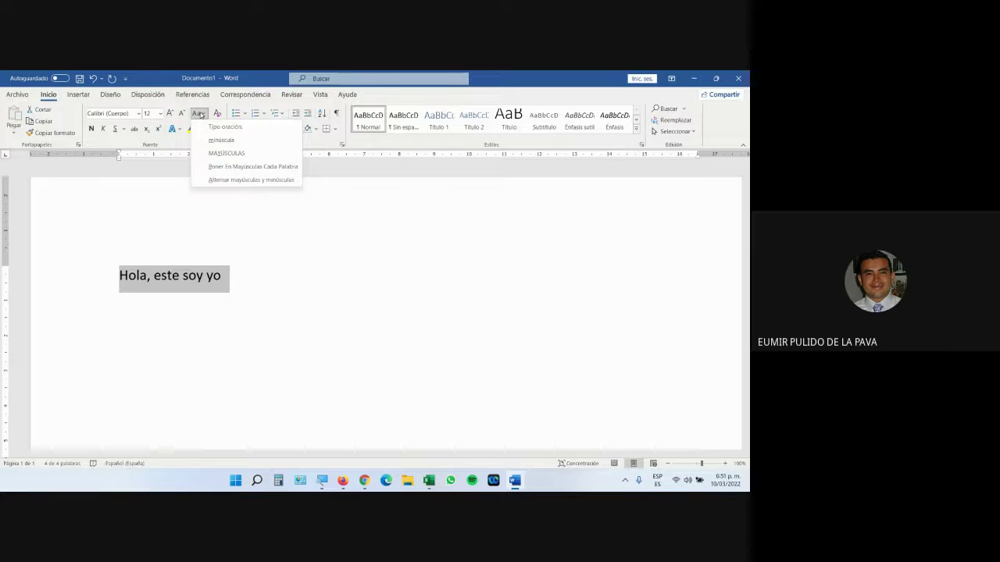
click(230, 153)
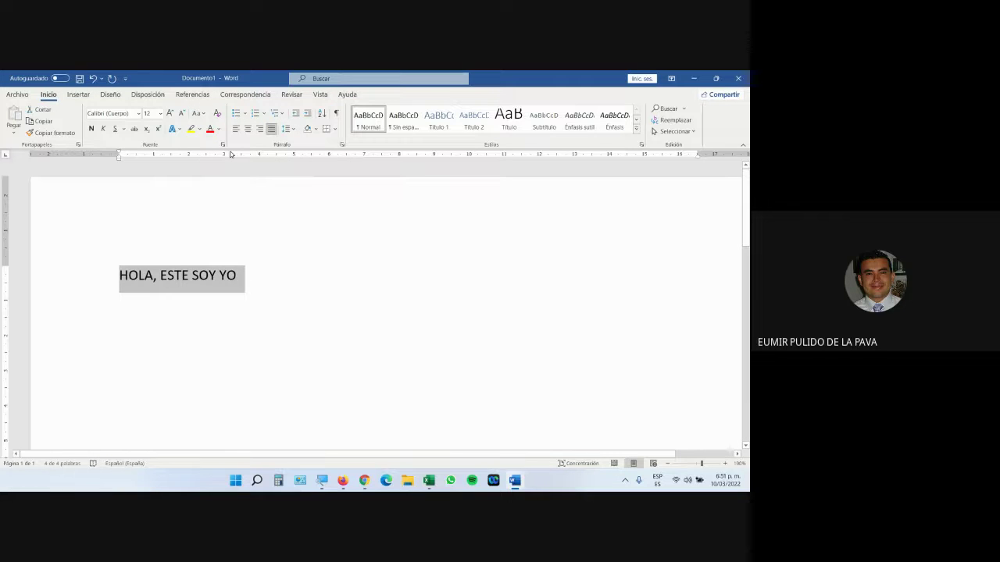
Step: Cycle the sentence through capitalized, lowercase and uppercase forms with Shift+F3
key(shift+F3)
key(shift+F3)
key(shift+F3)
key(shift+F3)
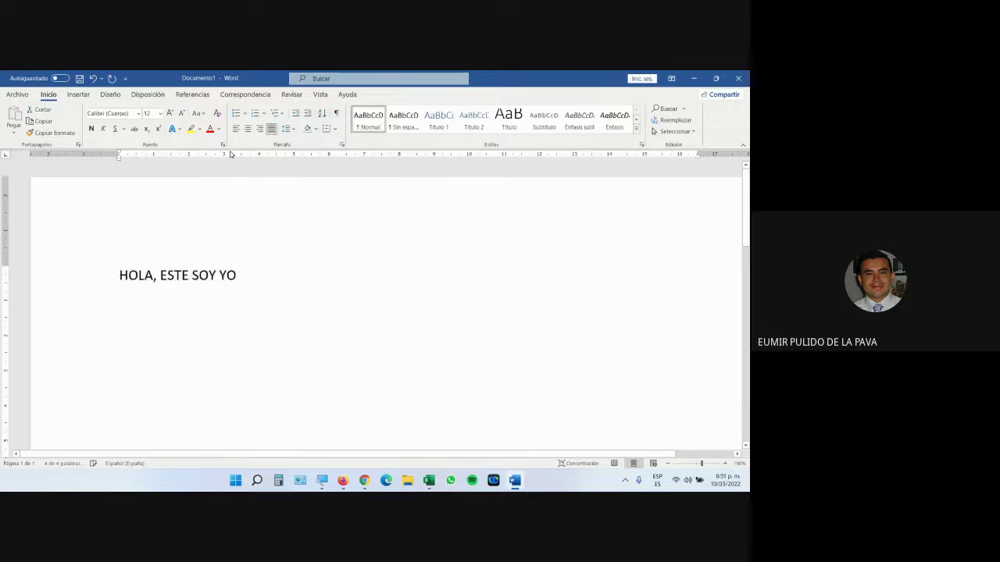
key(shift+F3)
key(shift+F3)
key(shift+F3)
key(shift+F3)
key(shift+F3)
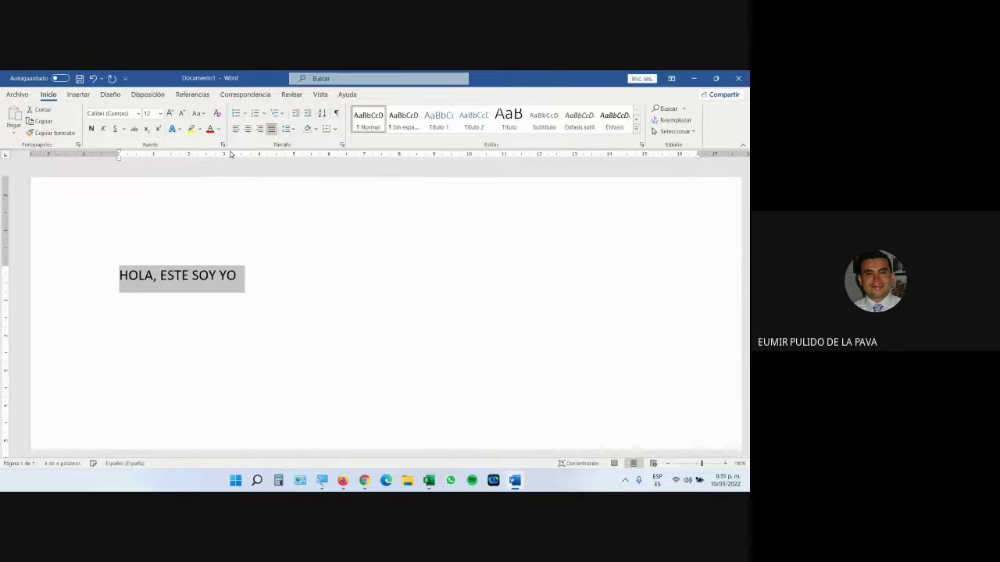
key(shift+F3)
key(shift+F3)
key(shift+F3)
key(shift+F3)
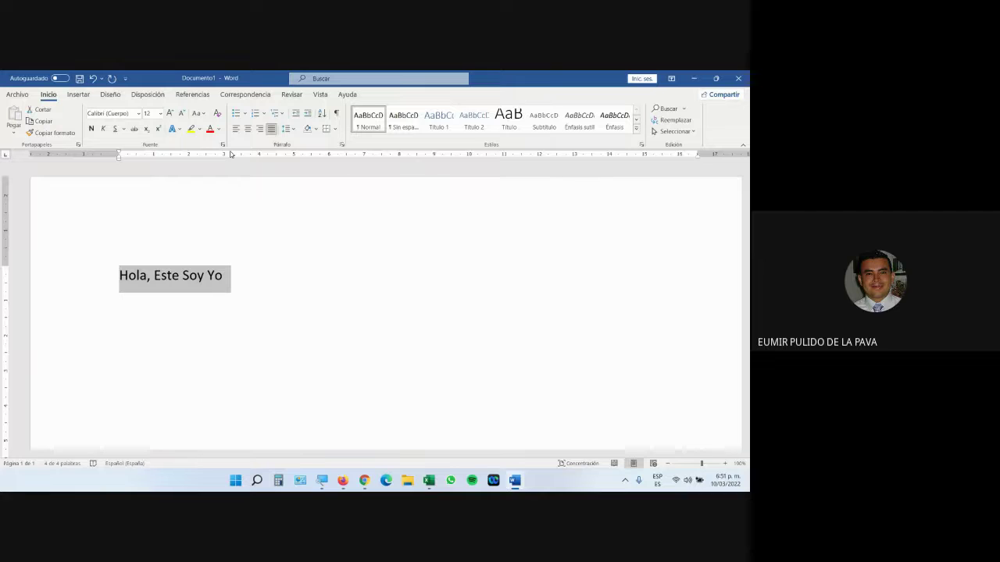
key(shift+F3)
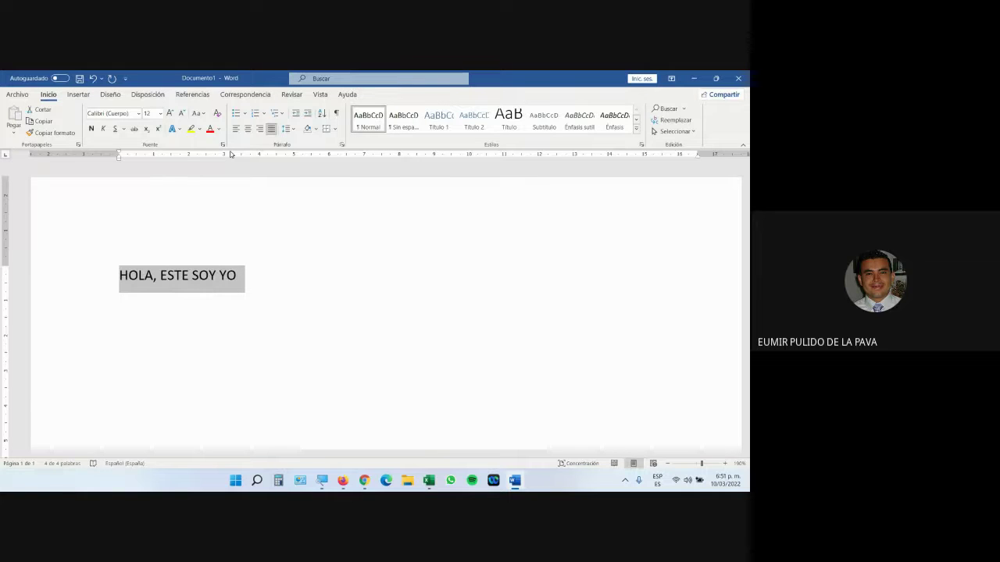
key(shift+F3)
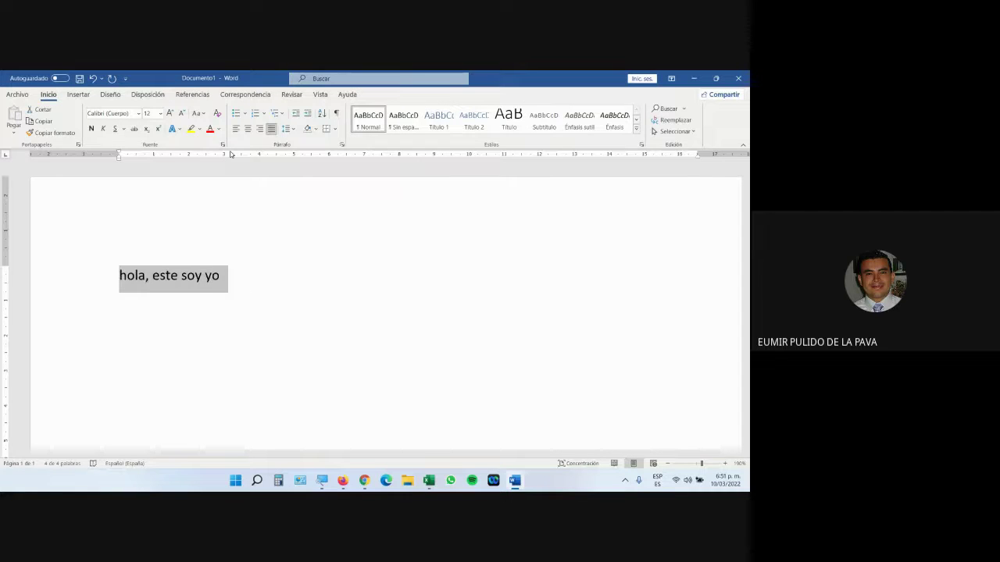
key(shift+F3)
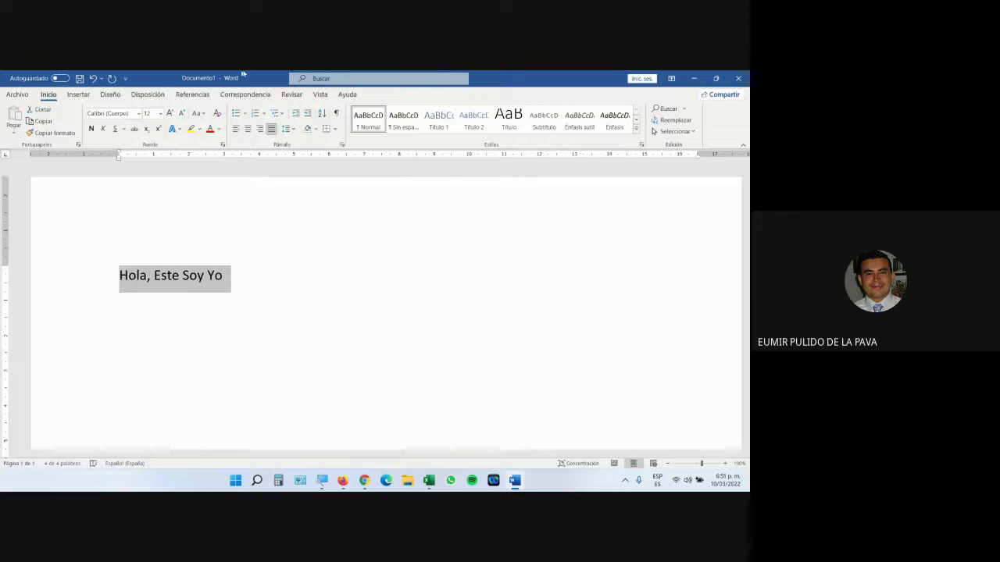
Step: Return the sentence to Sentence case, then close Word without saving
click(197, 113)
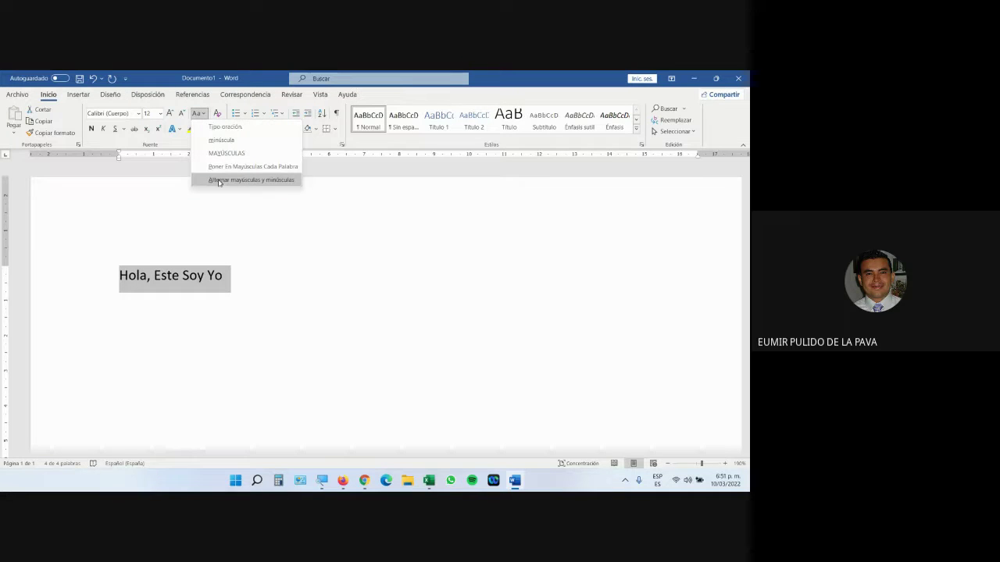
click(225, 126)
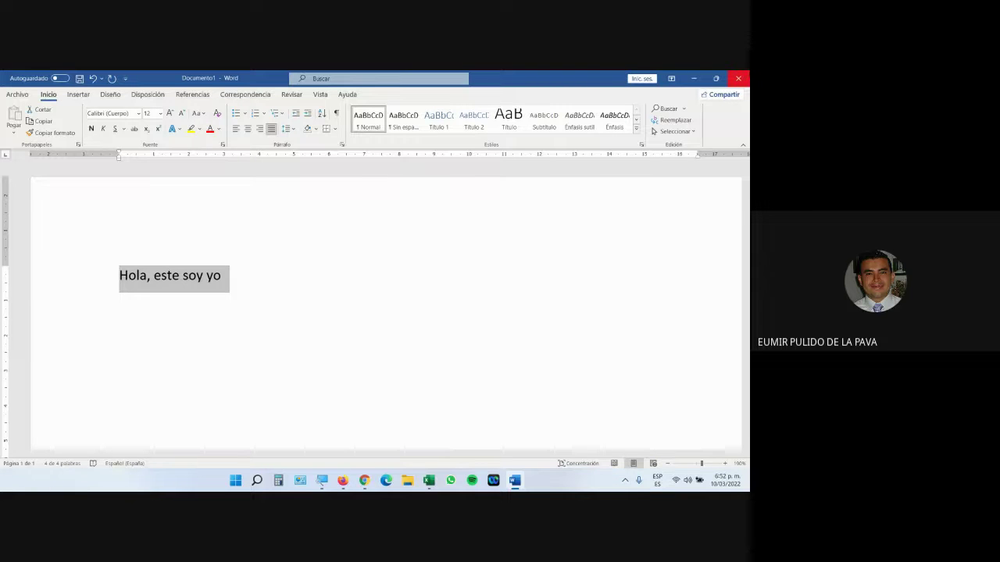
click(738, 78)
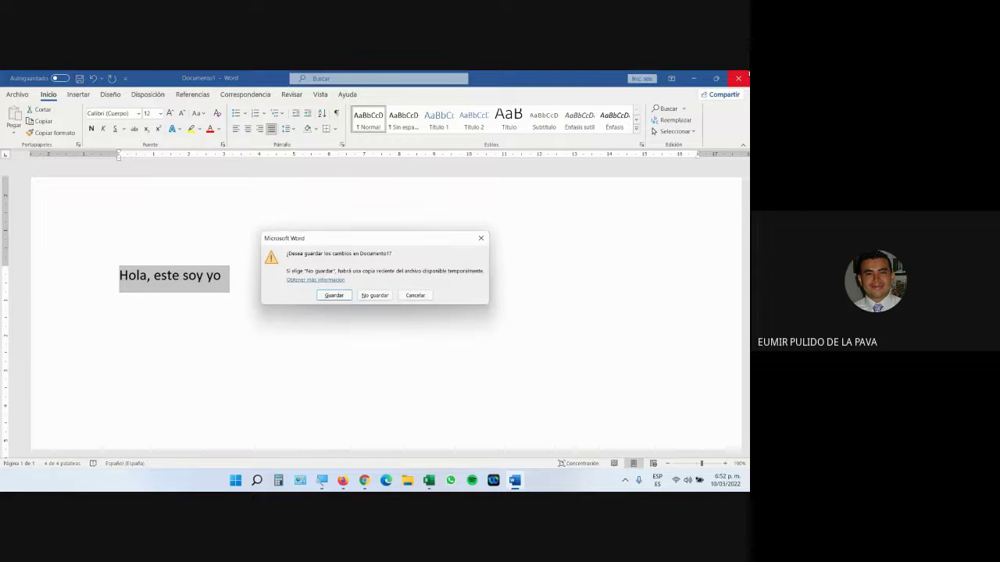
click(381, 296)
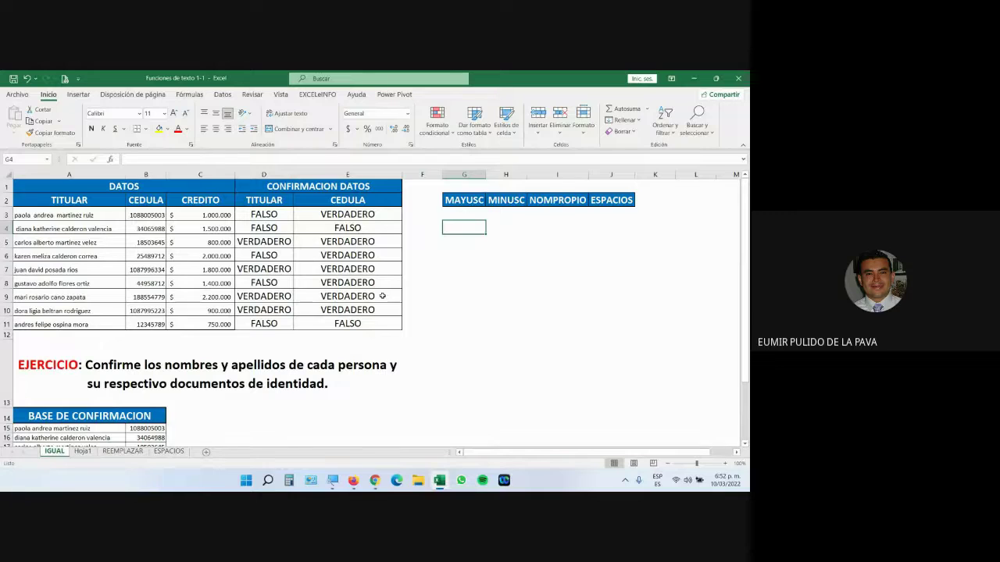
Step: Convert the TITULAR names in A3:A11 to uppercase using EXCELeINFO's 'Convertir texto seleccionado a MAYUSC'
drag(61, 216, 72, 323)
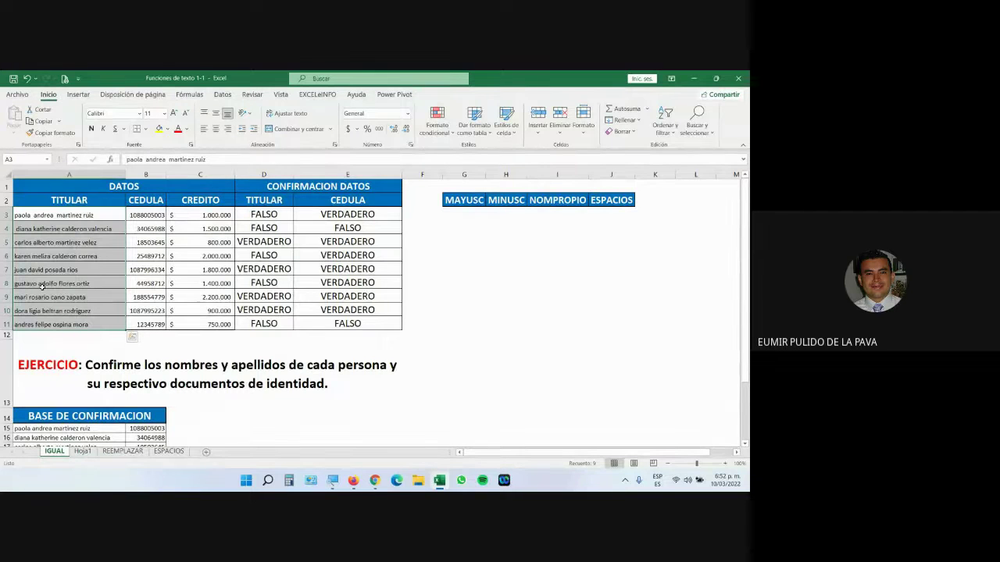
click(321, 95)
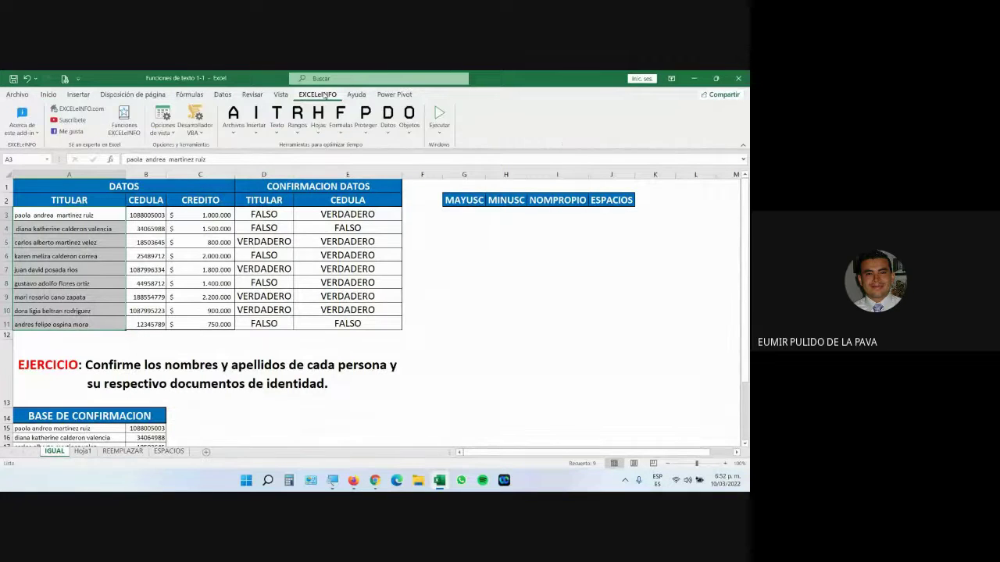
click(333, 480)
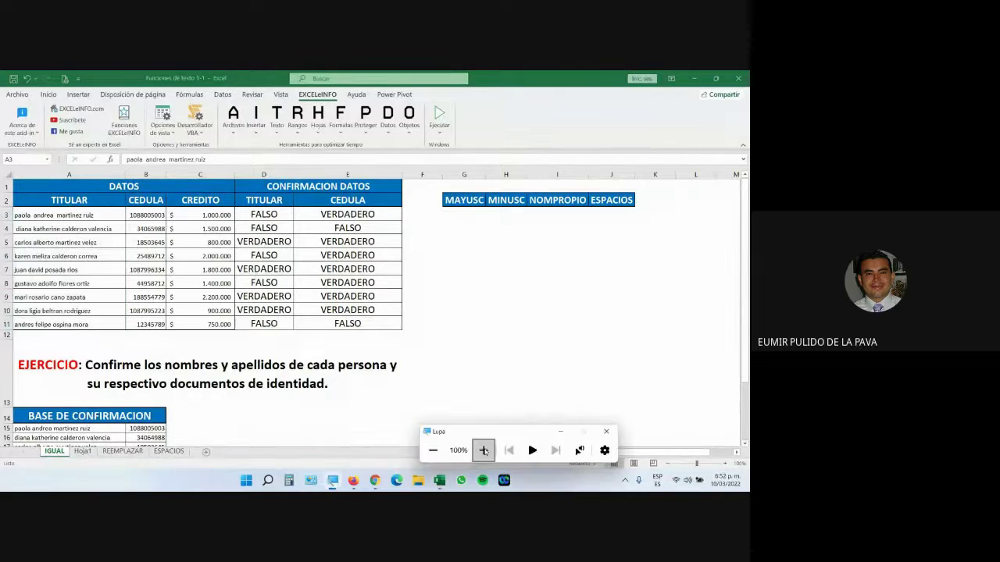
click(483, 452)
key(super+minus)
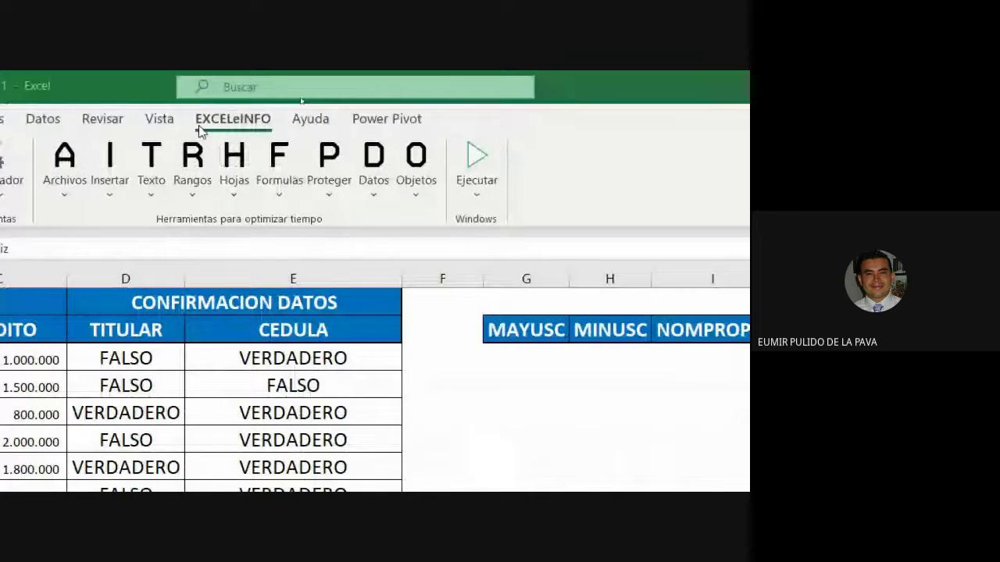
click(259, 184)
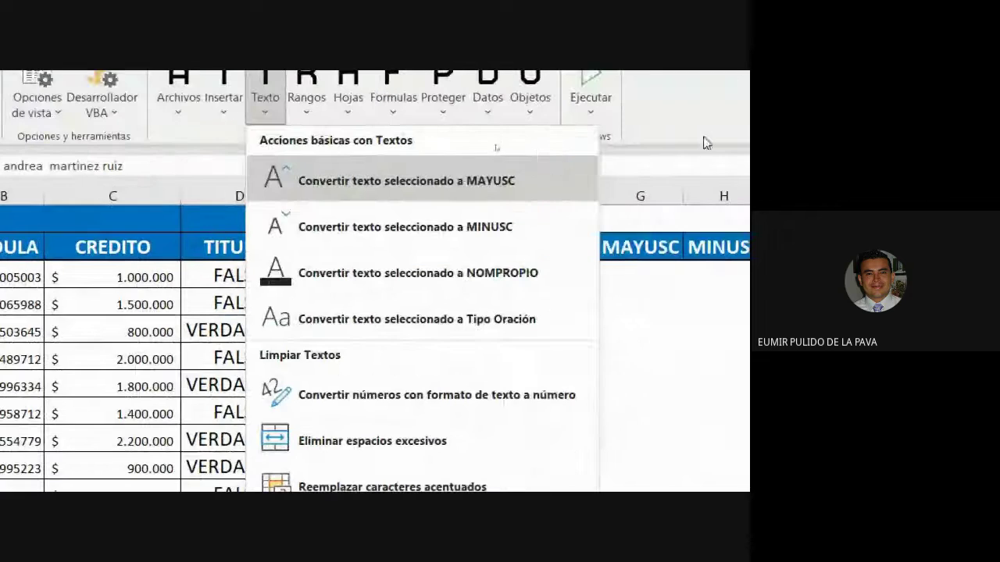
click(373, 164)
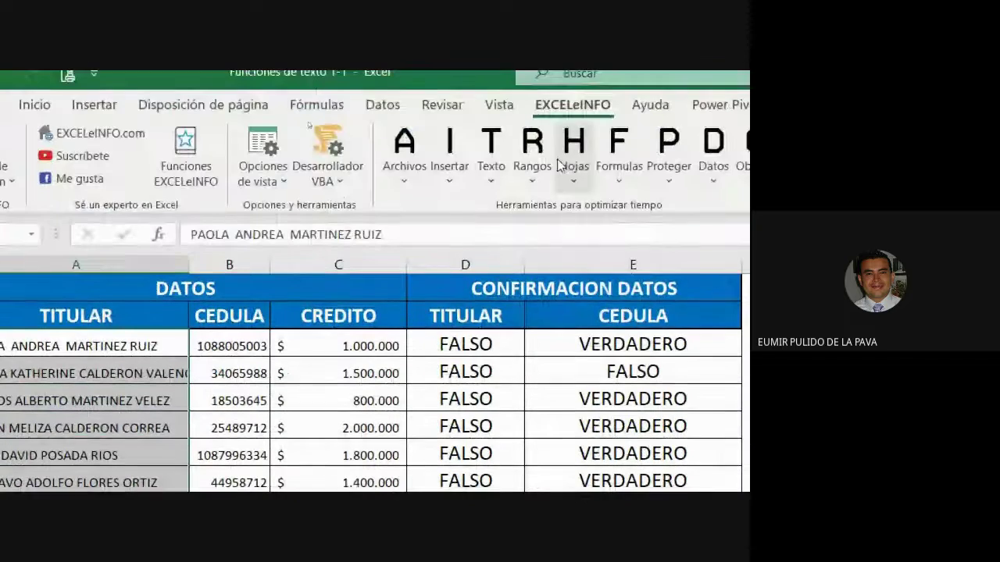
Step: Convert the selected names to lowercase with 'Convertir texto seleccionado a MINUSC', then select a cell under MINUSC
click(490, 160)
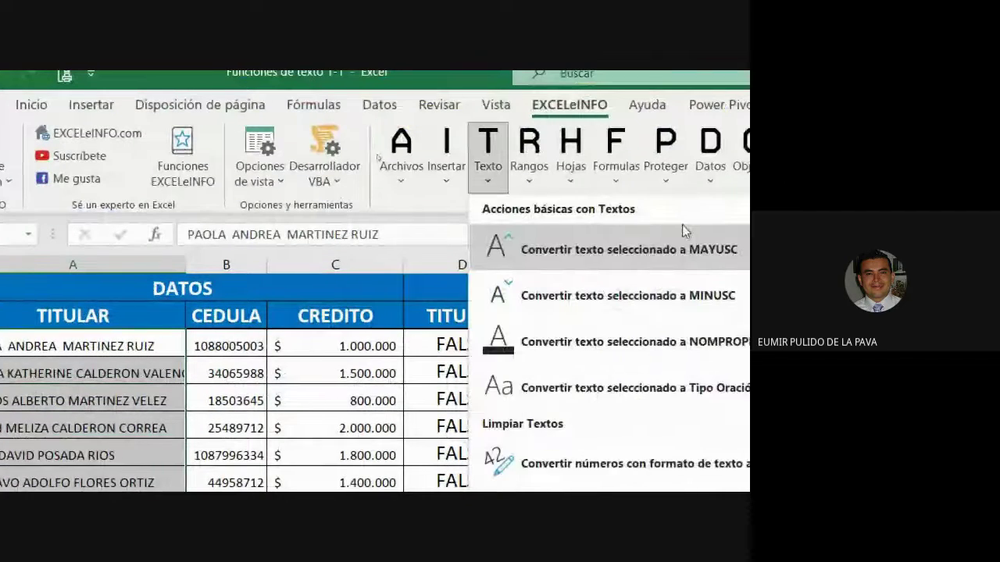
click(692, 291)
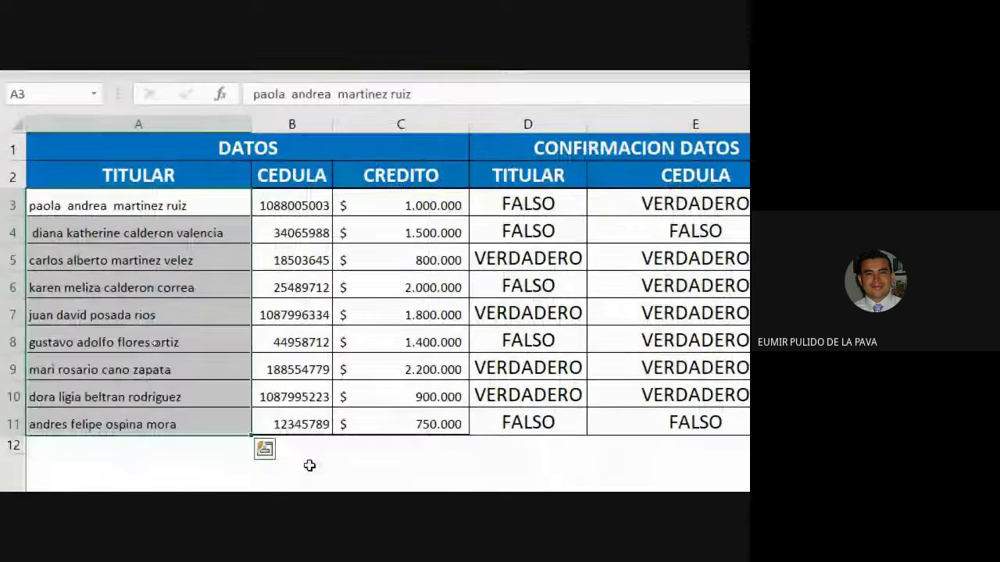
click(341, 350)
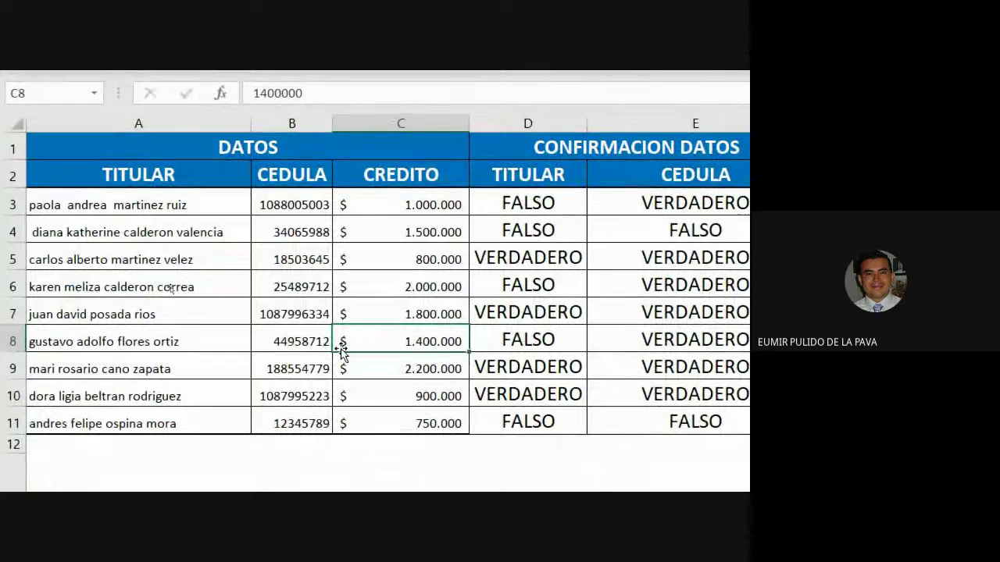
key(Up)
click(992, 206)
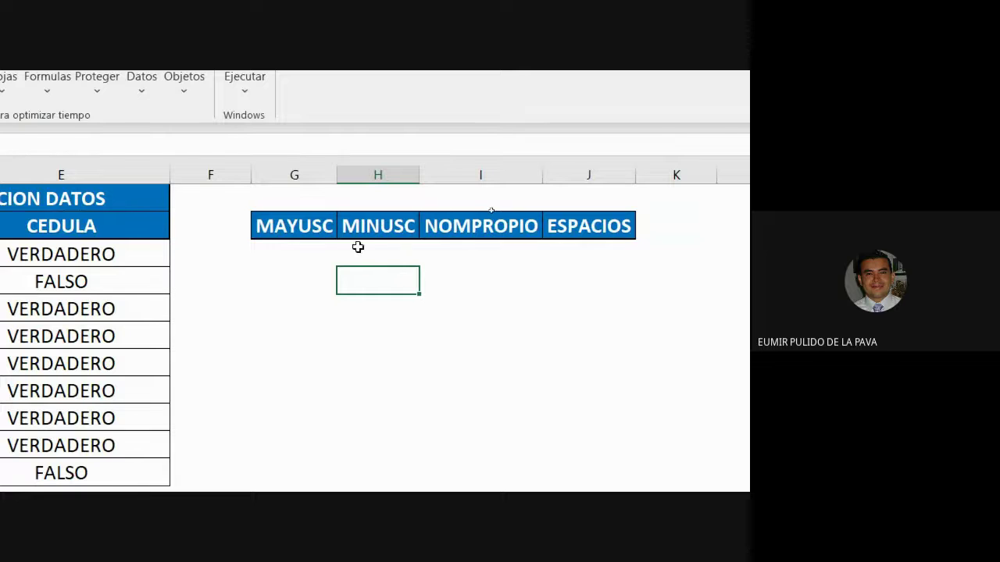
click(306, 249)
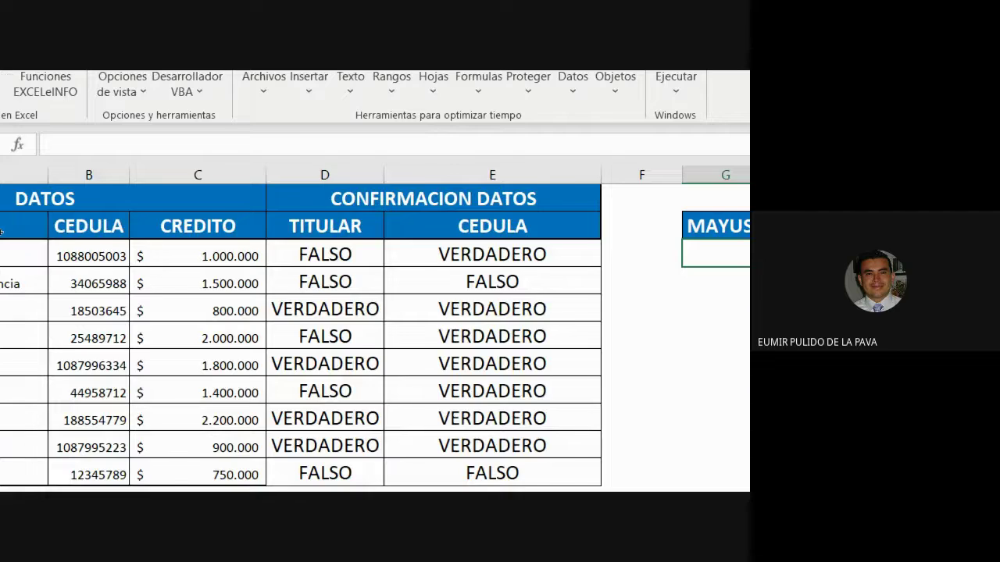
click(164, 260)
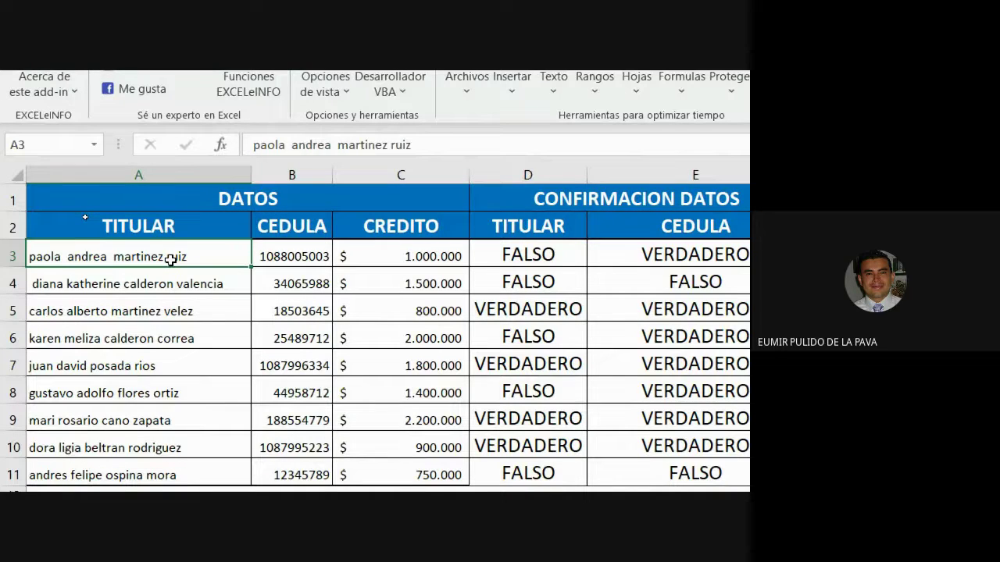
text(=)
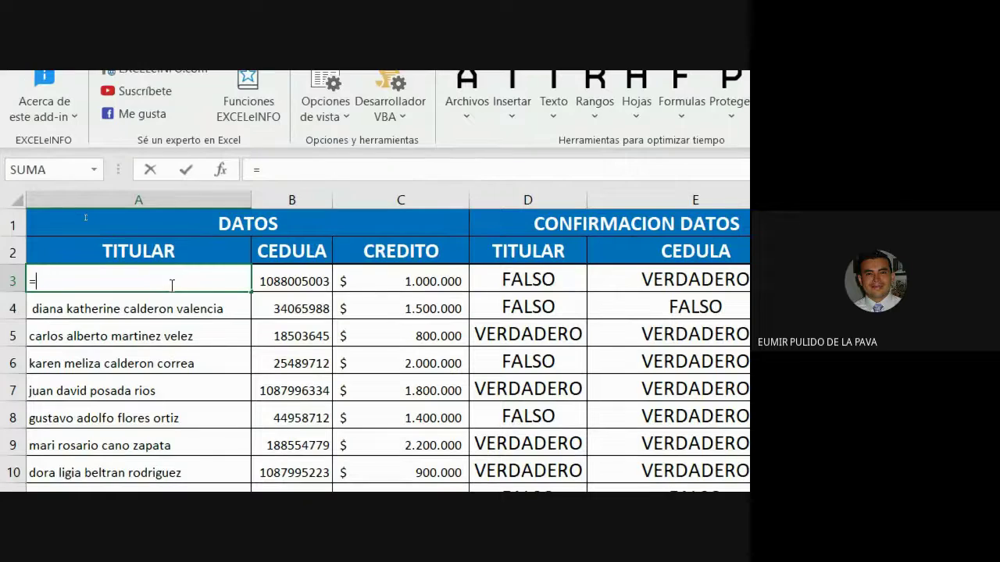
text(mayus)
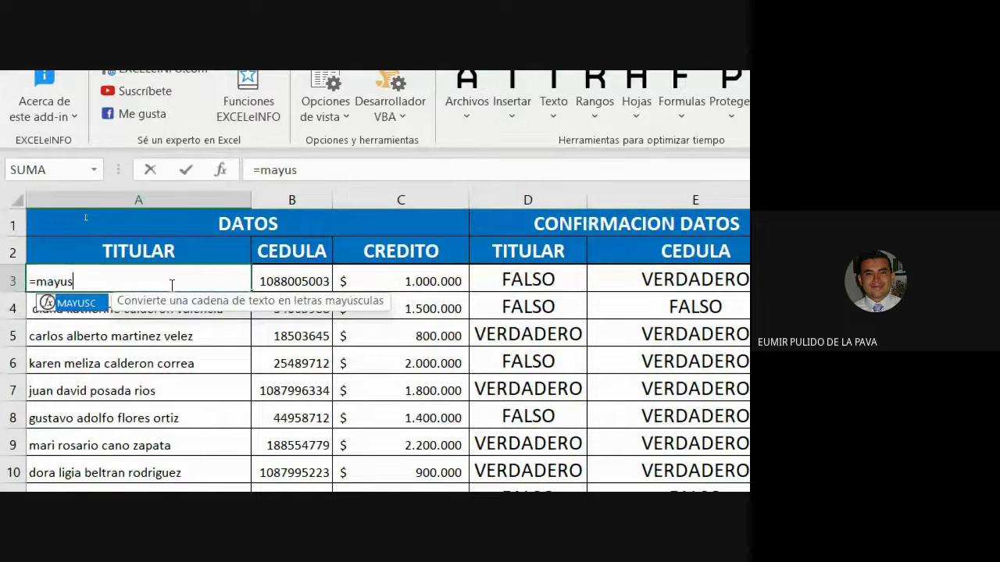
key(Tab)
text()ç)
key(Return)
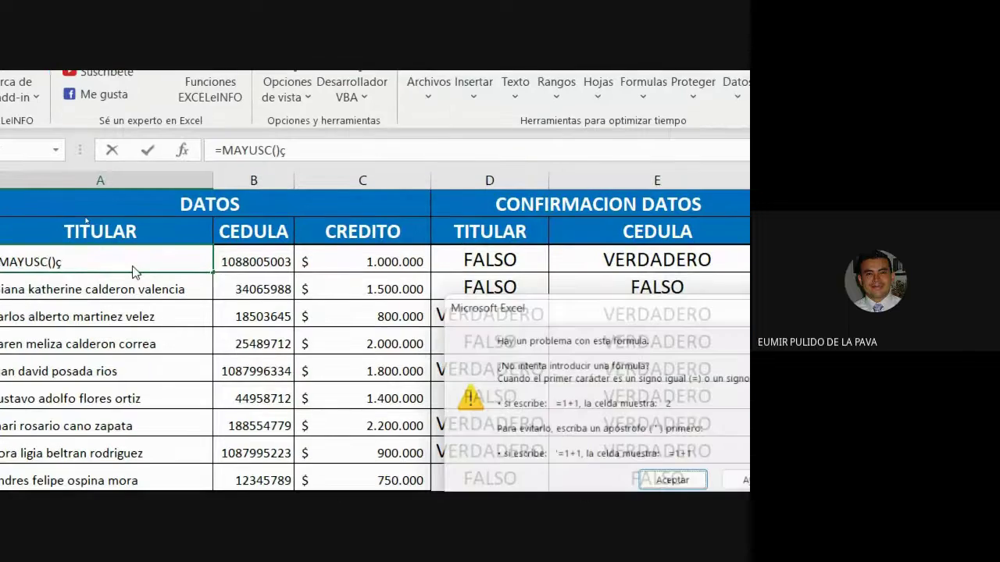
key(Return)
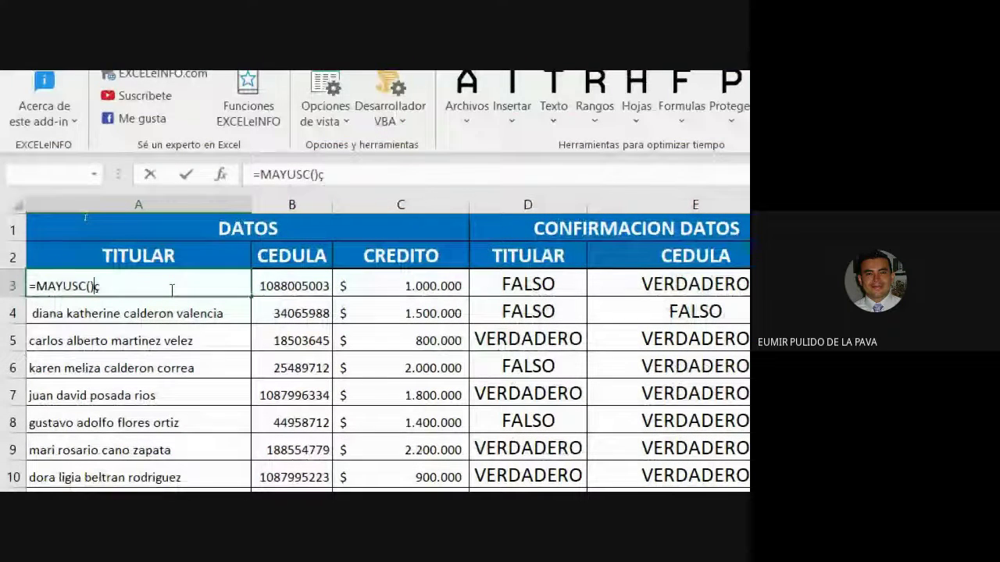
key(BackSpace)
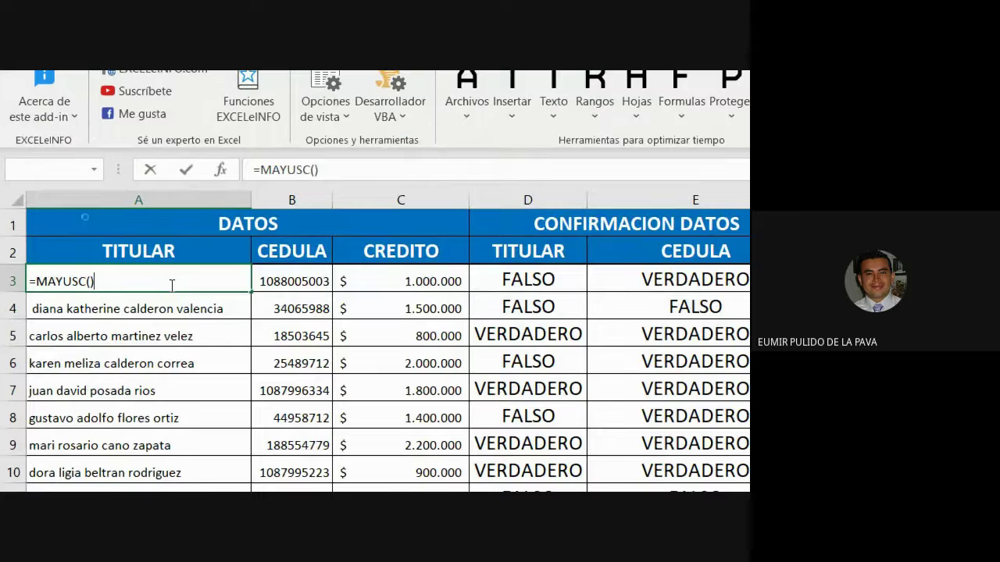
key(Return)
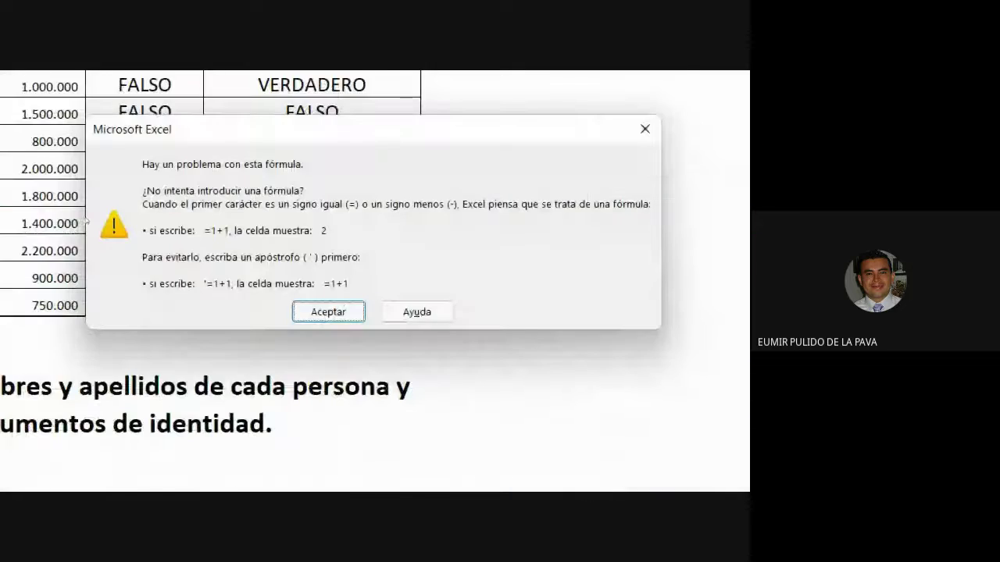
key(Return)
key(Escape)
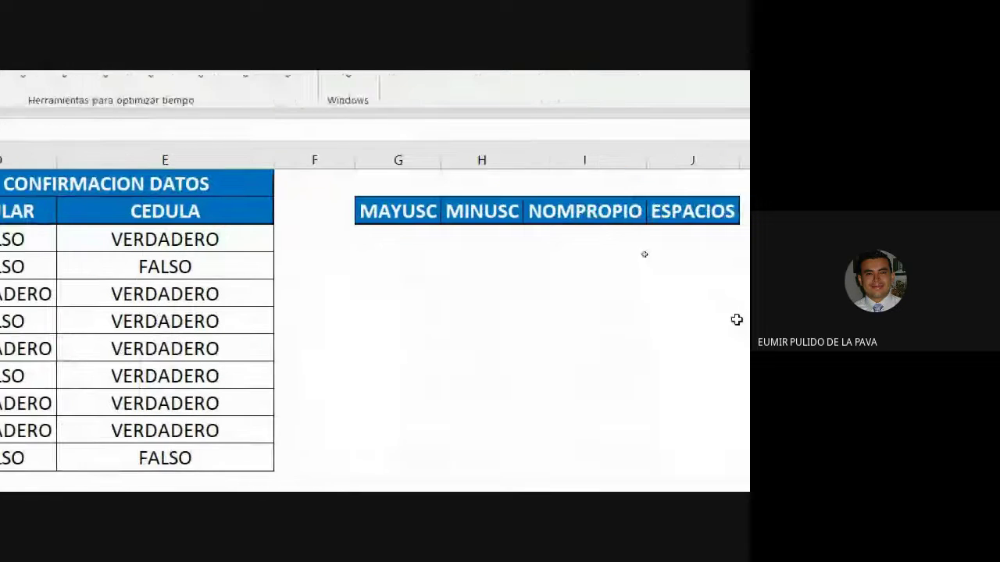
Step: Enter =MAYUSC(A3) in G3 and widen column G to fit
click(343, 239)
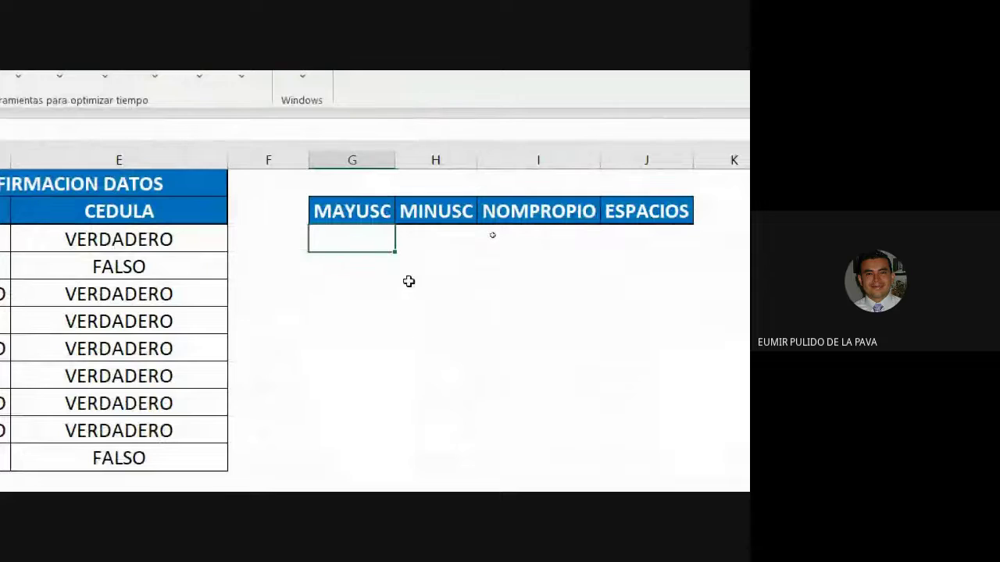
text(=ma)
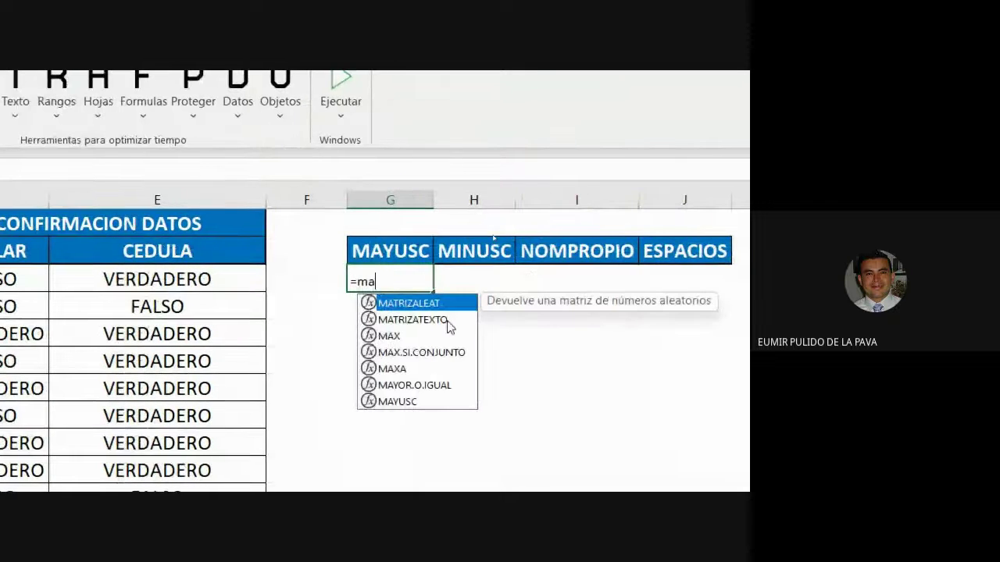
key(Down)
key(Down)
key(Down)
key(Down)
key(Down)
key(Down)
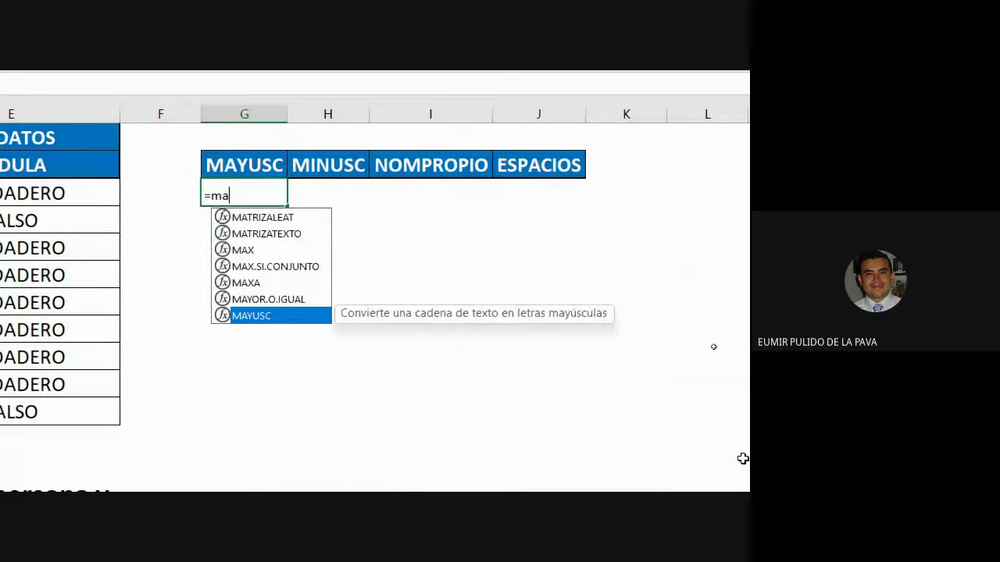
key(Tab)
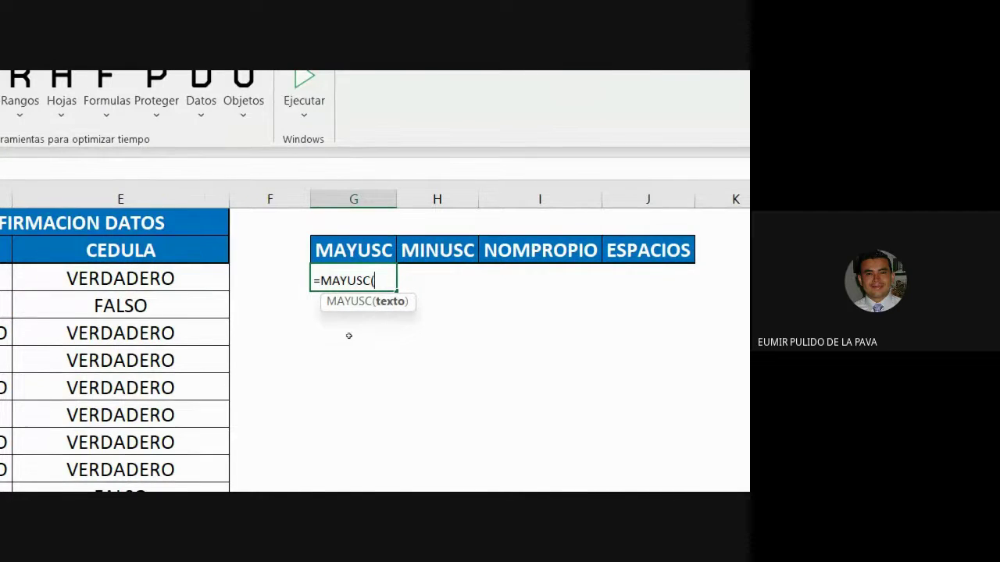
click(139, 278)
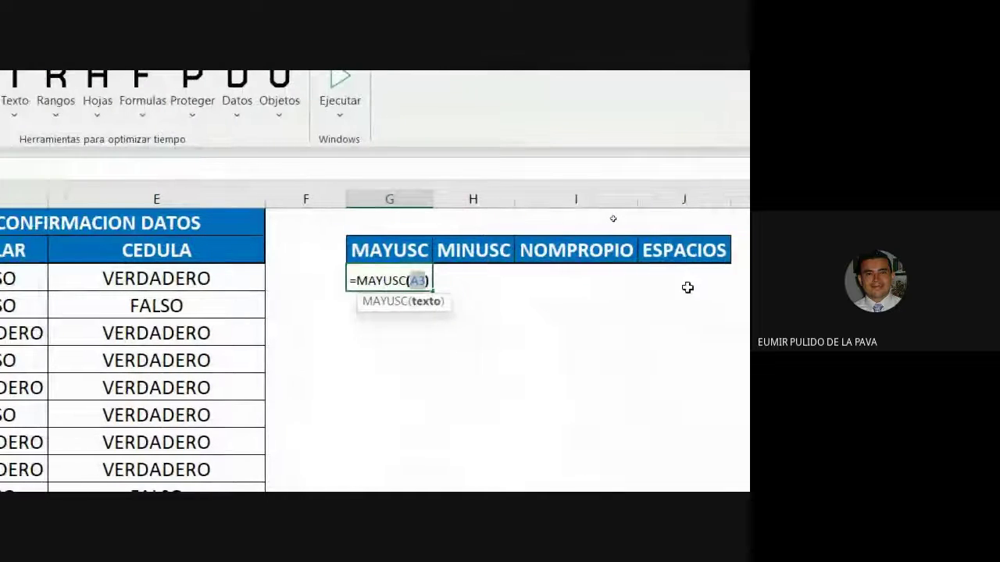
text())
key(Return)
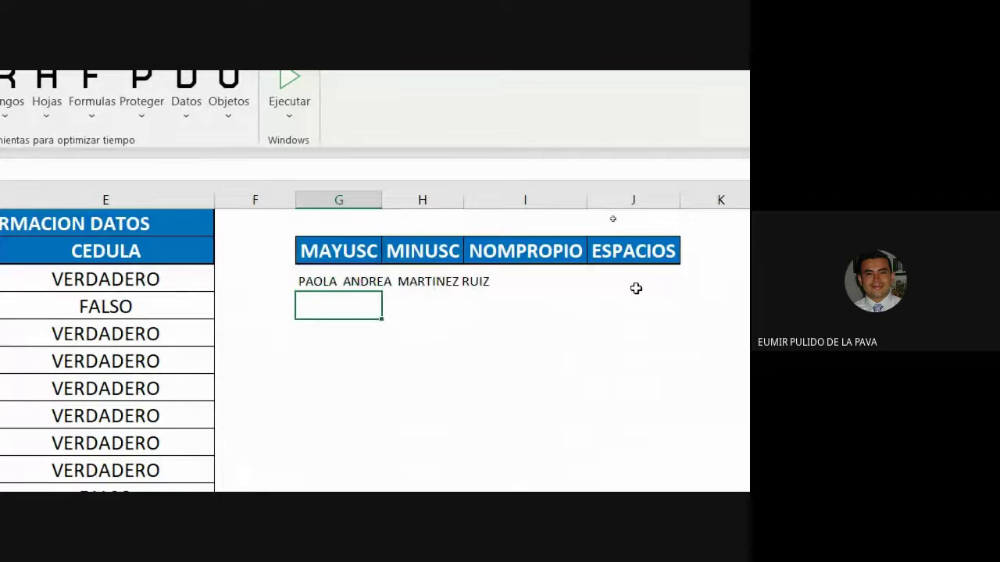
double_click(382, 200)
Step: Fill the MAYUSC formula down through G11 and autofit column G
click(426, 279)
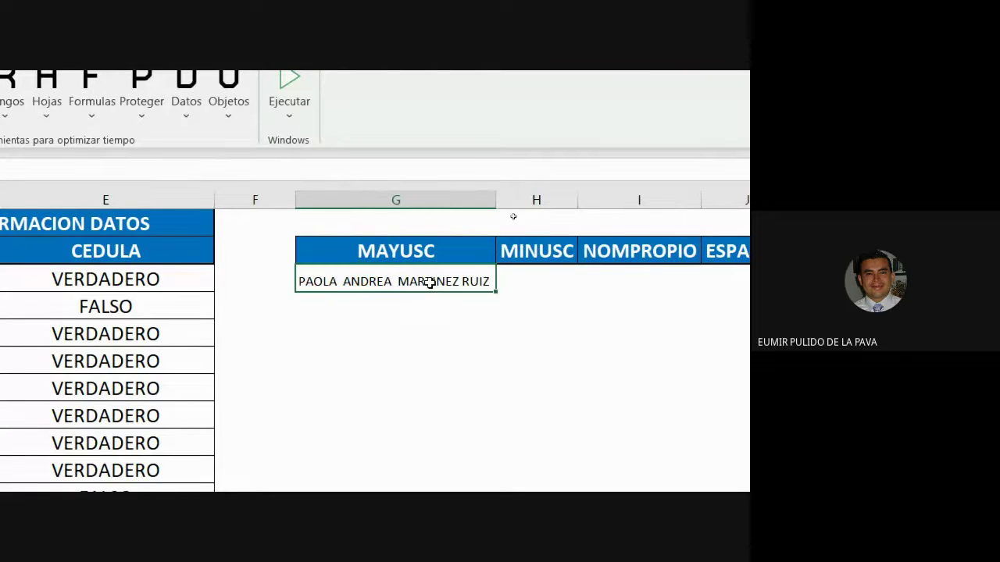
drag(496, 290, 468, 561)
drag(469, 468, 469, 404)
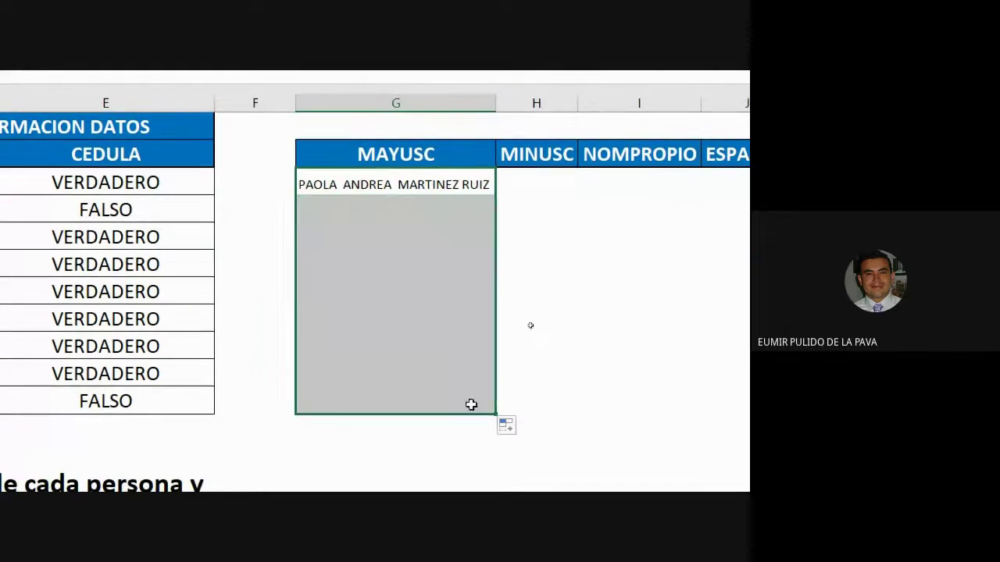
double_click(494, 188)
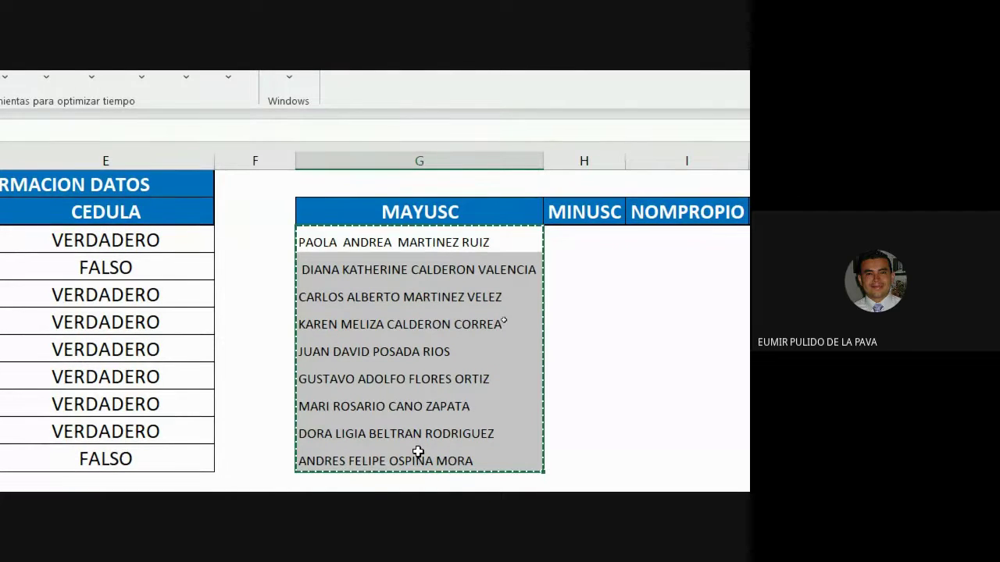
Step: Paste the copied uppercase formulas over A3, then undo the resulting #REF! errors
click(156, 246)
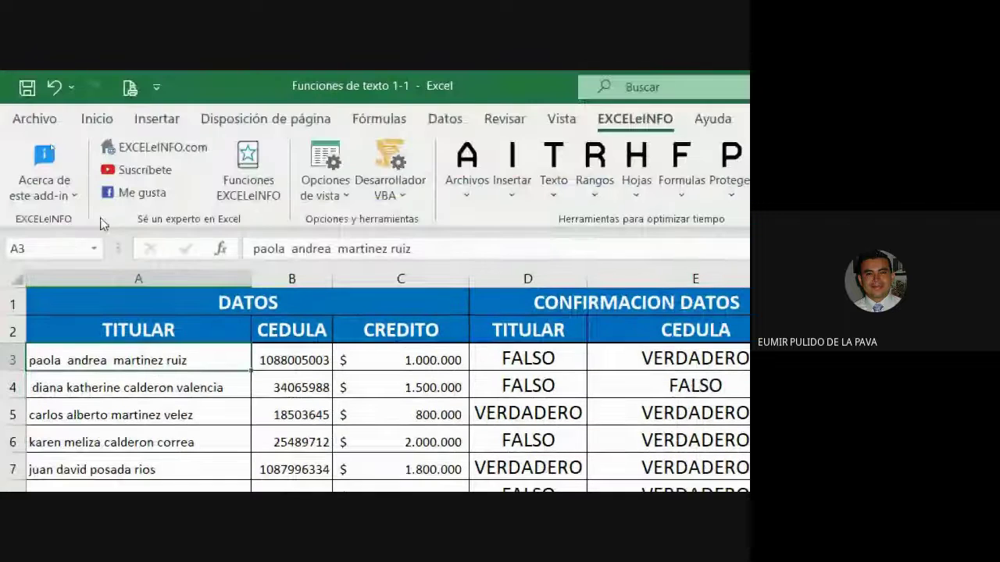
click(96, 117)
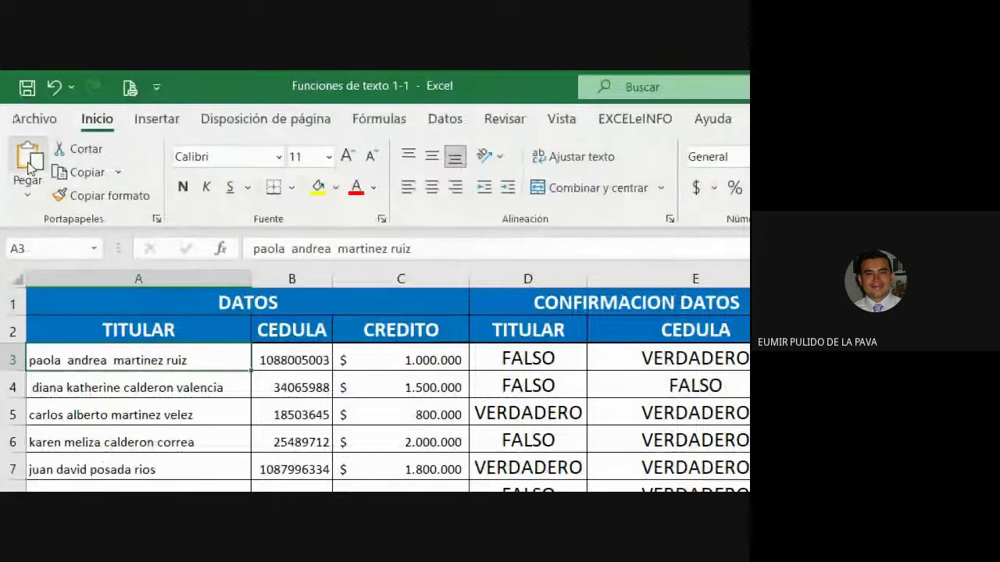
click(28, 161)
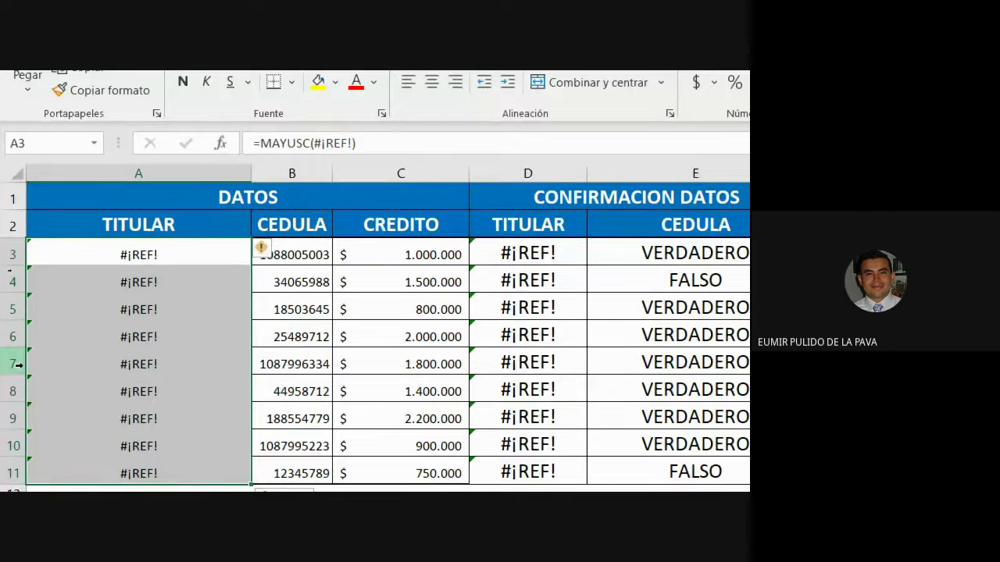
key(ctrl+z)
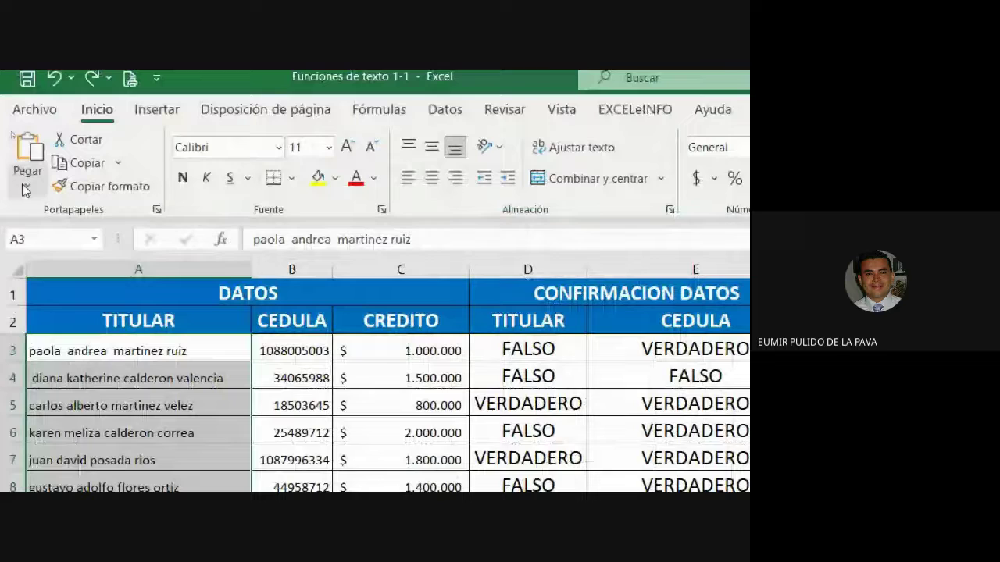
Step: Choose Values in the Paste Special dialog
click(27, 185)
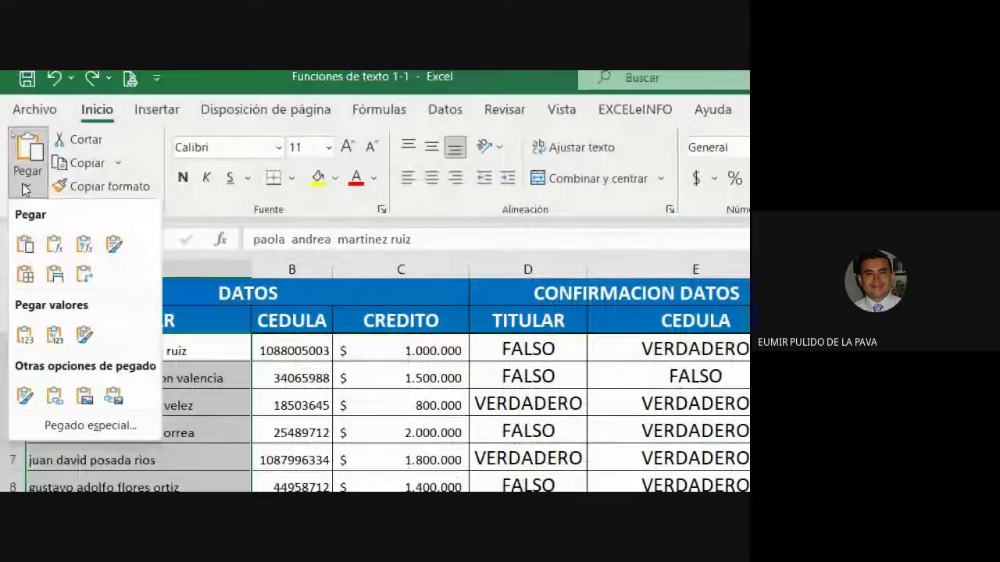
click(87, 428)
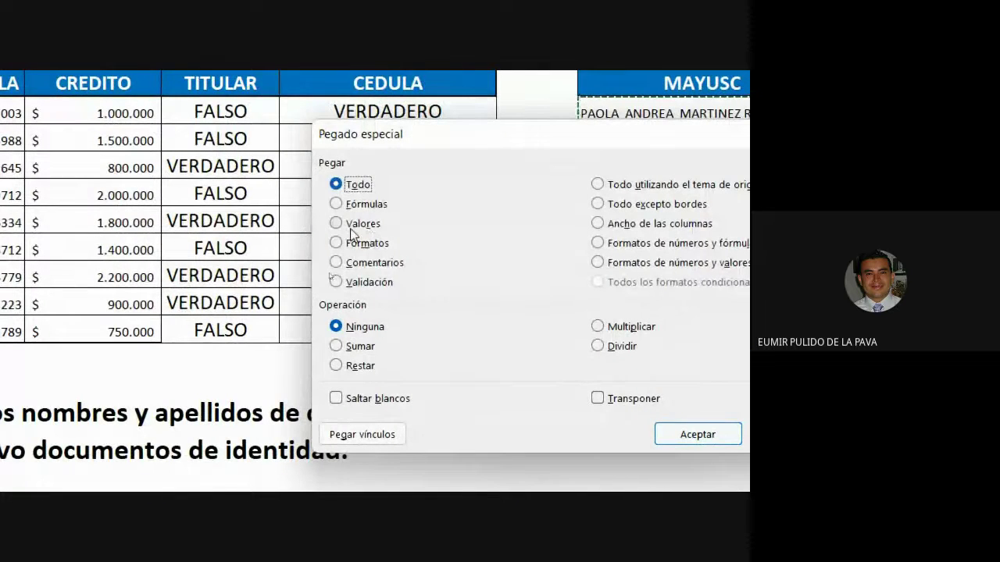
click(357, 225)
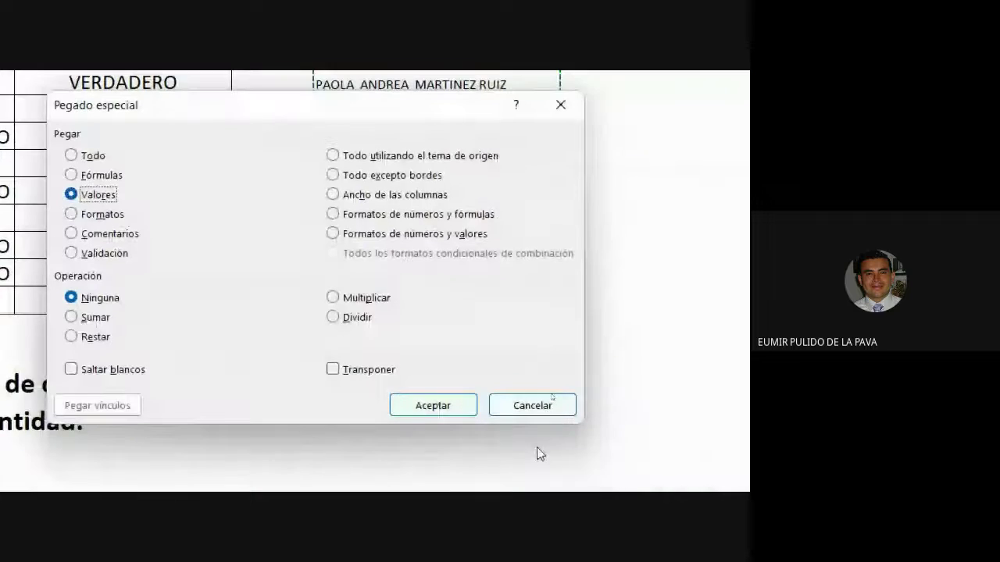
click(515, 405)
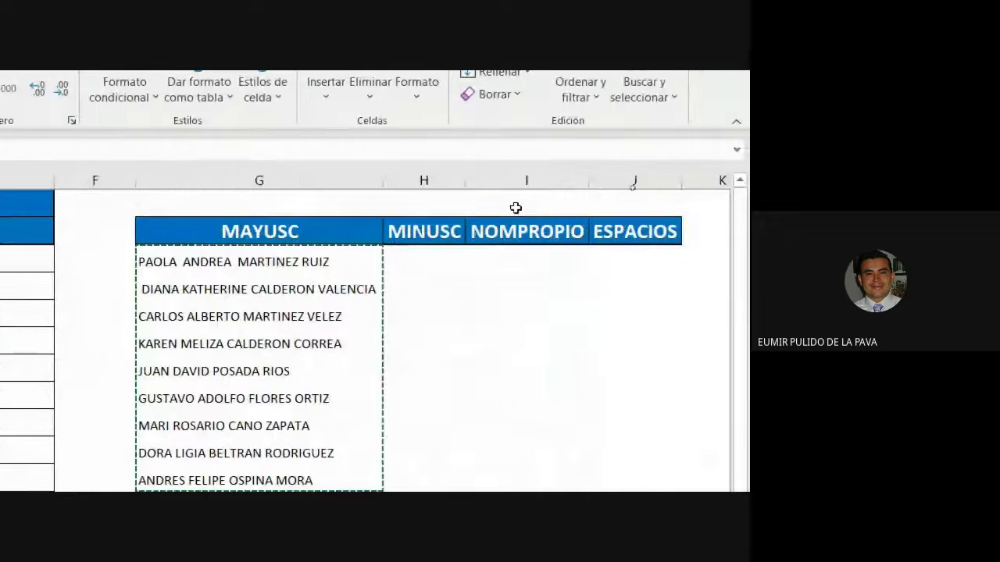
Step: Widen column H and enter =MINUSC(G3) in H3
drag(462, 165, 595, 174)
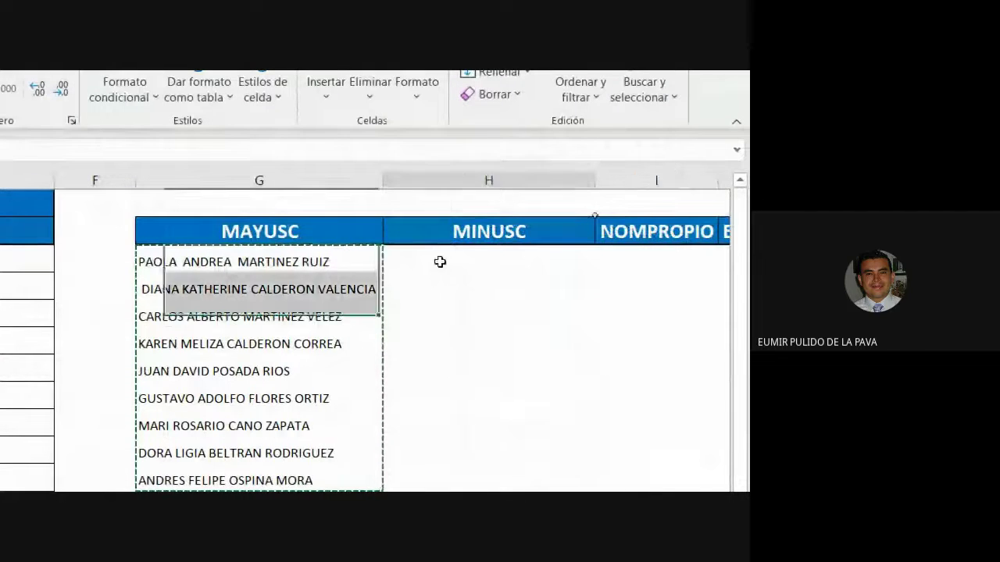
click(467, 260)
text(=mi)
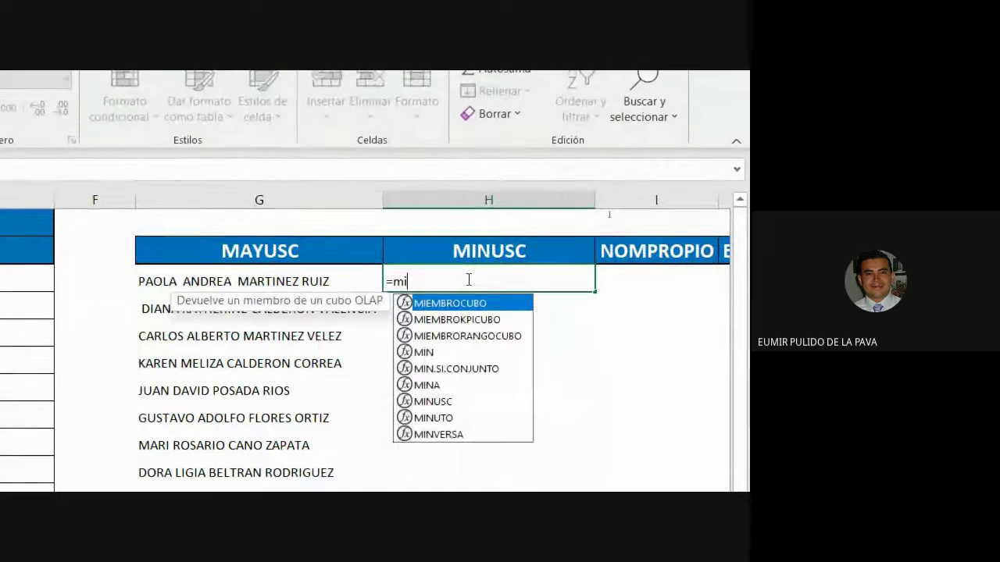
key(Down)
key(Down)
key(Down)
key(Down)
key(Down)
key(Down)
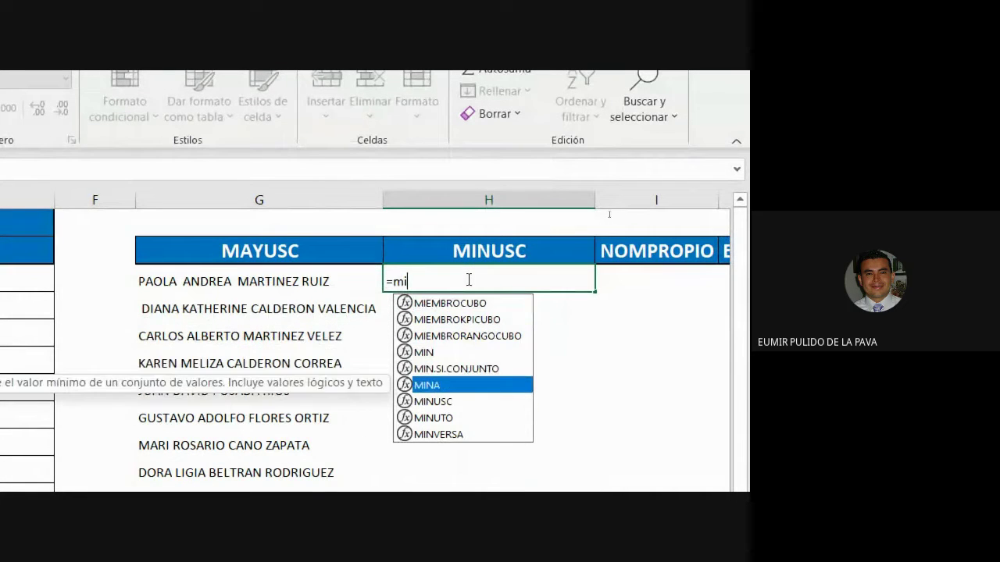
key(Tab)
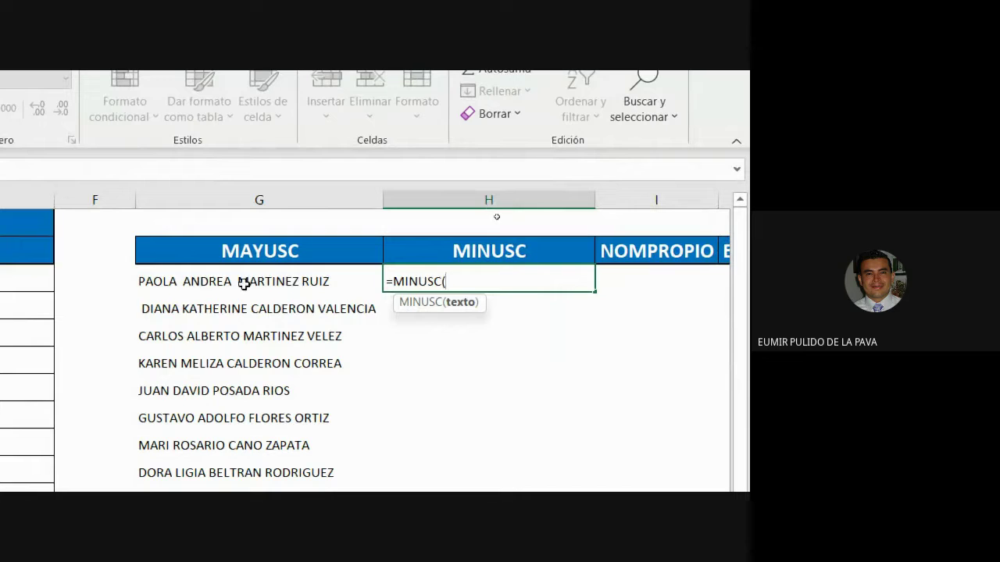
click(256, 284)
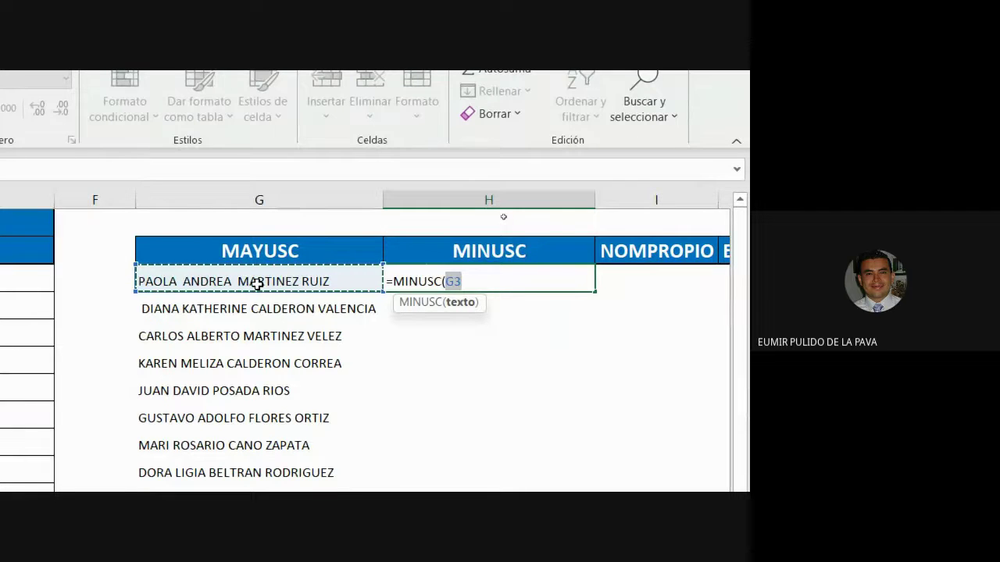
text())
key(Return)
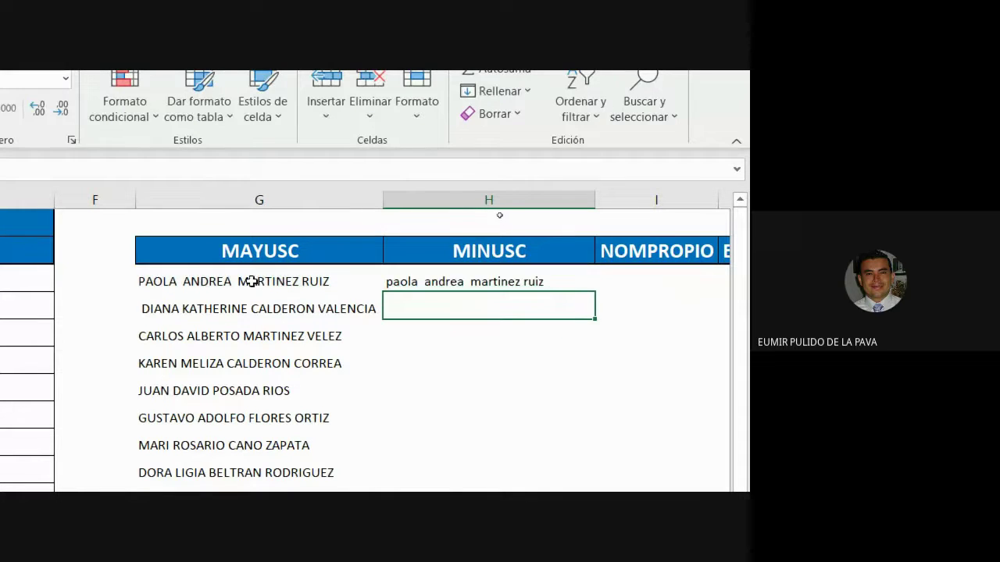
Step: Fill the MINUSC formula down from H3 to H11
key(Up)
drag(596, 291, 598, 429)
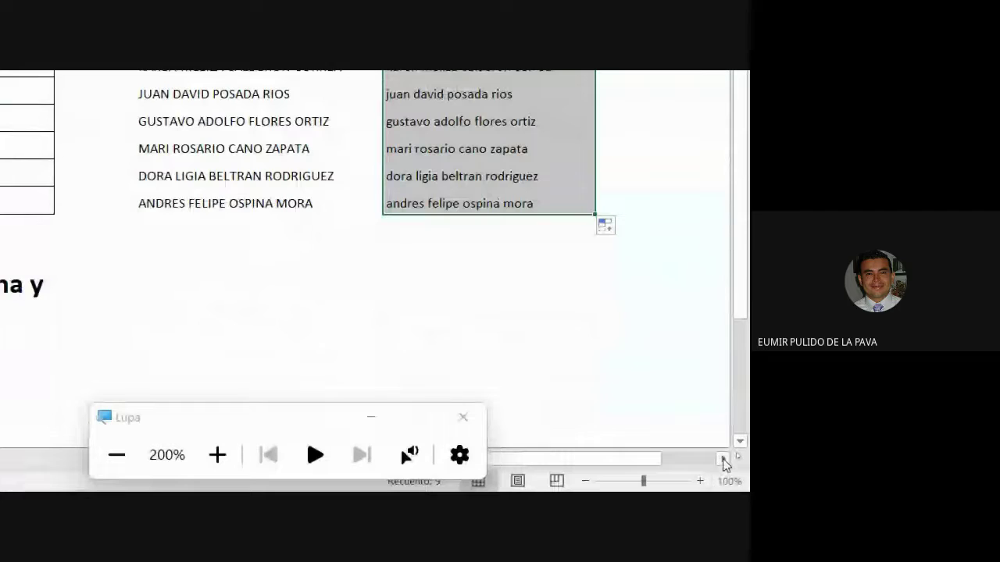
click(414, 202)
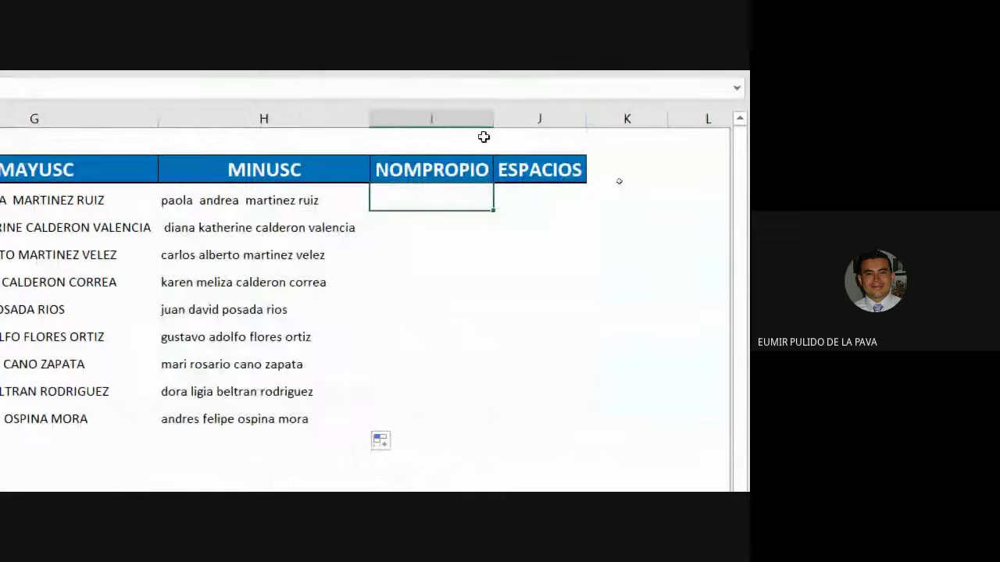
Step: Widen column I and enter =NOMPROPIO(A3) in I3
drag(492, 116, 576, 116)
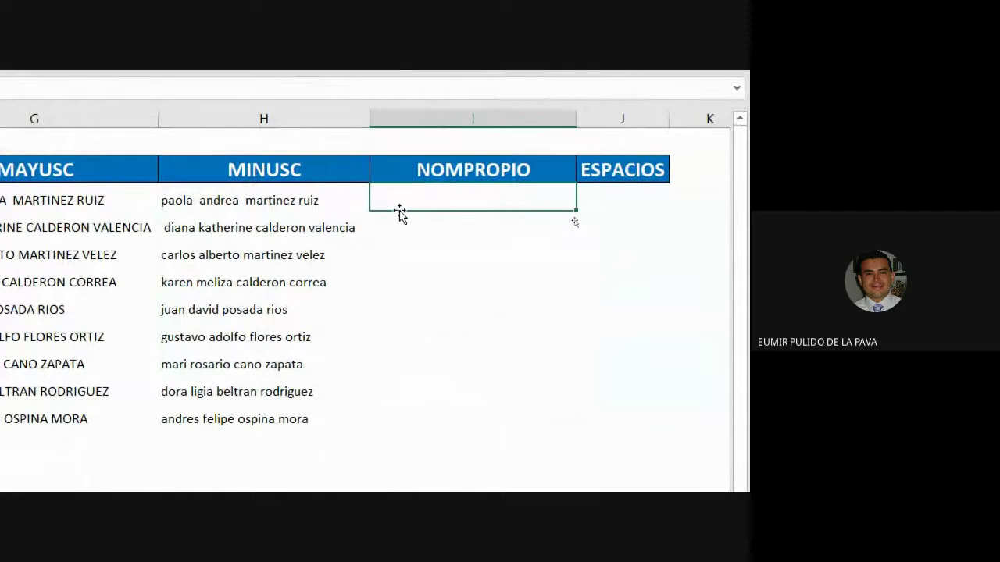
text(=nom)
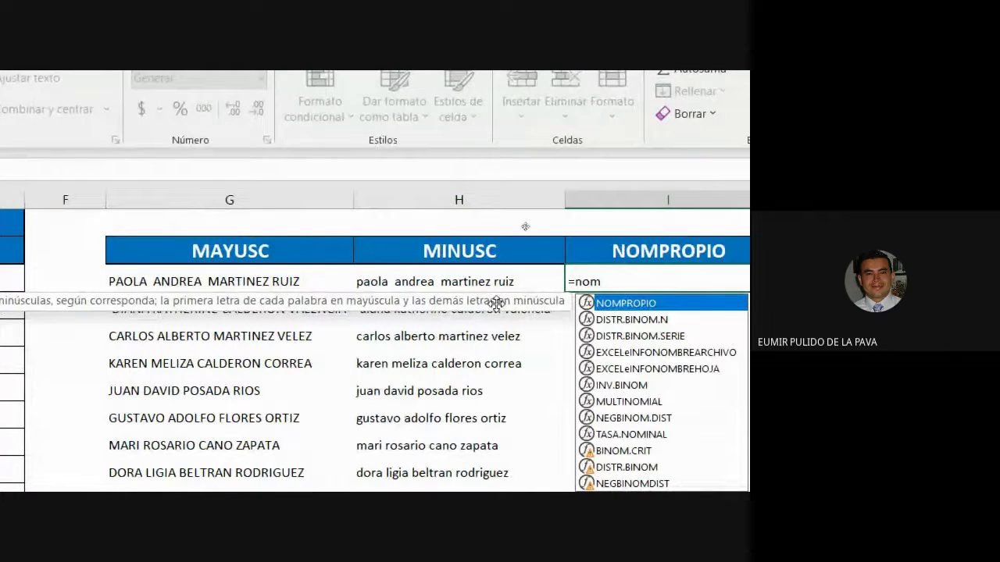
double_click(598, 304)
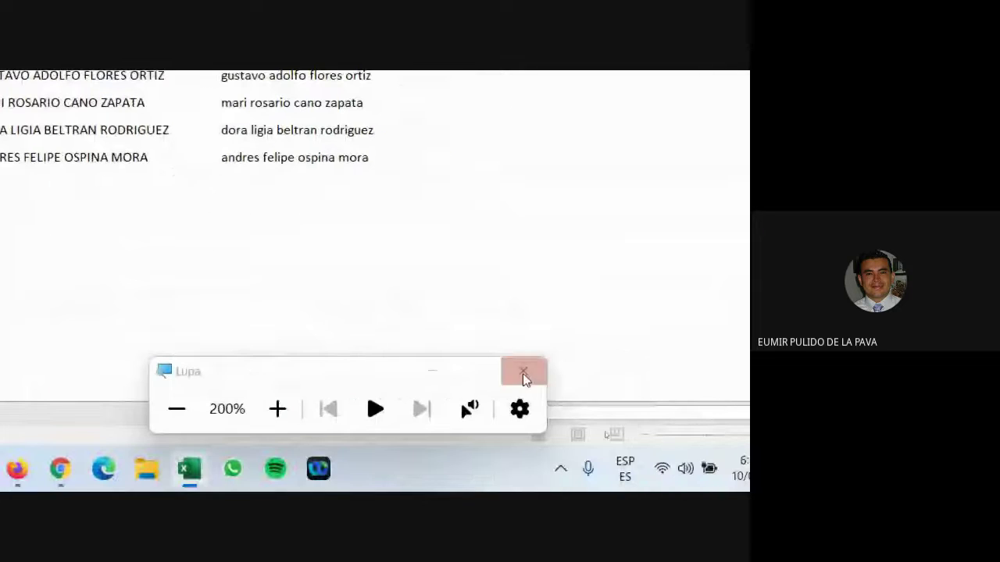
click(512, 451)
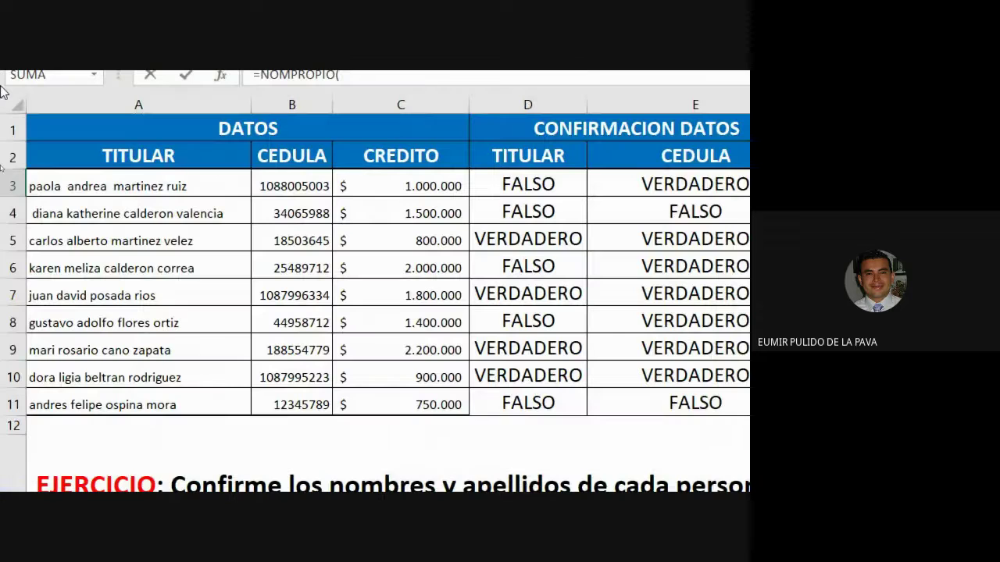
click(139, 189)
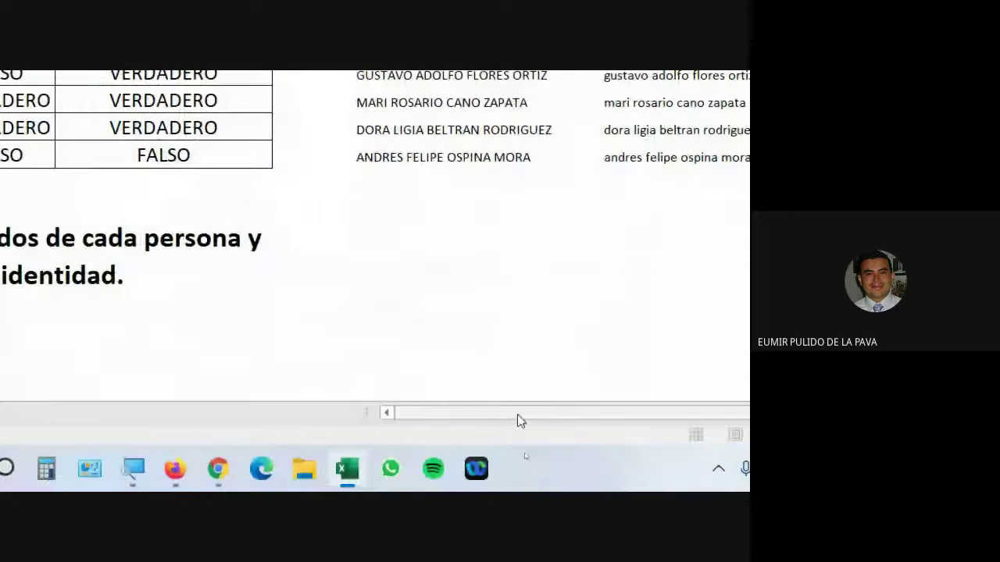
drag(518, 419, 739, 401)
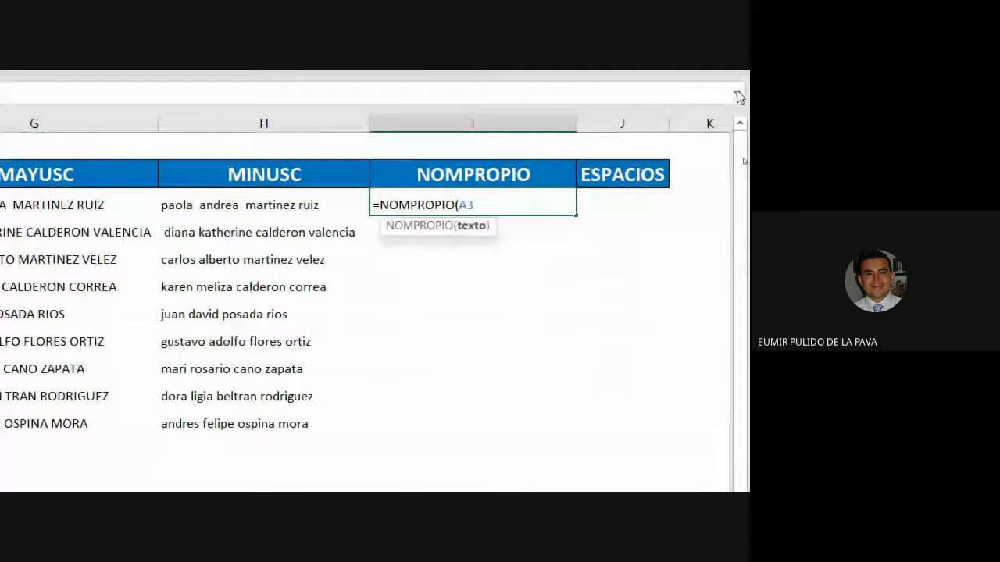
text())
key(ctrl+Return)
key(Return)
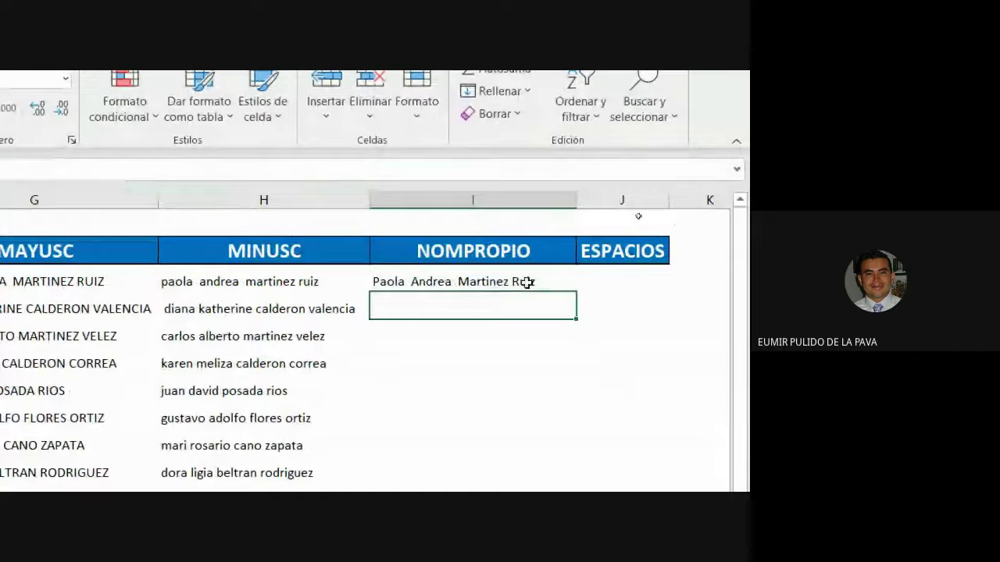
Step: Fill the NOMPROPIO formula down to I11 and compare it with the lowercase results
click(531, 281)
drag(578, 295, 575, 424)
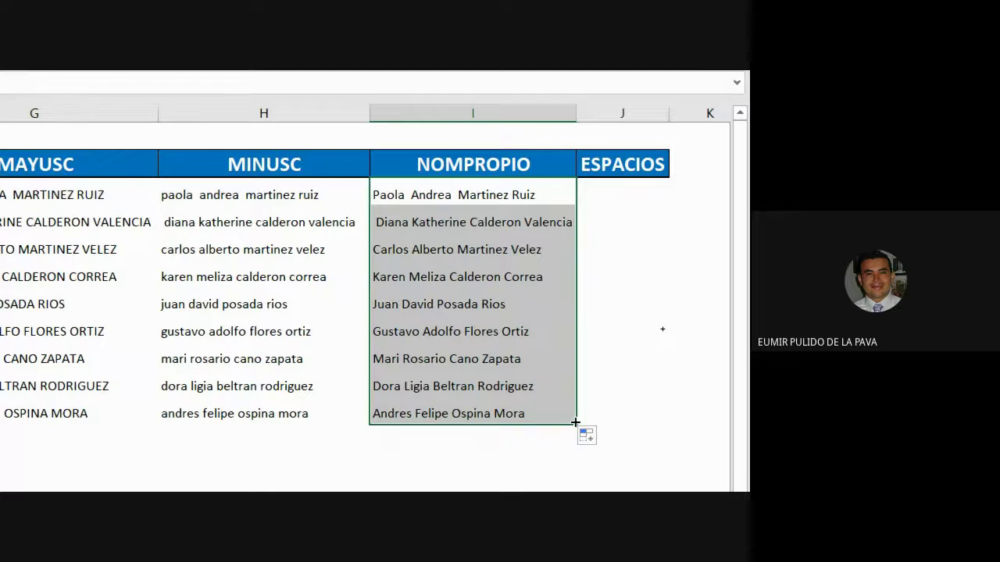
drag(250, 195, 256, 403)
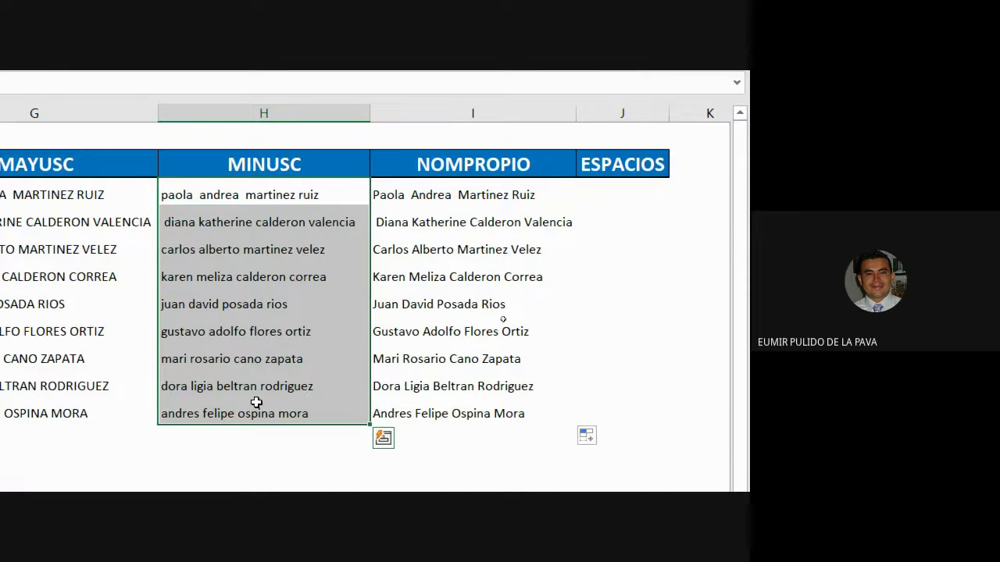
click(519, 169)
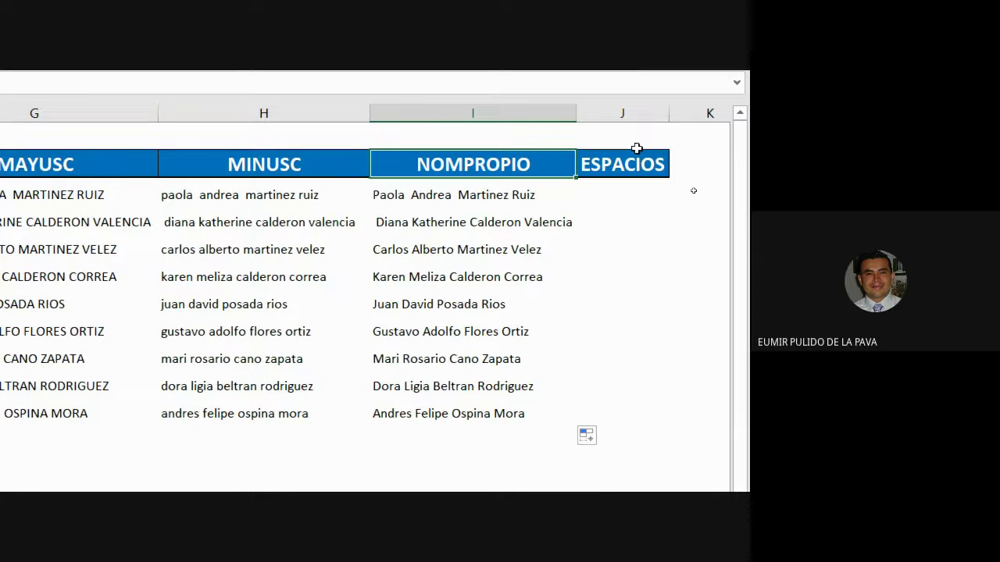
Step: Widen column J and begin =ESPACIOS( in J3, then scroll back to column A
drag(670, 113, 728, 113)
drag(627, 200, 672, 195)
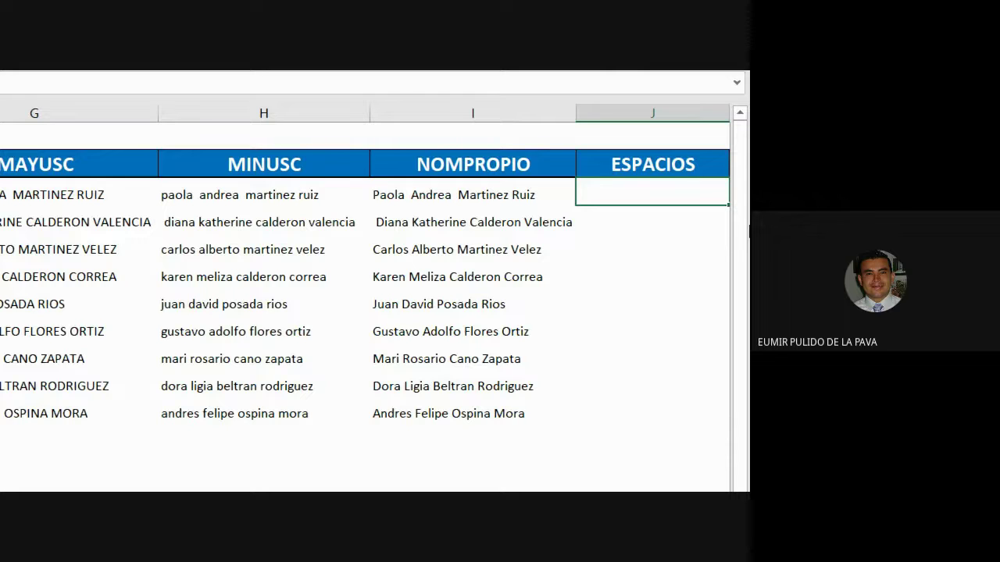
text(=)
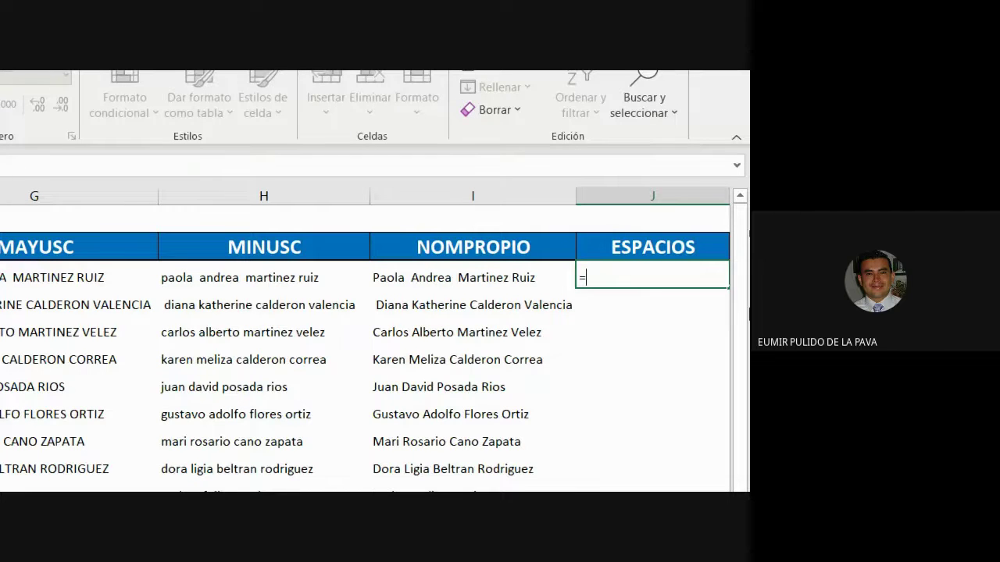
text(esp)
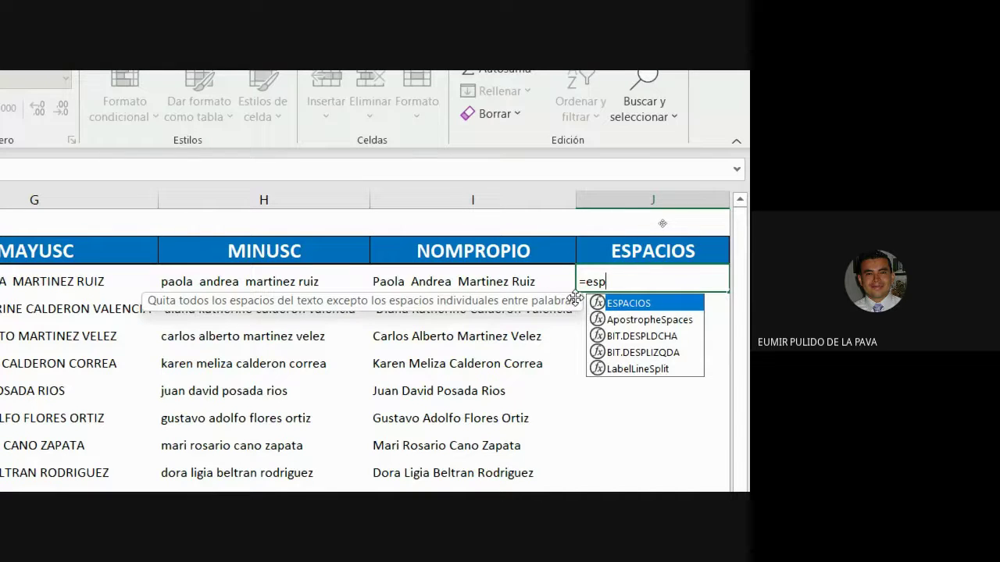
key(Tab)
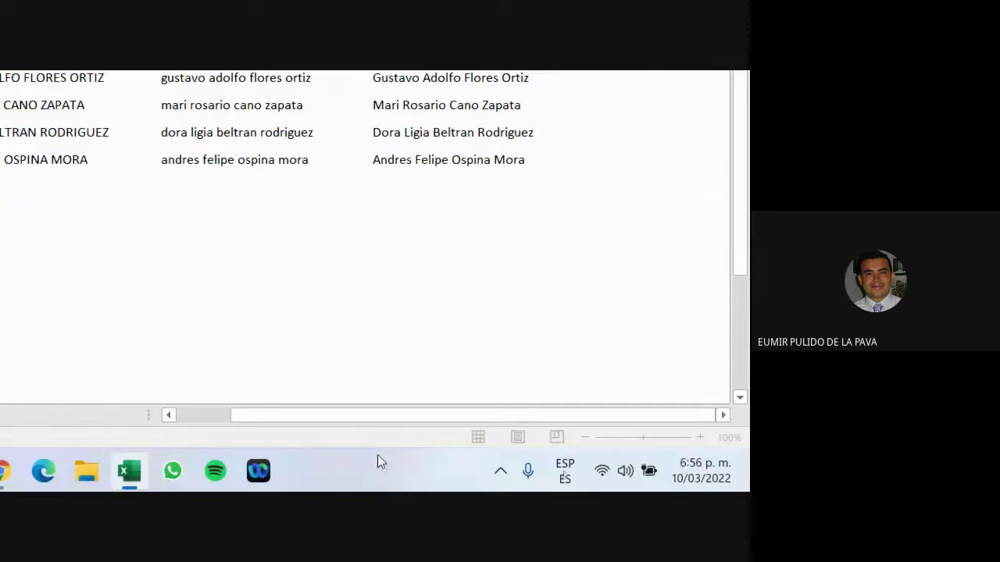
scroll(388, 419, left, 2)
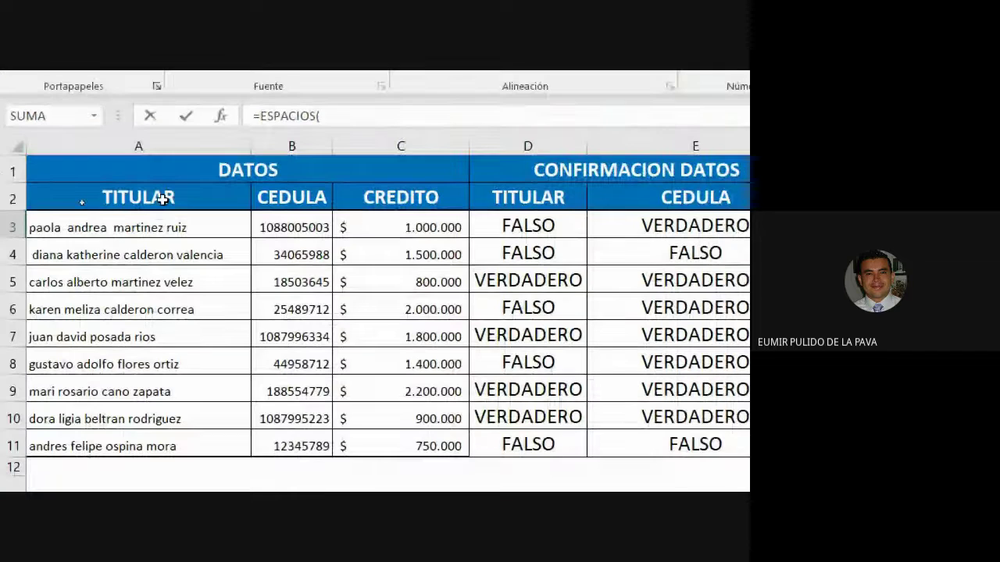
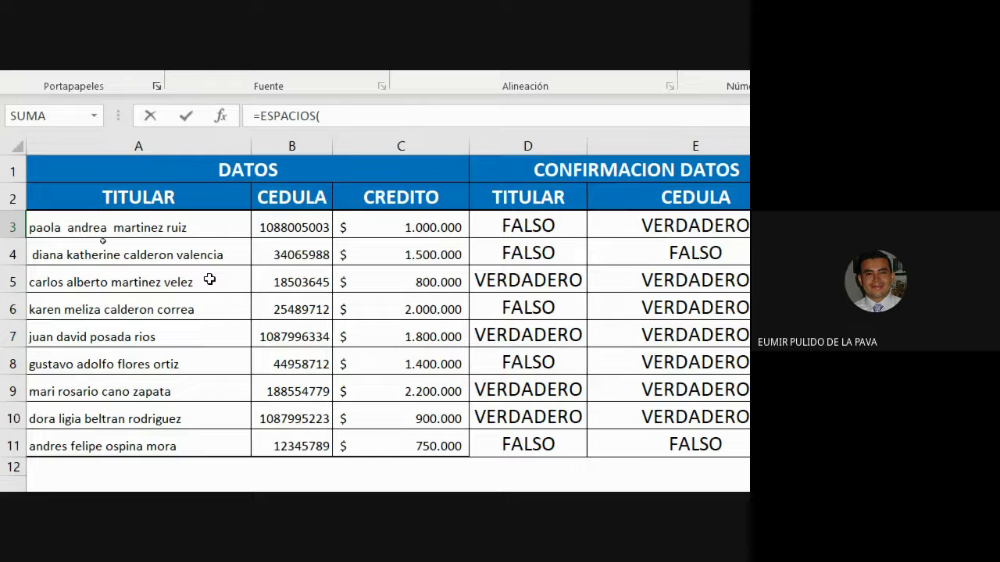
Step: Complete =ESPACIOS(A3) in J3 and fill it down to J11
click(165, 224)
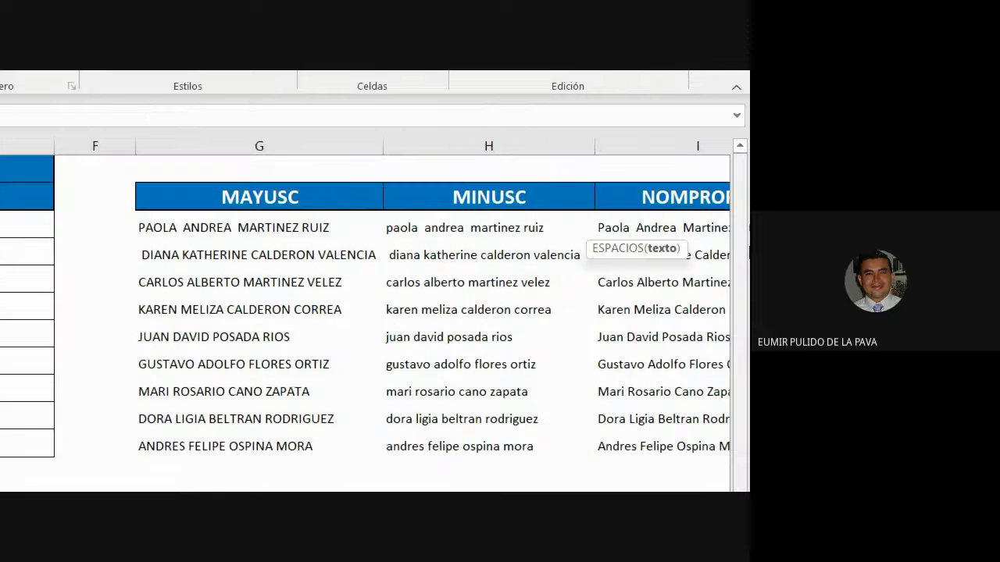
click(719, 412)
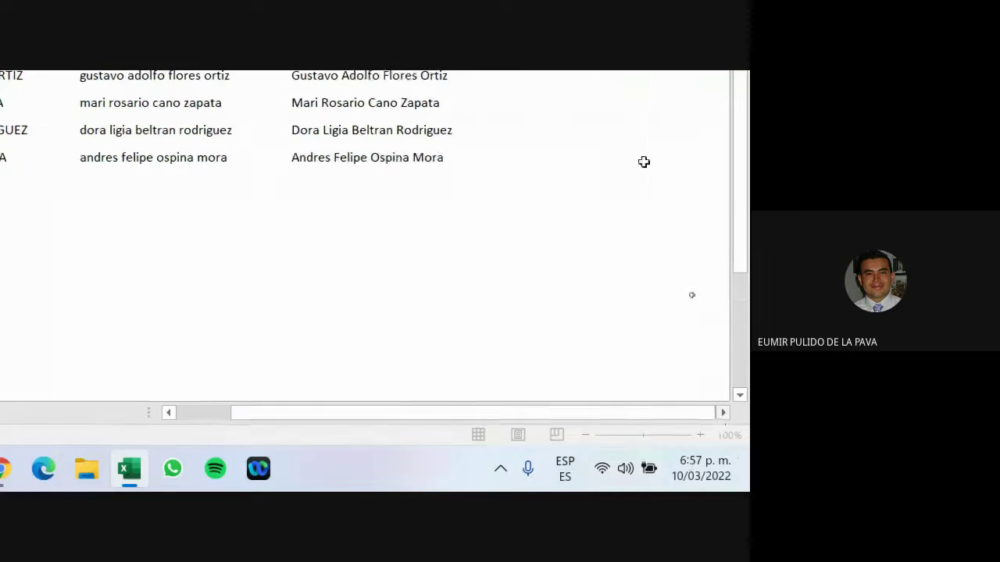
text())
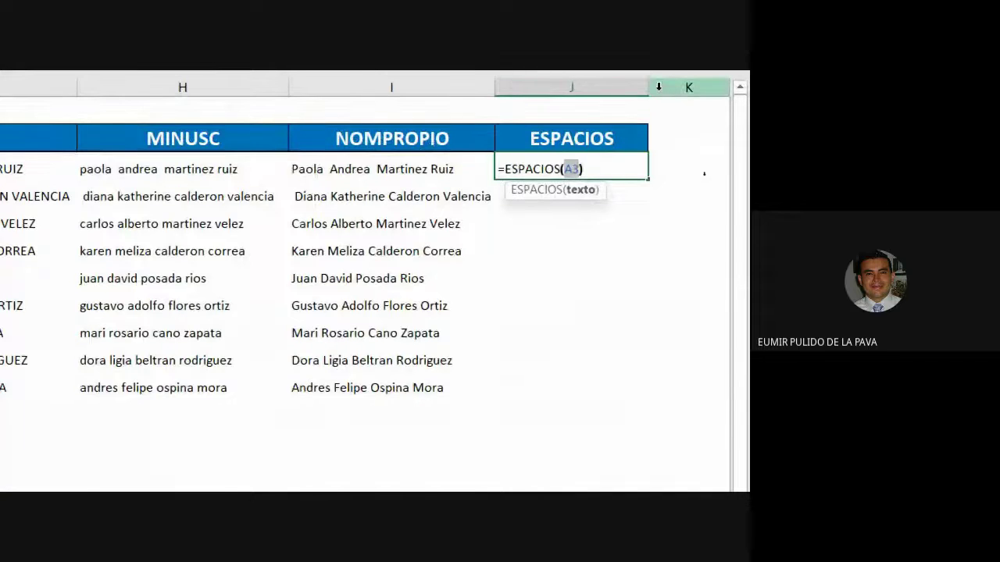
key(Return)
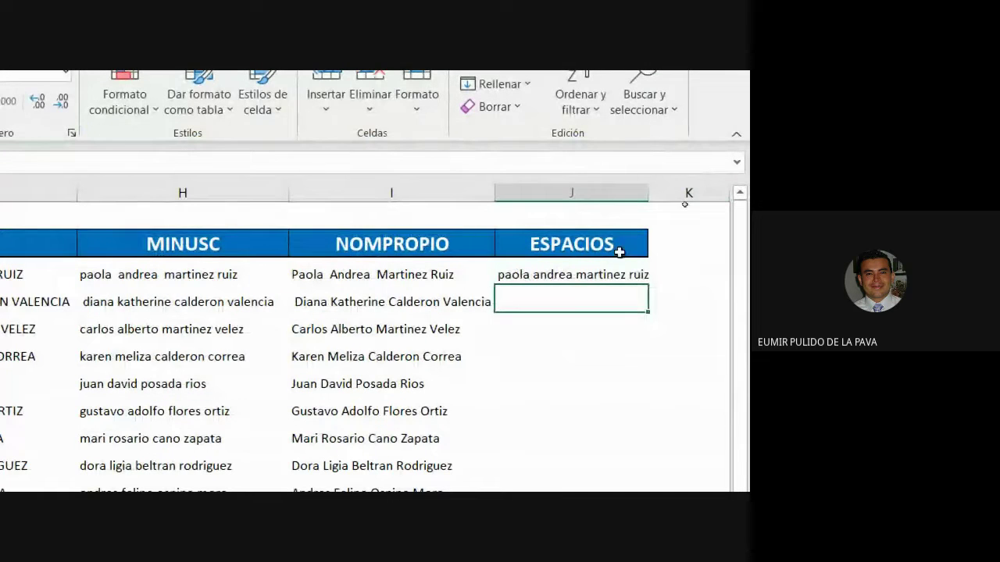
key(Up)
drag(645, 288, 617, 432)
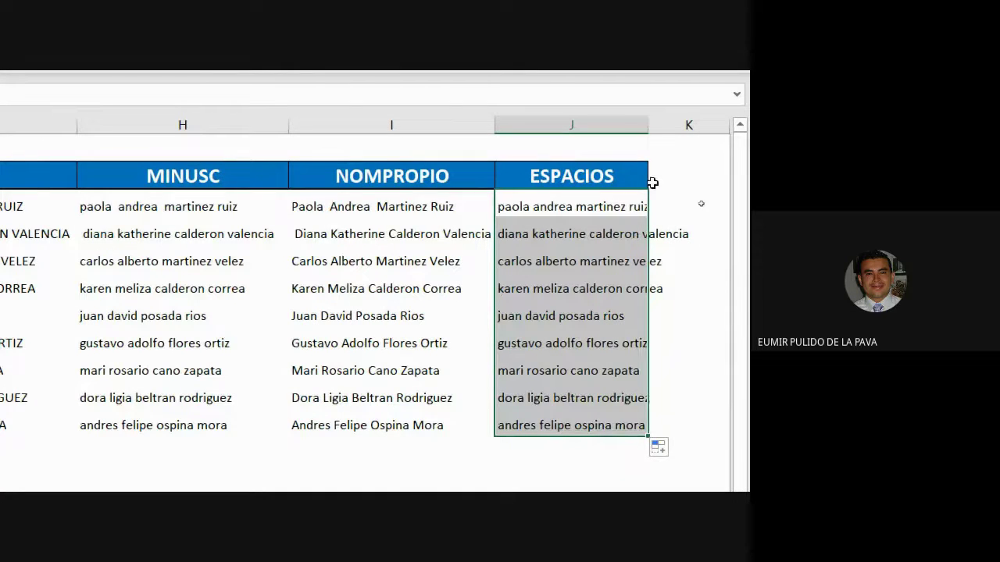
Step: Autofit column J so the full trimmed names show
drag(643, 125, 643, 125)
double_click(643, 125)
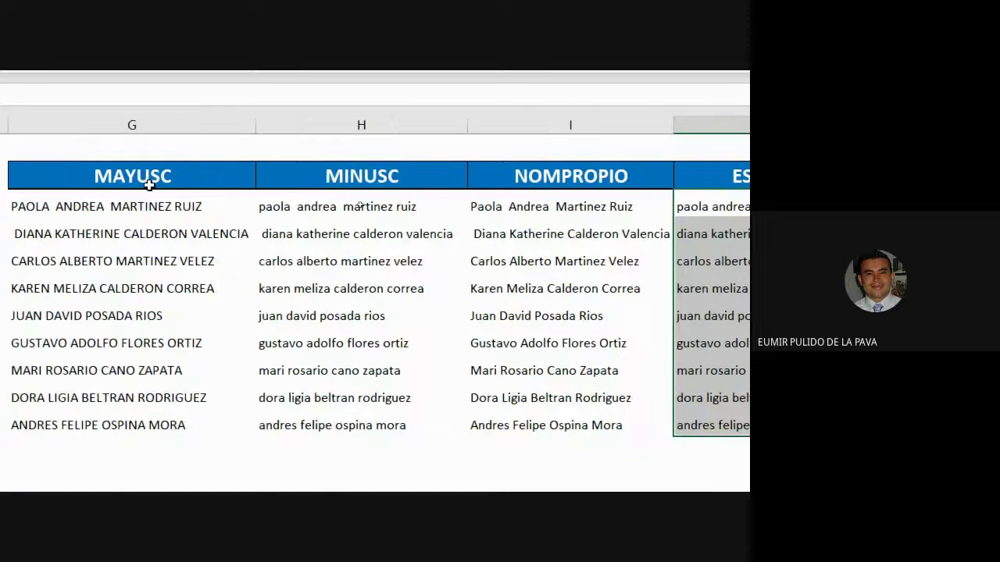
drag(148, 185, 547, 178)
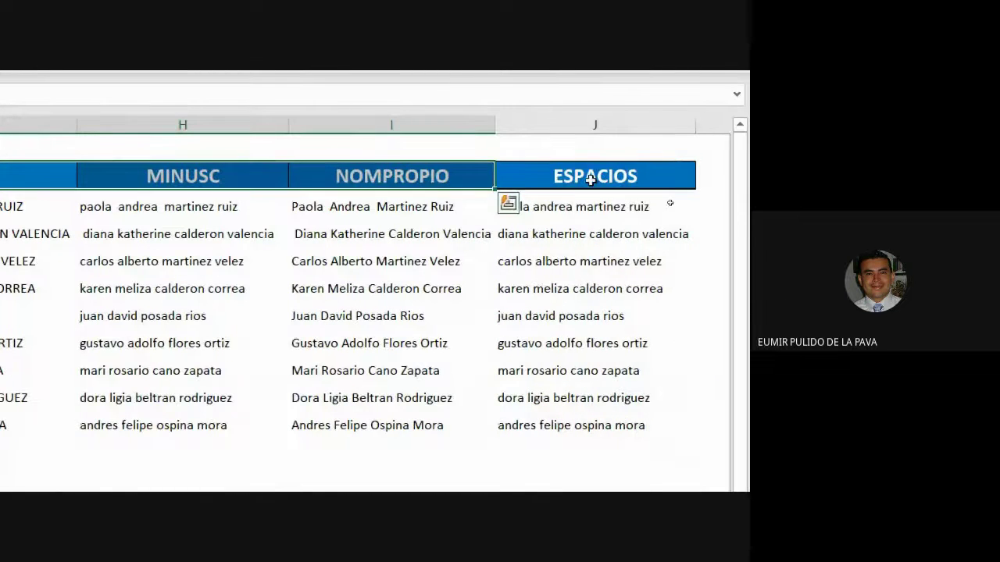
Step: Insert NOMPROPIO at the start of the J3 formula, magnifying the screen to 300%
double_click(578, 205)
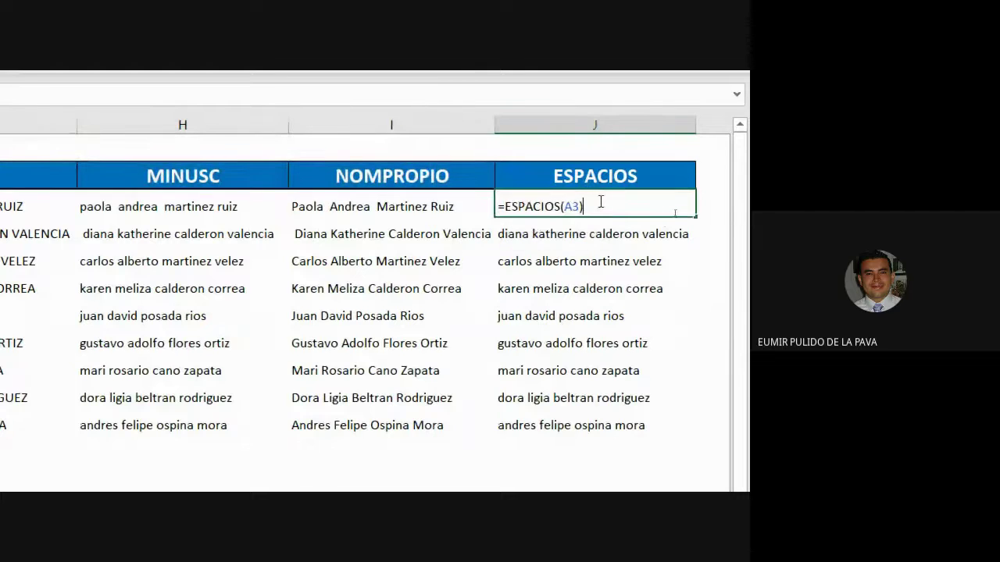
key(Return)
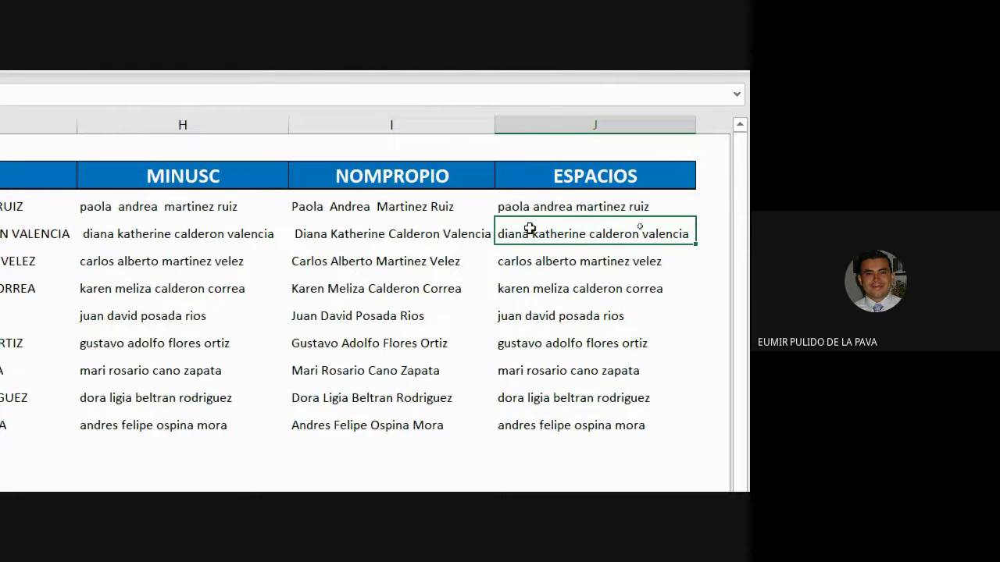
double_click(528, 206)
click(506, 208)
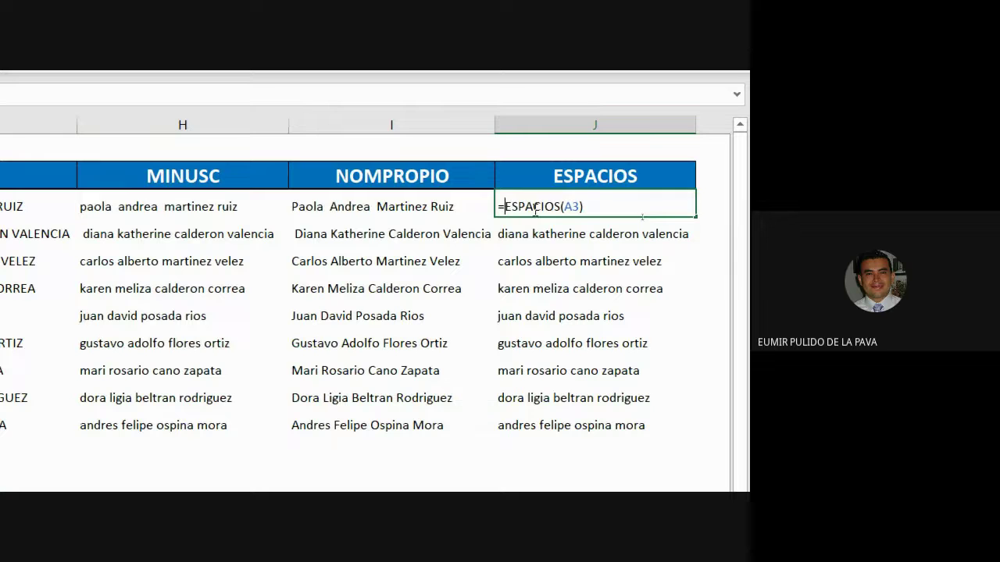
text(NO)
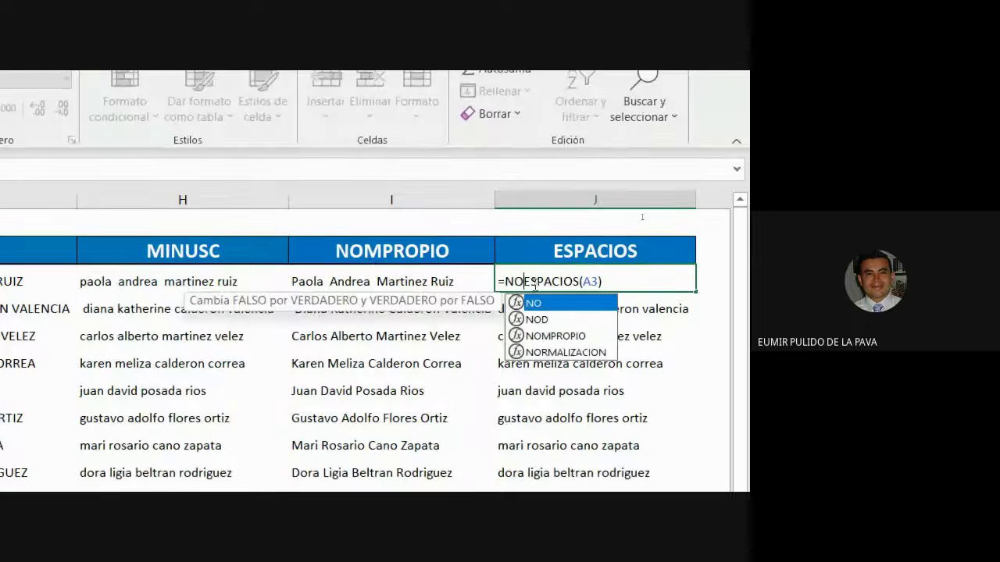
text(M)
key(Tab)
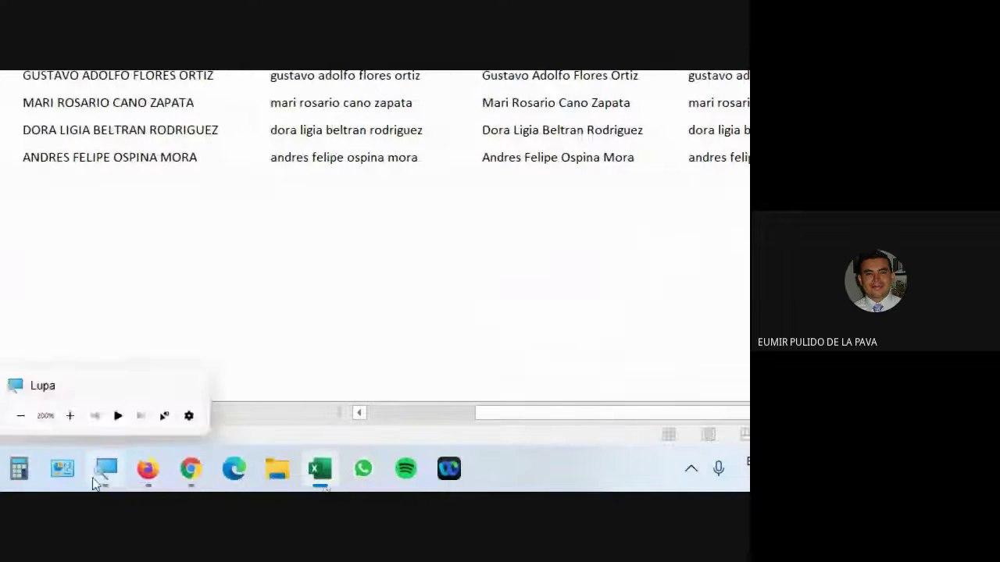
click(105, 469)
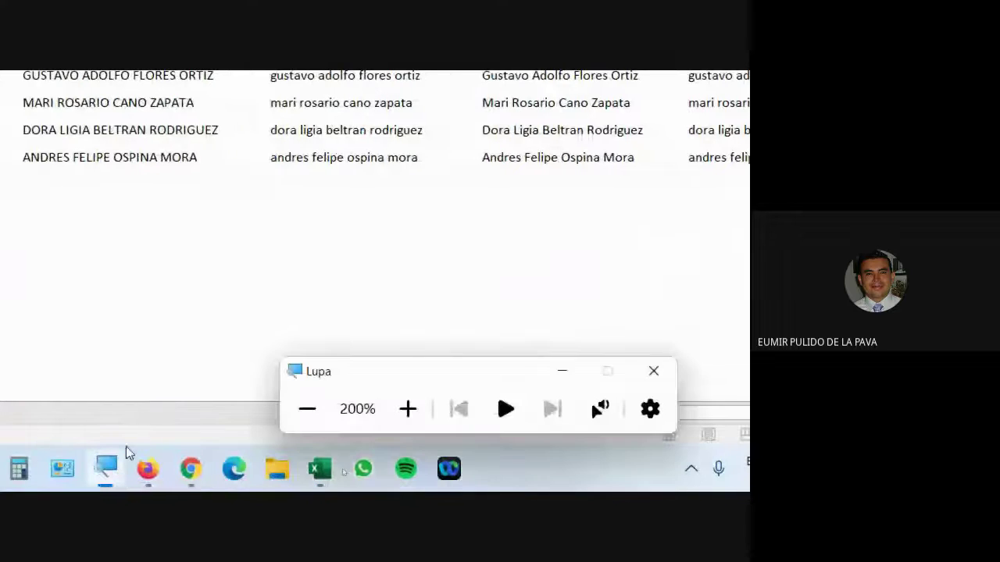
click(407, 409)
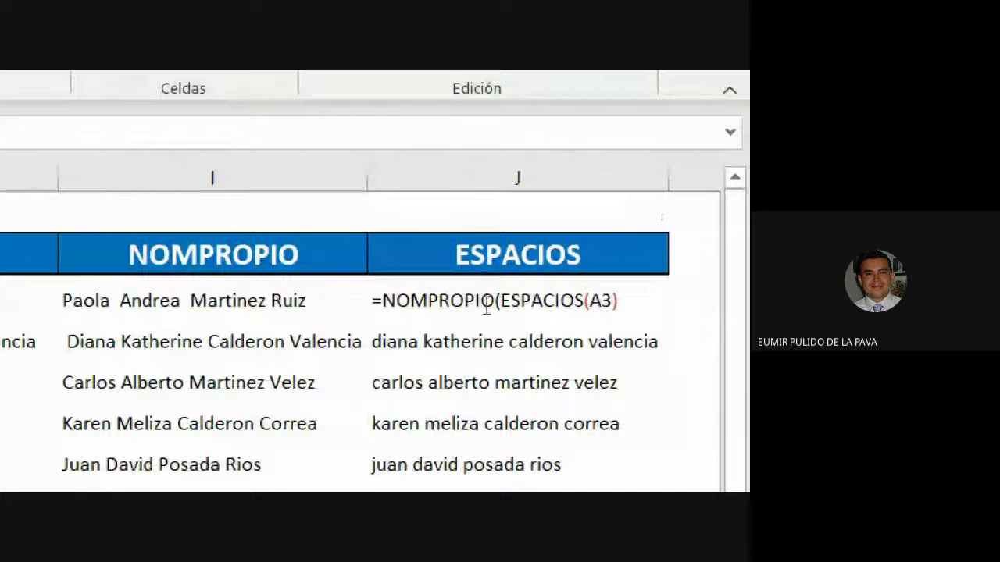
Step: Close the parenthesis so J3 reads =NOMPROPIO(ESPACIOS(A3)) and commit it
double_click(486, 306)
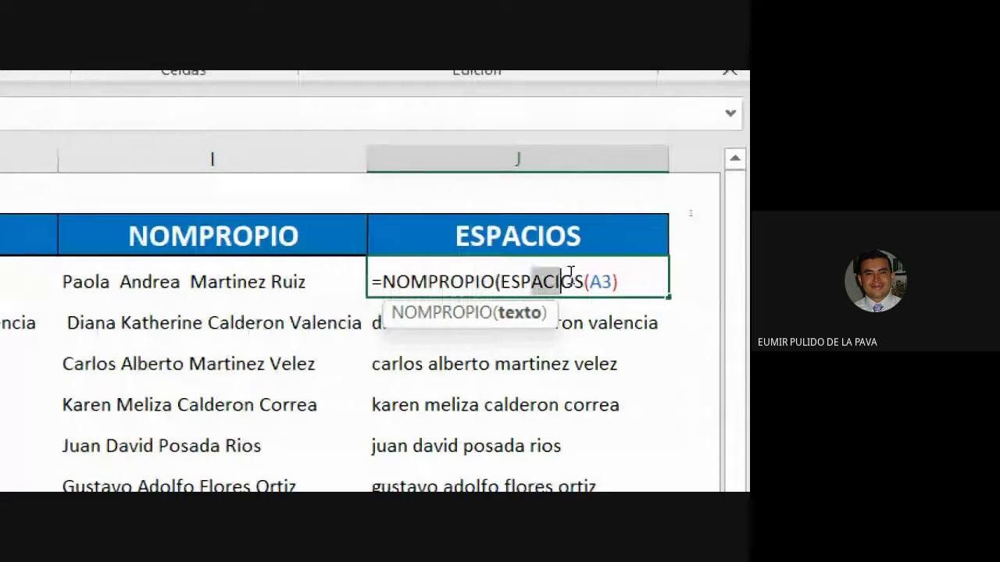
click(590, 281)
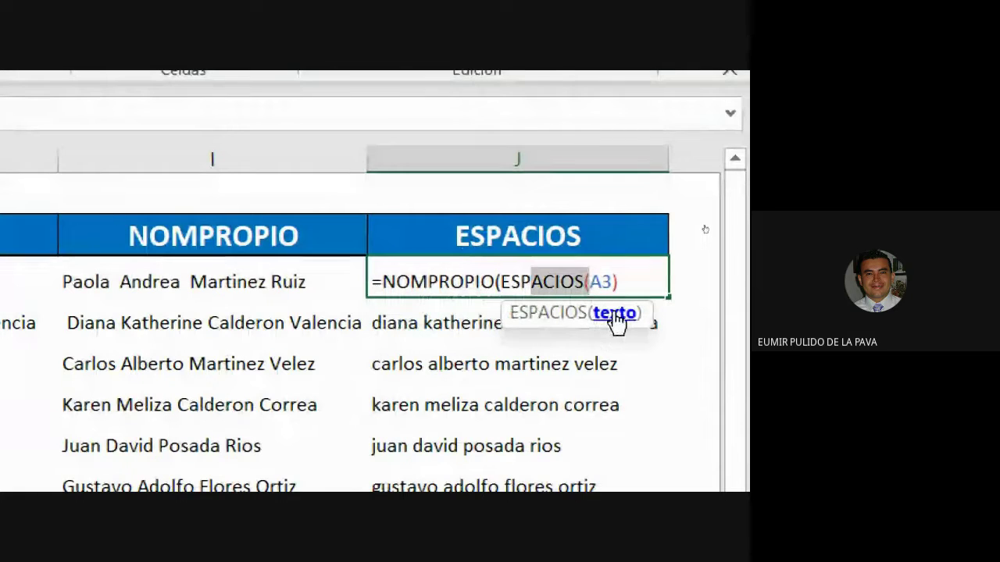
click(635, 281)
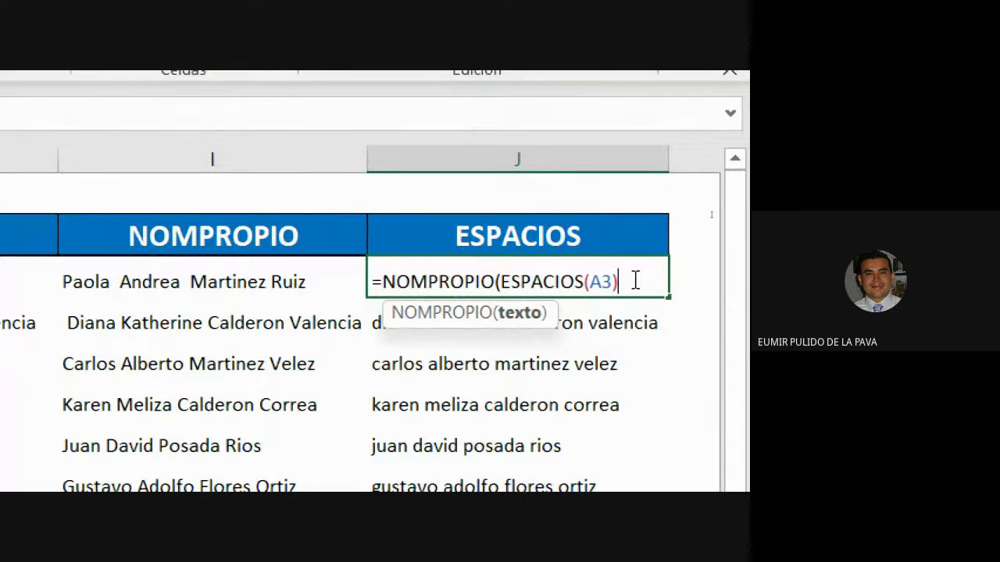
text())
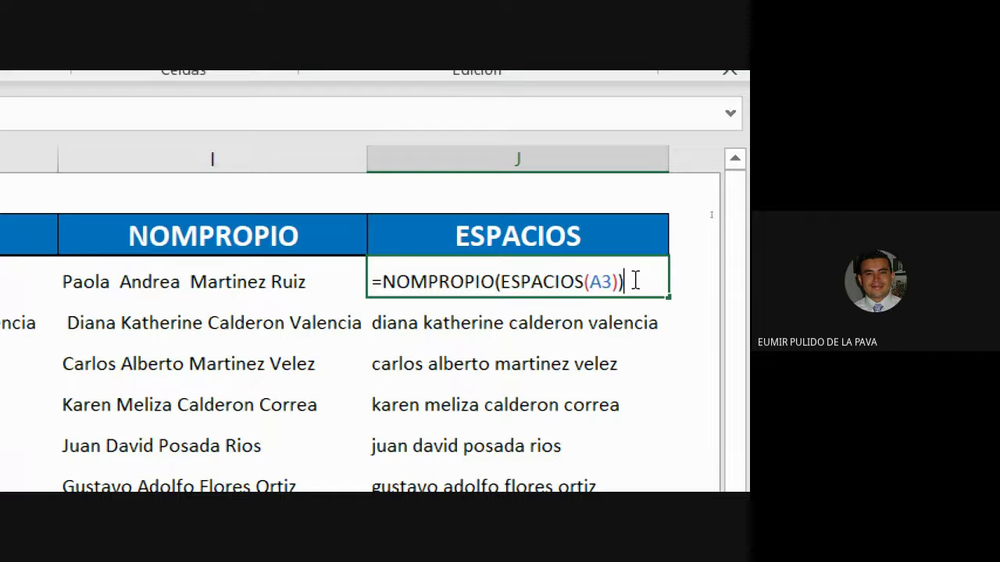
key(Return)
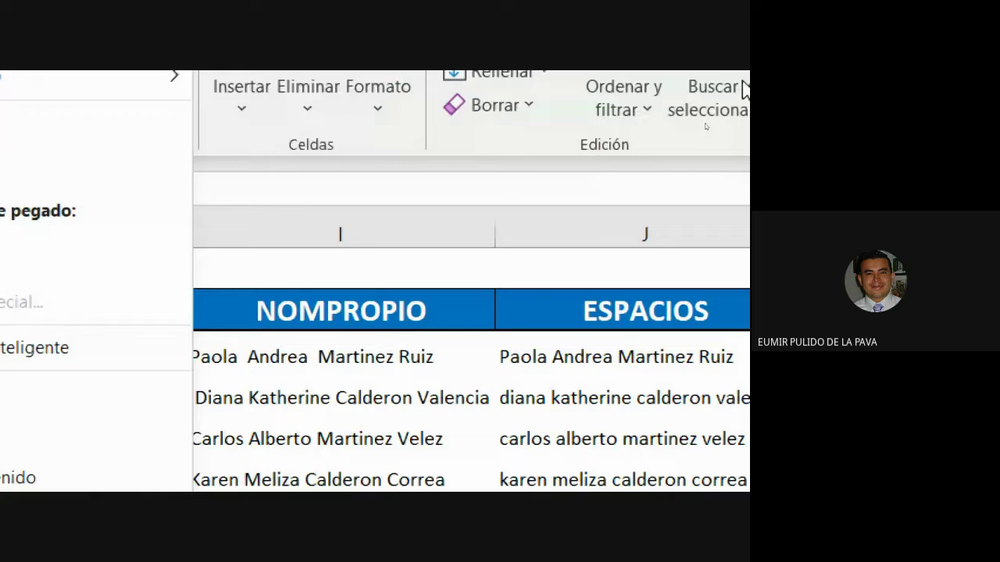
click(643, 160)
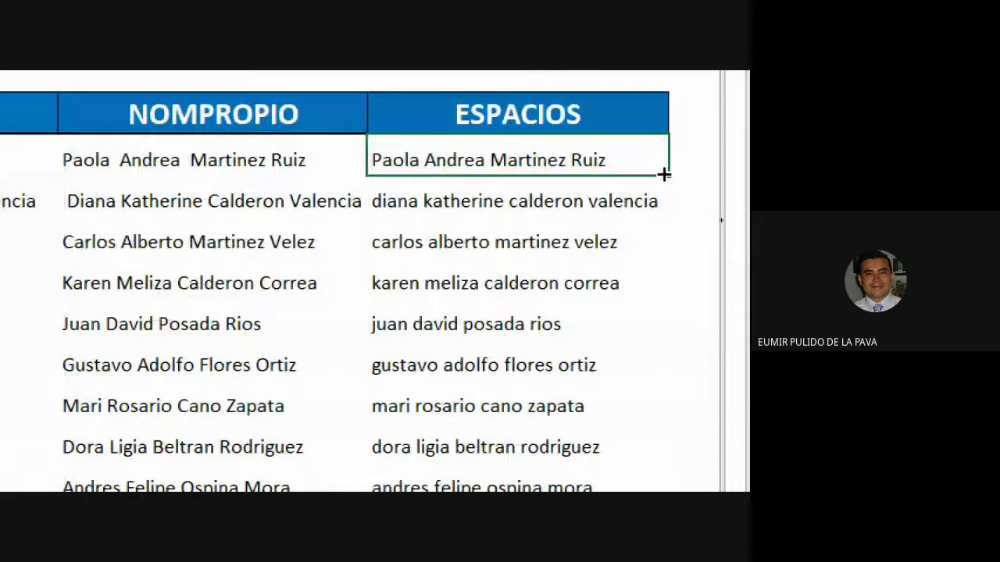
Step: Fill the proper-case formula to J11, then change J3 to =MAYUSC(ESPACIOS(A3))
drag(663, 175, 660, 412)
scroll(660, 412, up, 1)
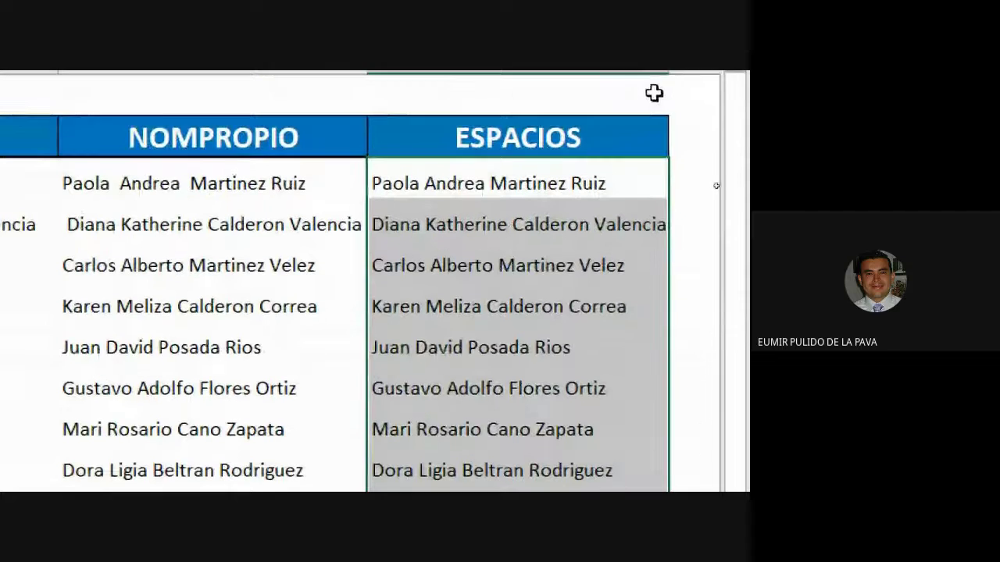
click(467, 176)
double_click(466, 178)
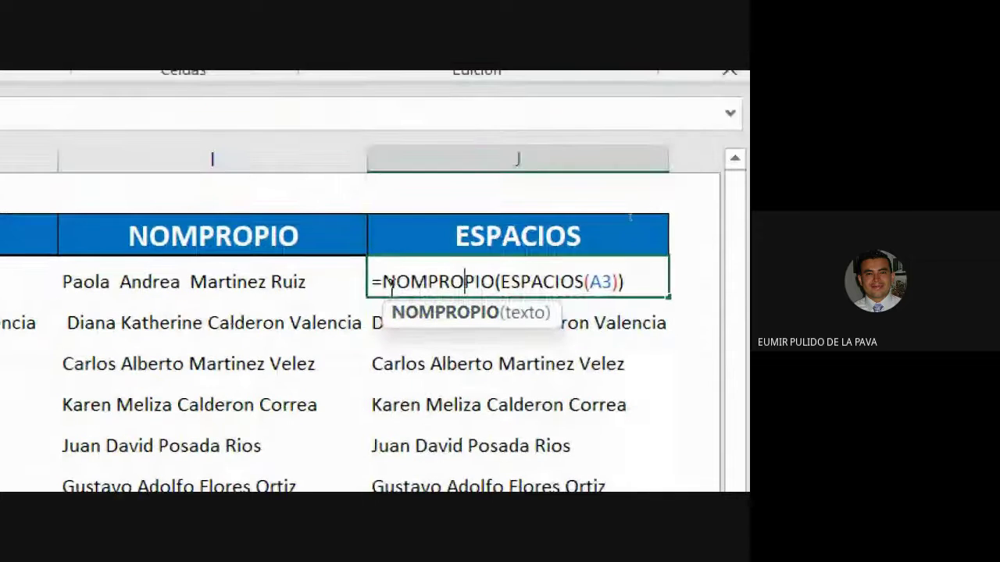
drag(389, 284, 495, 281)
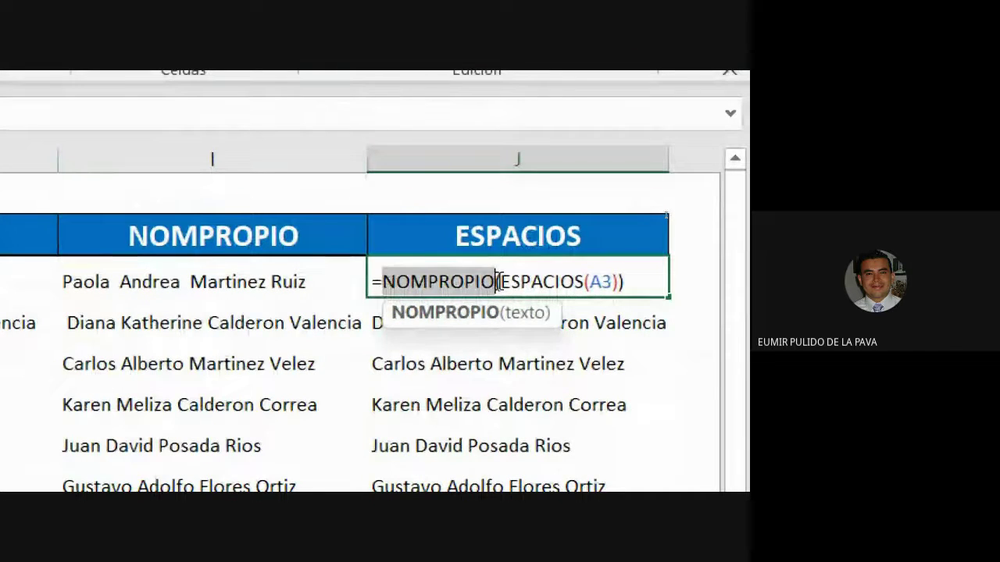
text(MAYUSC)
key(Return)
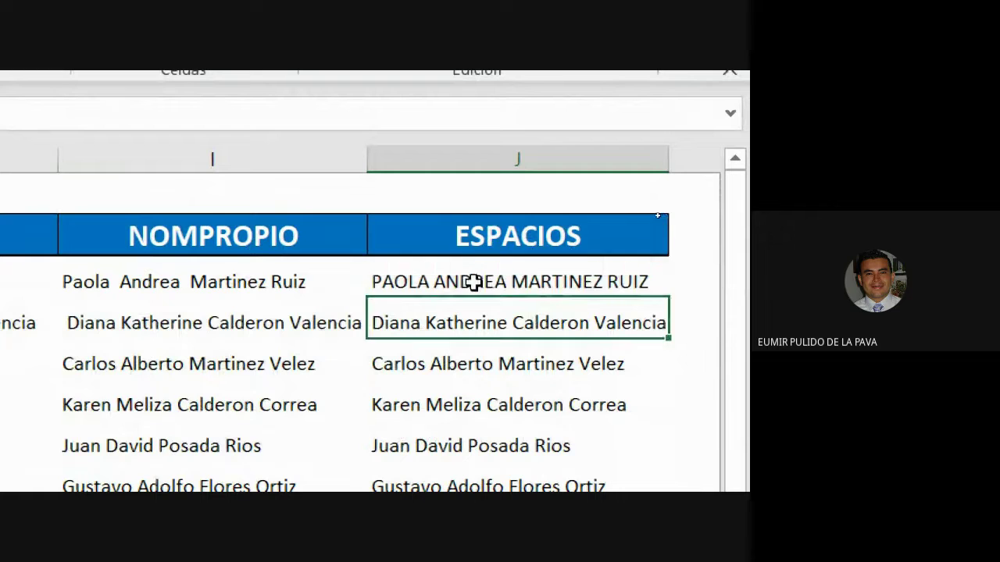
Step: Fill the uppercase formula down to J11, autofit column J and copy the names
click(473, 283)
drag(669, 299, 622, 402)
scroll(665, 117, up, 1)
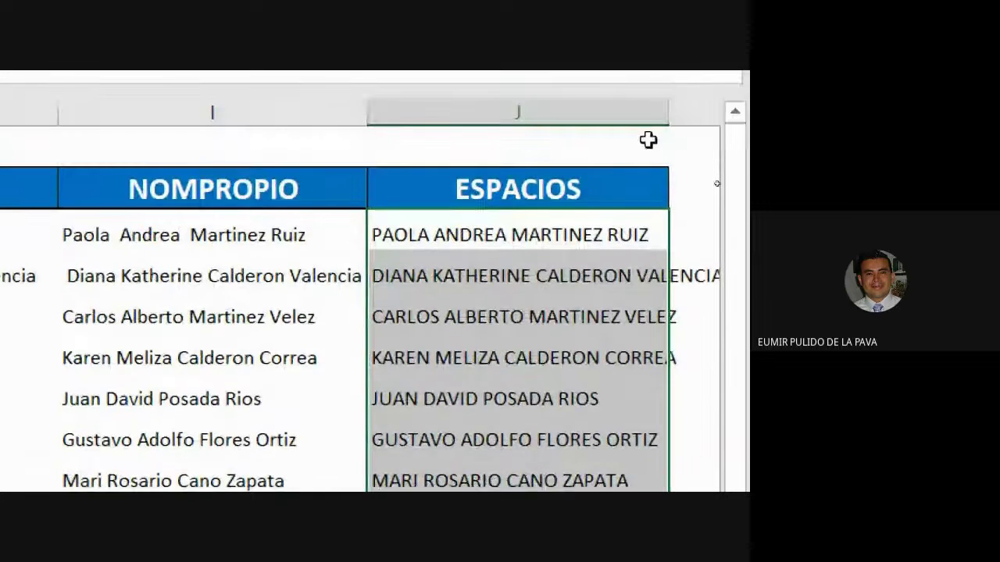
double_click(669, 112)
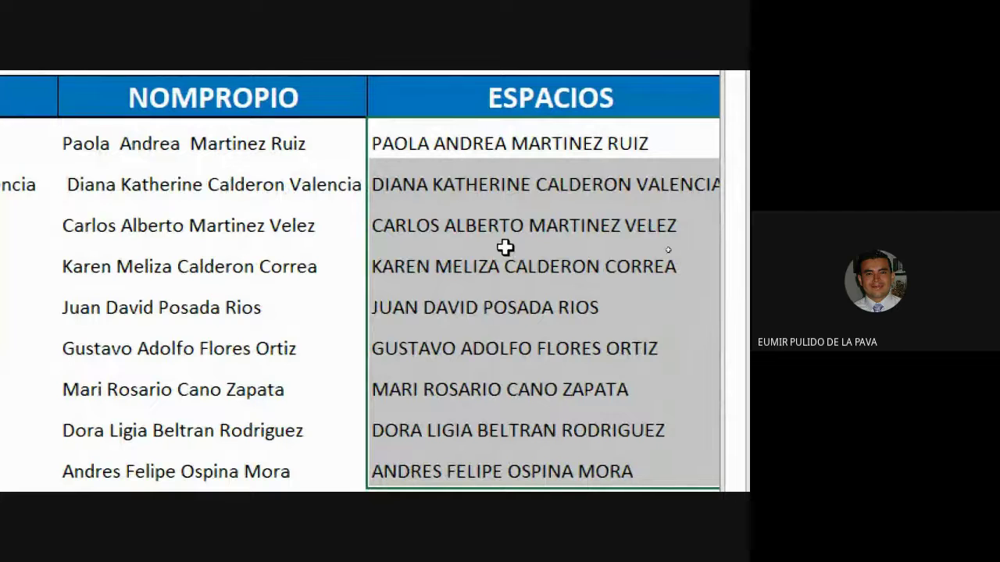
key(ctrl+c)
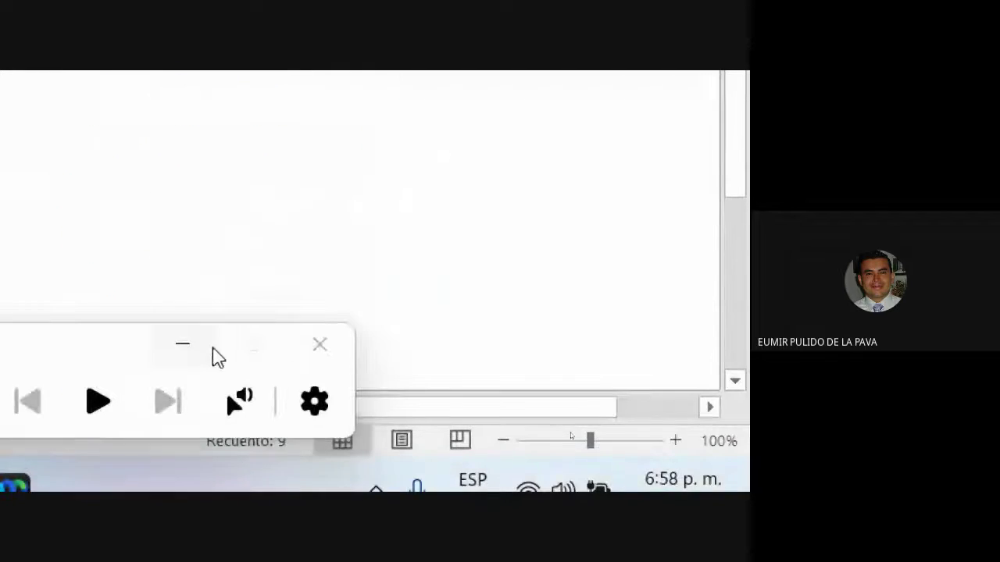
Step: Paste the cleaned names as values over the TITULAR column starting at A3
drag(391, 414, 89, 418)
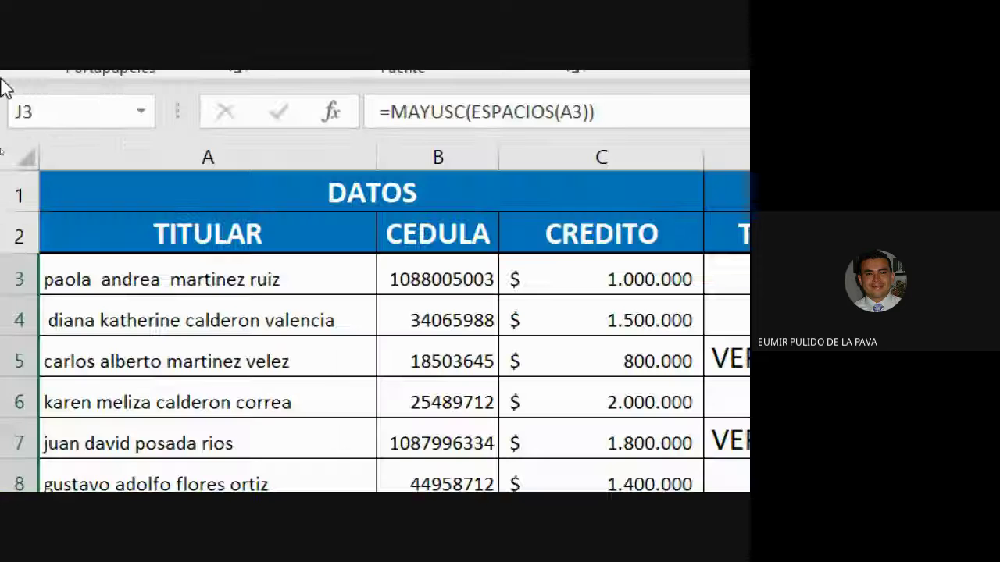
click(133, 284)
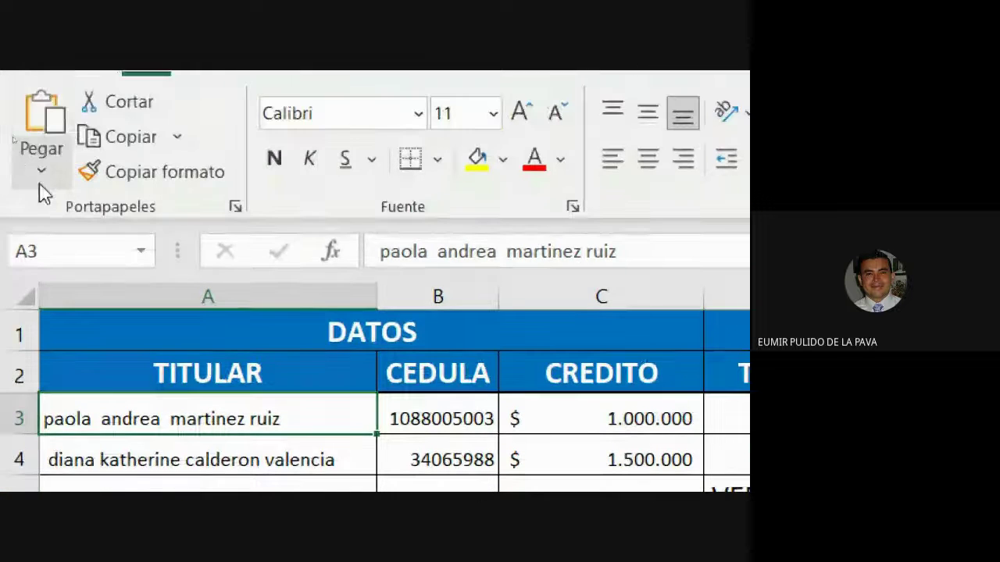
click(40, 187)
click(134, 275)
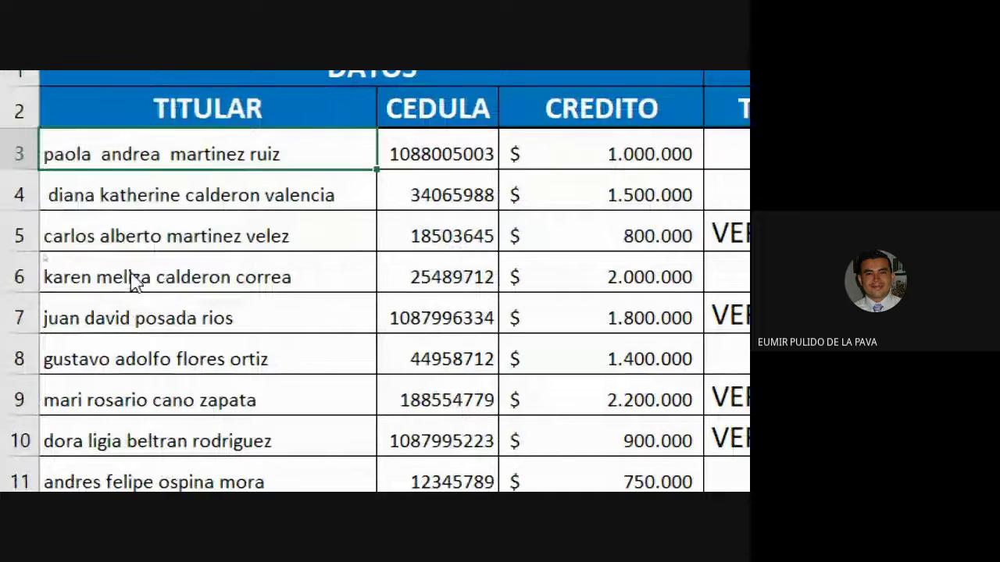
click(466, 205)
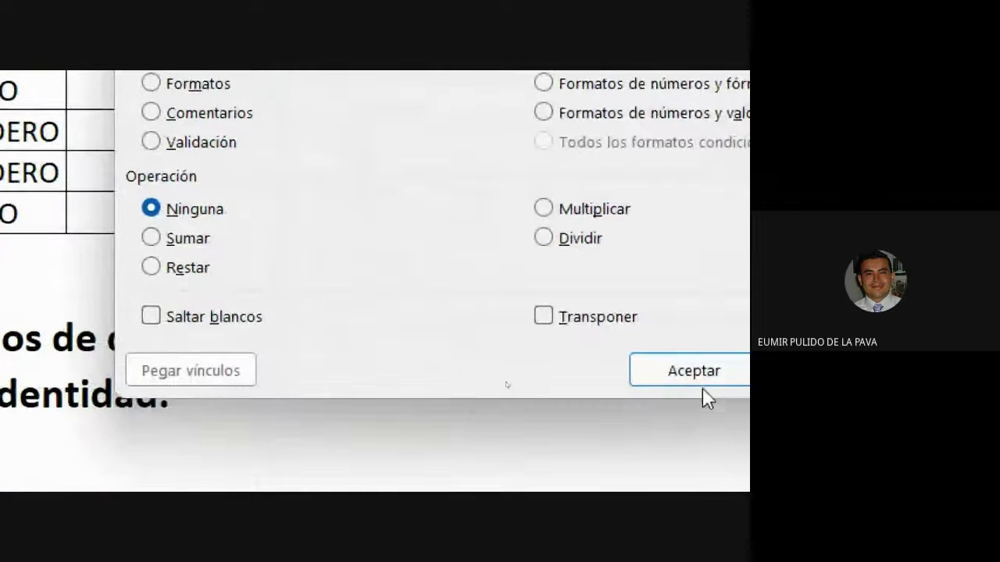
click(707, 370)
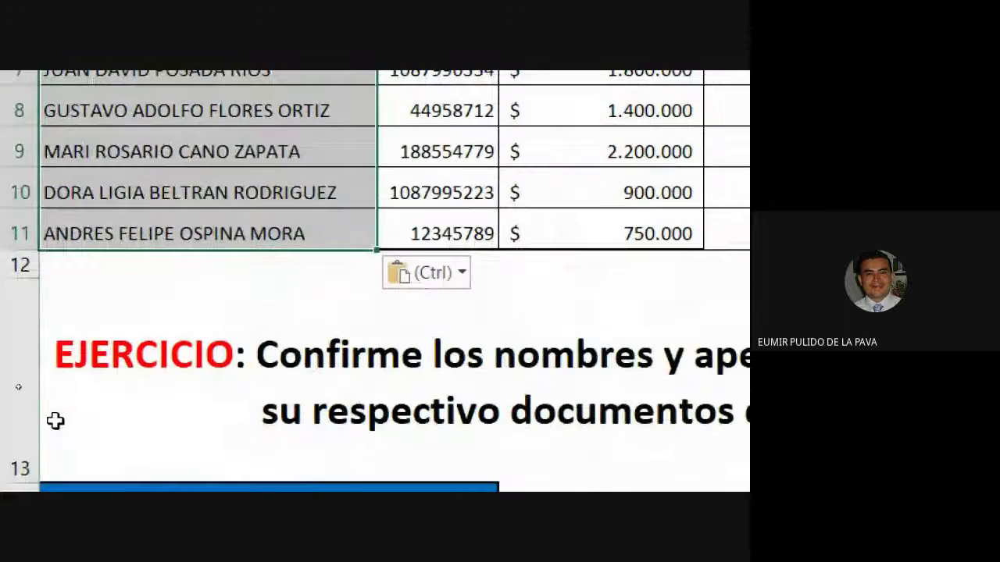
Step: Paste the uppercase names as values into A15 of the confirmation table
click(113, 295)
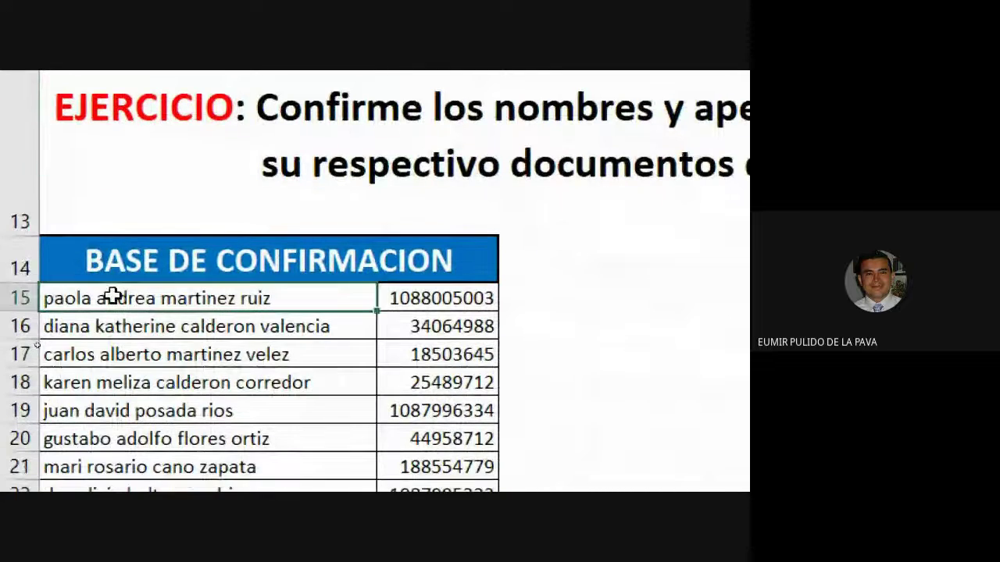
key(ctrl+alt+v)
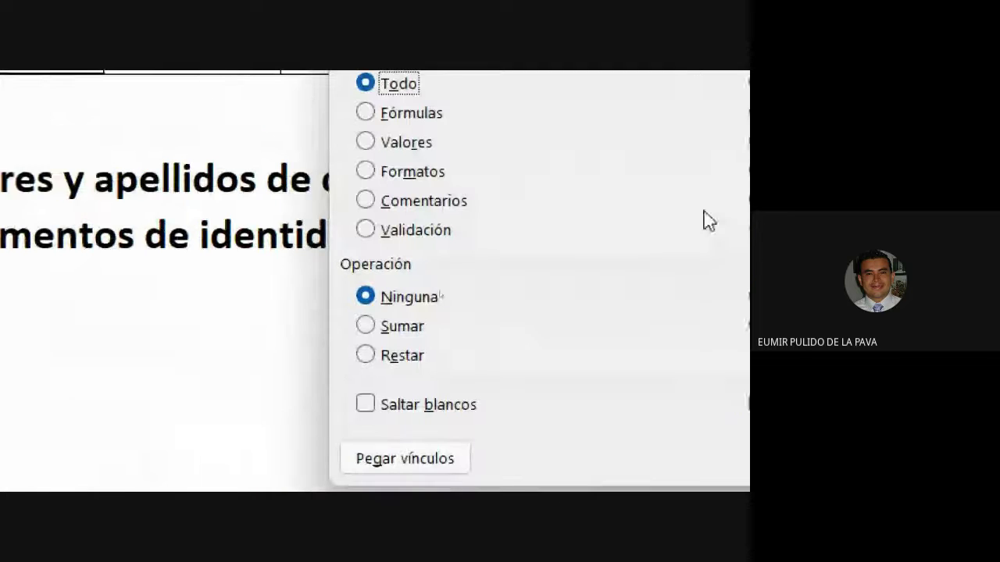
click(414, 145)
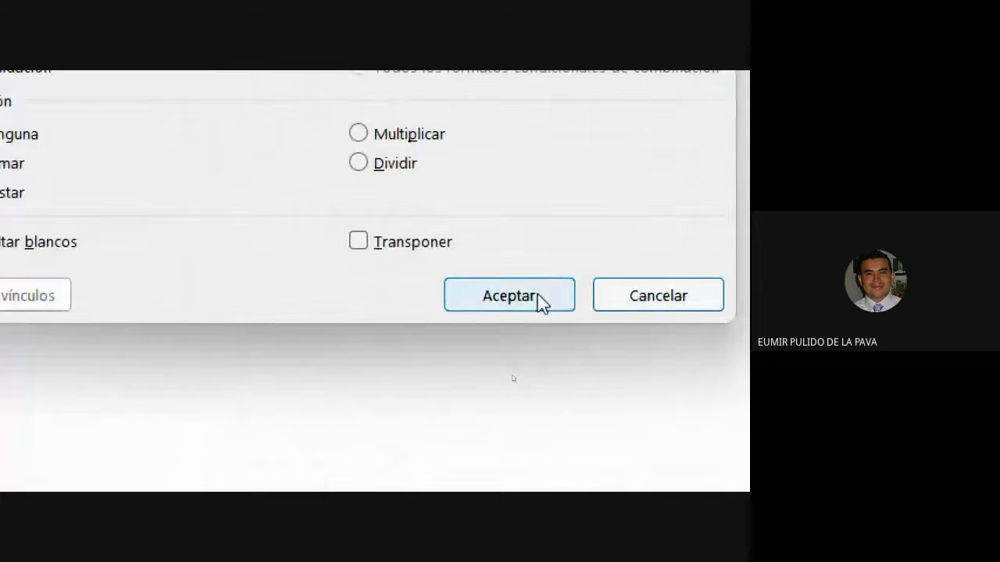
click(734, 294)
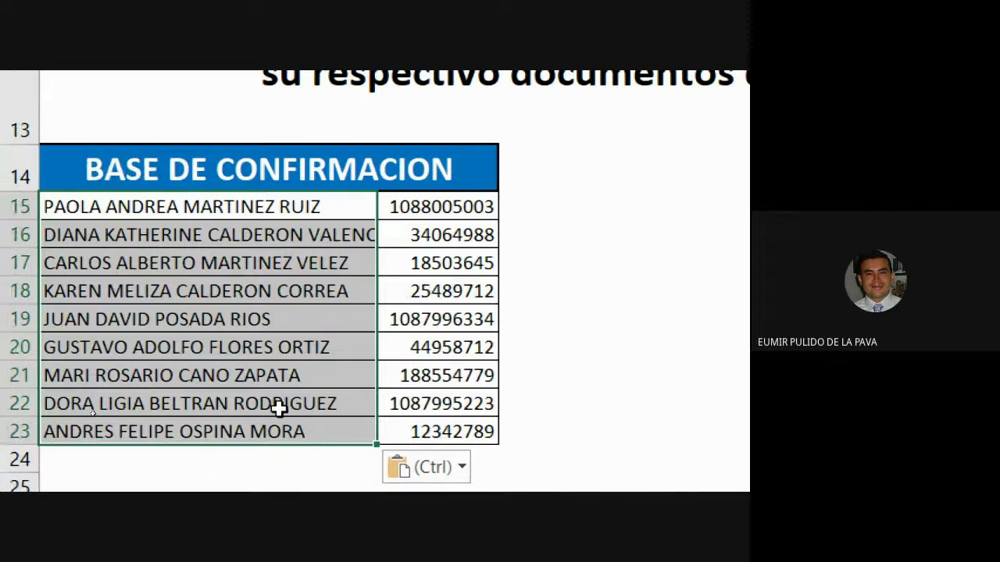
scroll(279, 410, up, 3)
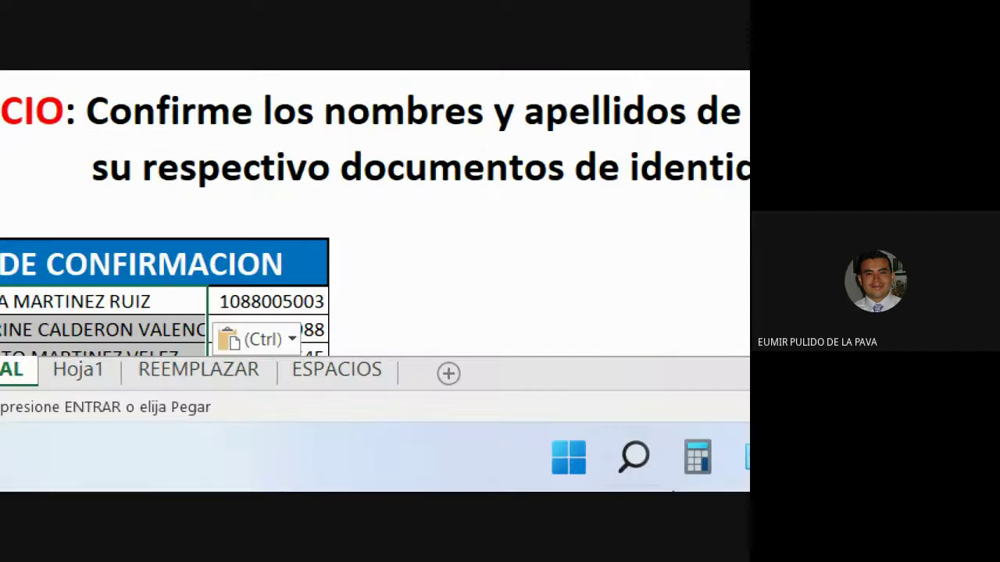
click(676, 461)
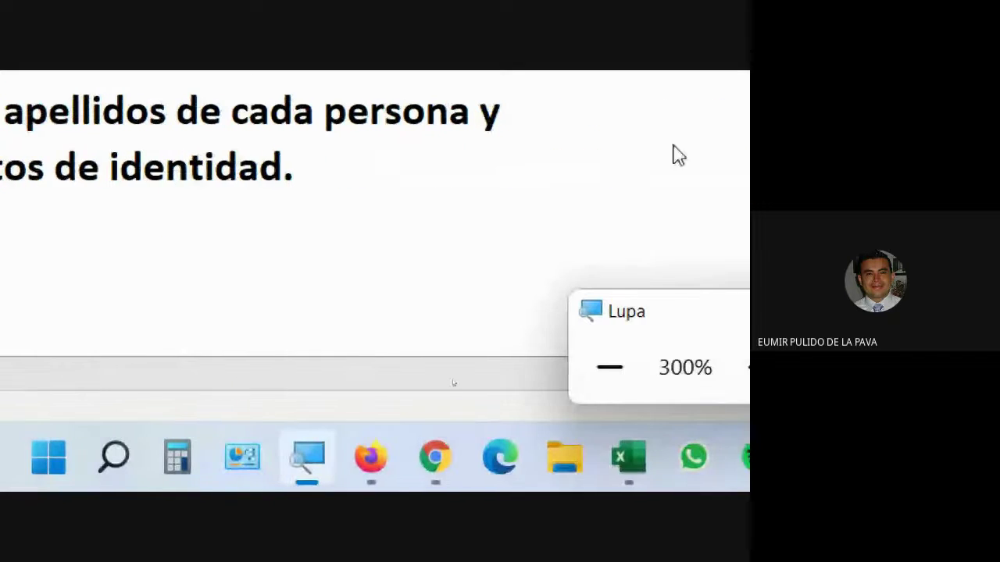
click(610, 366)
click(609, 366)
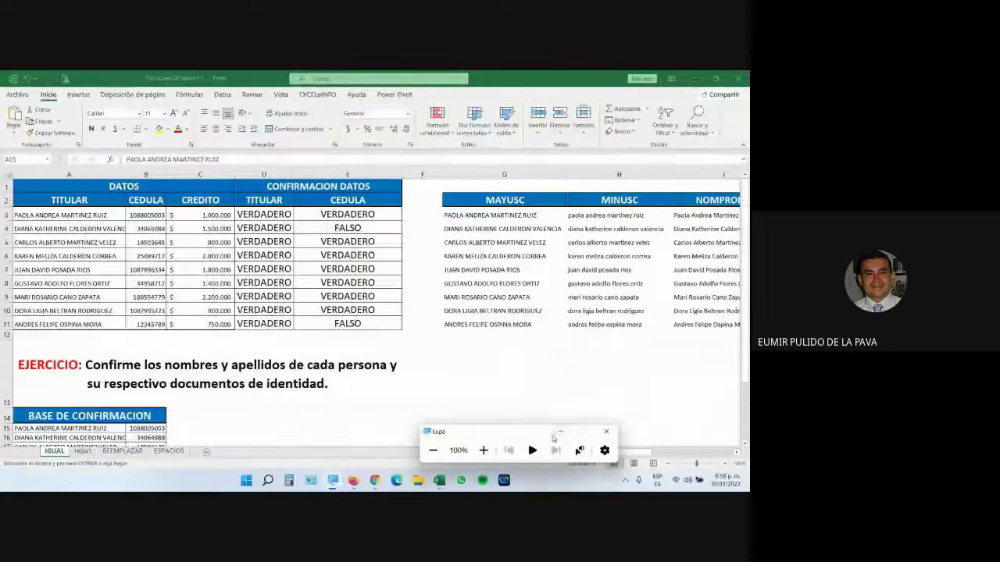
click(560, 432)
Step: Check the Google Meet call and chat, then switch back to the Excel workbook
mouse_move(375, 479)
click(336, 442)
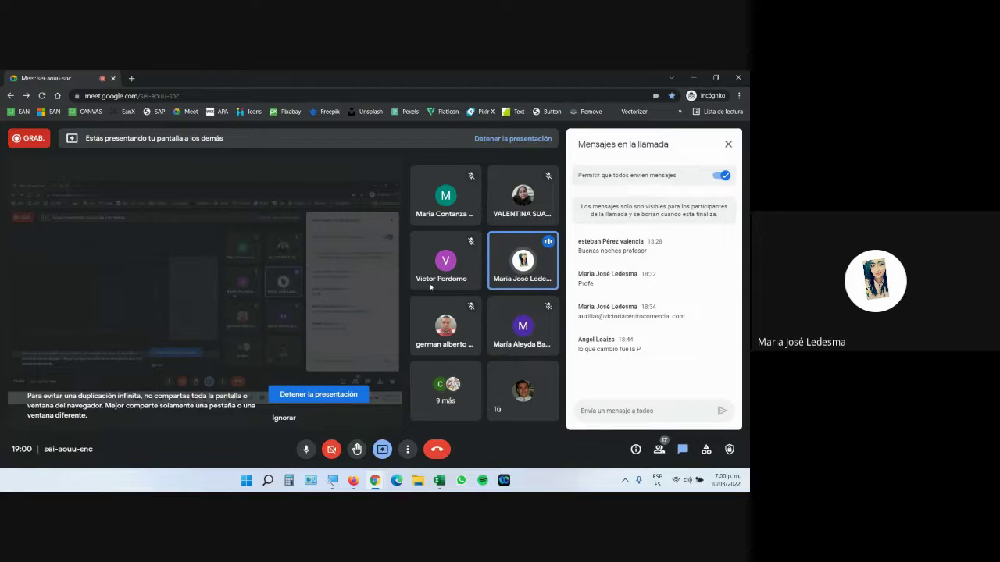
key(alt+Tab)
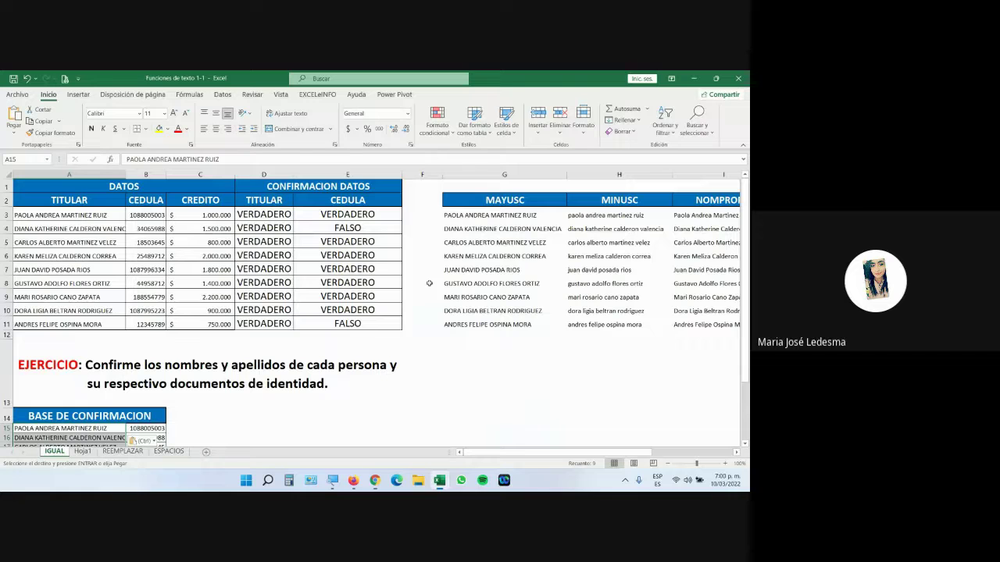
Step: Format the CEDULA cells B3:B11 with the Texto number format
click(157, 217)
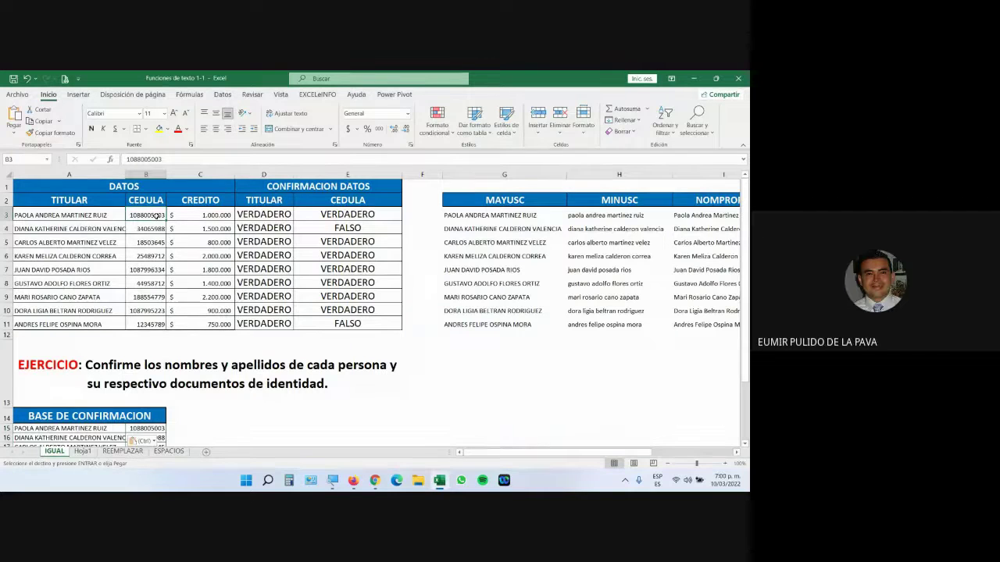
drag(154, 213, 153, 322)
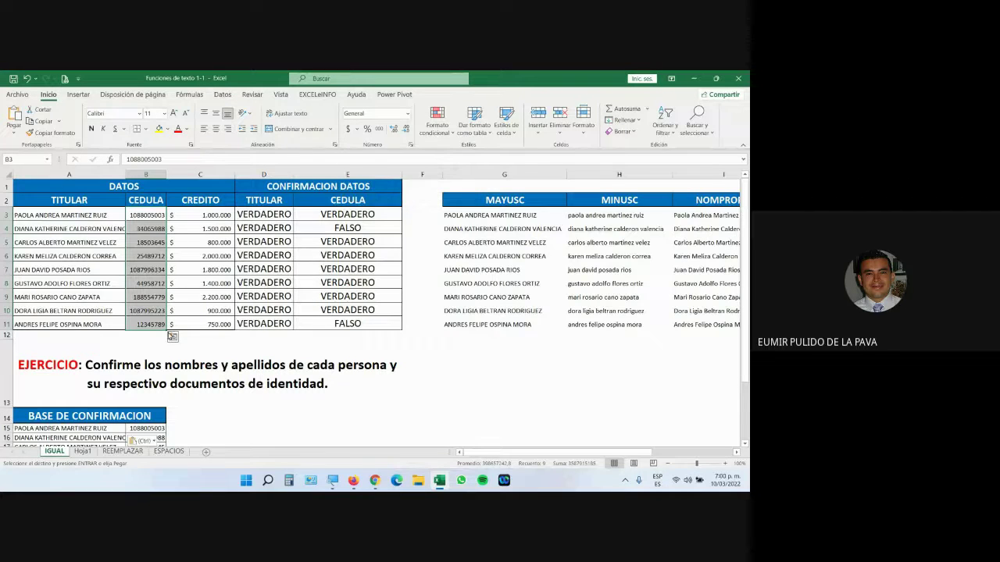
click(407, 113)
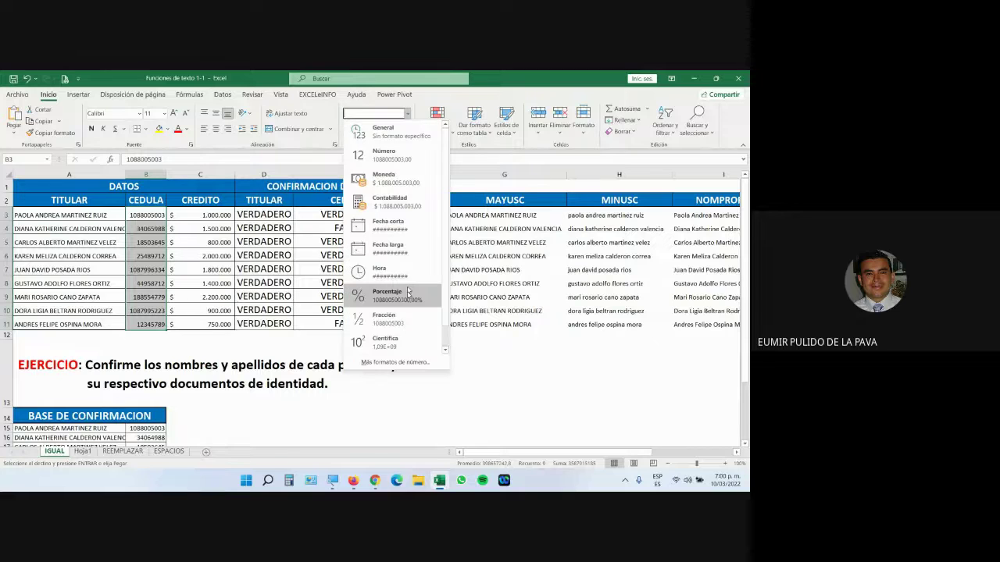
scroll(406, 277, down, 1)
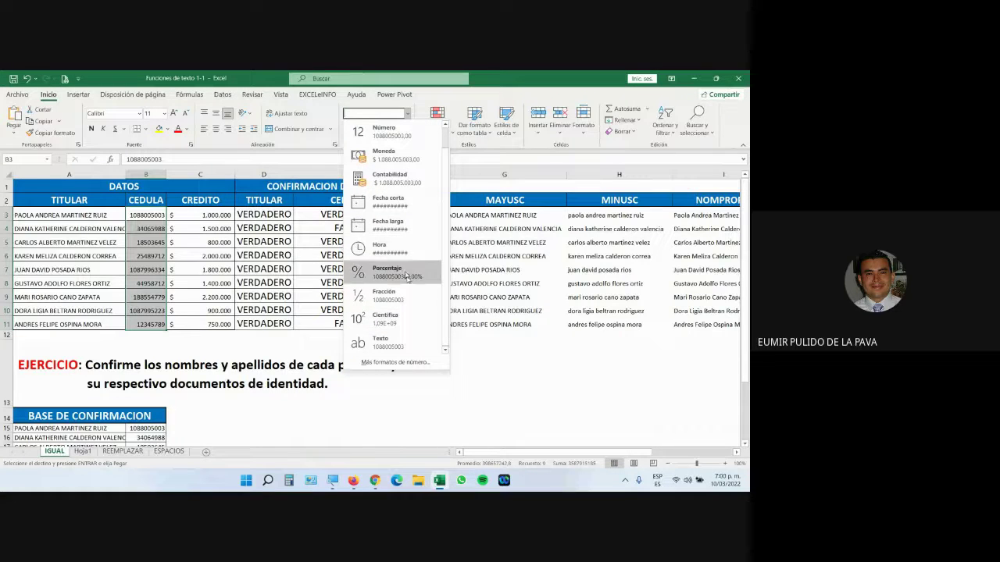
click(396, 346)
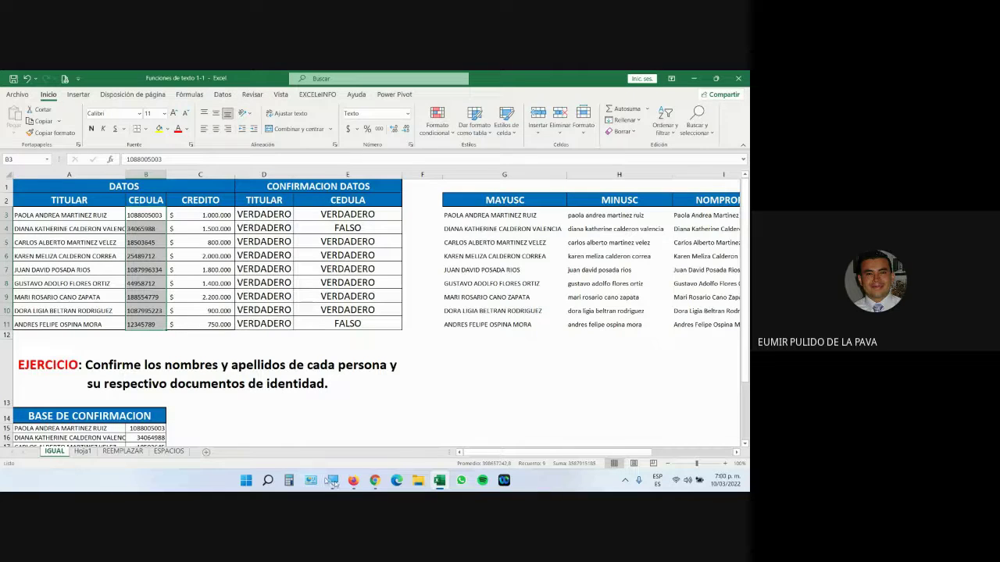
click(332, 480)
click(484, 450)
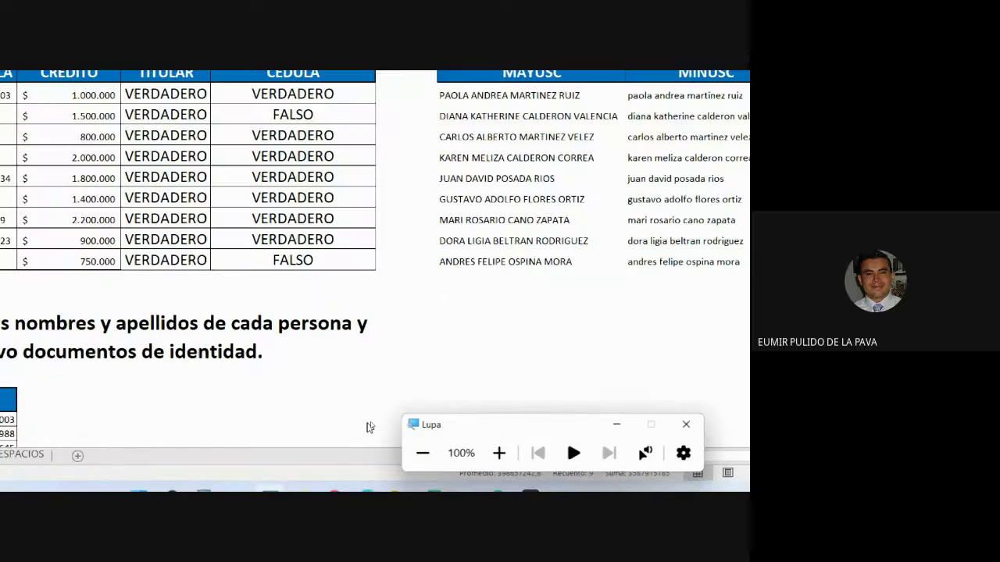
key(super+plus)
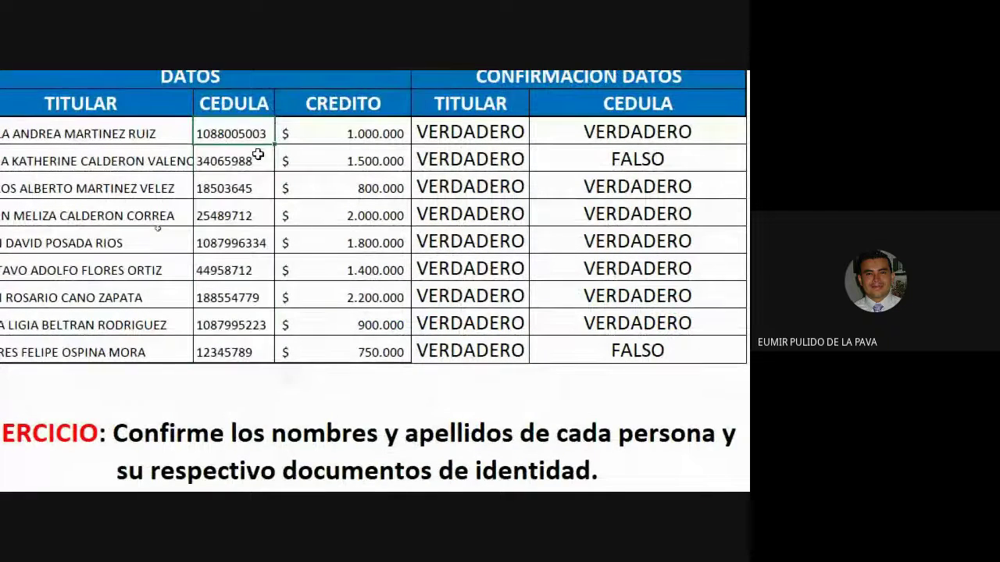
drag(253, 137, 240, 347)
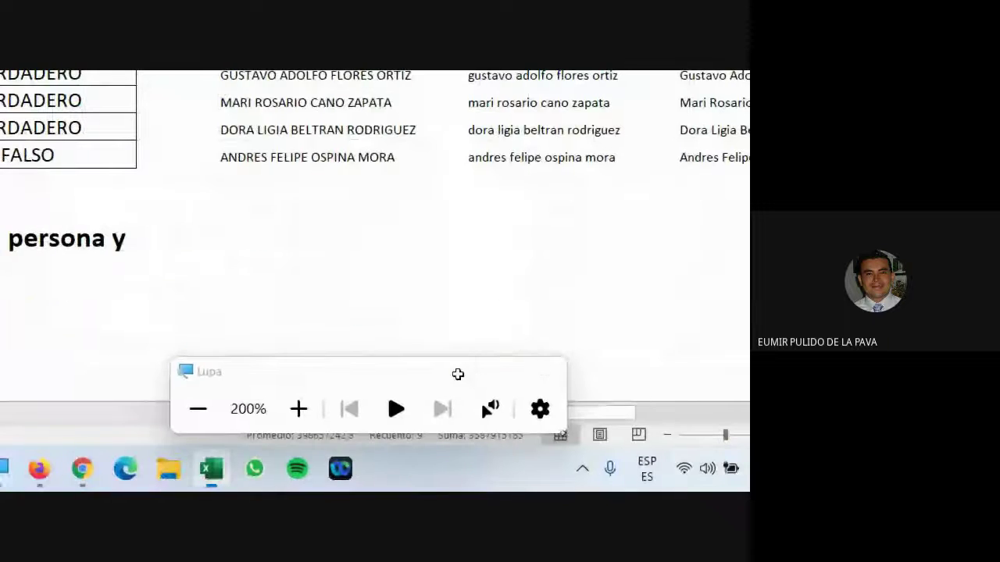
click(455, 371)
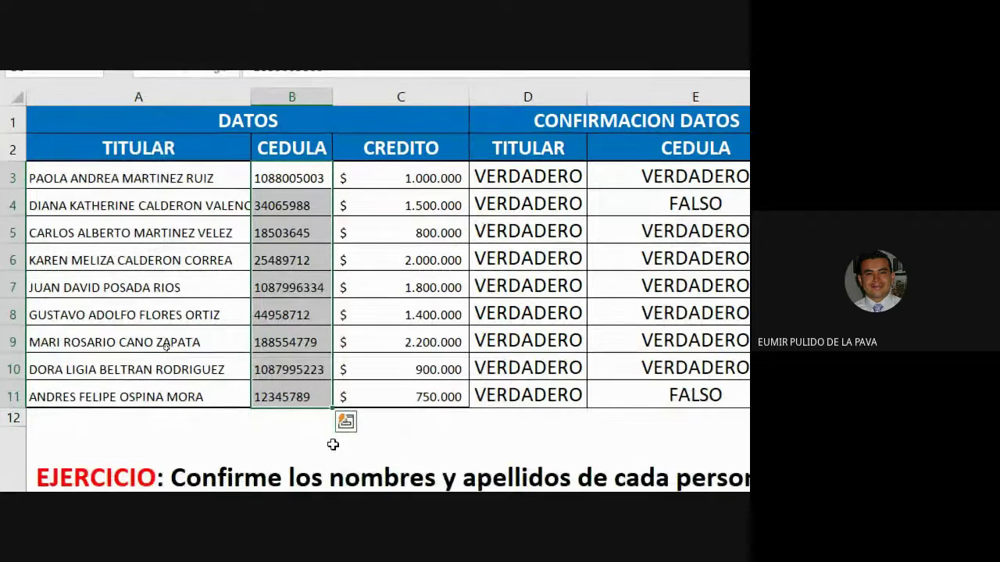
drag(414, 204, 417, 395)
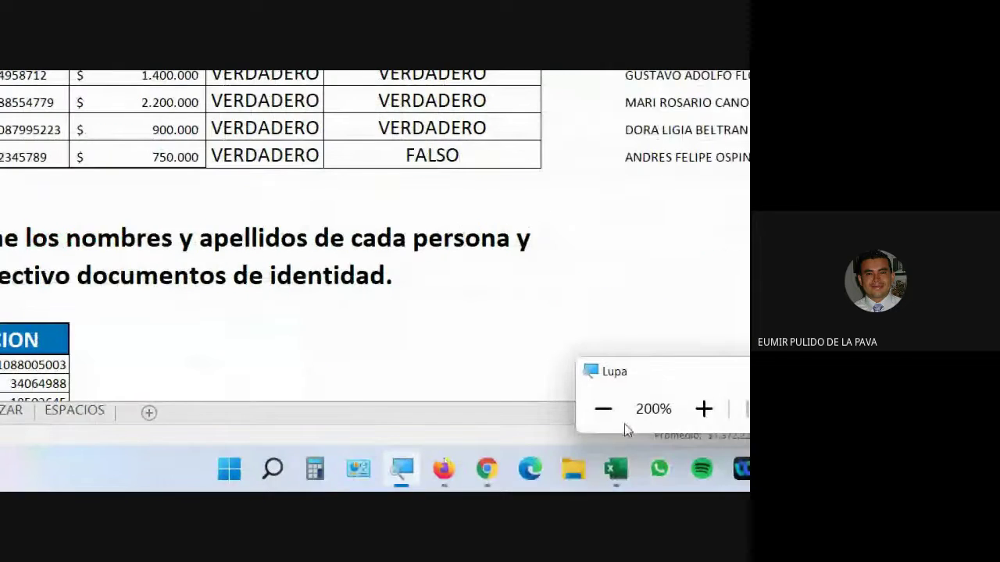
click(601, 410)
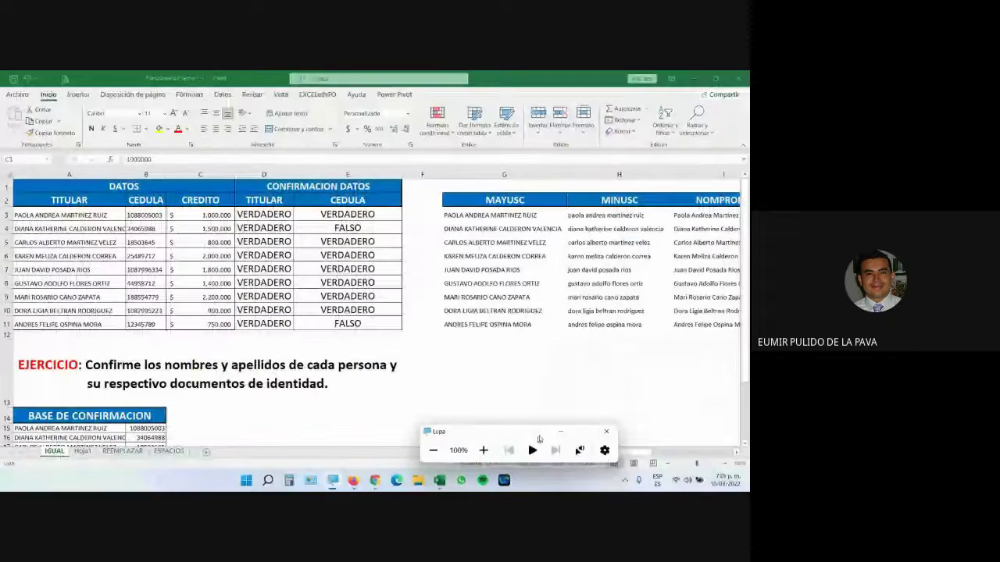
Step: Return from the video call to Excel and show the REEMPLAZAR sheet
click(374, 479)
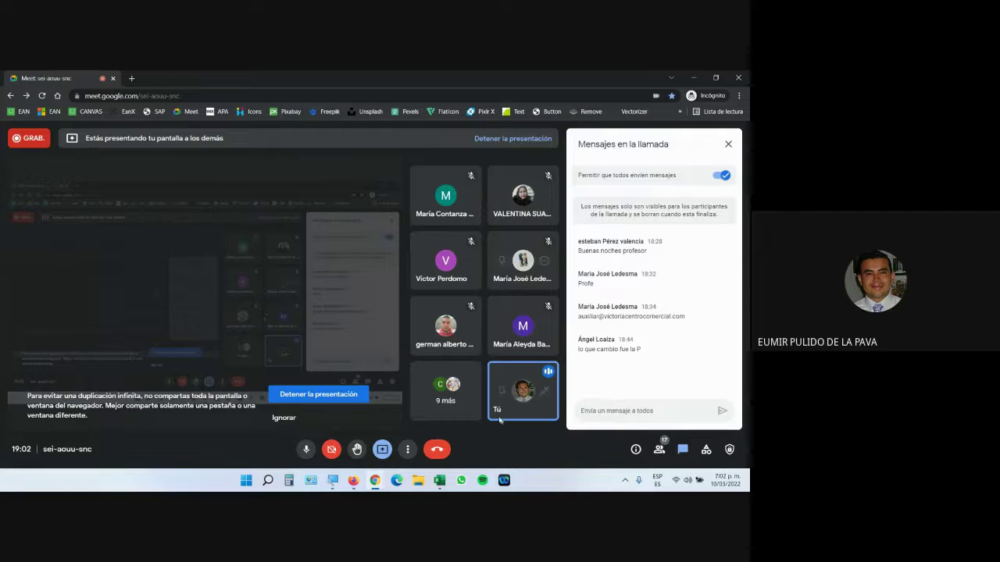
click(439, 481)
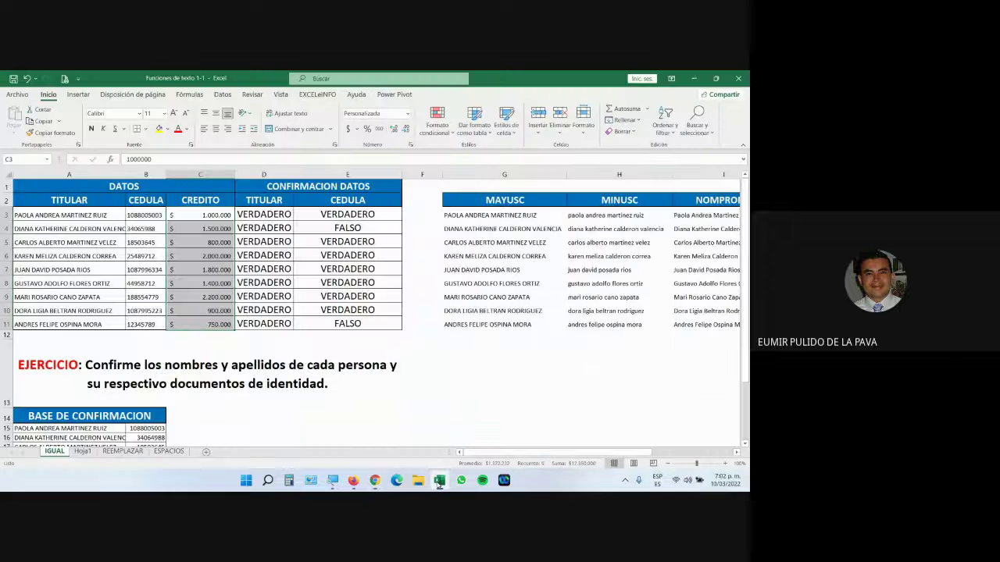
click(122, 451)
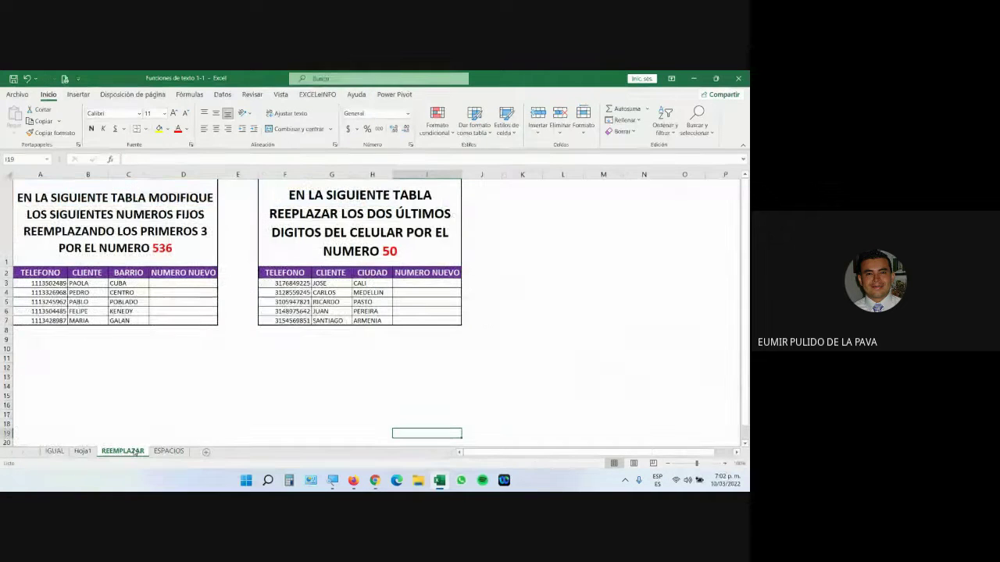
click(724, 464)
click(724, 464)
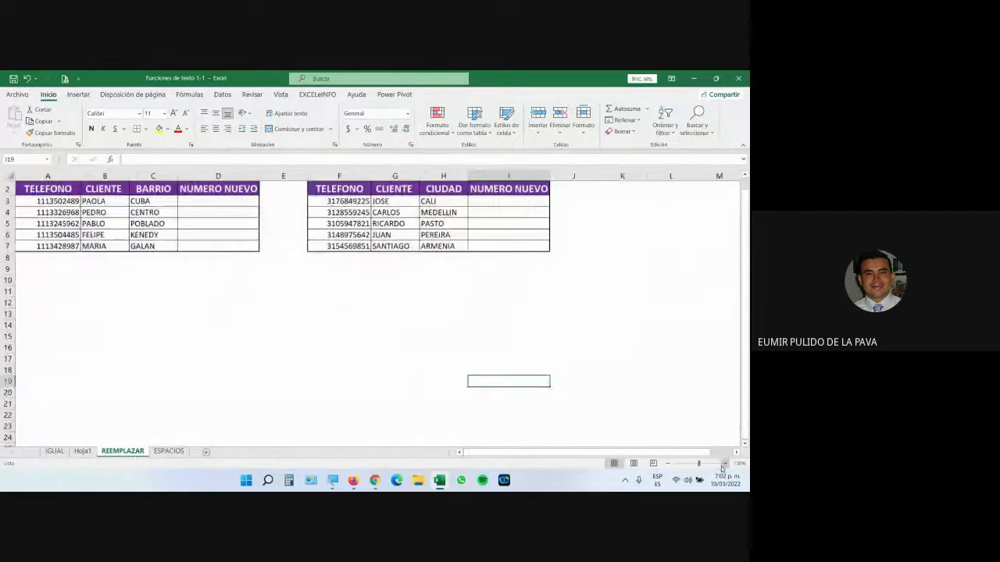
click(724, 464)
click(724, 464)
click(724, 464)
scroll(463, 427, up, 2)
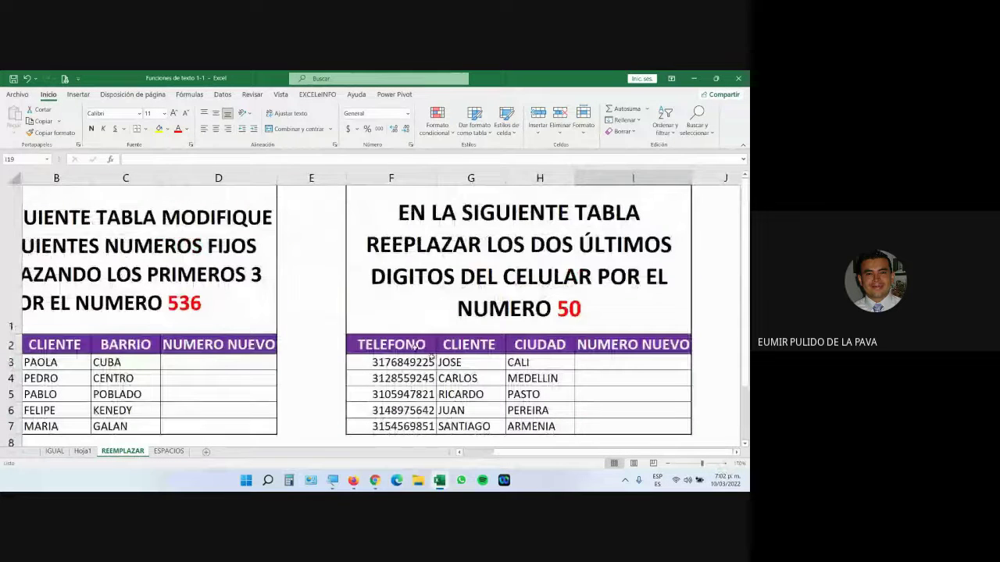
scroll(491, 441, left, 2)
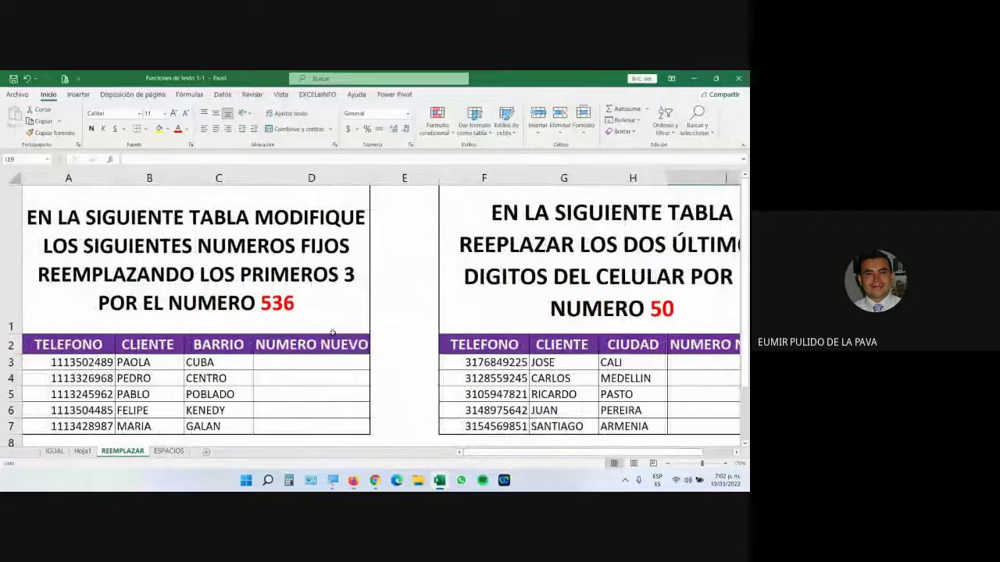
click(268, 260)
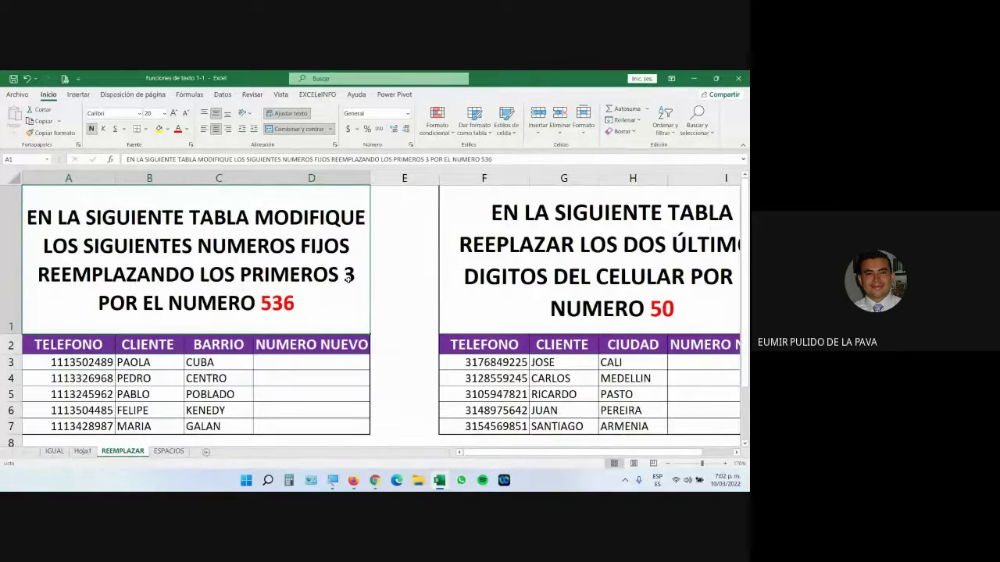
click(375, 480)
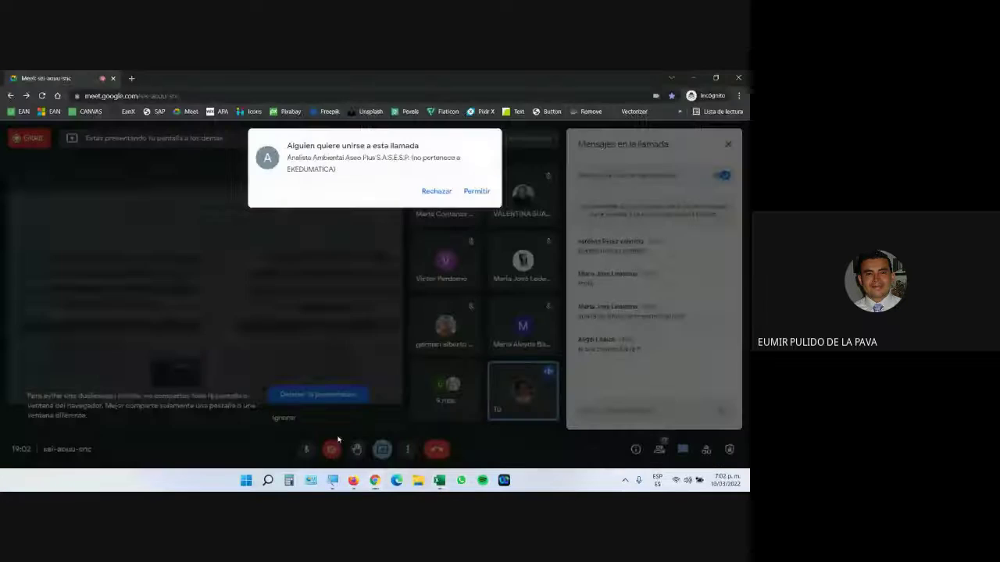
click(475, 192)
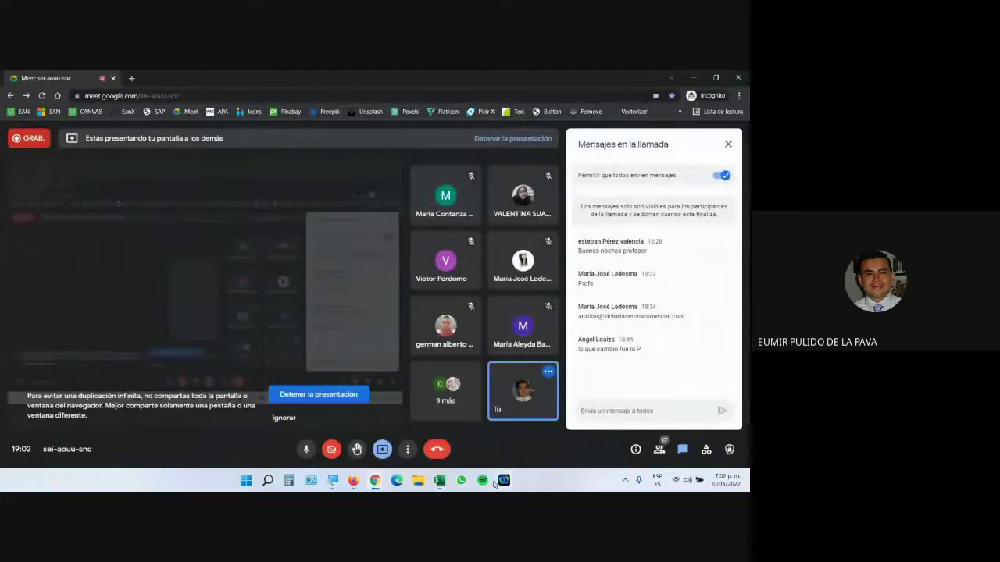
click(440, 480)
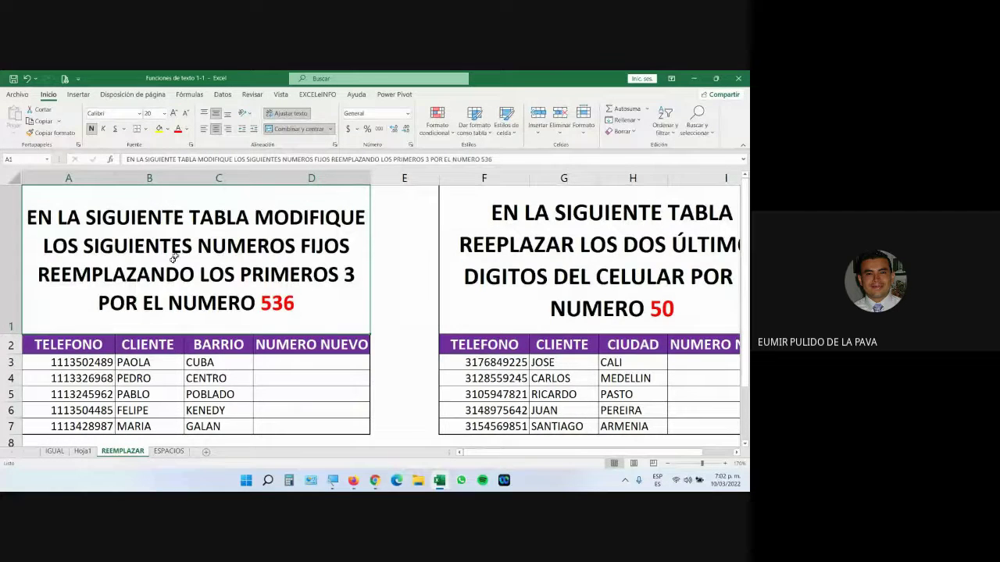
scroll(170, 346, down, 2)
scroll(169, 346, up, 2)
drag(93, 363, 87, 426)
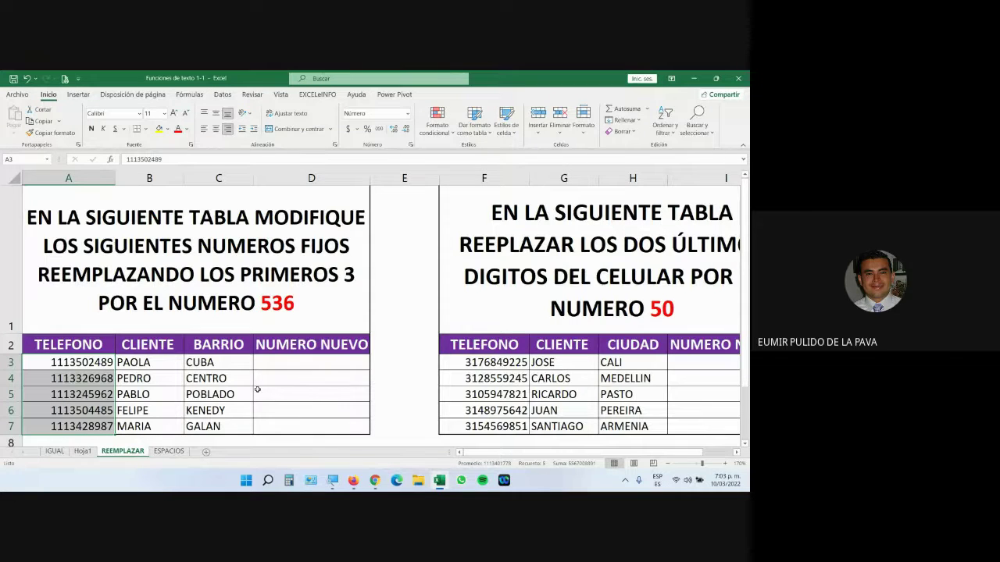
click(305, 361)
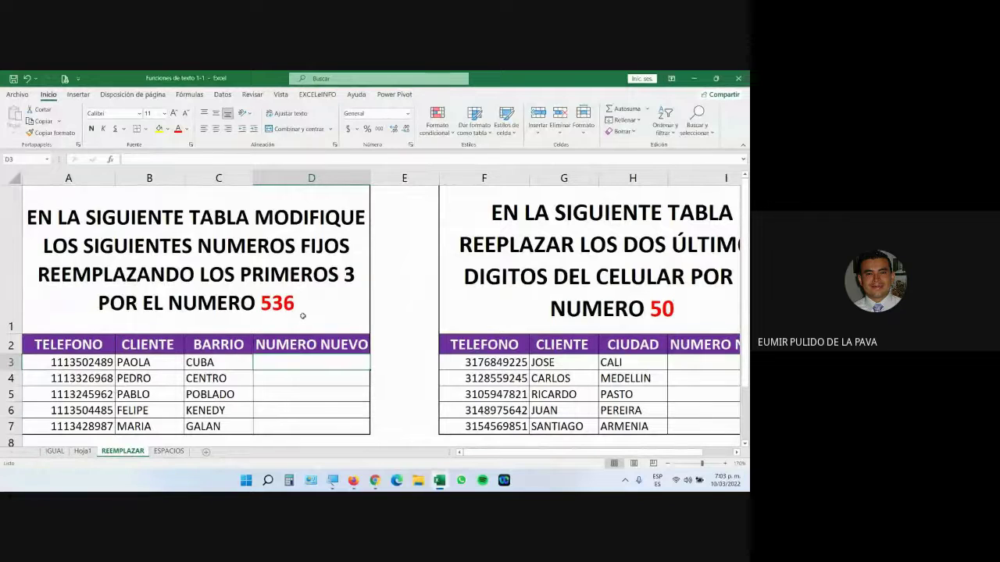
Step: Widen column D and start a REEMPLAZAR formula in D3
drag(370, 180, 427, 180)
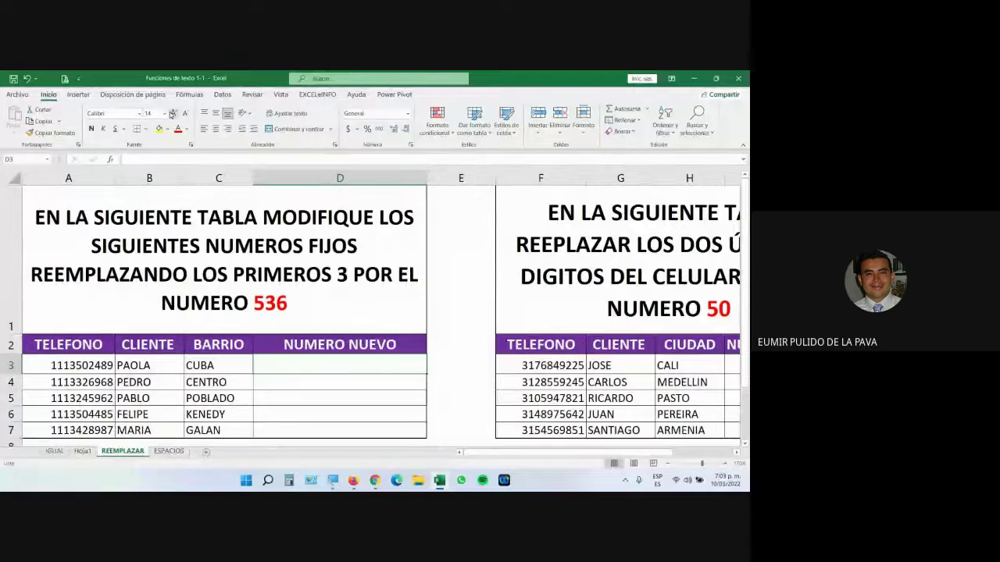
text(=REE)
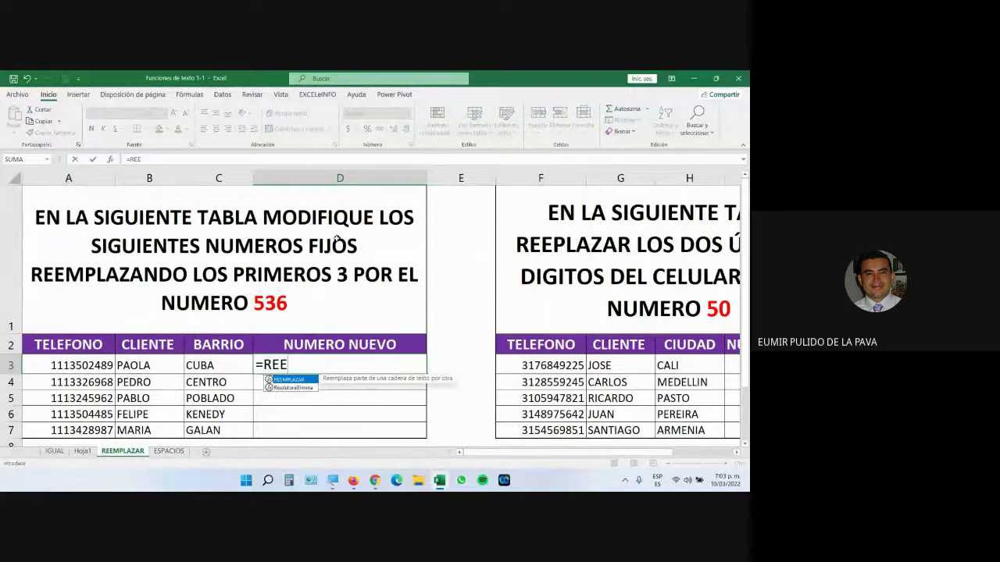
click(333, 478)
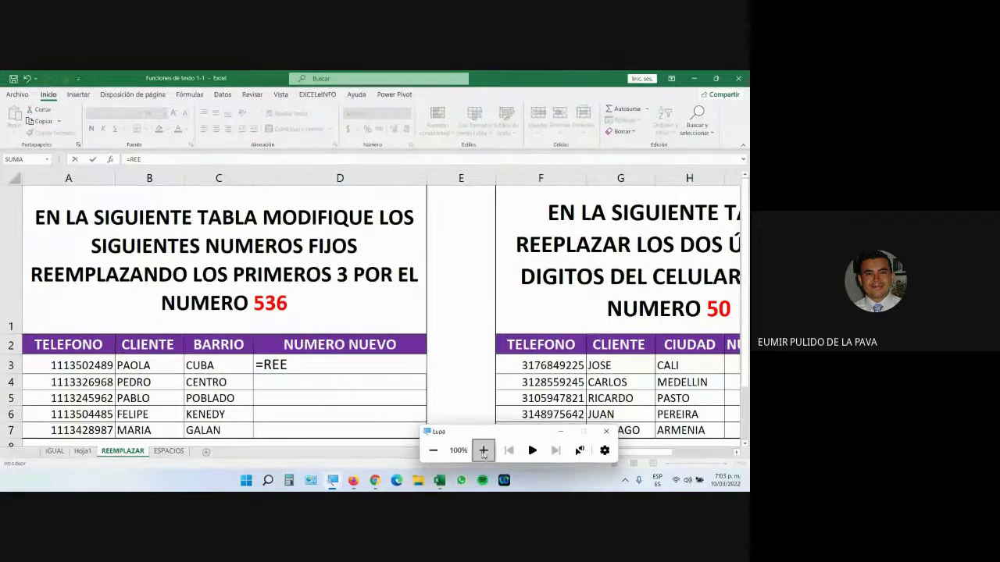
click(484, 451)
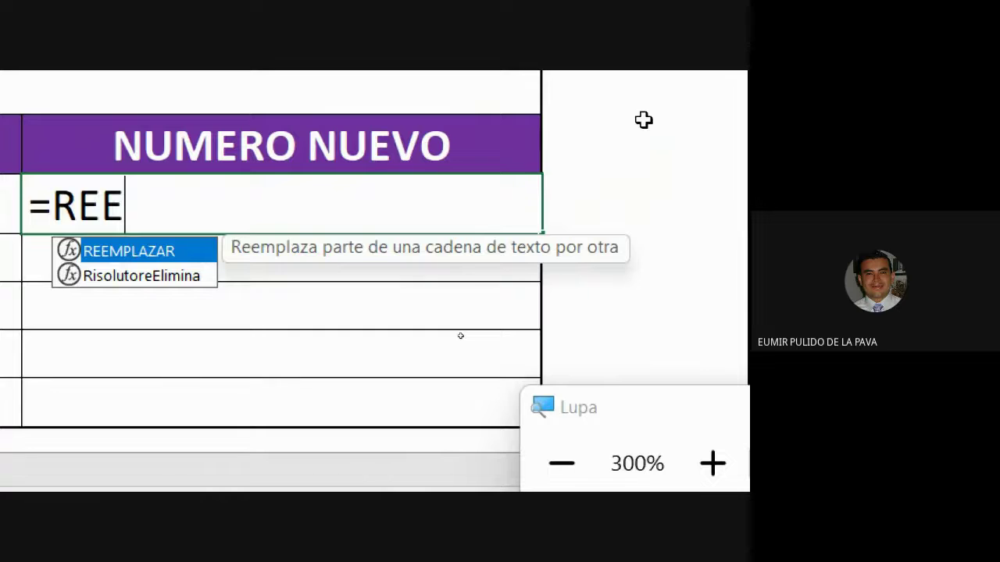
double_click(110, 251)
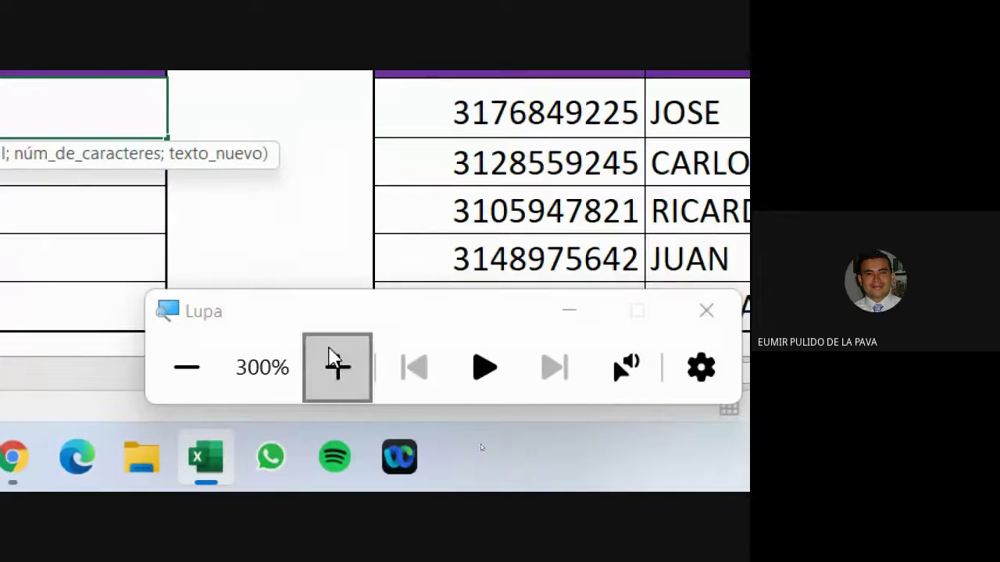
Step: Admit the waiting participant to the Meet call, then return to the spreadsheet
click(209, 376)
click(209, 410)
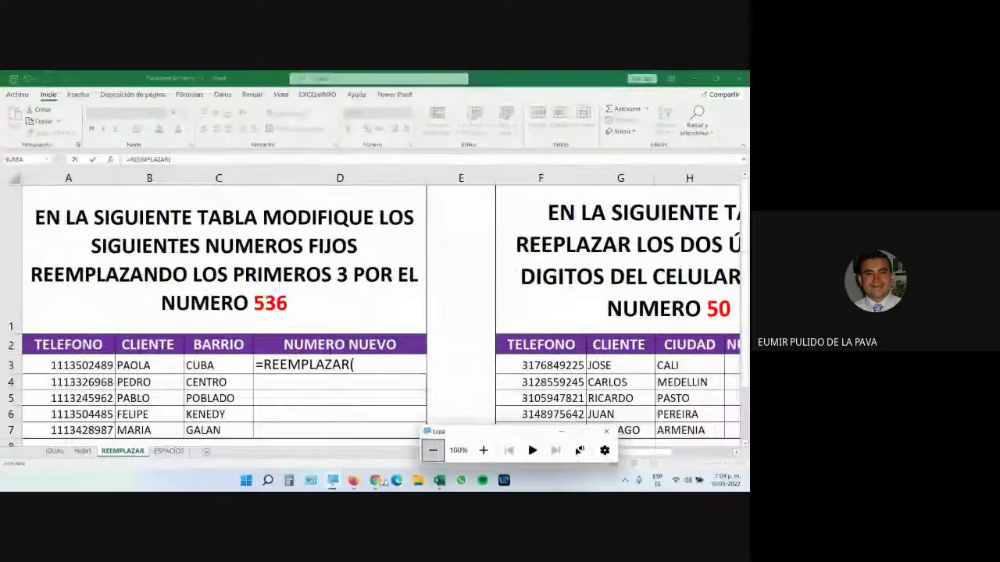
mouse_move(375, 481)
click(341, 439)
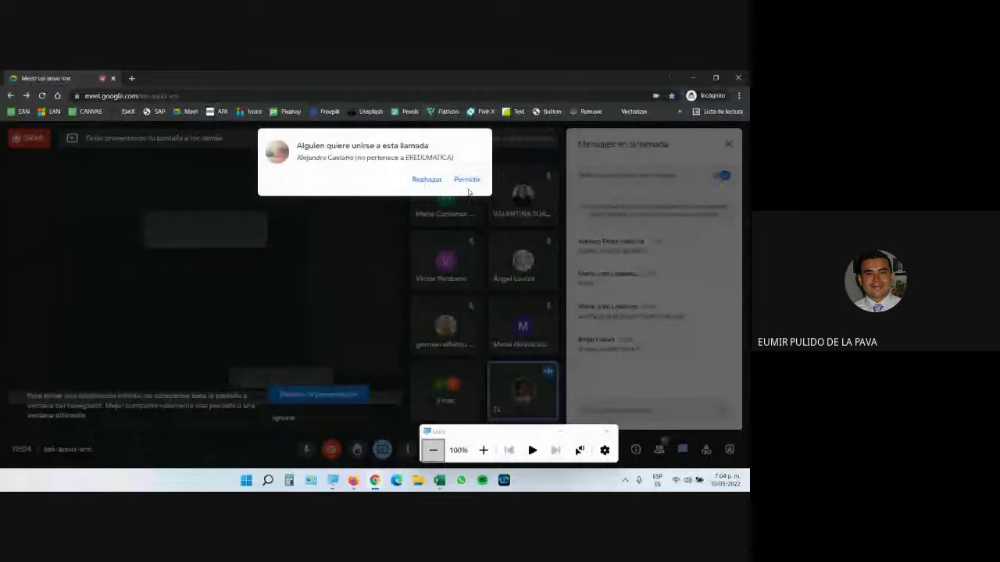
click(468, 185)
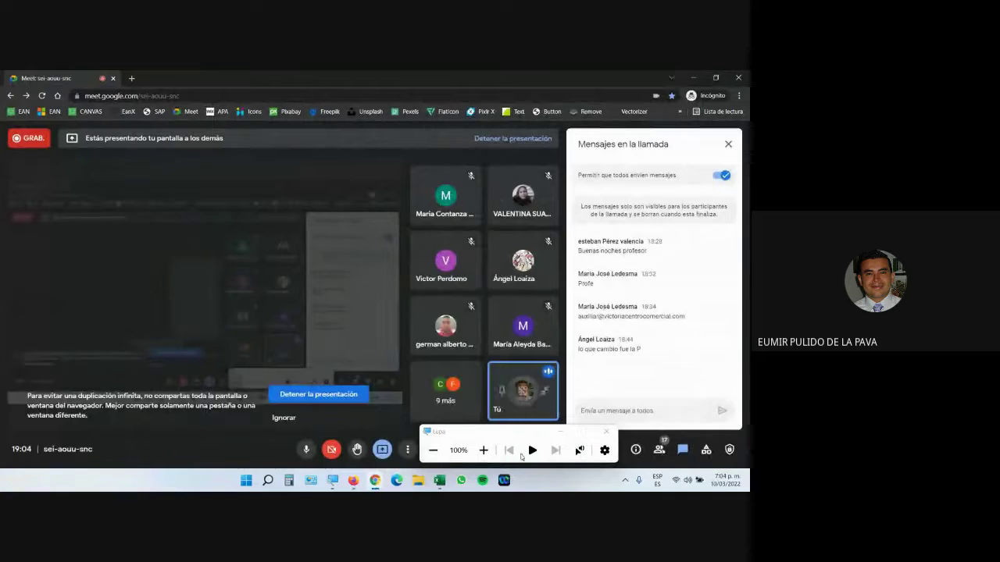
click(483, 450)
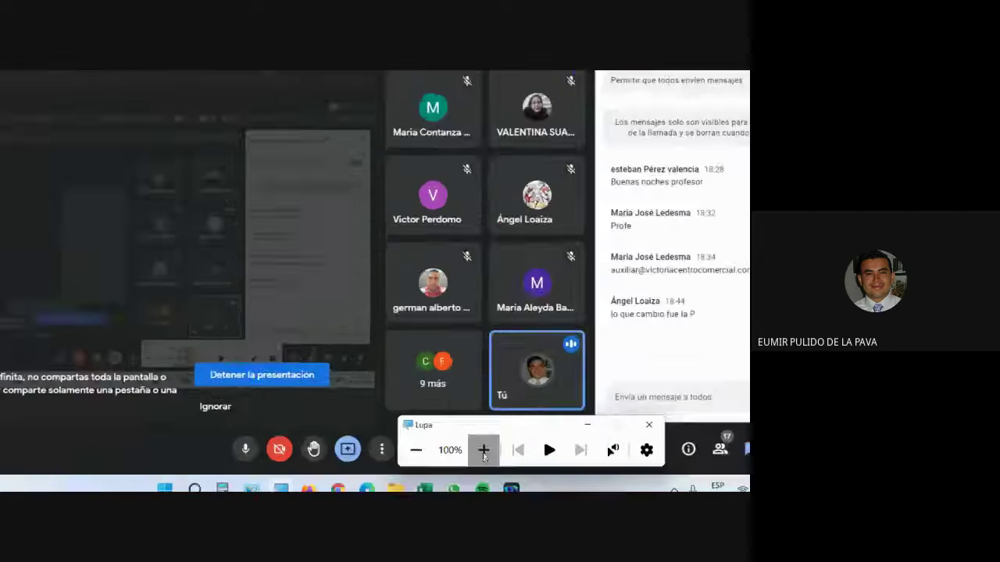
click(483, 450)
click(352, 456)
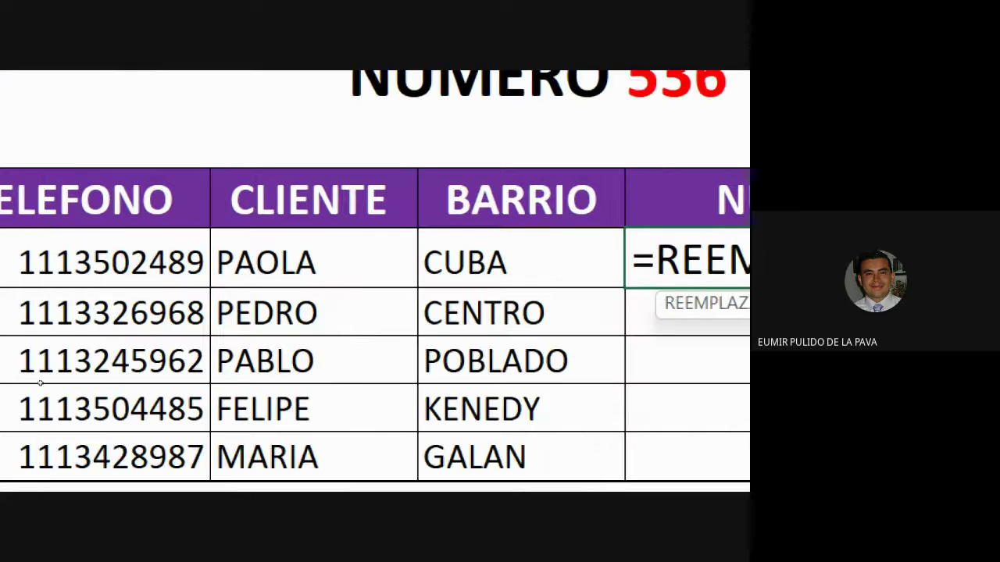
Step: Use A3 as the first REEMPLAZAR argument, followed by a semicolon separator
click(110, 262)
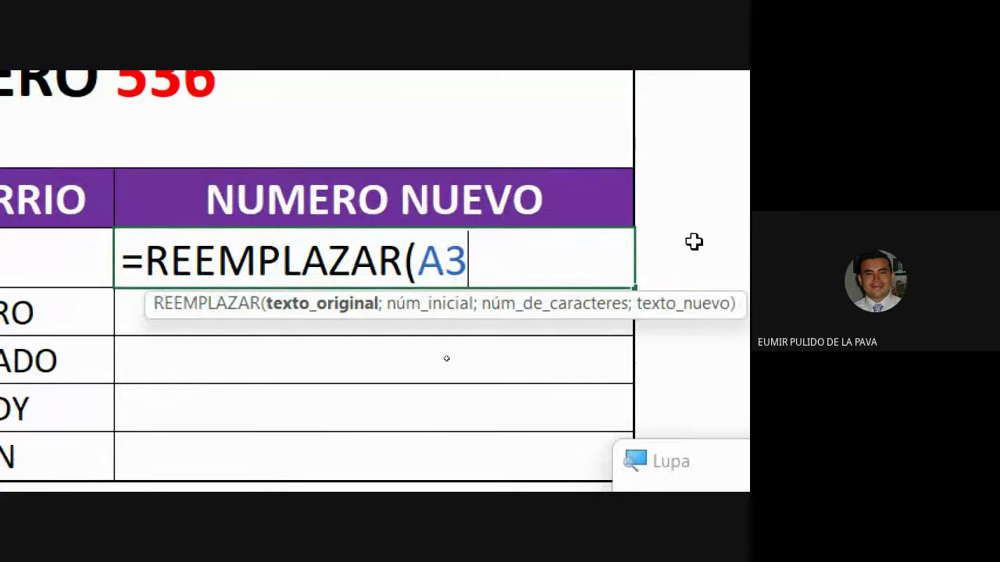
text(;)
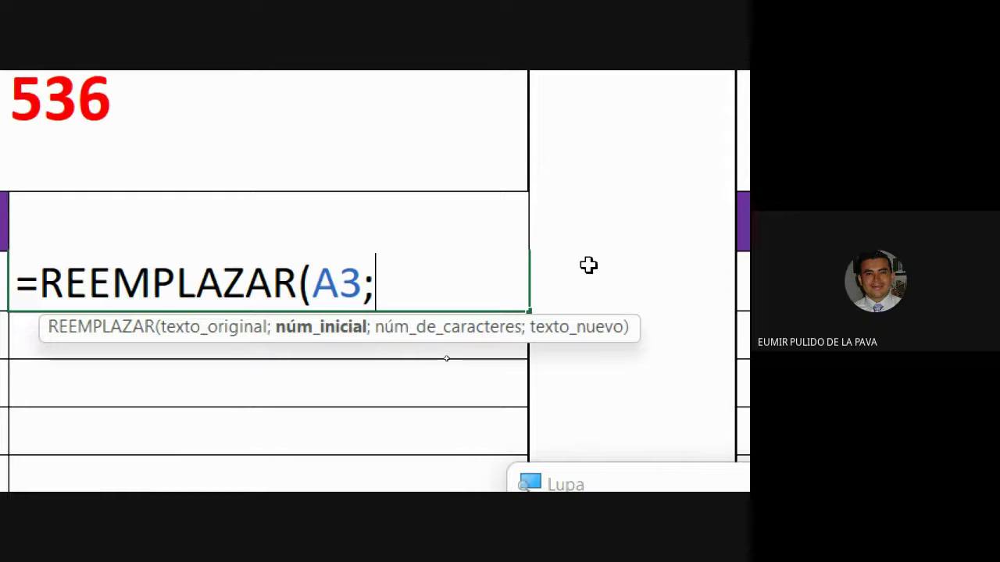
key(BackSpace)
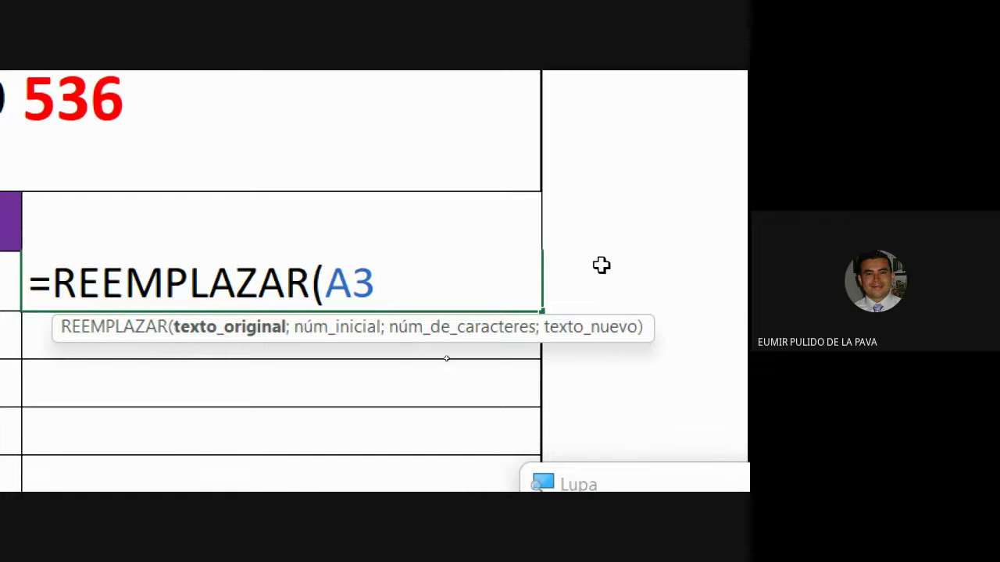
text(,)
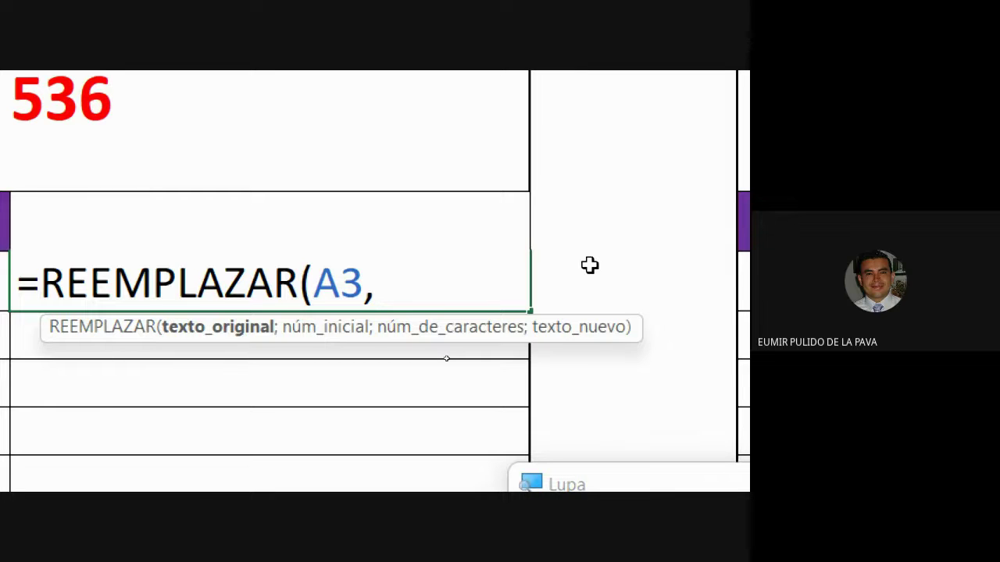
key(BackSpace)
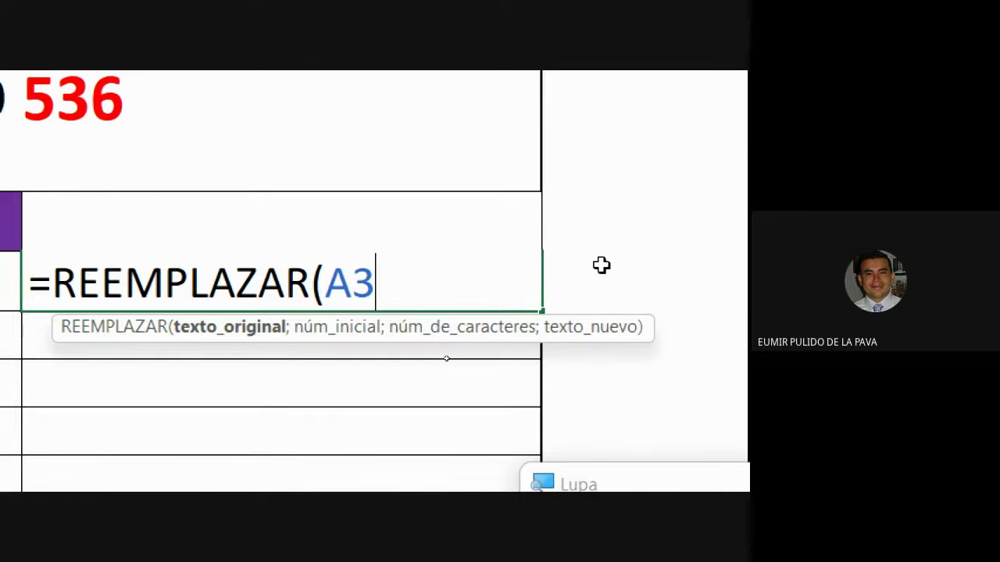
text(;)
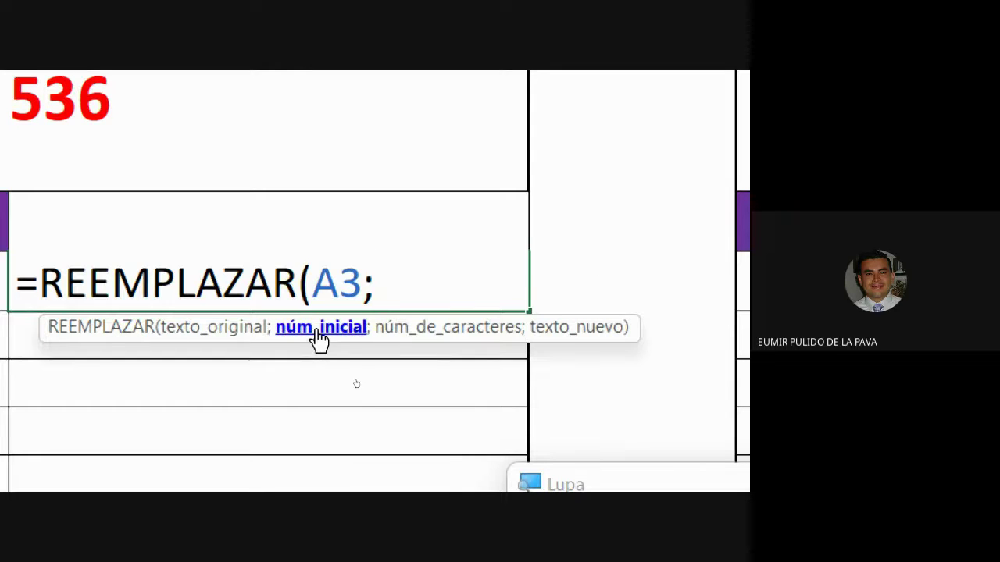
click(549, 367)
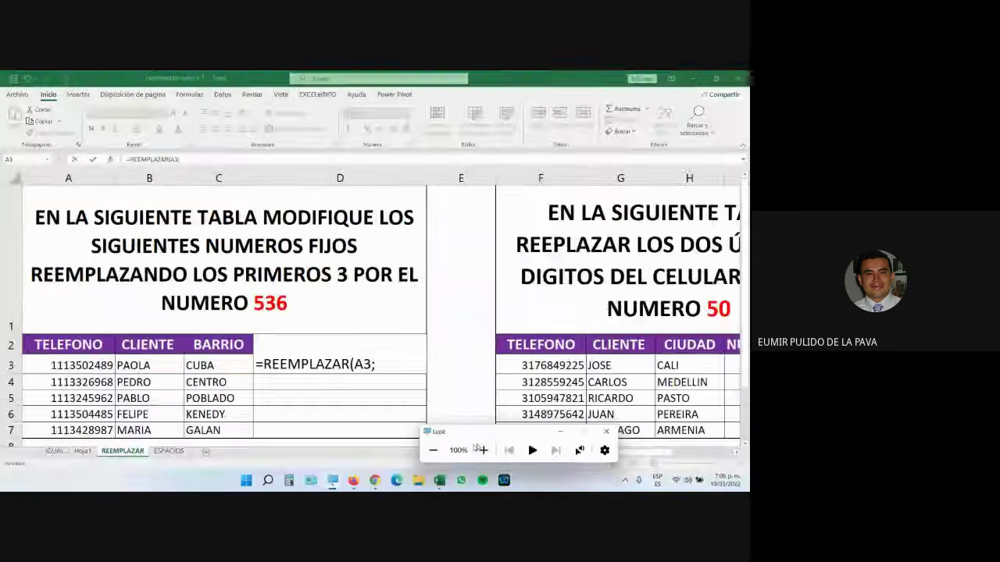
click(374, 480)
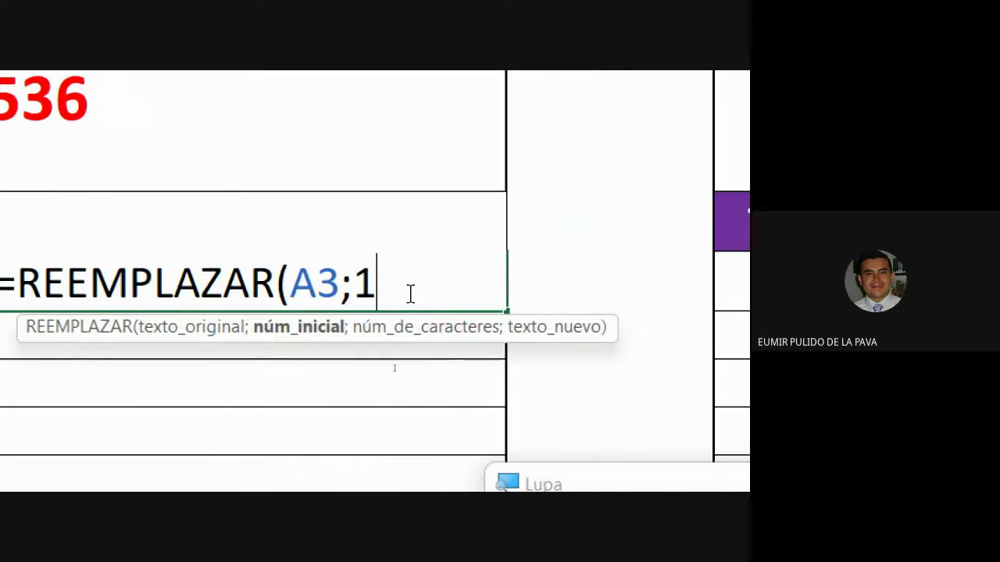
Step: Complete the arguments so the formula reads =REEMPLAZAR(A3;1;3;536)
text(;)
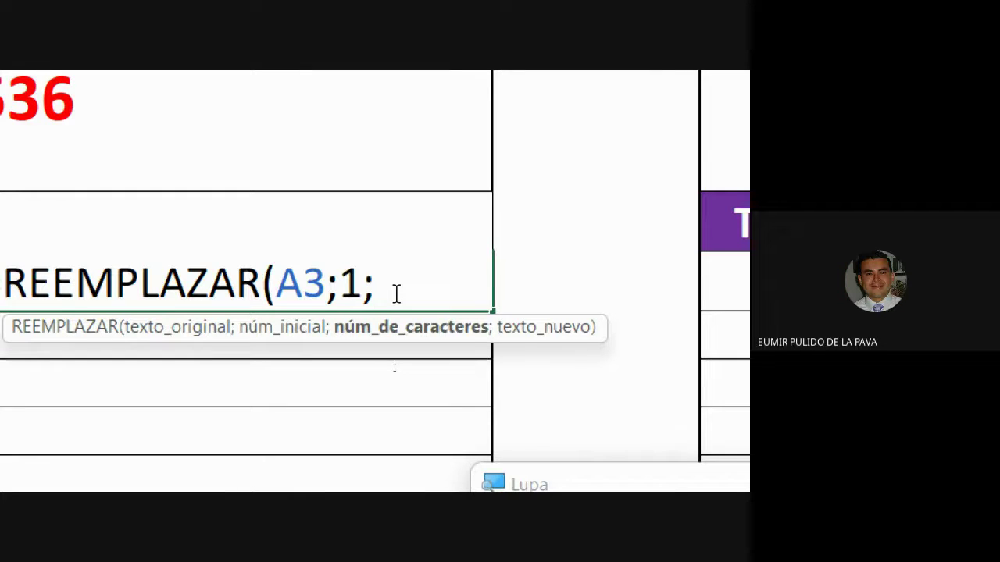
text(3)
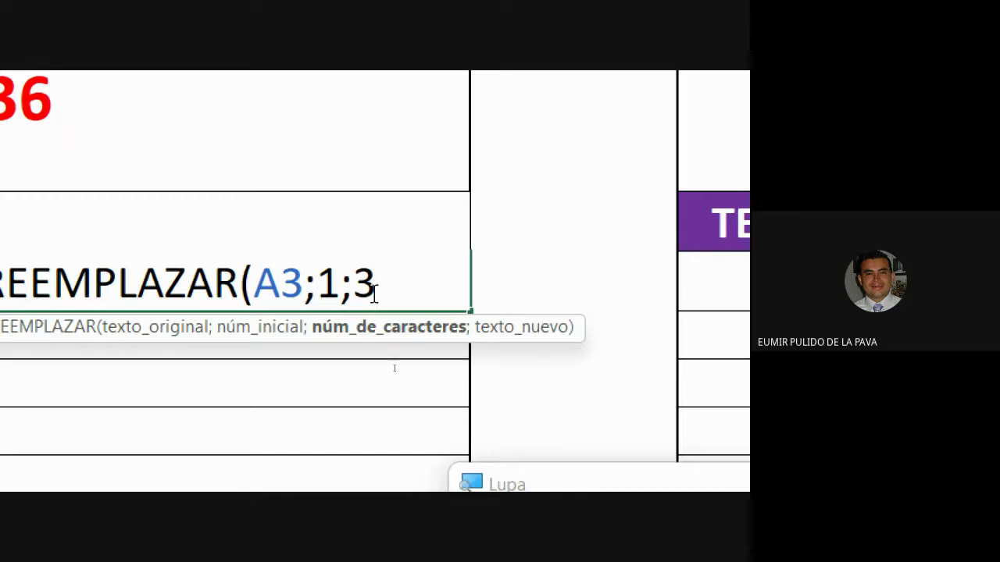
text(;)
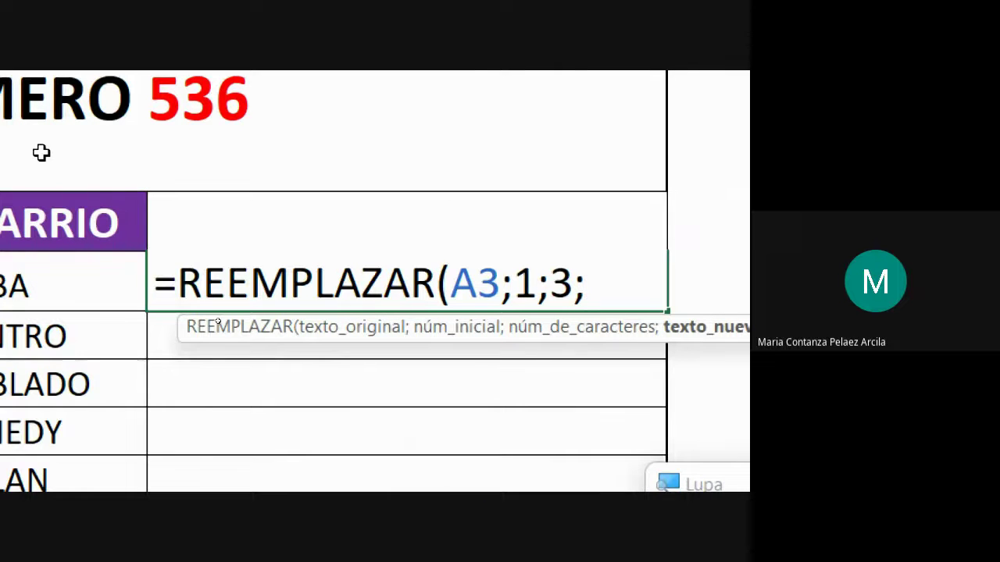
text(536)
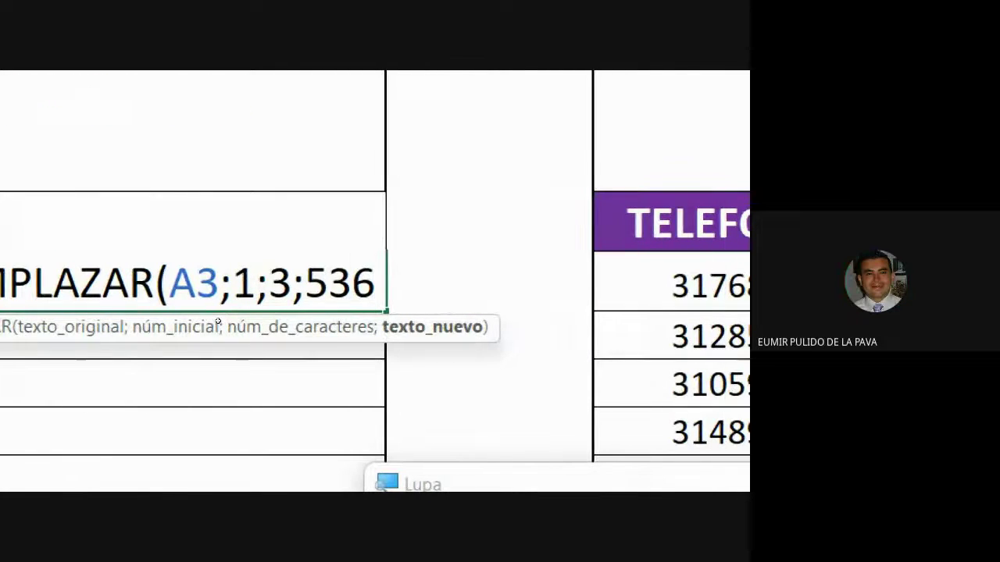
text())
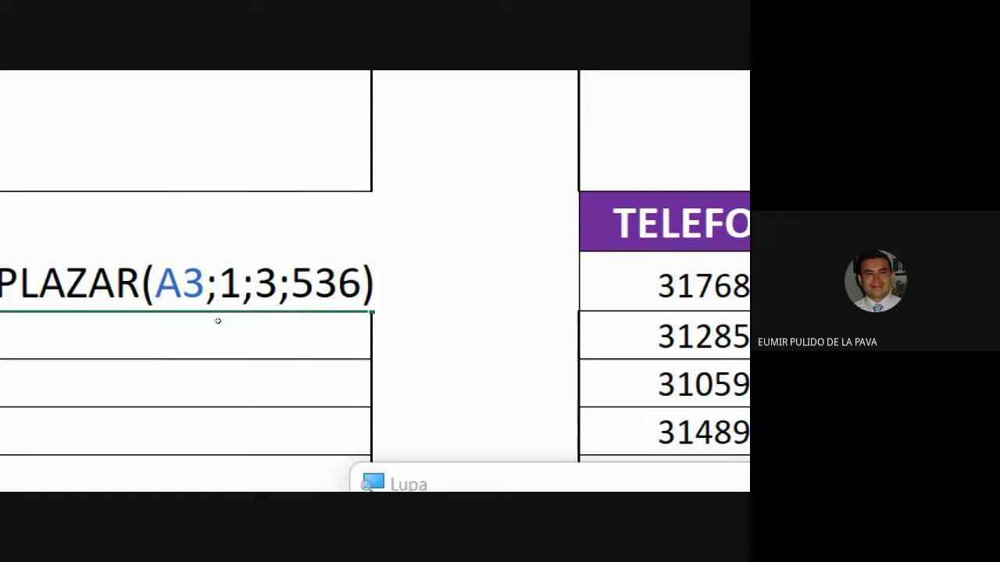
key(BackSpace)
key(BackSpace)
key(BackSpace)
key(BackSpace)
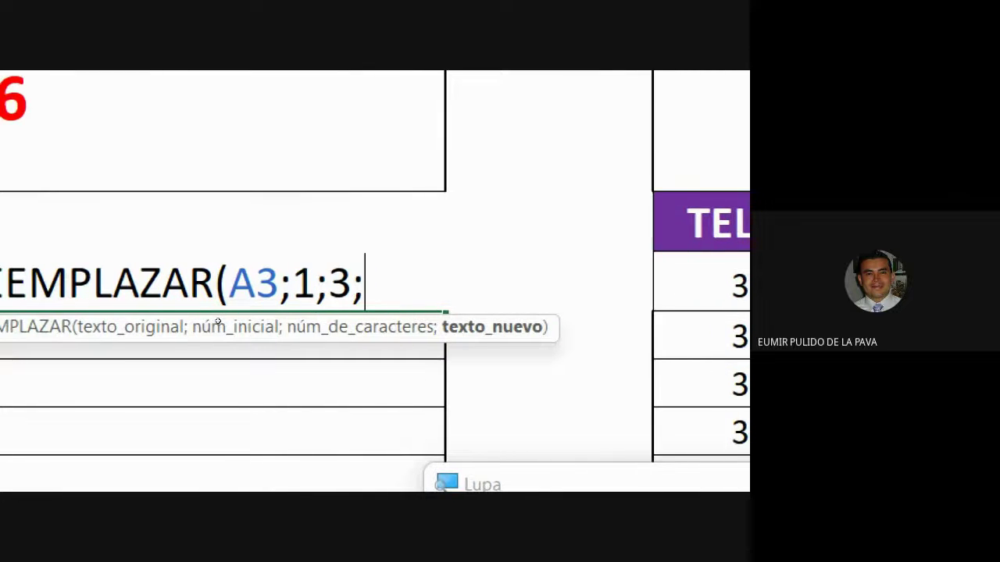
text("EXT")
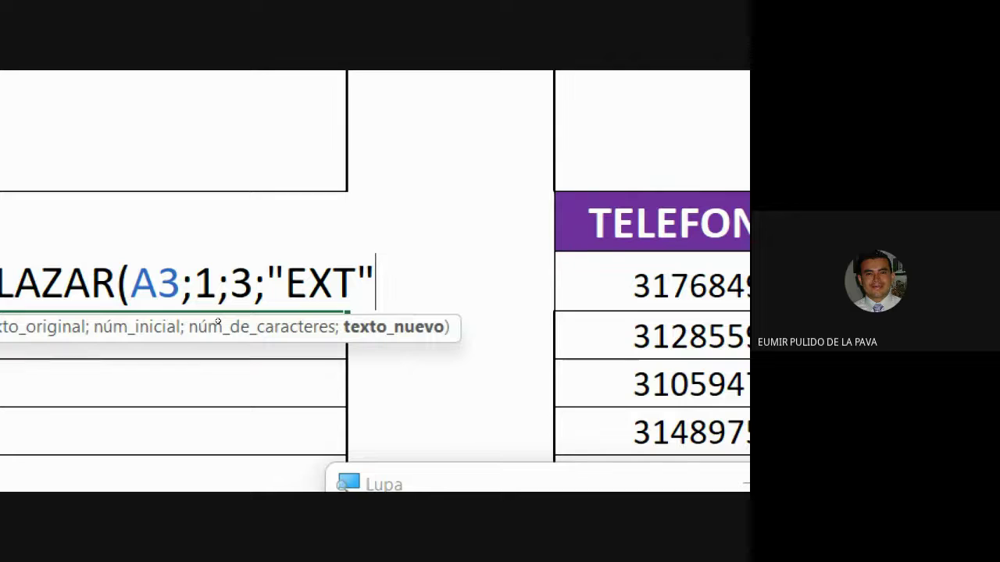
key(BackSpace)
key(BackSpace)
key(BackSpace)
key(BackSpace)
key(BackSpace)
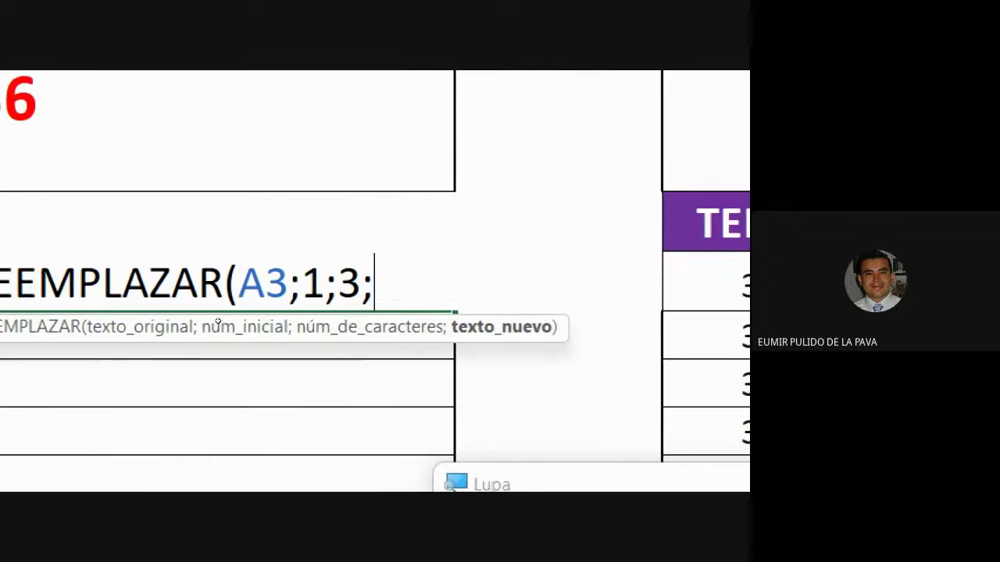
text(536))
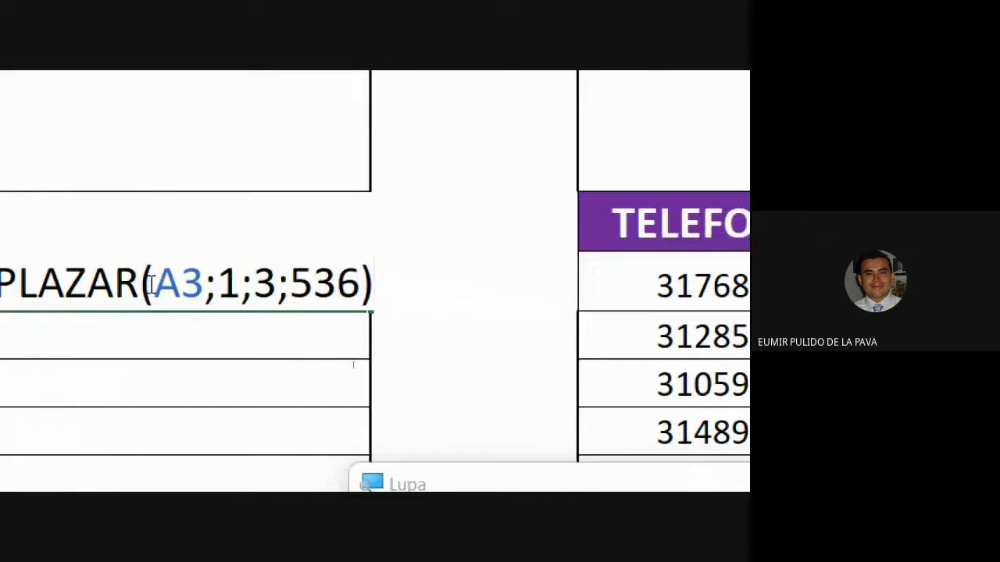
Step: Highlight the A3, 1, 3 and 536 arguments to explain them, then commit the formula
drag(154, 285, 237, 290)
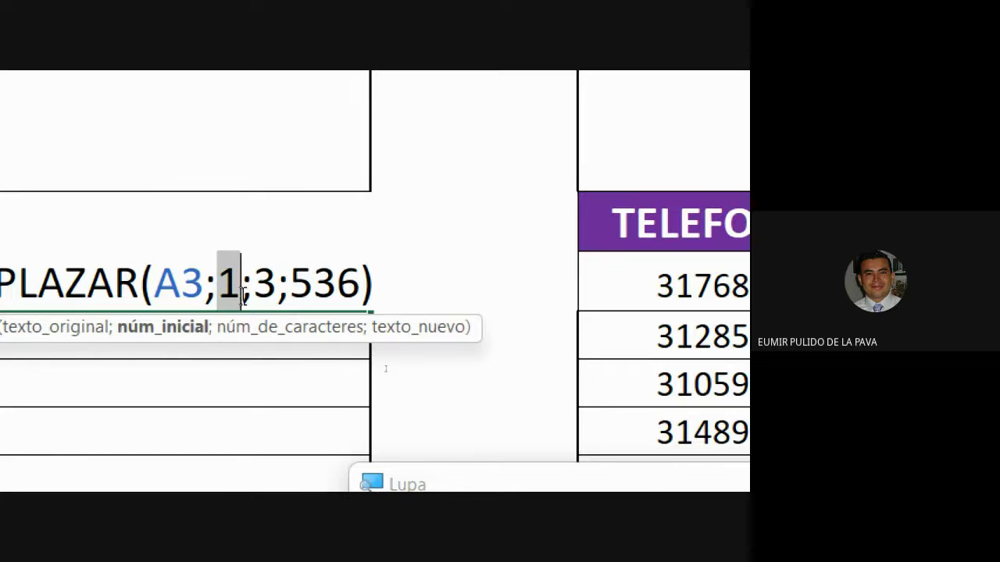
click(260, 293)
double_click(264, 290)
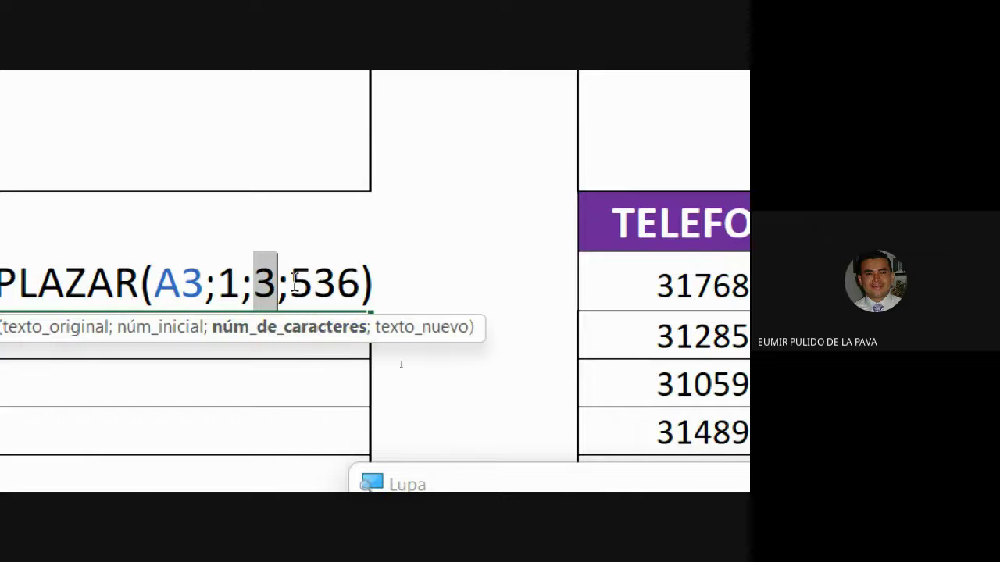
drag(292, 283, 356, 290)
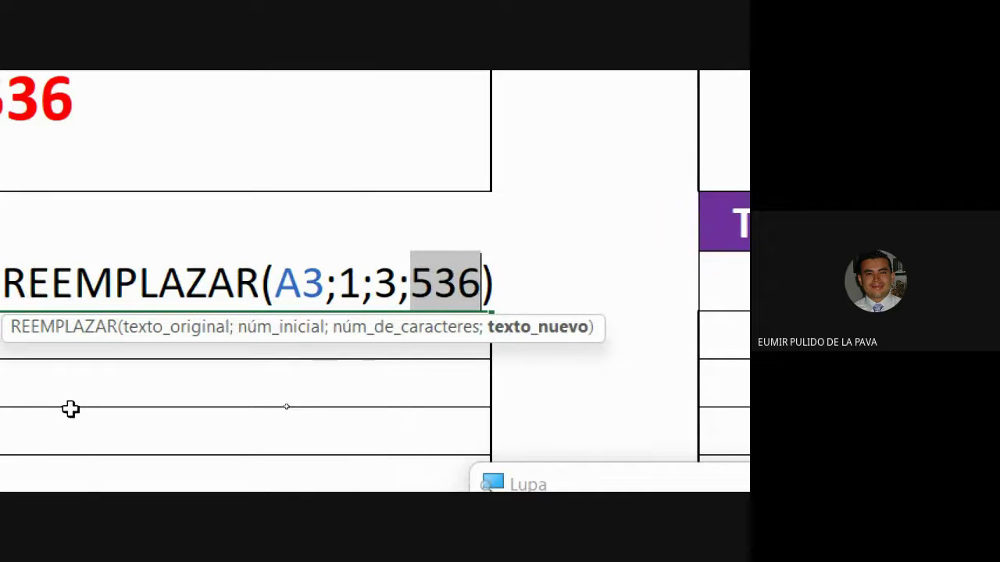
key(Return)
Step: Fill the 536 replacement formula down to row 7
click(352, 131)
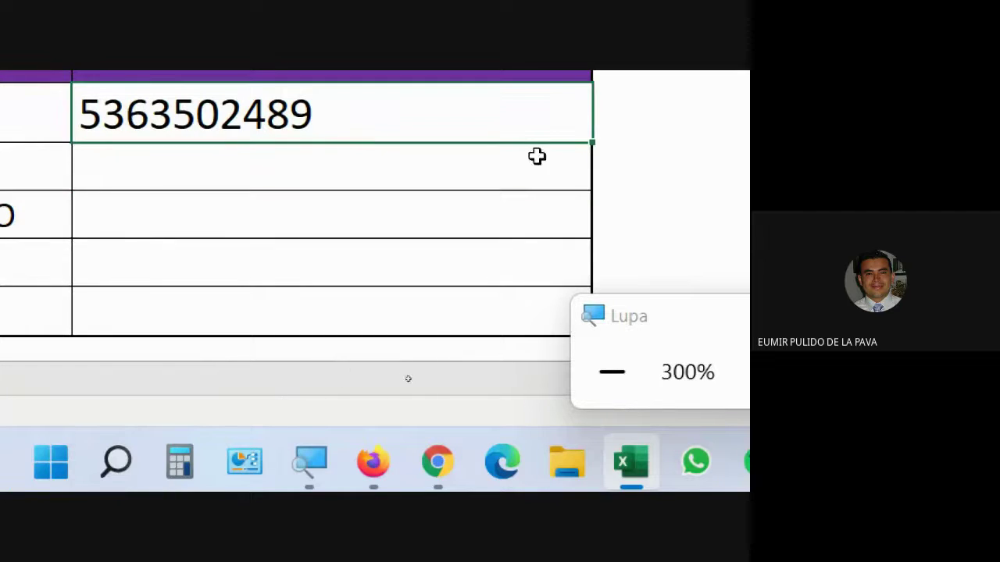
drag(592, 143, 563, 333)
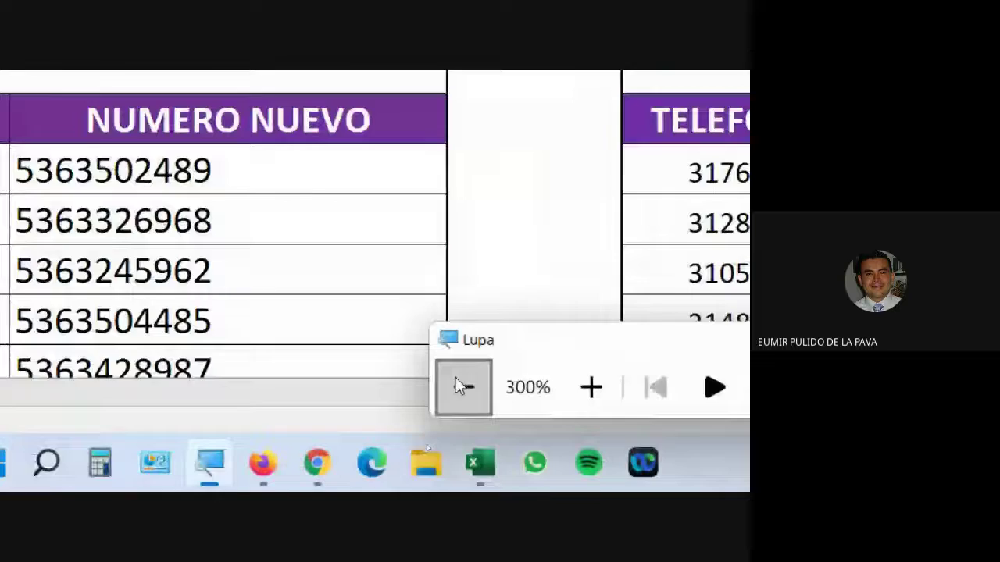
click(461, 386)
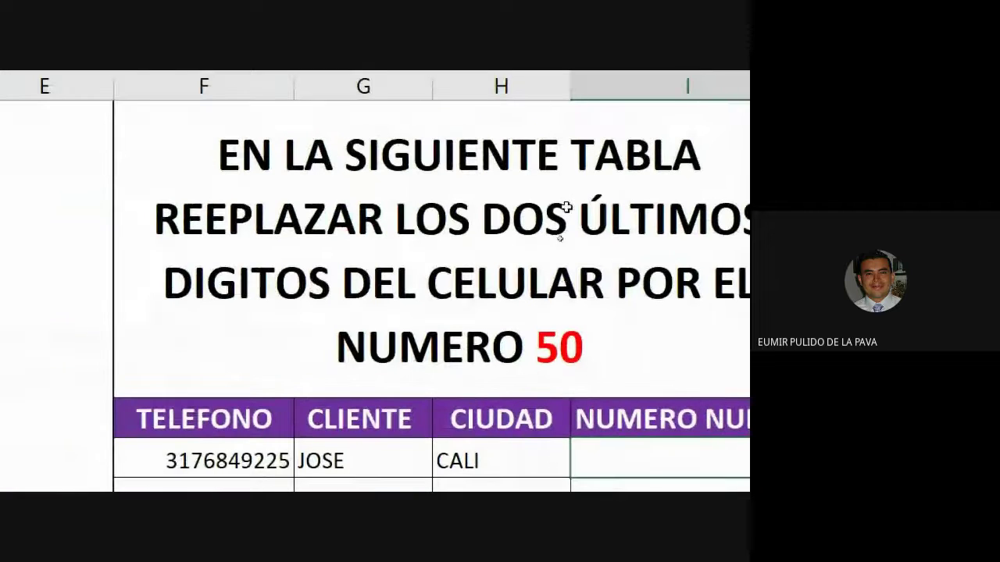
Step: Correct the right-hand title from REEPLAZAR to REEMPLAZAR and select I3
double_click(397, 243)
click(232, 220)
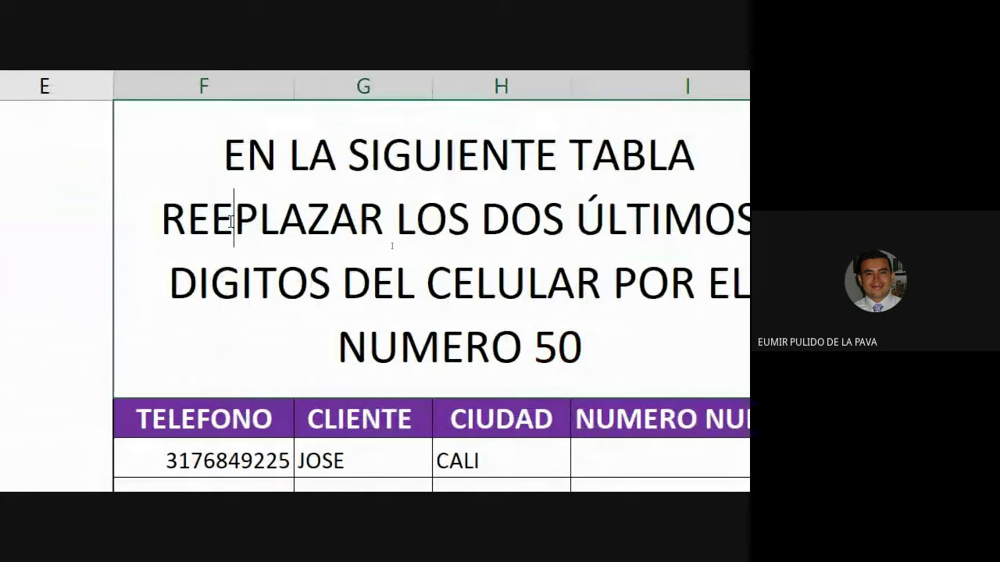
text(M)
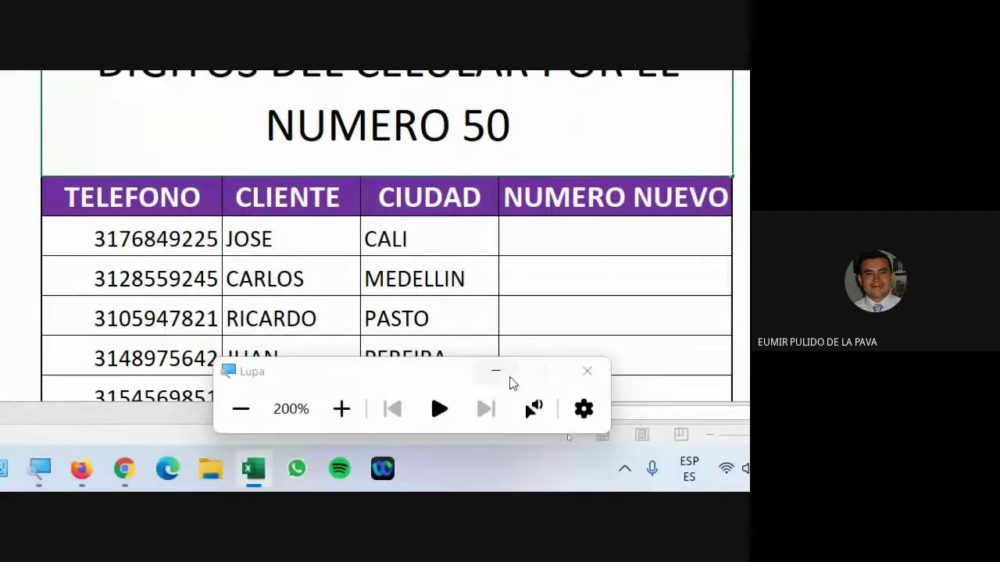
click(499, 370)
click(513, 227)
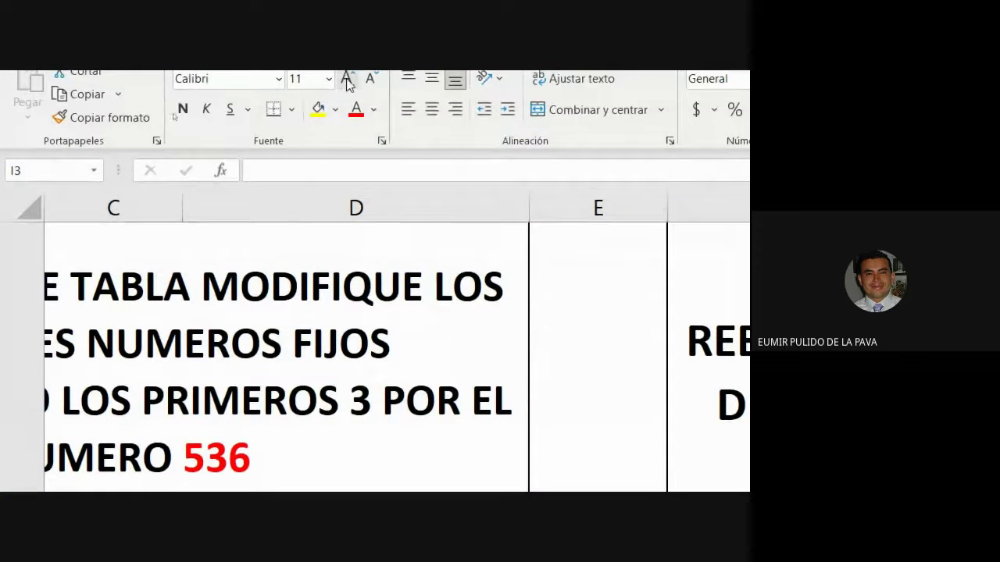
Step: Begin the formula =REEMPLAZAR(F3; in I3, taking F3's phone number as original text
key(super+minus)
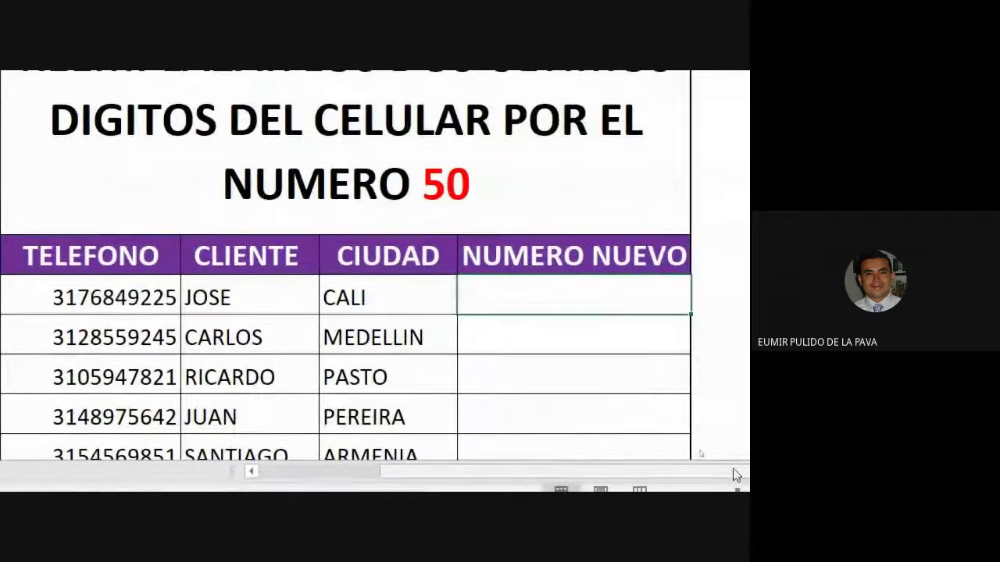
text(=REEMPLAZAR()
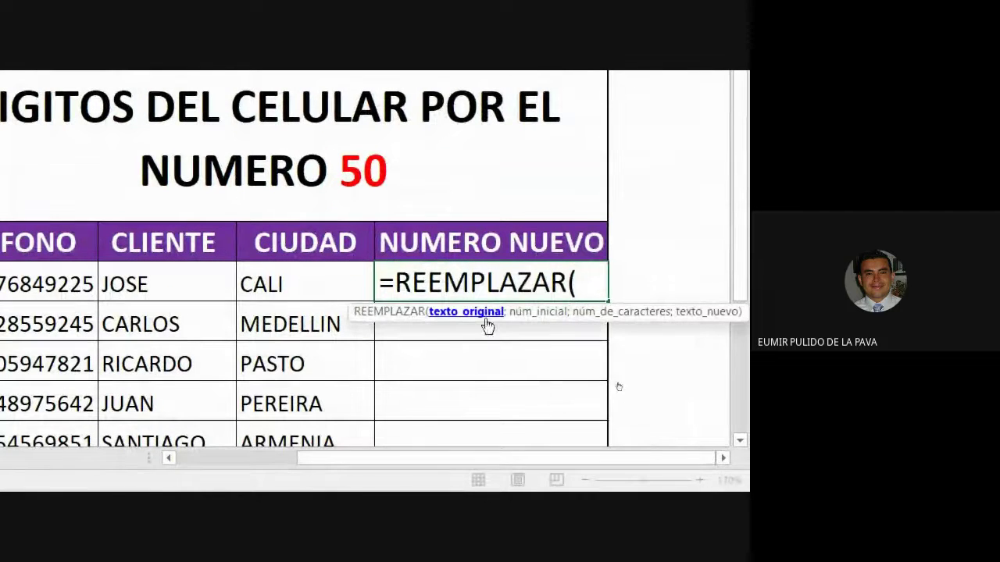
click(151, 291)
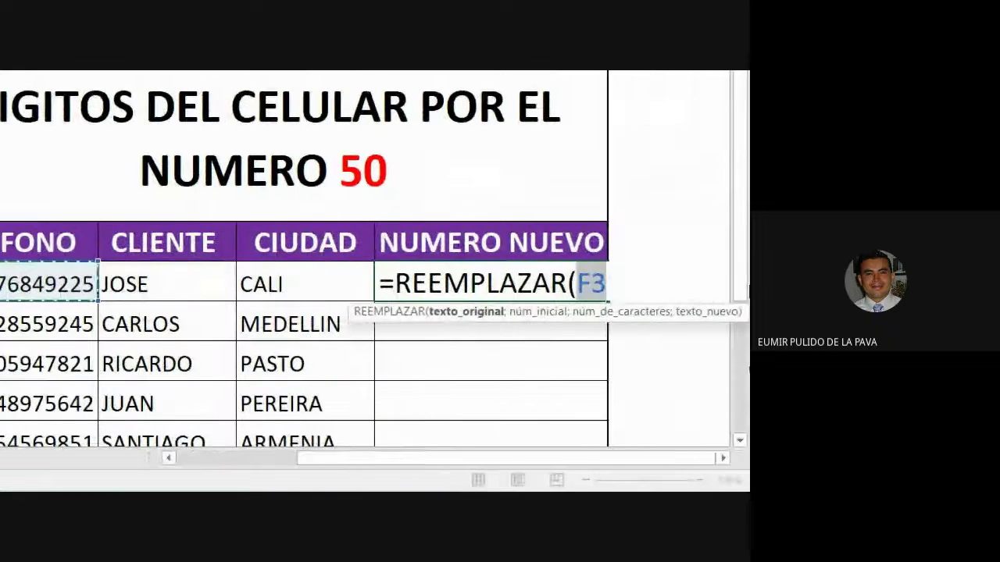
text(;)
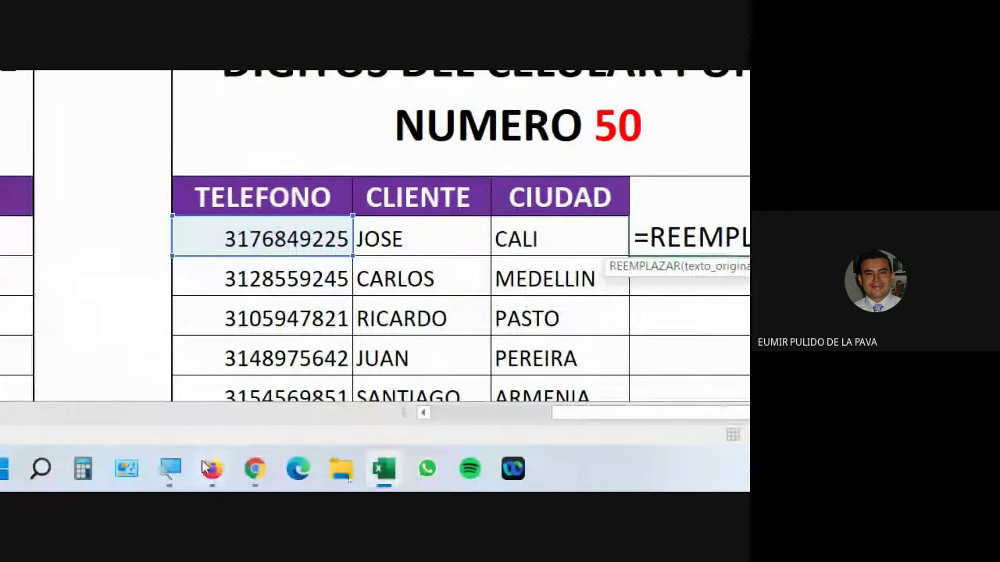
Step: Admit the waiting participant into the Google Meet call, then go back to the Excel workbook
click(146, 367)
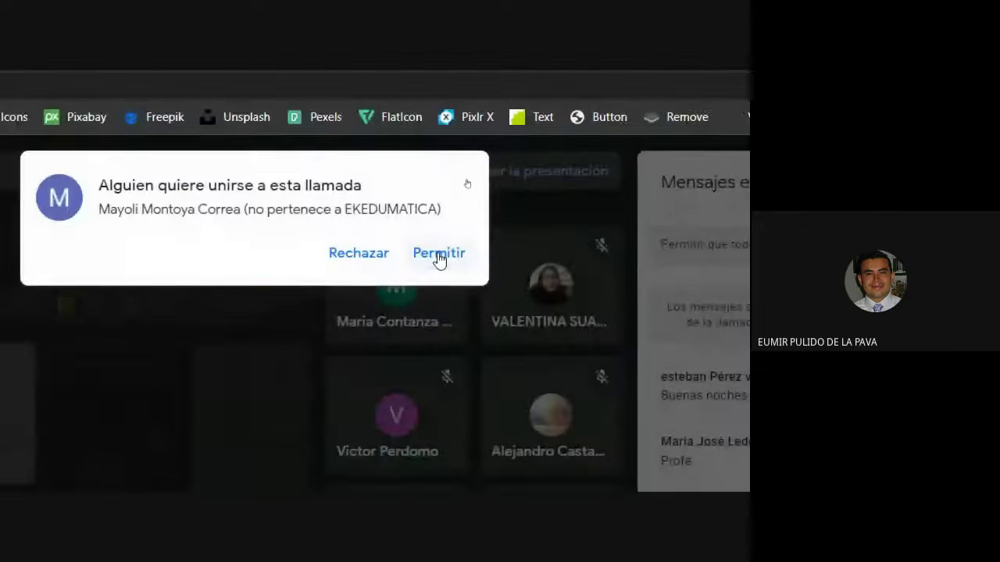
click(440, 253)
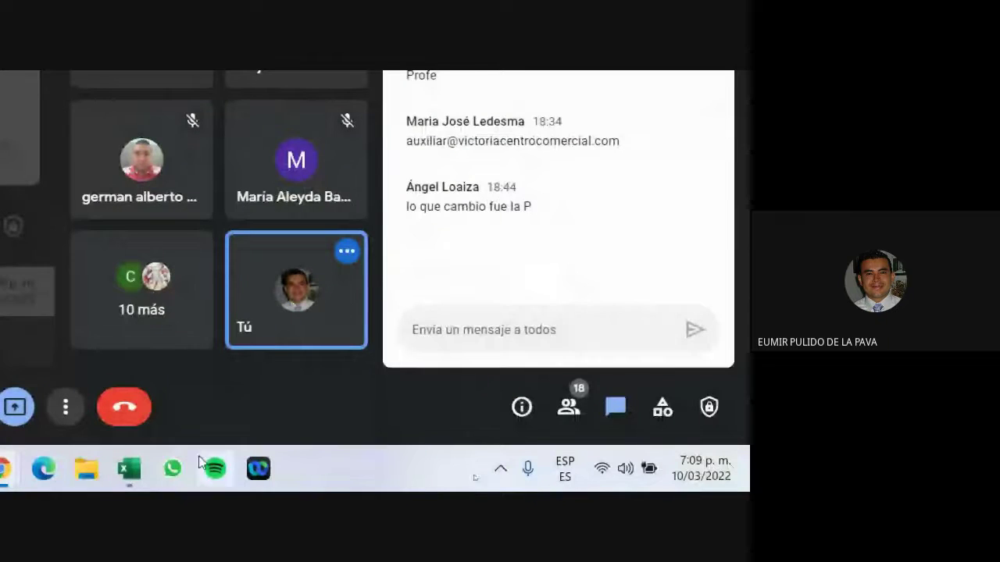
click(129, 468)
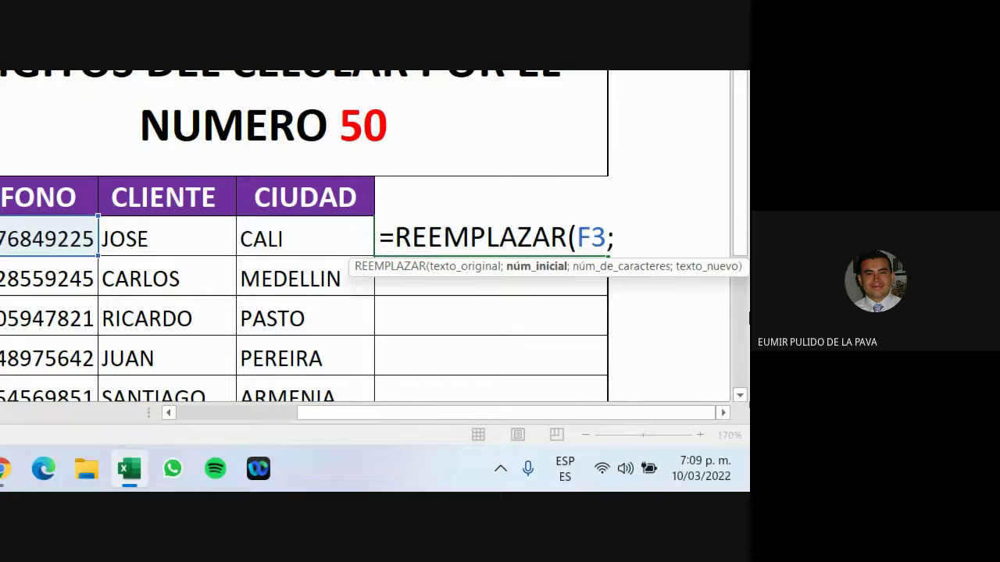
Step: Finish =REEMPLAZAR(F3;9;2;50) in I3 and fill it down to I7
text(9)
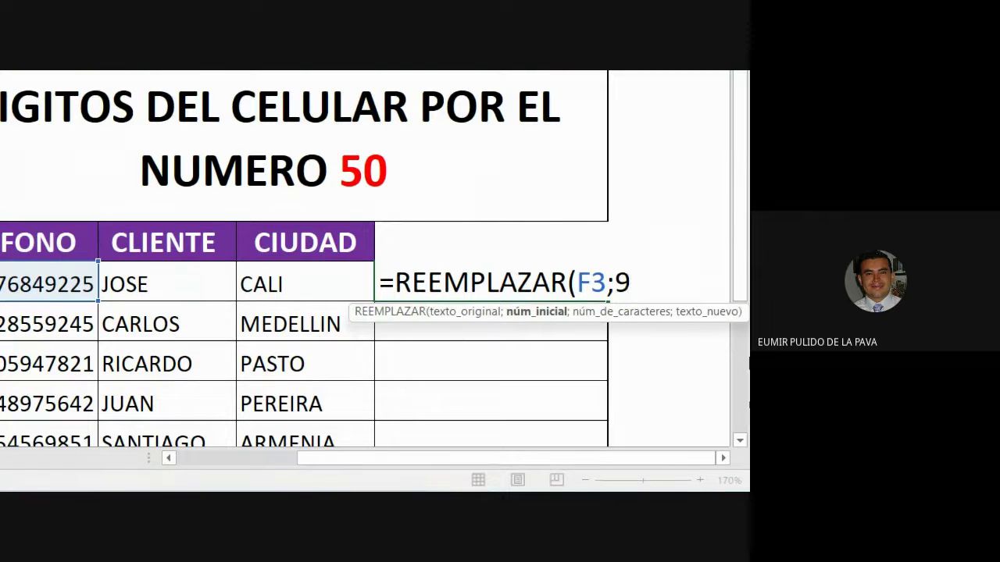
text(;2)
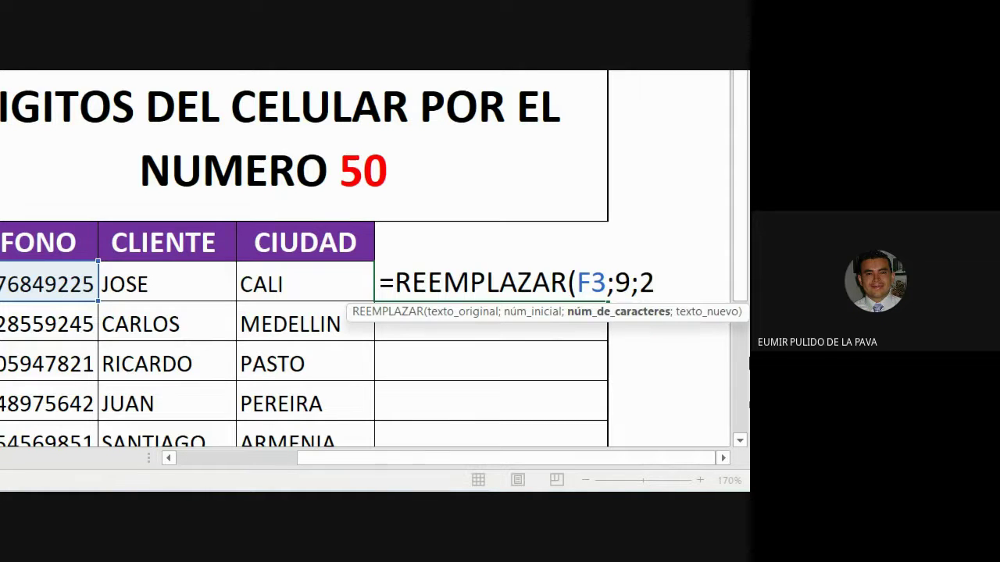
text(;)
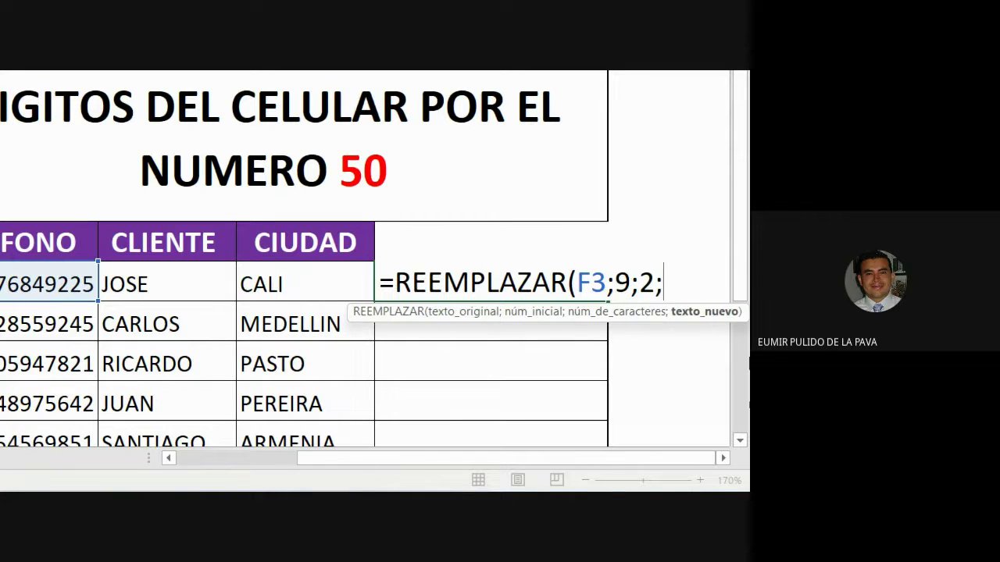
text(50))
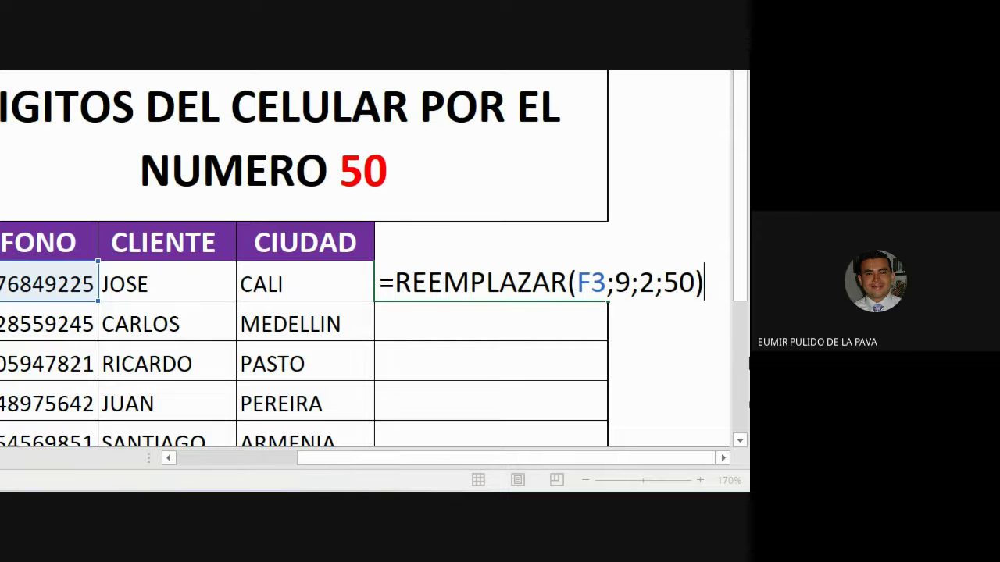
key(Return)
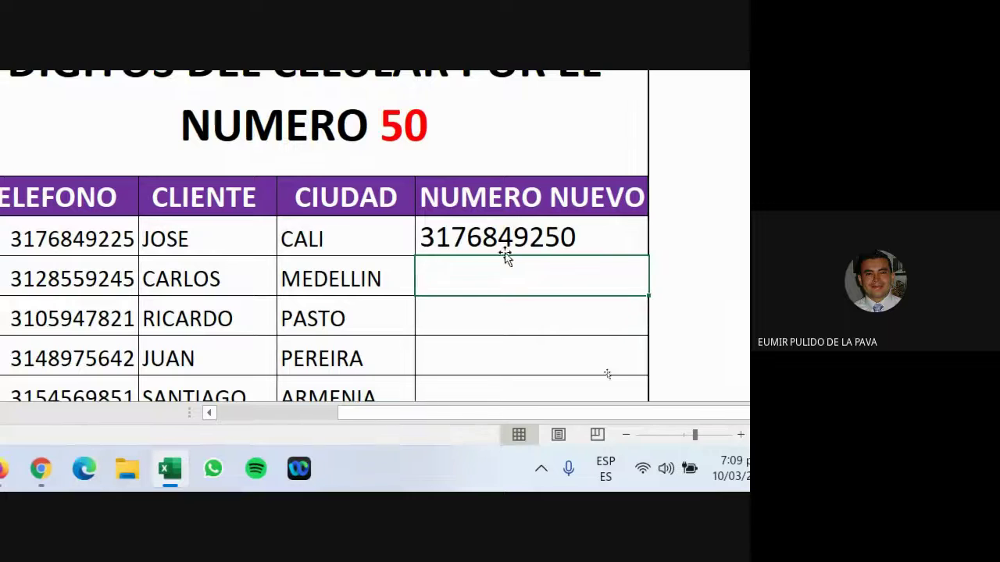
click(619, 250)
drag(644, 257, 602, 117)
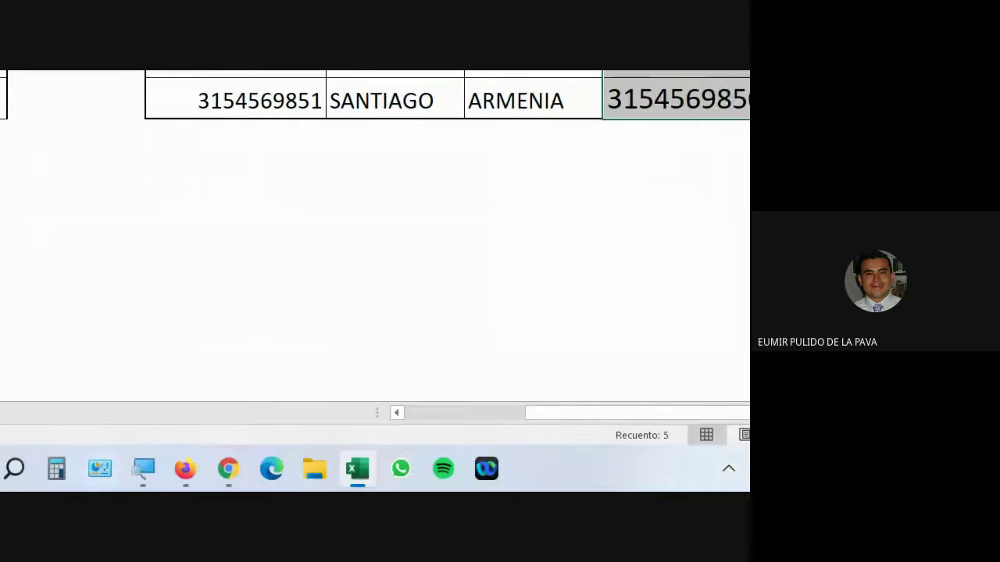
Step: Reset the screen magnifier to 100%, check the Google Meet call, then return to Excel
click(178, 468)
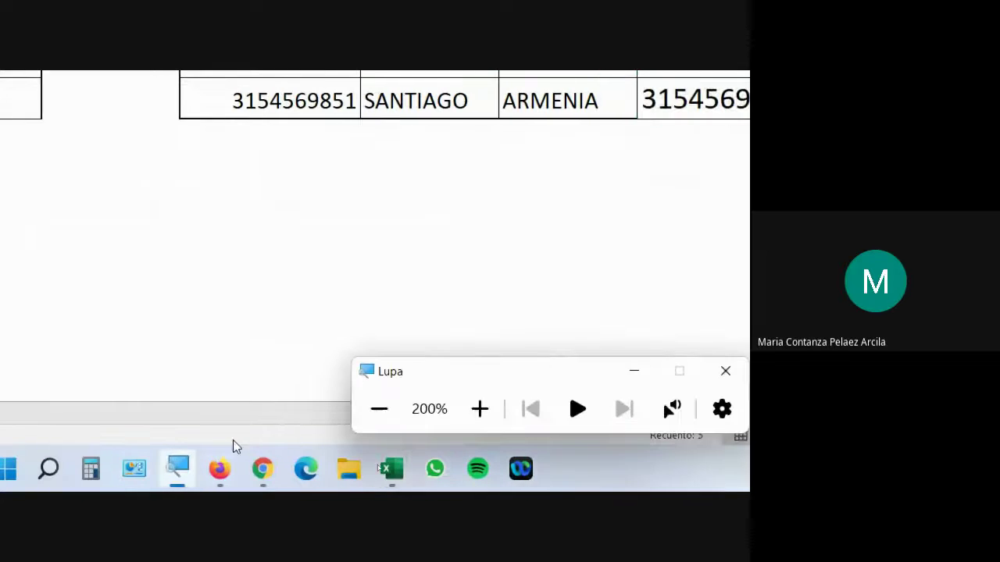
click(378, 410)
click(606, 431)
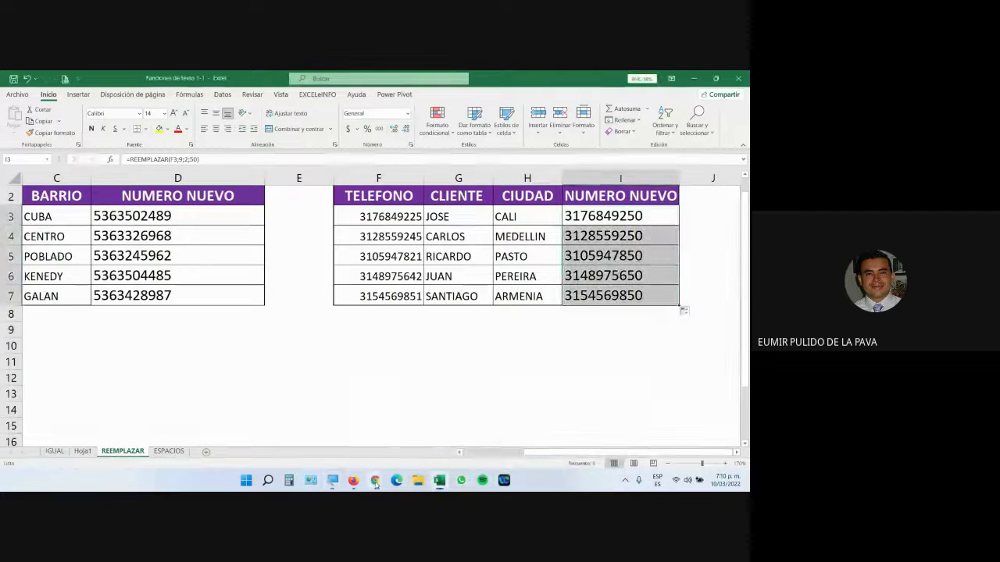
click(375, 480)
click(341, 442)
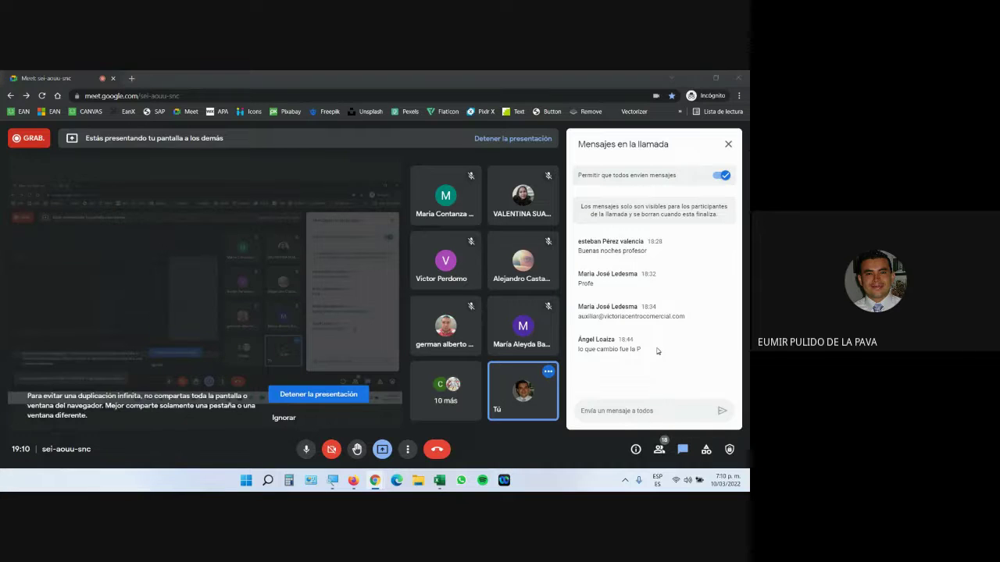
key(alt+Tab)
click(169, 452)
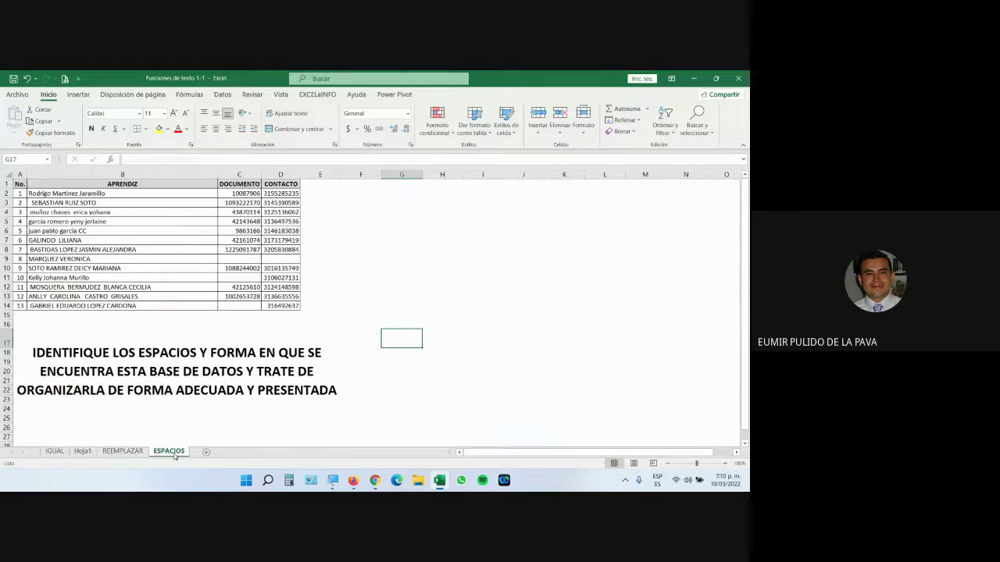
key(super+plus)
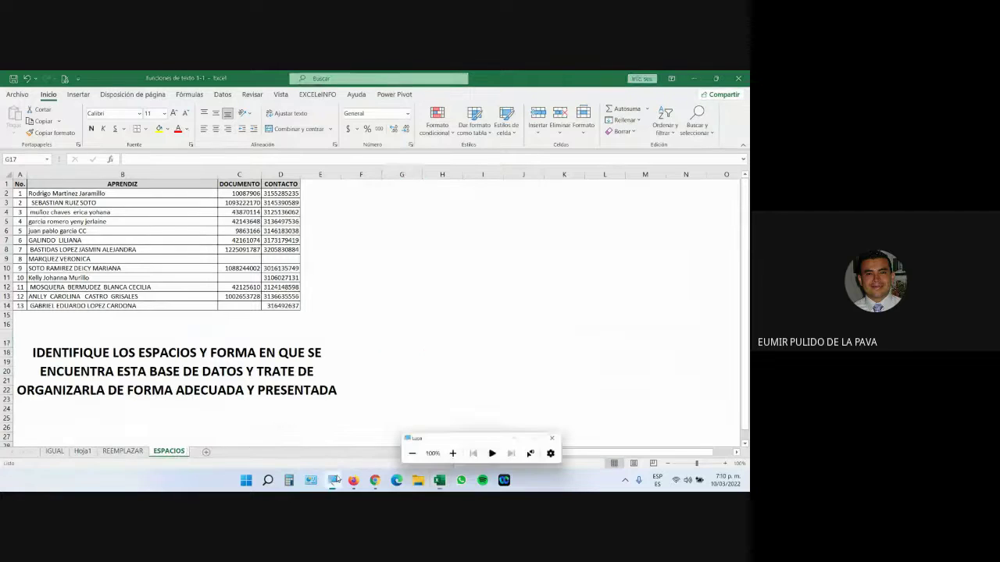
key(super+plus)
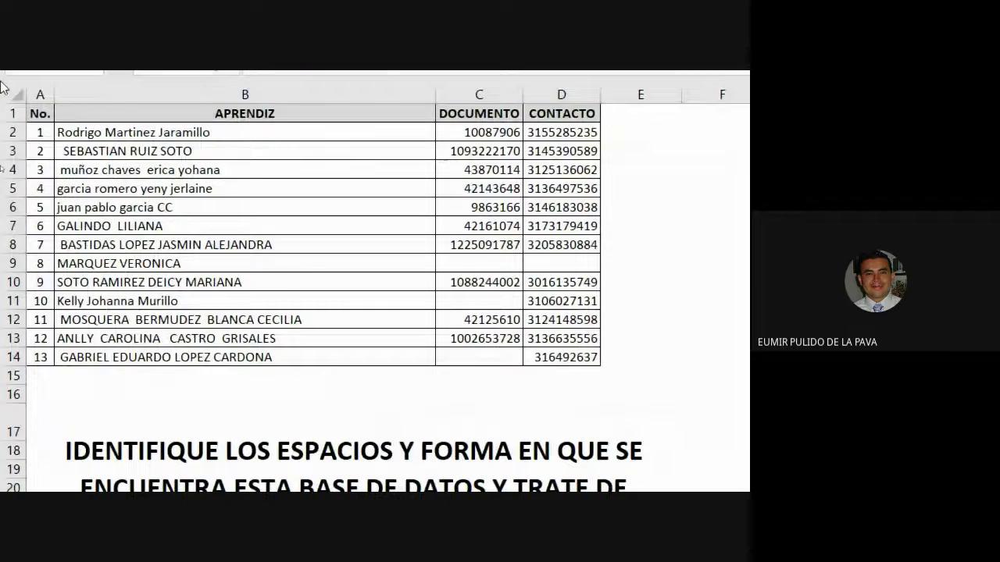
click(305, 207)
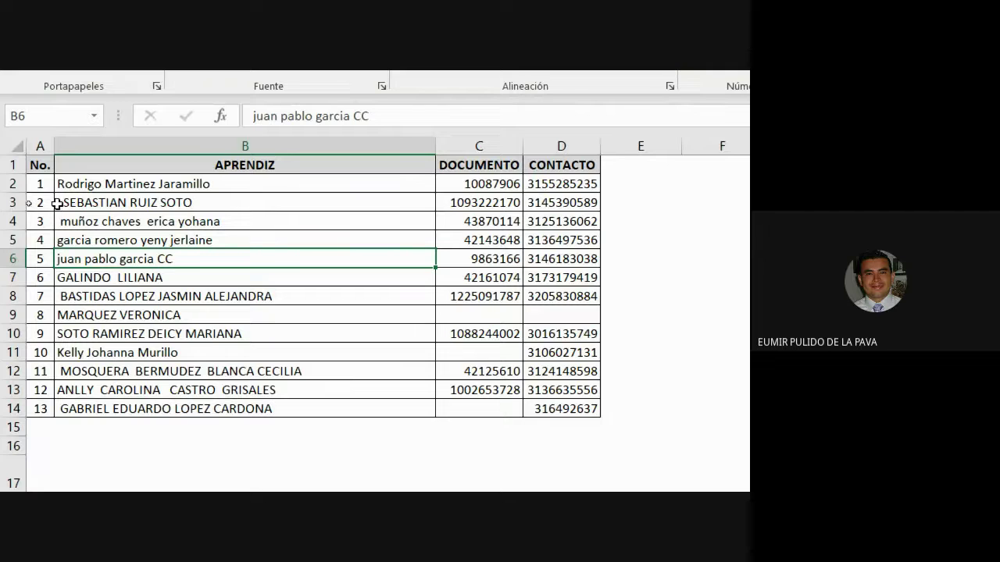
double_click(260, 185)
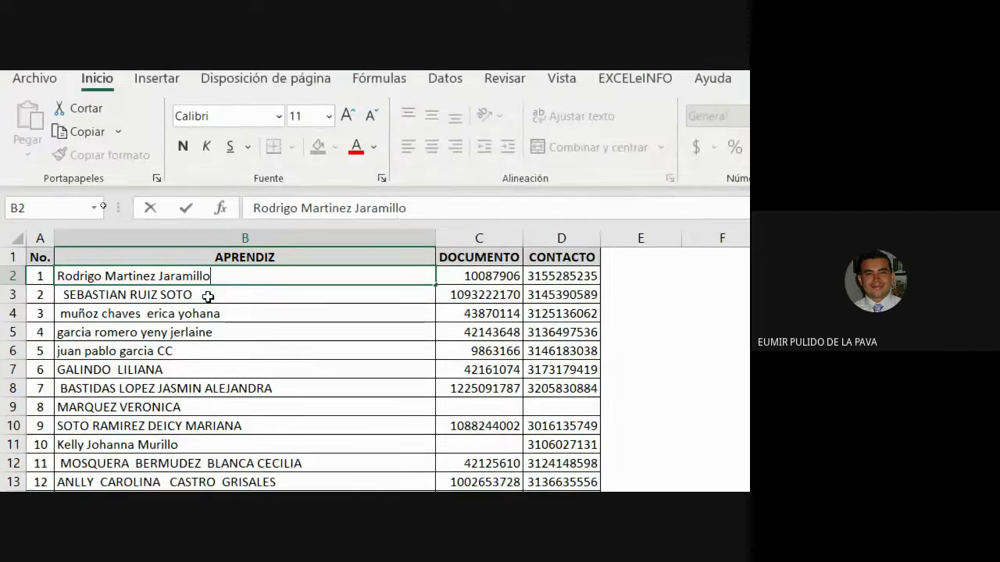
double_click(212, 202)
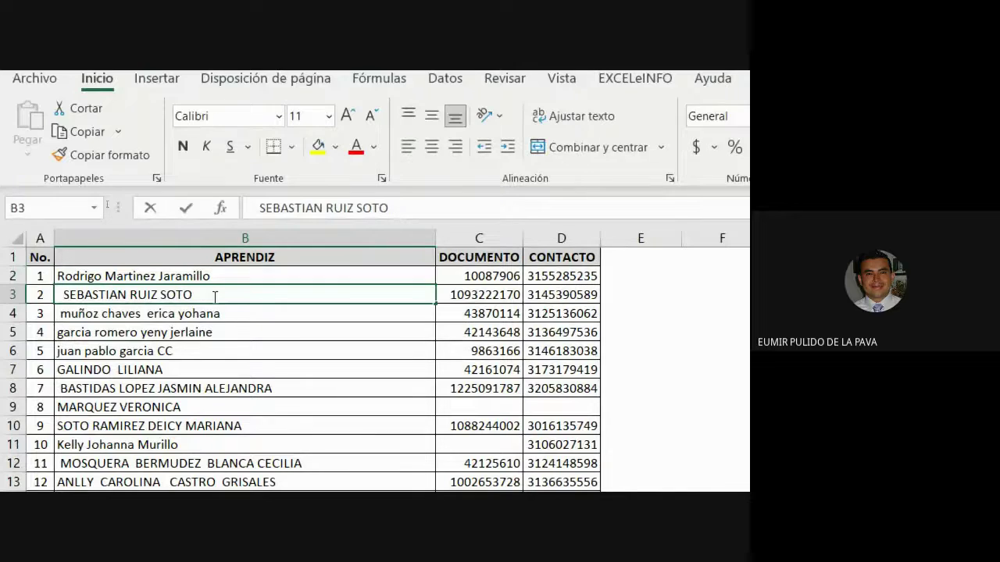
click(60, 295)
double_click(251, 312)
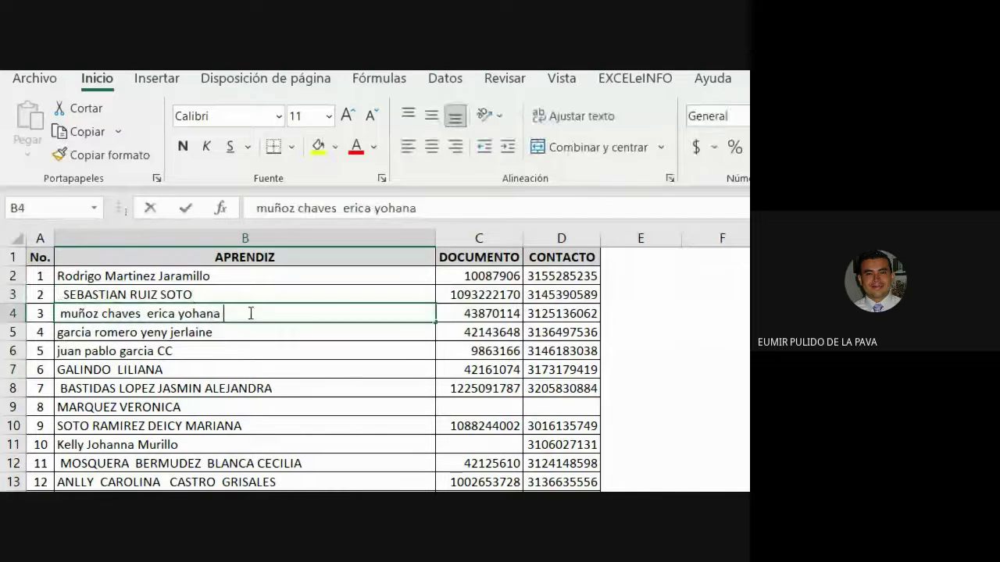
click(245, 334)
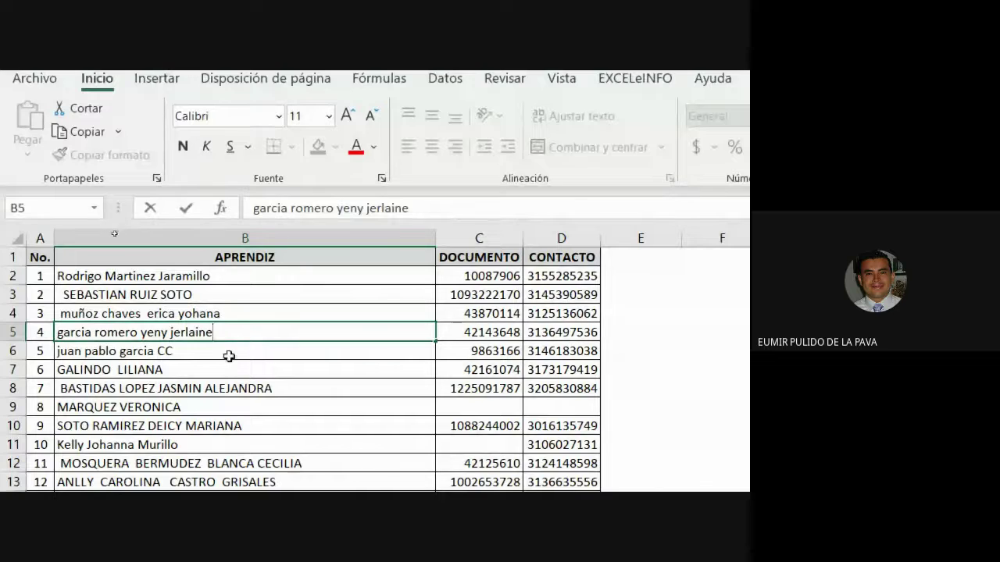
click(228, 351)
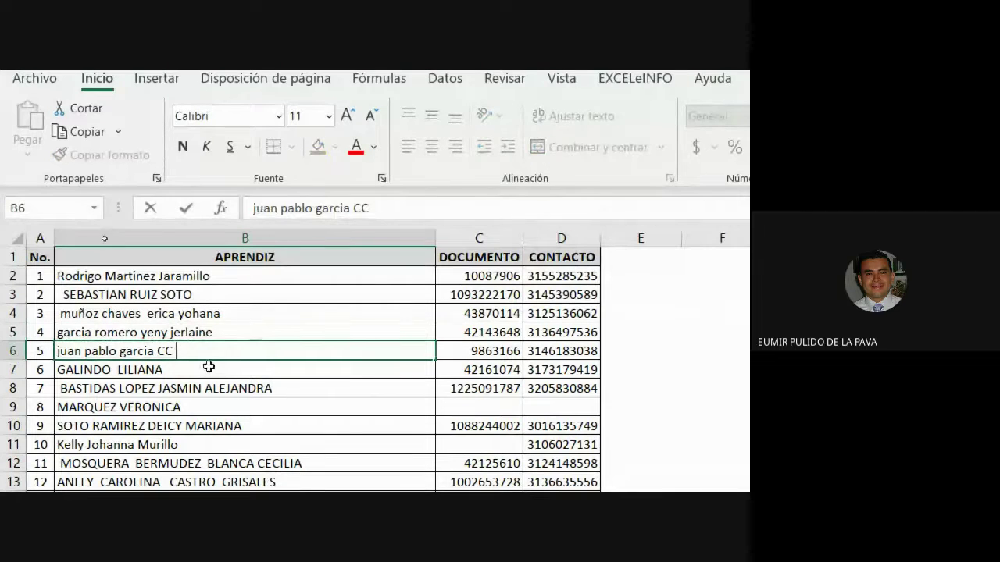
double_click(214, 367)
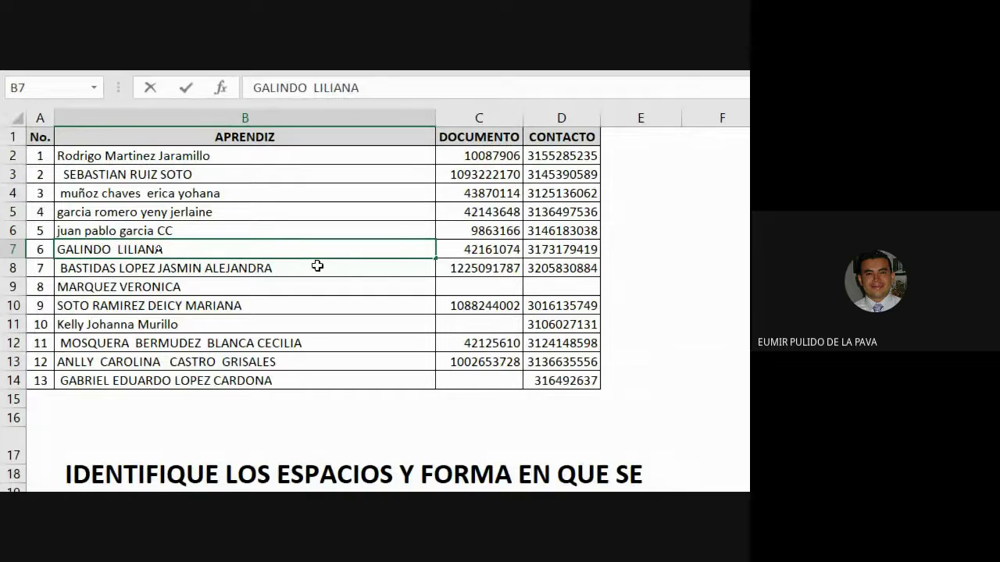
Step: Insert a new column C and enter =ESPACIOS(NOMPROPIO(B2)) in C2
right_click(477, 116)
click(542, 282)
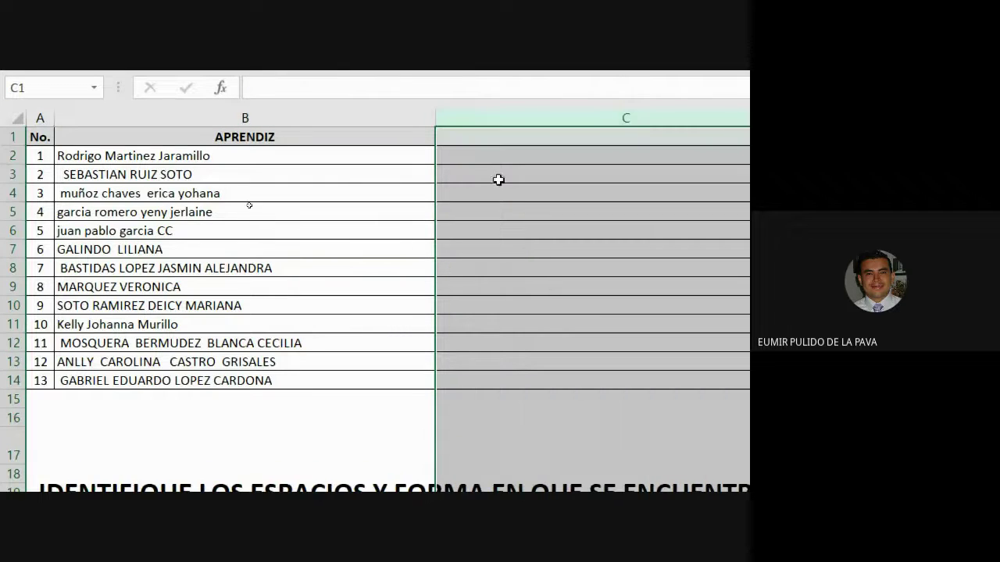
click(485, 155)
text(=)
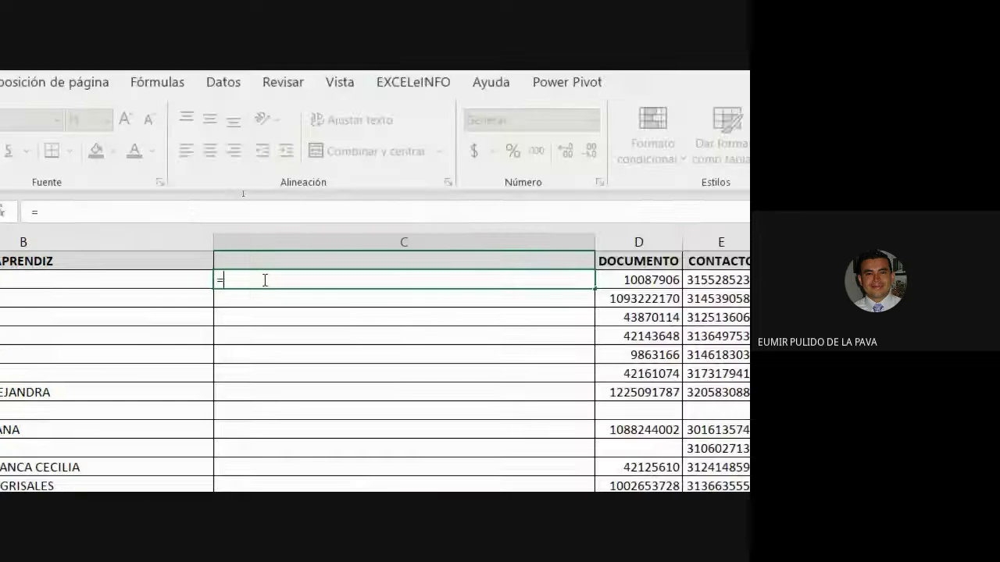
text(ESPACIOS()
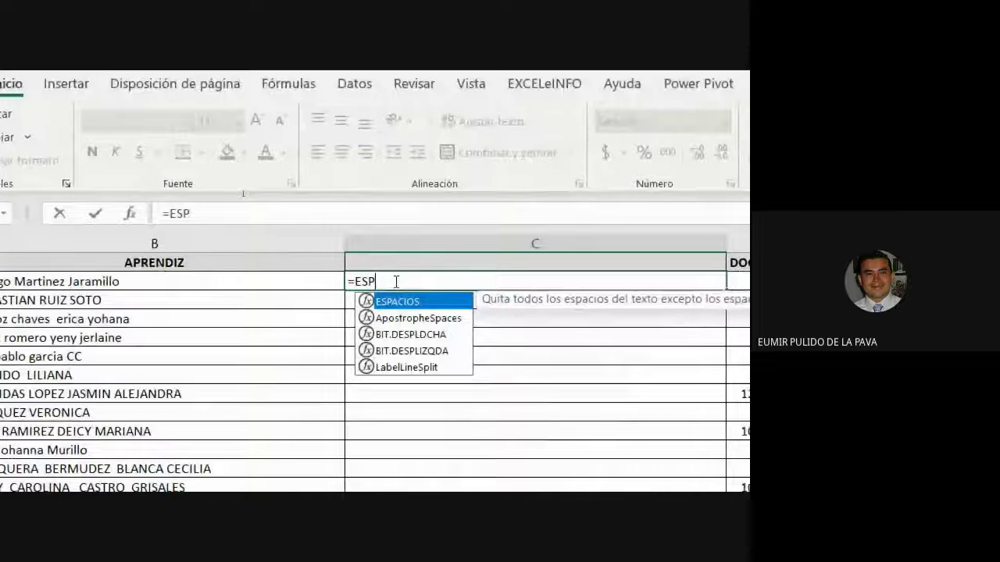
text(MAY)
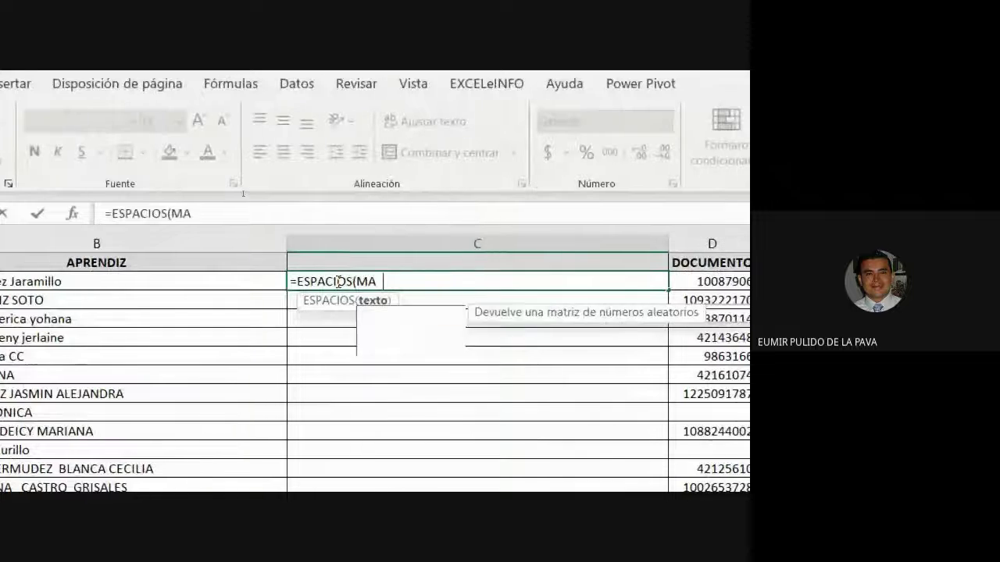
key(BackSpace)
key(BackSpace)
key(BackSpace)
text(NOMP)
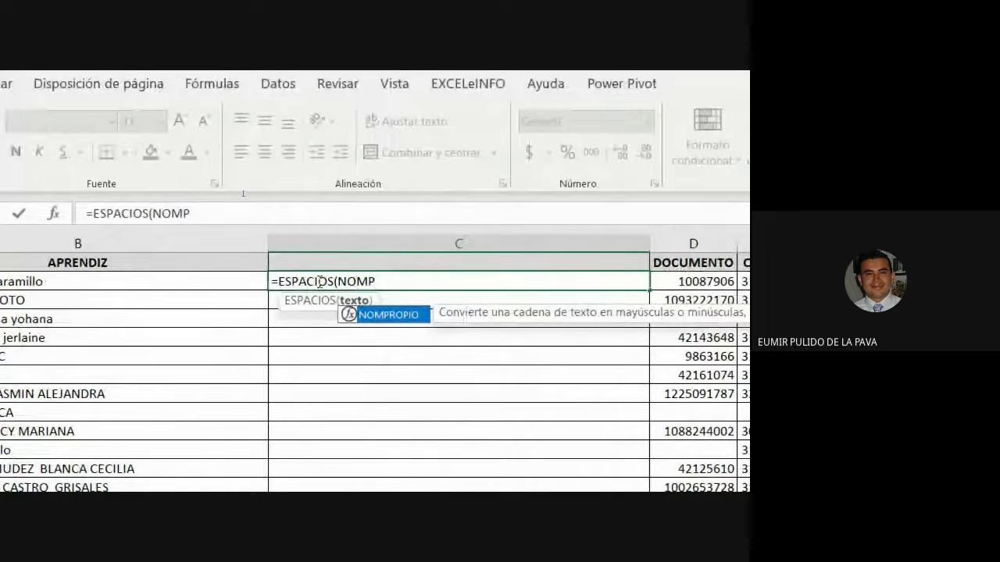
key(Tab)
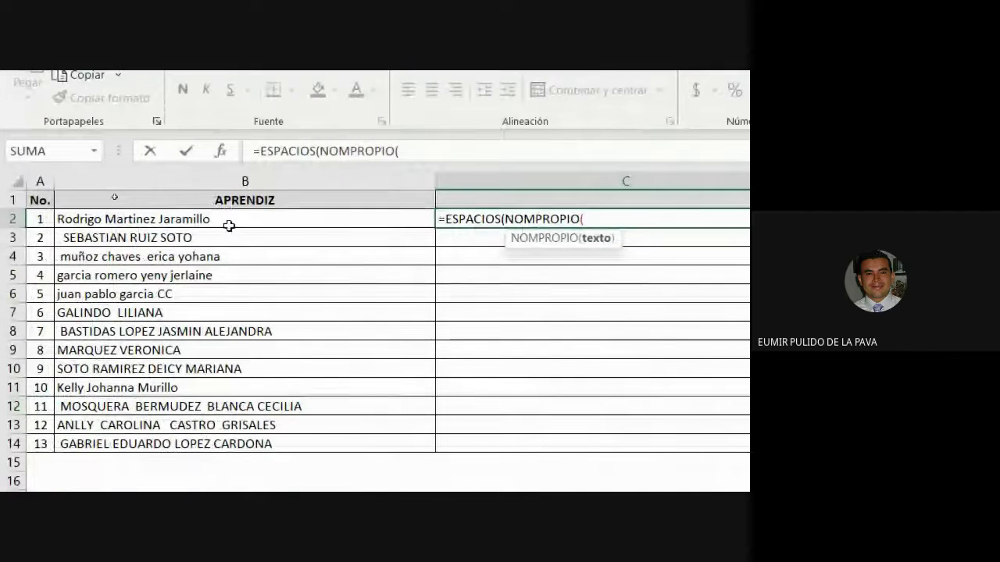
click(229, 226)
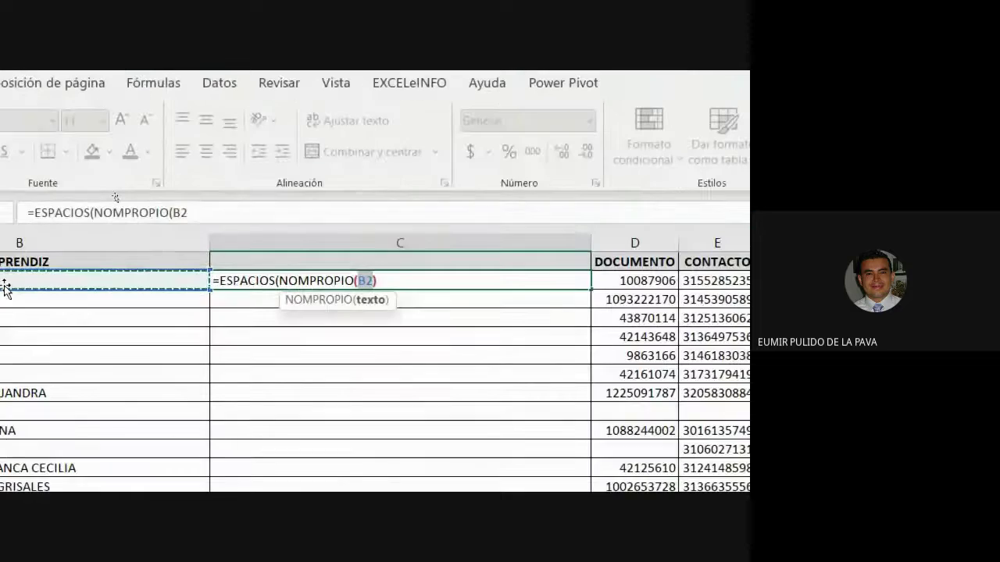
text()))
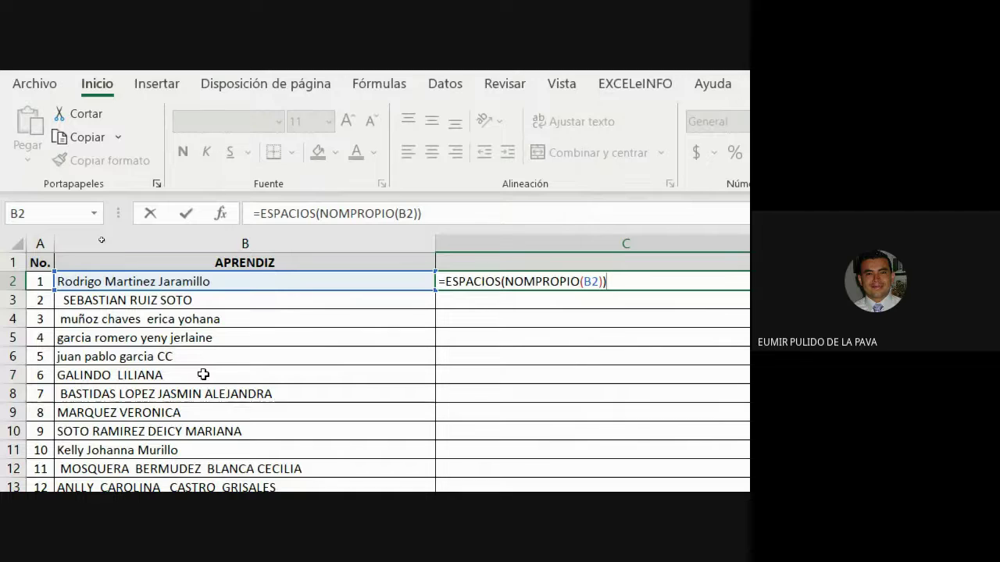
key(Return)
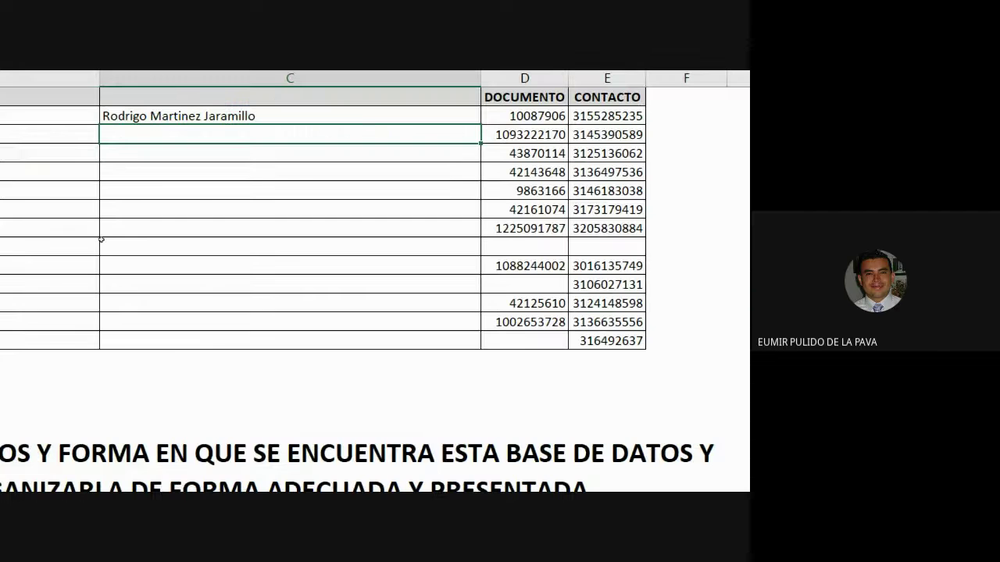
Step: Fill the cleanup formula down to C14 and copy the cleaned names C2:C14
click(289, 115)
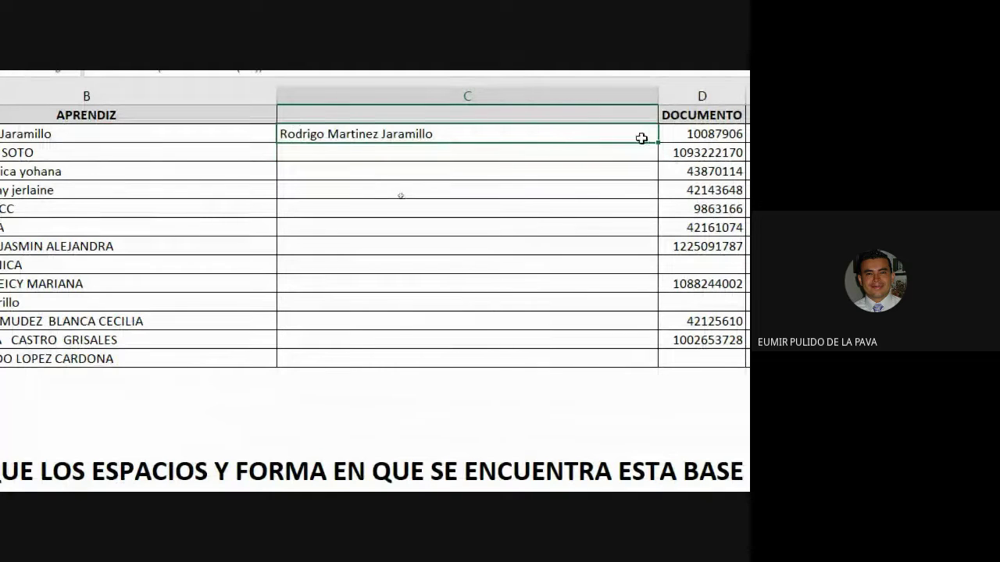
drag(655, 142, 614, 362)
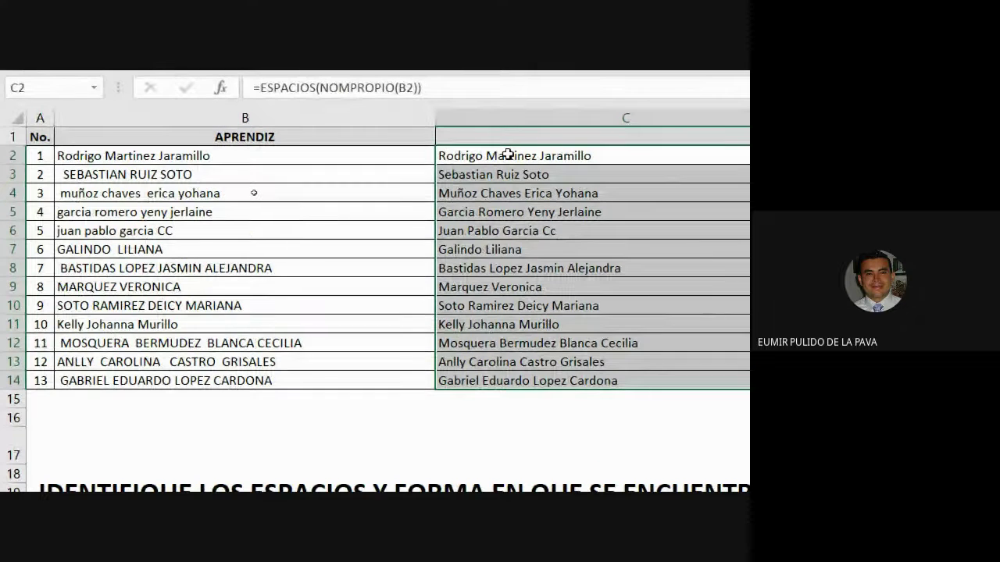
key(ctrl+c)
Step: Paste the cleaned names as values over the APRENDIZ names starting at B2
click(180, 155)
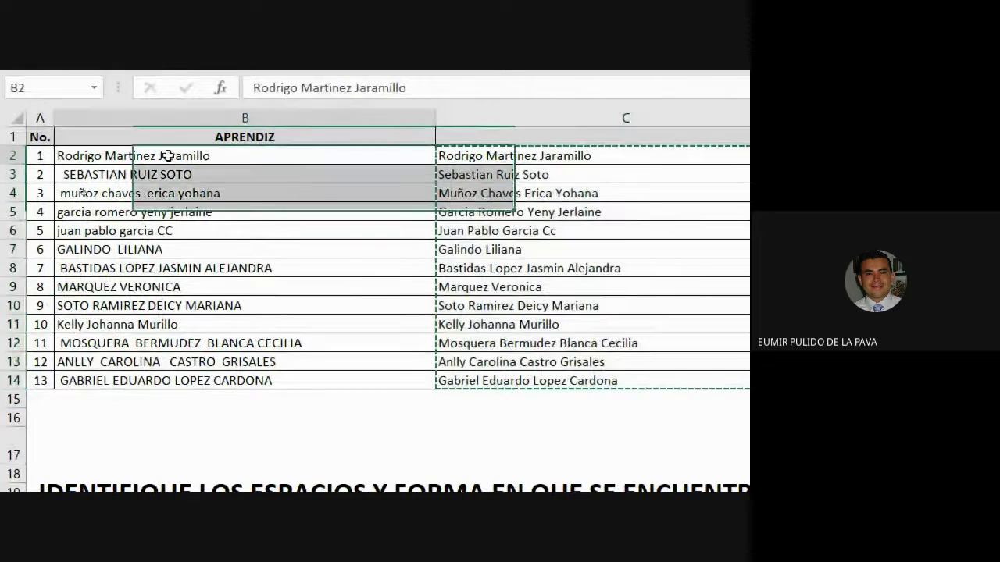
click(27, 152)
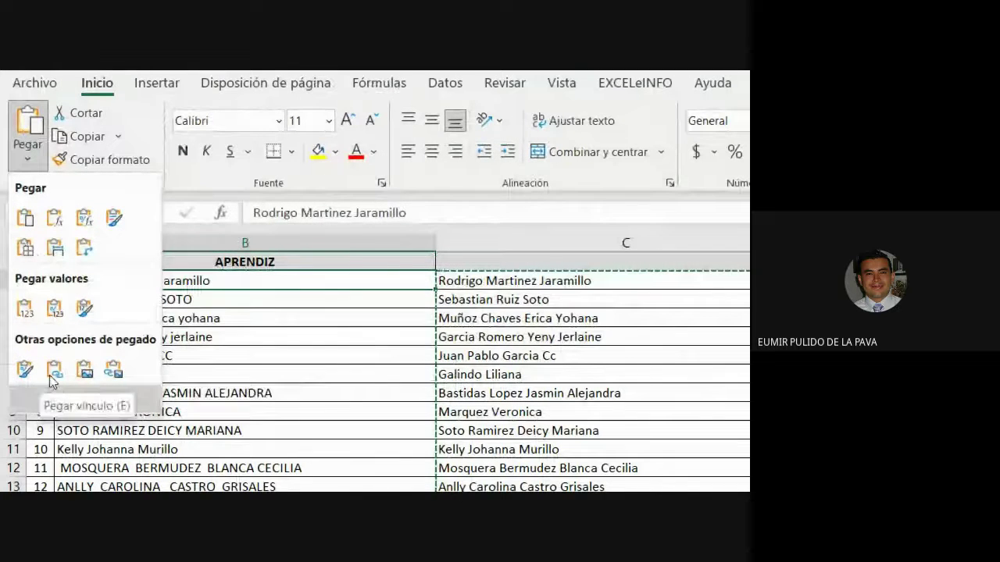
click(26, 308)
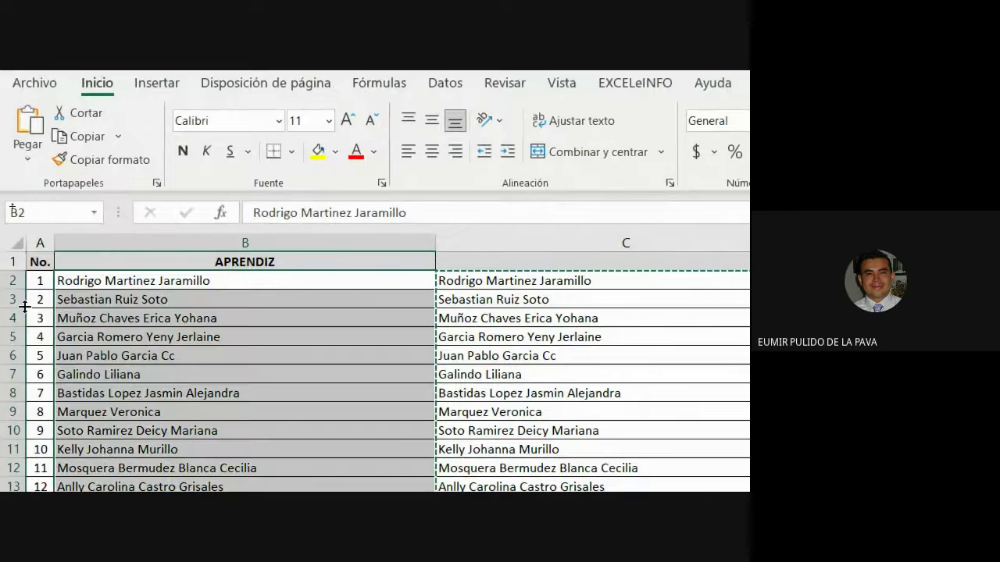
Step: Delete helper column C and select the cleaned names in B2:B14
right_click(527, 235)
click(586, 430)
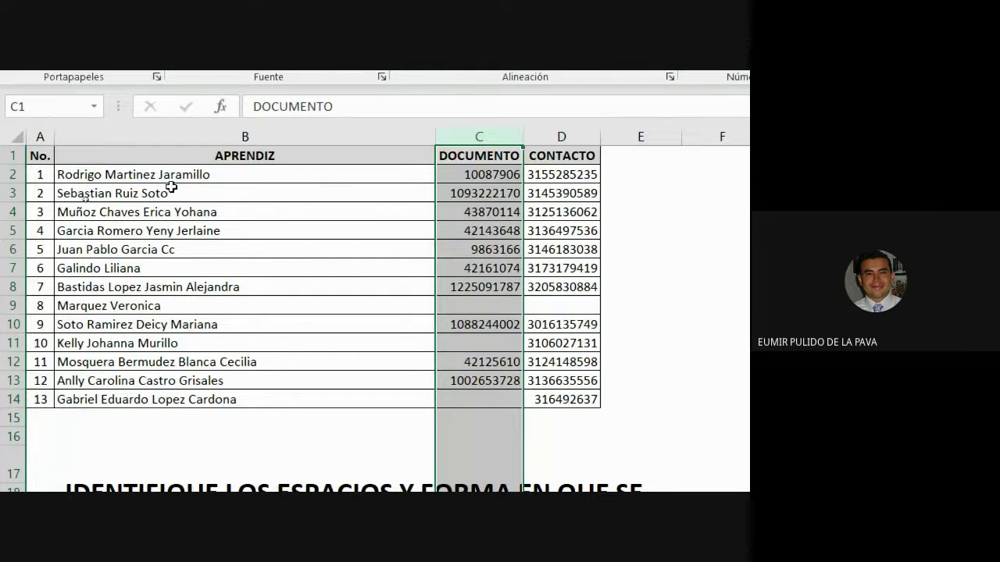
drag(171, 178, 193, 377)
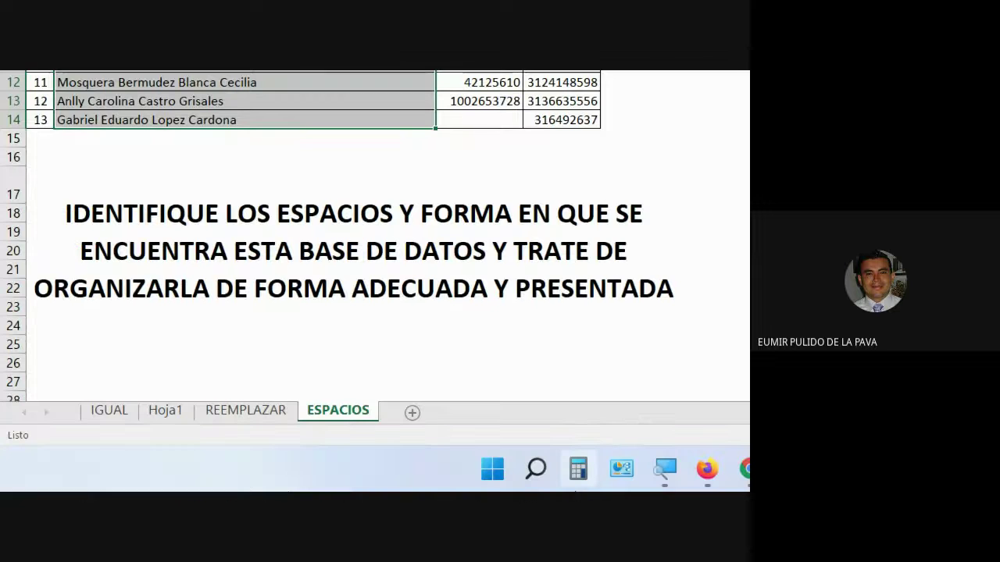
Step: Open Funciones de texto 2.xlsx from the Firefox course file list with Excel
mouse_move(707, 469)
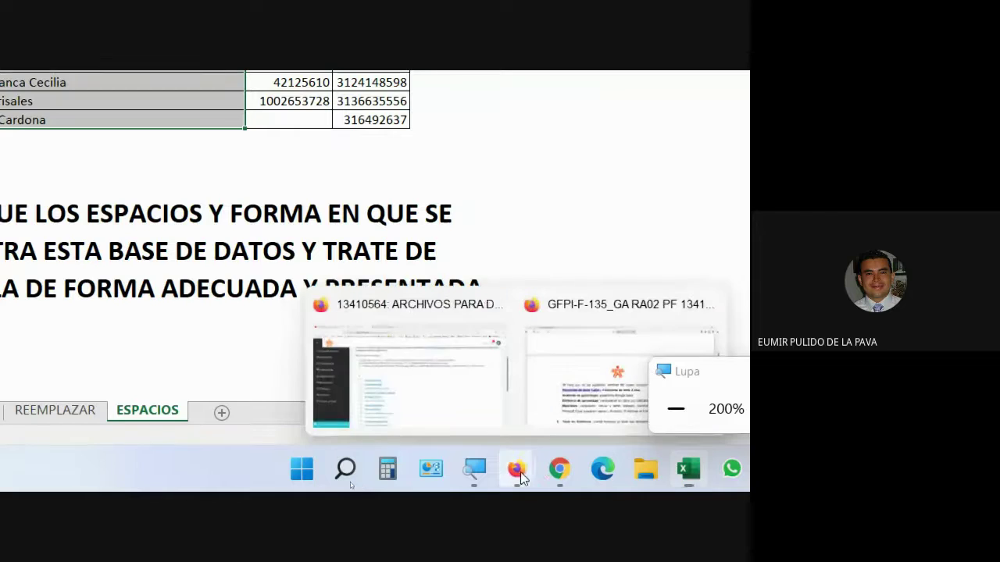
click(442, 391)
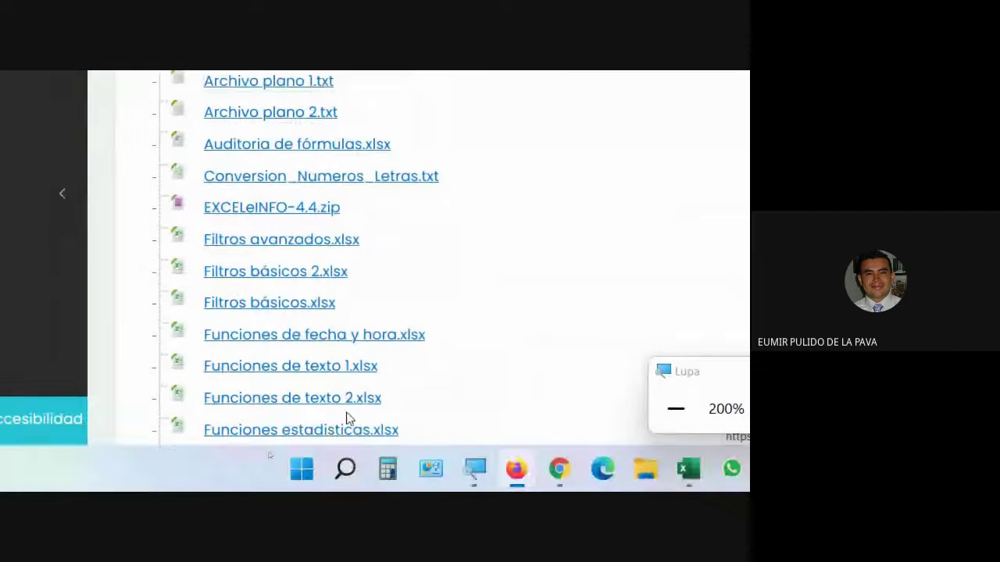
click(311, 406)
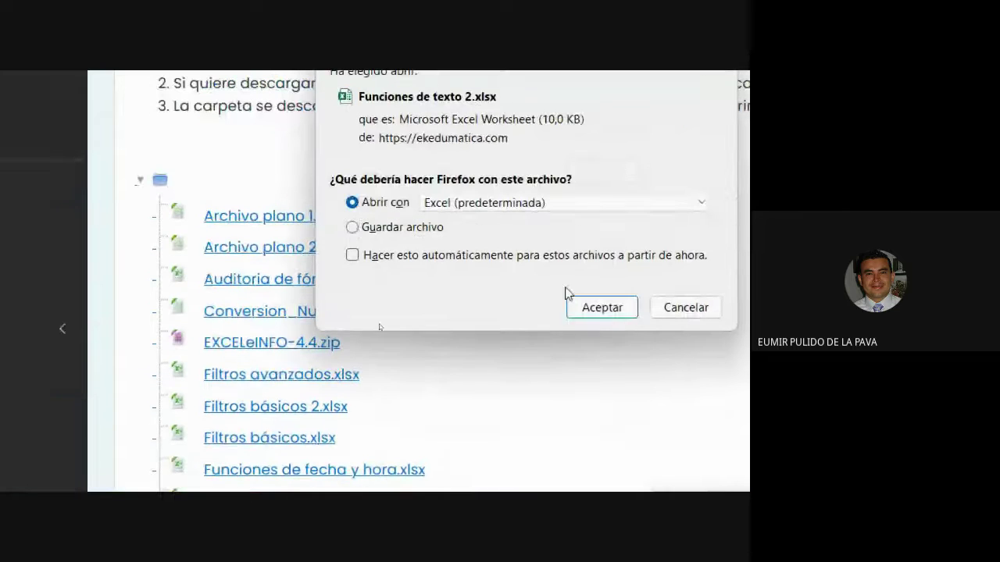
click(576, 309)
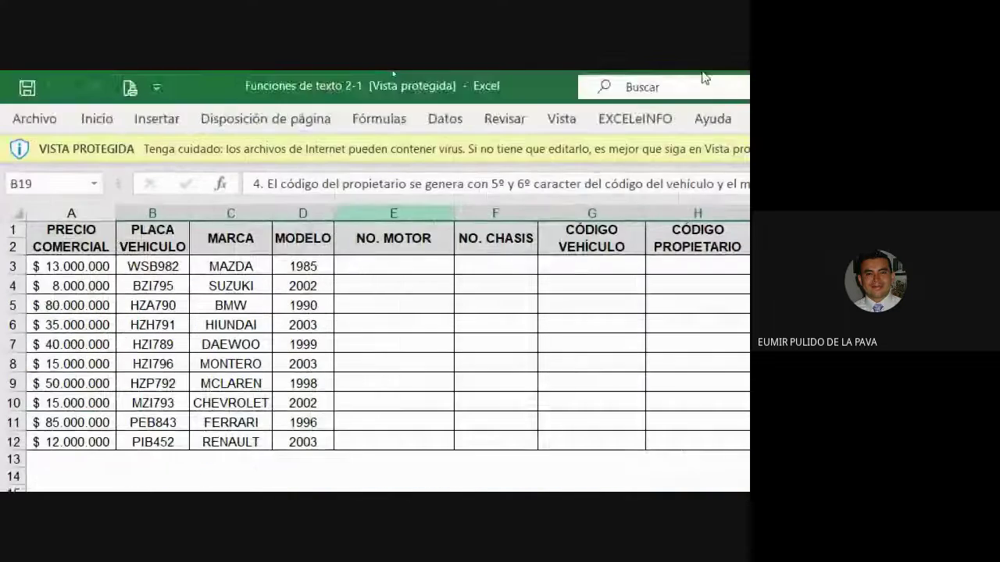
Step: Enable editing and label E14:H14 with CONCATENAR, IZQUIERDA, DERECHA and EXTRAE (MED)
click(394, 144)
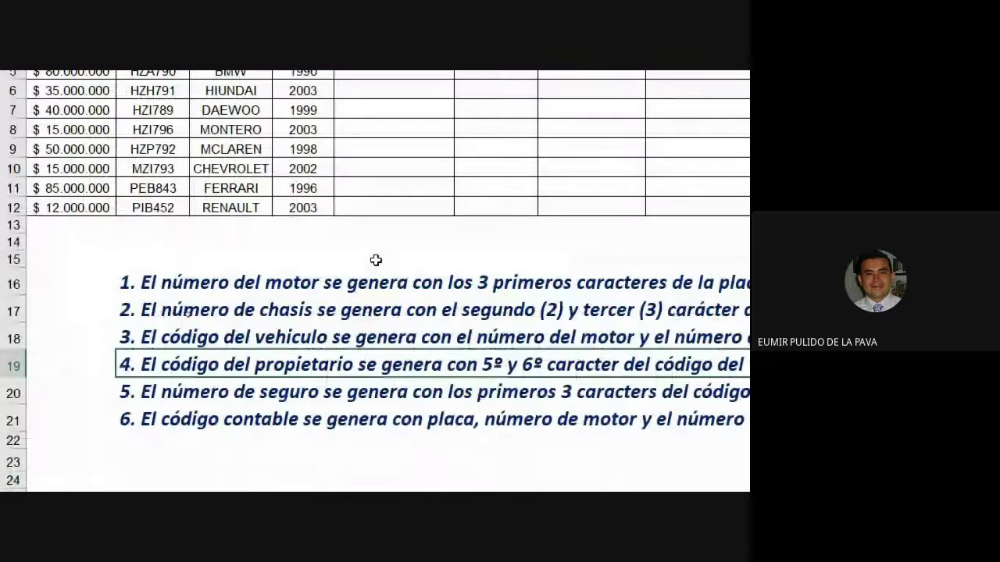
click(390, 243)
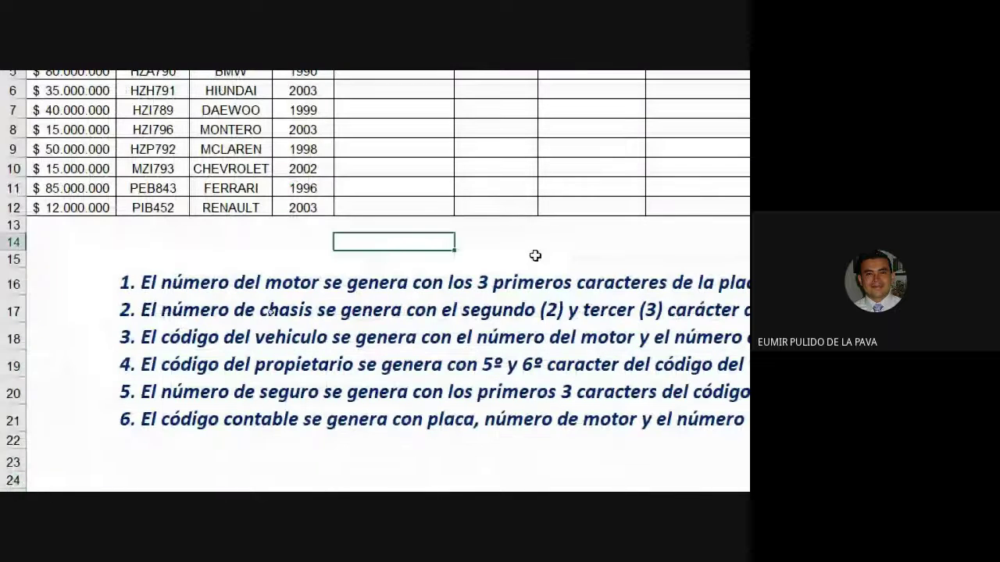
text(CONCAT)
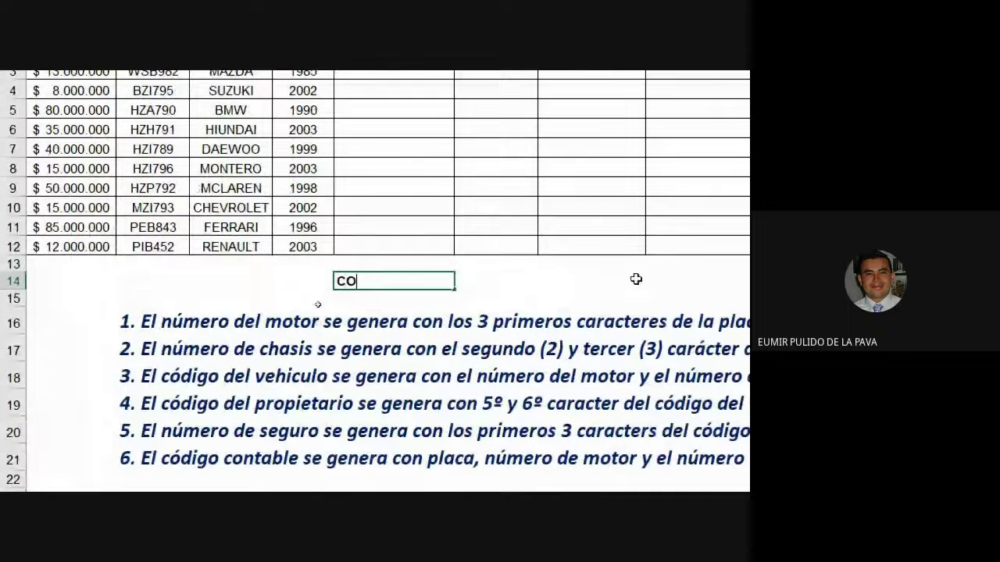
text(ENAR)
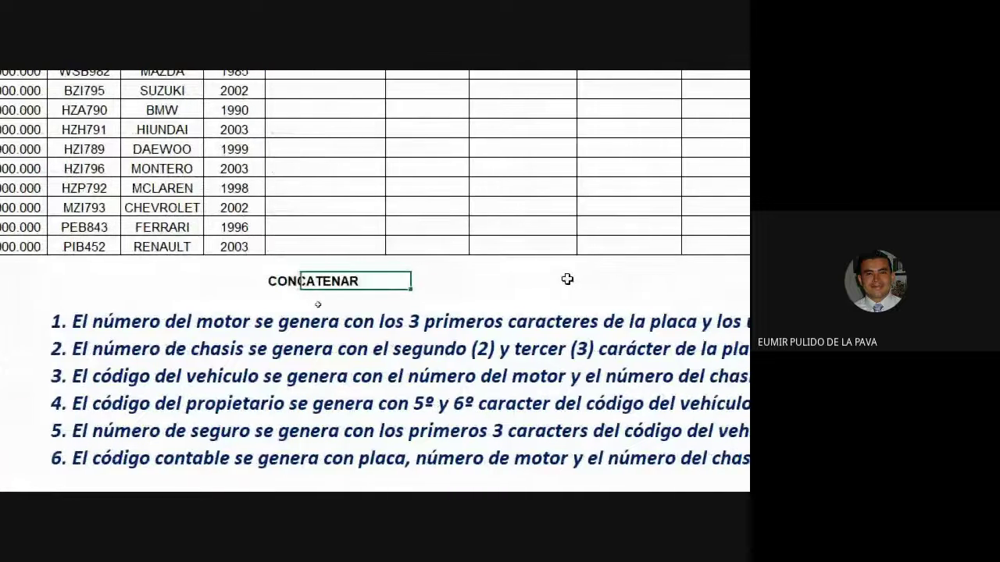
key(Tab)
text(IZQUIERDA)
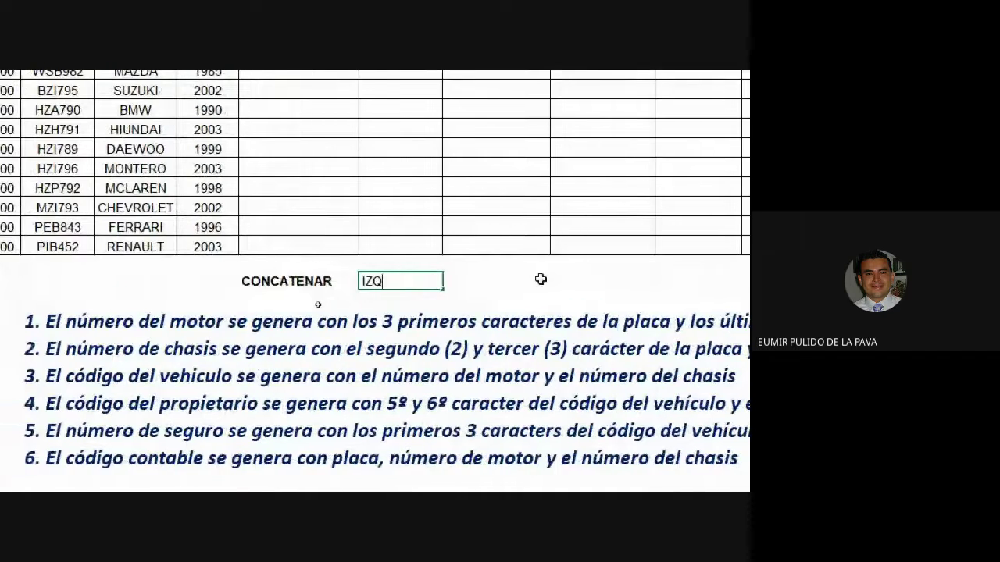
key(Tab)
text(DERECHA)
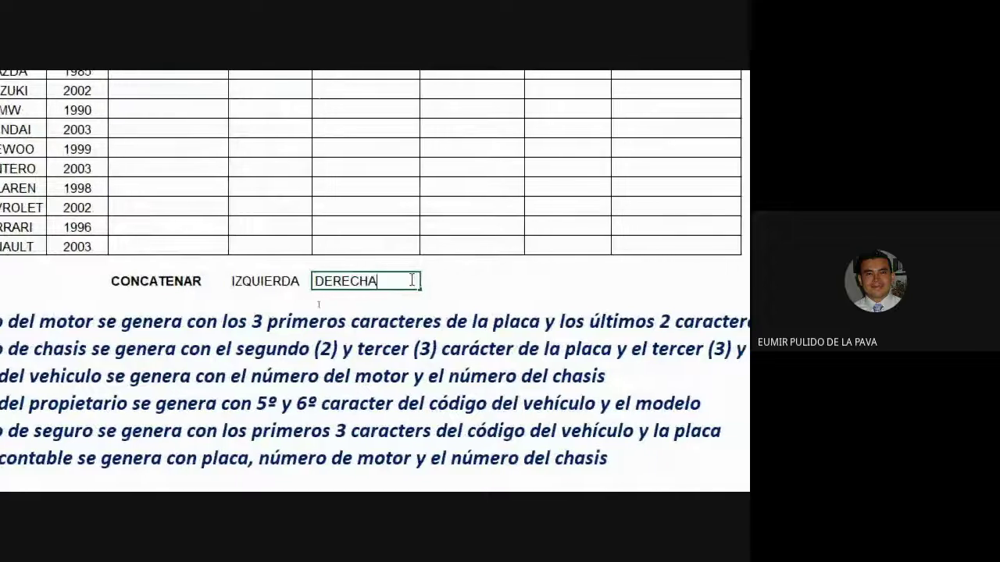
key(Tab)
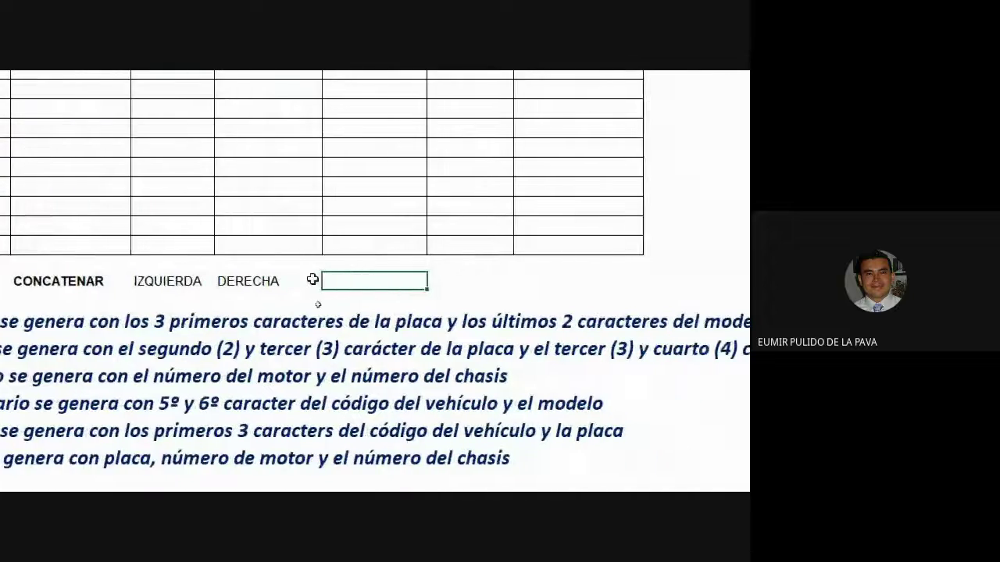
text(EXTRAE (MED))
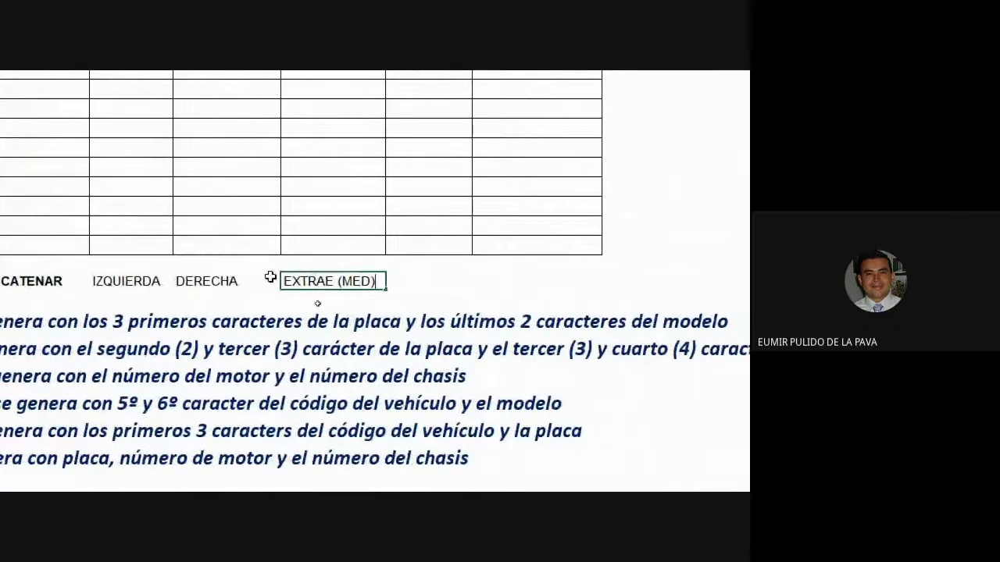
key(Return)
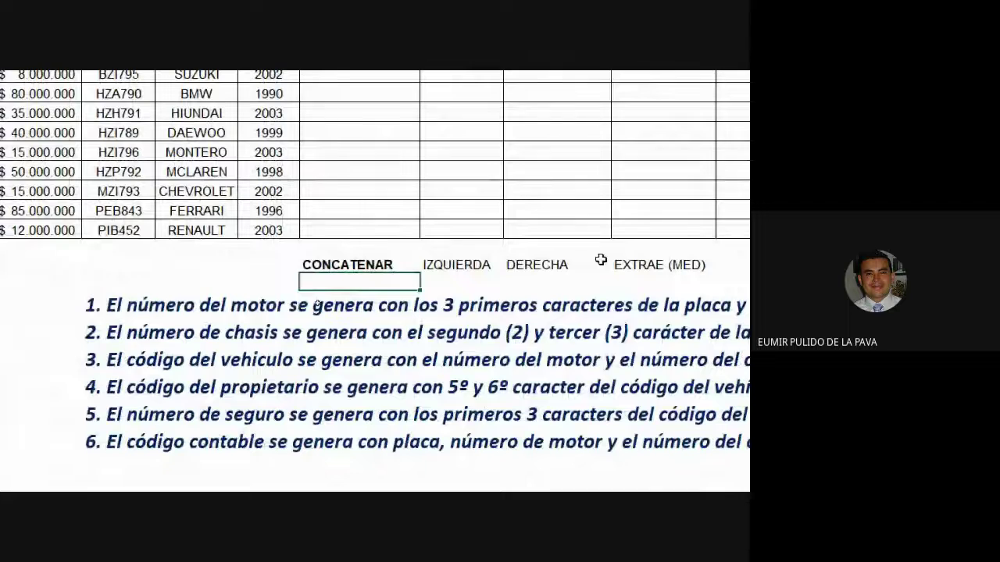
Step: Select the EXTRAE (MED) label, then the motor-number instruction in B16
click(673, 259)
click(581, 265)
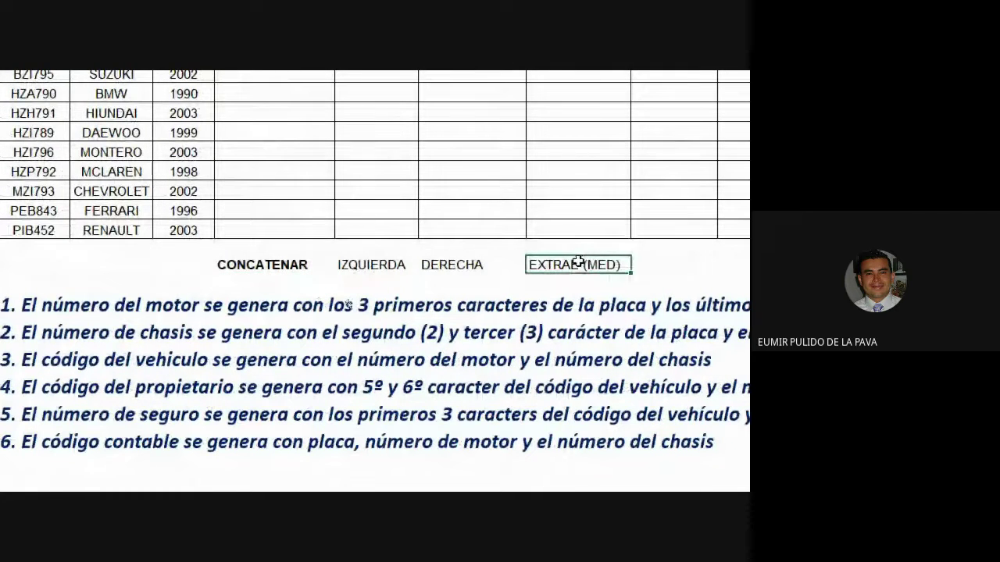
click(72, 317)
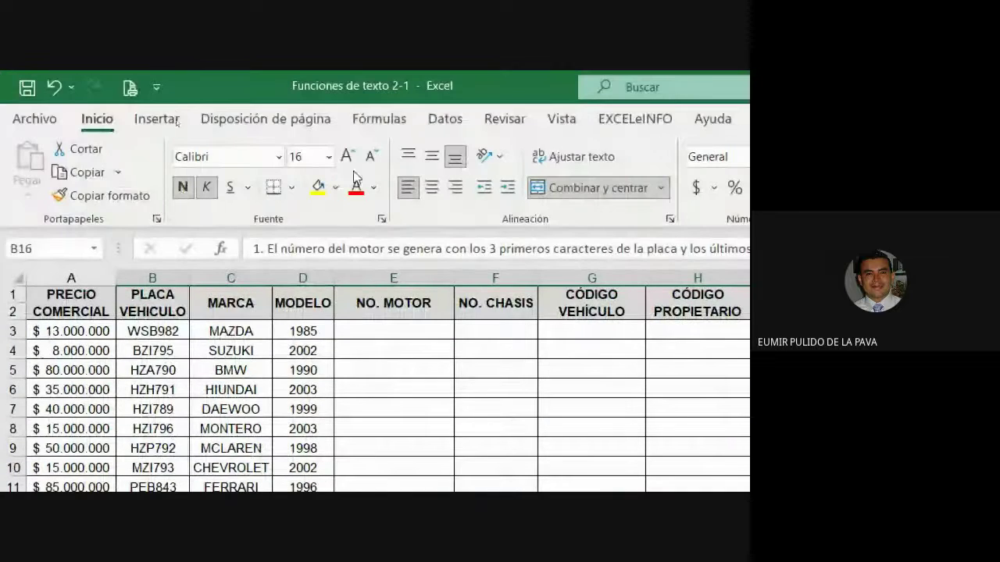
Step: Increase the font size of the instruction text and of cell E3
click(346, 156)
click(346, 156)
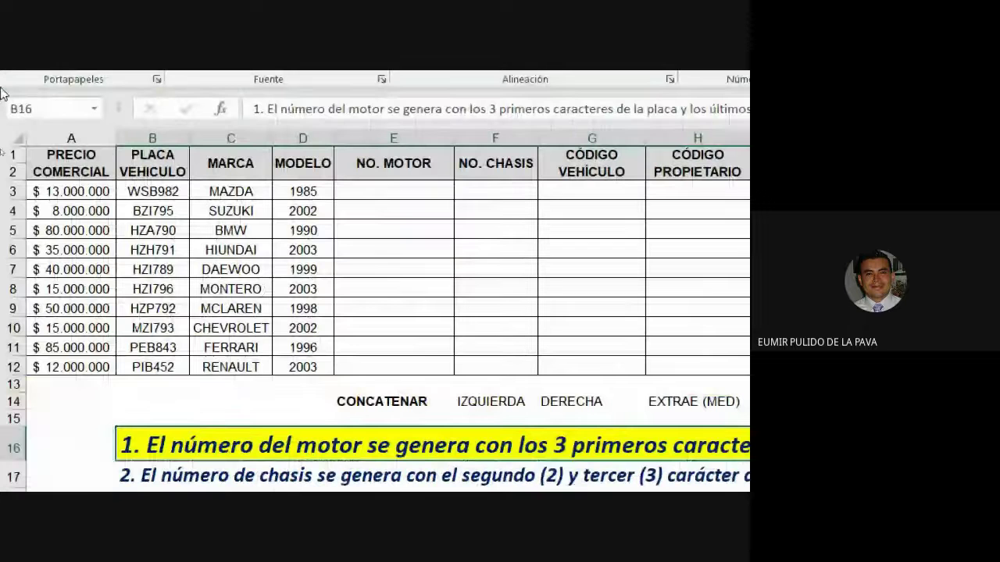
click(353, 189)
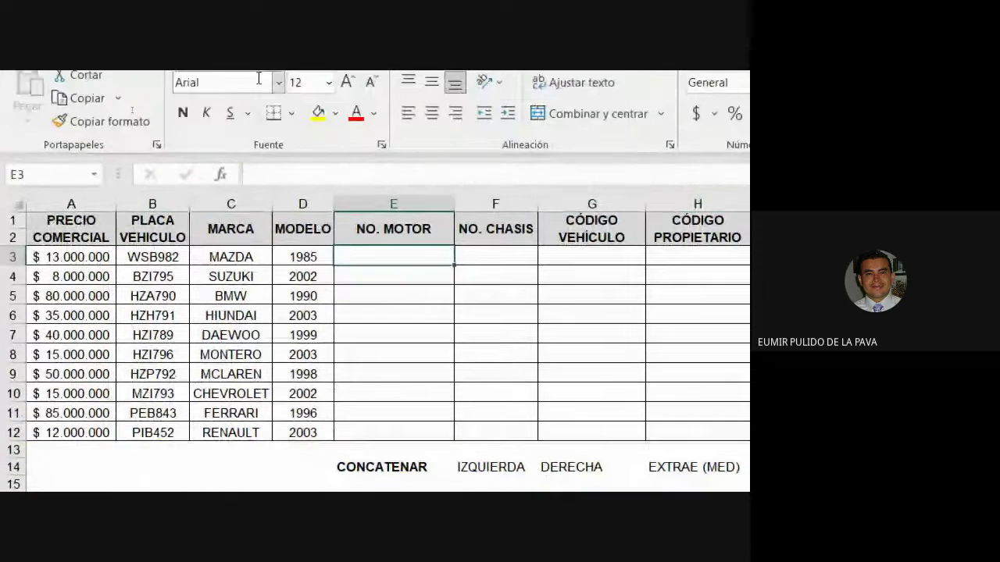
click(348, 94)
click(348, 94)
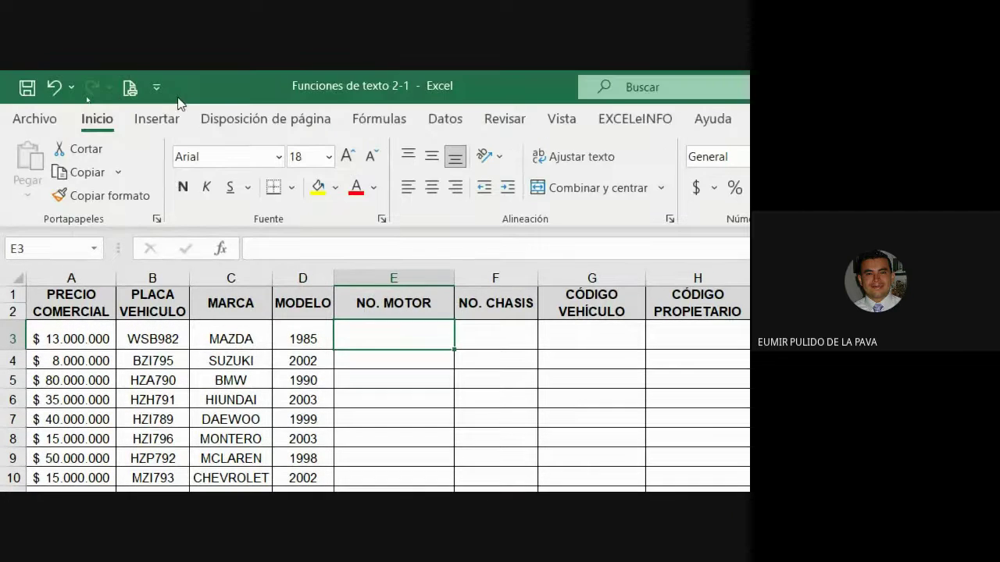
Step: Highlight WSB in plate WSB982 (B3) and 85 in year 1985 (D3)
click(129, 312)
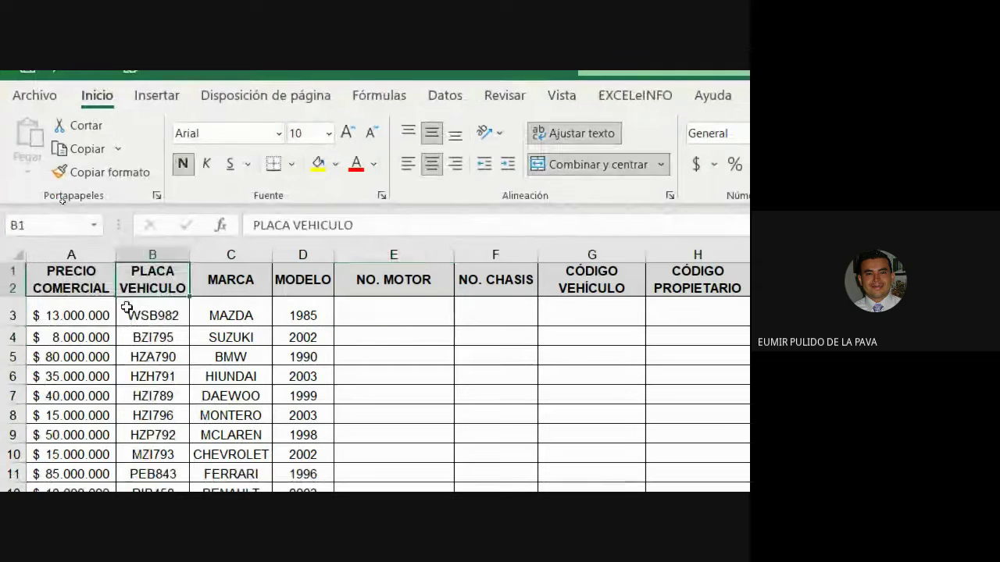
click(127, 336)
double_click(126, 313)
drag(126, 313, 154, 316)
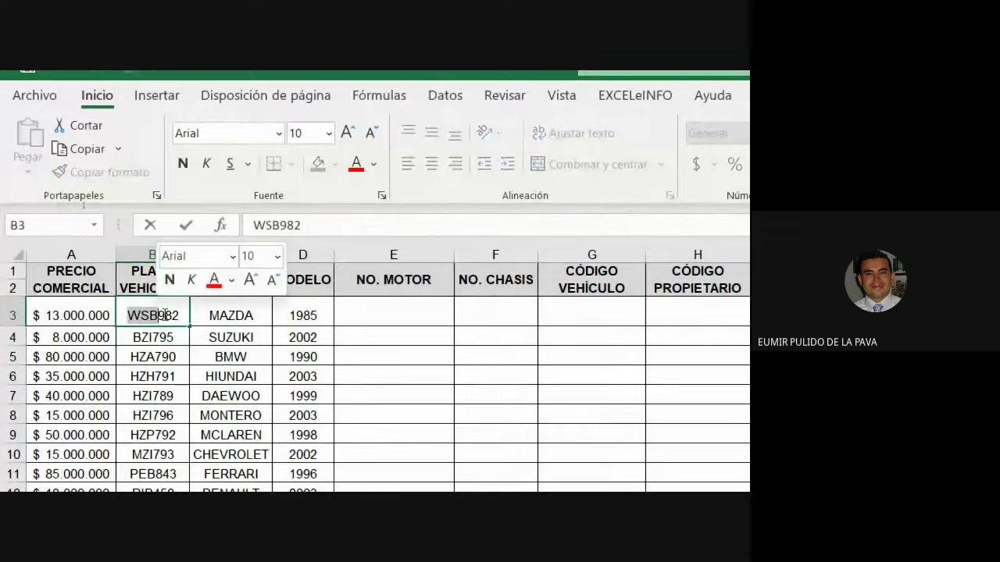
click(309, 315)
double_click(308, 316)
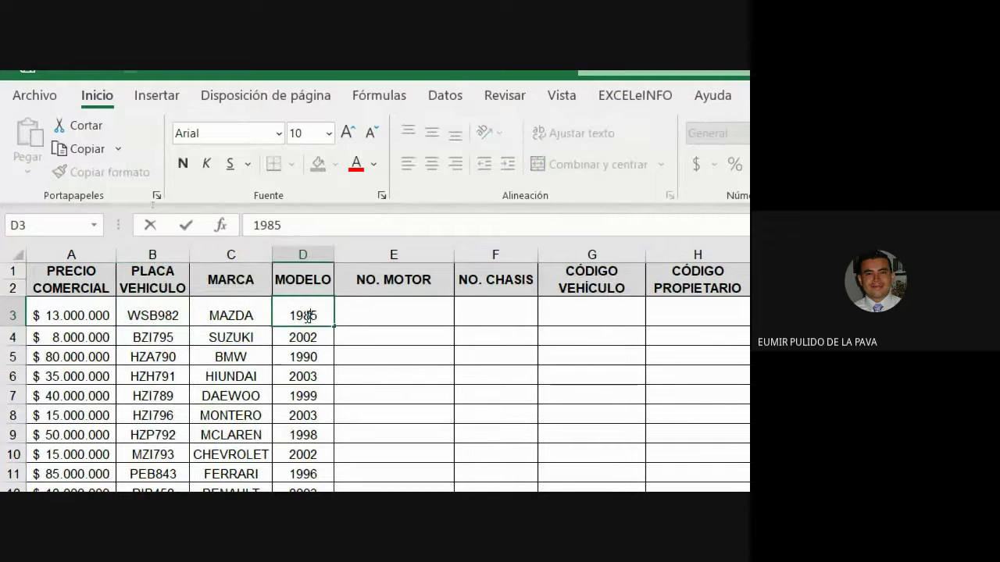
drag(302, 315, 330, 317)
Step: Enter the example motor number WSB85 in E3, then clear it again
click(388, 314)
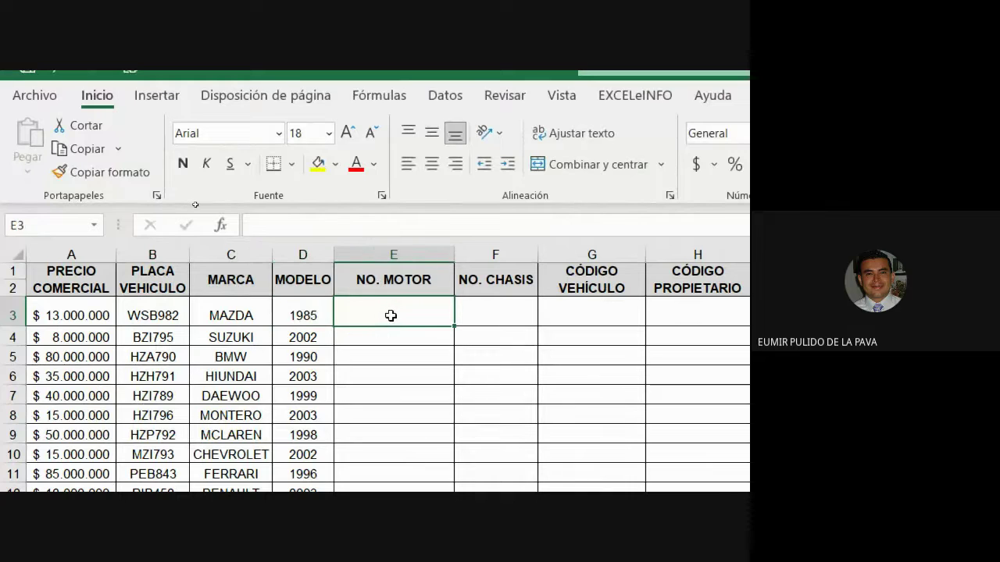
text(WS)
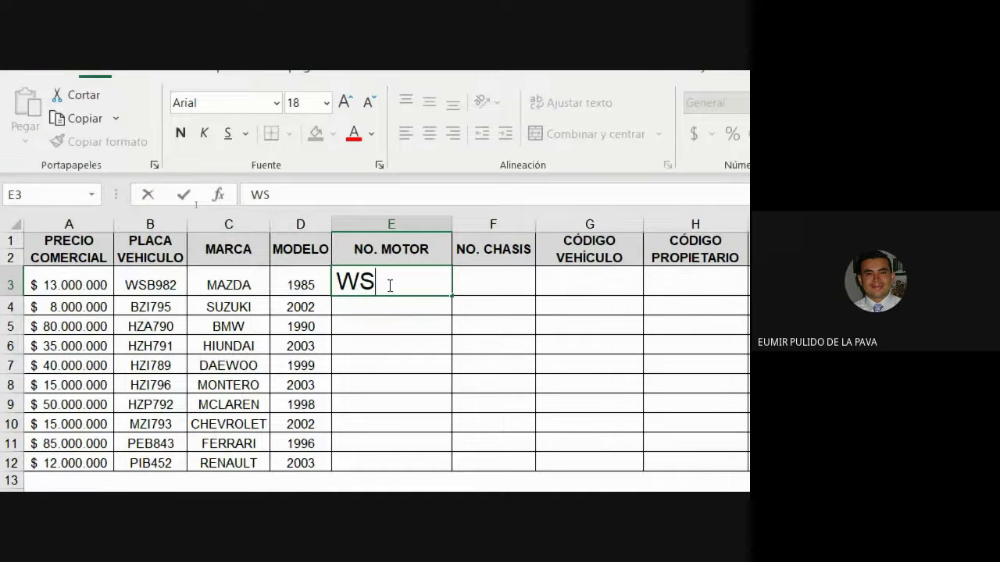
text(B)
text(85)
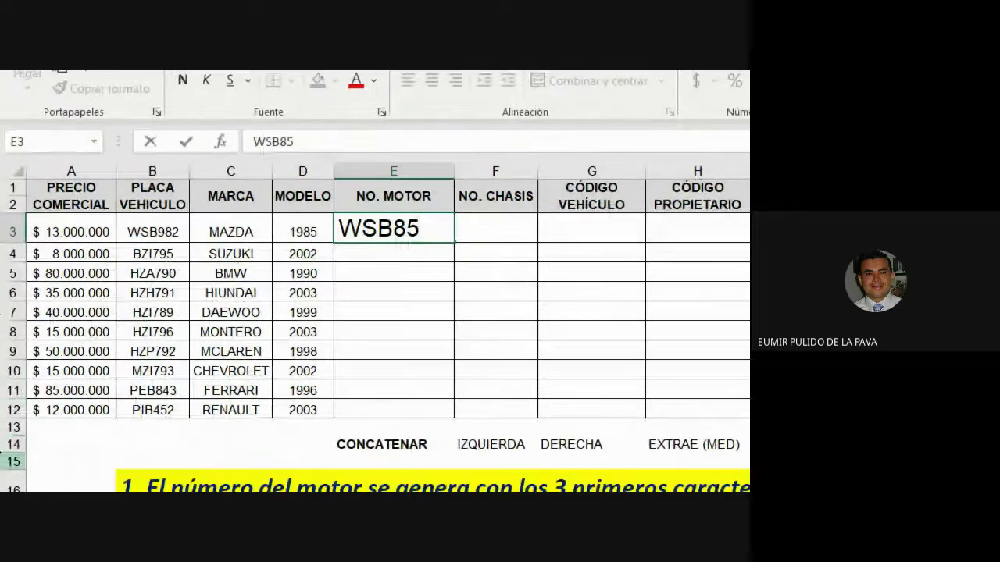
key(Return)
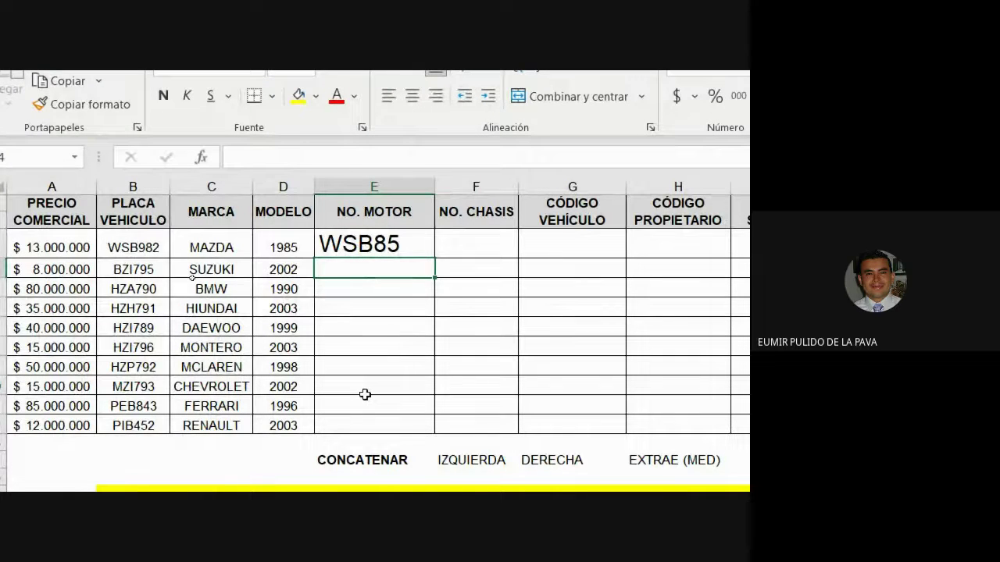
click(385, 240)
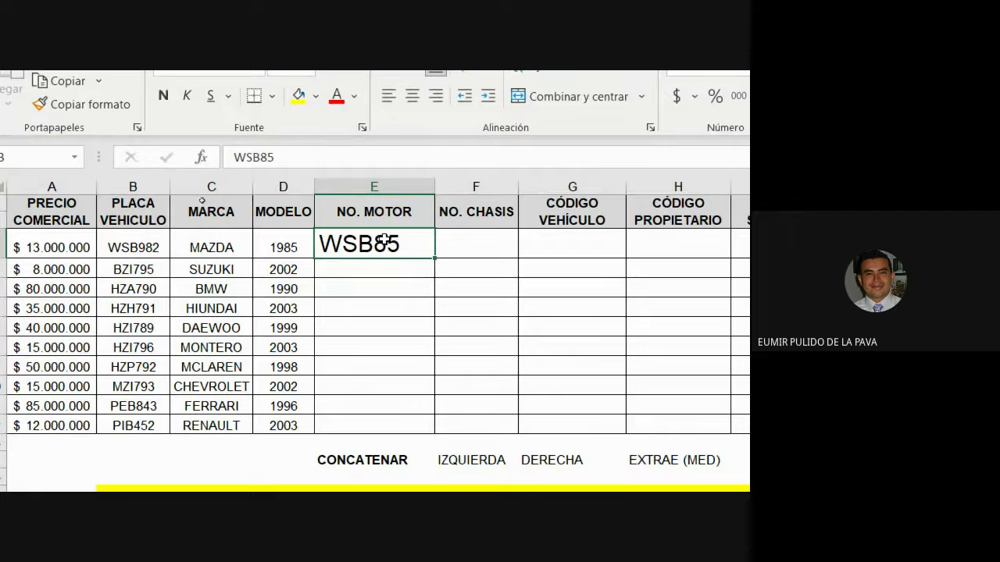
key(Delete)
Step: Widen column E and give B3 (WSB982) and D3 (1985) yellow fill
click(435, 186)
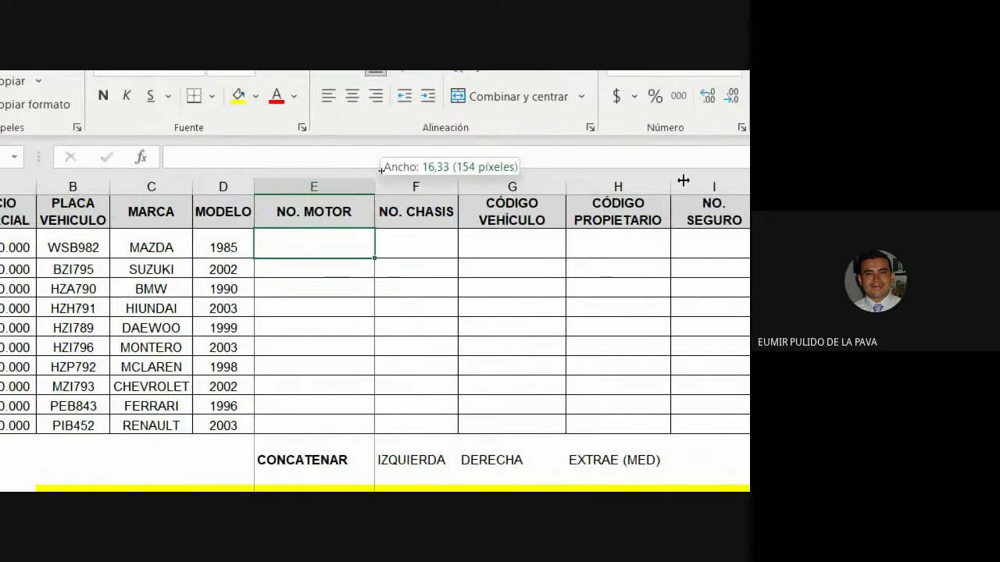
drag(684, 180, 682, 181)
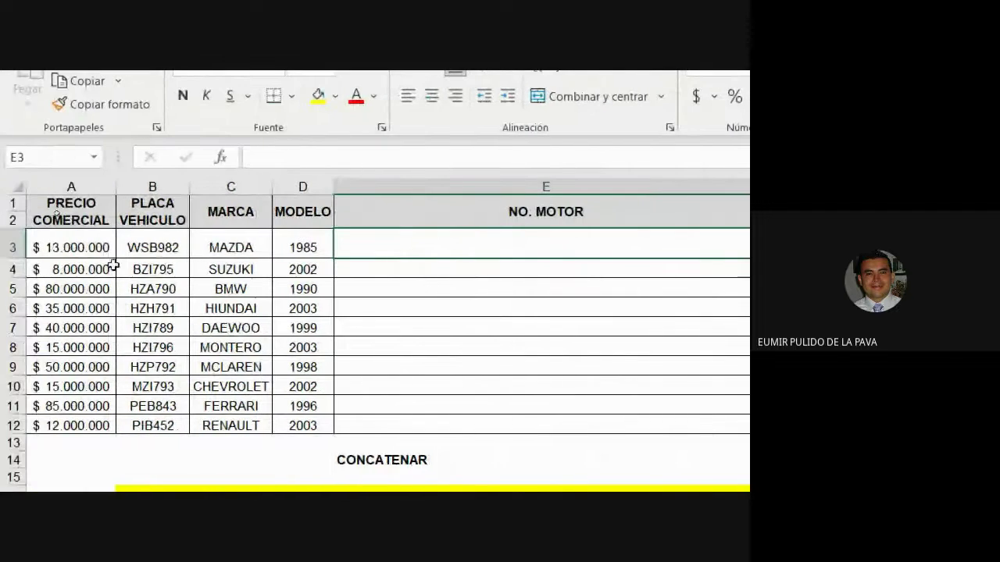
click(149, 242)
click(303, 247)
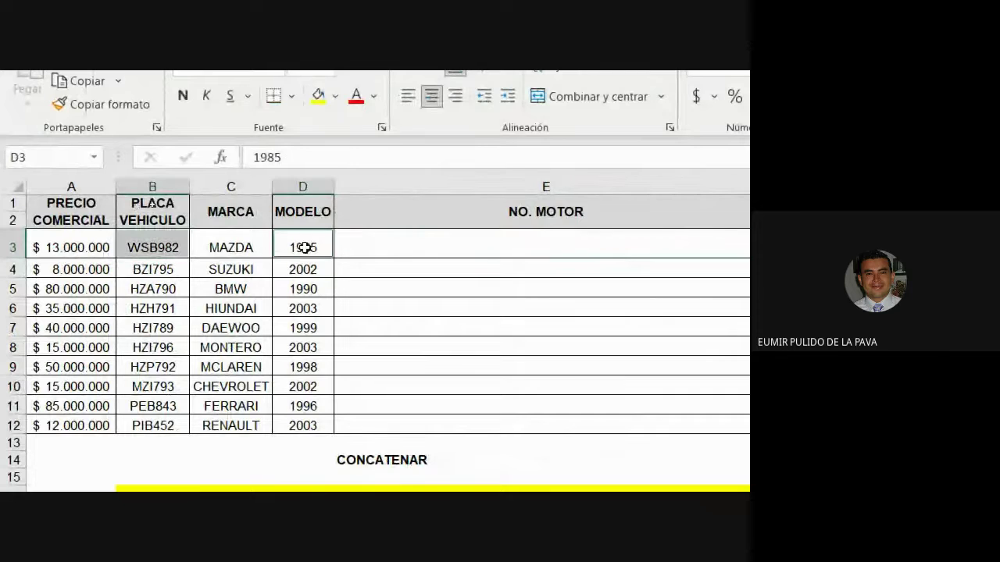
click(319, 94)
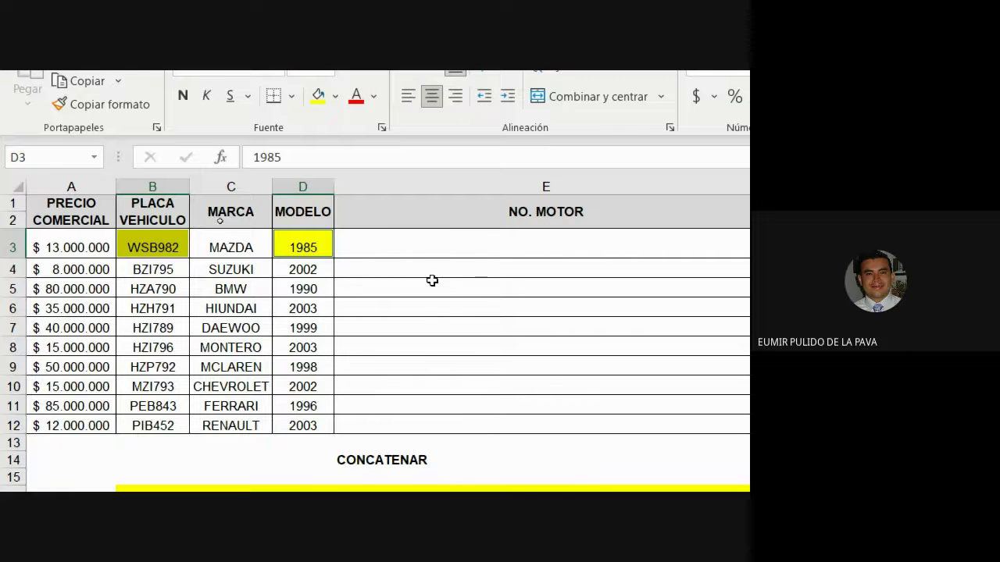
click(426, 459)
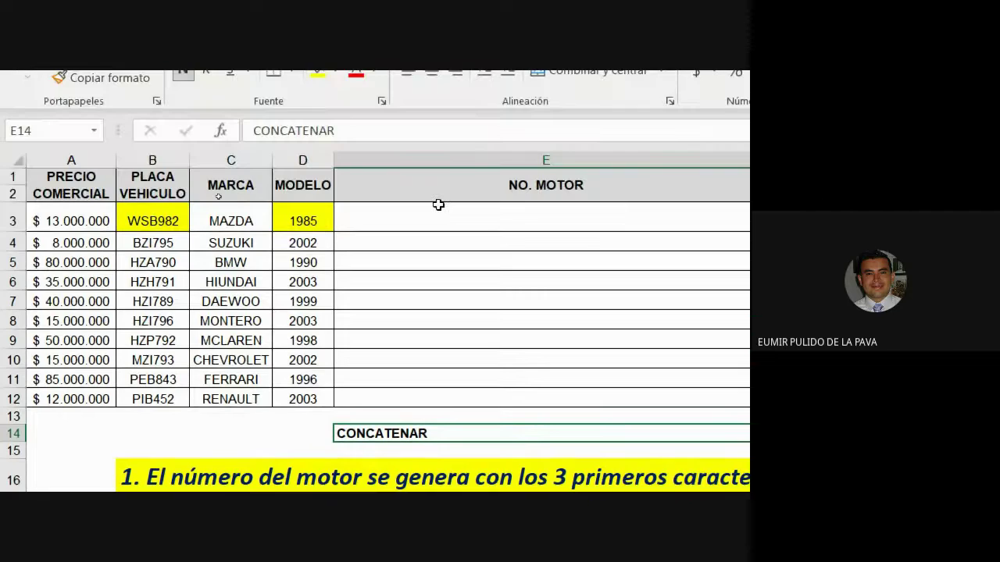
Step: Begin =CONCATENAR( in E3 from the function suggestions, magnifying the formula cell
click(438, 204)
text(=CON)
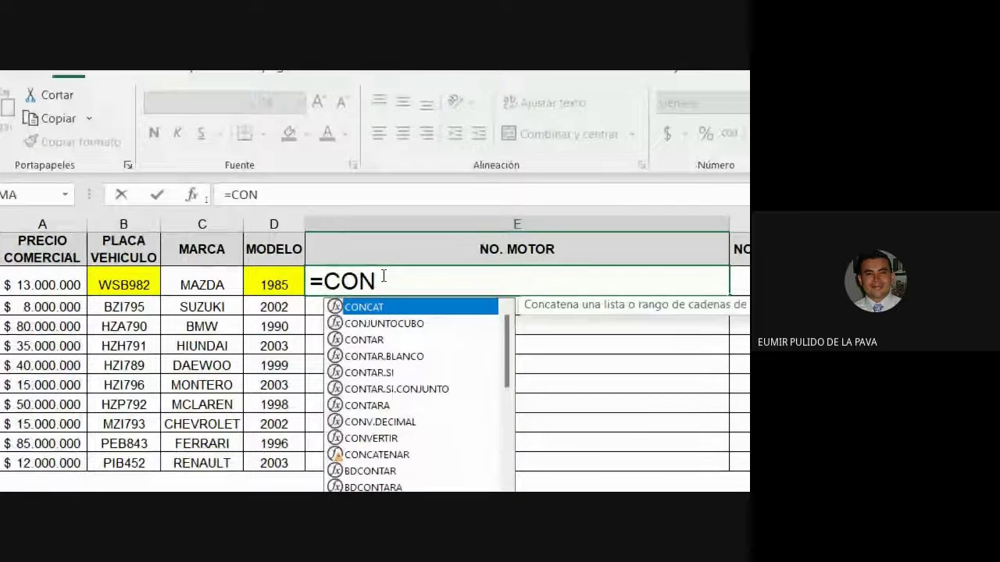
text(CV)
key(BackSpace)
text(A)
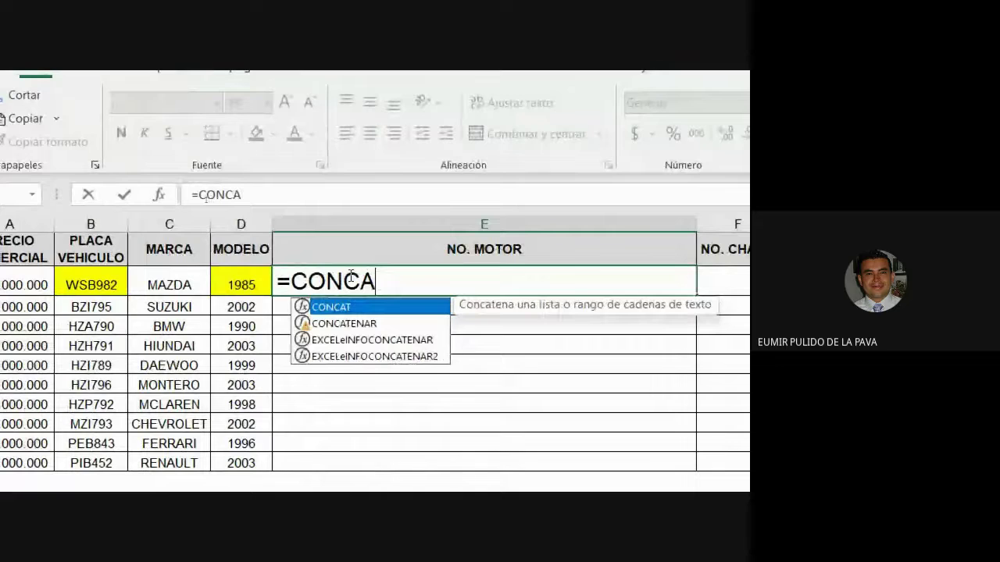
key(Down)
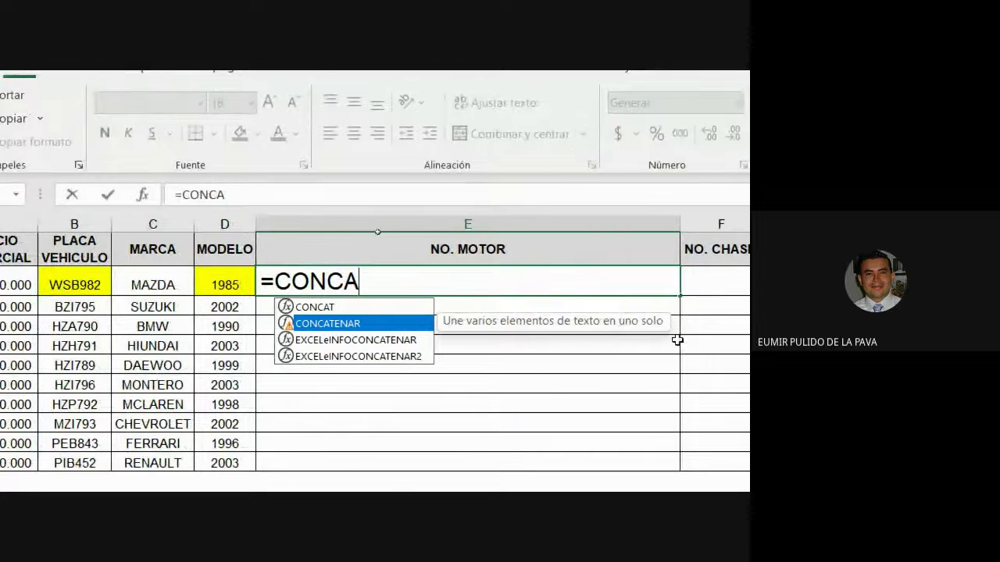
key(Tab)
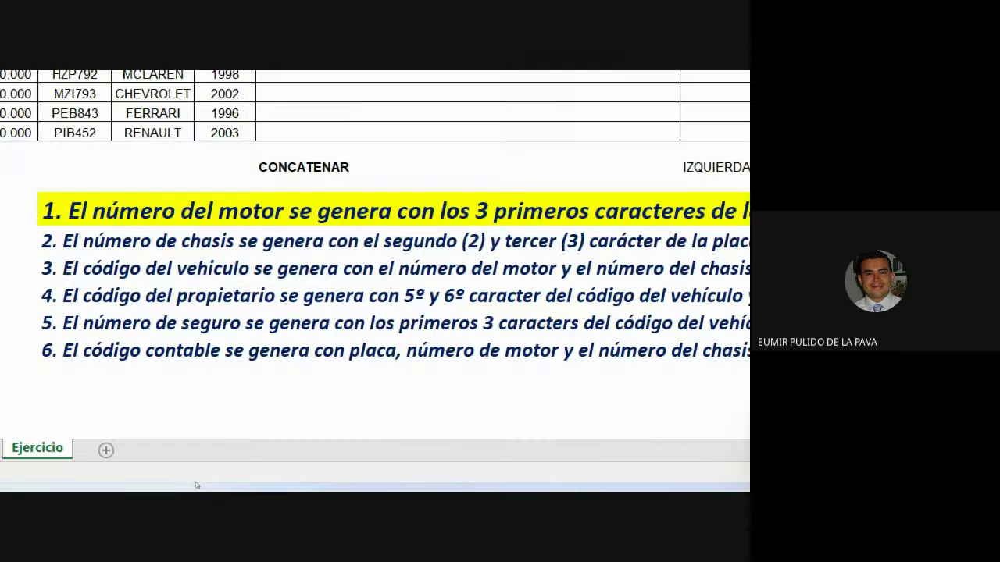
click(587, 468)
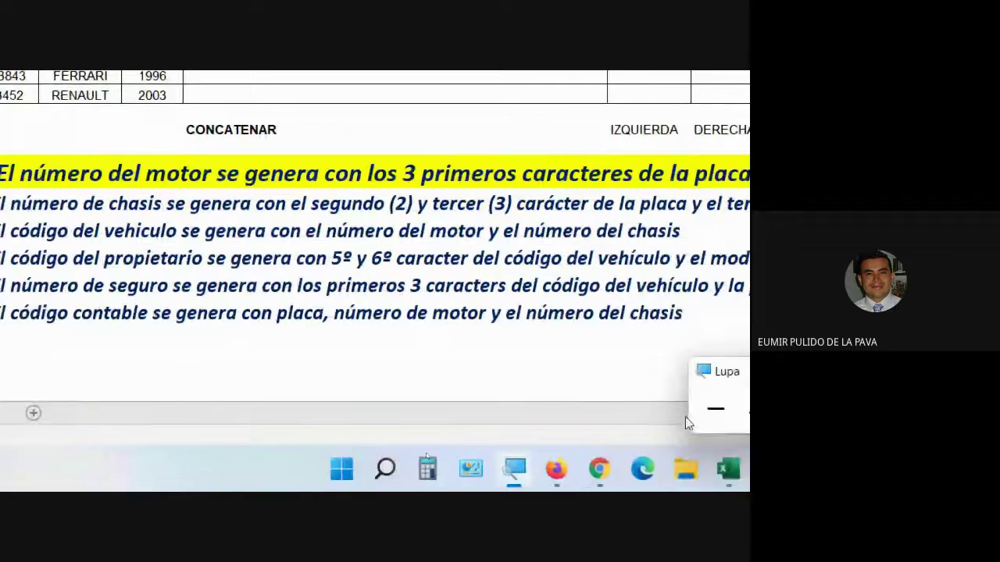
click(701, 406)
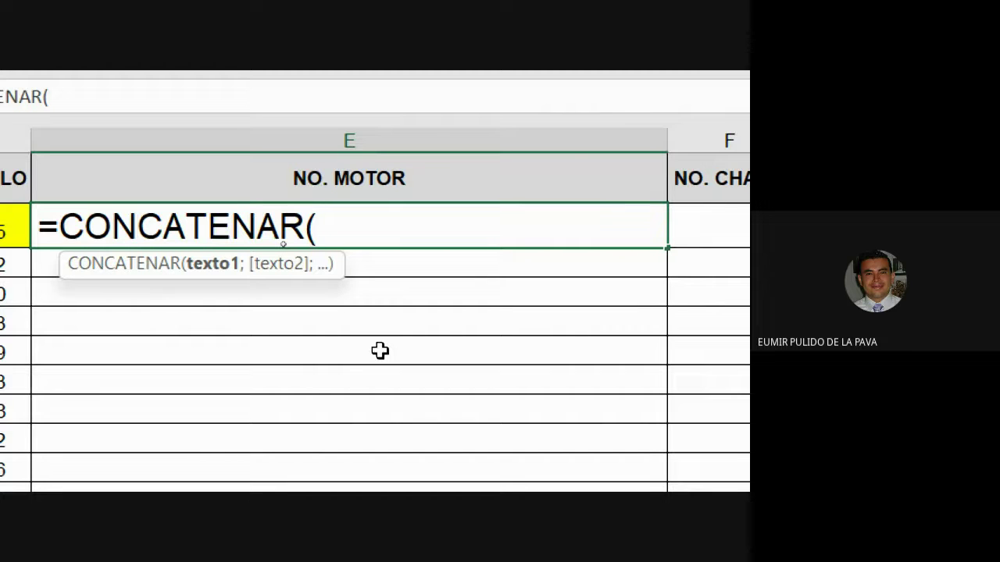
Step: Enter =CONCATENAR(B3;D3) in E3 so the first car shows WSB9821985
click(234, 228)
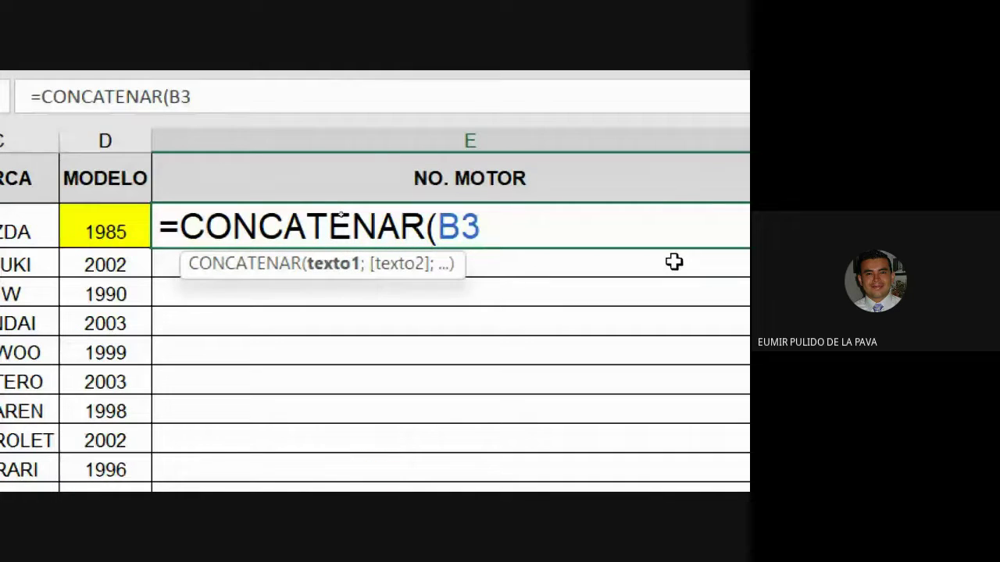
text(;)
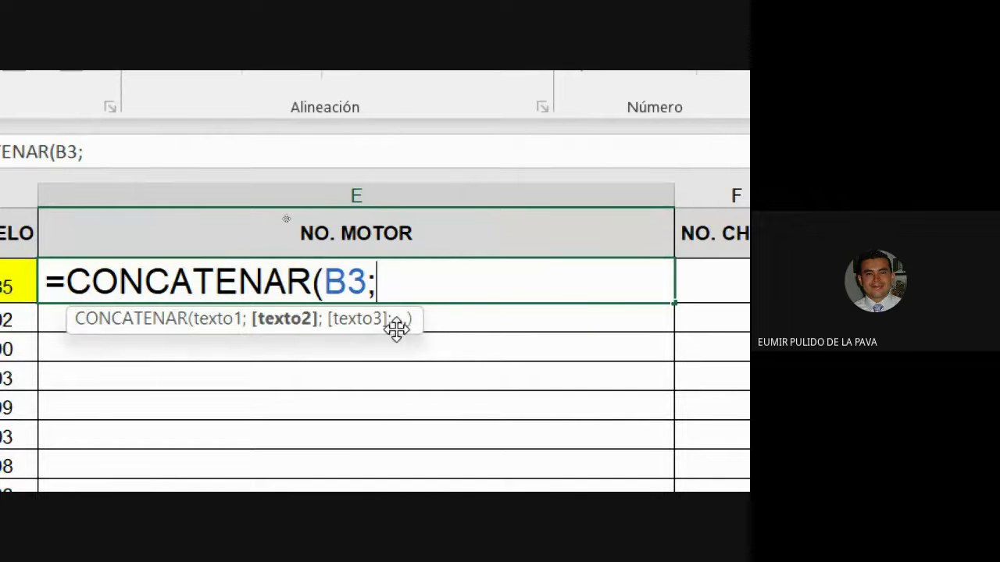
text(;; )
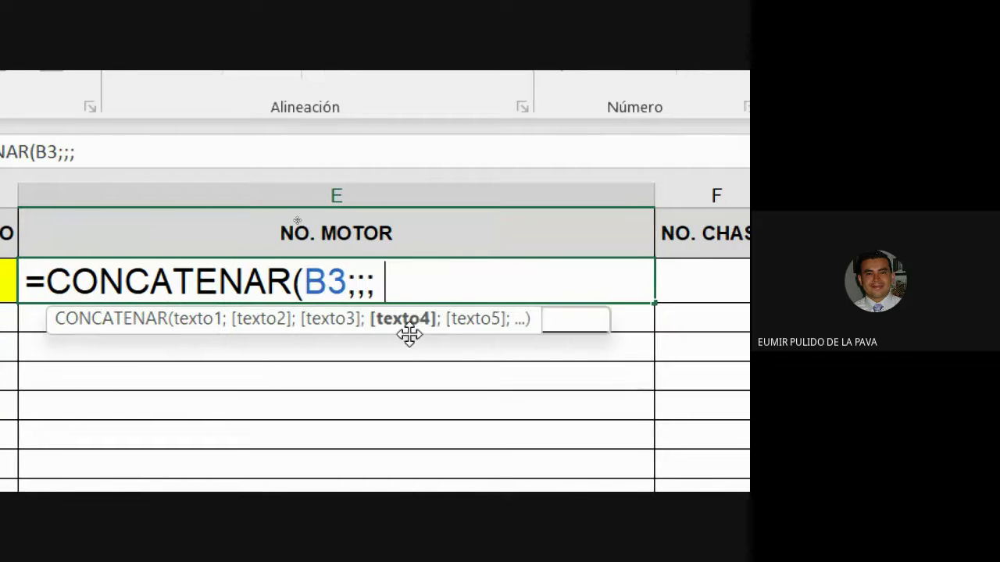
text(;;;;;)
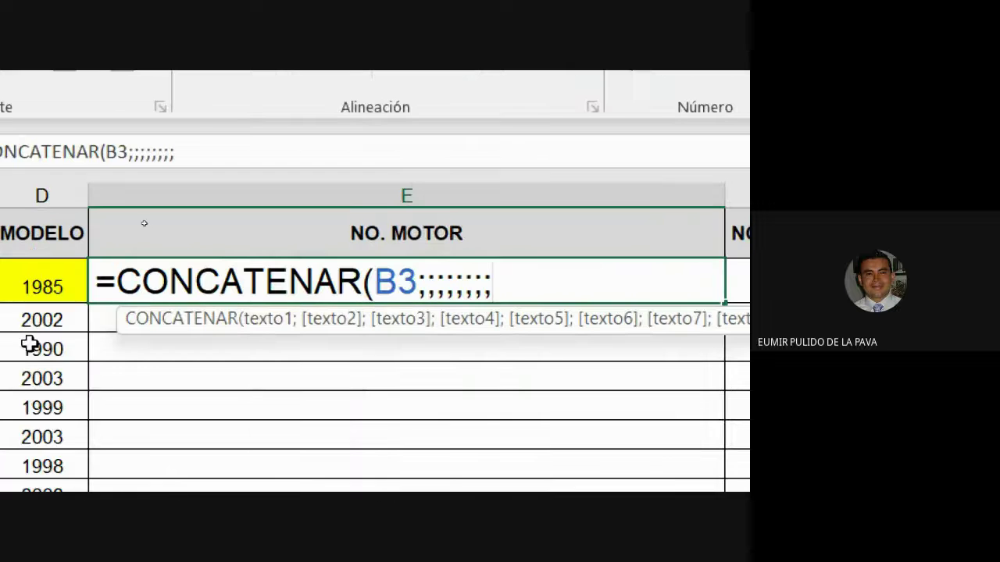
key(BackSpace)
key(BackSpace)
key(BackSpace)
key(BackSpace)
key(BackSpace)
key(BackSpace)
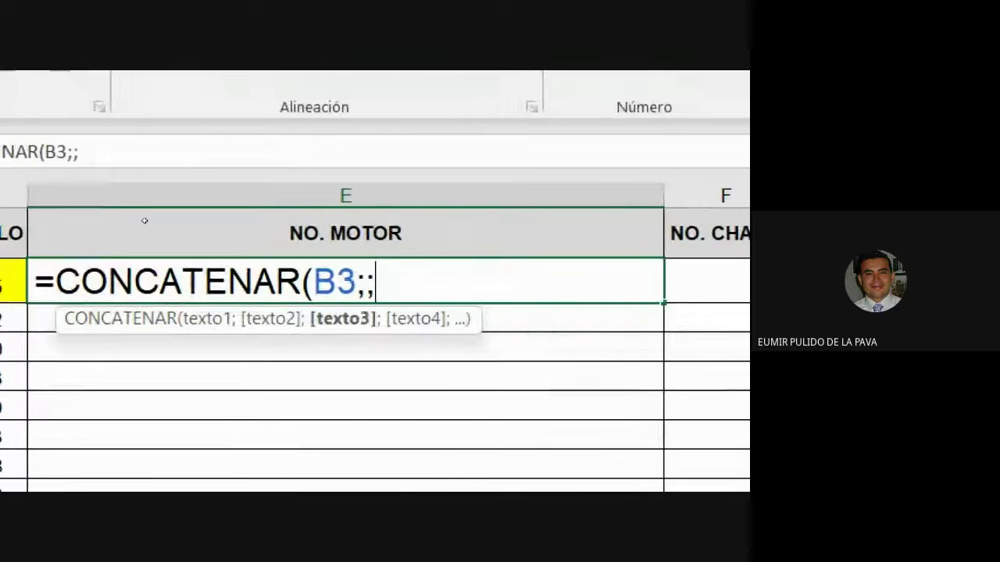
key(BackSpace)
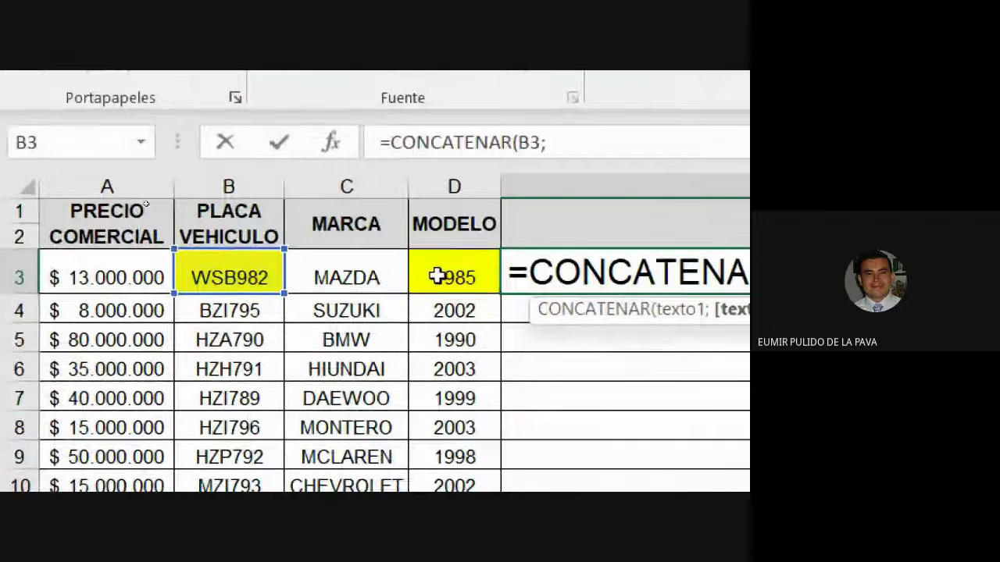
click(436, 277)
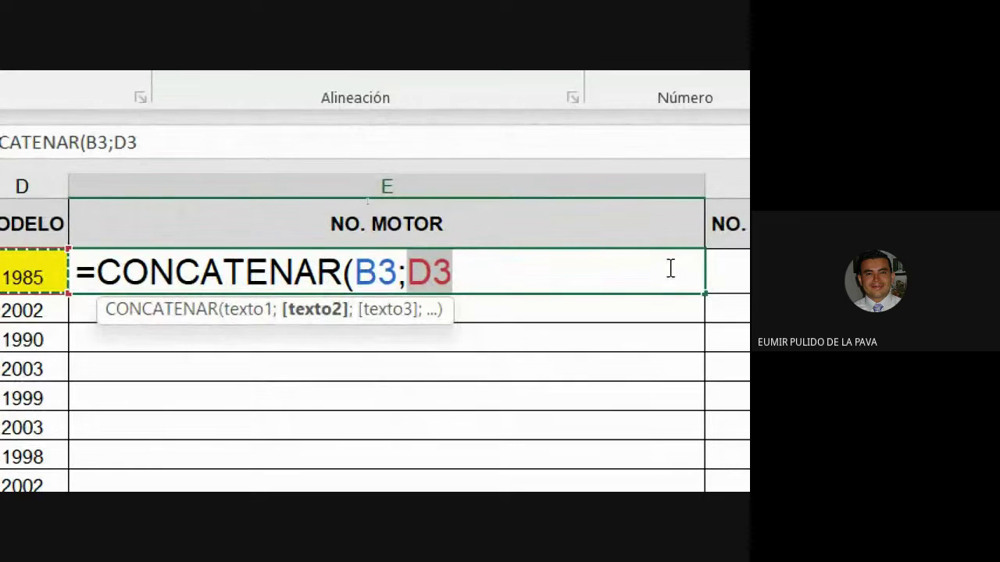
text())
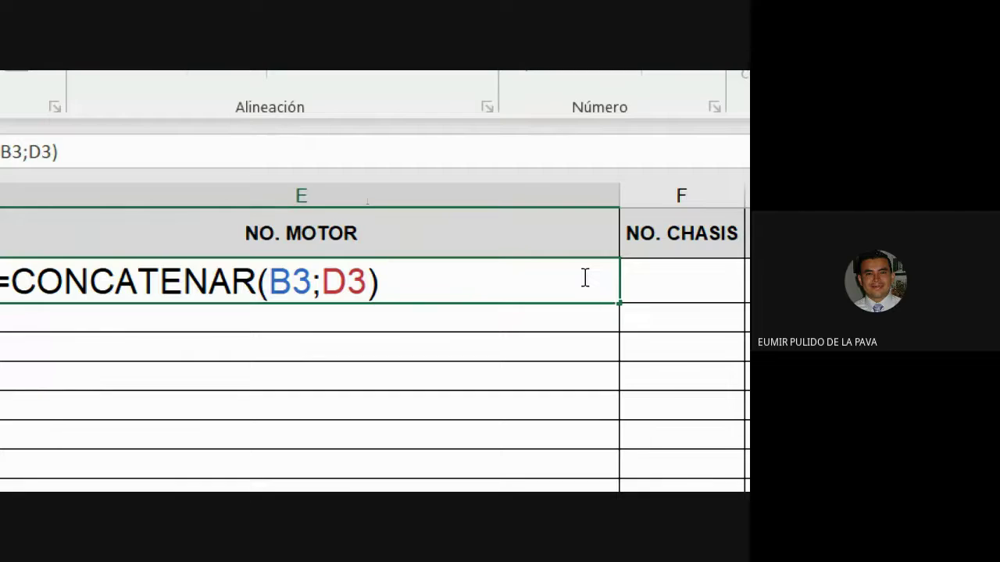
key(Return)
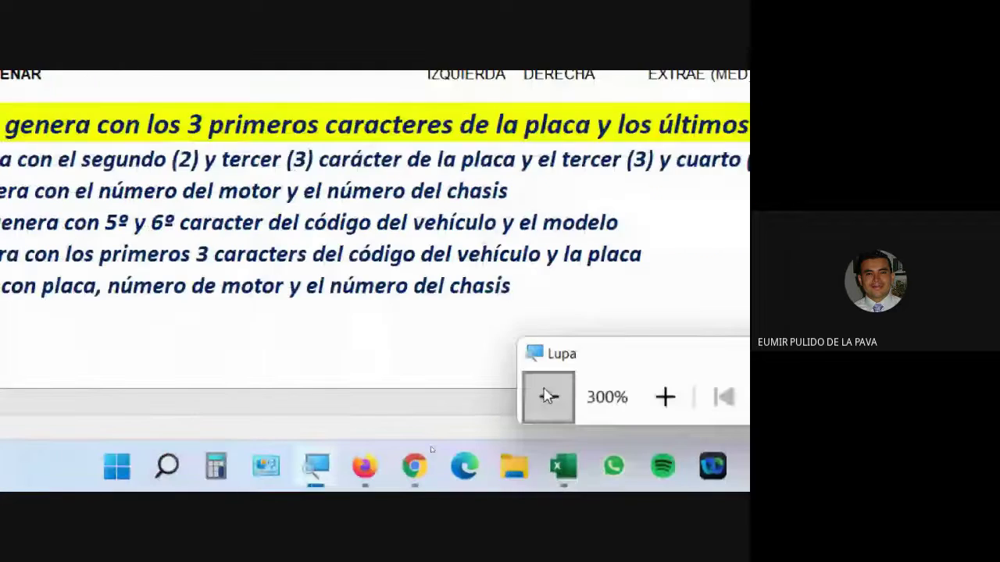
key(super+minus)
key(super+minus)
Step: Check the Google Meet call chat, then return to the Funciones de texto 2-1 workbook
click(356, 482)
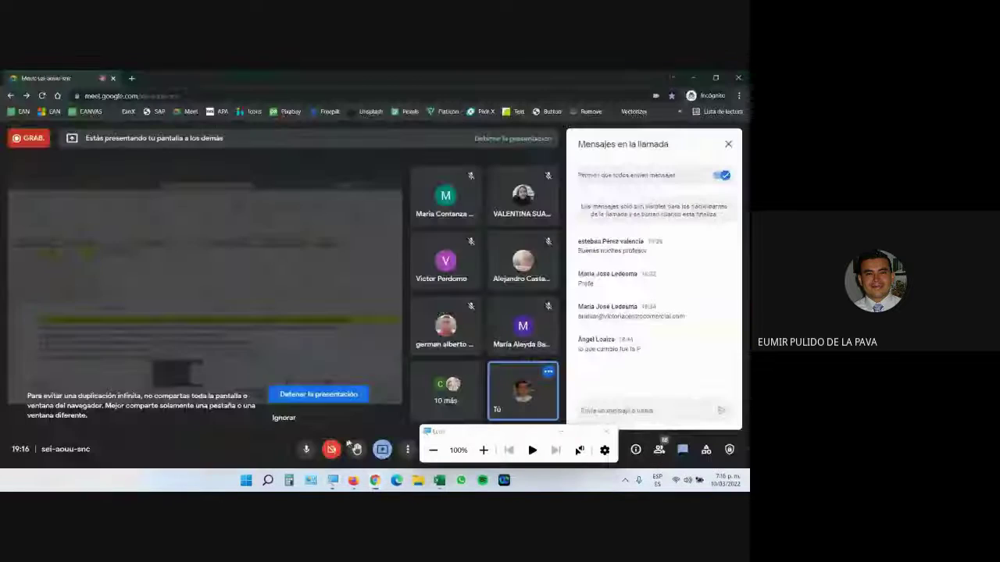
click(560, 431)
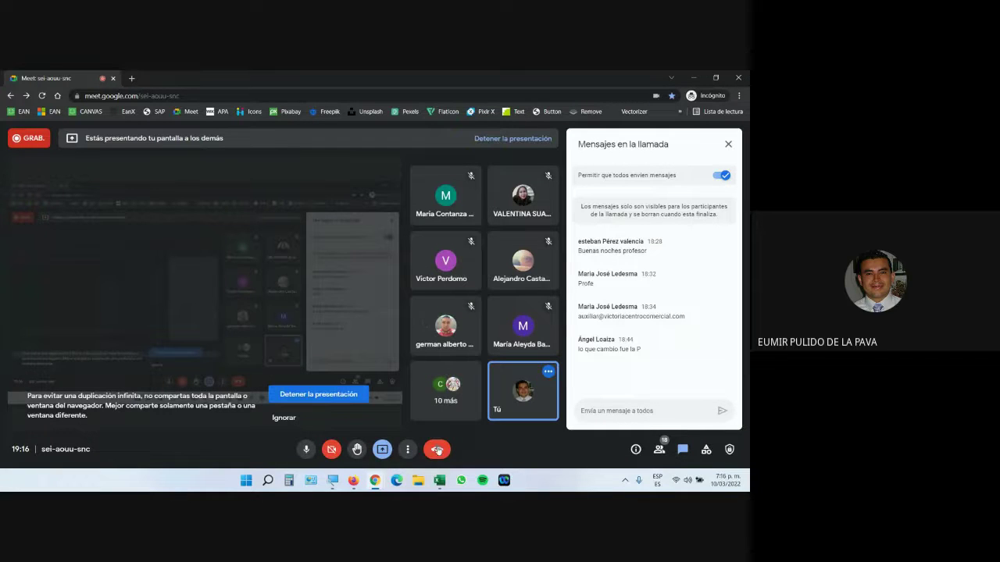
mouse_move(439, 479)
click(471, 424)
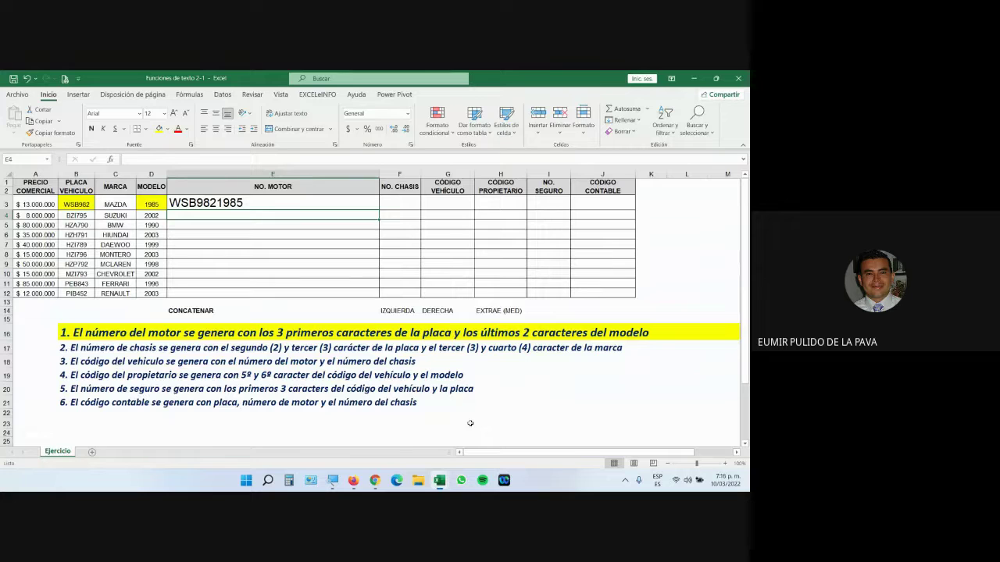
Step: Delete the B3 and D3 arguments from E3's formula, leaving =CONCATENAR(
click(271, 202)
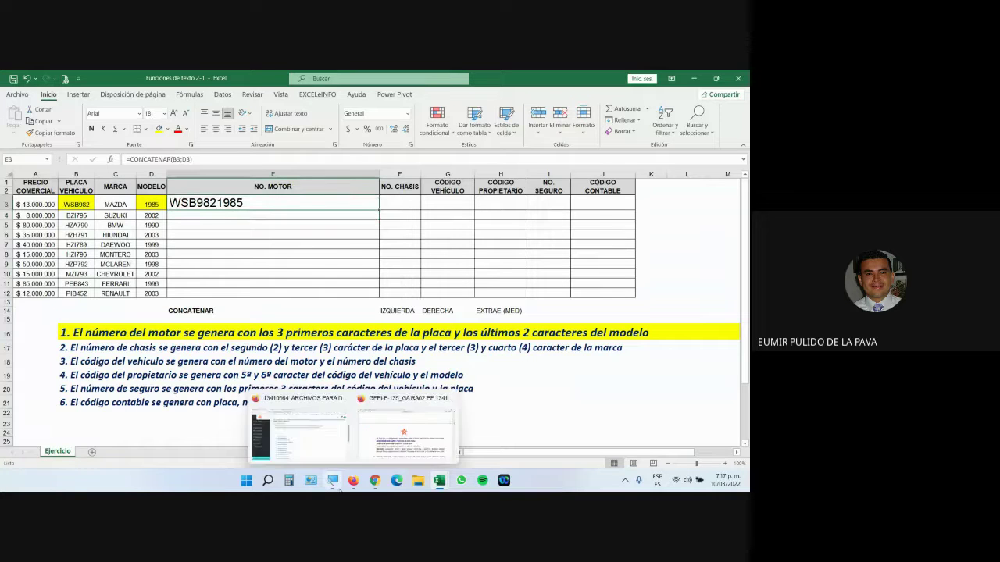
click(332, 479)
click(484, 450)
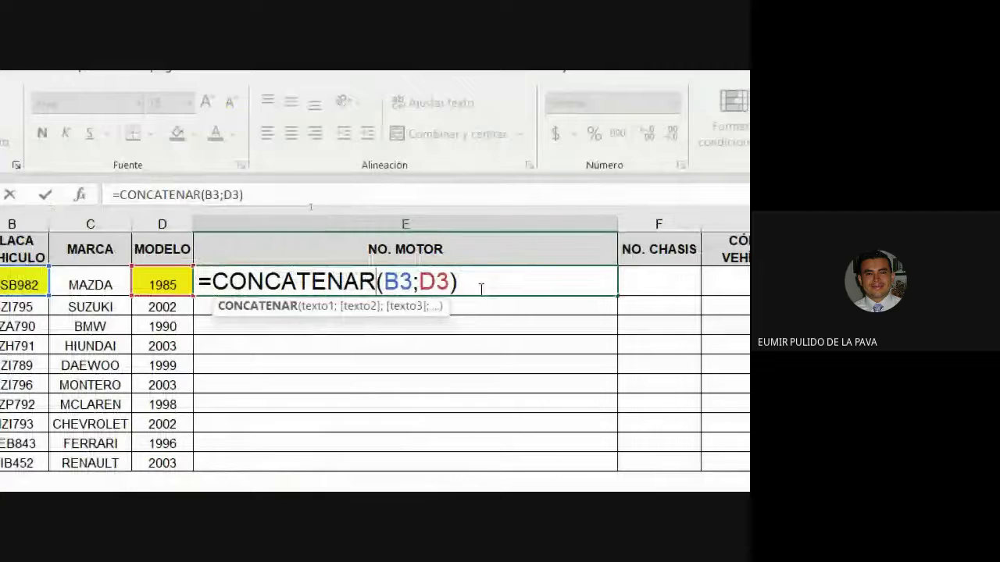
click(480, 288)
key(BackSpace)
key(BackSpace)
key(BackSpace)
key(BackSpace)
key(BackSpace)
key(BackSpace)
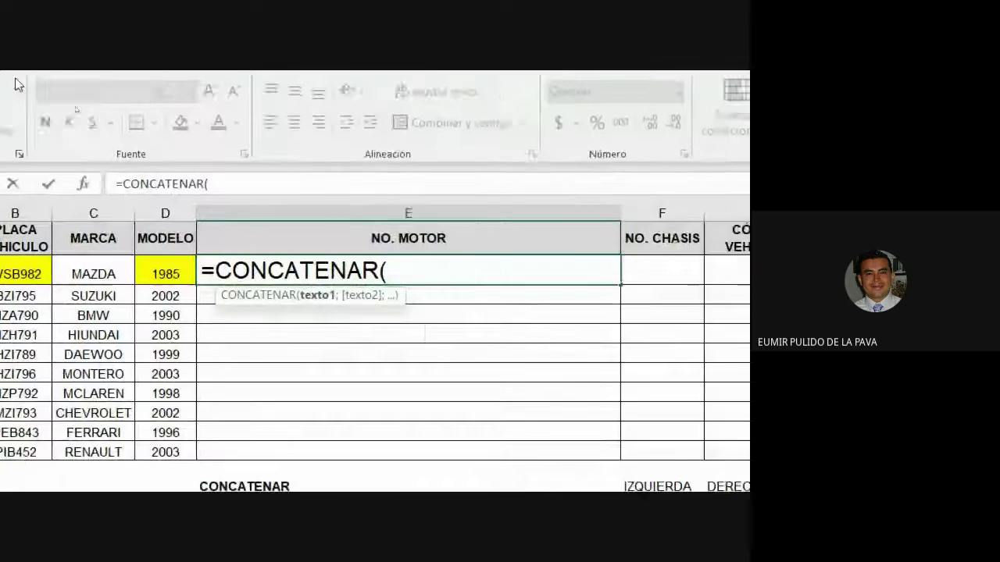
Step: Add IZQUIERDA(B3;3) as the formula's first argument, taking the plate's first 3 characters
text(IZQ)
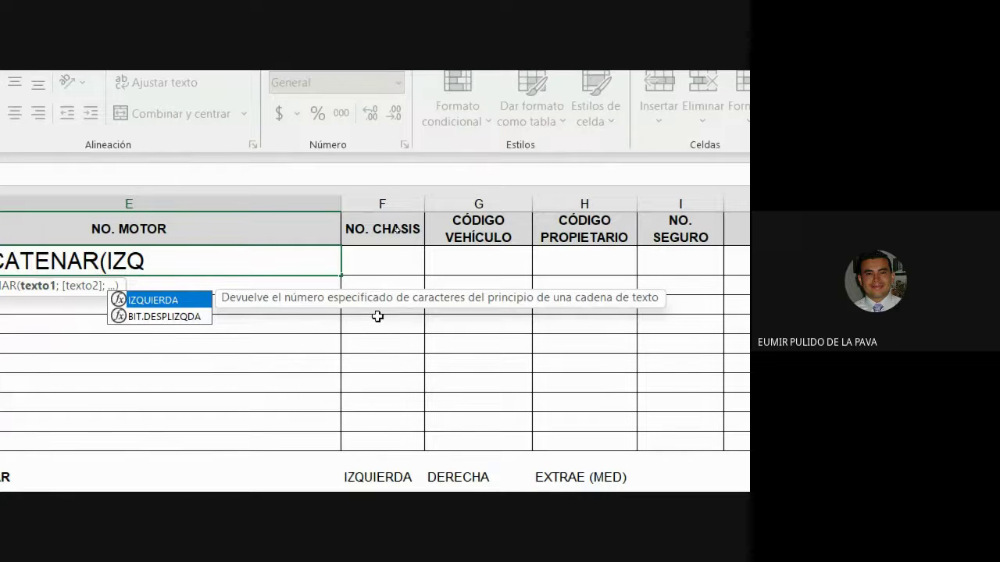
key(Tab)
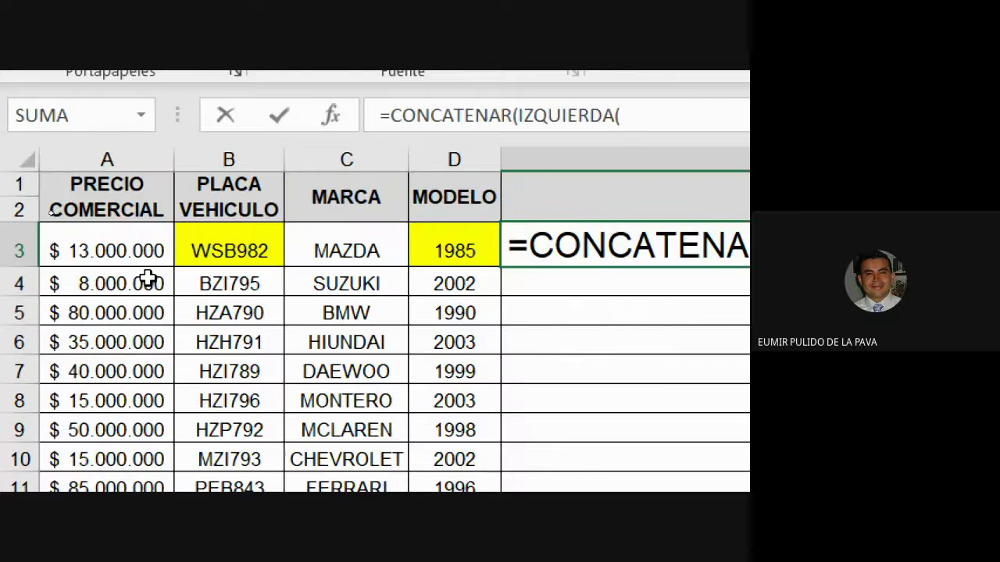
click(187, 253)
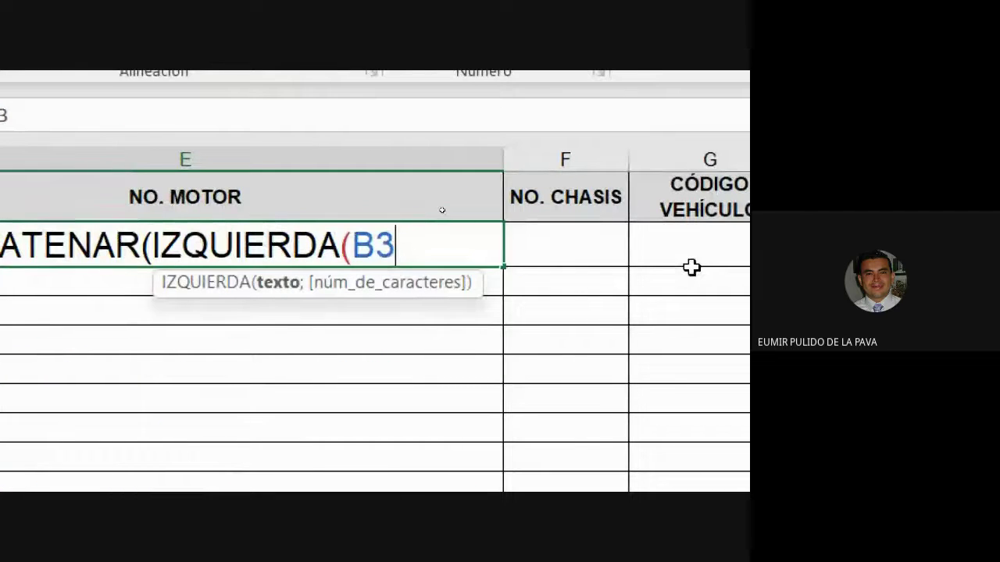
text(;3)
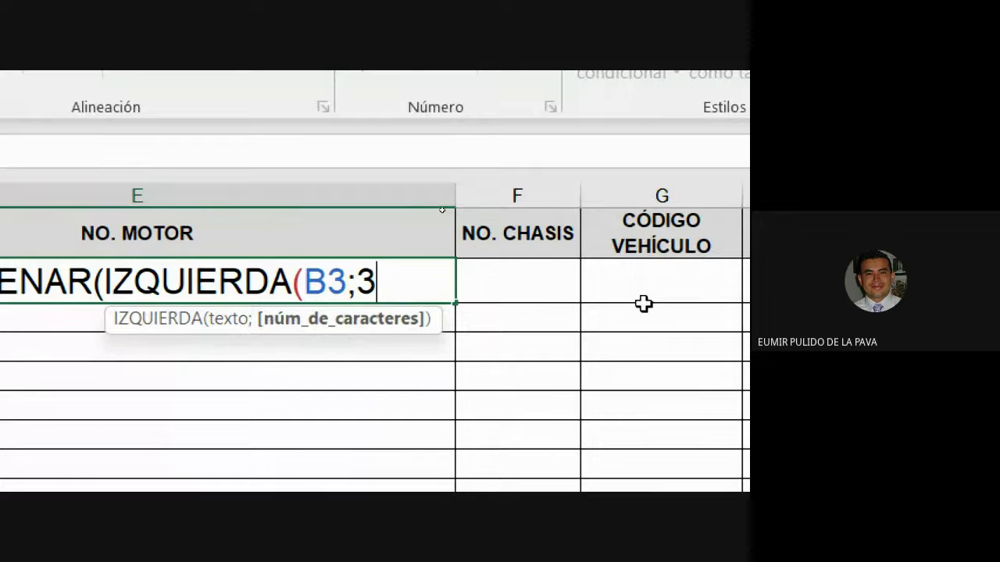
text())
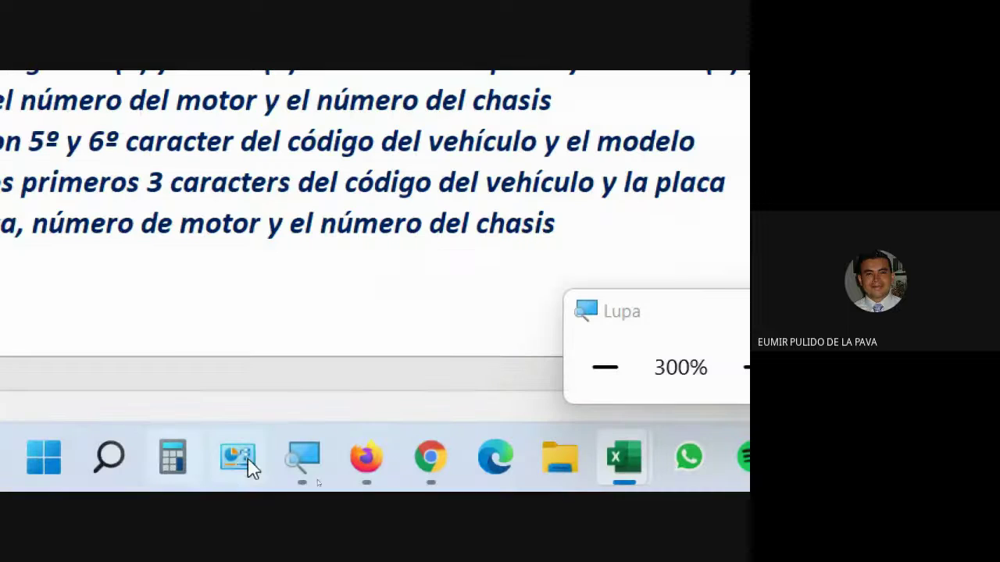
Step: Admit a participant waiting to join the Google Meet call, then return to Excel
mouse_move(251, 466)
click(341, 352)
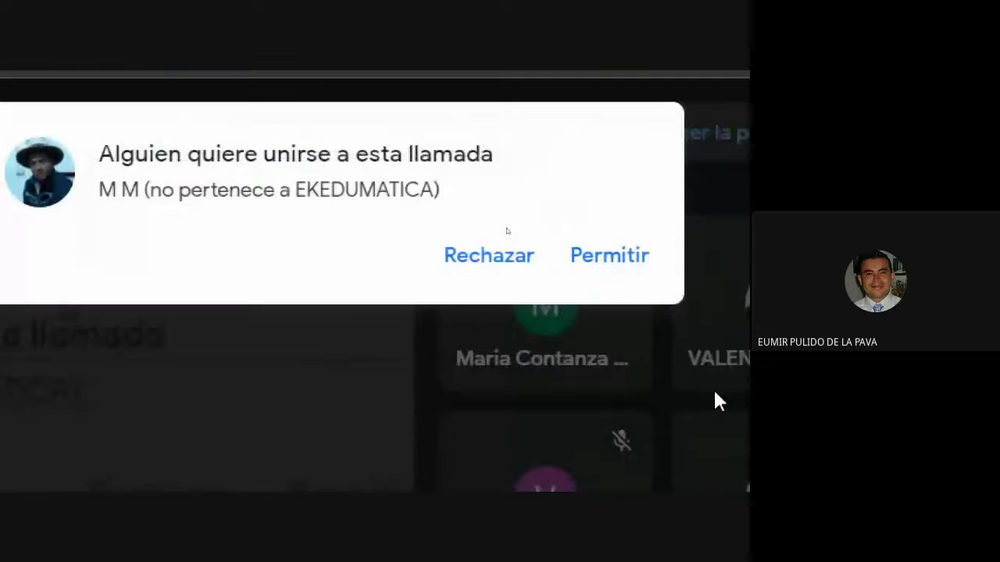
click(558, 262)
mouse_move(361, 462)
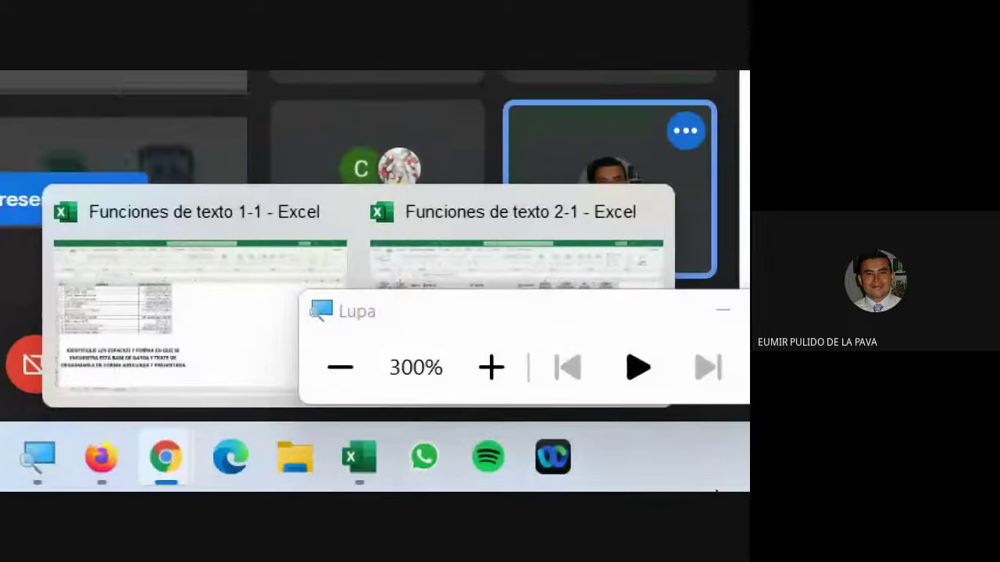
mouse_move(446, 289)
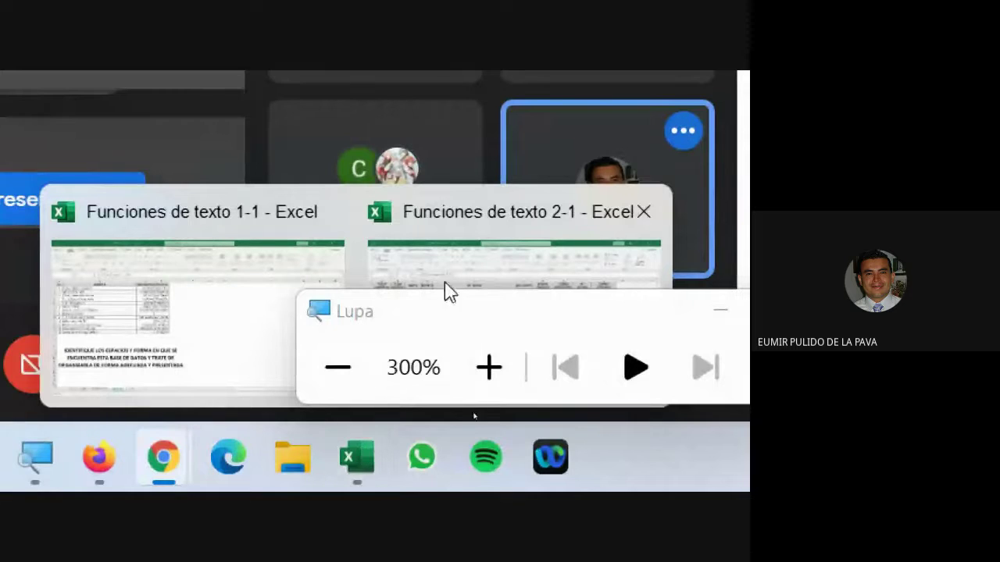
click(472, 238)
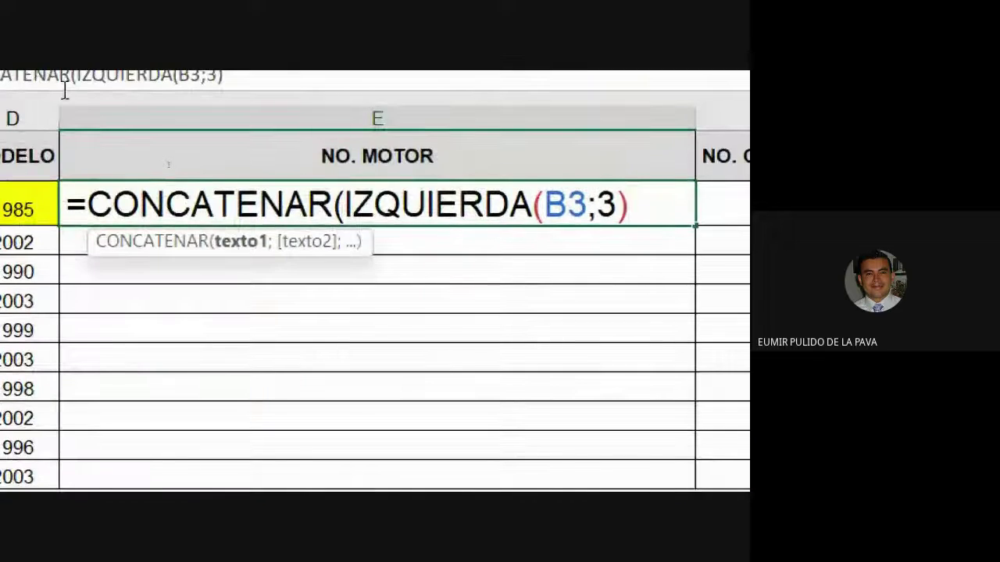
Step: Append DERECHA(D3;2) as the second argument and commit, so E3 shows WSB85
text(;)
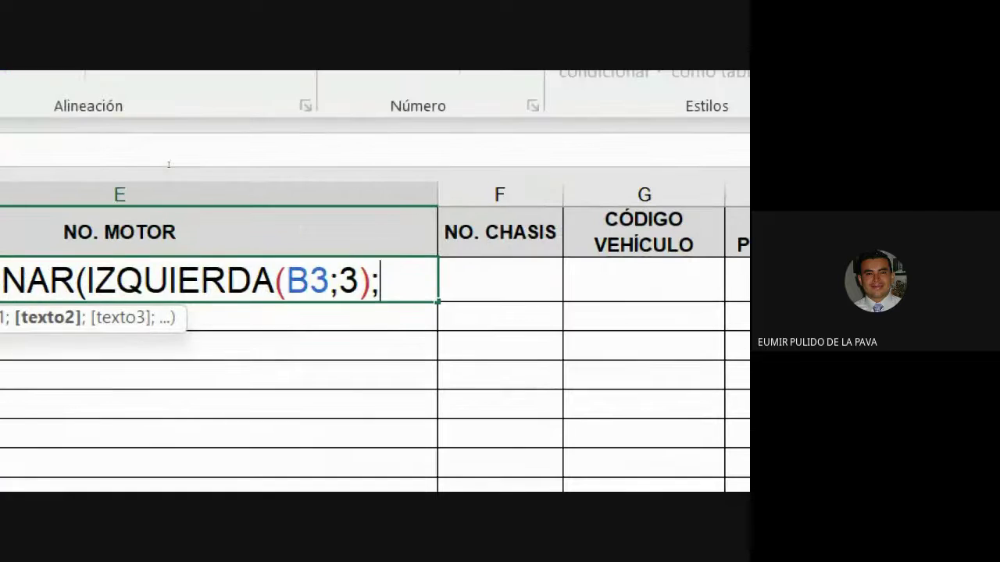
text(DER)
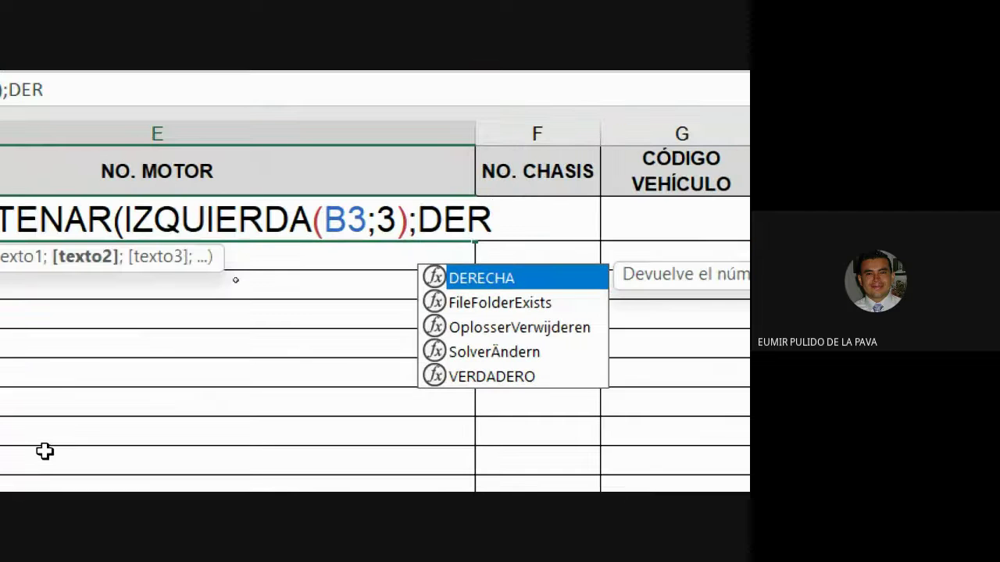
key(Tab)
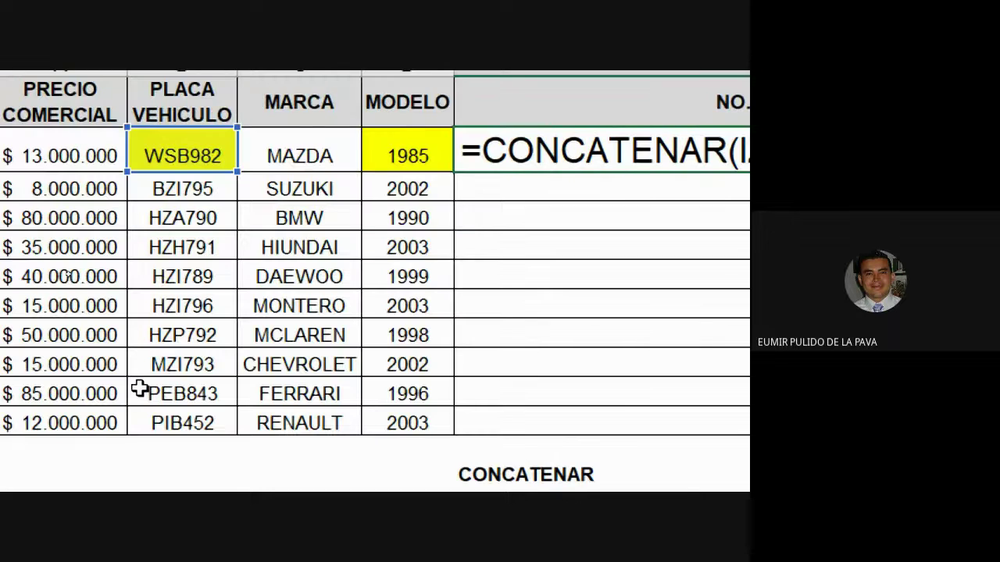
click(408, 156)
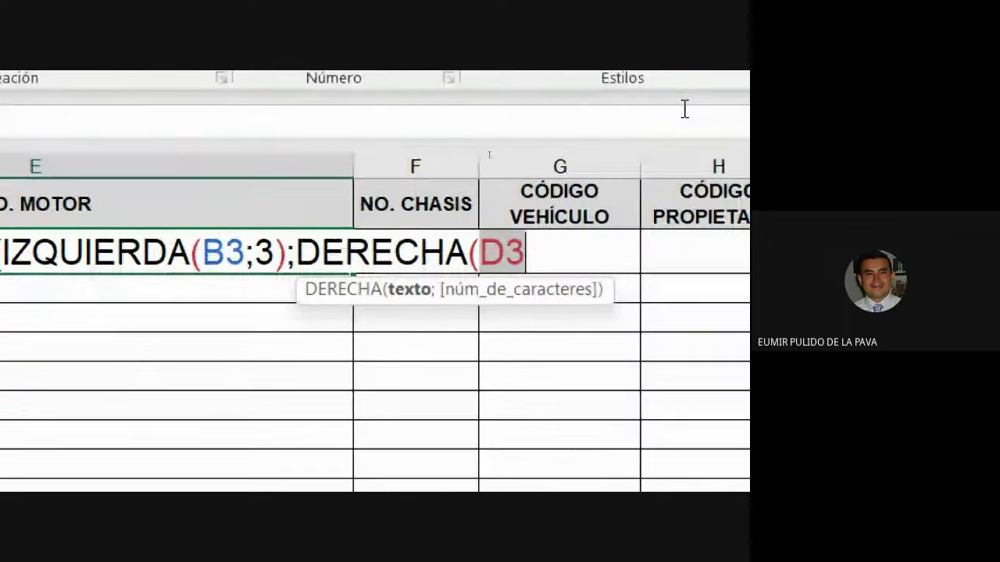
text(;2)
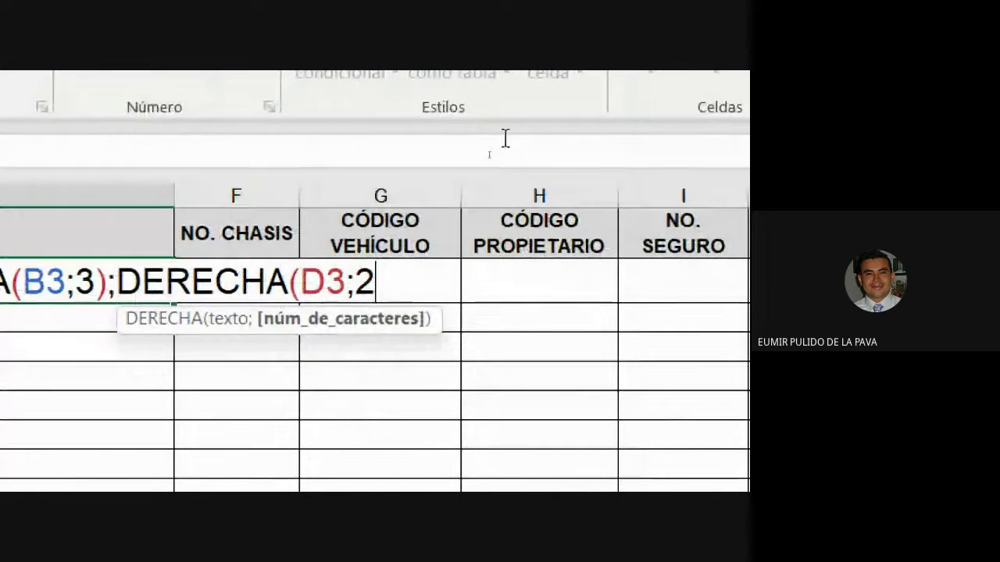
text())
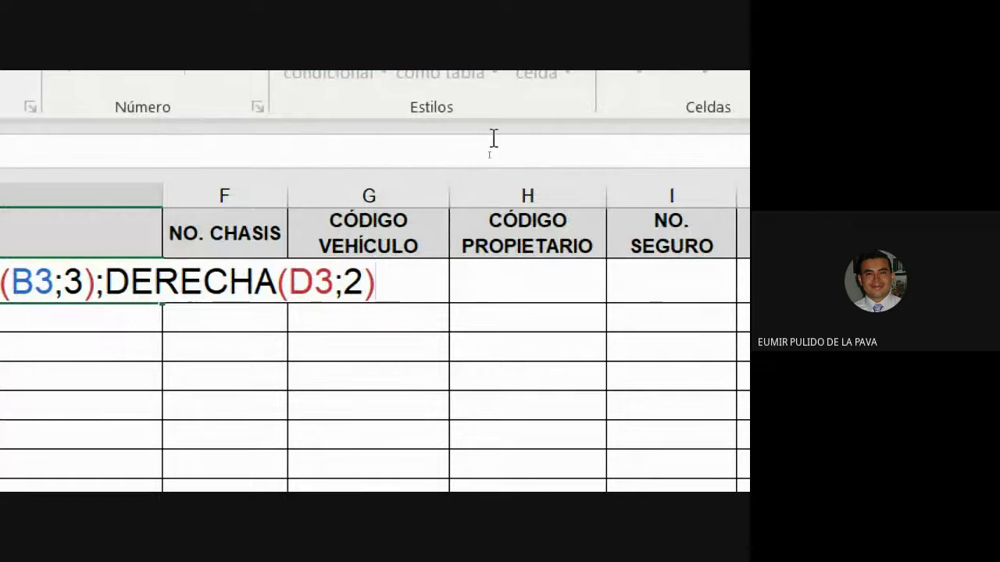
text())
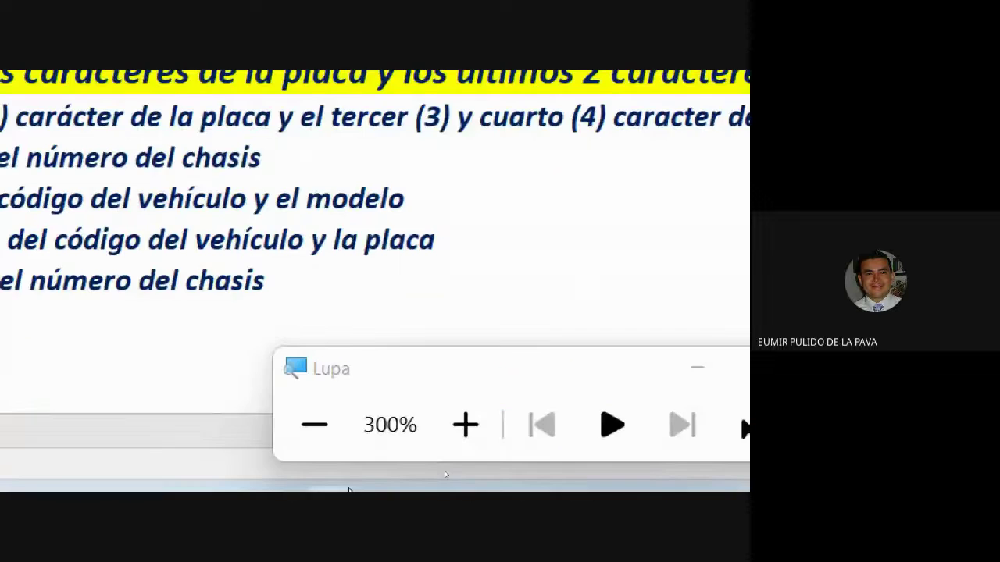
click(339, 440)
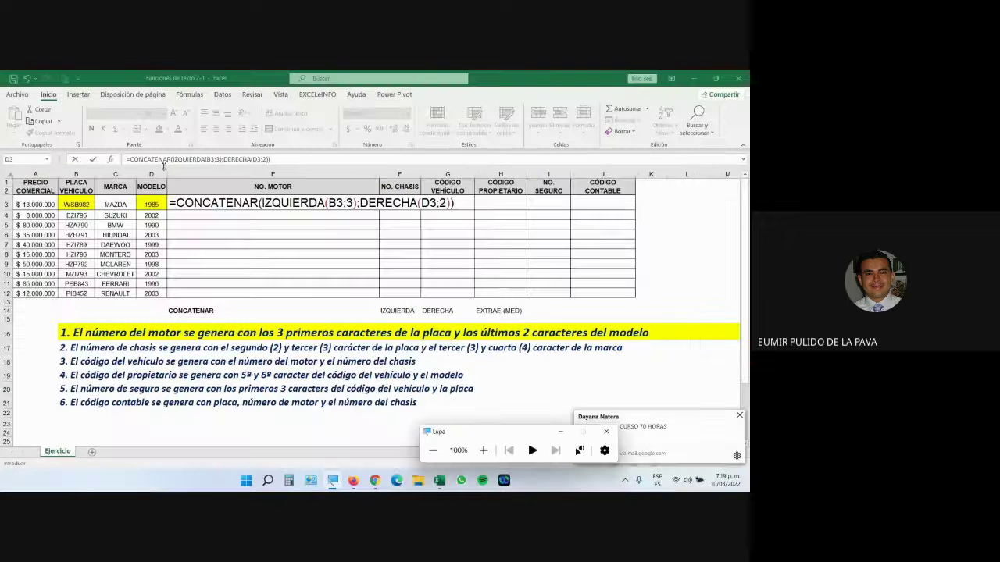
click(164, 160)
key(Return)
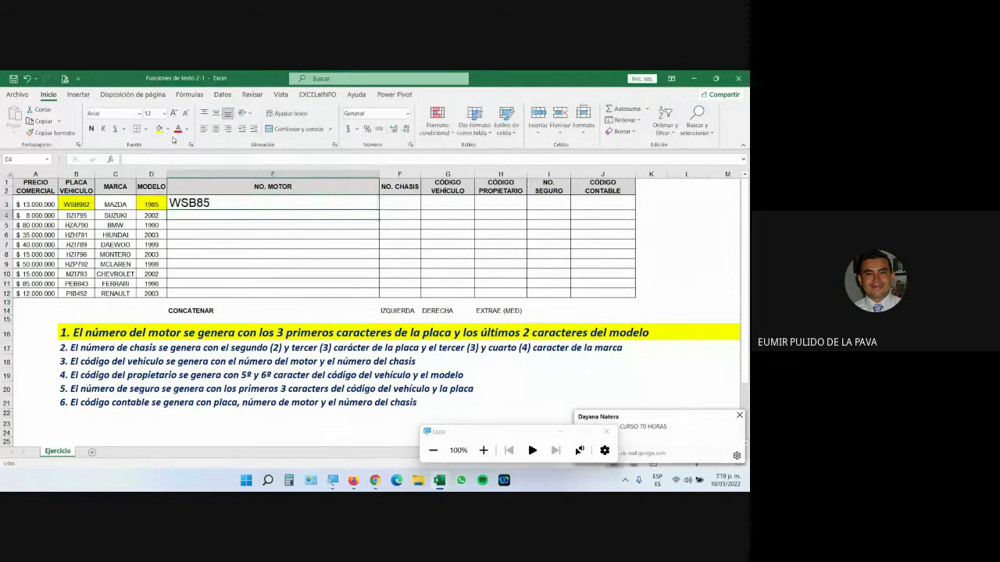
Step: Fill E3's formula down the NO. MOTOR column, autofit column E and widen NO. CHASIS to about 11
click(483, 450)
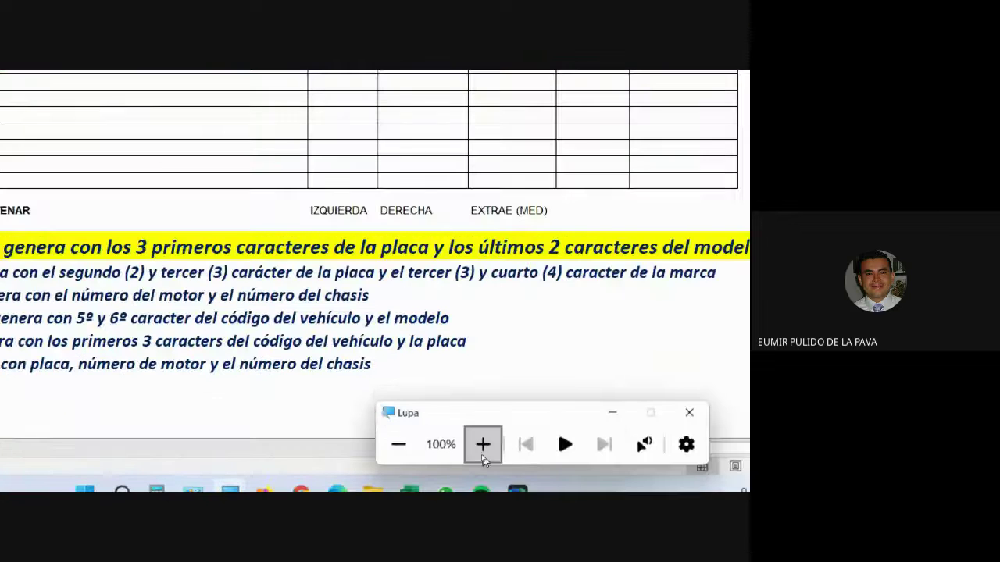
click(326, 143)
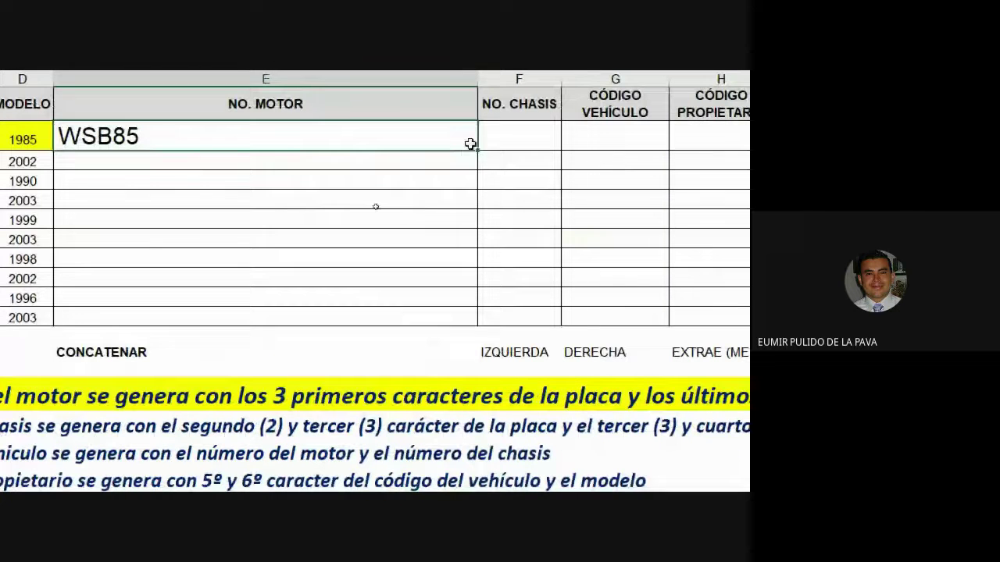
double_click(477, 150)
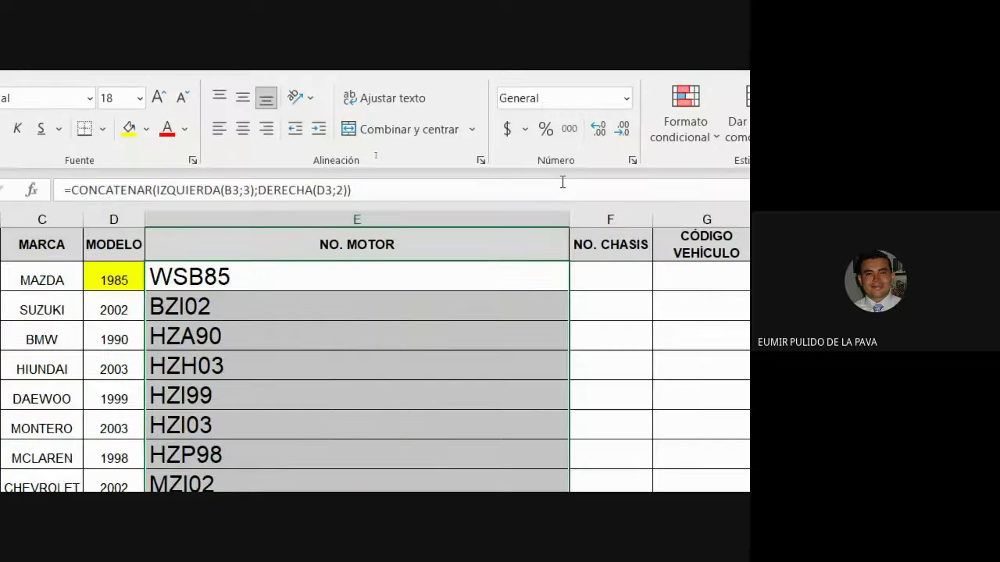
double_click(570, 213)
click(153, 283)
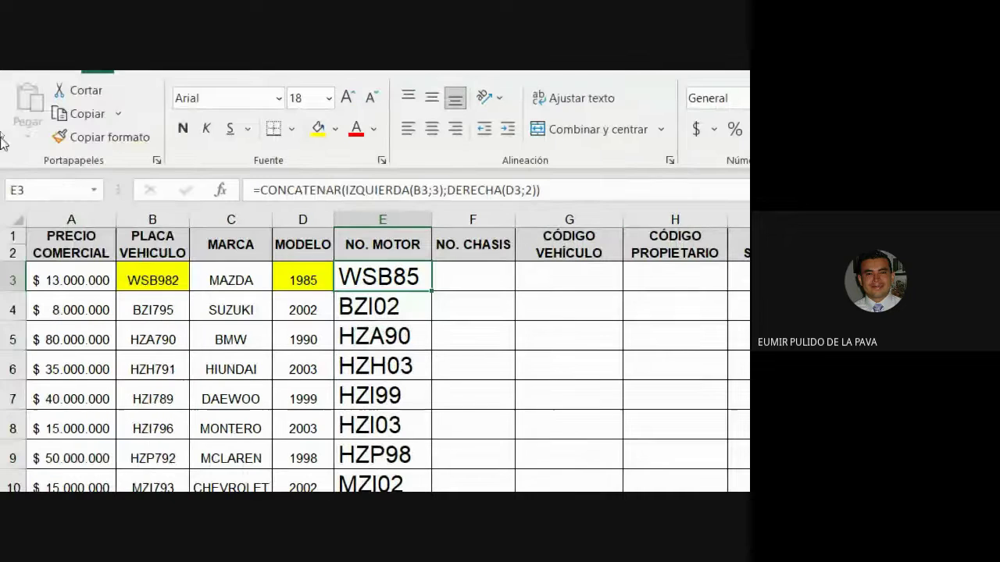
click(480, 279)
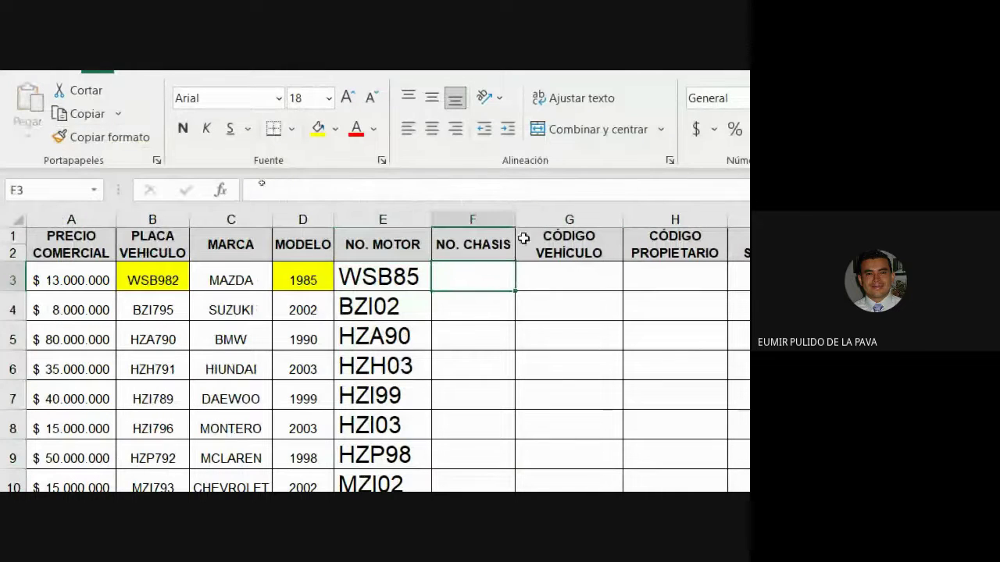
drag(515, 219, 888, 212)
Step: Copy the yellow format from B16's motor rule onto B17's chassis rule
click(149, 312)
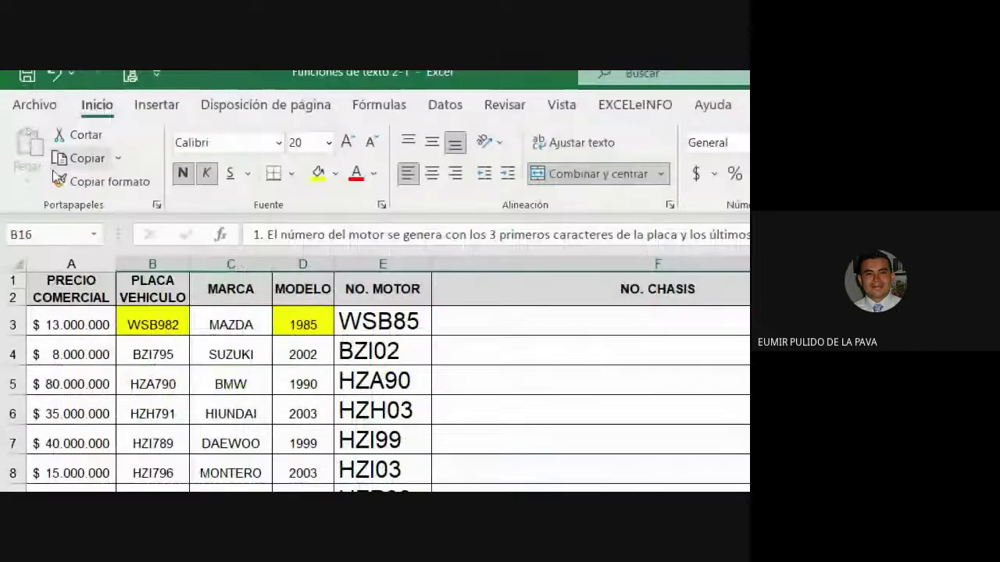
click(59, 178)
click(167, 360)
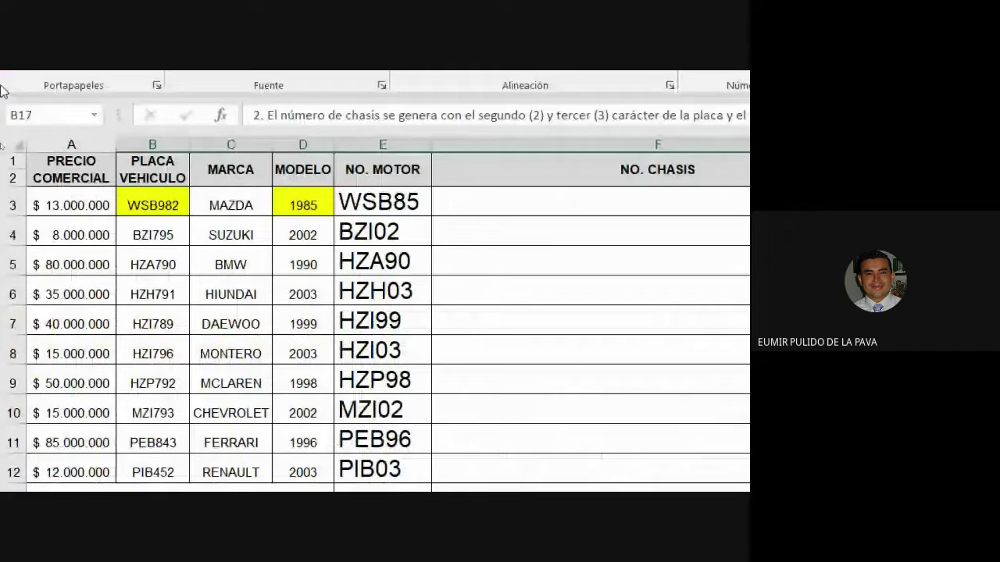
click(479, 241)
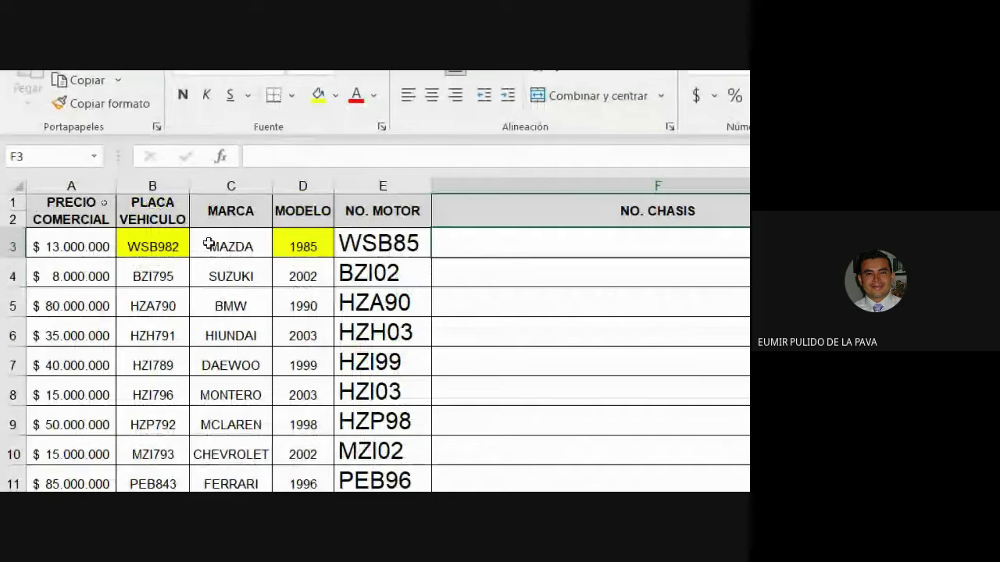
Step: Type SBZD in F3, from plate WSB982 letters SB and MAZDA letters ZD
click(141, 247)
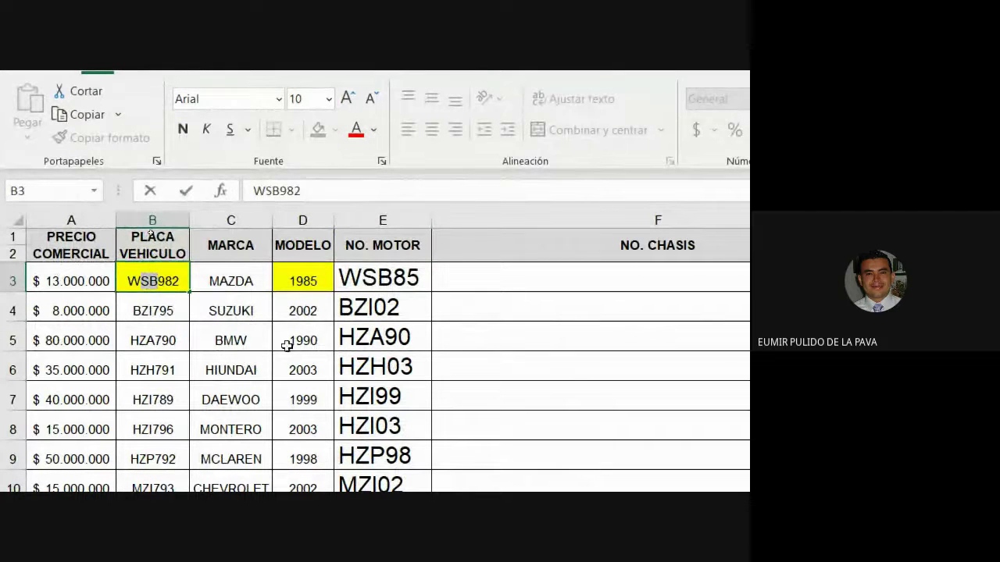
click(453, 277)
text(SB)
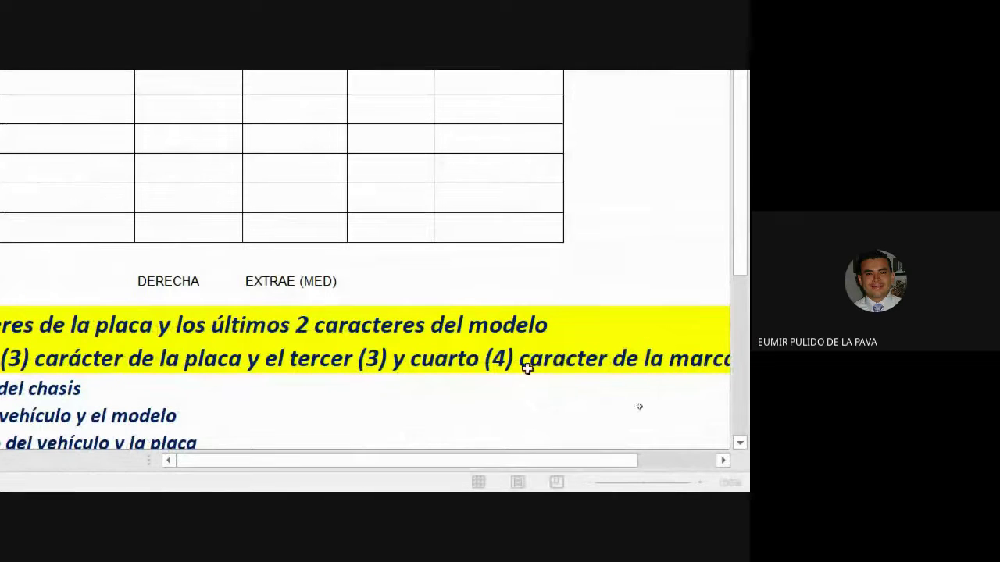
drag(521, 461, 597, 461)
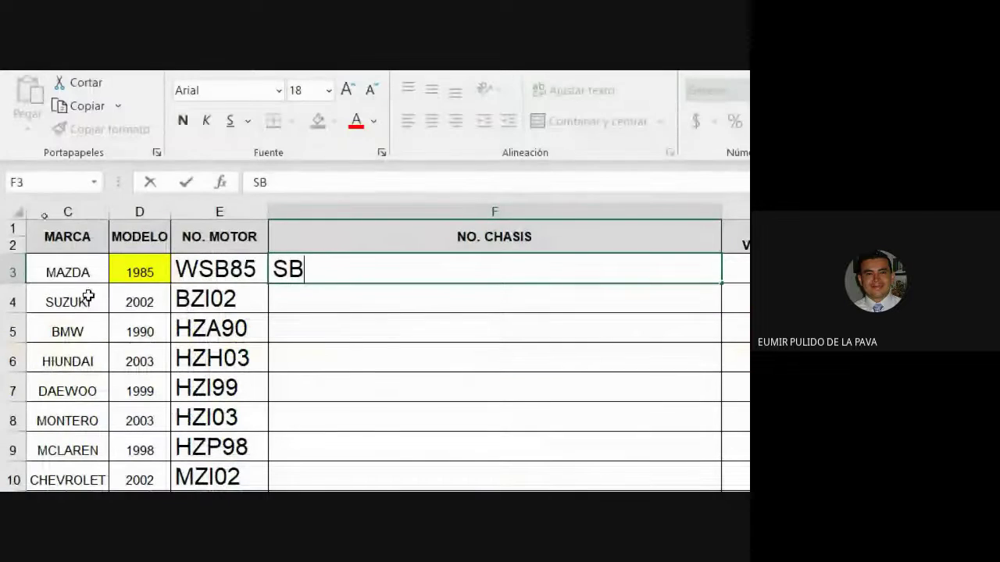
click(61, 272)
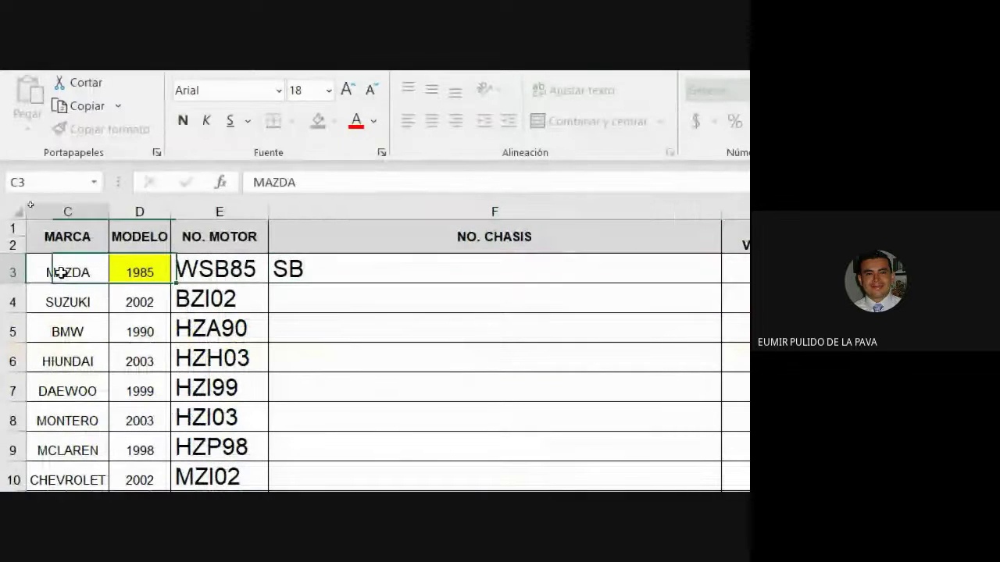
double_click(60, 272)
drag(64, 273, 81, 275)
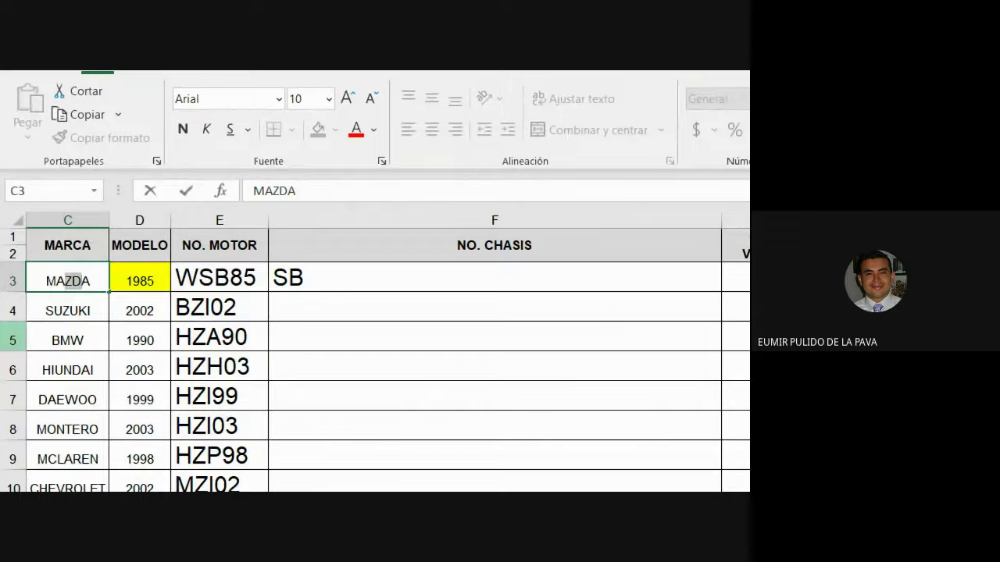
double_click(336, 284)
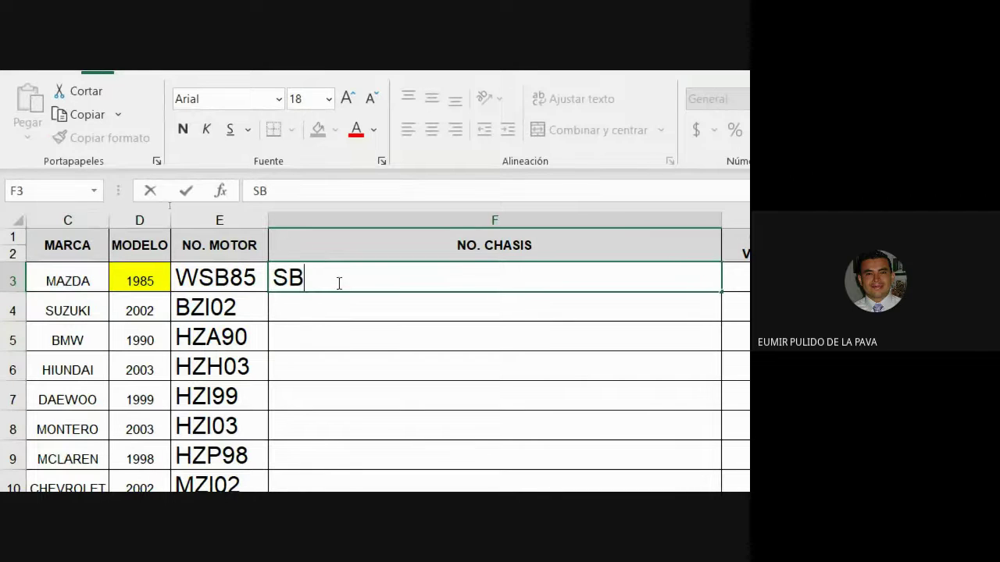
text(ZD)
key(Return)
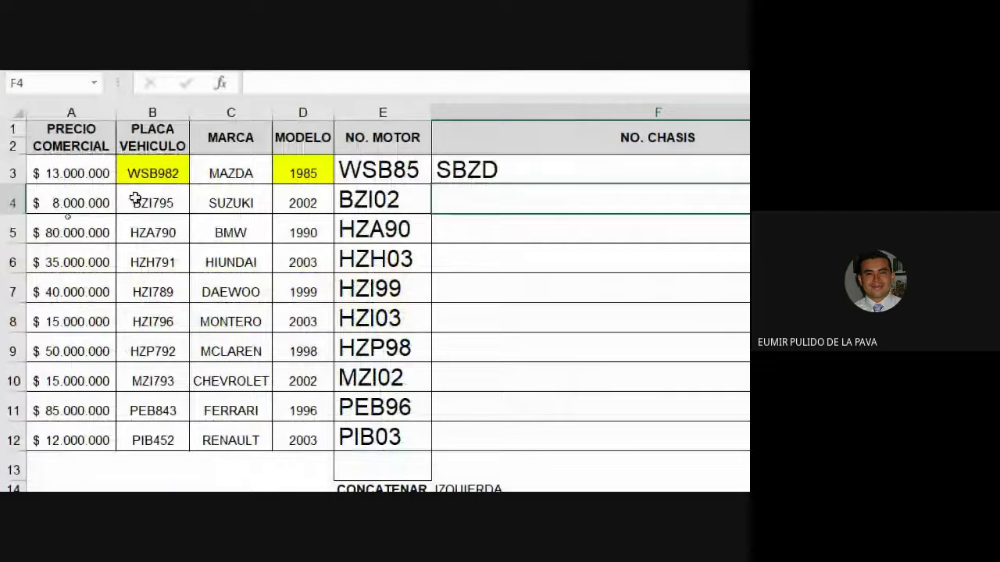
Step: Type ZIZU in F4, from plate BZI795 and the brand SUZUKI
click(135, 199)
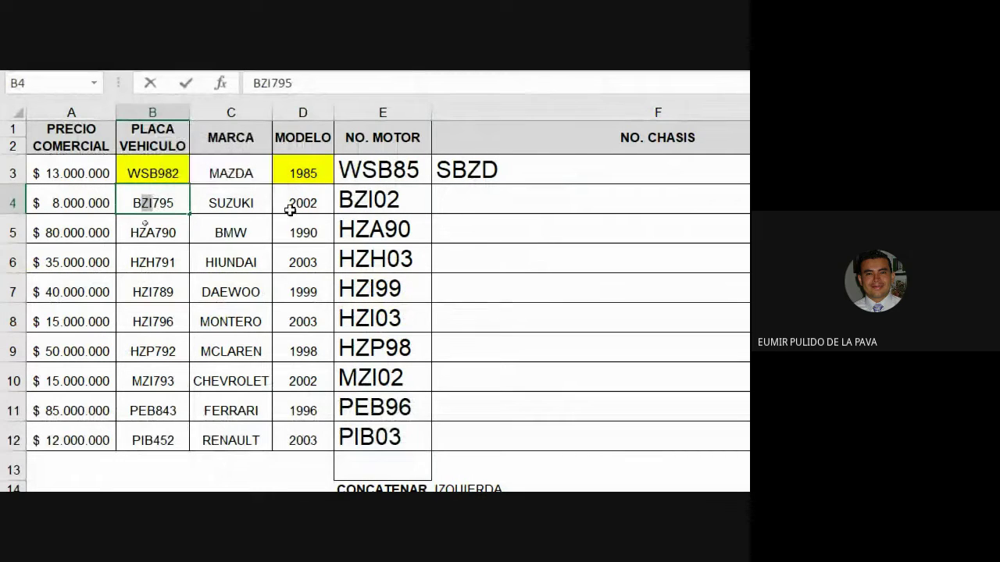
click(236, 204)
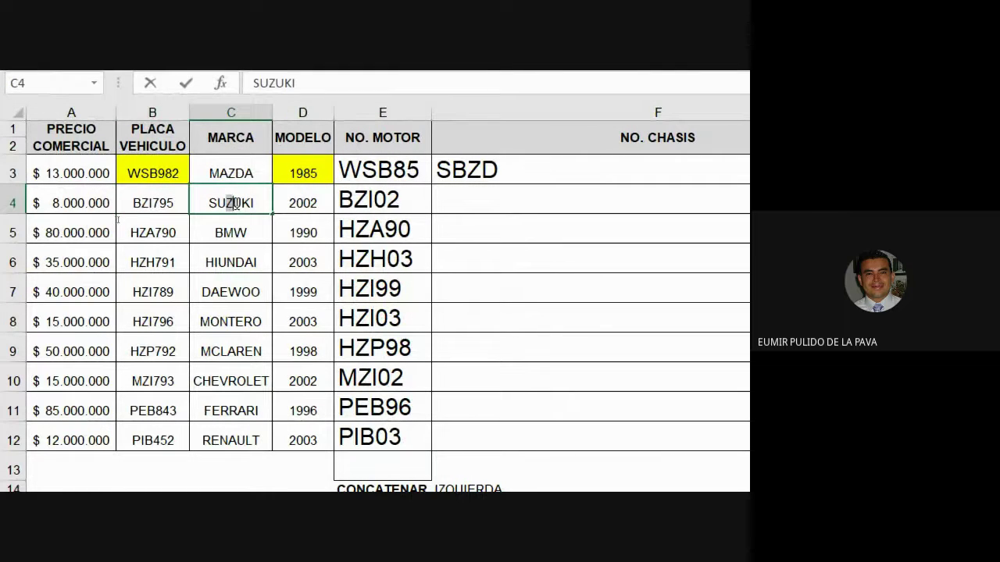
drag(235, 204, 243, 205)
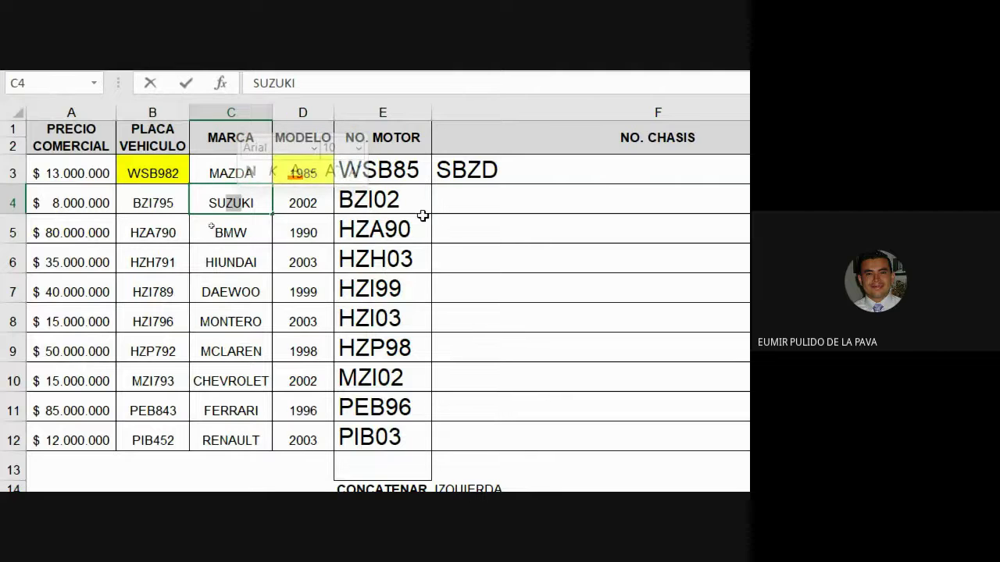
click(450, 204)
double_click(450, 204)
text(ZIZU)
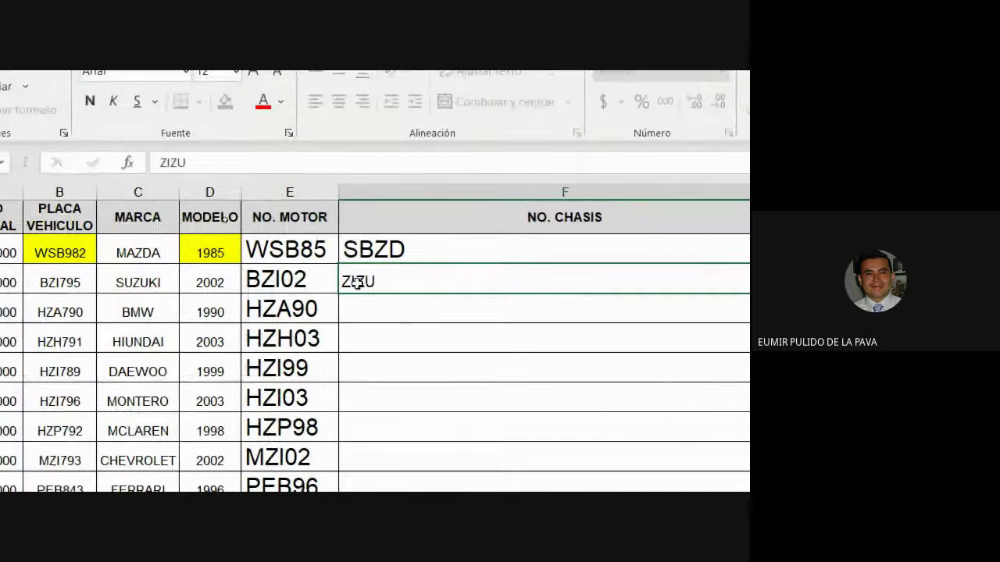
key(Return)
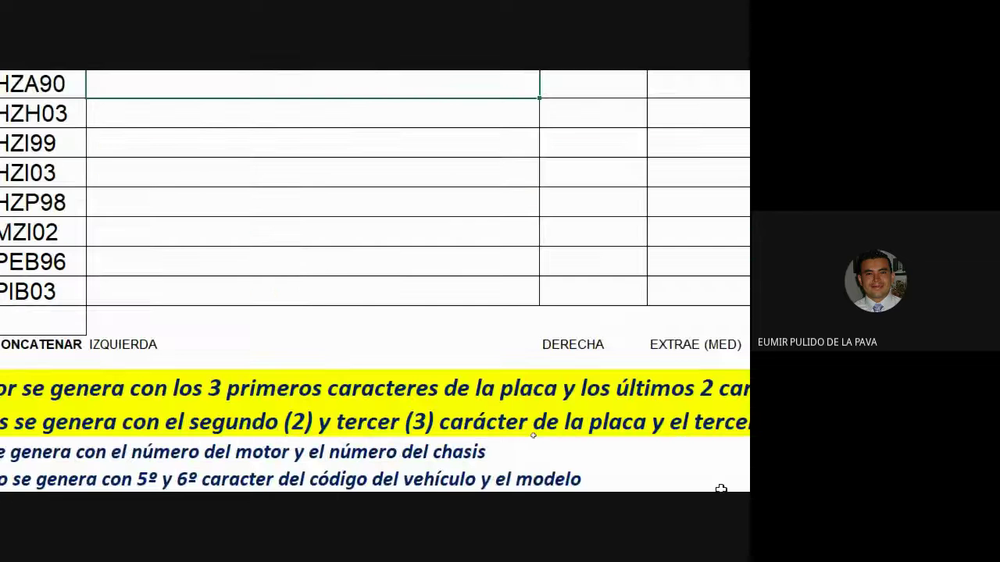
Step: Review the EXTRAE (MED) note below the table
click(330, 234)
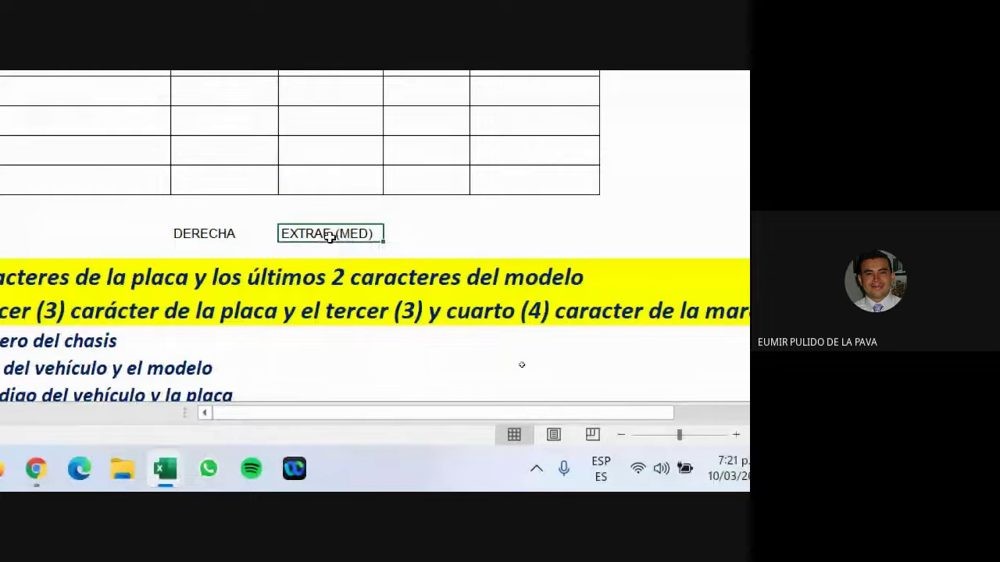
double_click(376, 237)
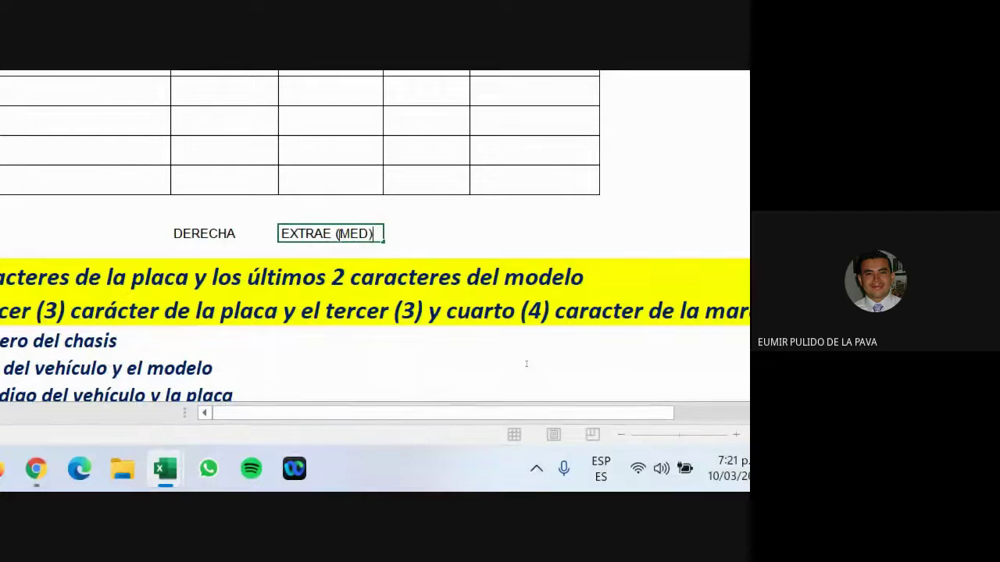
drag(336, 235, 375, 238)
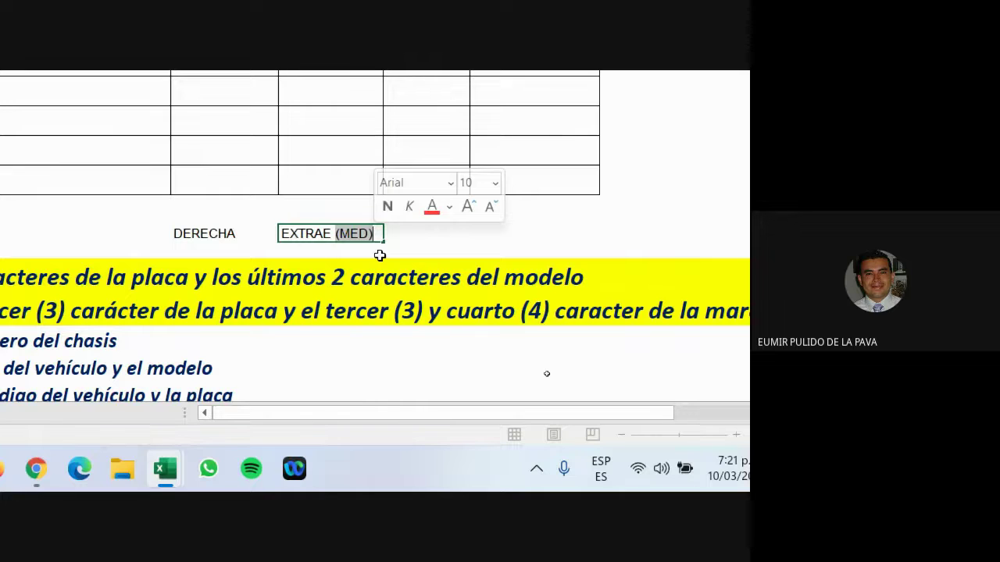
drag(334, 234, 257, 231)
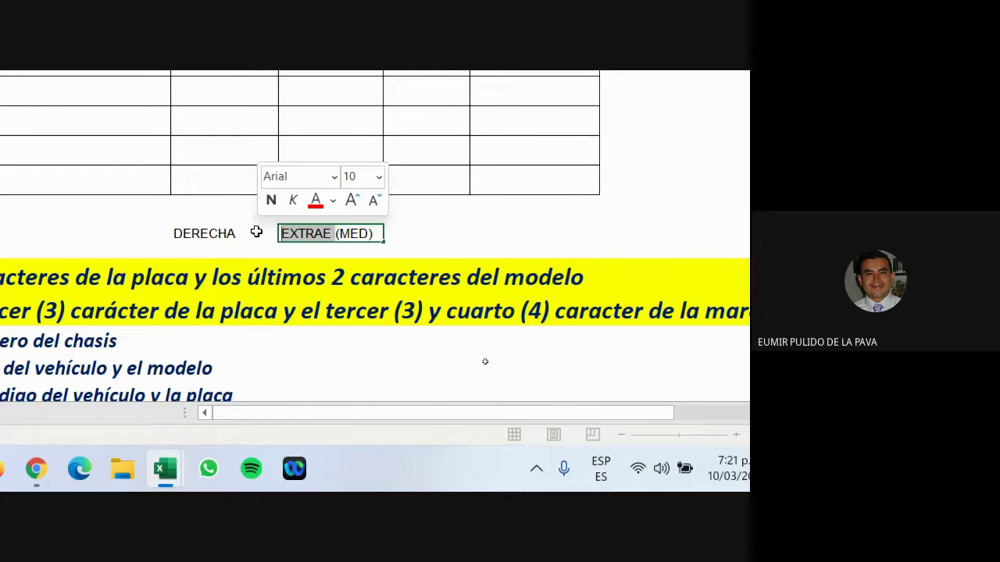
drag(340, 233, 358, 233)
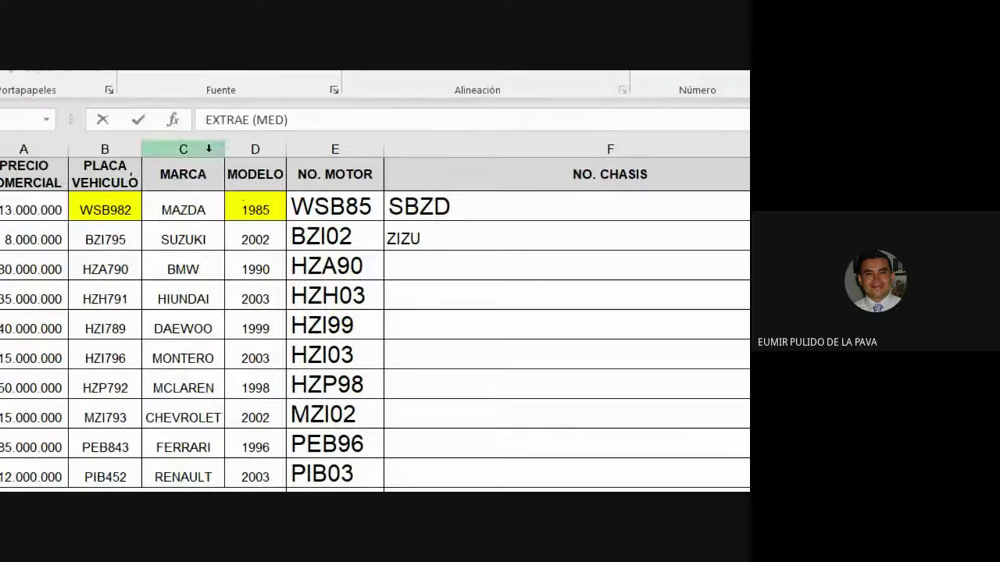
Step: Start a formula in F3, trying EXT and MED before settling on =CON
click(444, 206)
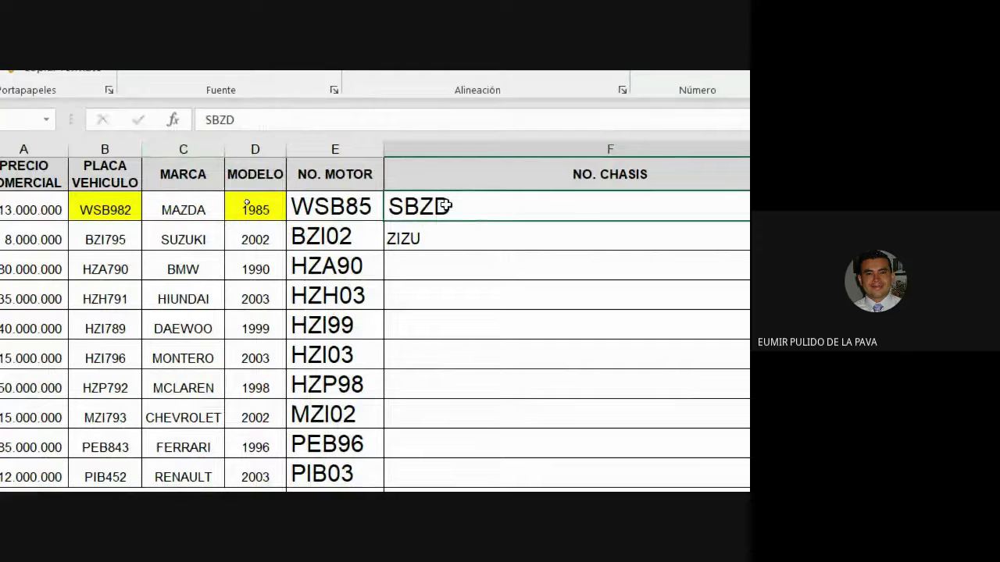
text(=EXT)
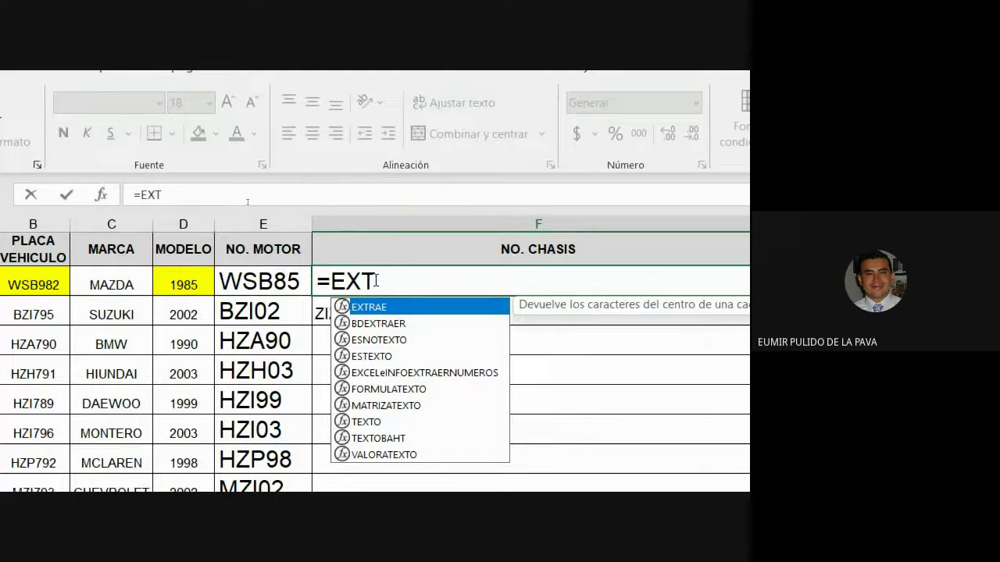
key(BackSpace)
key(BackSpace)
key(BackSpace)
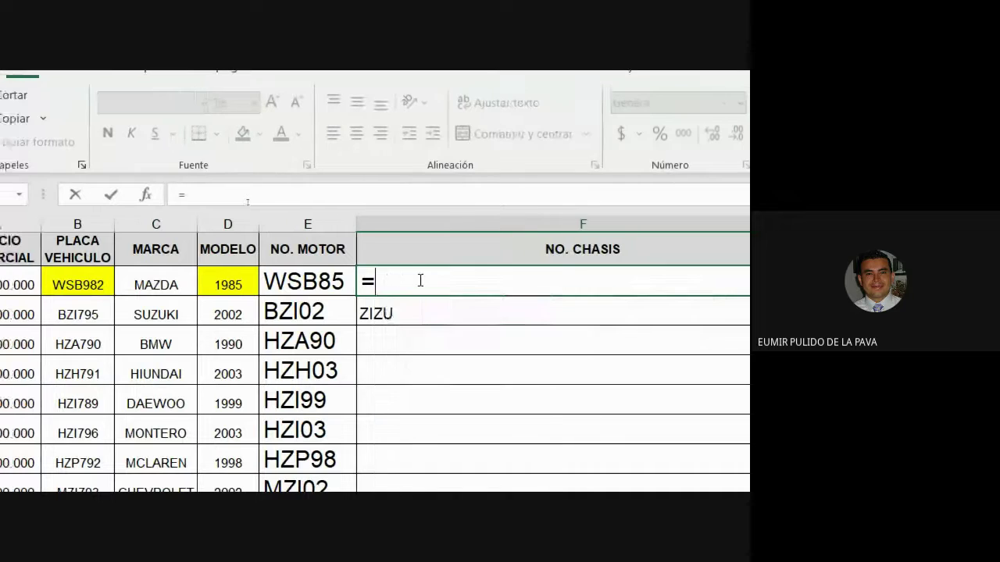
text(MED)
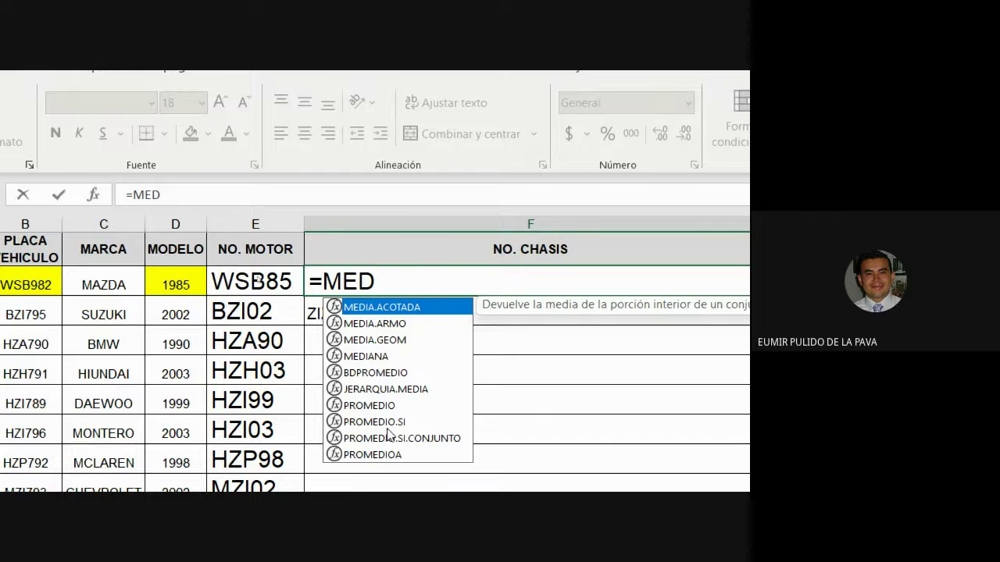
key(BackSpace)
key(BackSpace)
key(BackSpace)
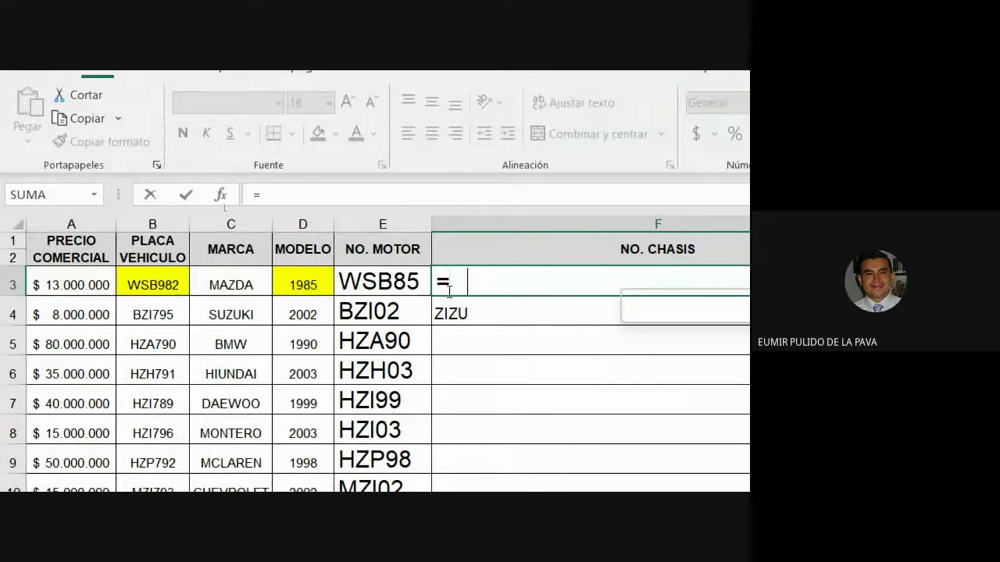
text(CON)
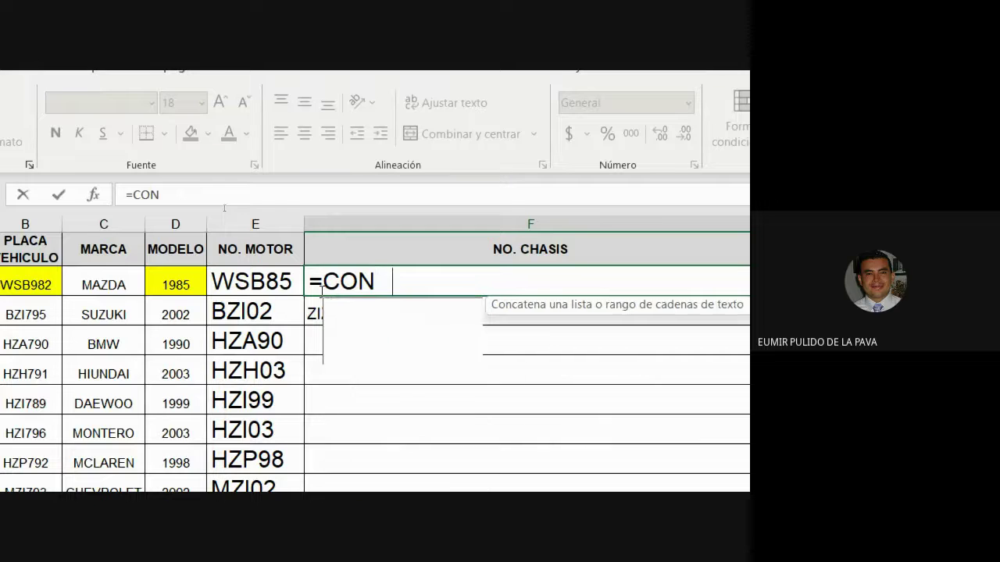
Step: Build =CONCATENAR(EXTRAE(B3 in F3 using autocomplete, enlarging the magnifier
text(C)
key(Down)
key(Tab)
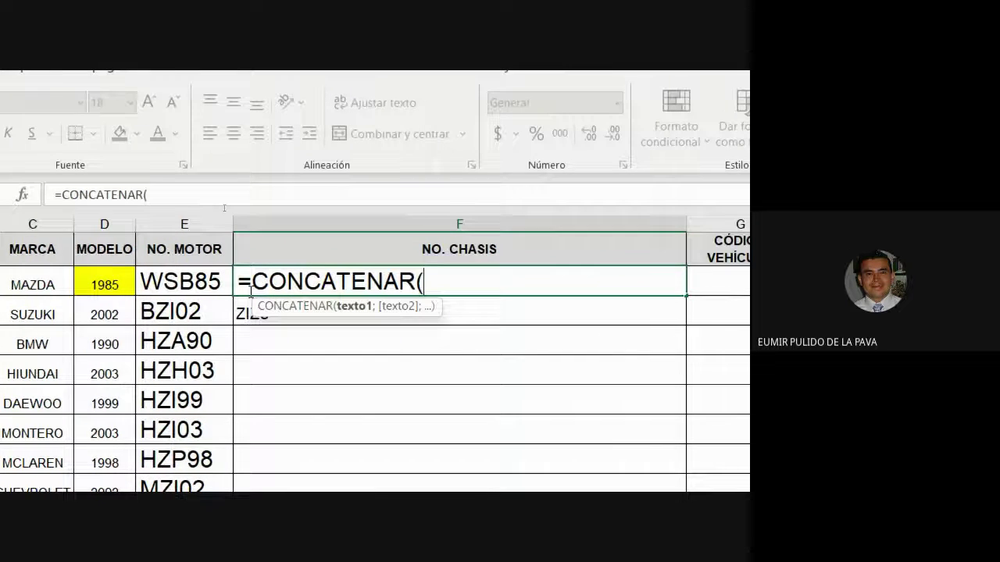
text(EXTR)
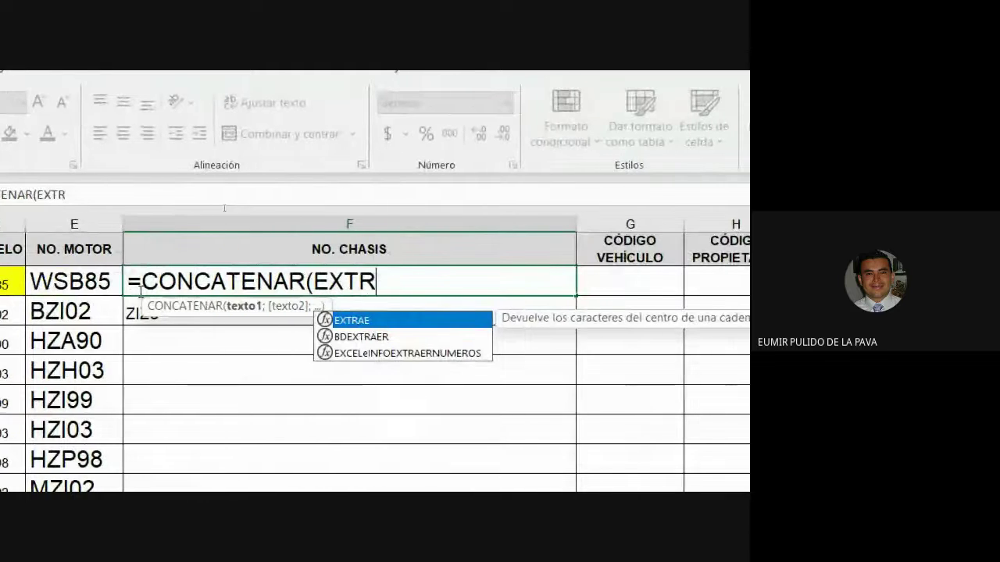
key(Tab)
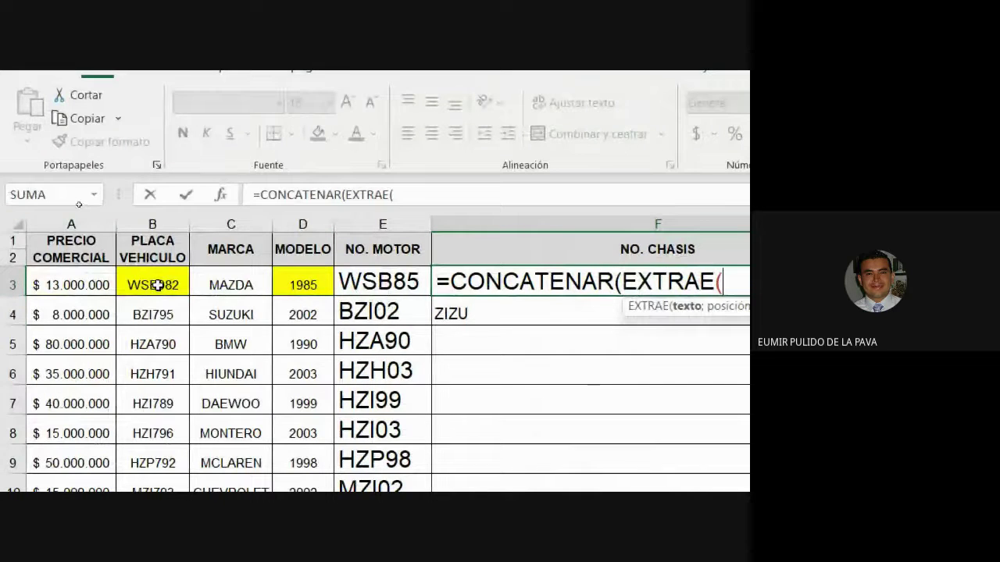
click(157, 285)
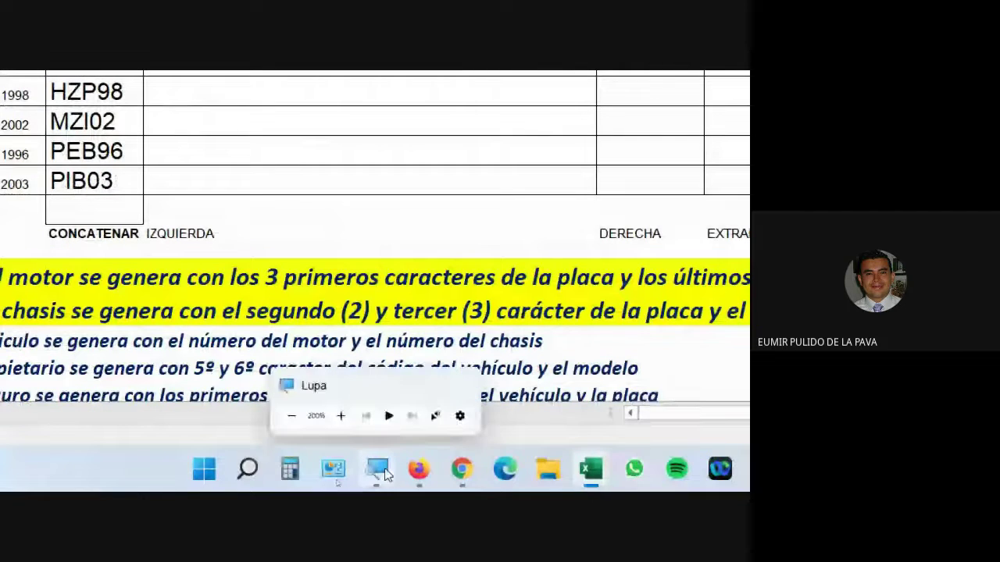
click(376, 469)
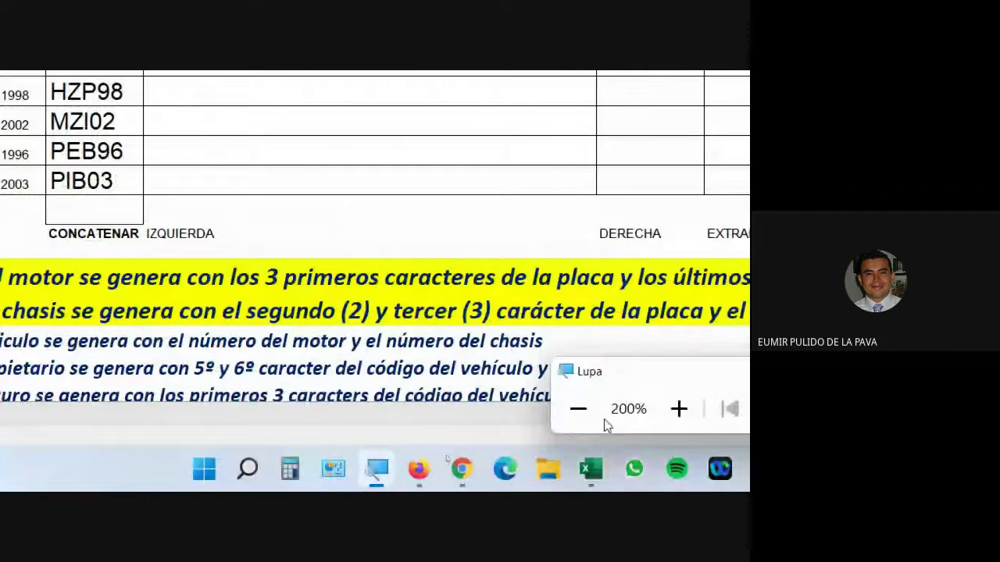
click(678, 408)
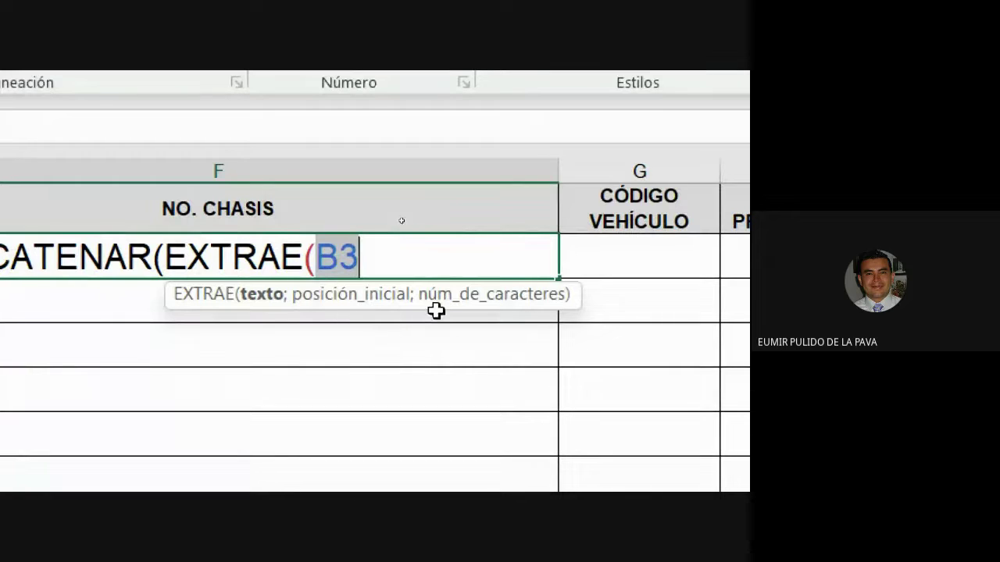
Step: Give EXTRAE start 2 and length 2, then begin a second EXTRAE argument
text(;)
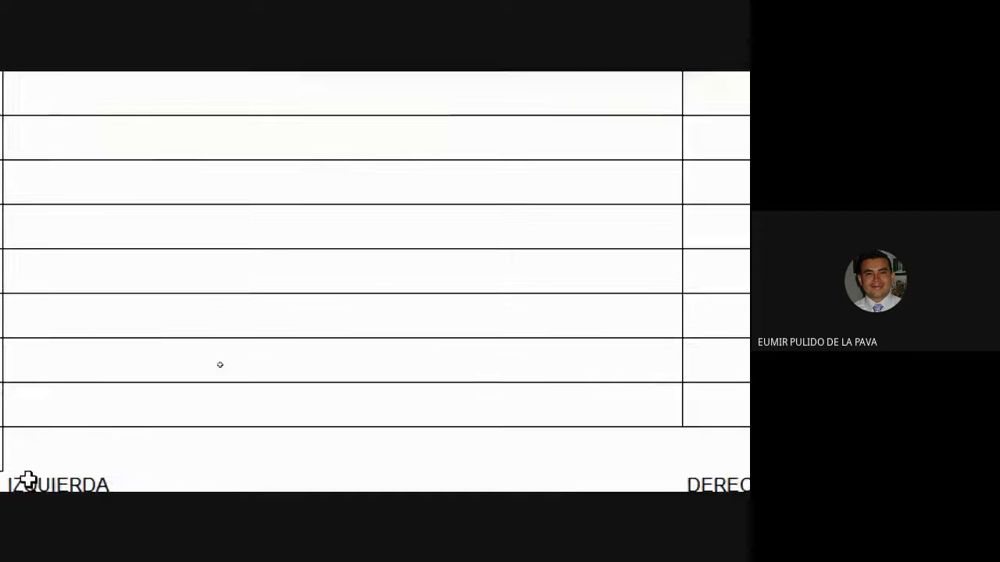
scroll(219, 364, down, 2)
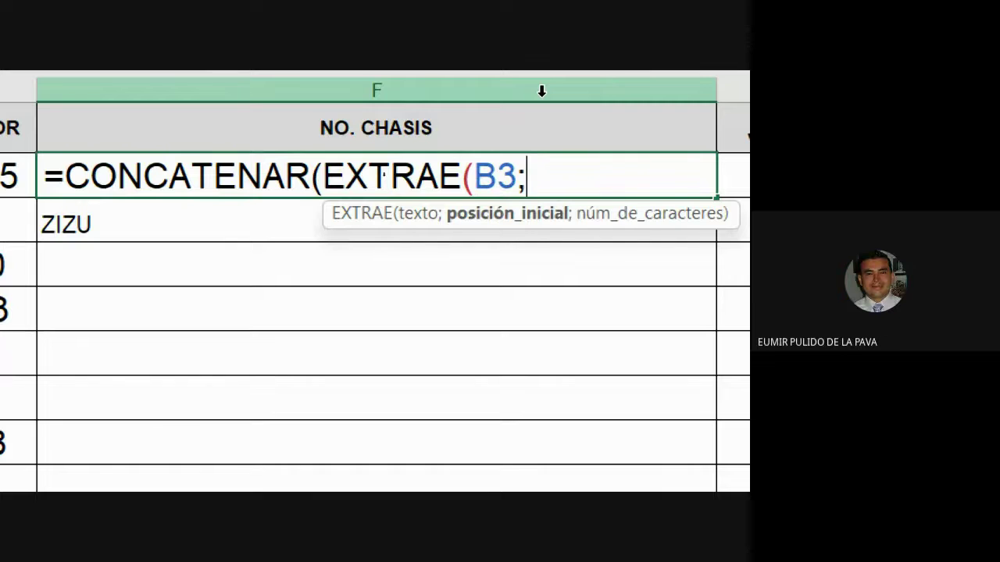
text(2)
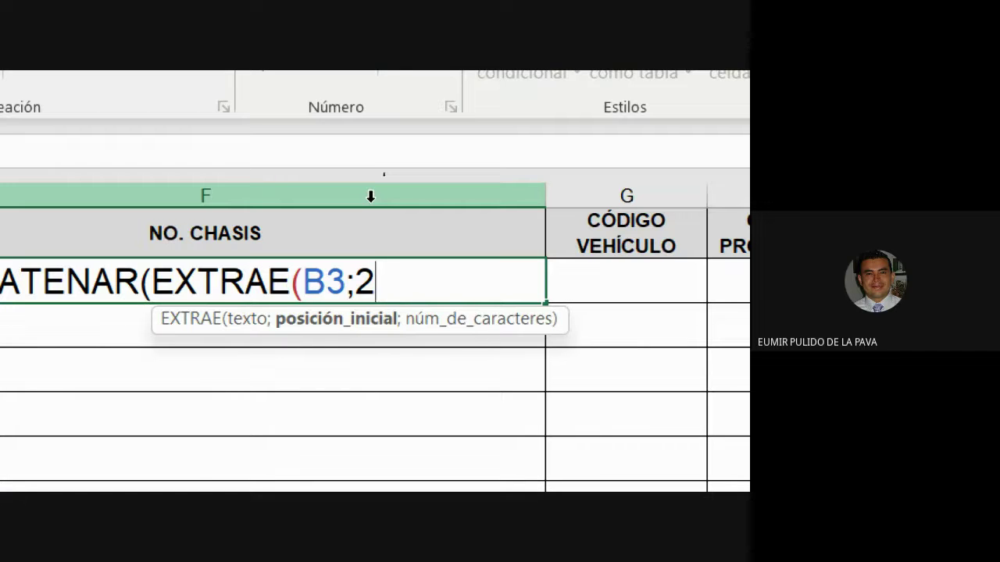
text(;)
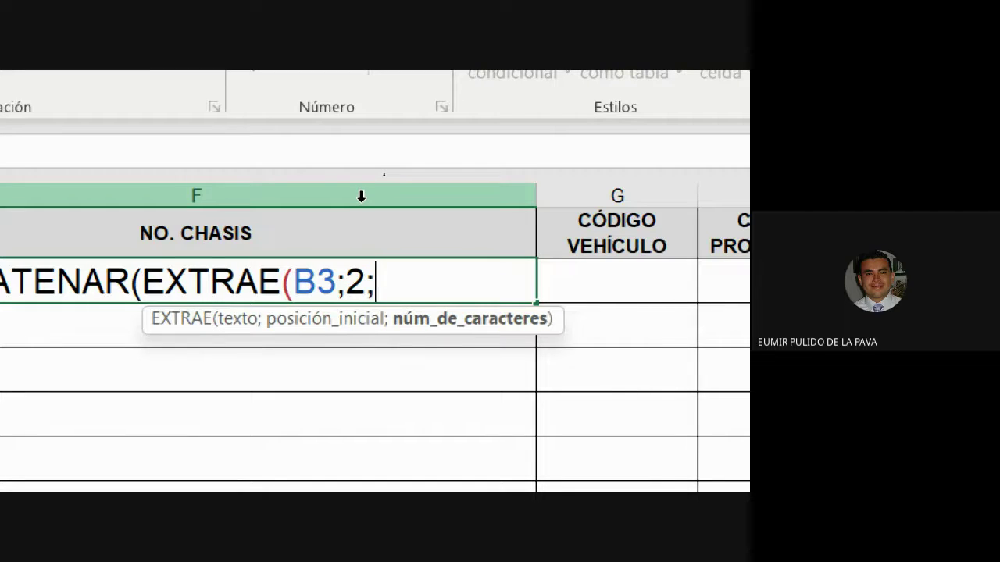
text(2)
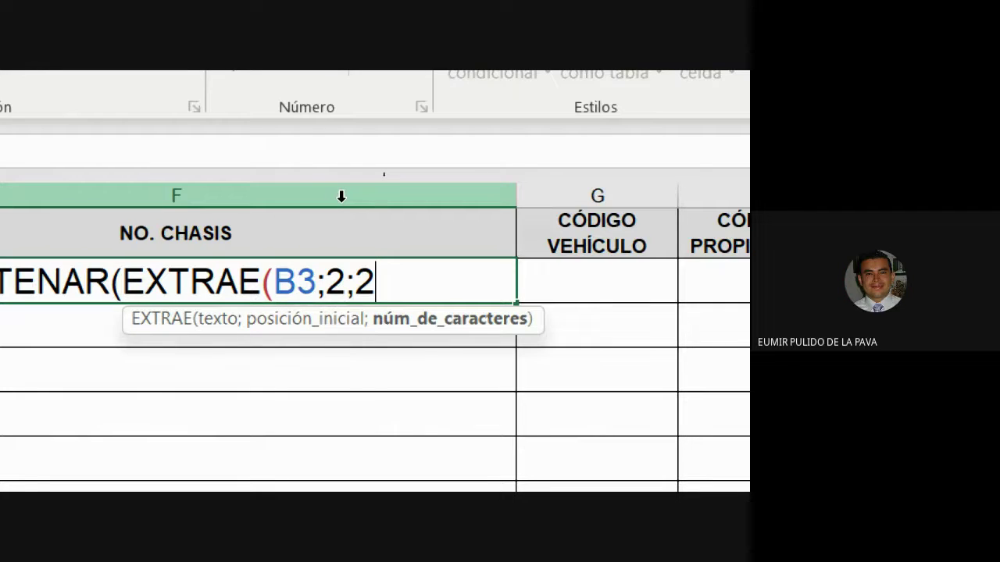
text())
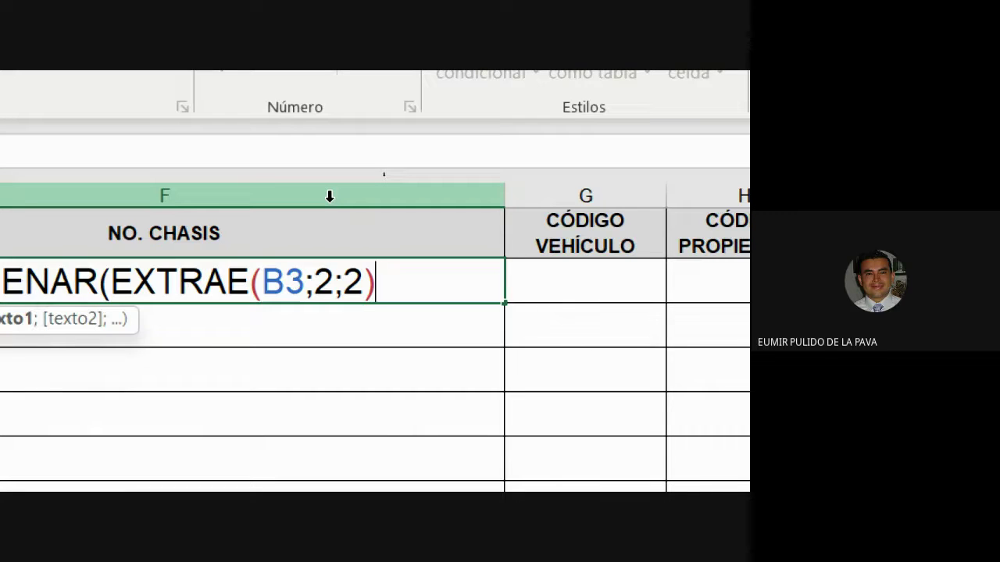
text(;)
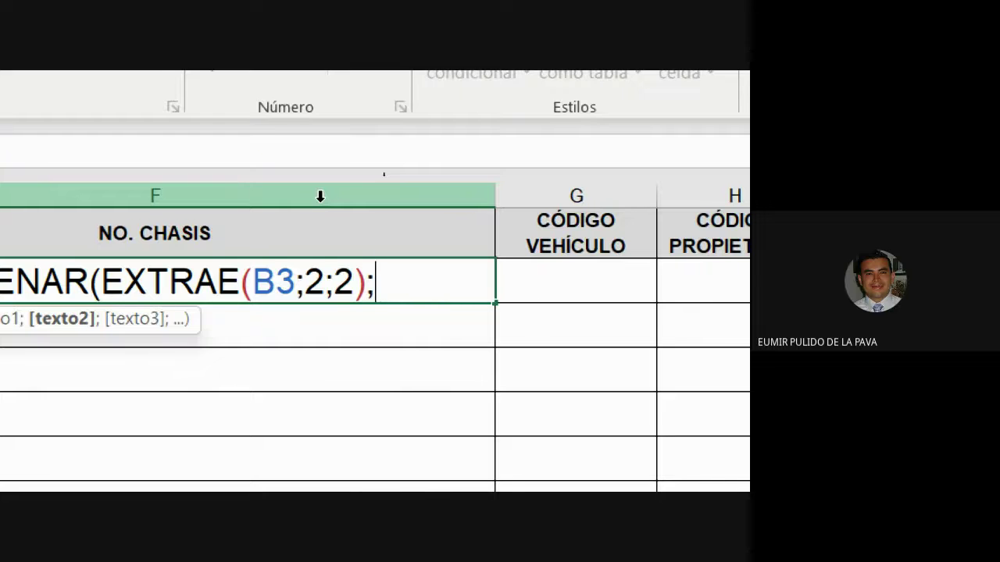
text(EXT)
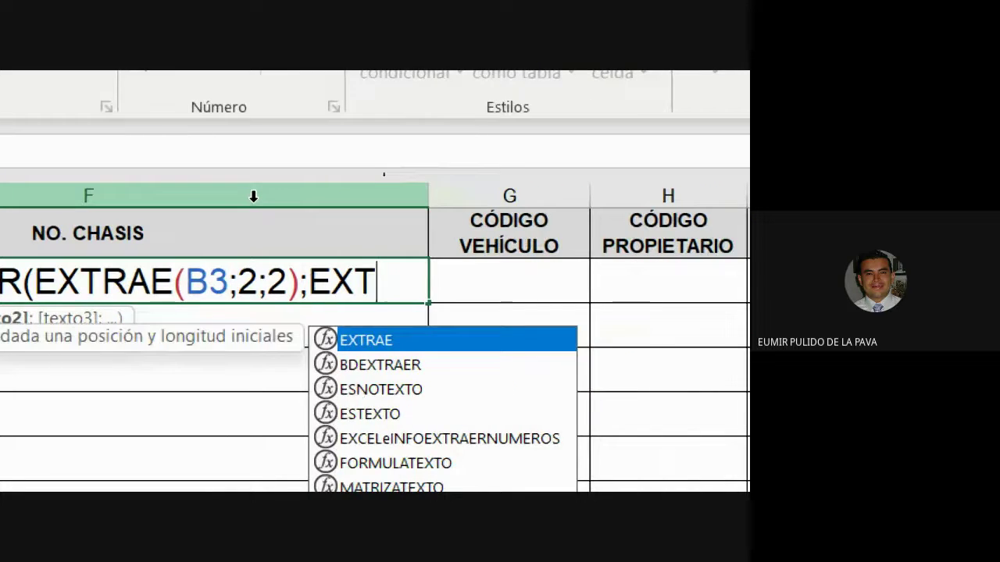
Step: Complete the second argument as EXTRAE(C3;3;2) and close the CONCATENAR formula
key(Tab)
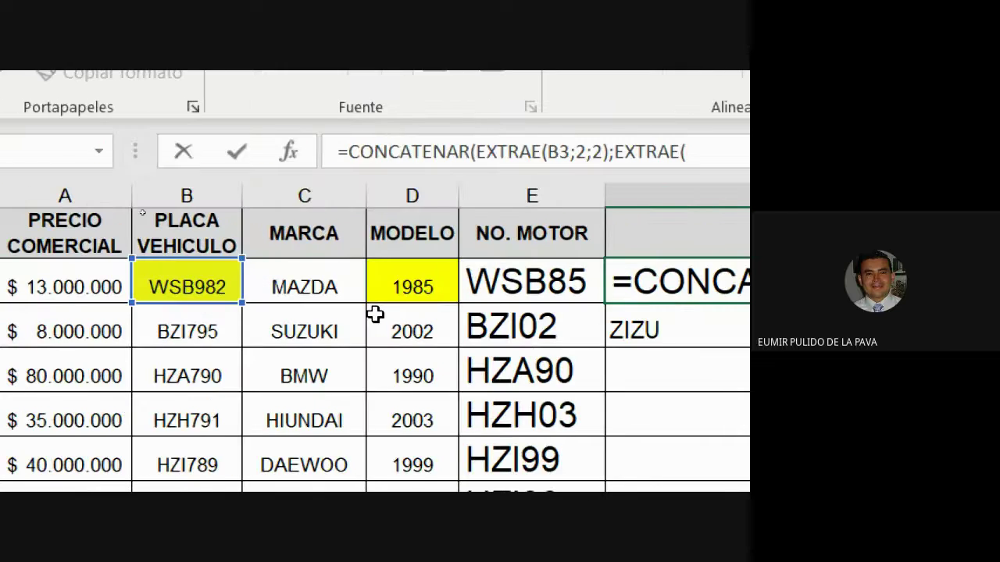
click(27, 280)
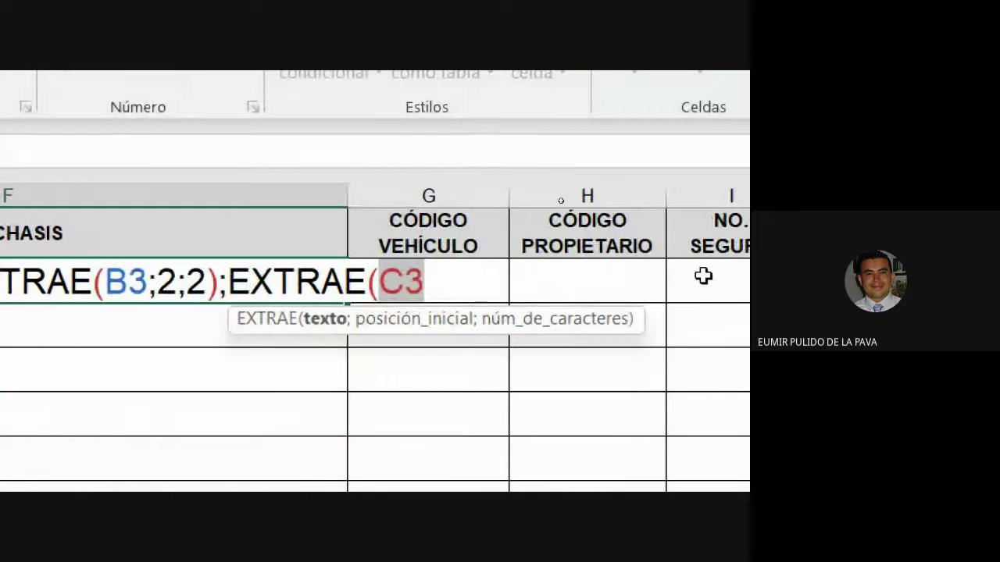
text(;)
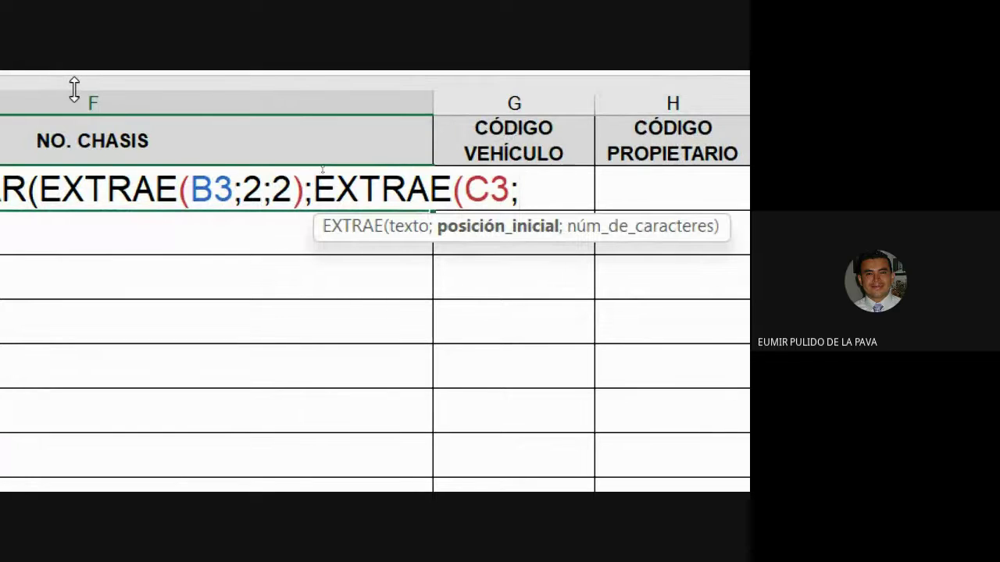
text(3)
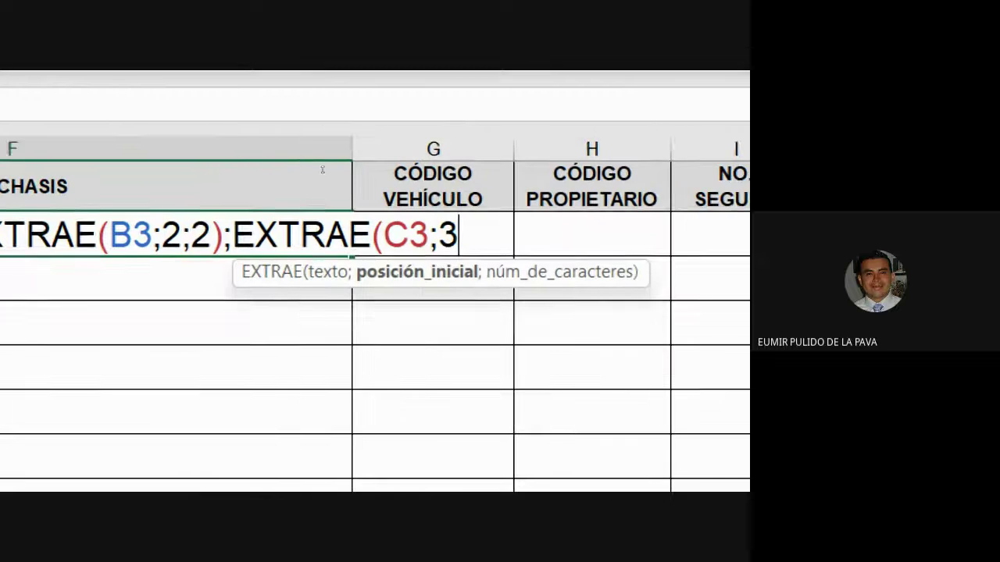
text(;)
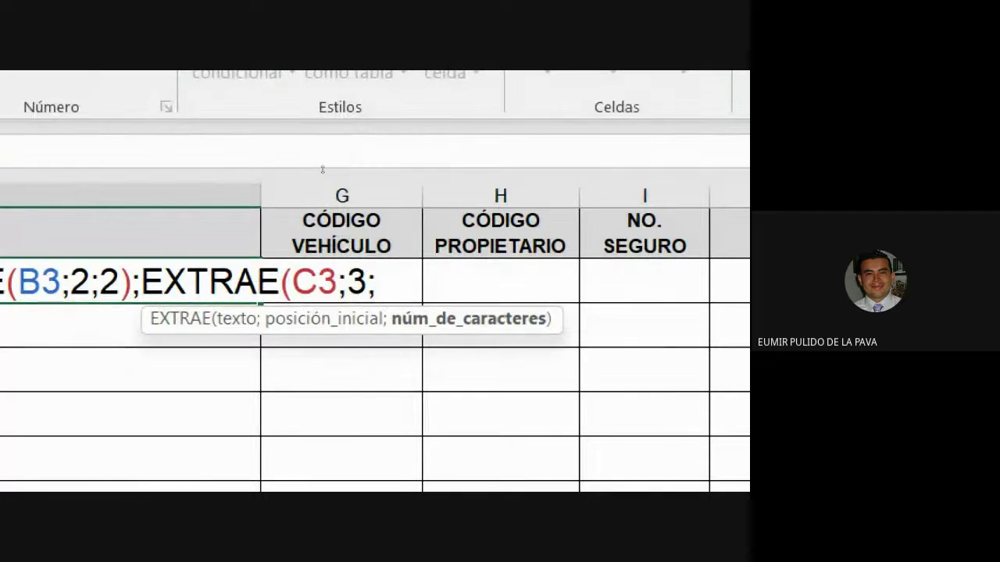
text(2)
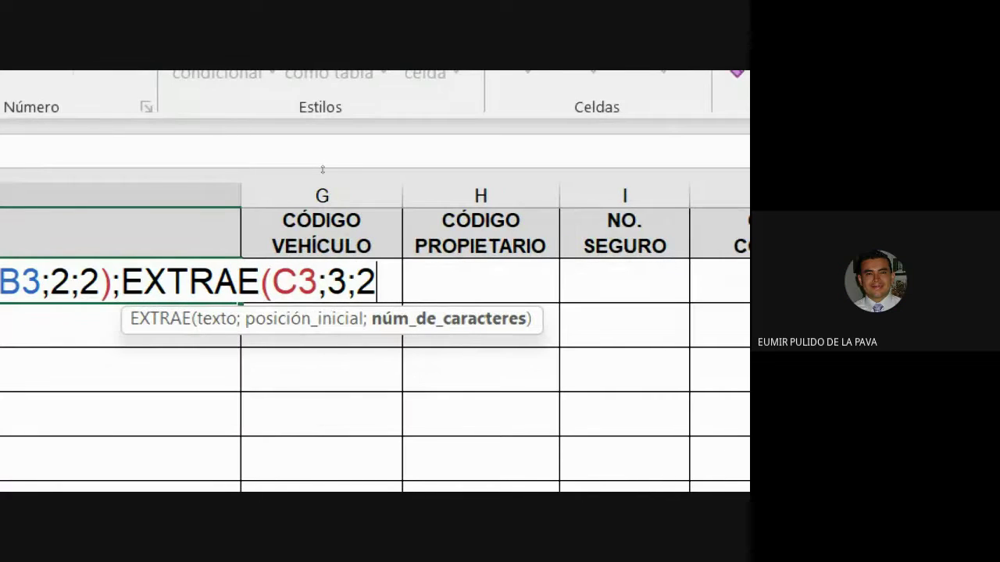
text()))
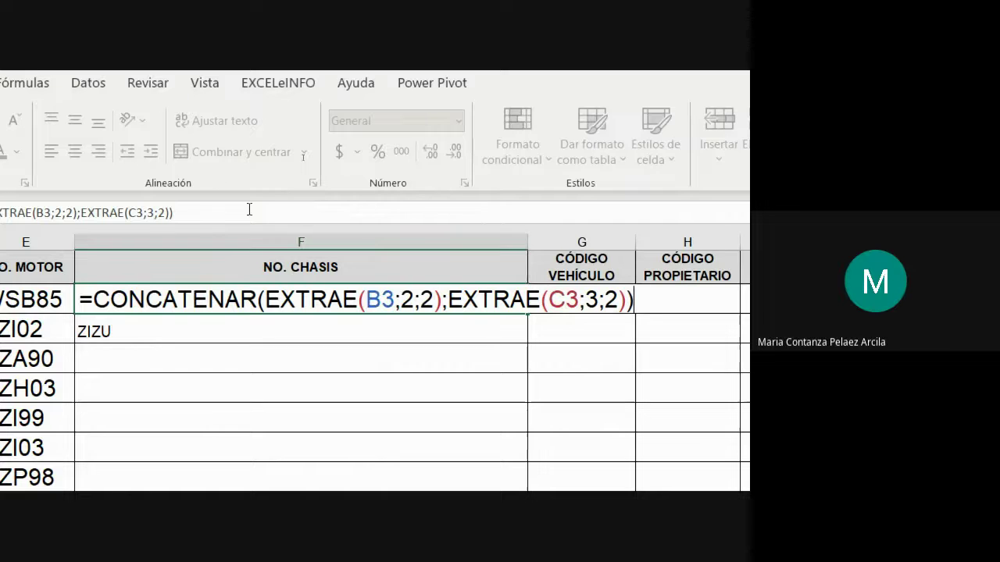
Step: Commit F3's chassis formula to show SBZD, then check the Meet participant list
key(Return)
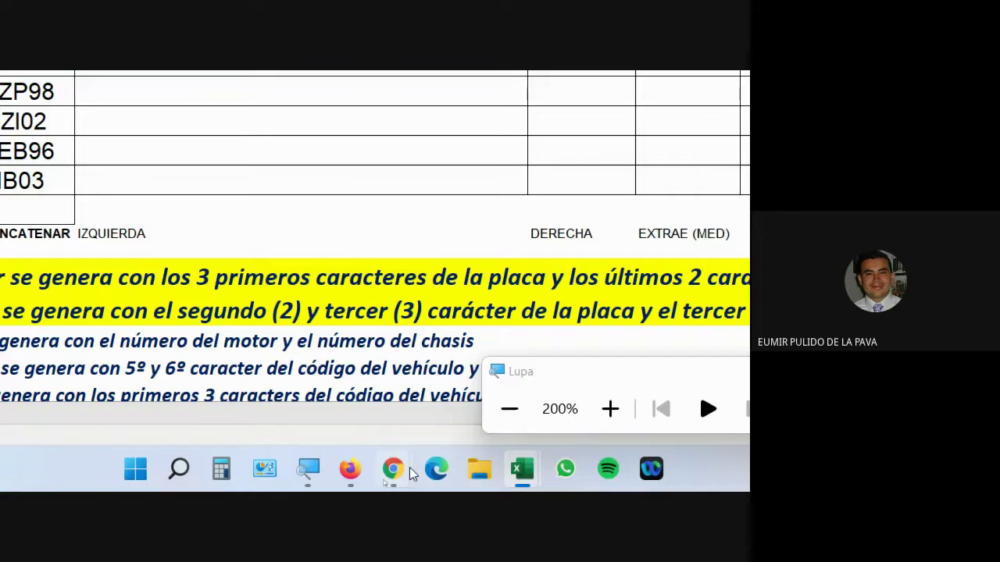
click(394, 469)
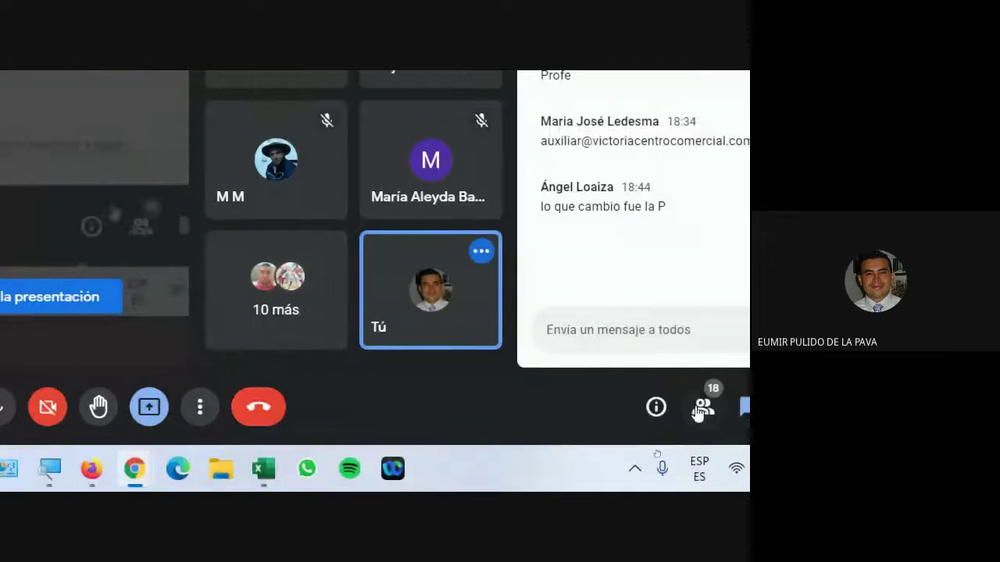
click(703, 406)
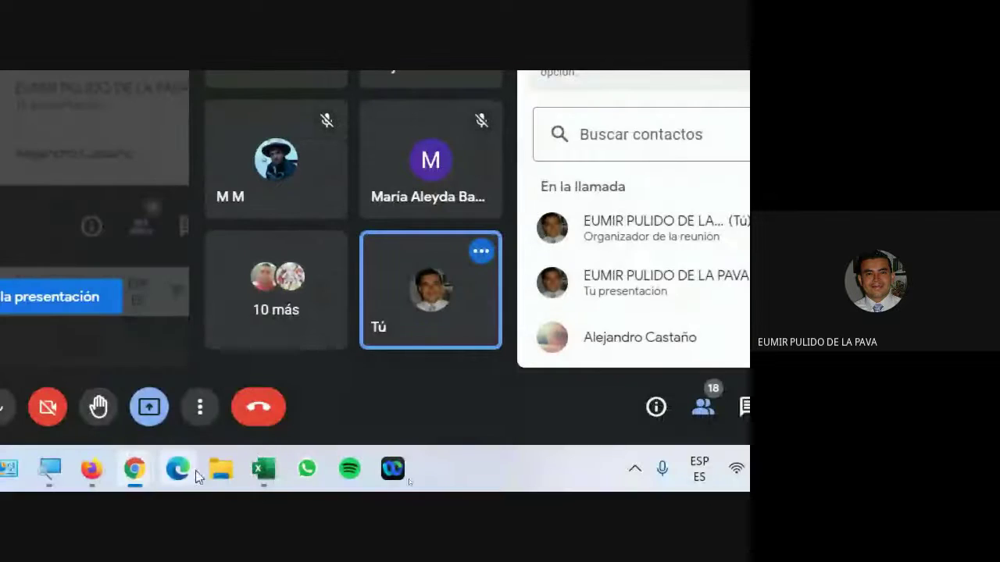
Step: Fill F3's chassis formula down to row 12, producing ZIZU through IBNA
mouse_move(263, 469)
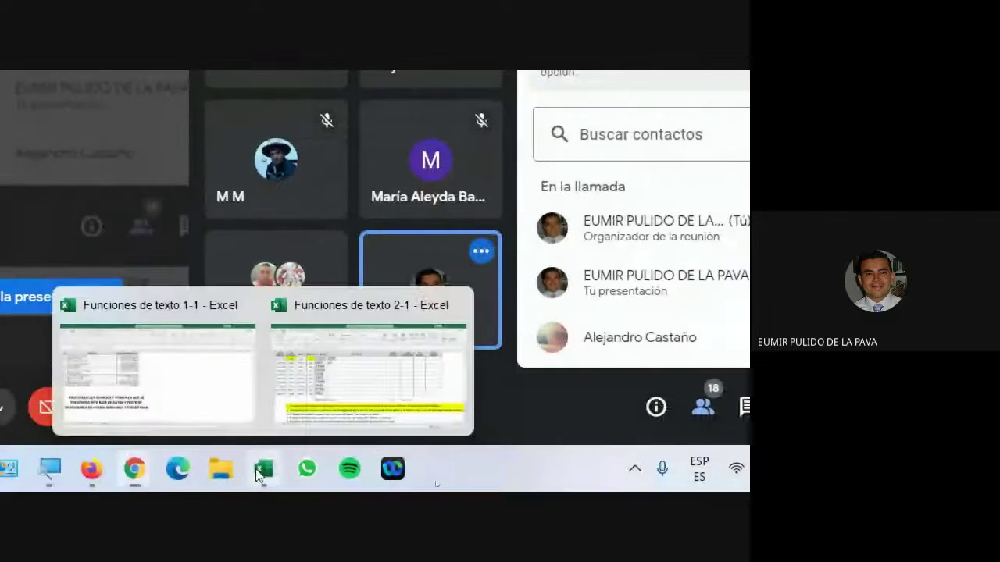
click(364, 383)
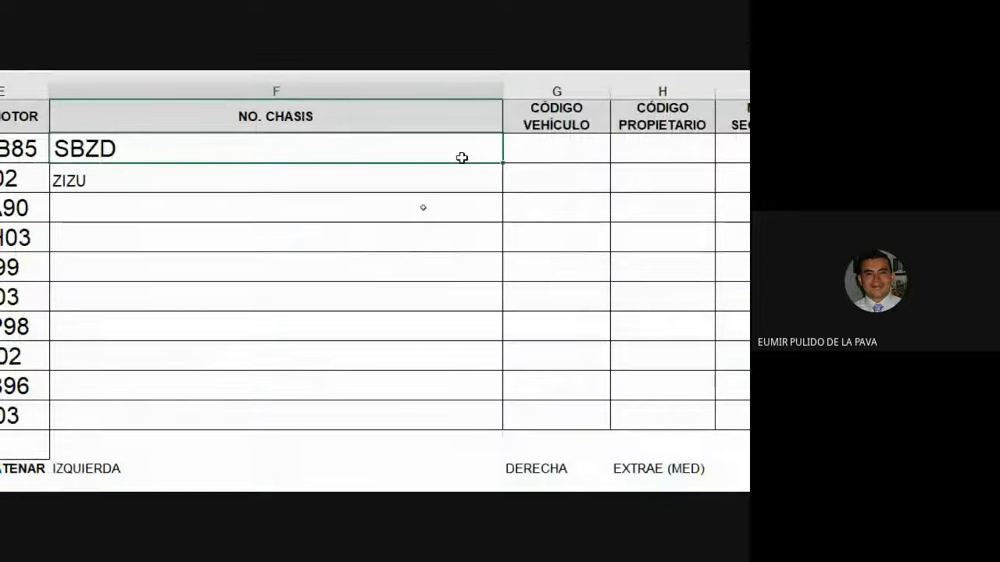
drag(501, 163, 493, 435)
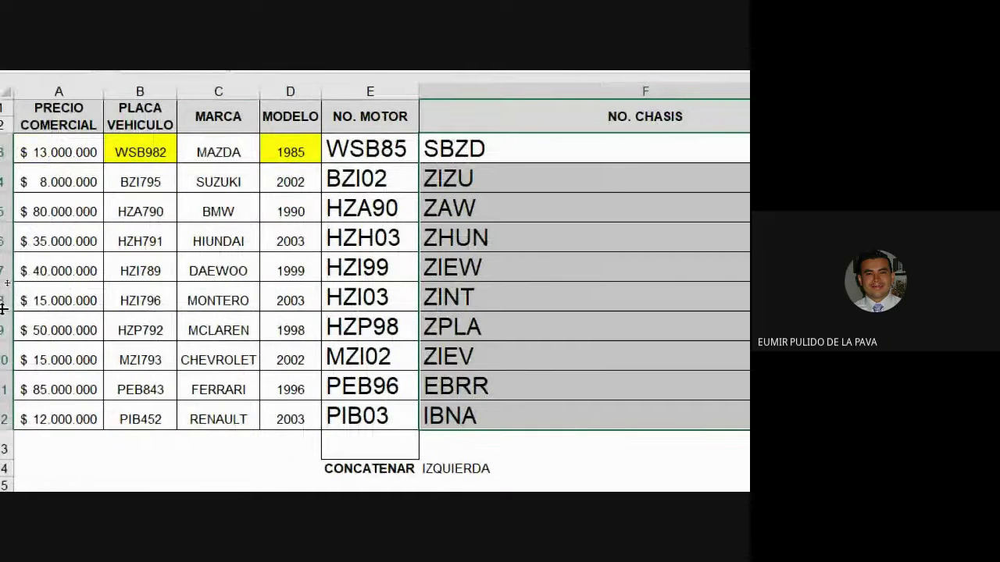
click(152, 208)
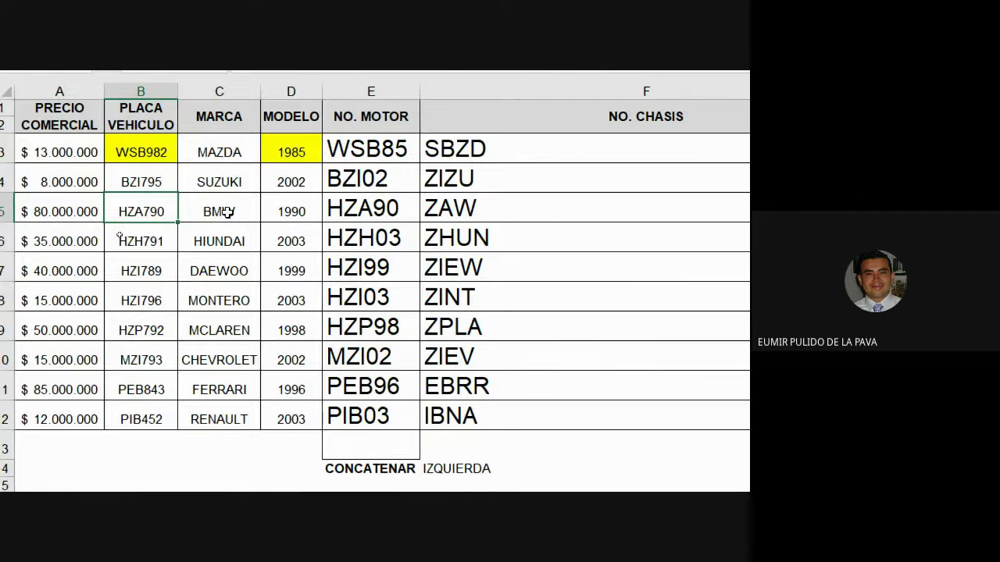
click(225, 213)
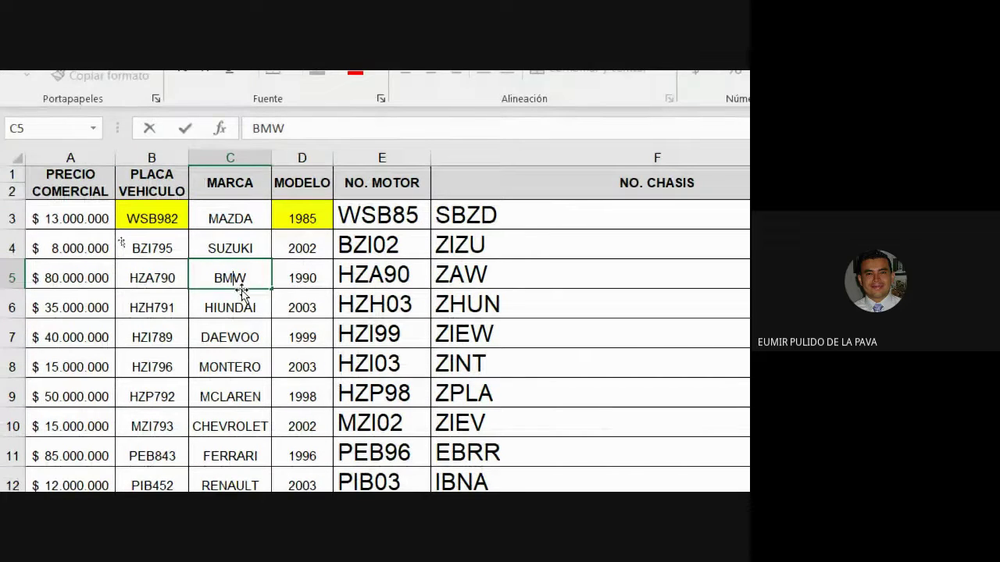
drag(239, 279, 249, 279)
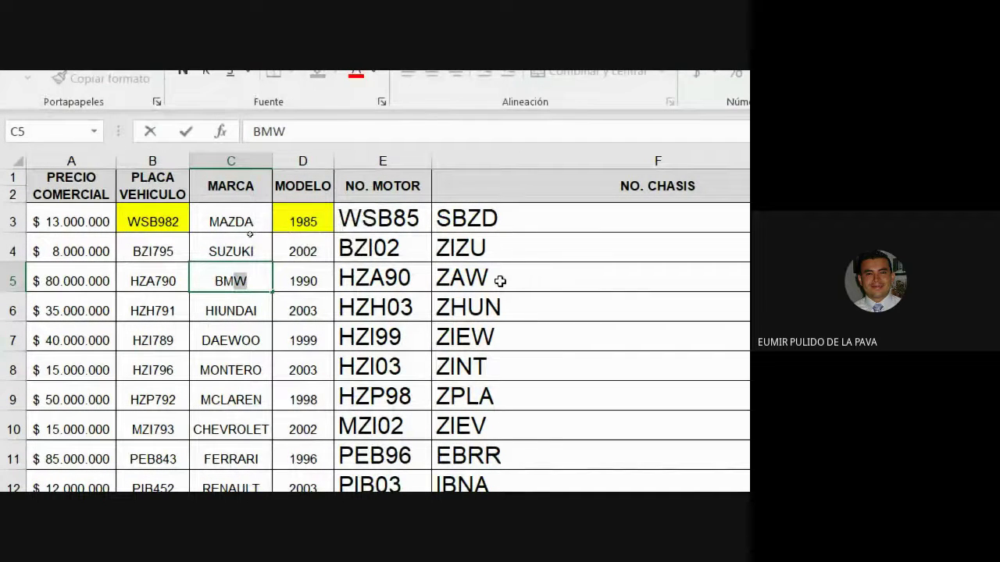
click(255, 282)
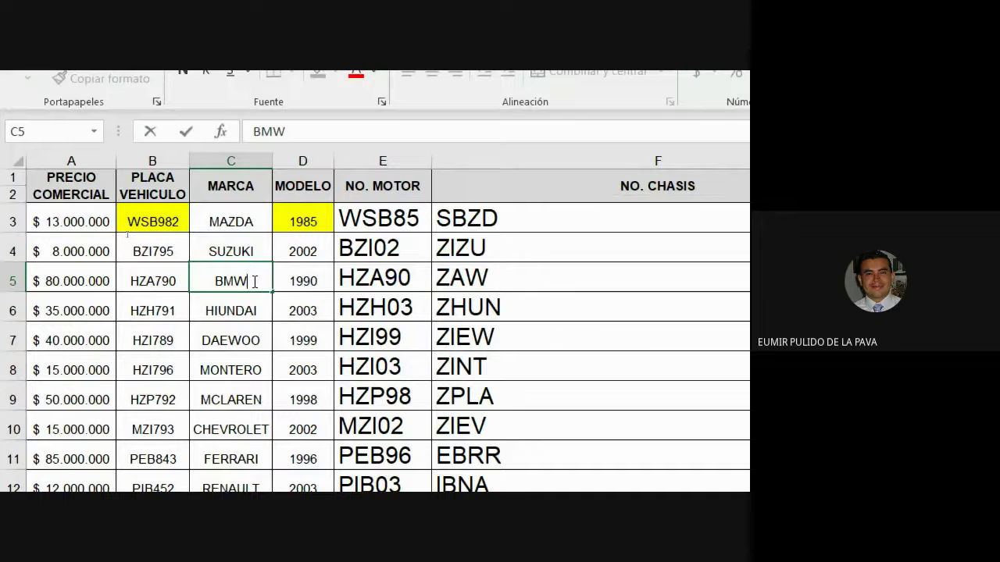
text(X)
key(Return)
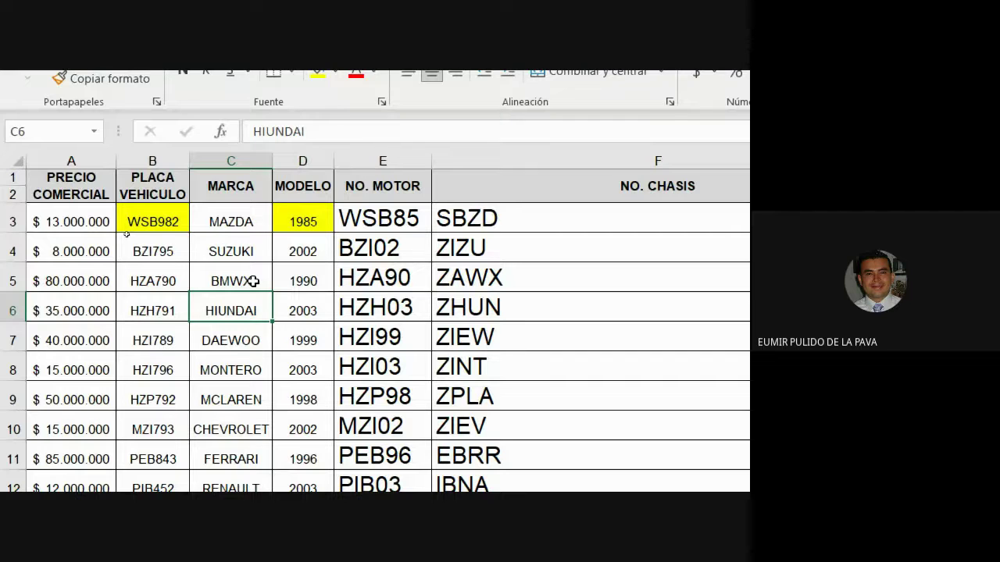
double_click(254, 281)
key(BackSpace)
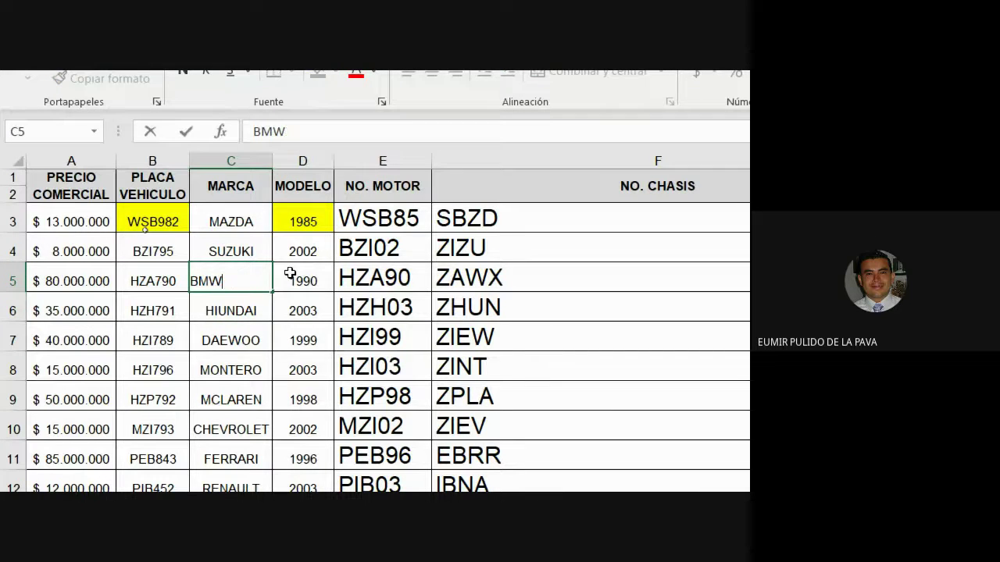
key(Return)
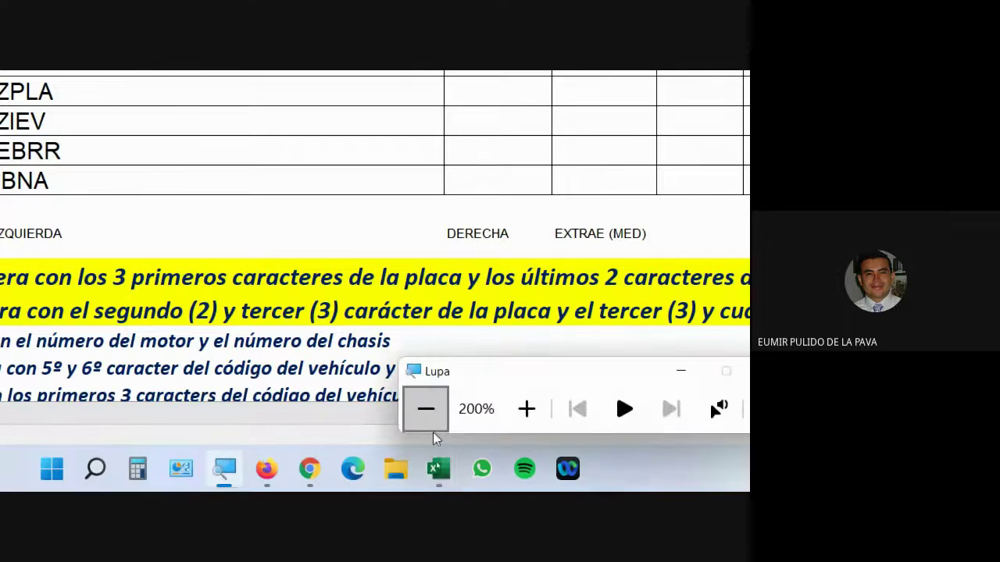
click(425, 431)
click(426, 431)
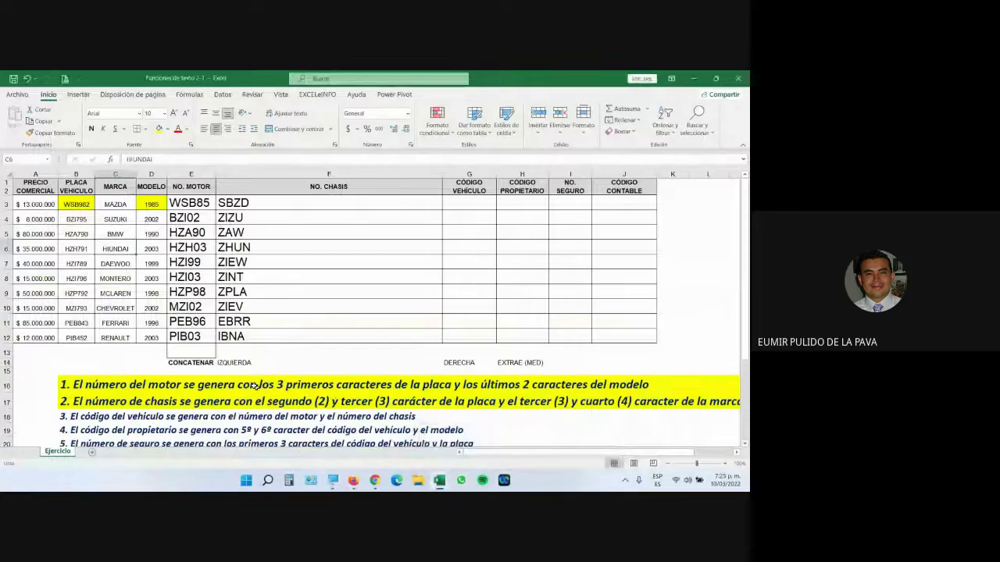
click(197, 364)
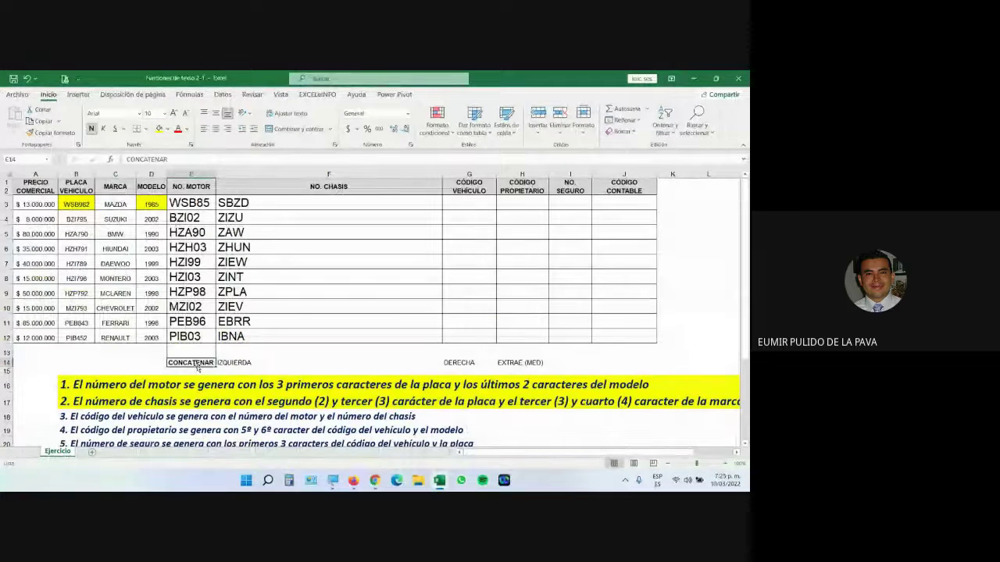
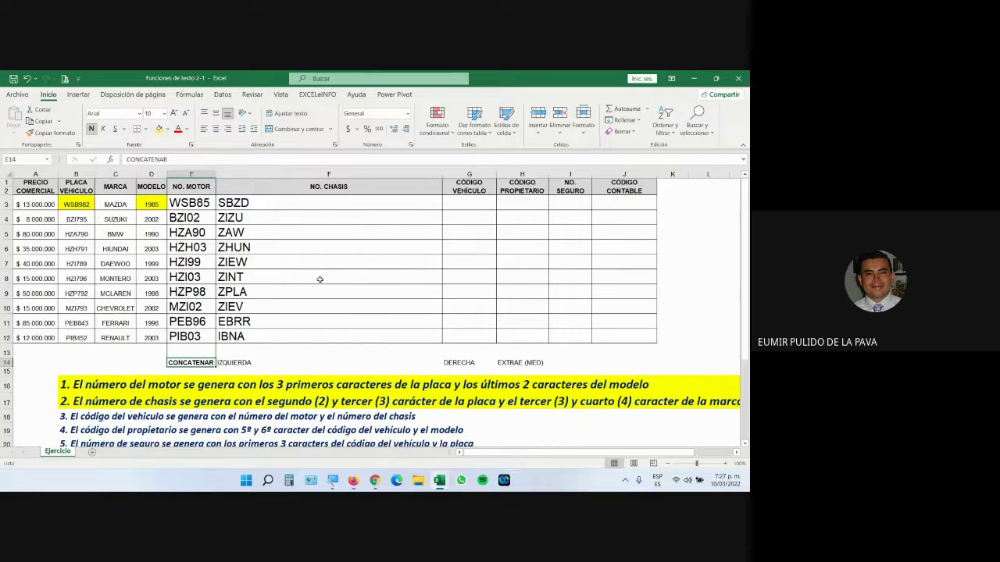
Step: Switch to the Google Meet call, show its chat messages, then return to the course guide PDF
click(375, 481)
click(344, 443)
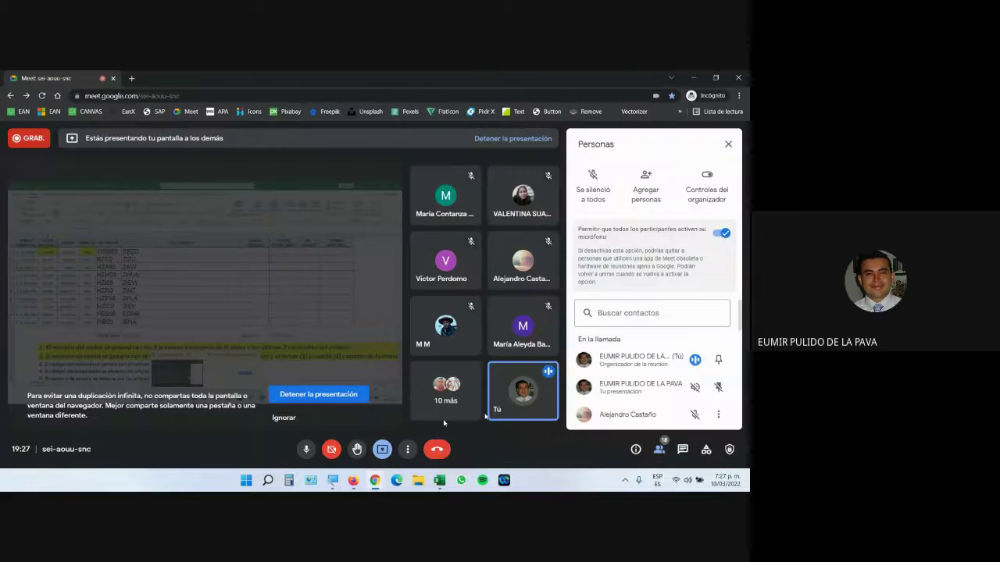
click(683, 449)
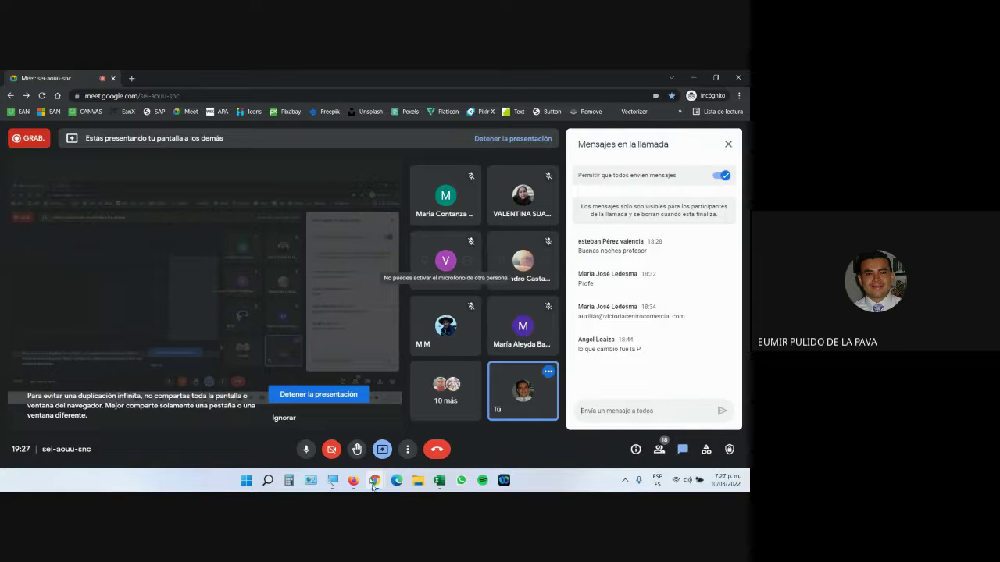
mouse_move(353, 480)
click(381, 459)
Step: Highlight the Texto en Columnas explanation and the workbook name Texto en columnas 1.xlsx in the PDF
scroll(353, 370, down, 5)
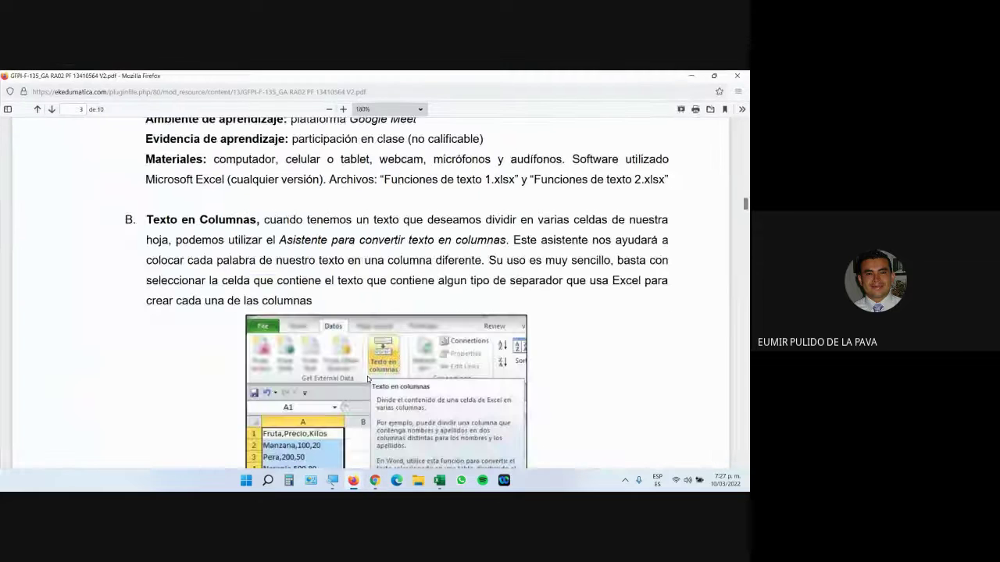
scroll(353, 370, down, 2)
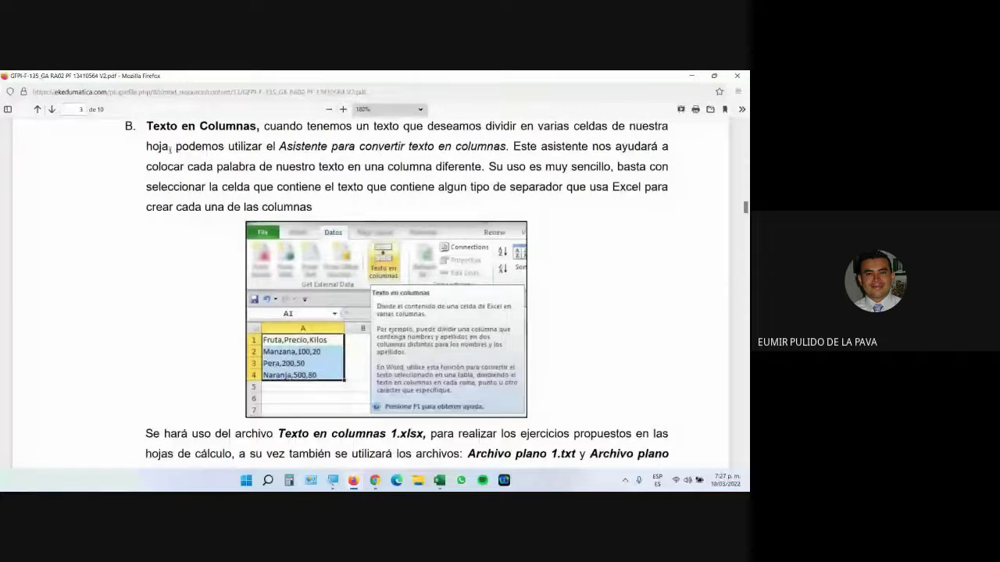
drag(146, 125, 482, 167)
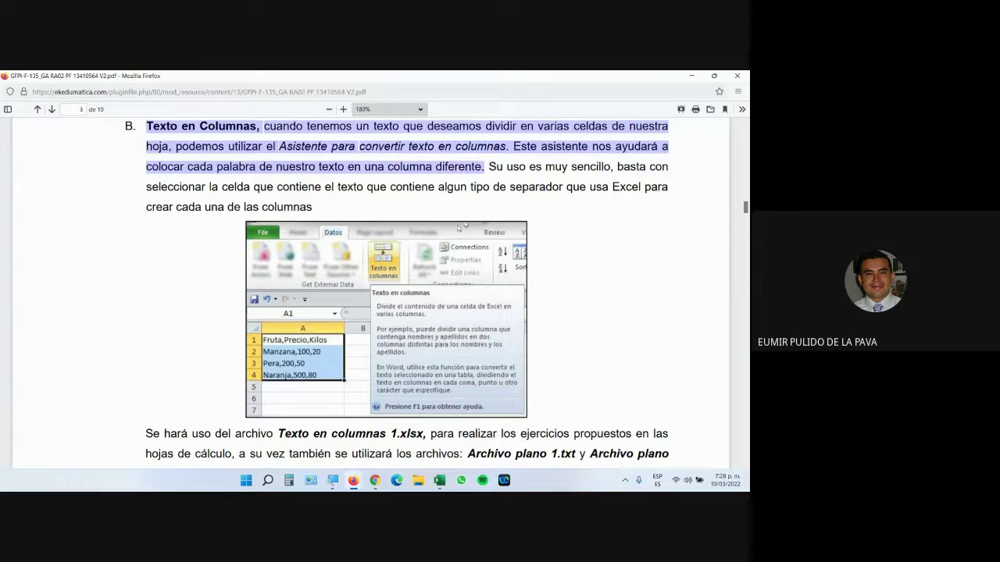
scroll(428, 255, down, 2)
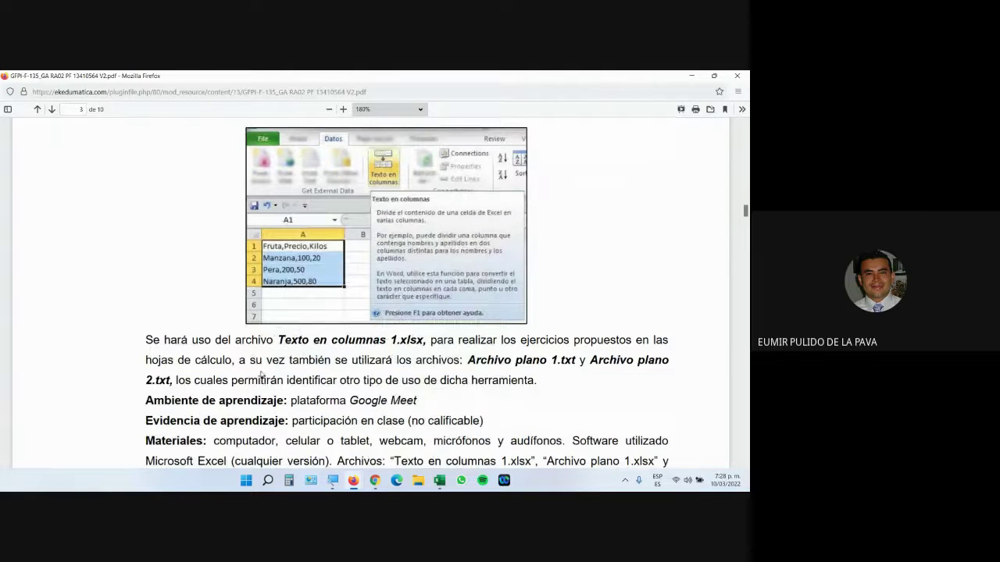
drag(278, 340, 427, 340)
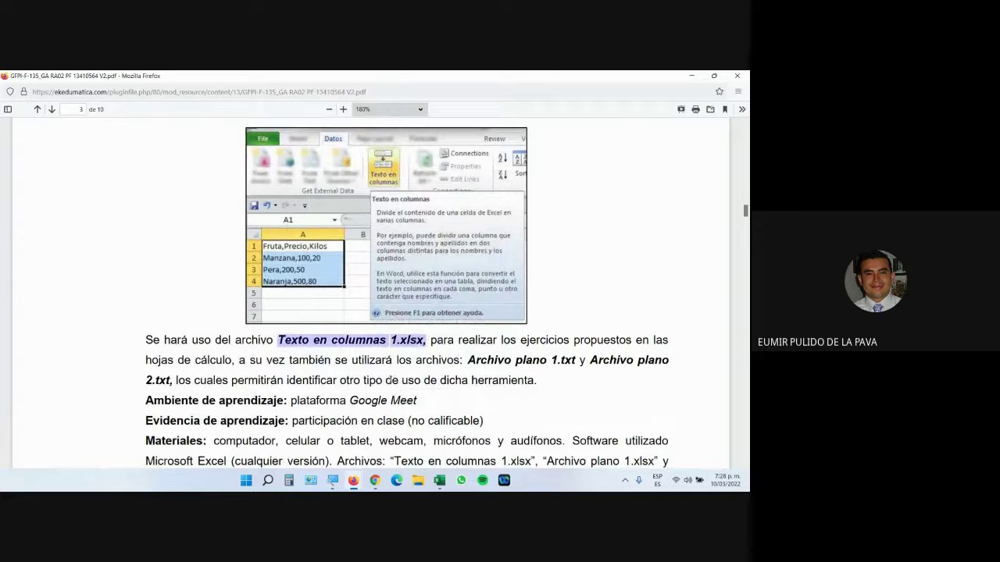
Step: Open Texto en columnas 1.xlsx in Excel from the course files page
mouse_move(353, 482)
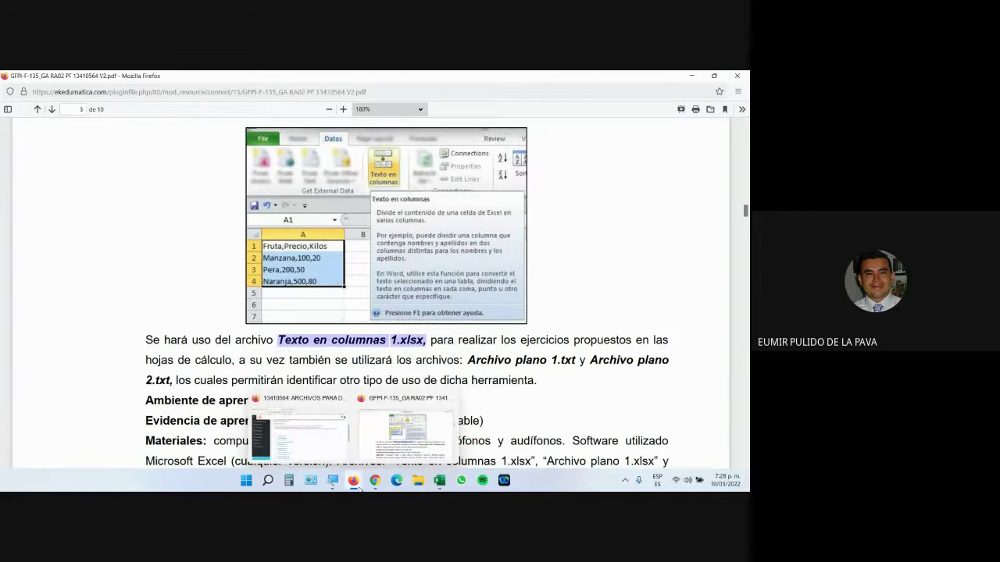
click(299, 426)
scroll(295, 346, down, 5)
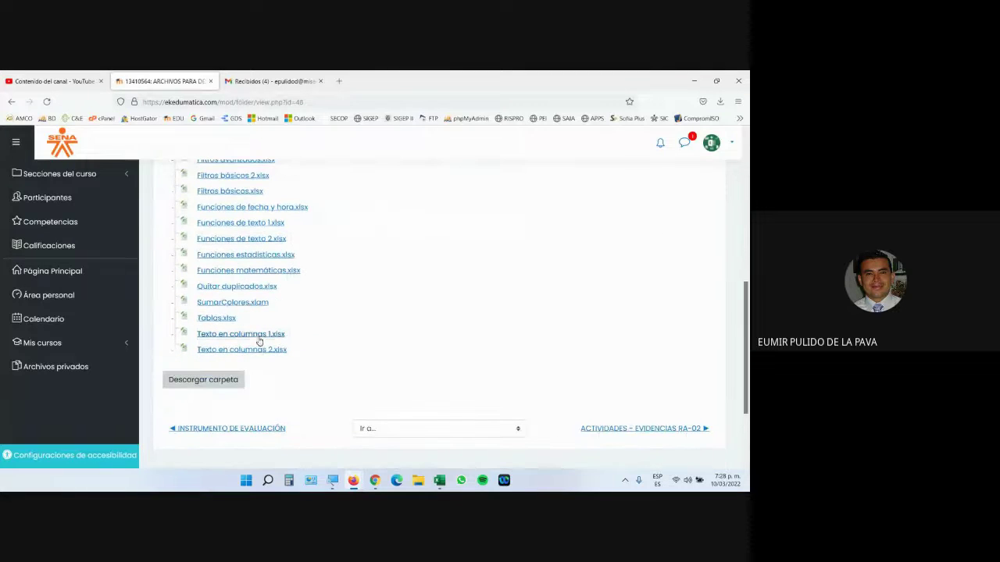
click(259, 336)
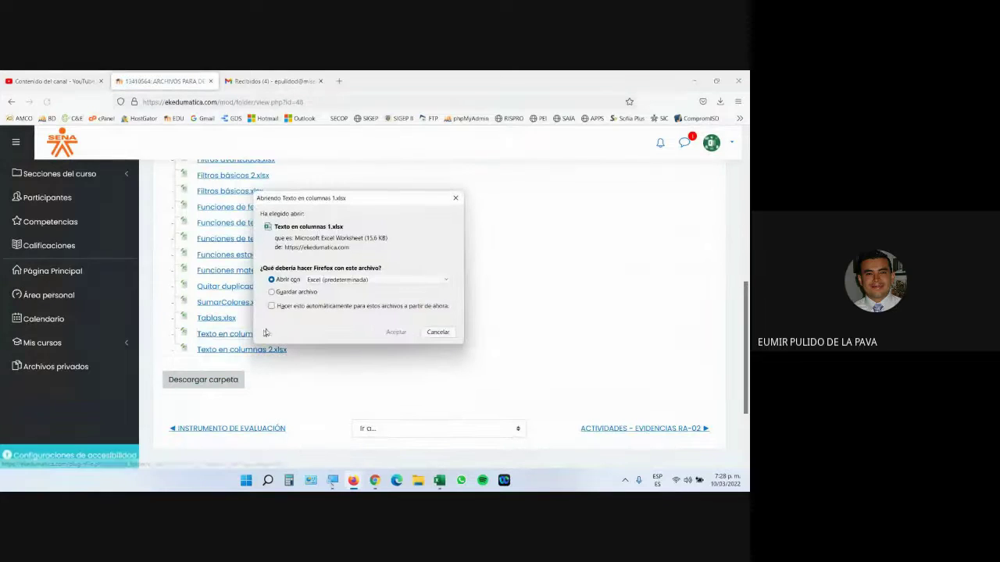
click(396, 332)
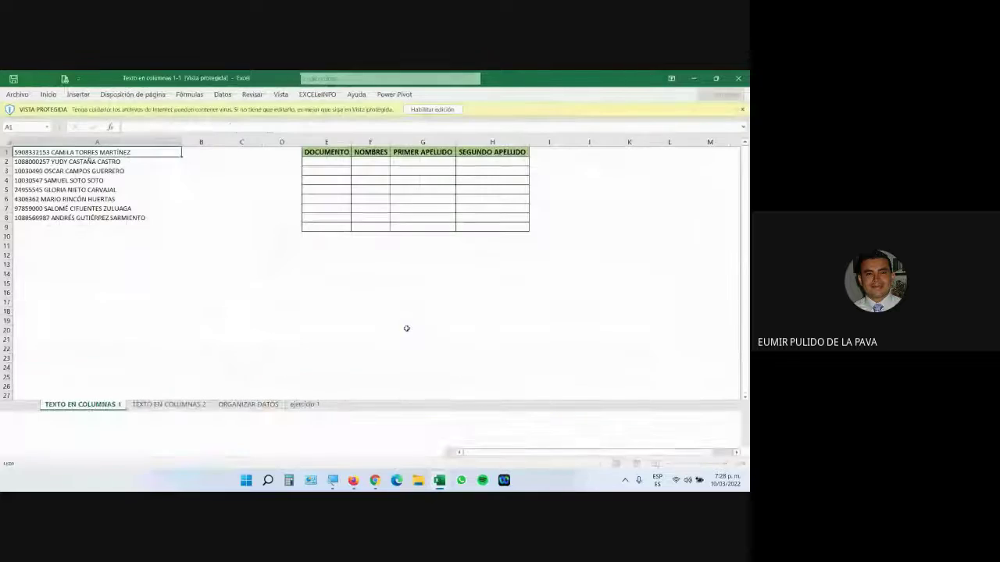
Step: Enable editing on Texto en columnas 1-1 and magnify the screen to 200%
click(432, 108)
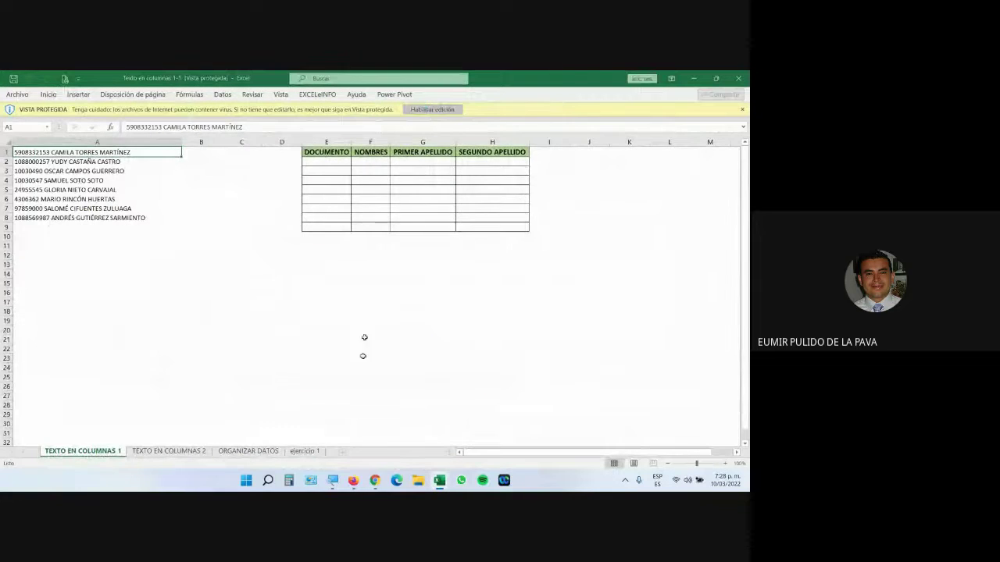
click(333, 482)
click(482, 449)
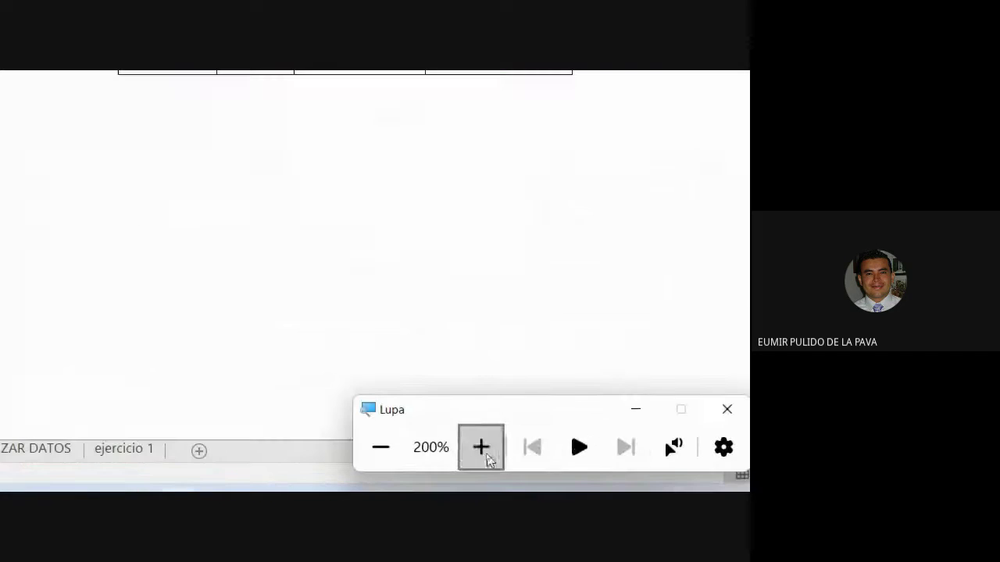
click(481, 447)
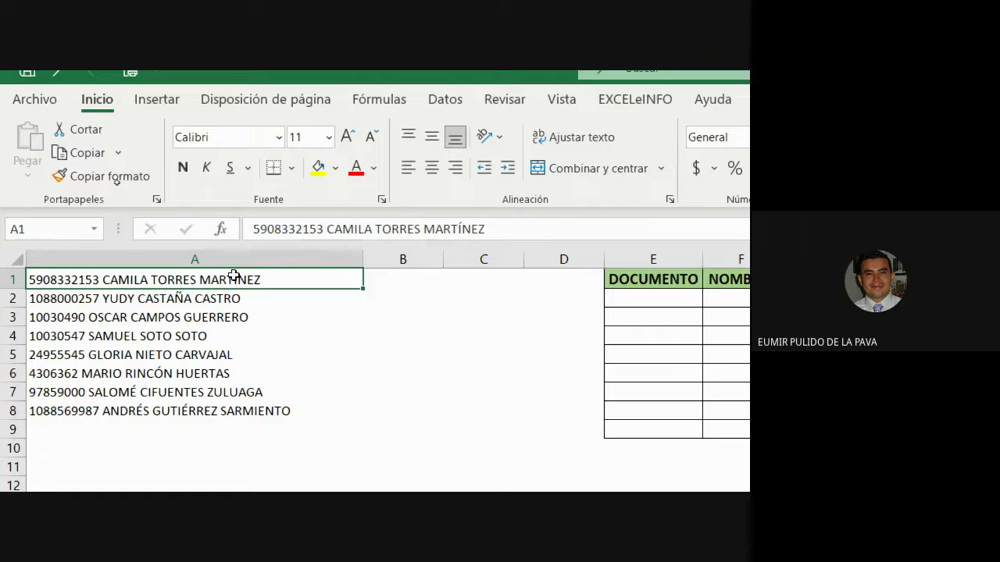
click(195, 297)
click(194, 274)
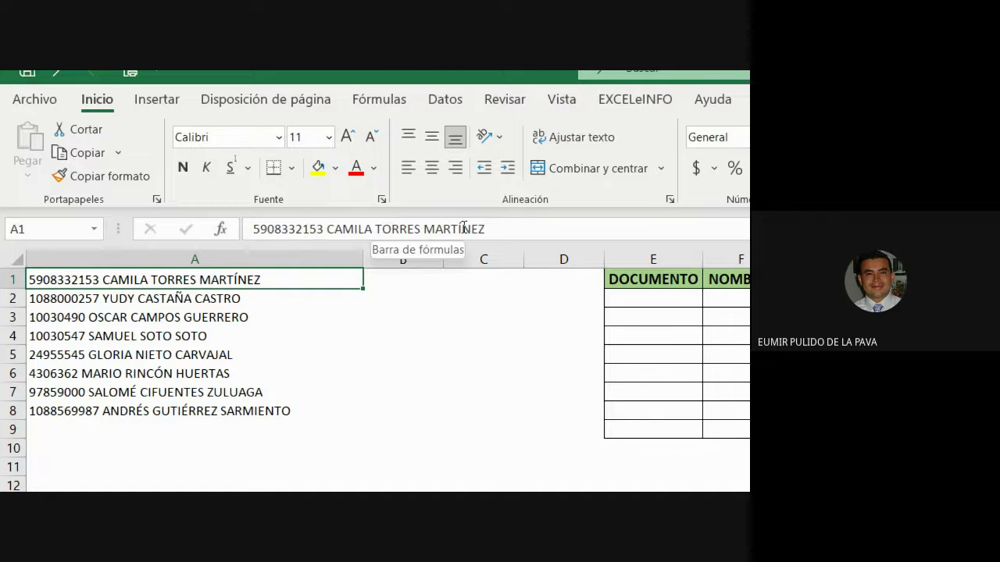
click(255, 299)
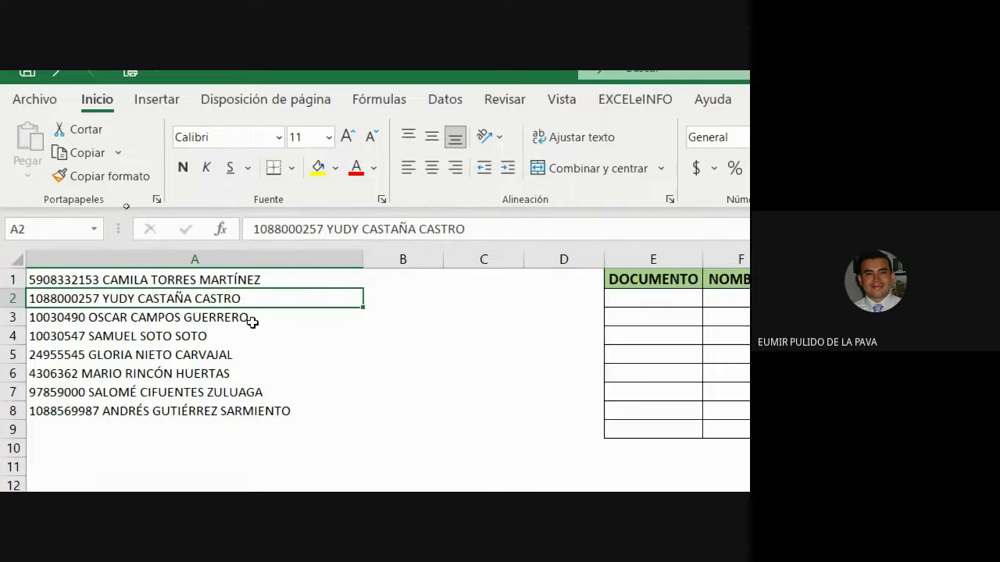
click(253, 320)
click(252, 336)
click(253, 353)
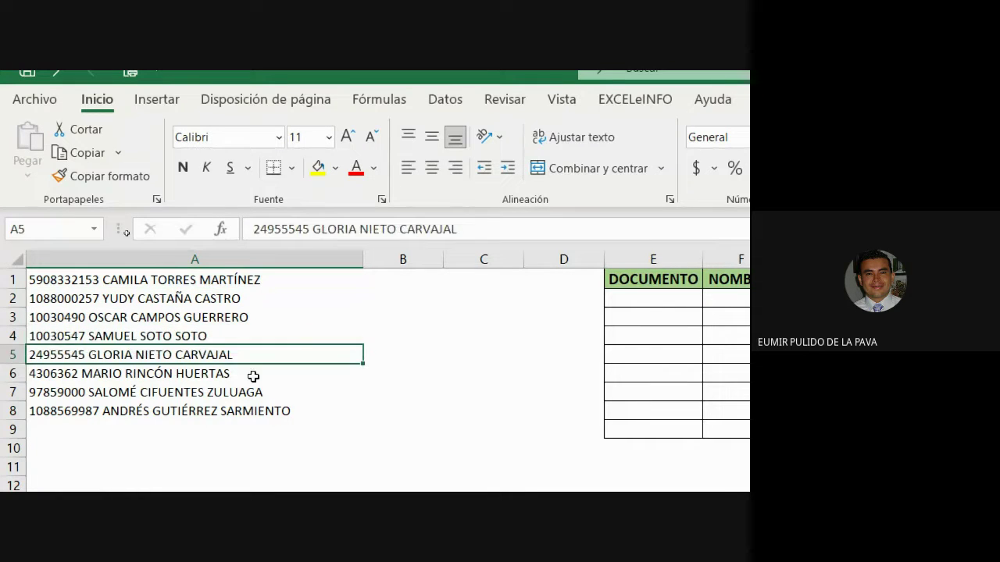
click(253, 374)
click(252, 390)
click(252, 410)
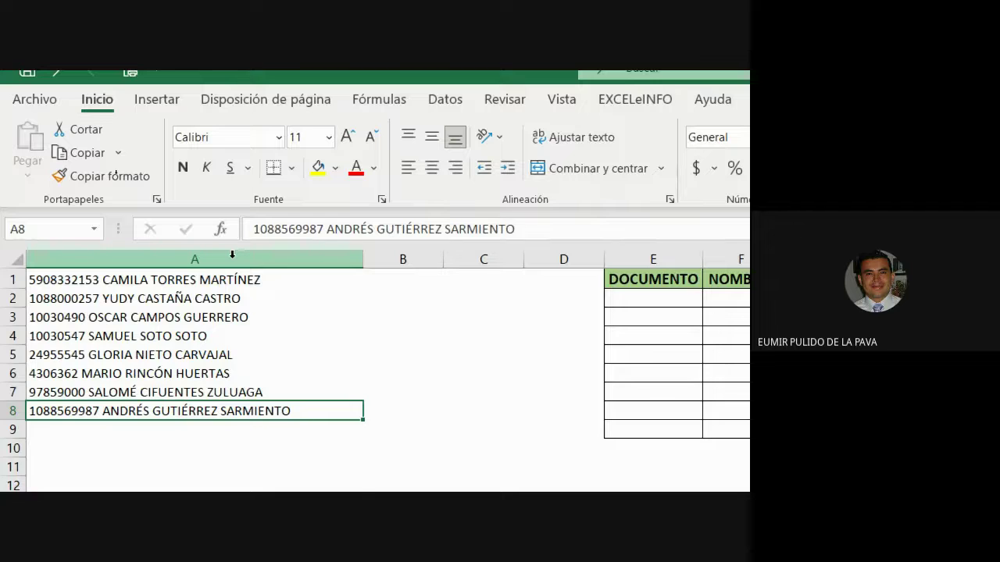
click(232, 254)
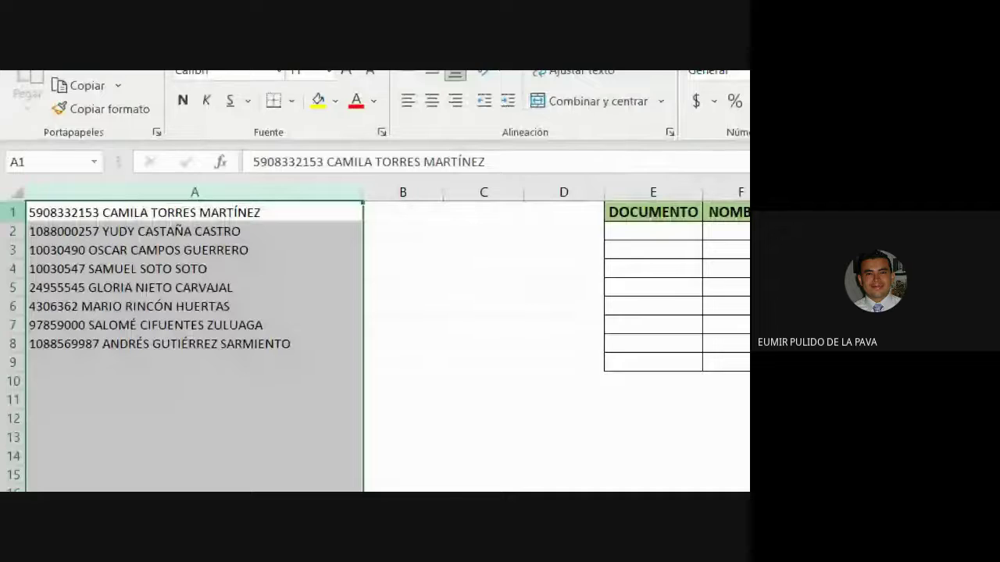
double_click(100, 212)
drag(100, 226, 28, 226)
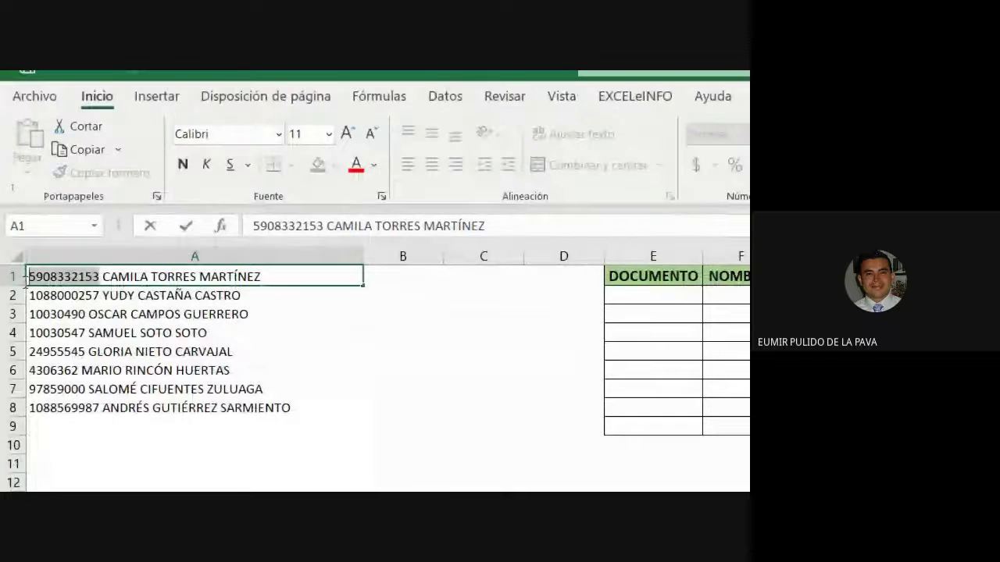
click(664, 294)
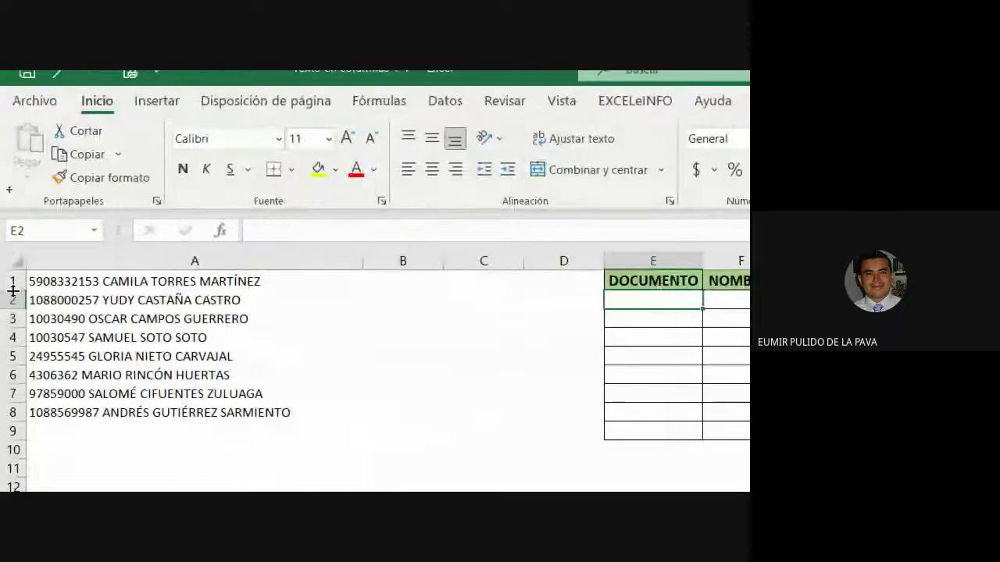
drag(47, 283, 117, 409)
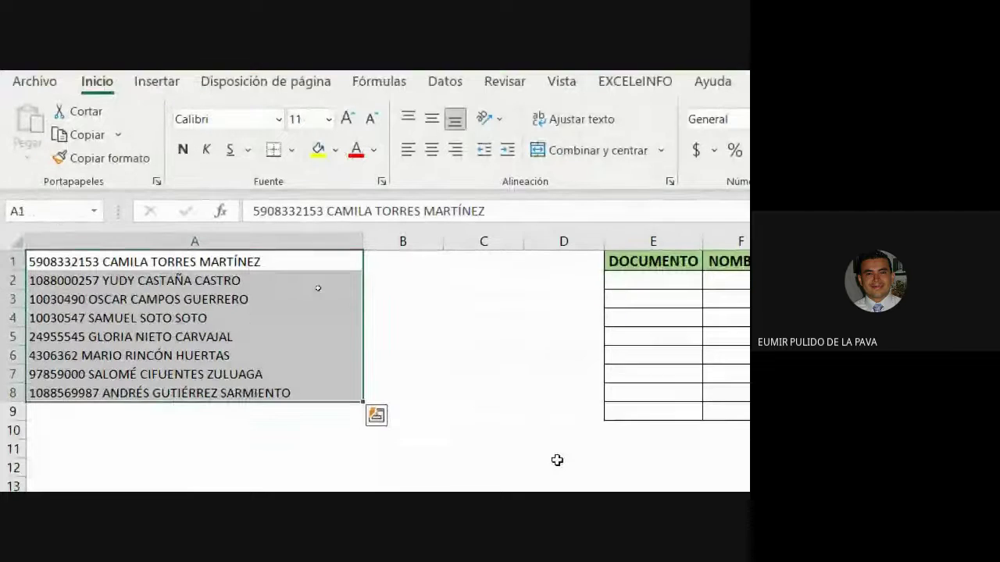
drag(640, 281, 999, 419)
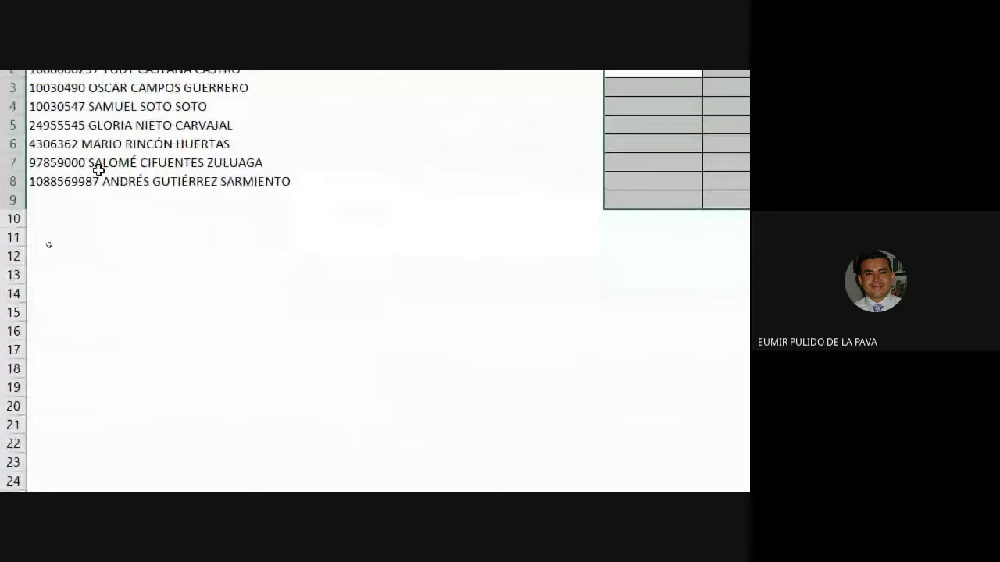
click(599, 476)
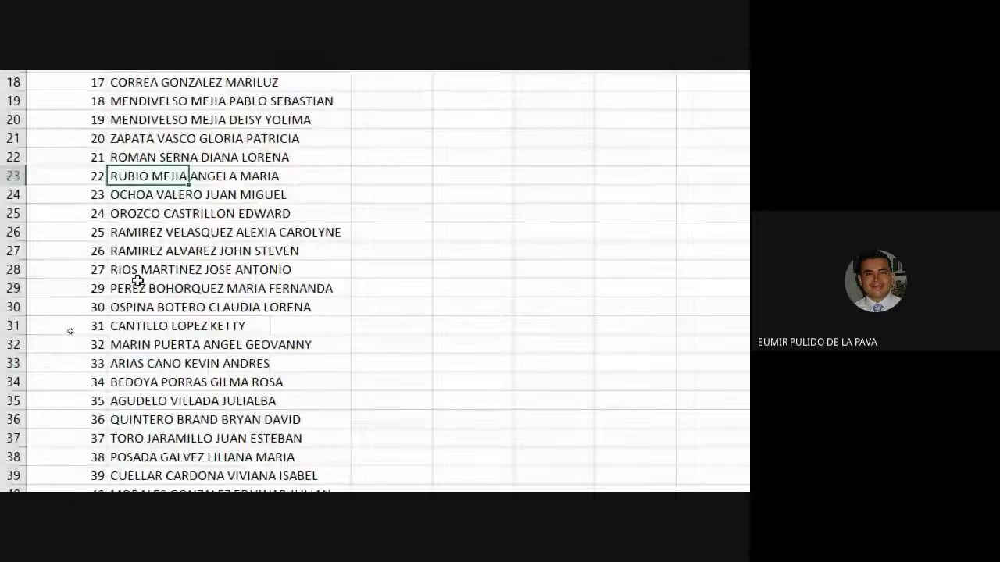
scroll(163, 307, down, 6)
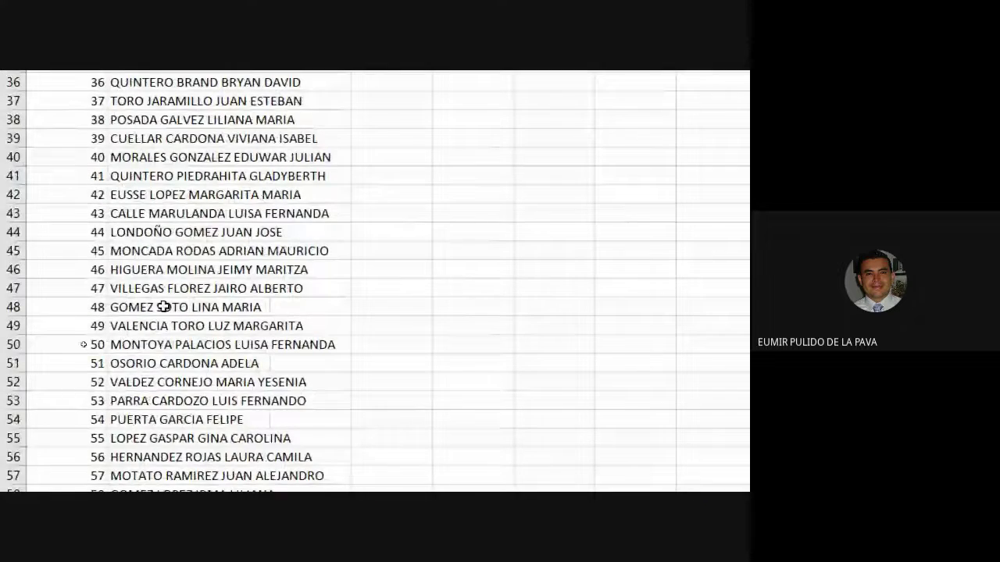
scroll(163, 307, down, 7)
click(167, 410)
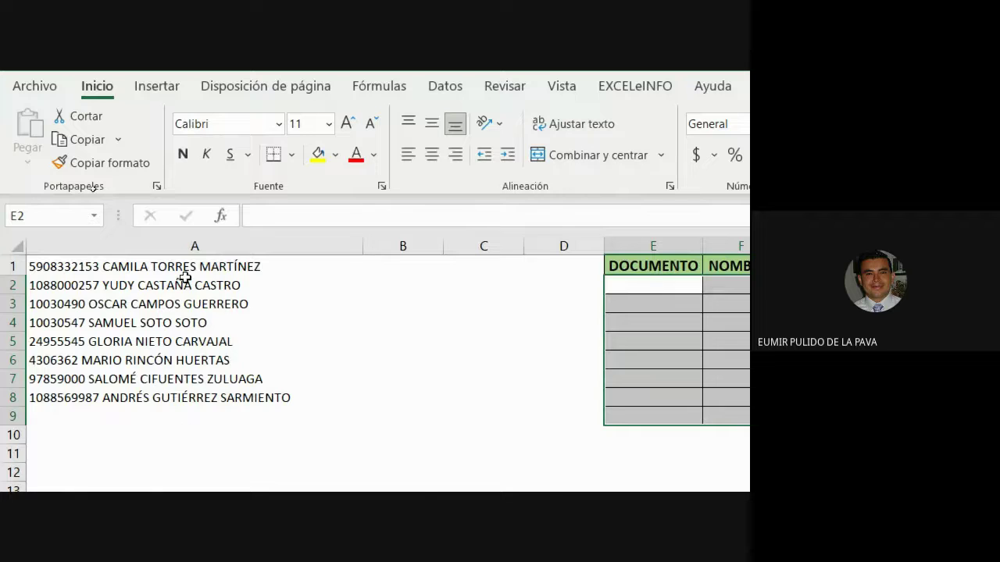
click(194, 246)
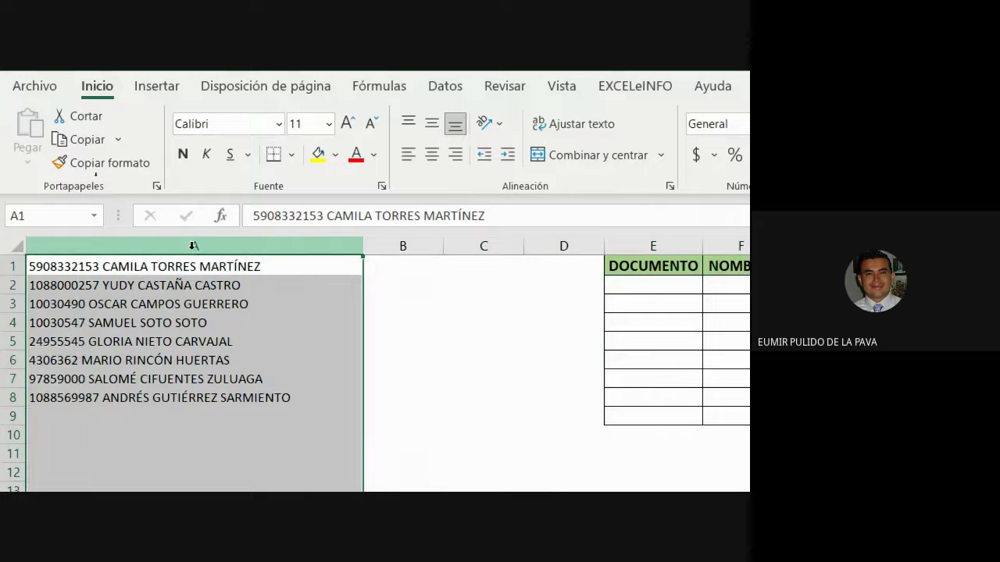
mouse_move(242, 72)
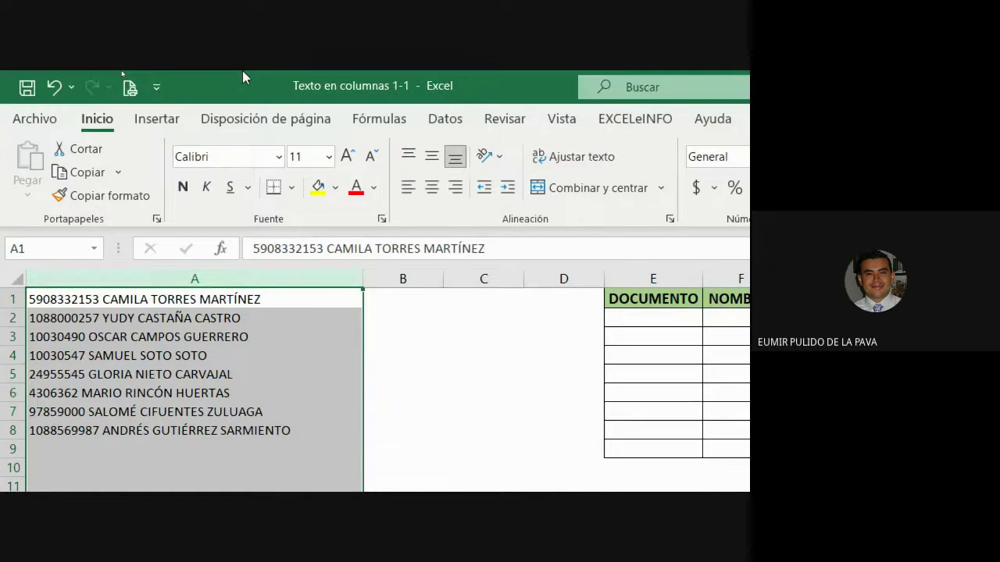
Step: Launch Texto en columnas from the Datos tab for column A and move the wizard aside
click(449, 120)
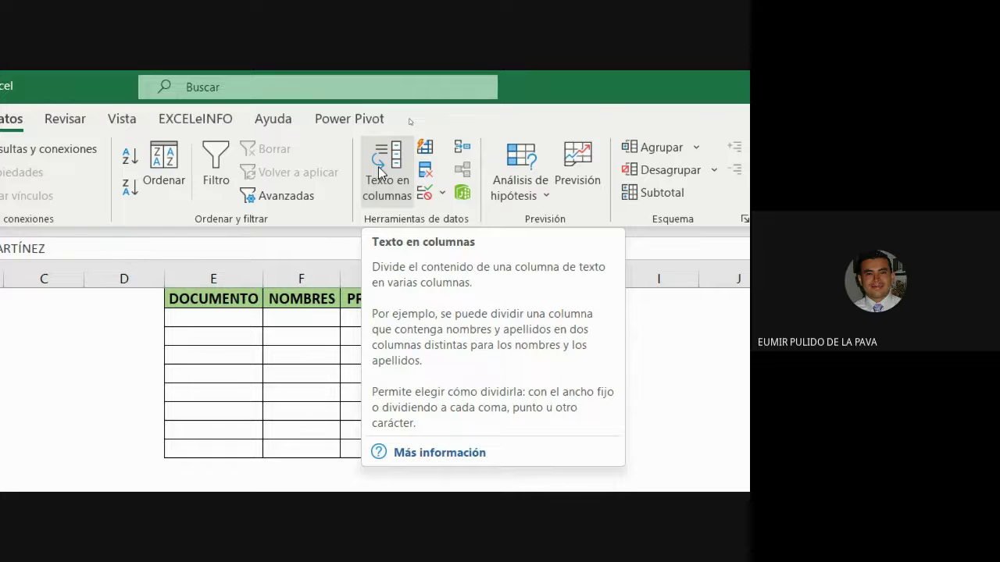
click(380, 173)
drag(412, 349, 549, 162)
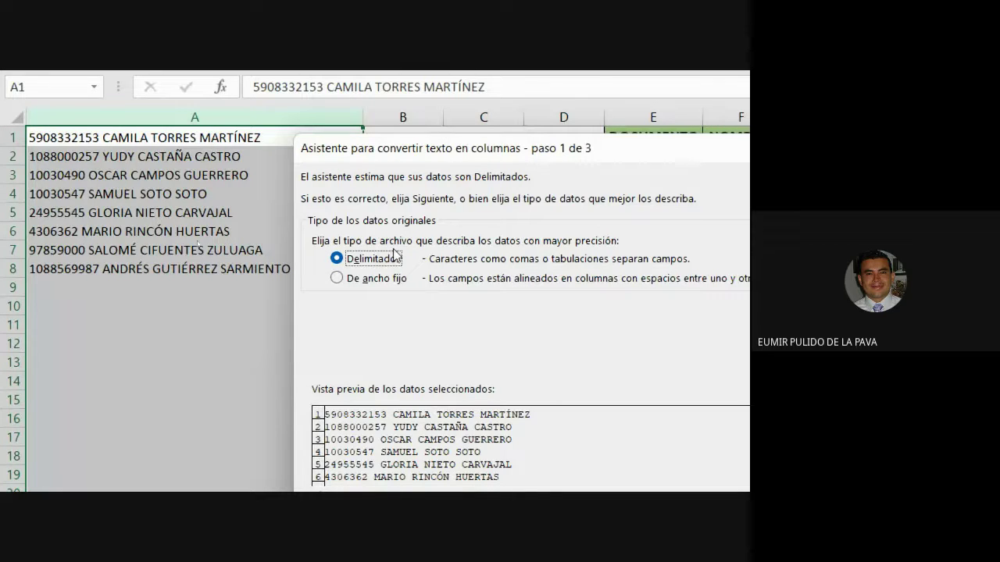
Step: Choose Delimitados in wizard step 1 and advance to the separator step
click(365, 280)
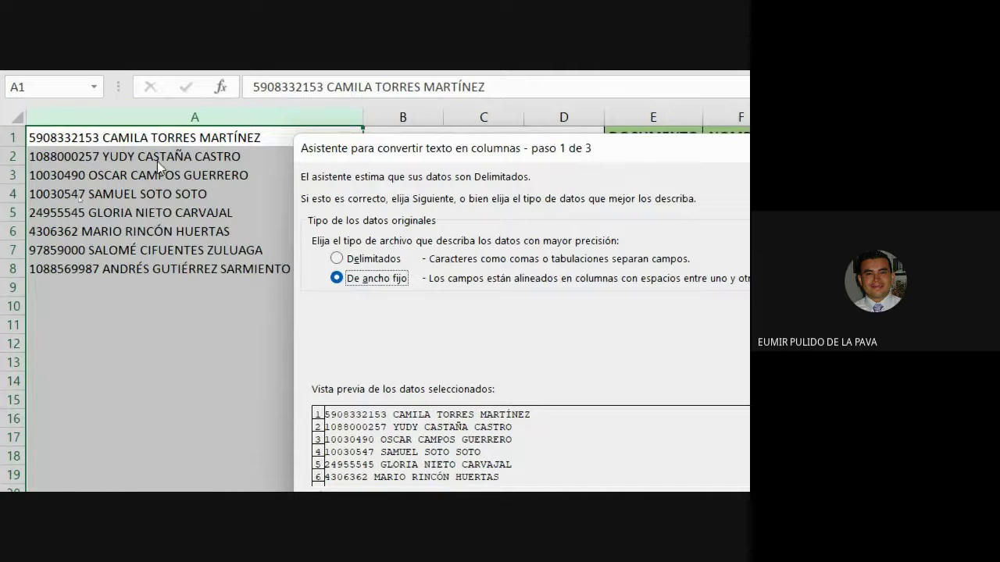
click(344, 260)
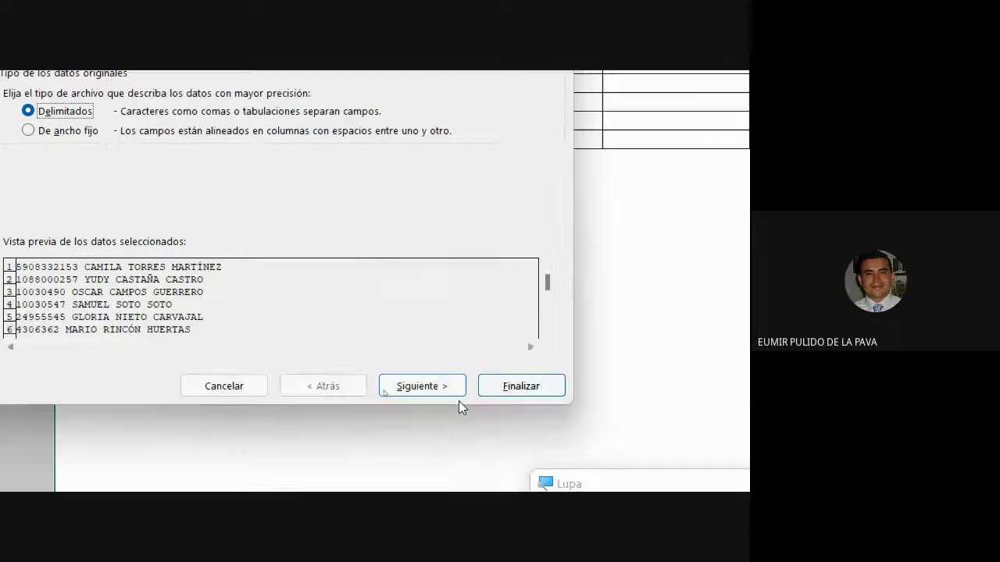
click(451, 391)
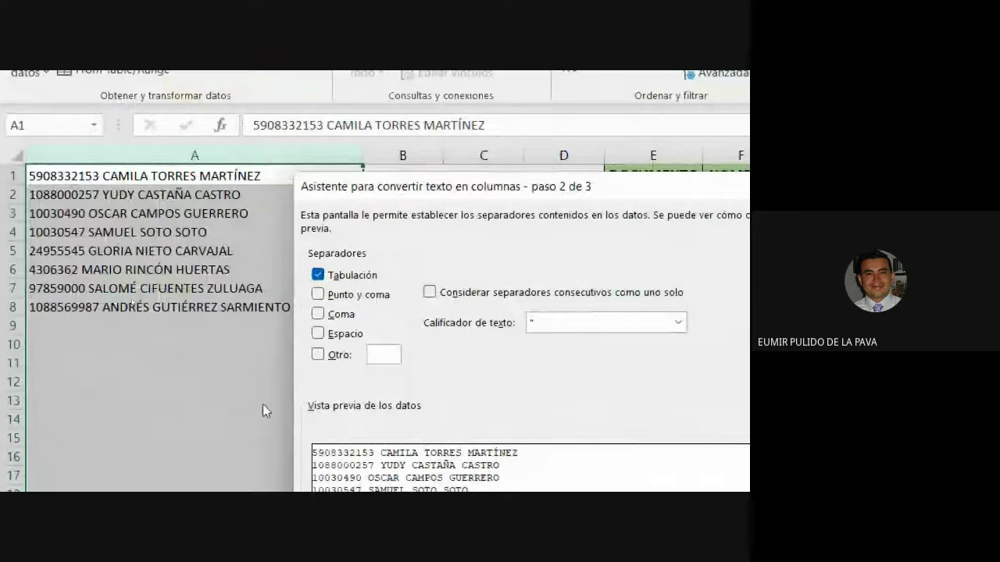
Step: Replace Tabulación with Espacio as the only separator
click(318, 275)
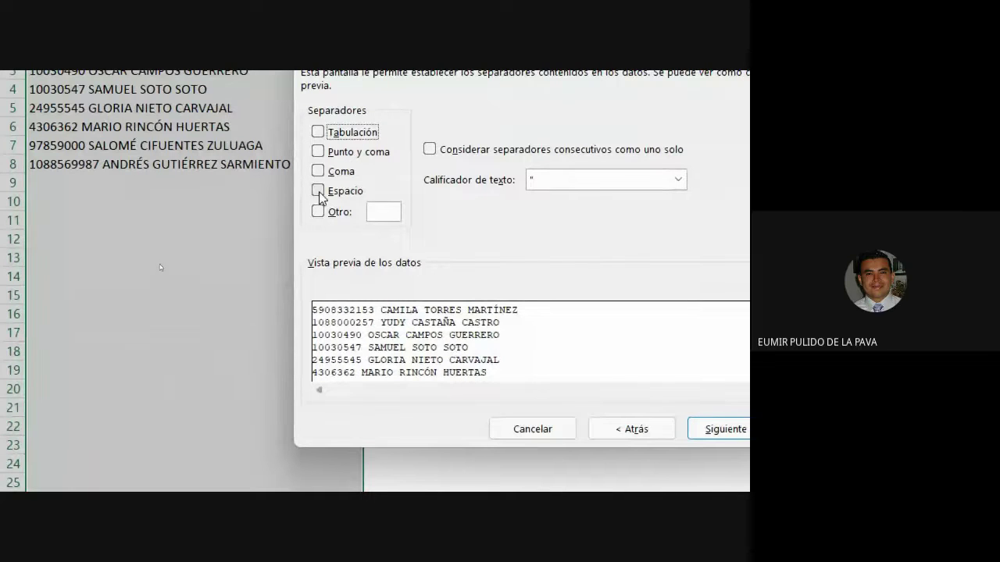
click(319, 192)
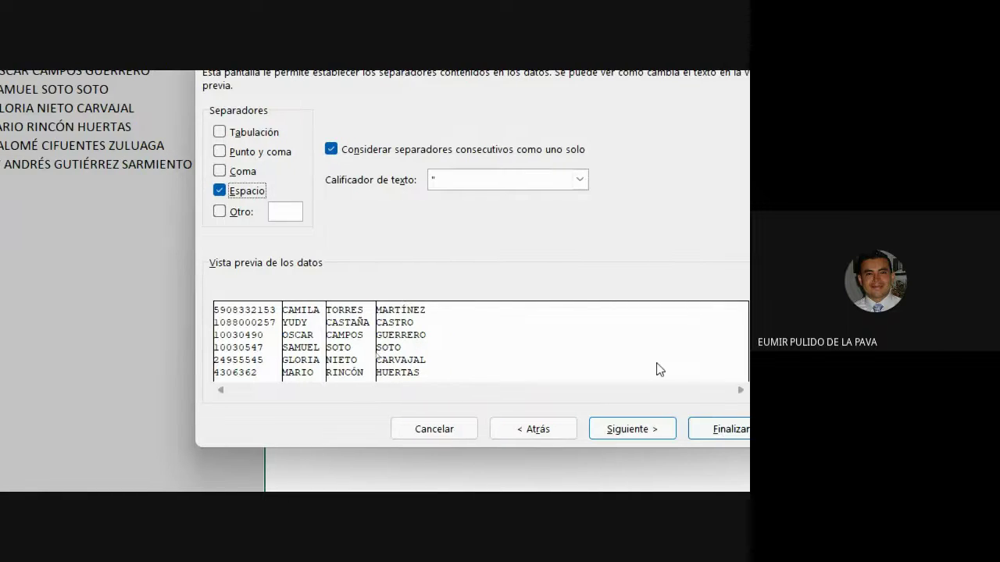
click(639, 429)
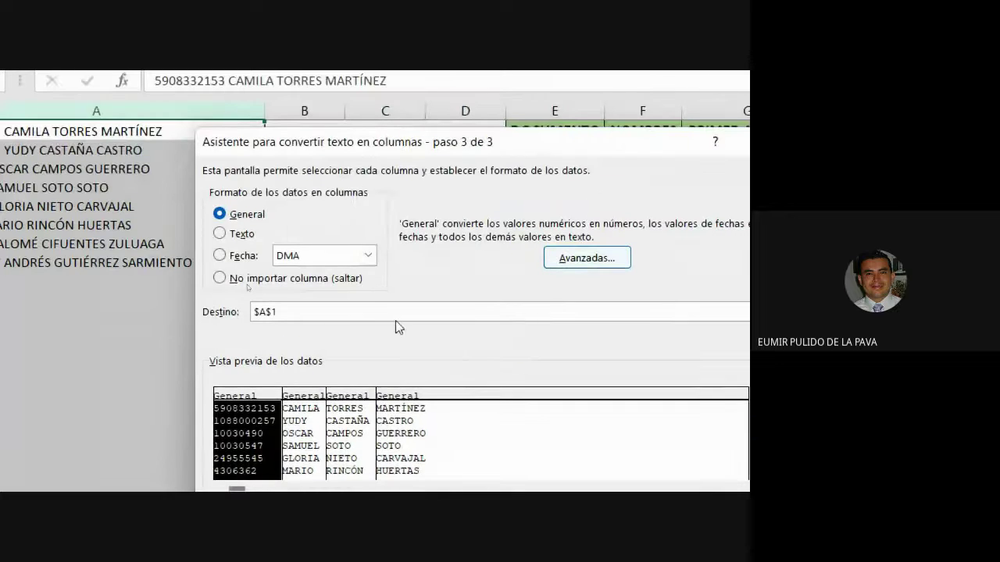
click(303, 430)
click(335, 439)
click(380, 439)
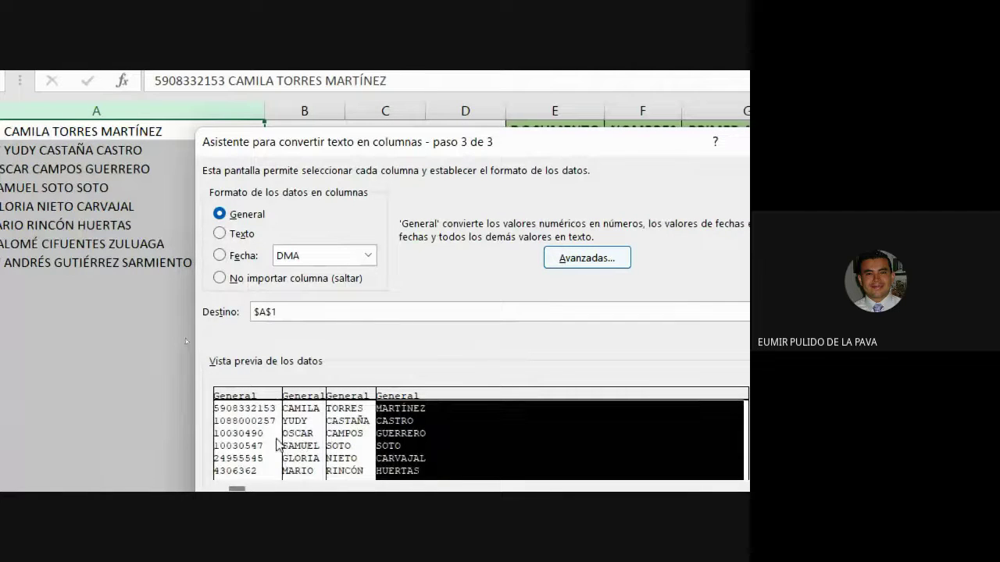
click(257, 435)
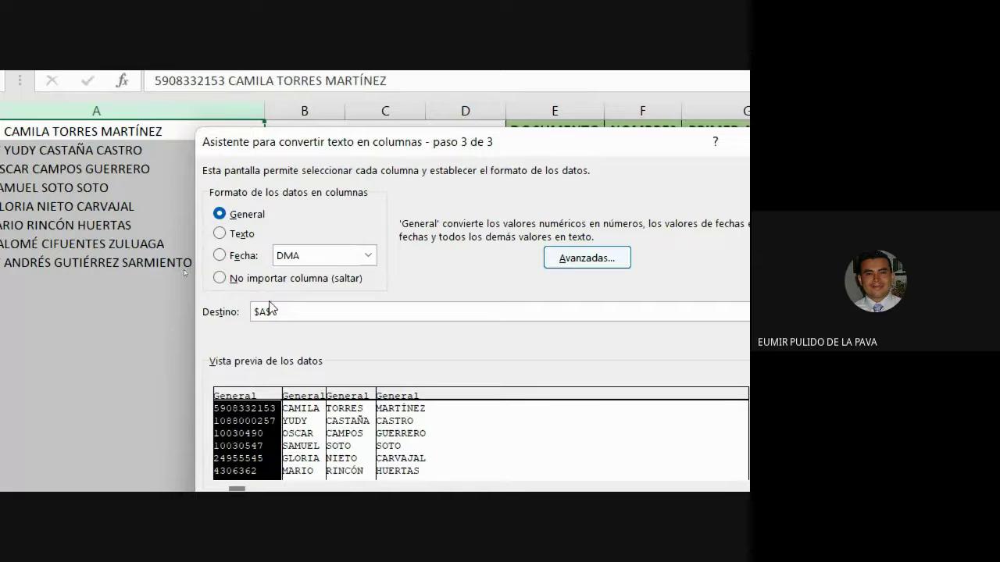
drag(286, 313, 226, 316)
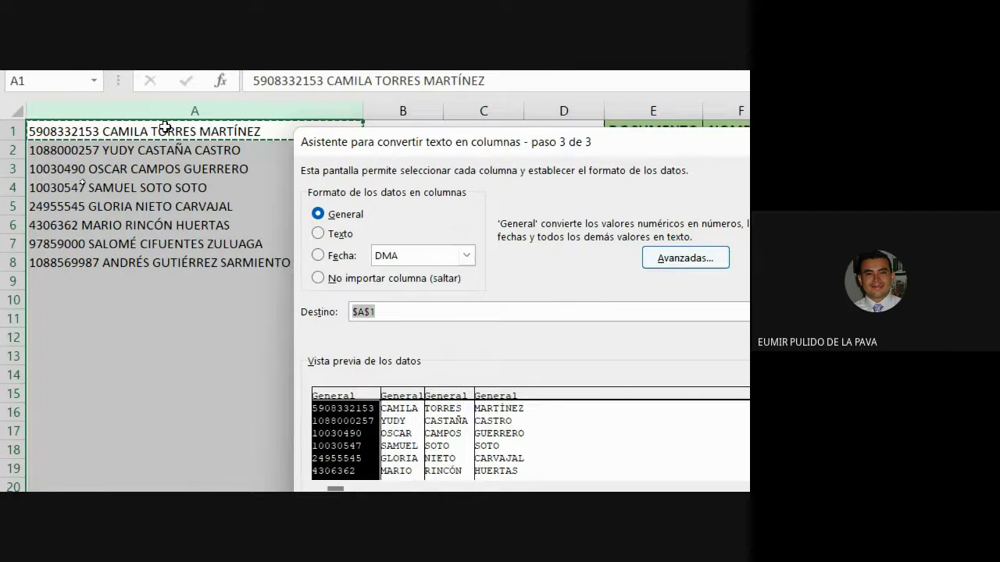
Step: Replace the wizard's Destino reference with cell E2
drag(319, 152, 274, 194)
drag(97, 363, 97, 361)
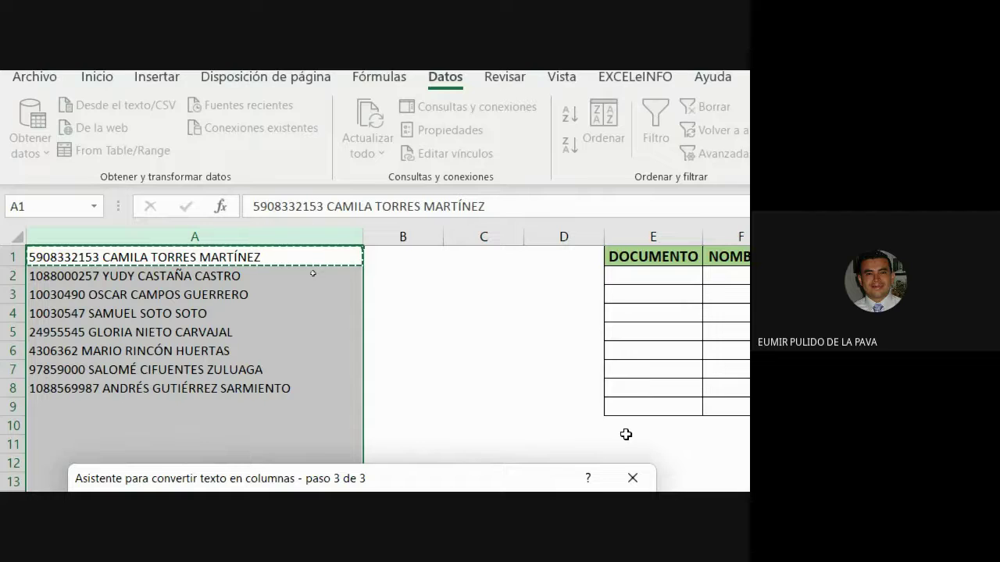
drag(418, 480, 414, 272)
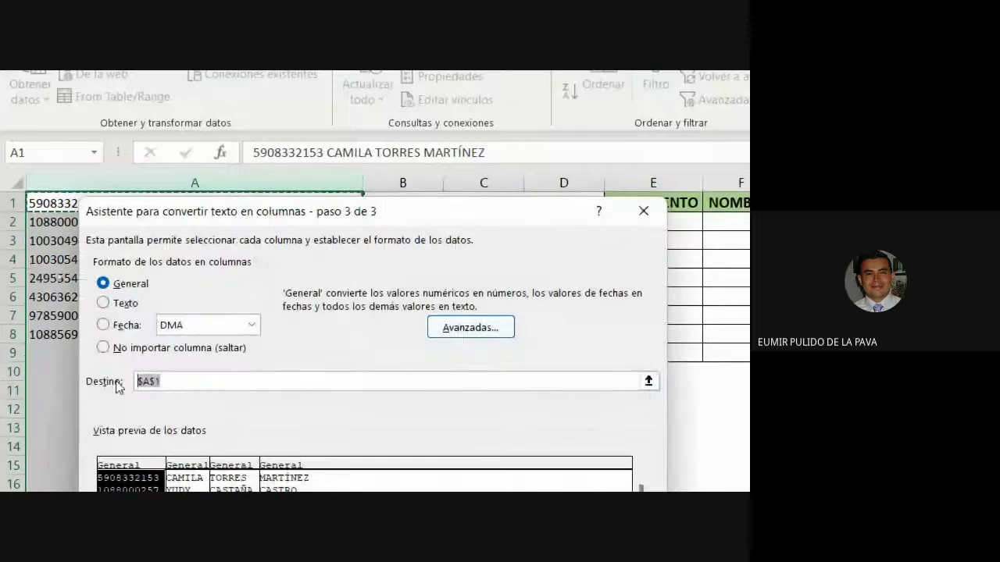
click(172, 380)
key(BackSpace)
key(BackSpace)
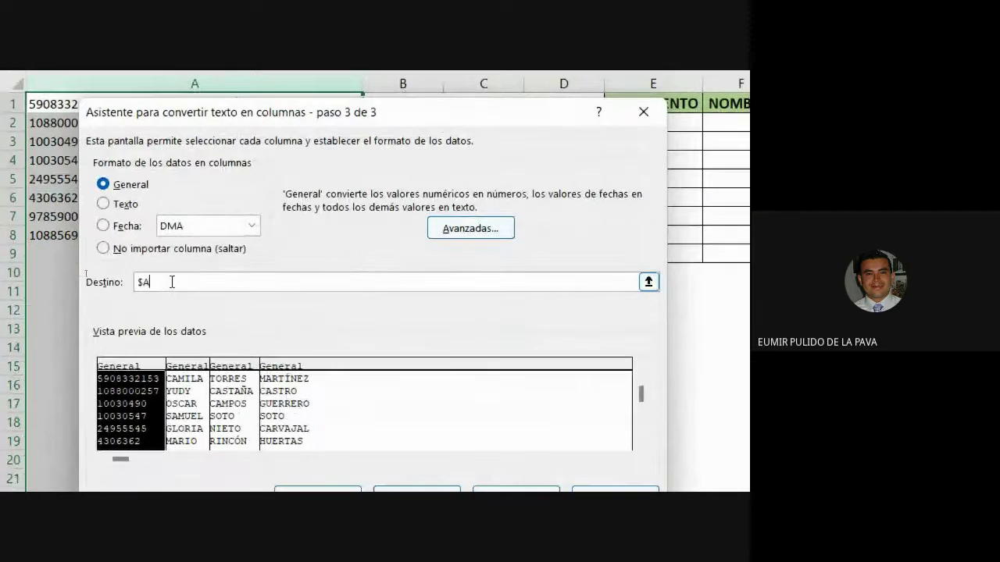
key(BackSpace)
key(BackSpace)
drag(528, 110, 438, 118)
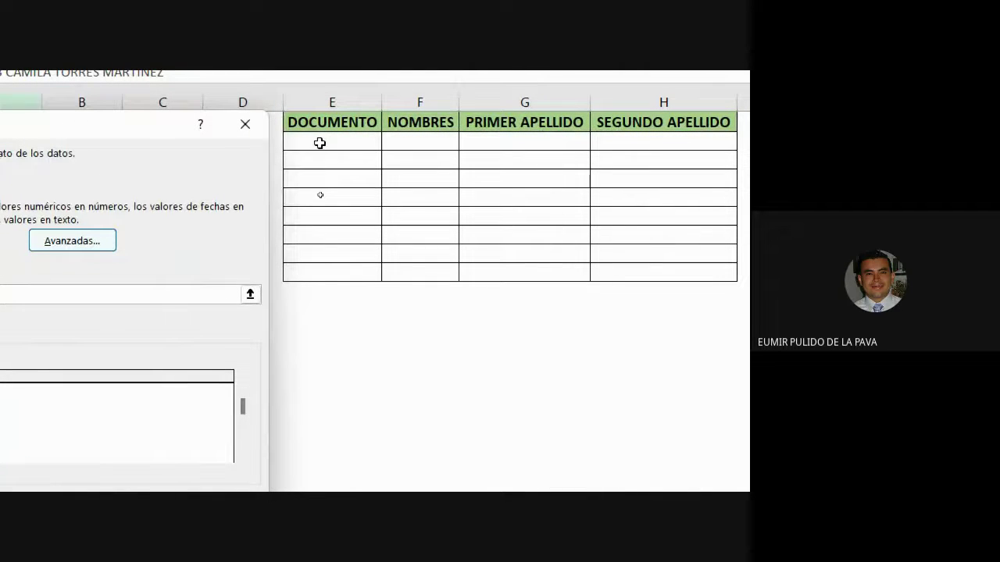
click(319, 143)
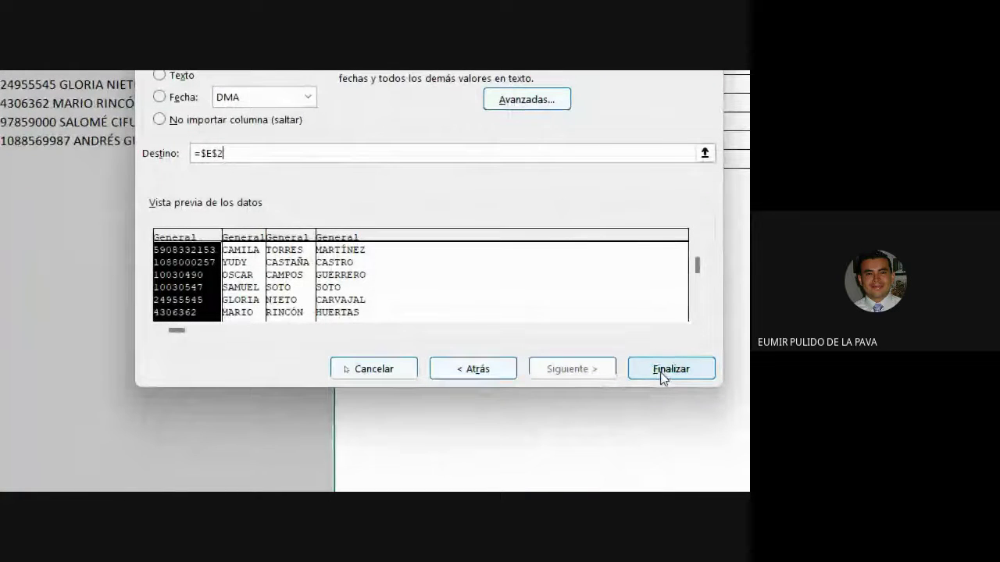
Step: Finish the split, accept replacing the existing cells, and zoom the screen back out
click(666, 370)
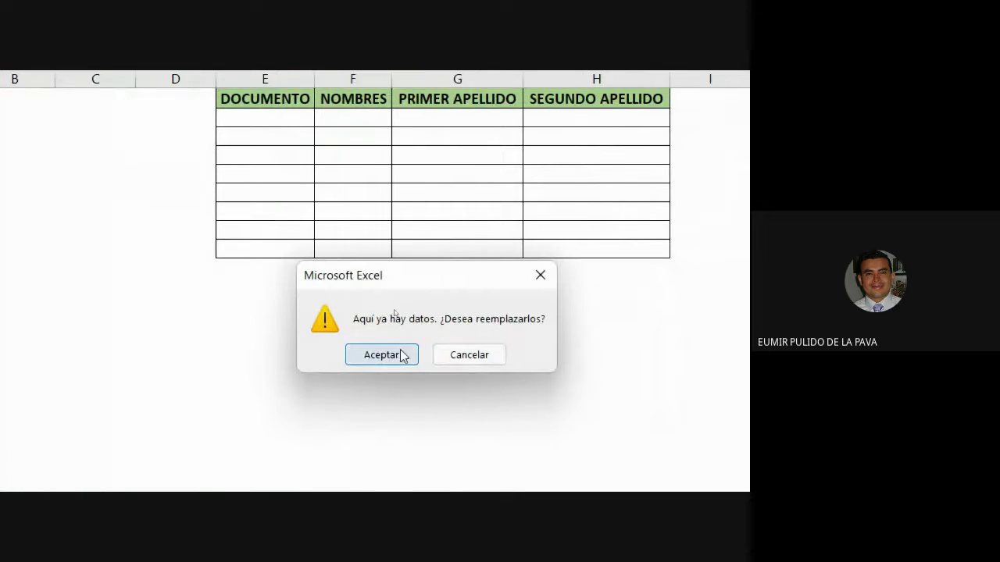
click(381, 355)
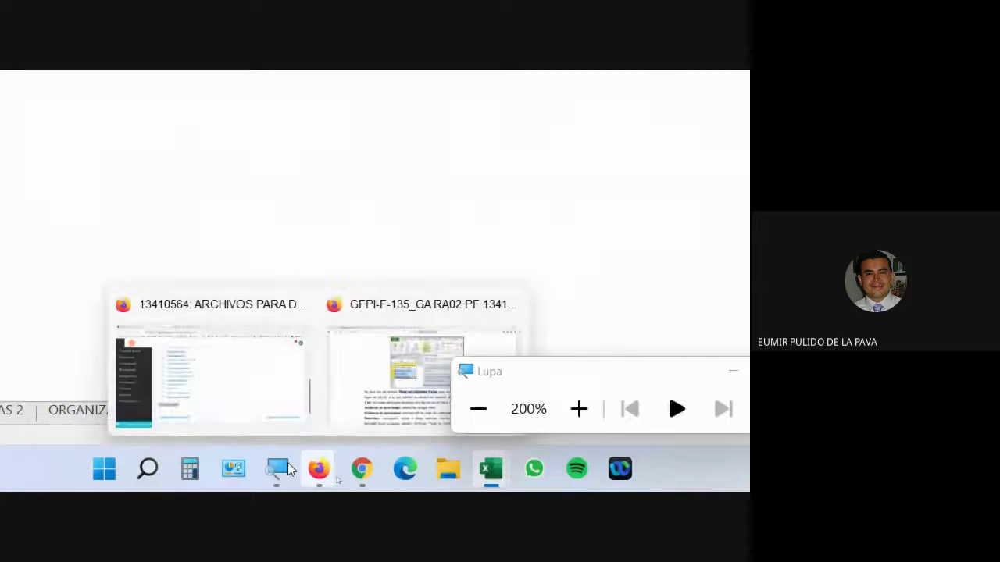
click(478, 409)
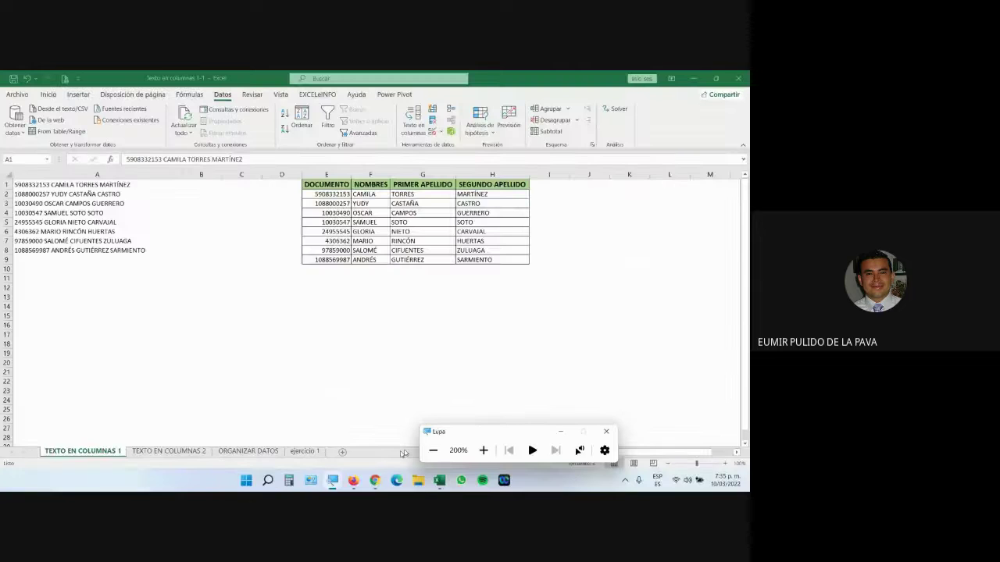
Step: Bring the Google Meet call with its chat to the front
click(336, 437)
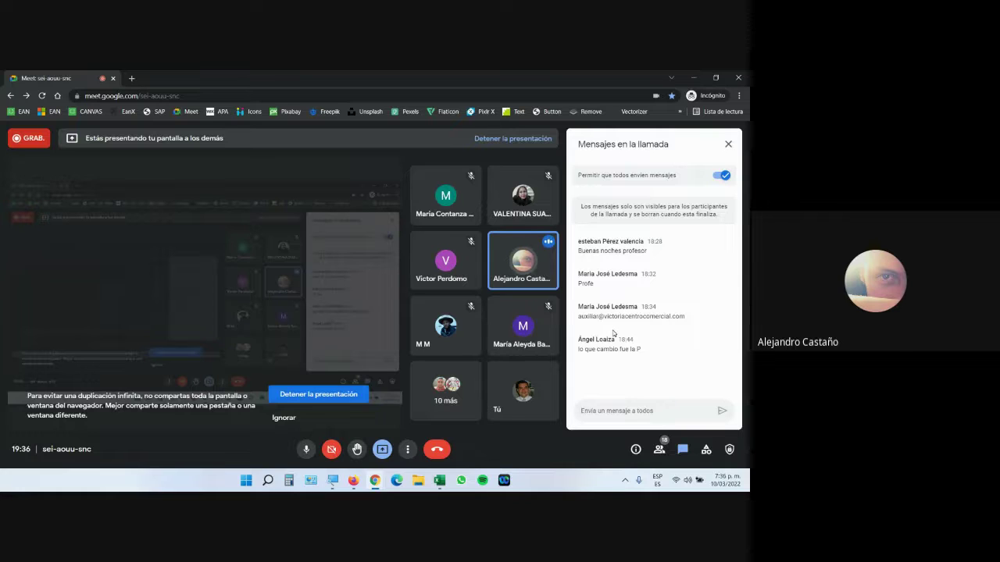
Step: Check the ORGANIZAR DATOS and TEXTO EN COLUMNAS 1 sheets of Texto en columnas 1-1, then return to Meet
click(439, 481)
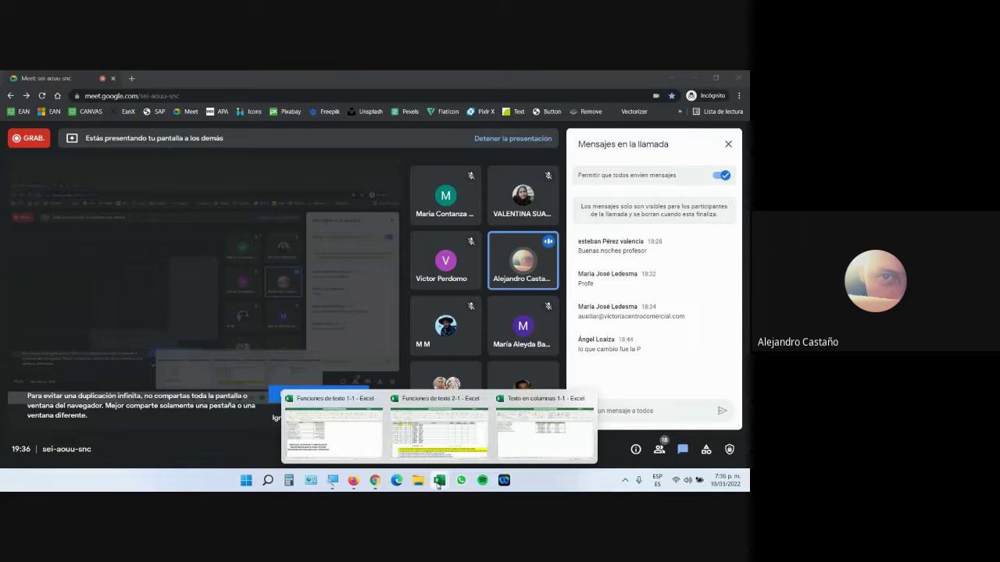
click(543, 444)
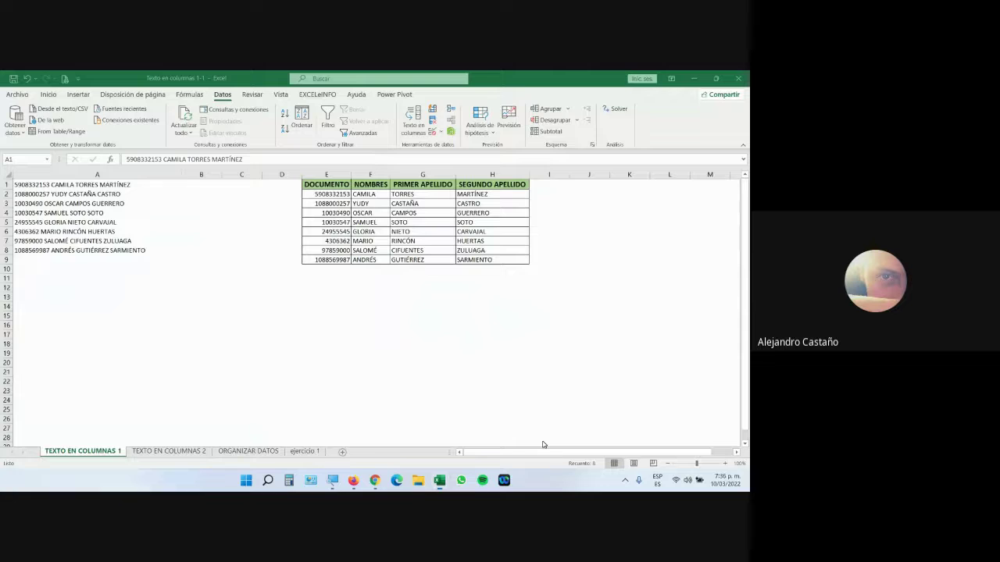
click(256, 451)
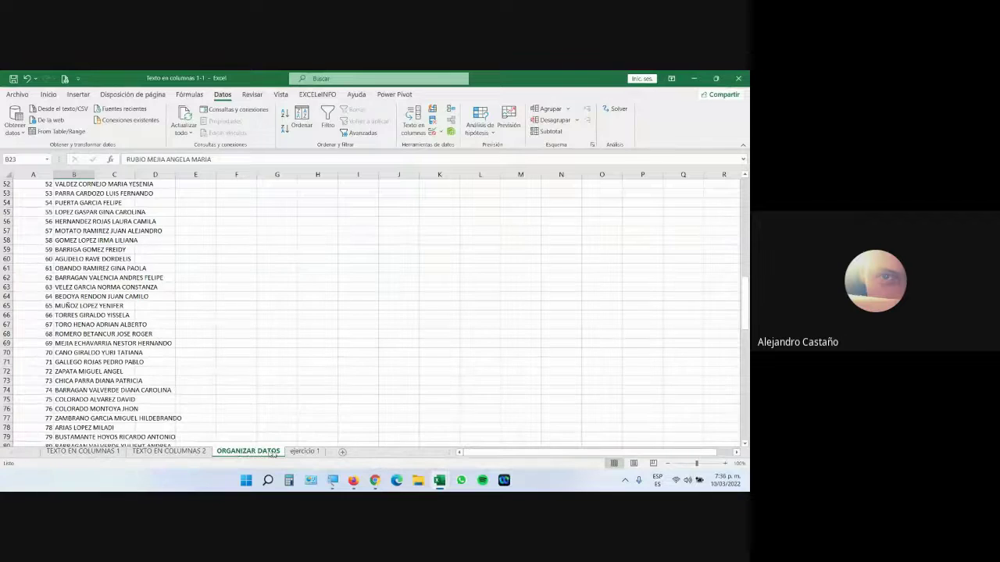
click(104, 453)
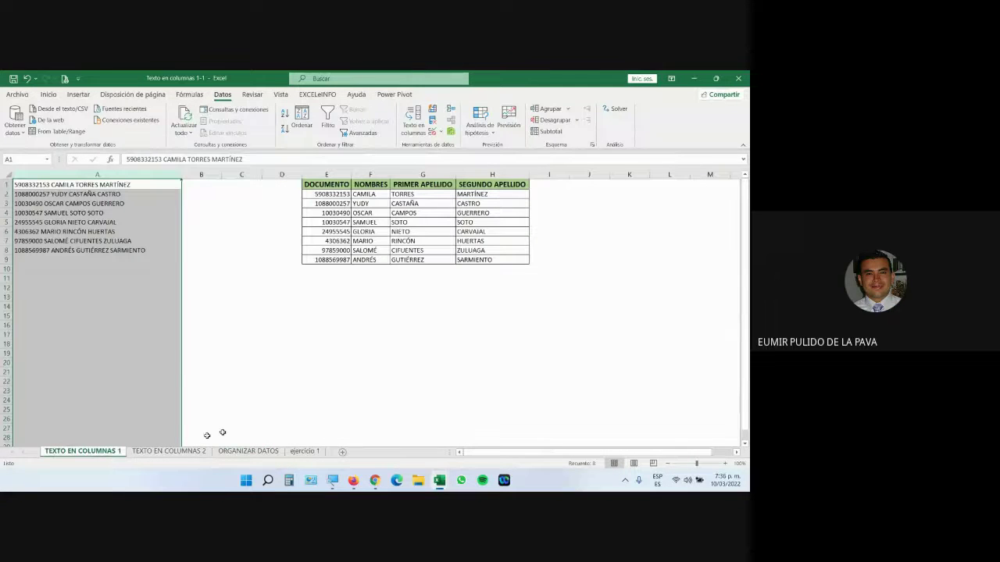
mouse_move(375, 480)
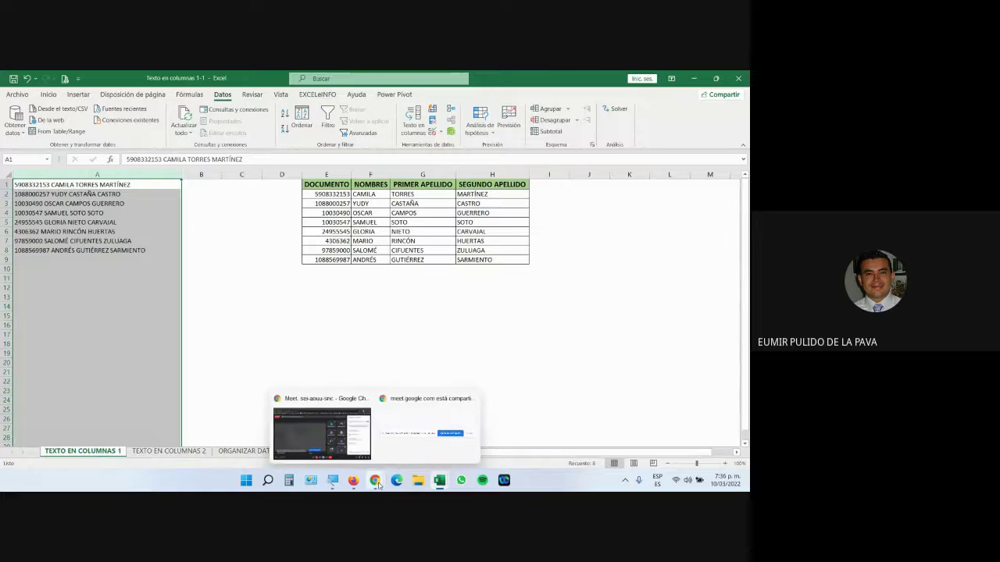
click(356, 465)
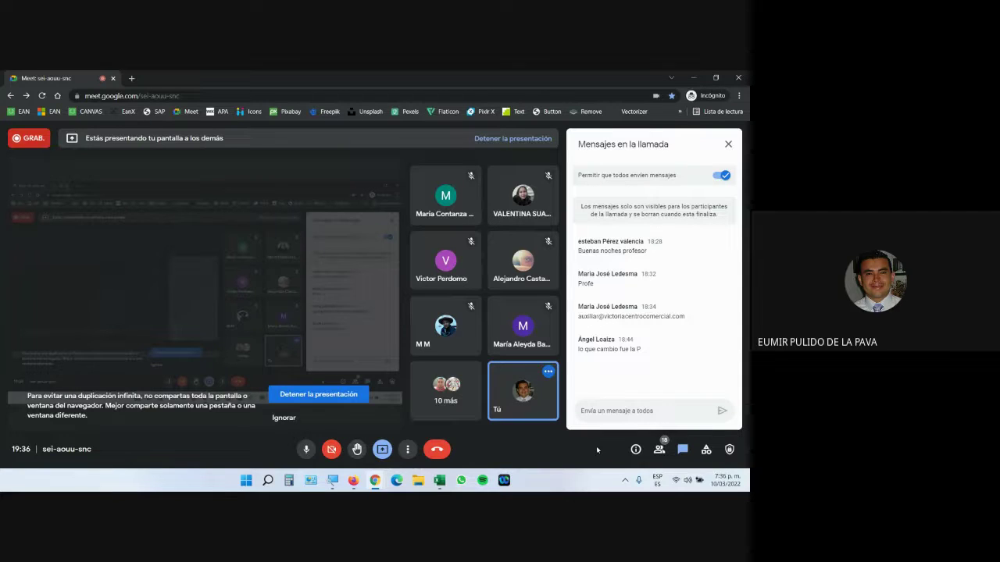
Step: Close Funciones de texto 1-1 and 2-1 without saving, then open sheet TEXTO EN COLUMNAS 2
mouse_move(440, 480)
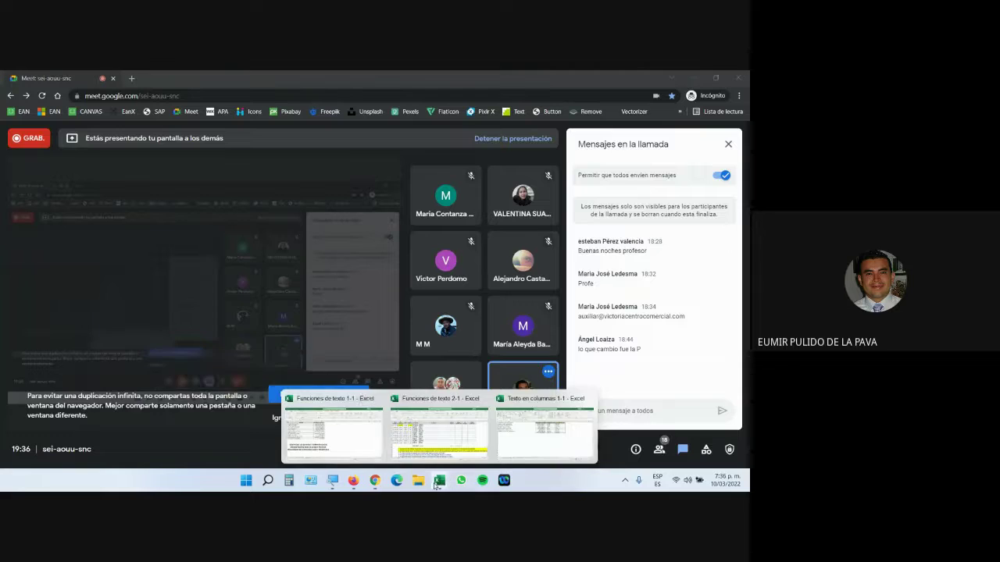
click(363, 433)
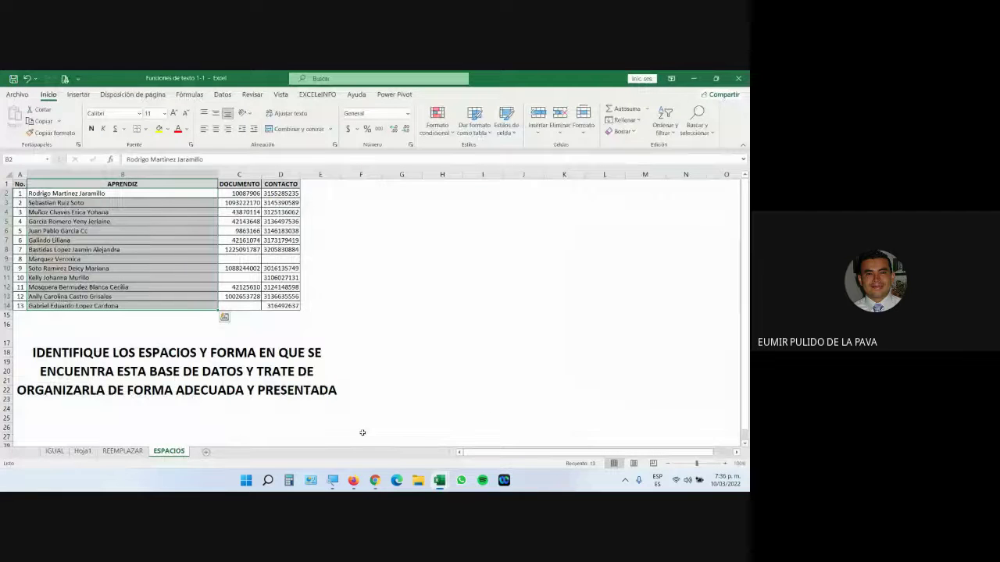
click(744, 78)
click(375, 293)
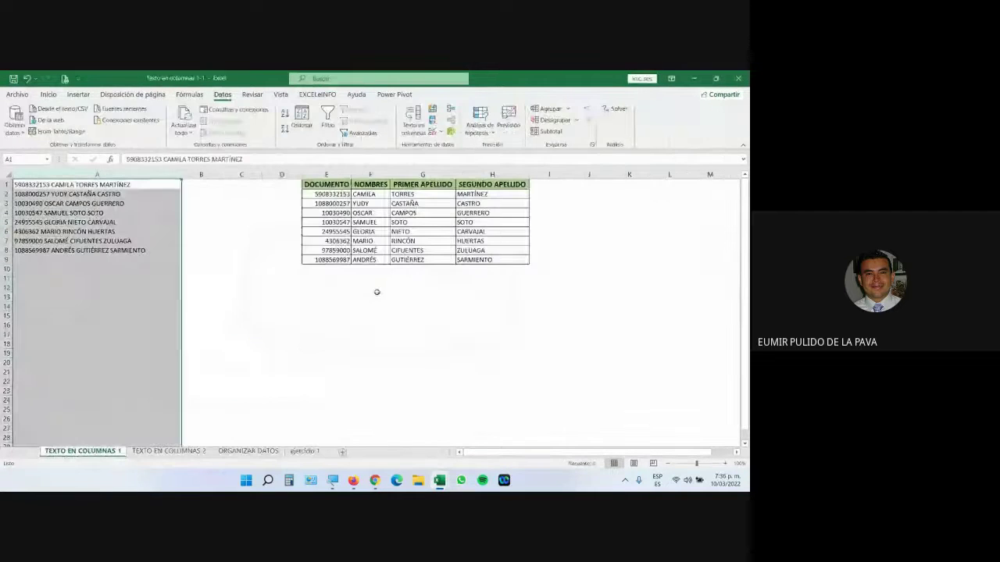
mouse_move(440, 481)
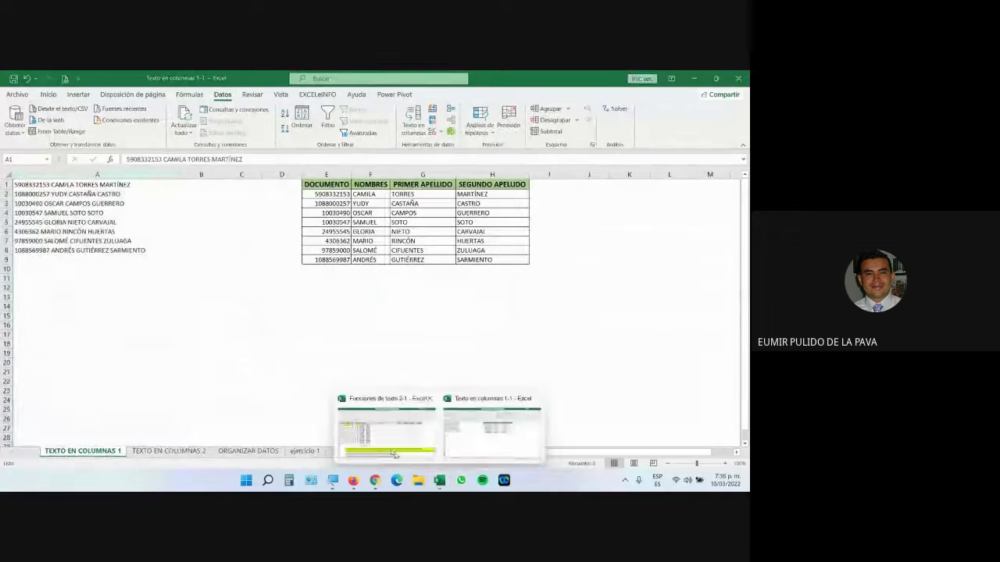
click(368, 429)
click(738, 79)
click(373, 293)
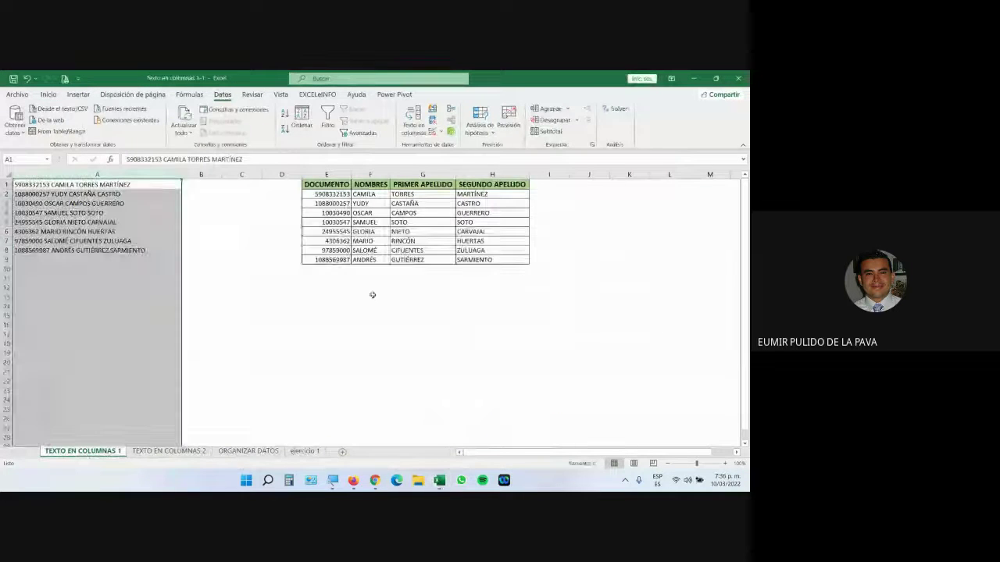
click(168, 451)
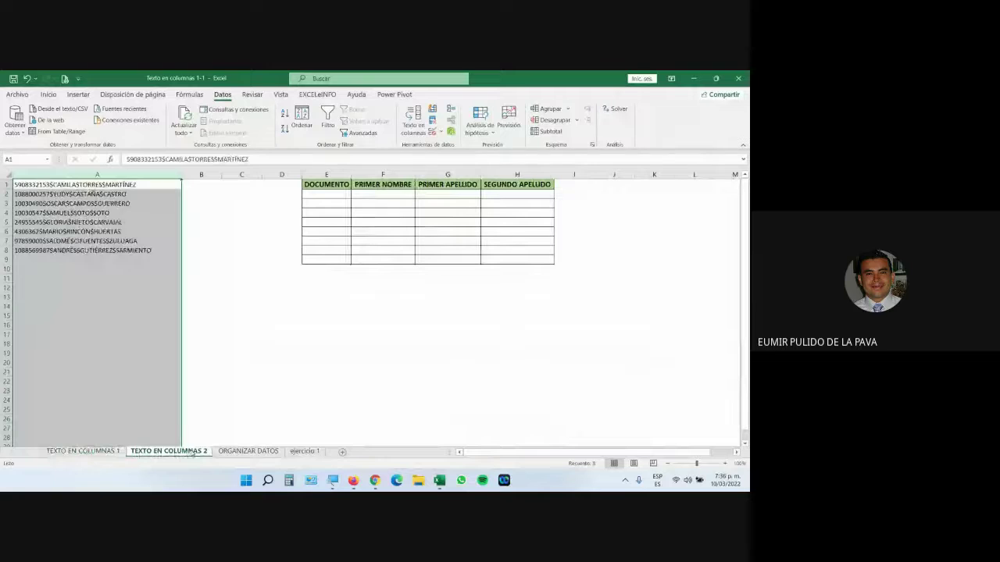
Step: Magnify the screen to 200% and select all of column A with the $-joined records
click(281, 391)
click(332, 480)
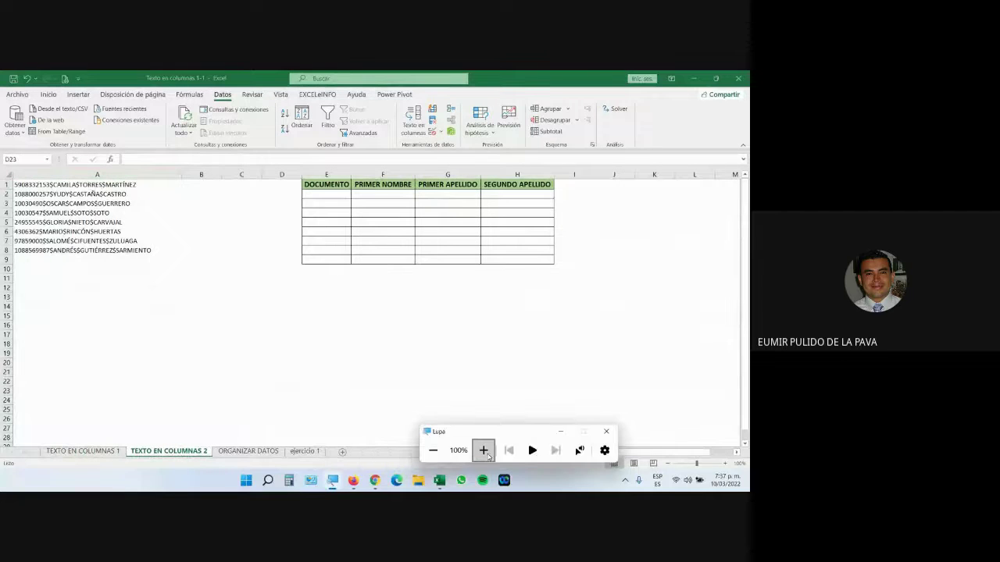
click(482, 451)
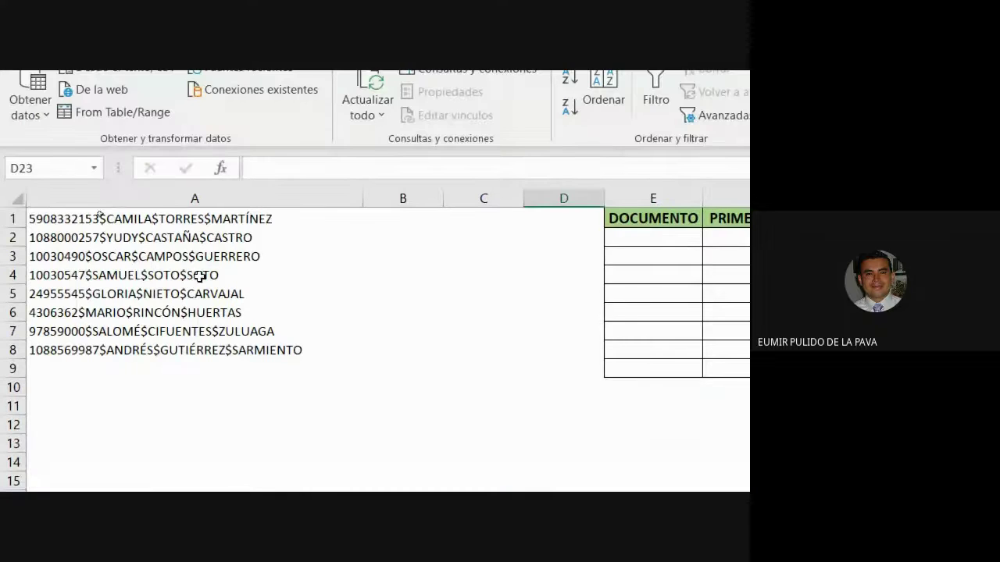
click(318, 353)
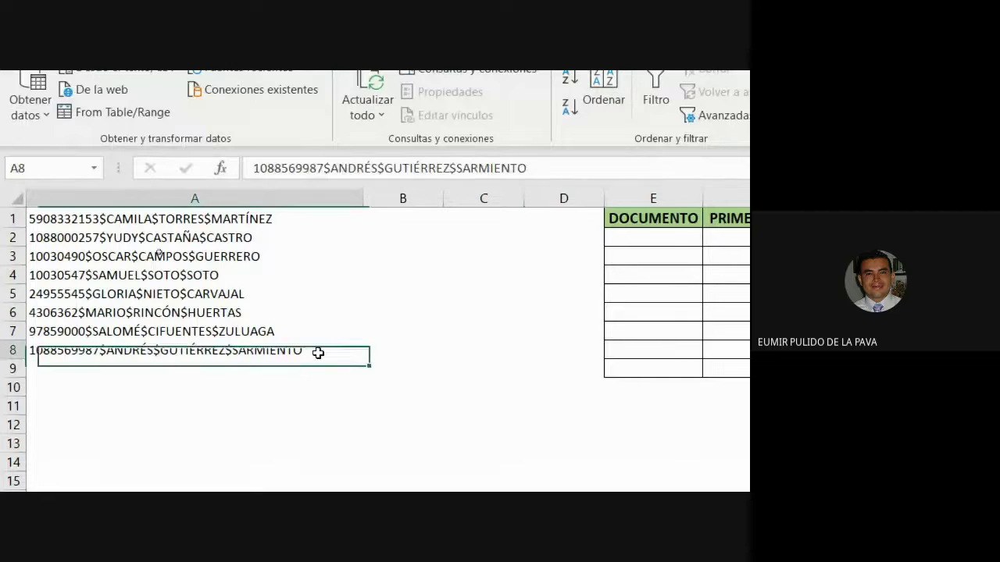
click(263, 198)
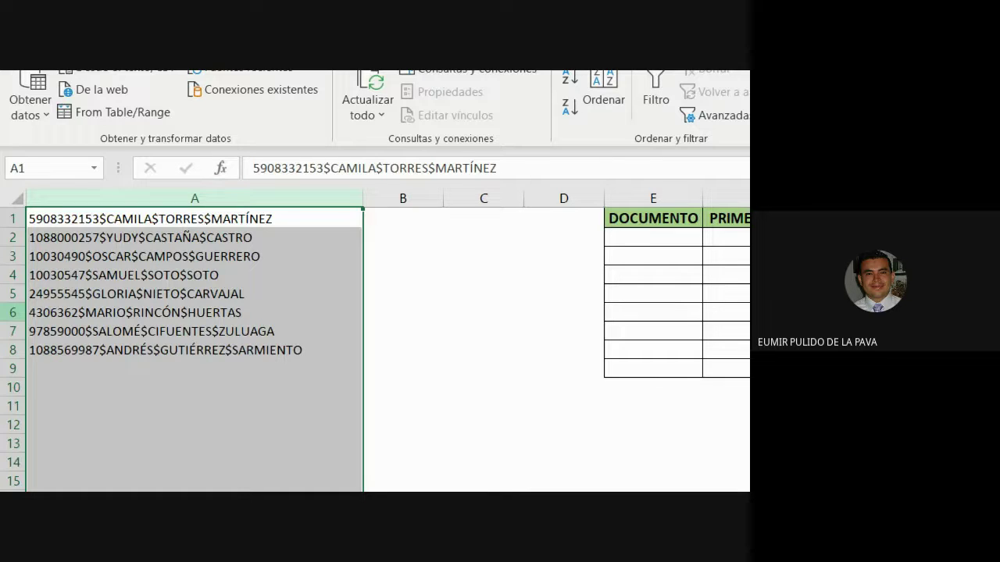
click(251, 197)
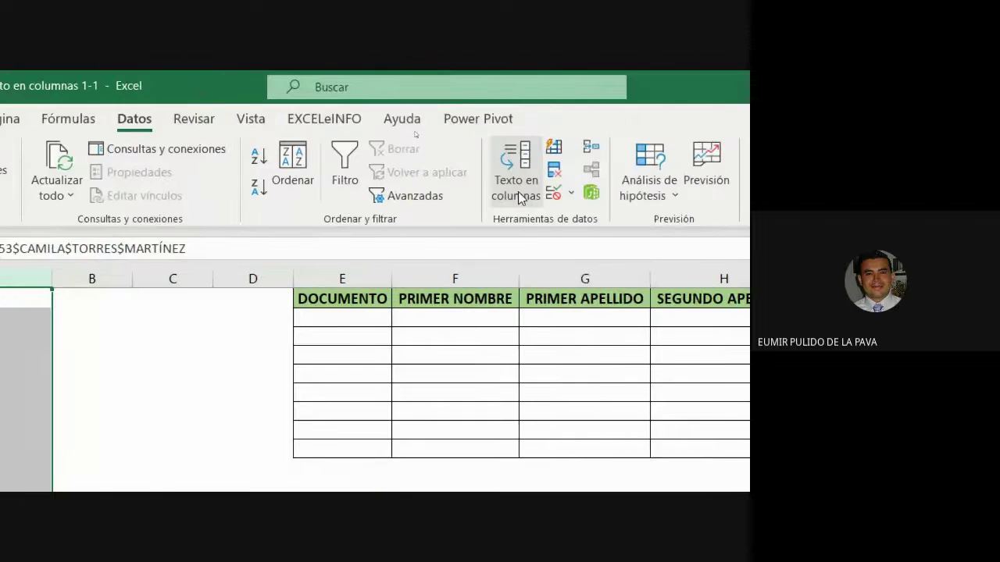
Step: Set Text to Columns to split column A at the $ delimiter, not spaces, into four columns
click(697, 168)
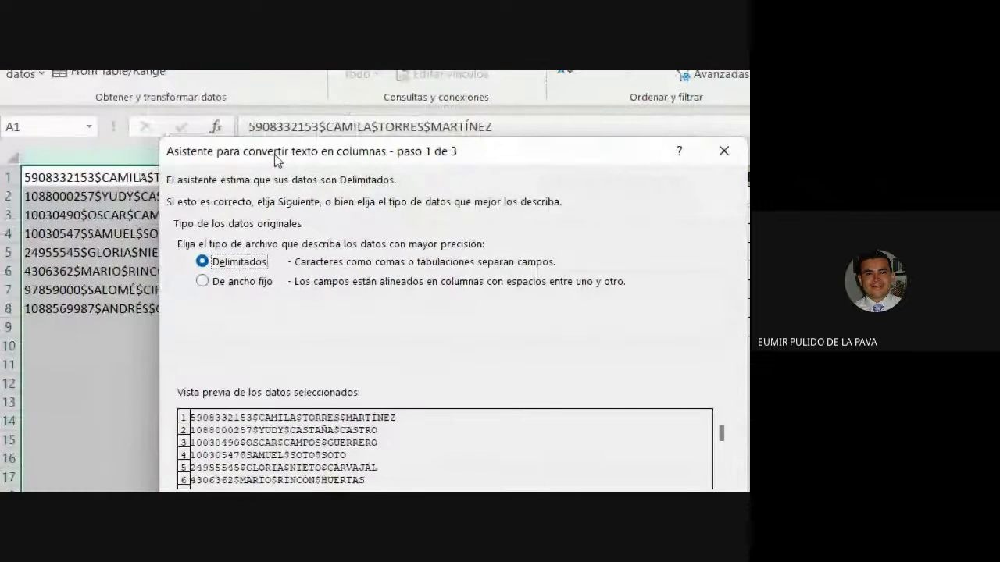
drag(274, 155, 403, 140)
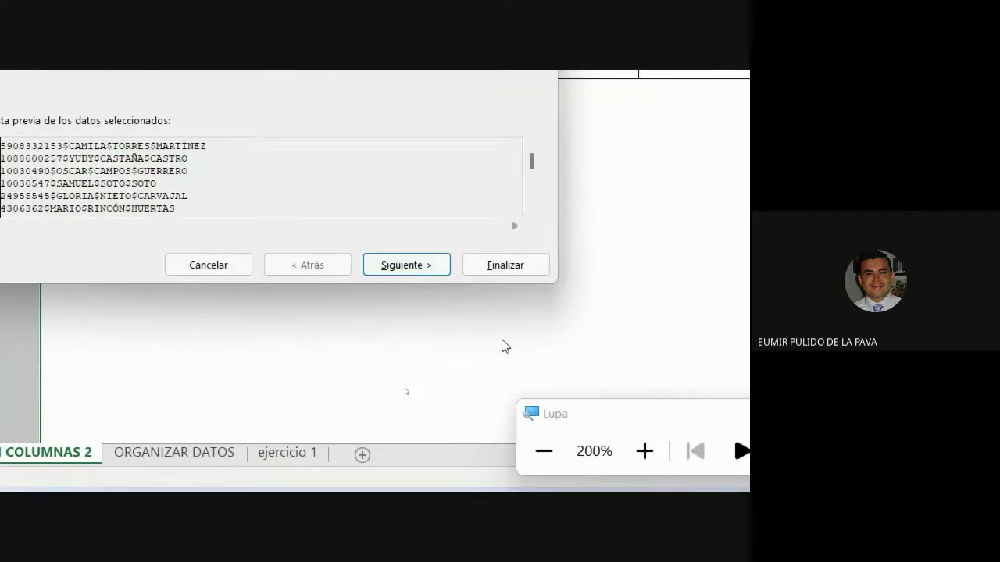
click(406, 265)
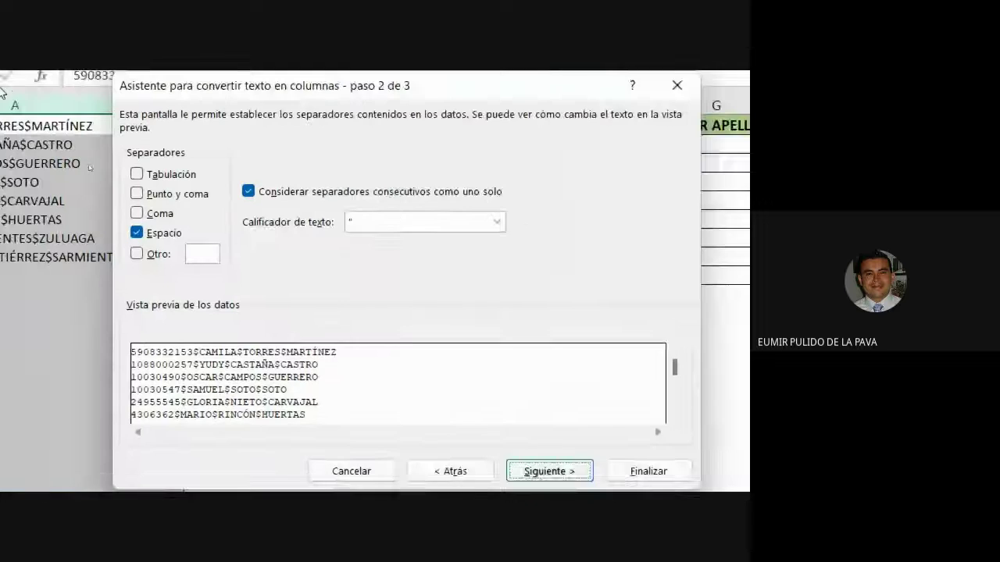
click(247, 267)
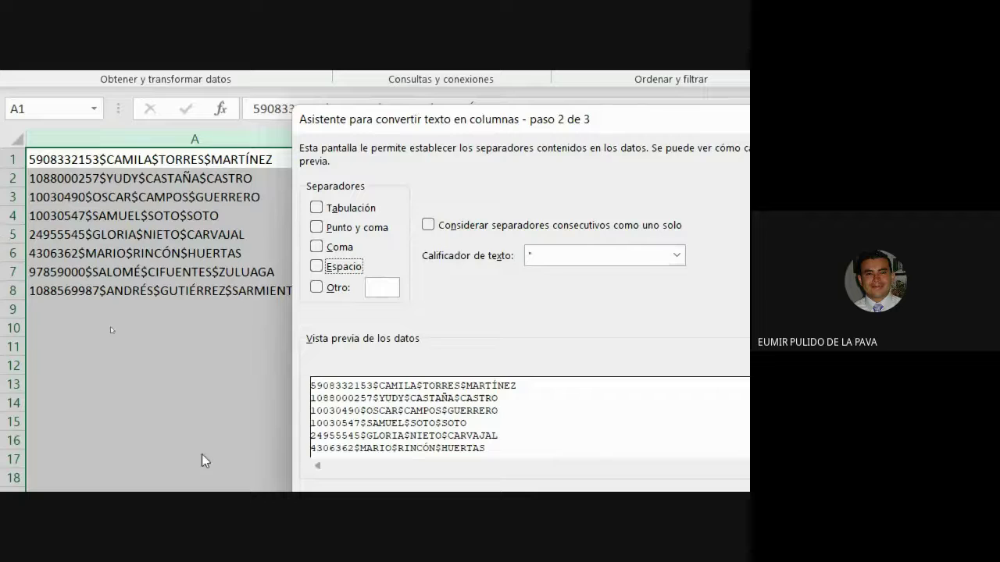
click(316, 288)
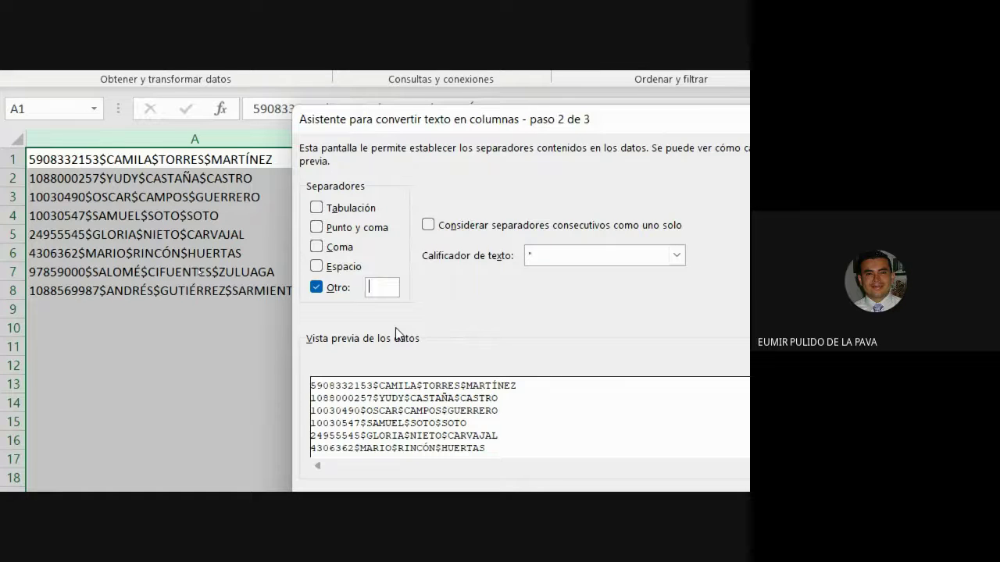
text($)
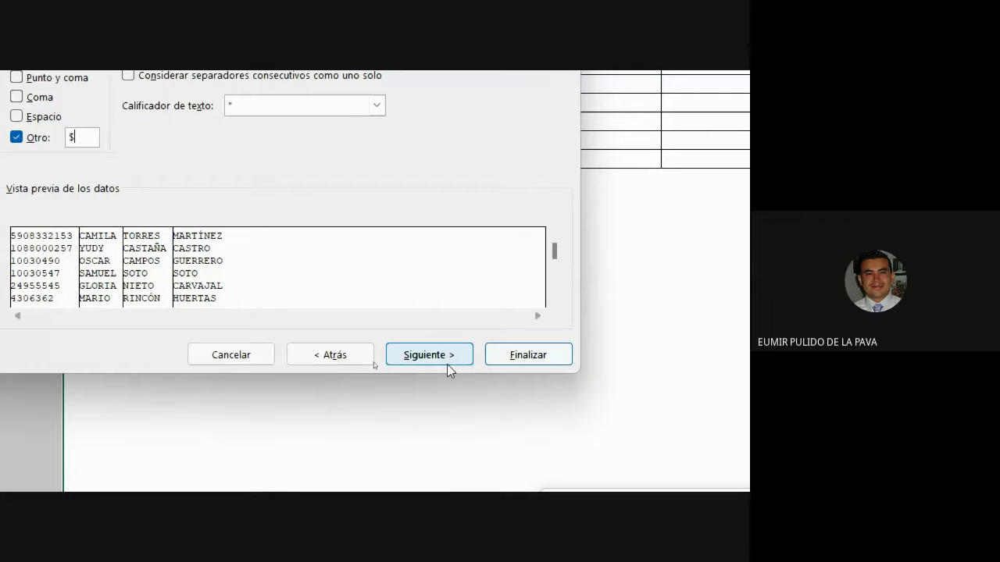
click(447, 364)
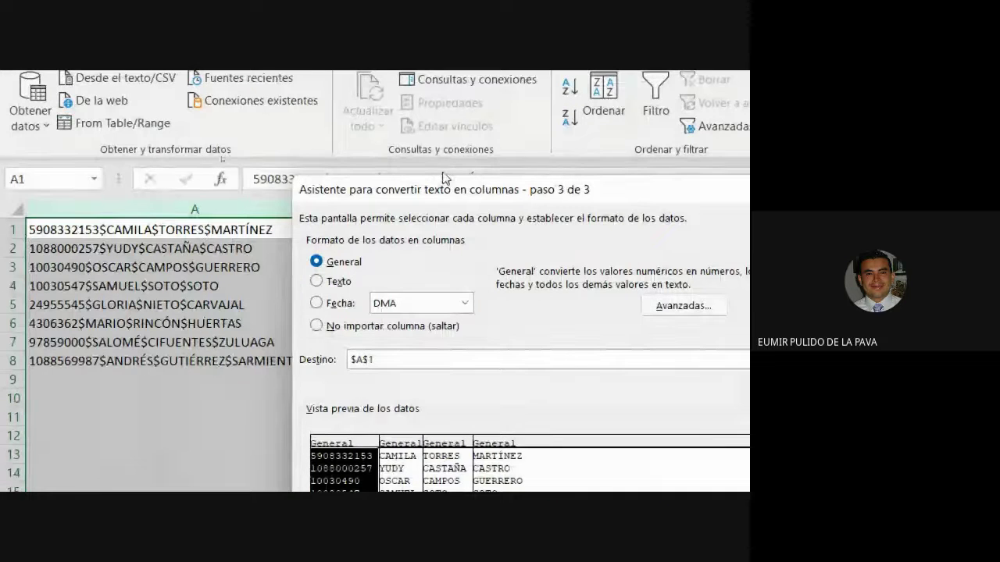
Step: Finish the split at destination $A$1, replacing existing data so A–D hold document, name and surnames
drag(444, 179, 445, 312)
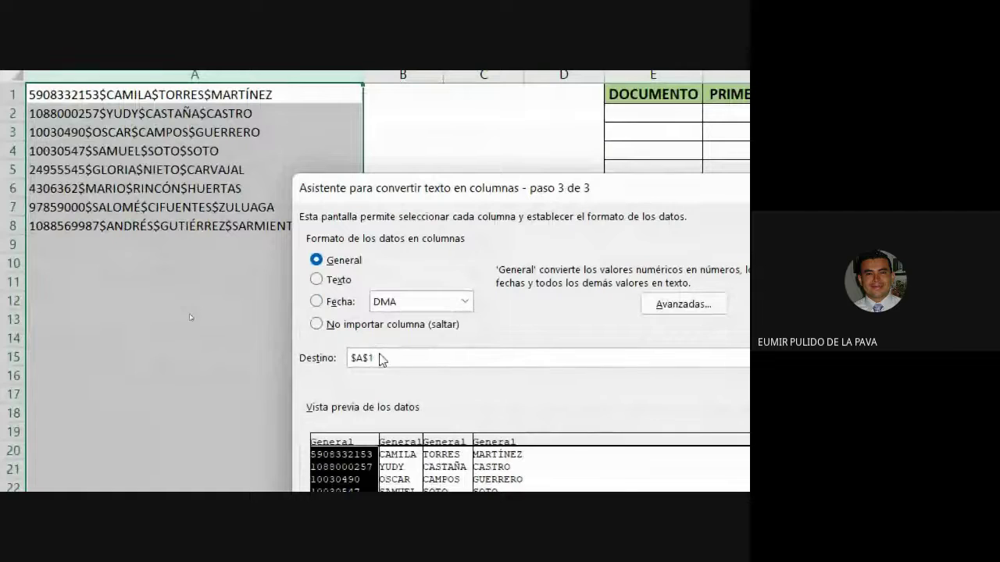
click(382, 359)
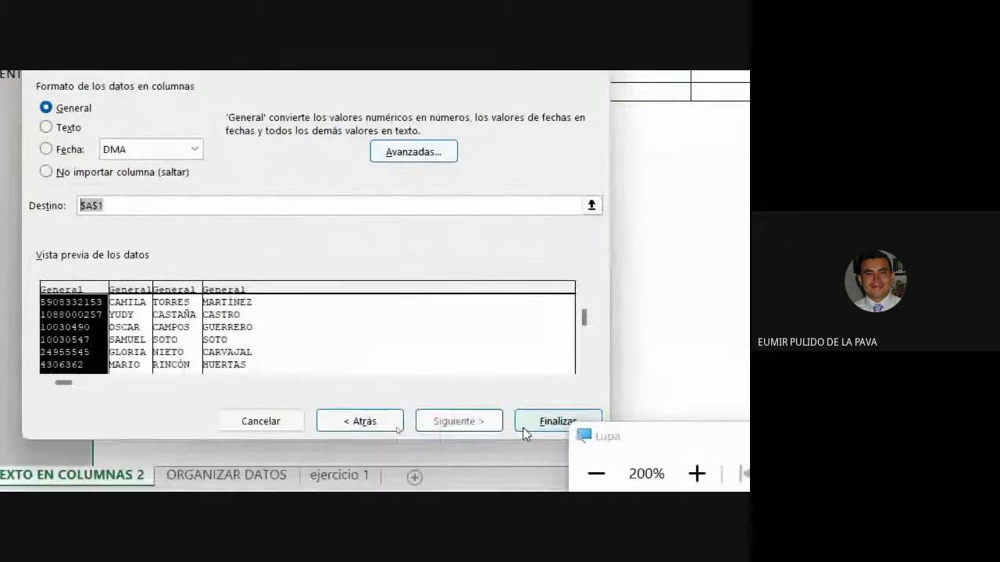
click(523, 428)
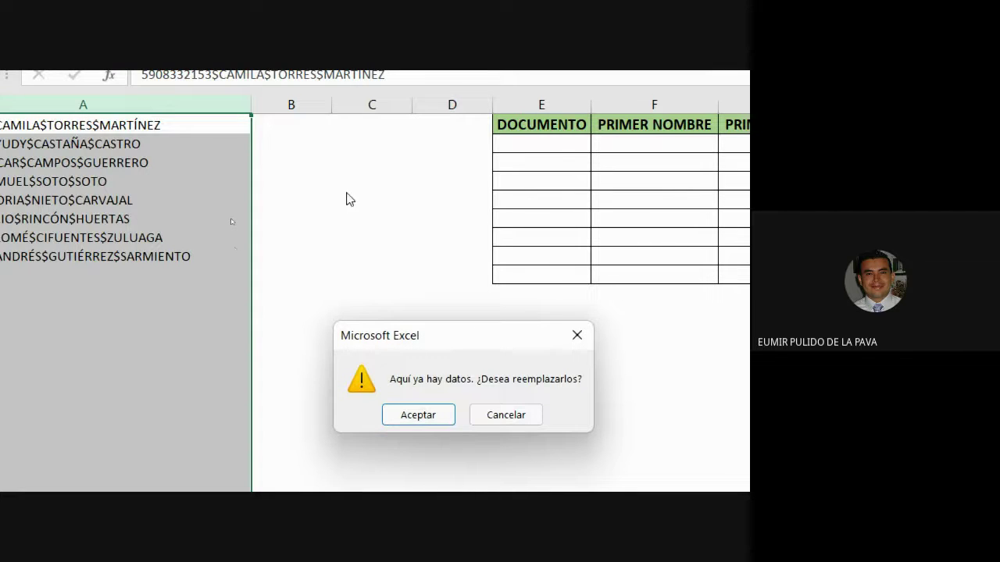
click(418, 415)
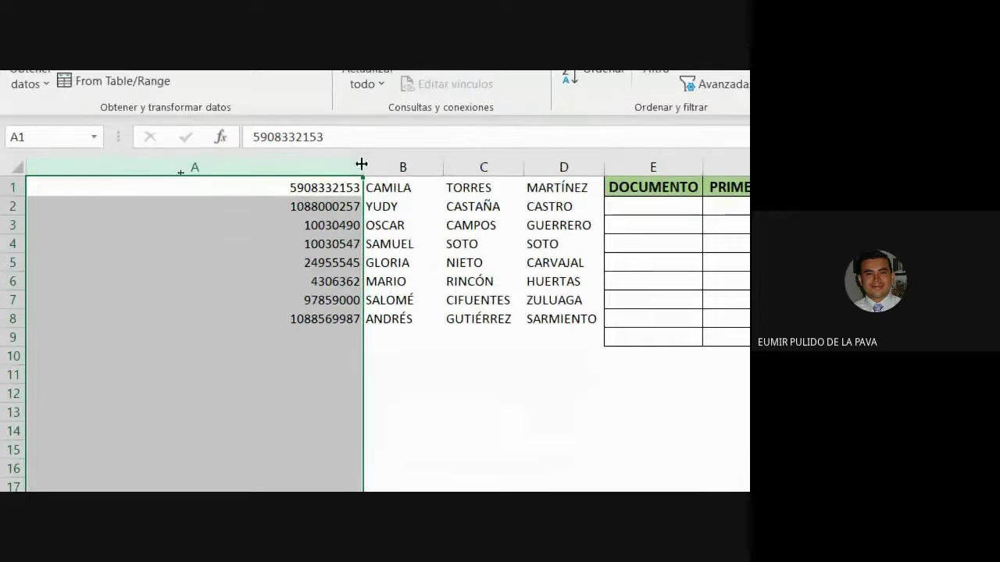
Step: Autofit column A, move the split data into E2:H9, and give E1:H9 all borders
double_click(362, 164)
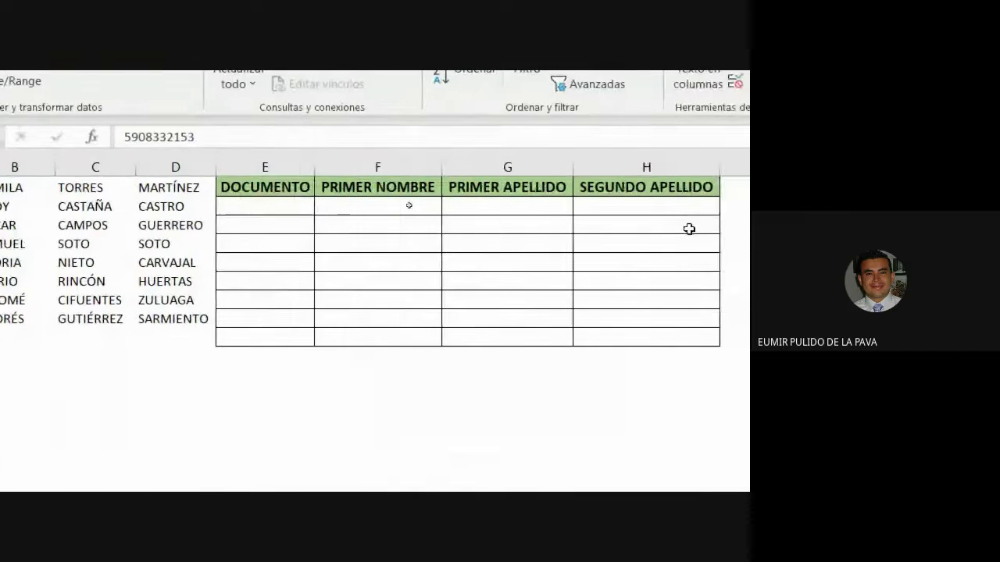
drag(88, 189, 673, 331)
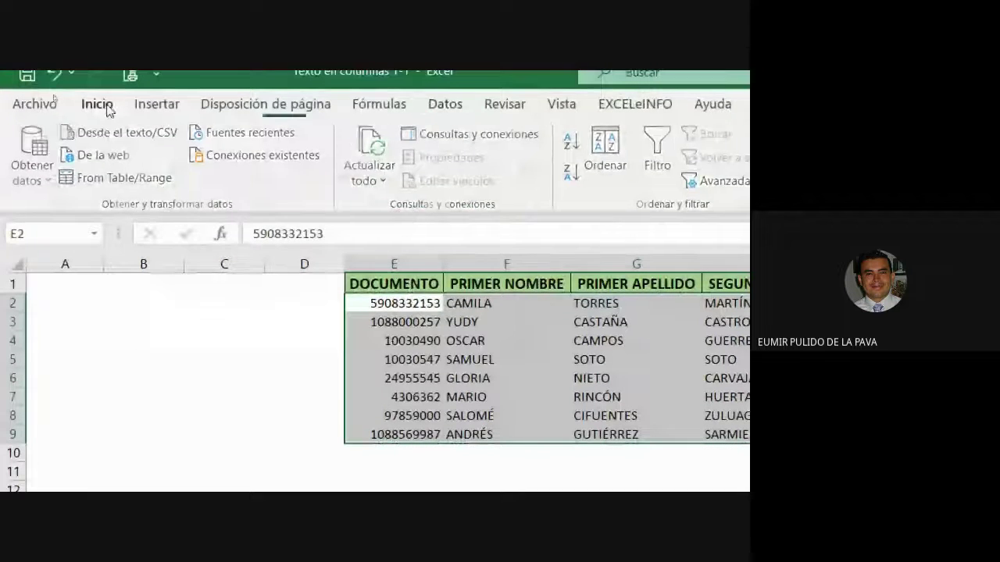
click(100, 104)
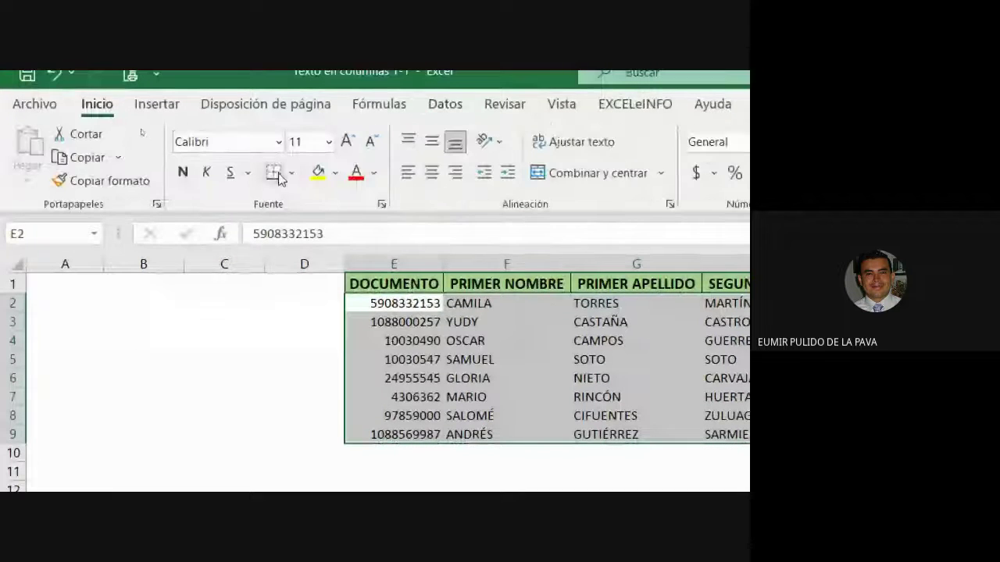
click(289, 173)
click(328, 368)
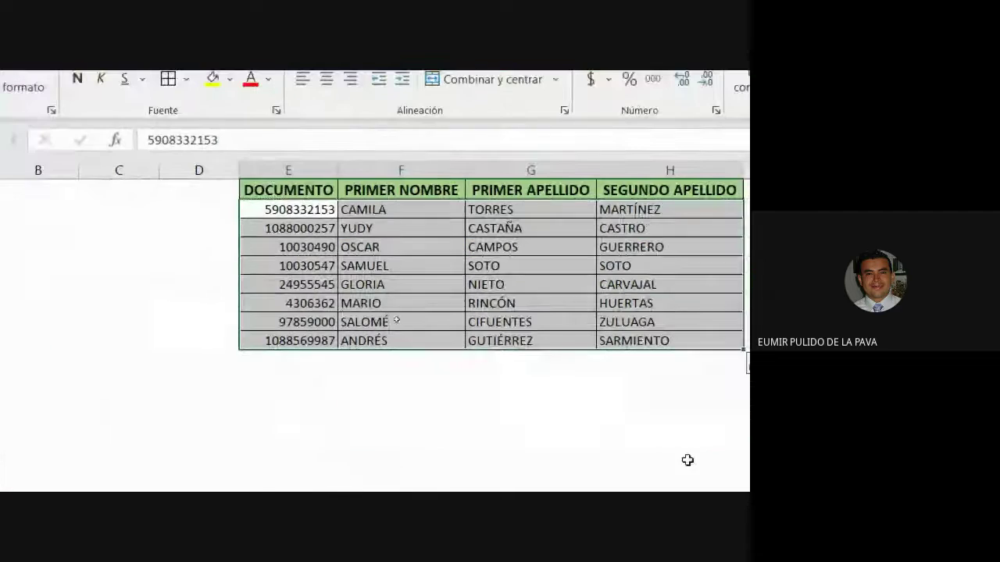
click(635, 450)
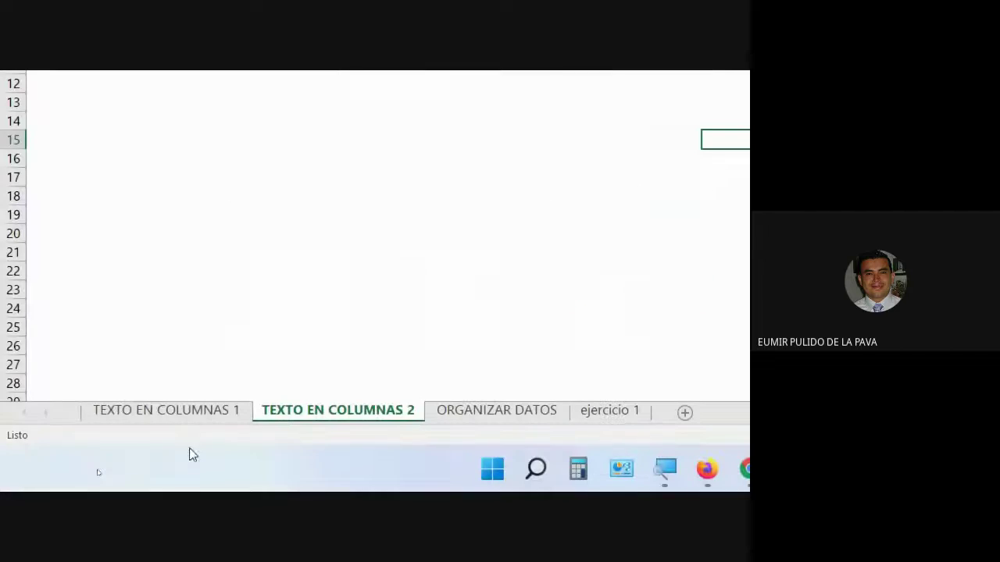
Step: On the ORGANIZAR DATOS sheet, review the APRENDIZ list and autofit columns B and A
click(494, 421)
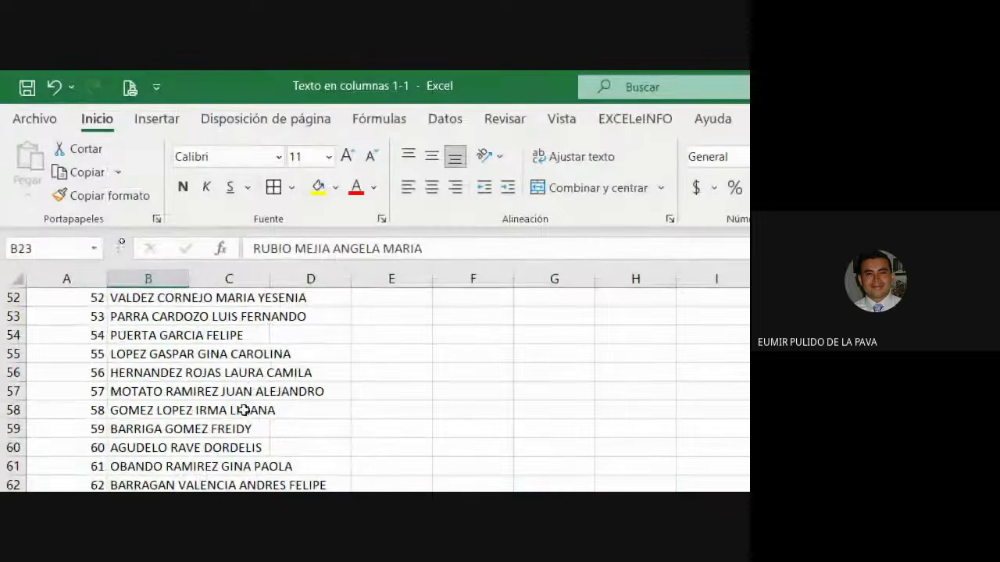
scroll(304, 364, up, 5)
click(165, 370)
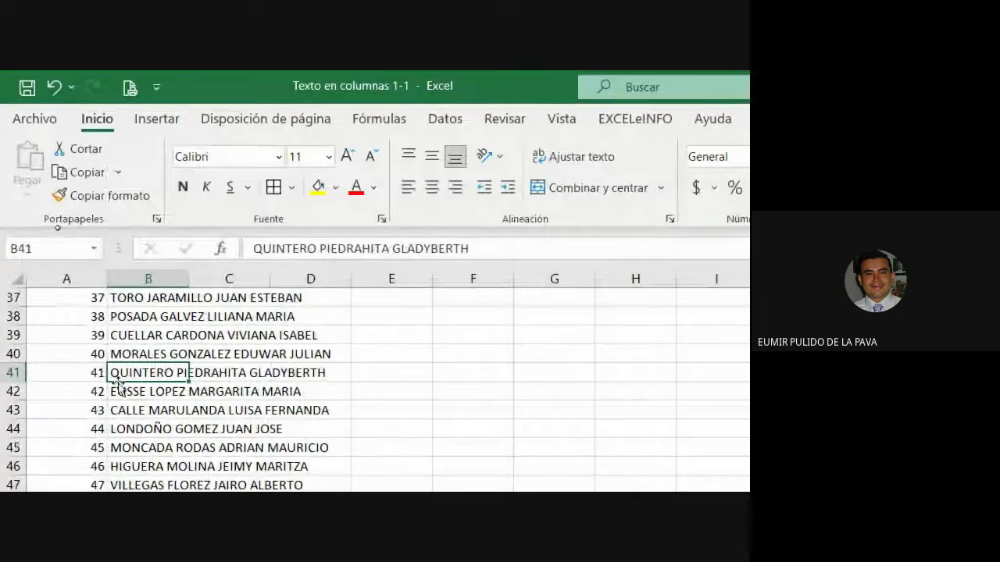
scroll(117, 406, down, 7)
scroll(215, 422, down, 20)
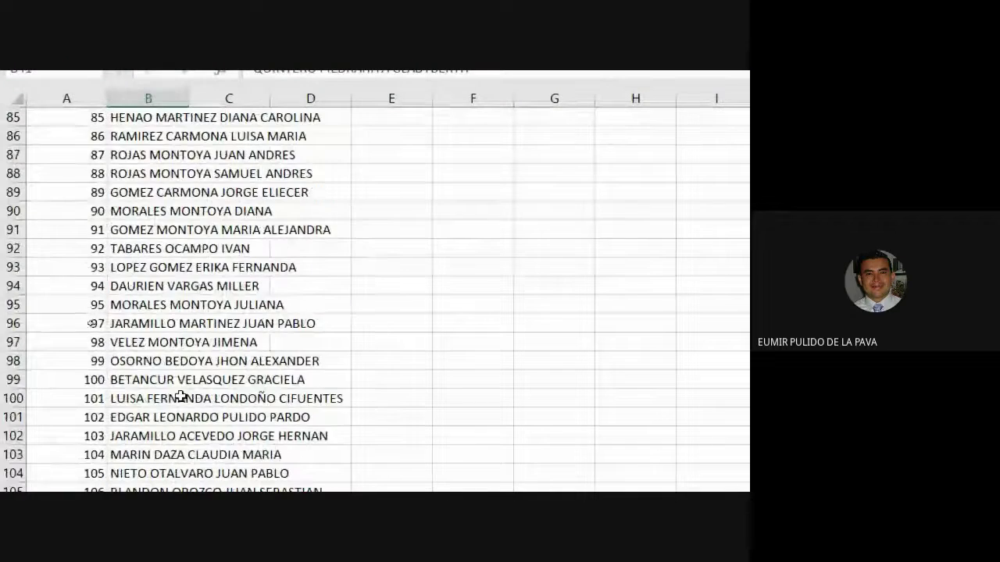
scroll(186, 392, down, 4)
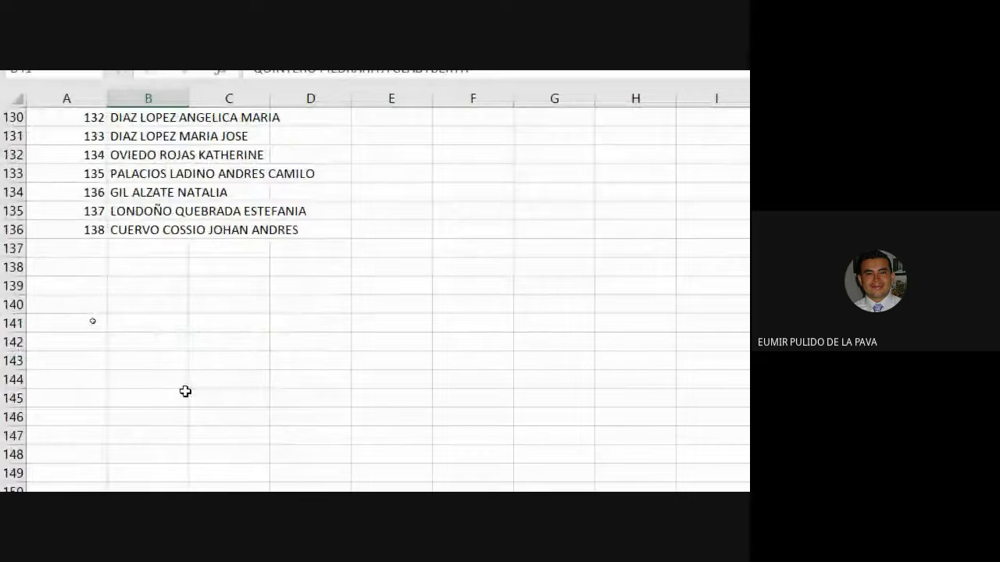
scroll(187, 392, up, 15)
scroll(162, 372, up, 20)
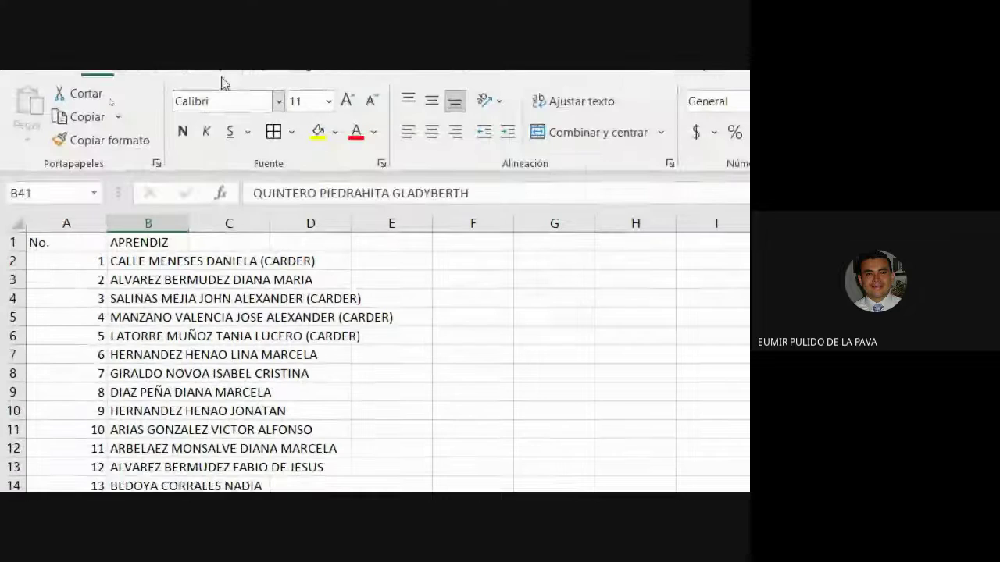
double_click(187, 236)
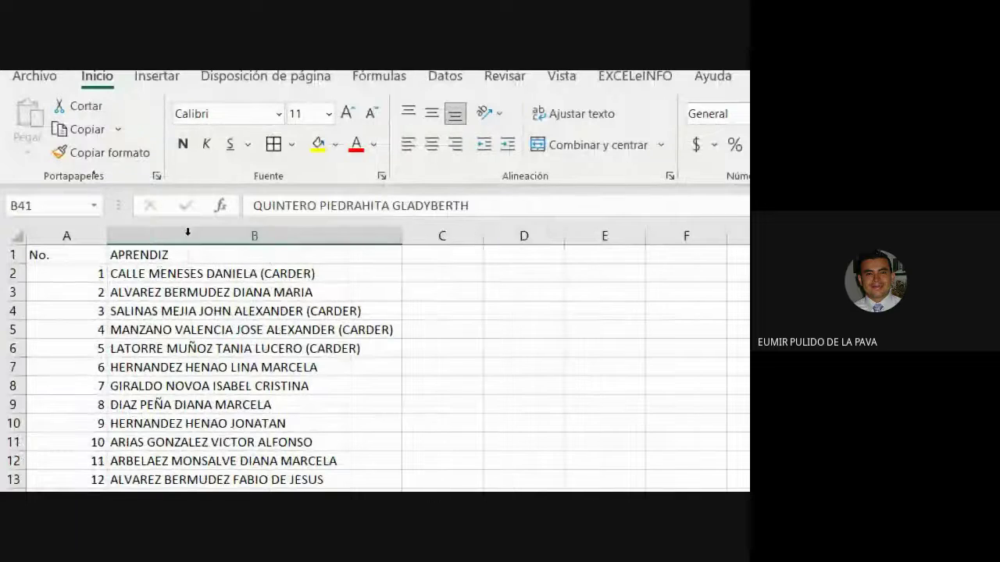
double_click(105, 236)
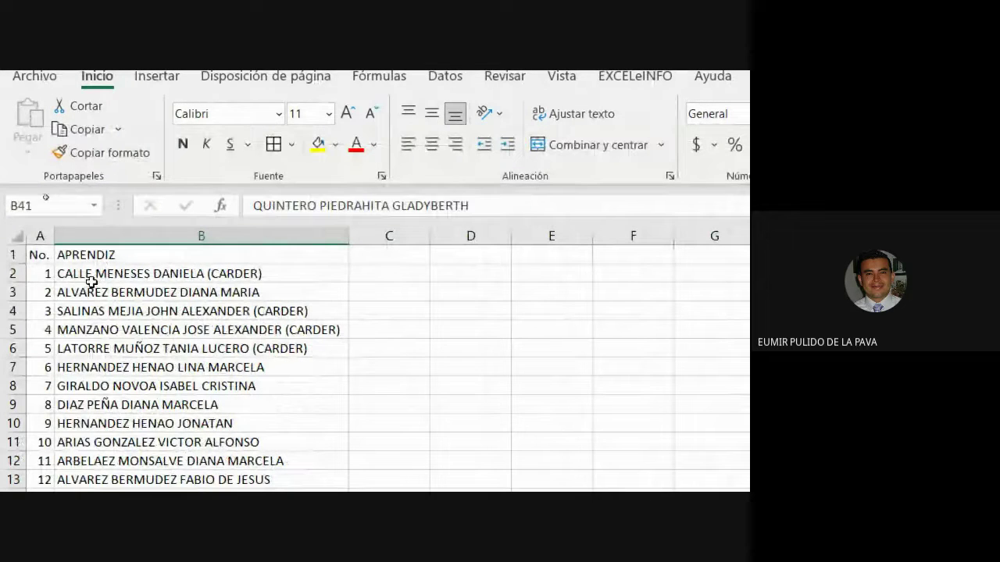
click(69, 273)
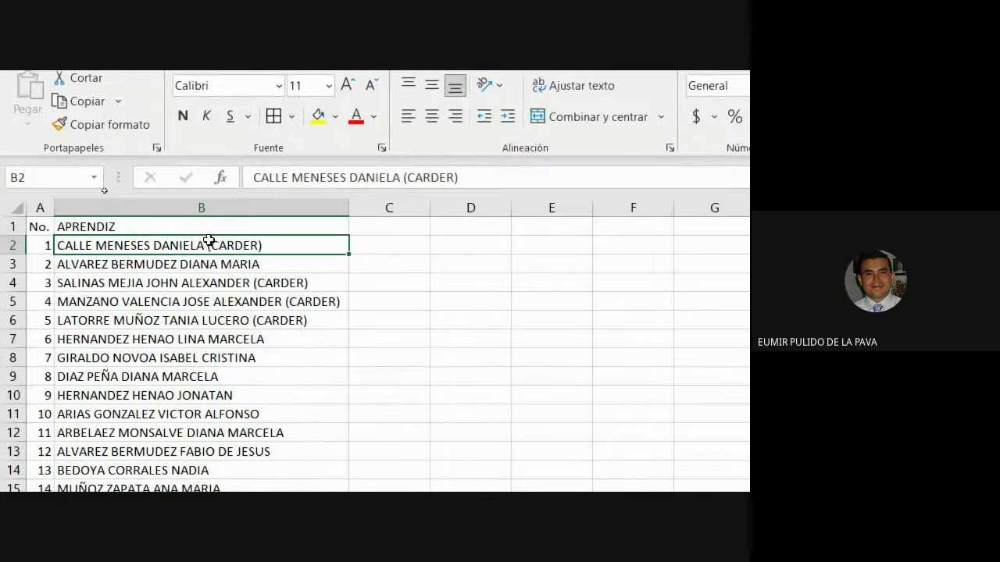
Step: Enter headers APELLIDOS in E1 and NOMBRES in F1, then widen columns E and F
click(577, 227)
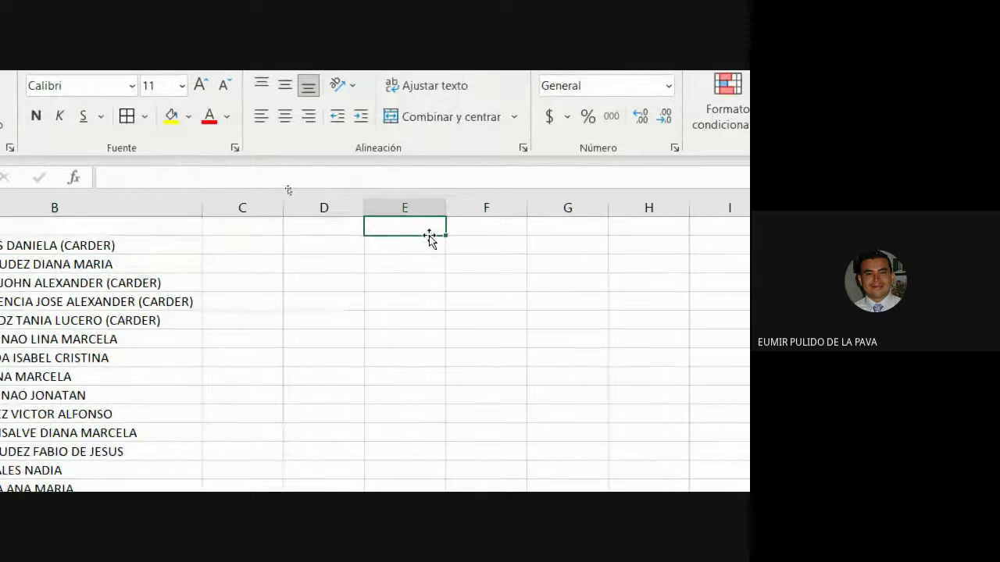
text(PELLIDO)
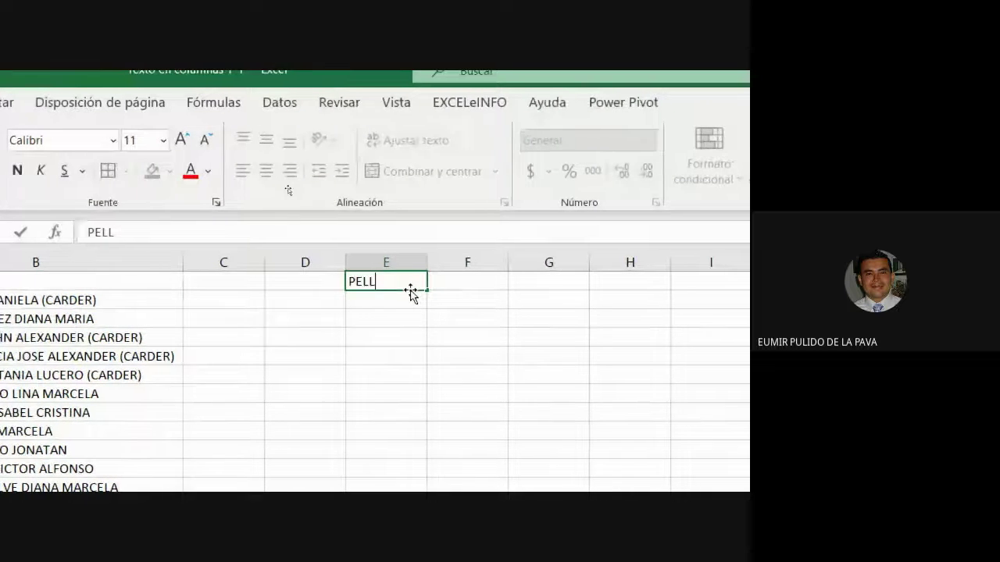
key(BackSpace)
key(BackSpace)
key(BackSpace)
key(BackSpace)
key(BackSpace)
key(BackSpace)
key(BackSpace)
text(APEL)
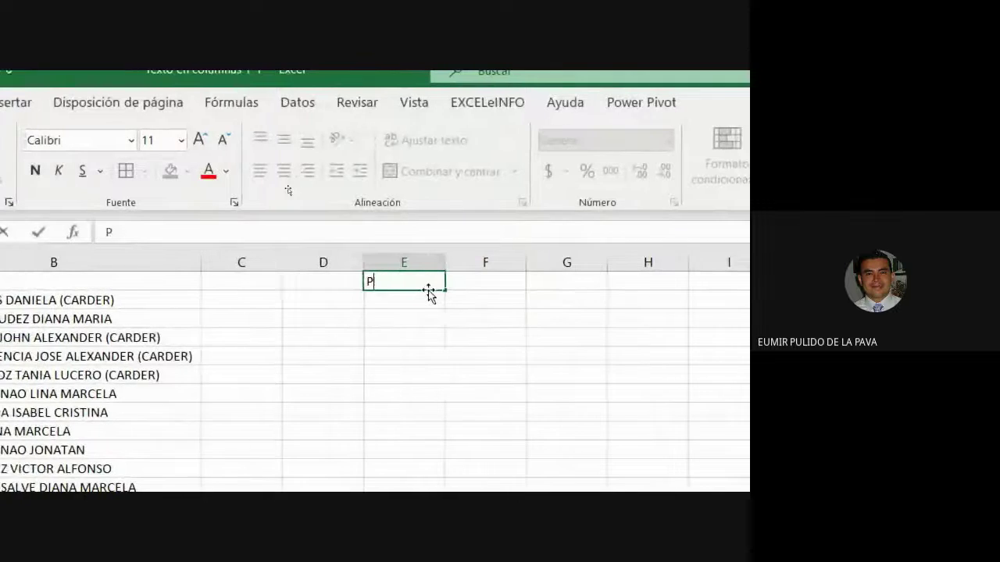
text(LIDOS)
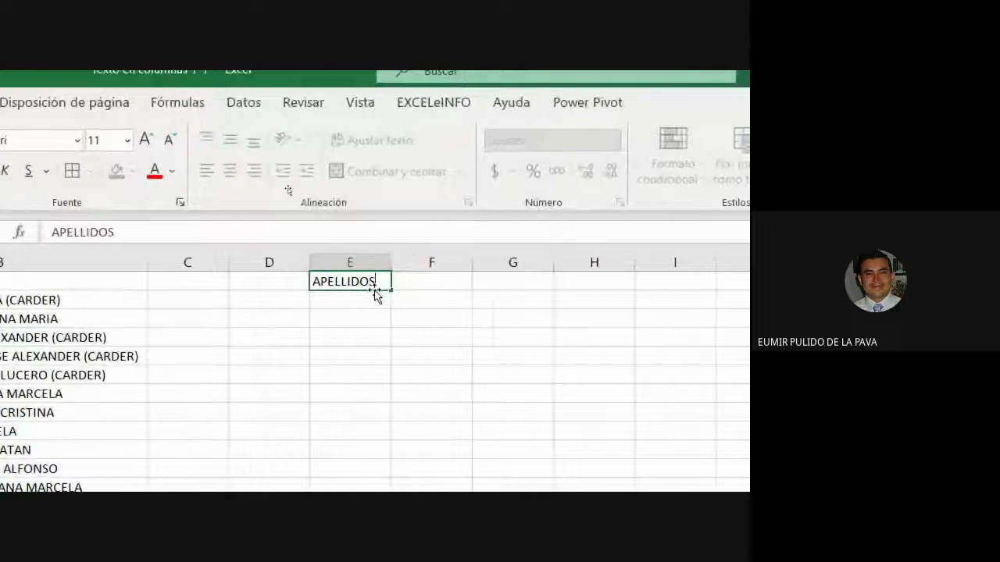
key(Tab)
text(NOMBRES)
key(Return)
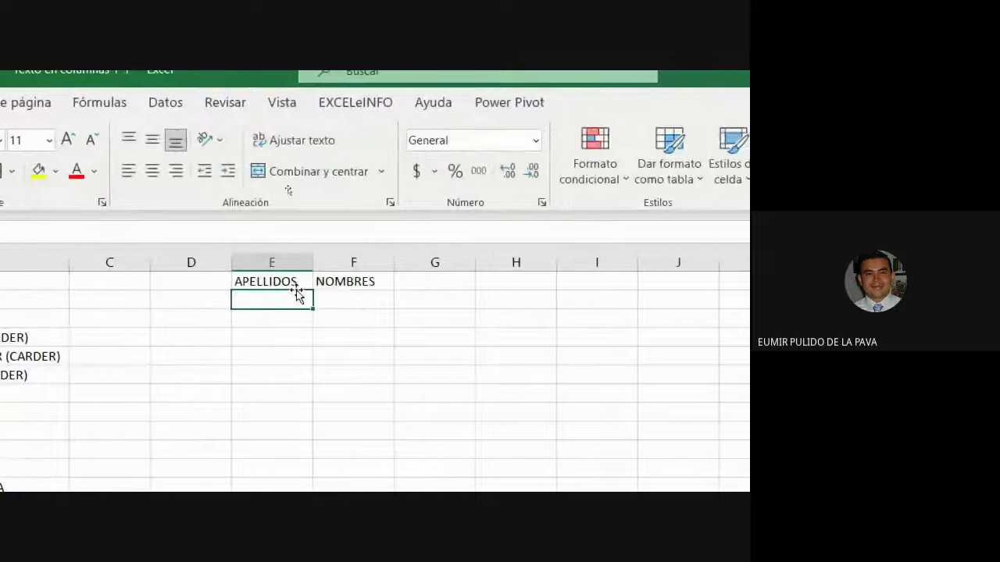
drag(314, 264, 404, 263)
drag(484, 263, 618, 263)
Step: Mark the table range and make the E1:F1 headers centred, bold, white text on purple
mouse_move(373, 277)
mouse_down()
mouse_move(513, 387)
mouse_move(495, 477)
mouse_up()
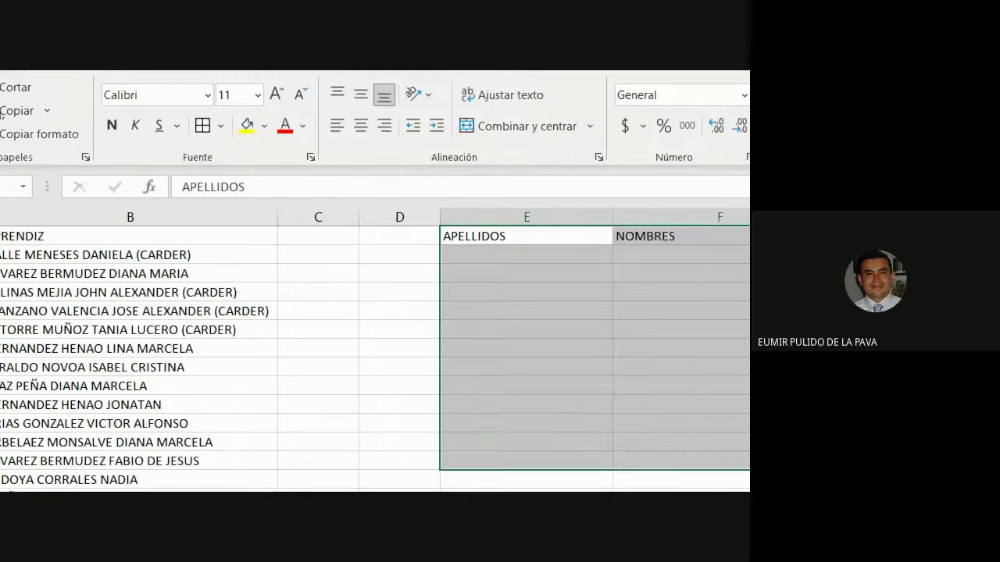
drag(527, 244, 547, 243)
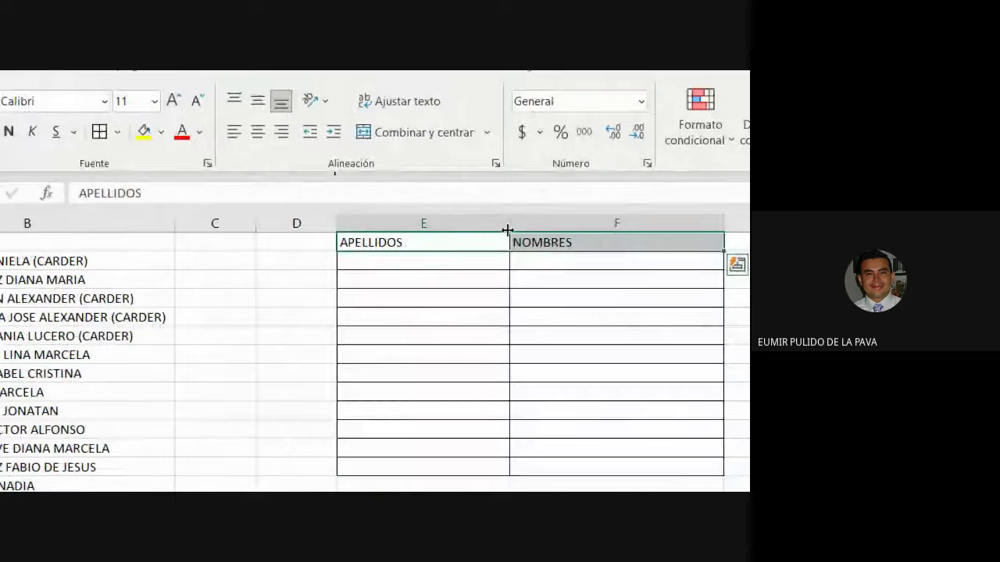
click(286, 132)
click(9, 132)
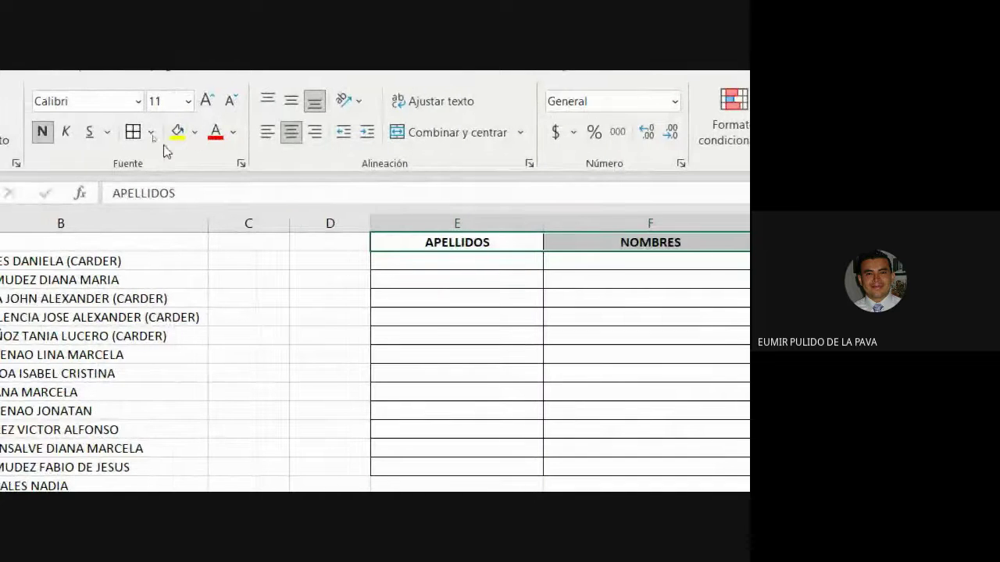
click(160, 132)
click(316, 315)
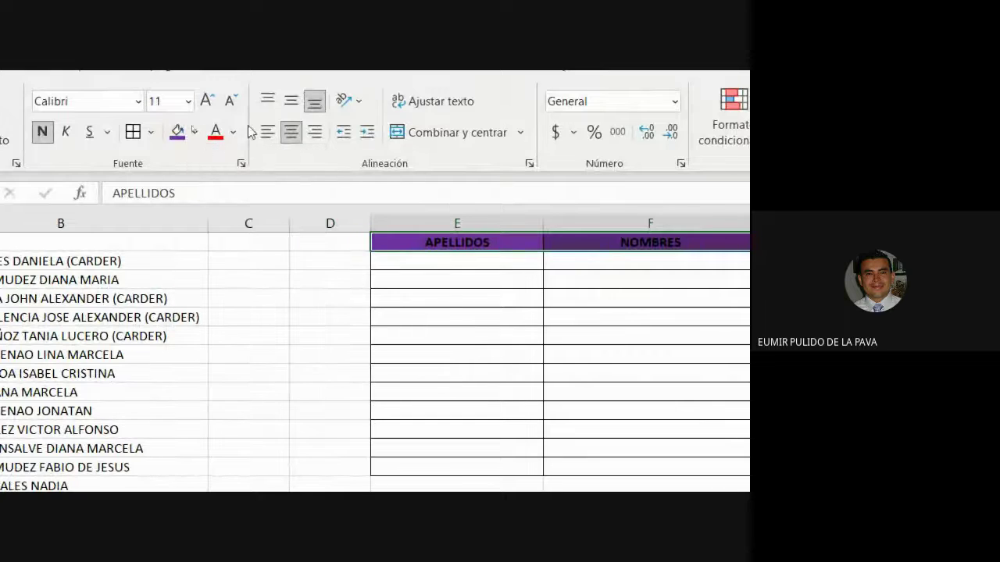
click(233, 132)
click(215, 213)
click(457, 300)
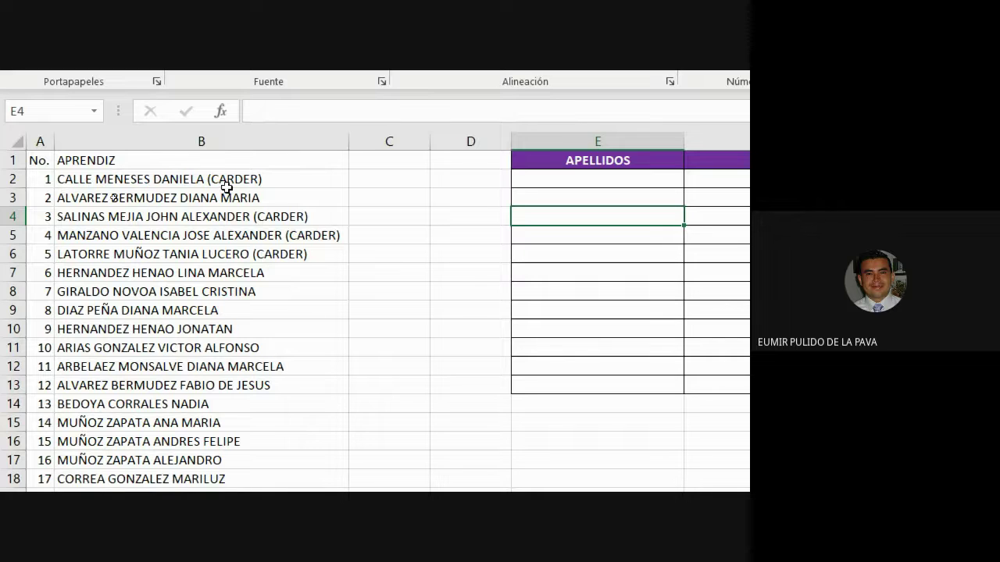
Step: Inspect the (CARDER) tags in B2 and B4 and check the end of the name list
double_click(266, 179)
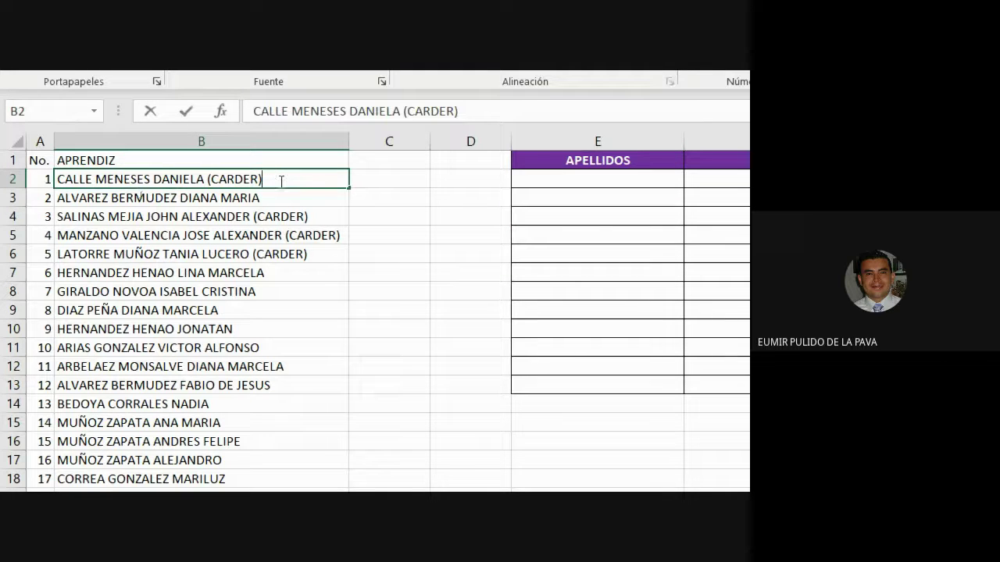
drag(262, 178, 204, 178)
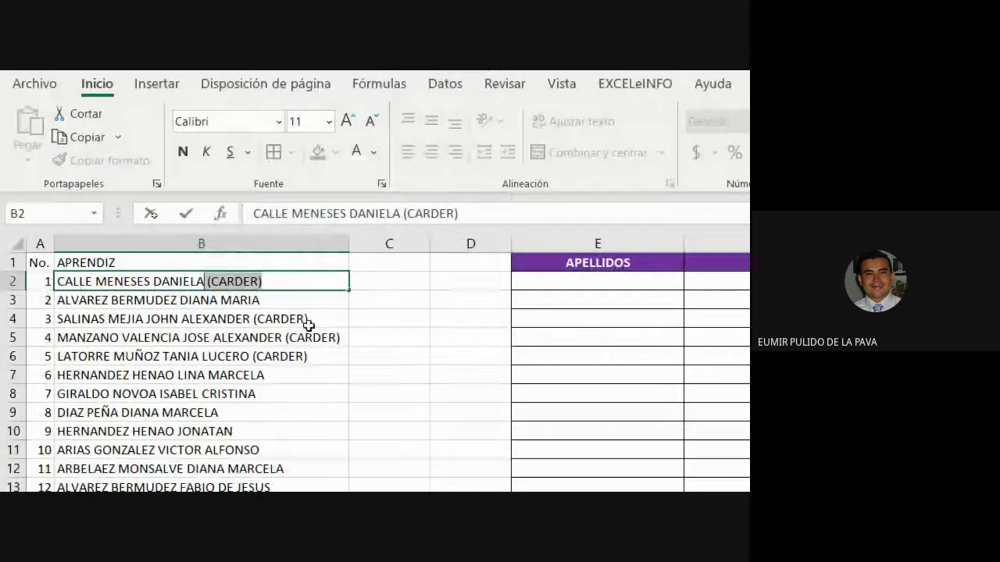
click(311, 218)
double_click(311, 322)
drag(309, 320, 252, 319)
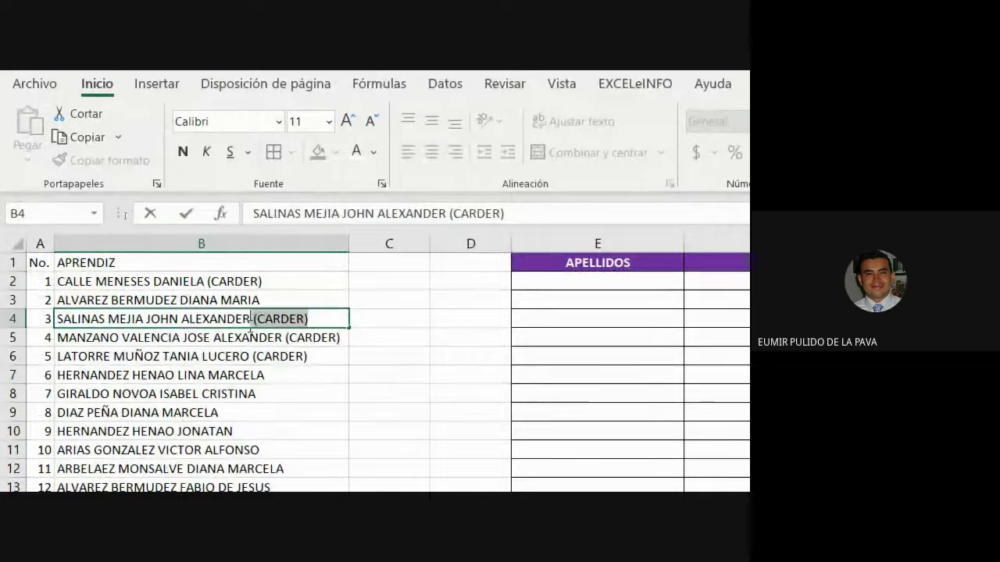
click(293, 299)
key(ctrl+Down)
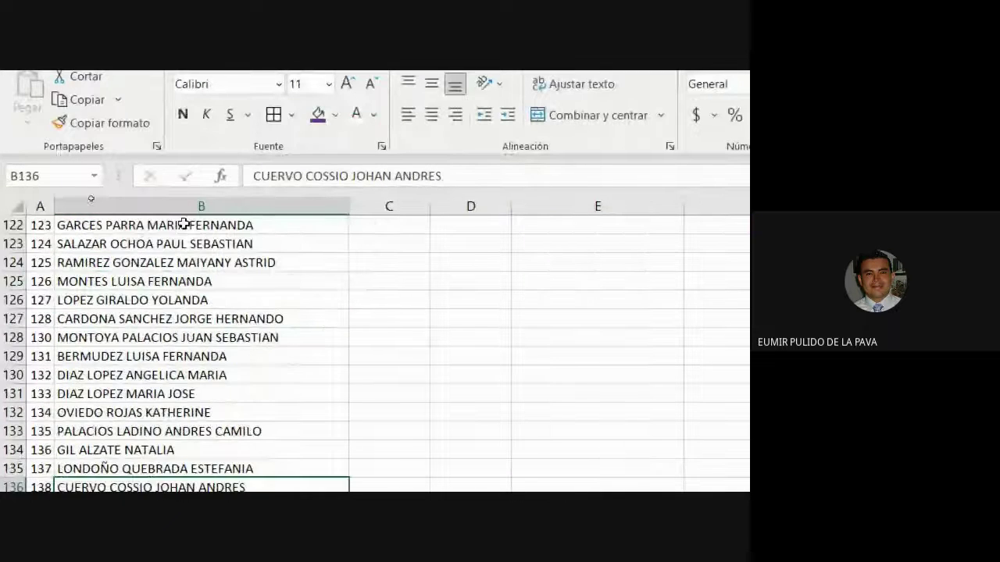
scroll(225, 330, up, 5)
key(ctrl+Up)
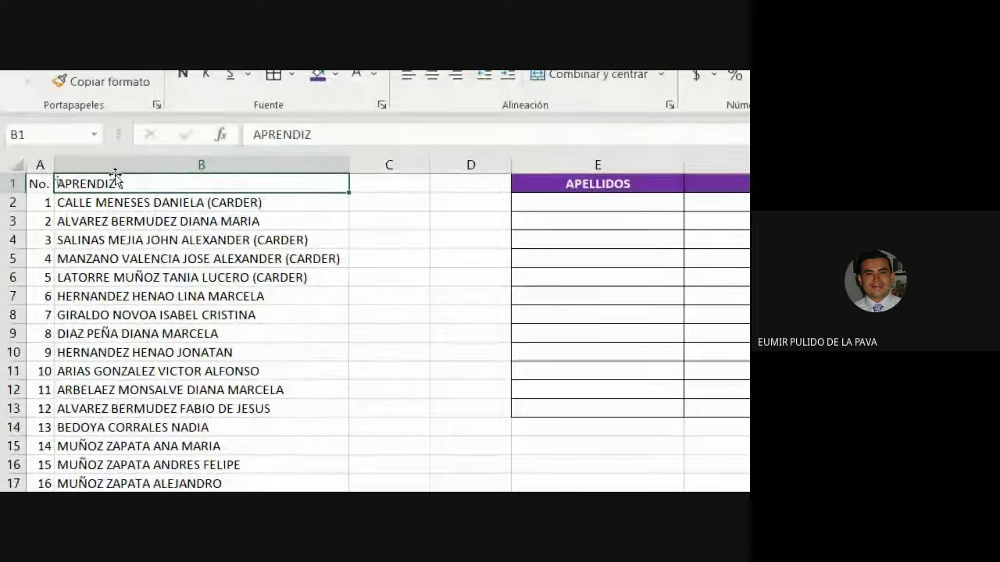
Step: Insert two blank columns at D, pushing the APELLIDOS table to column G
right_click(467, 129)
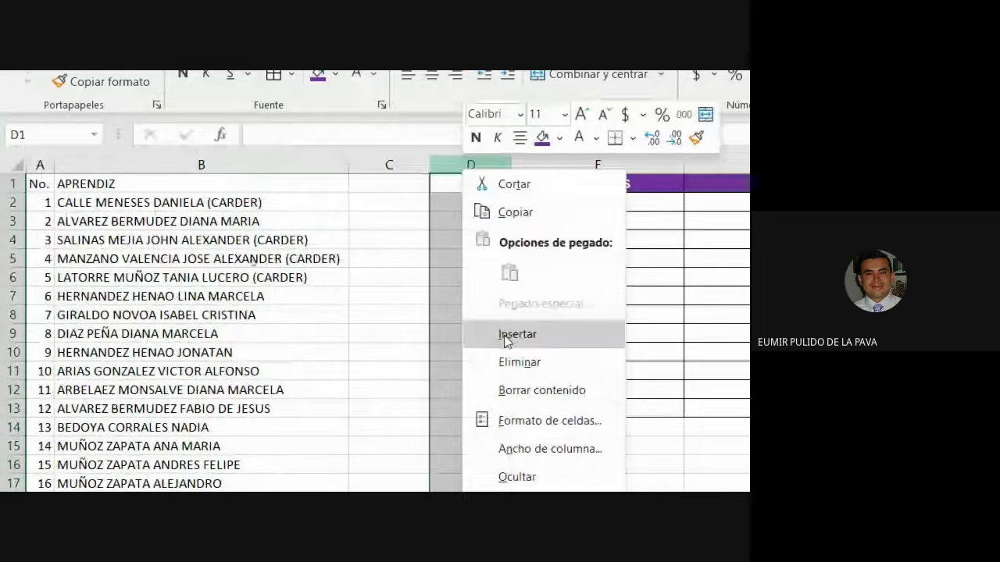
click(516, 333)
right_click(472, 165)
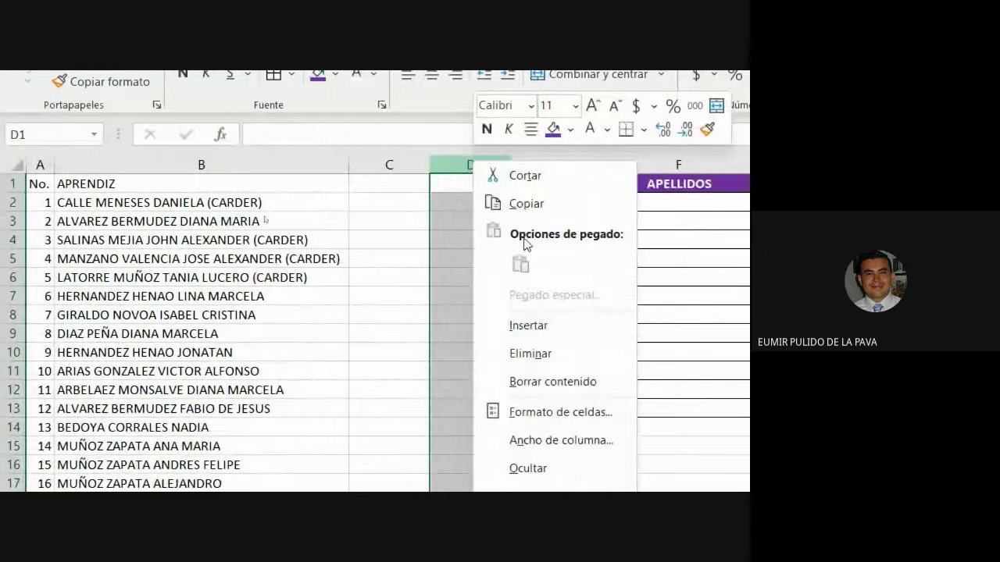
click(531, 326)
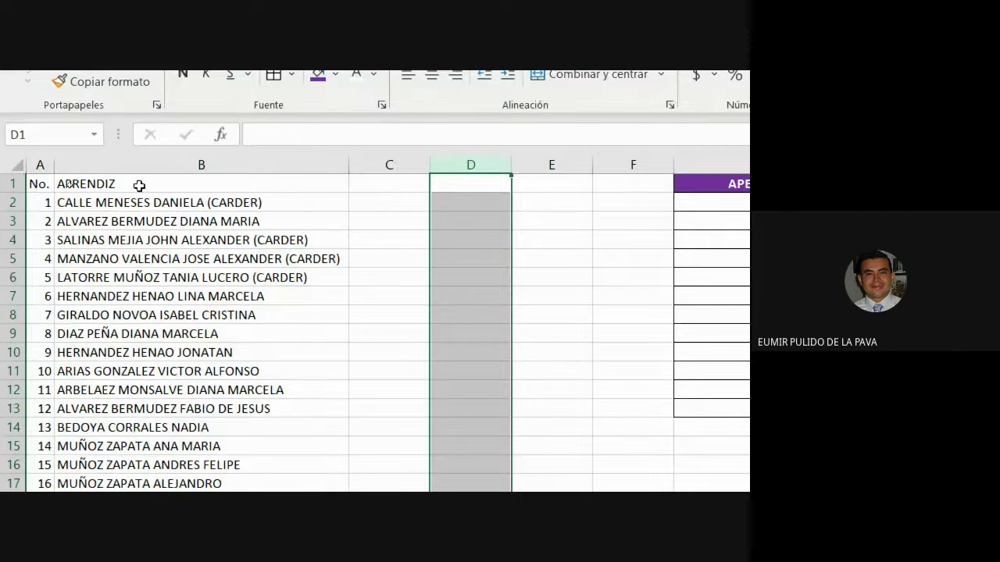
click(120, 165)
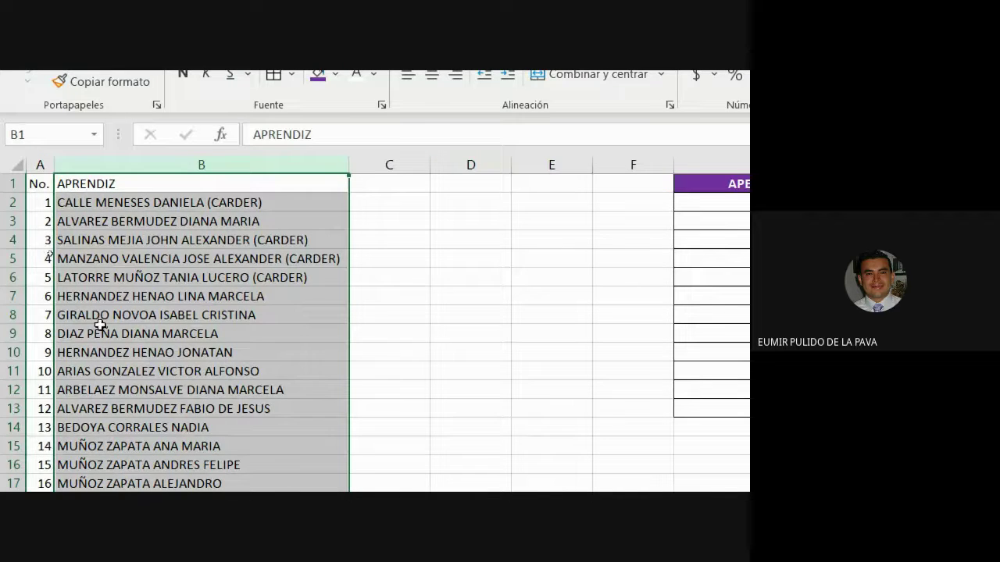
click(103, 221)
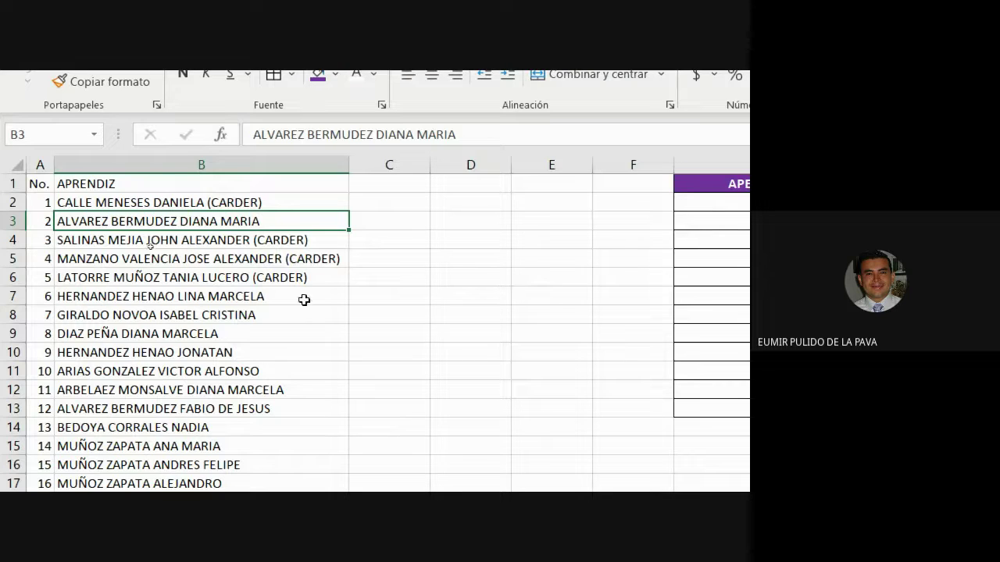
click(224, 407)
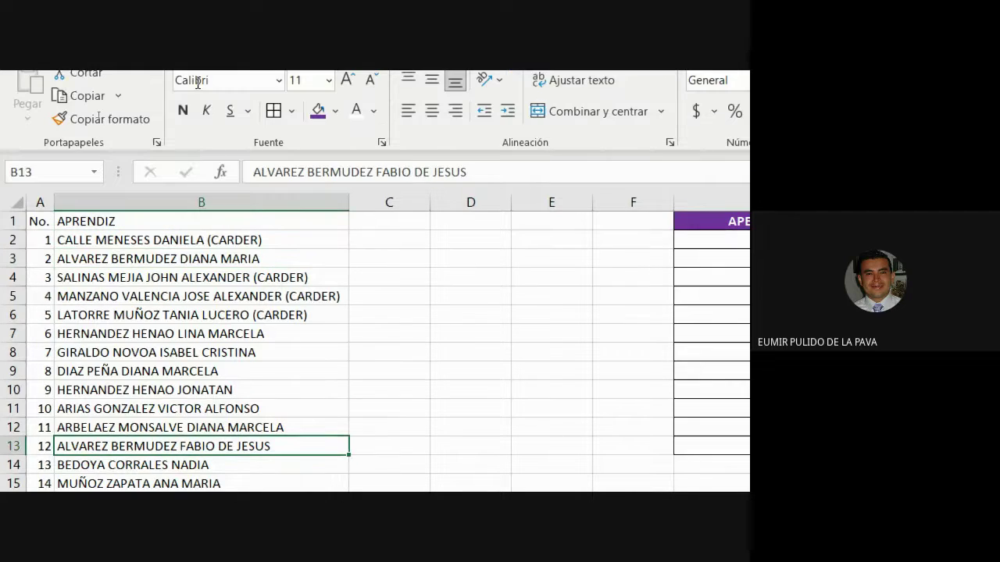
click(336, 110)
click(344, 295)
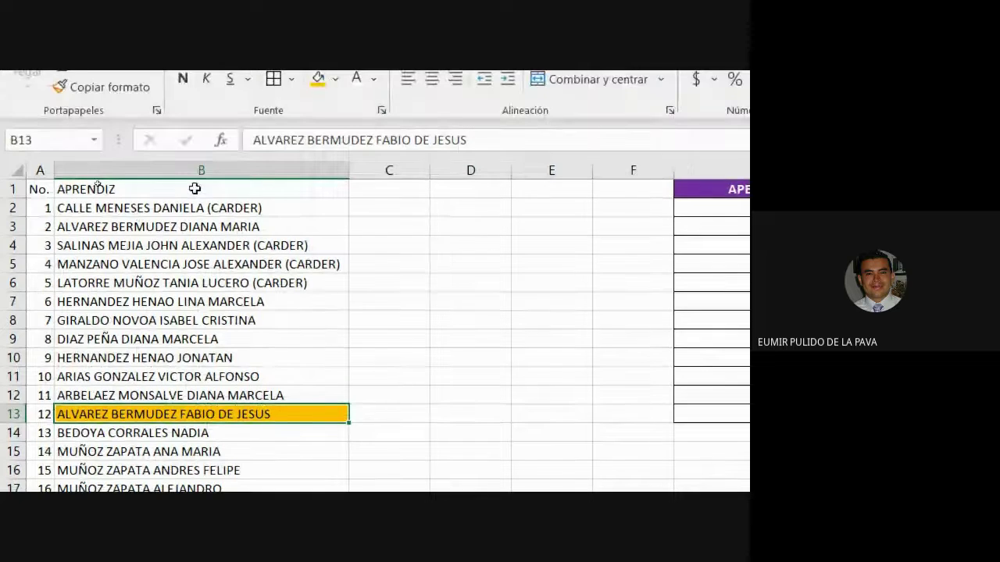
Step: Insert a blank column at G so APELLIDOS and NOMBRES shift to columns H and I
click(206, 170)
click(382, 169)
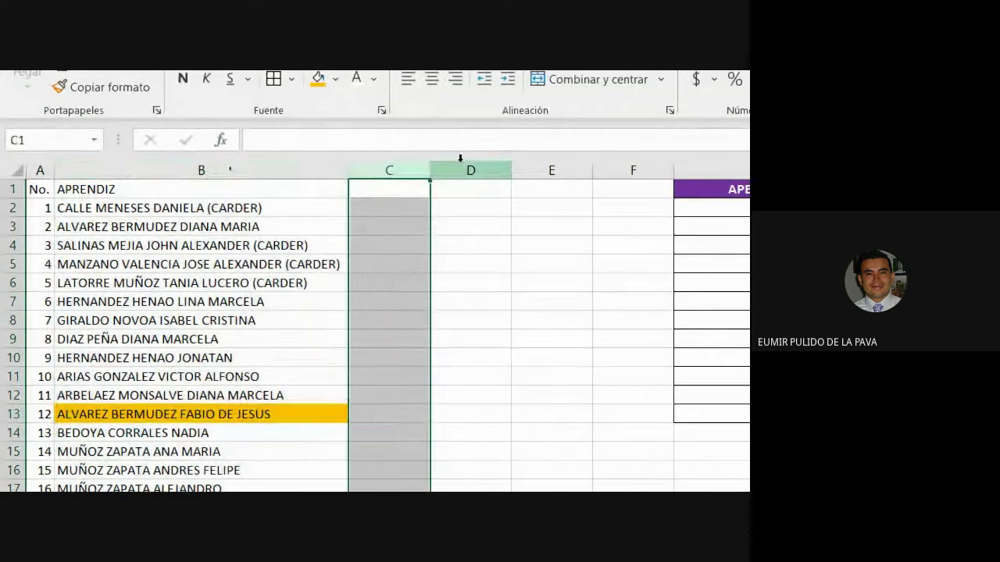
click(469, 169)
click(541, 164)
click(611, 165)
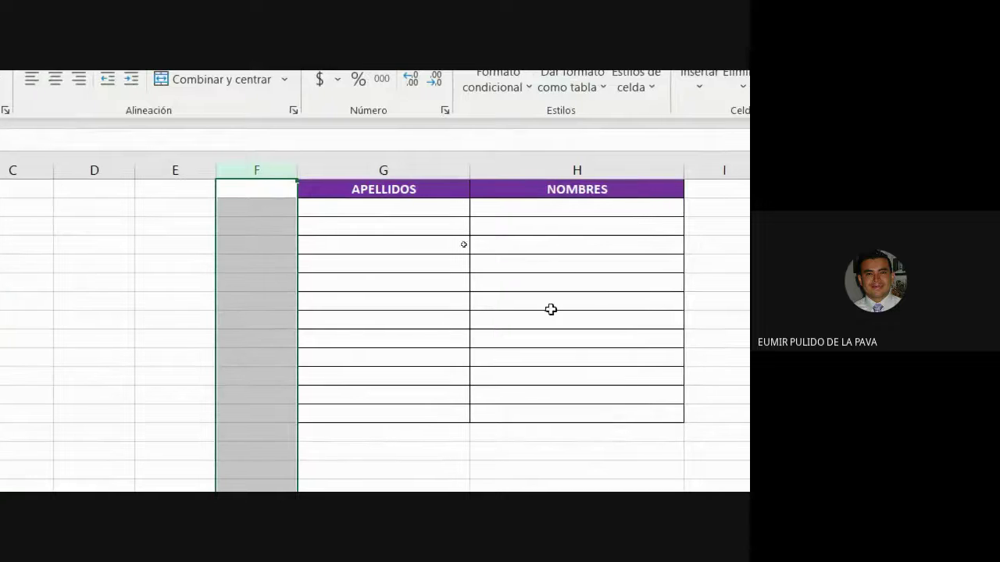
right_click(385, 171)
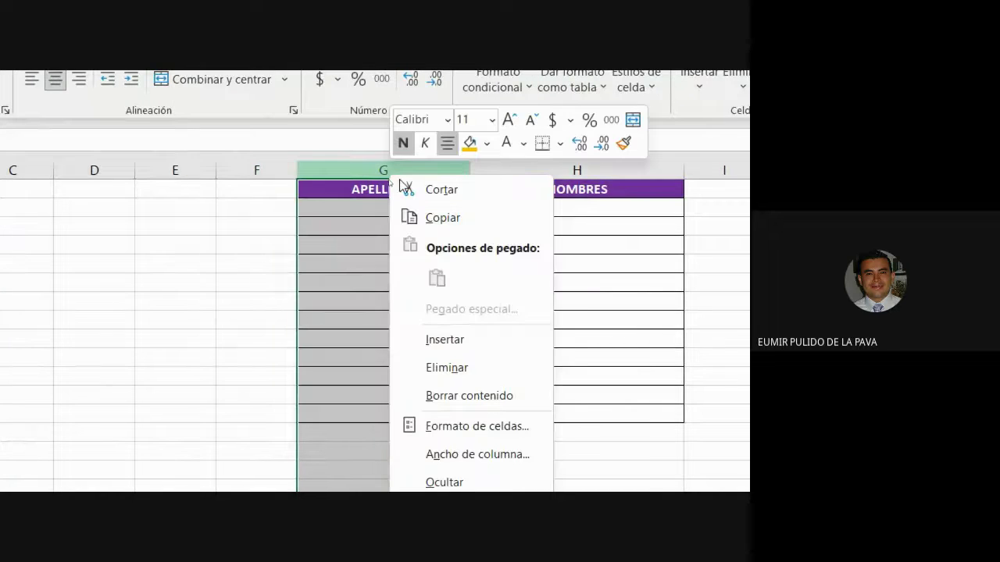
click(433, 338)
click(268, 317)
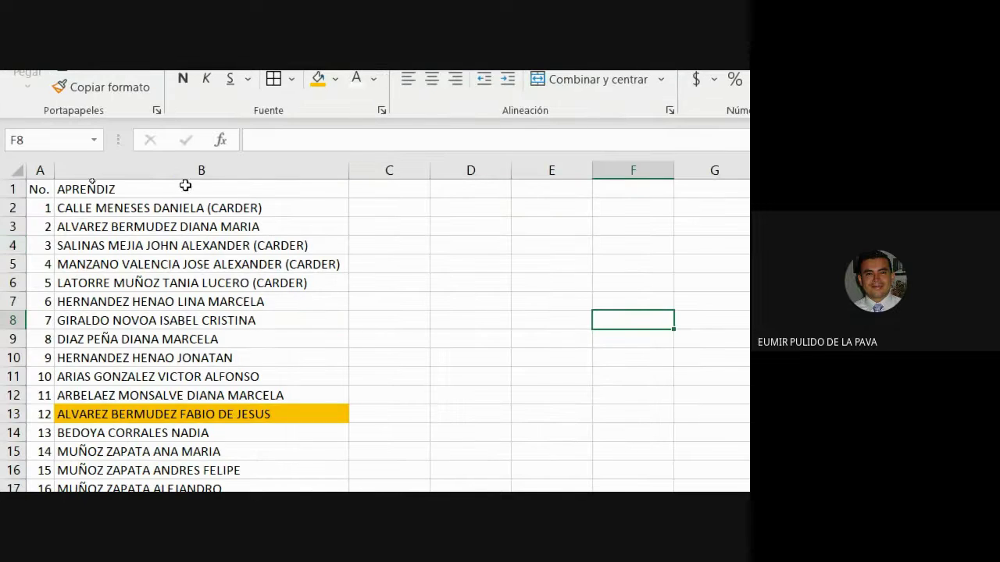
click(175, 168)
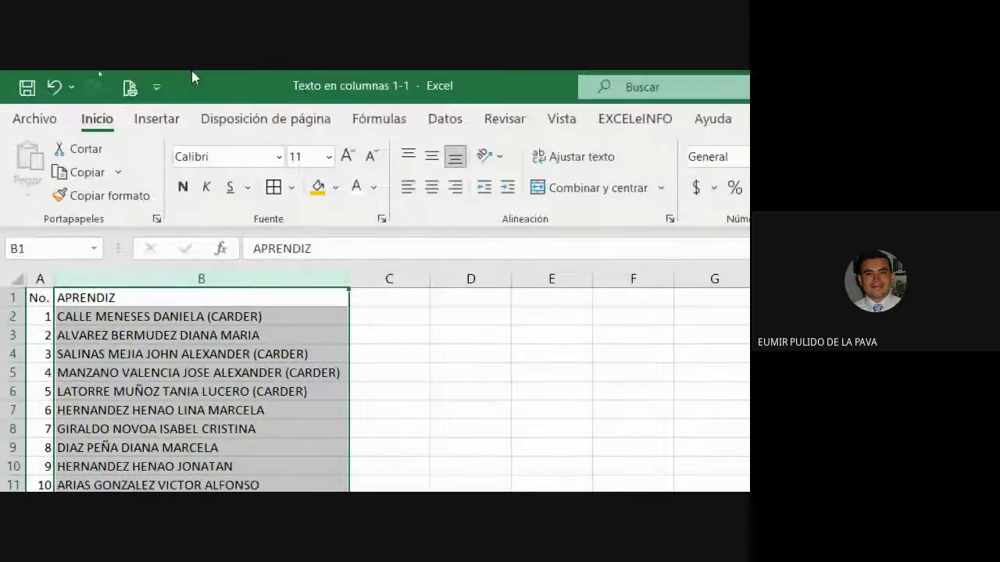
Step: Split the APRENDIZ names in column B at spaces instead of $ with Text to Columns
click(438, 121)
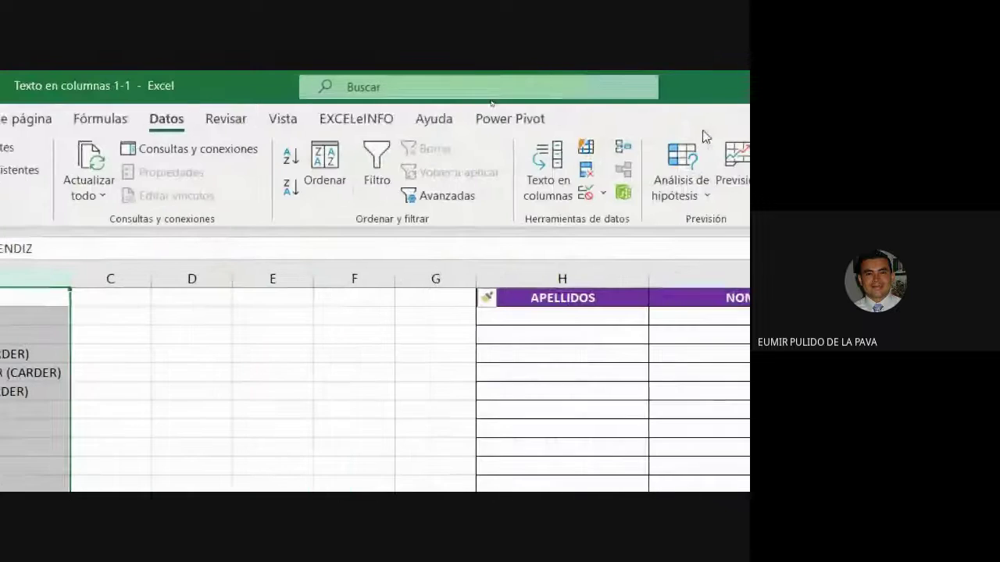
click(539, 191)
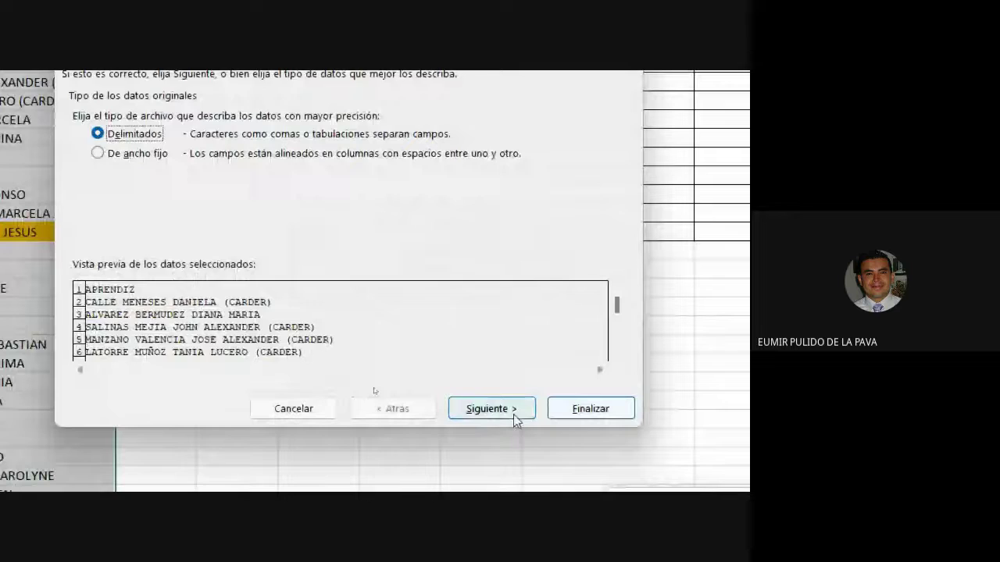
click(514, 416)
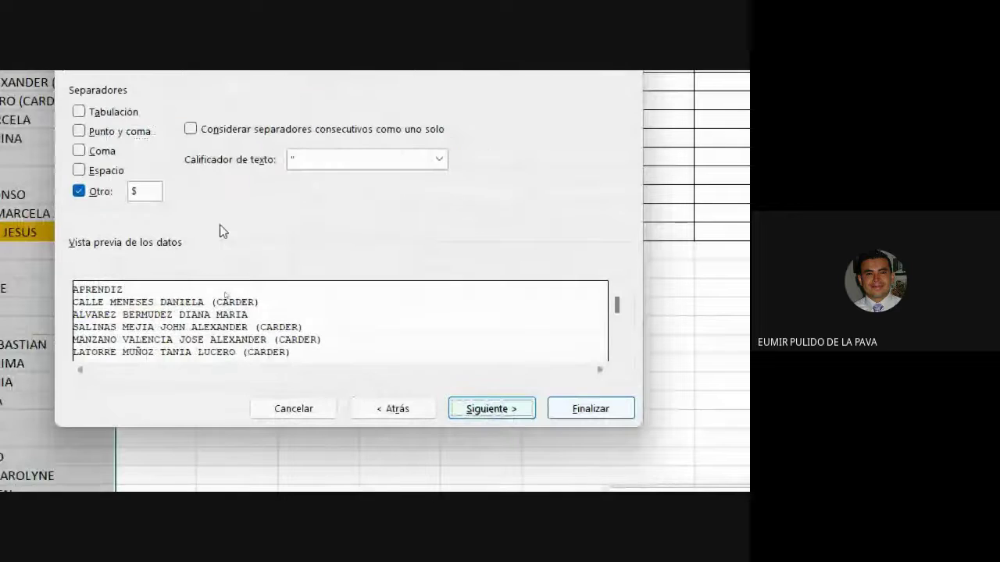
click(93, 193)
click(89, 174)
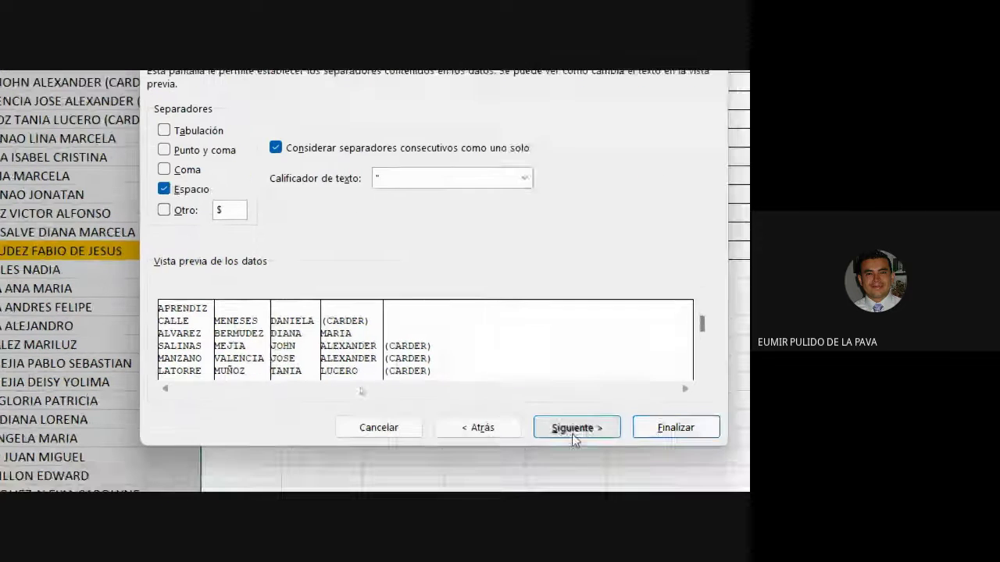
click(578, 454)
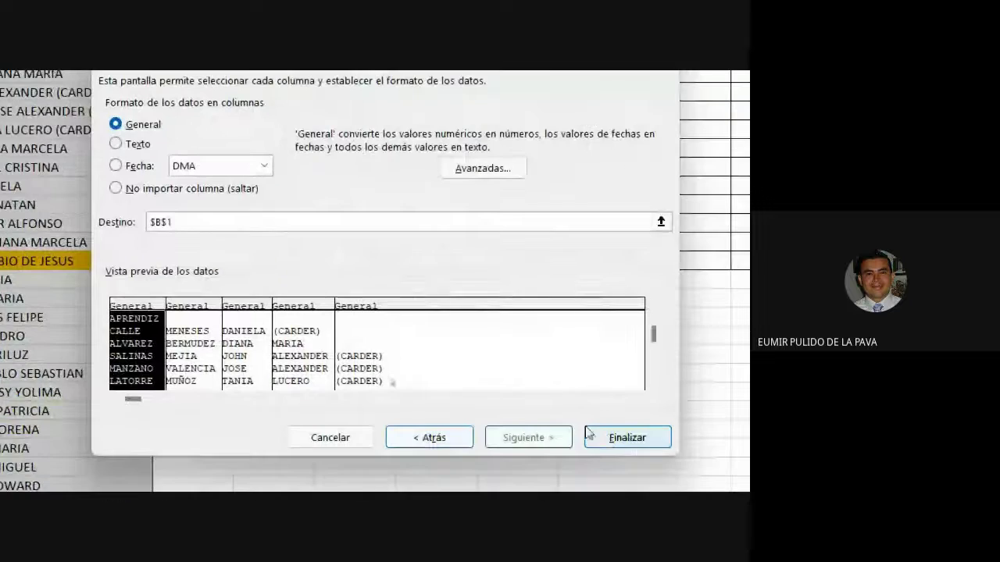
click(607, 439)
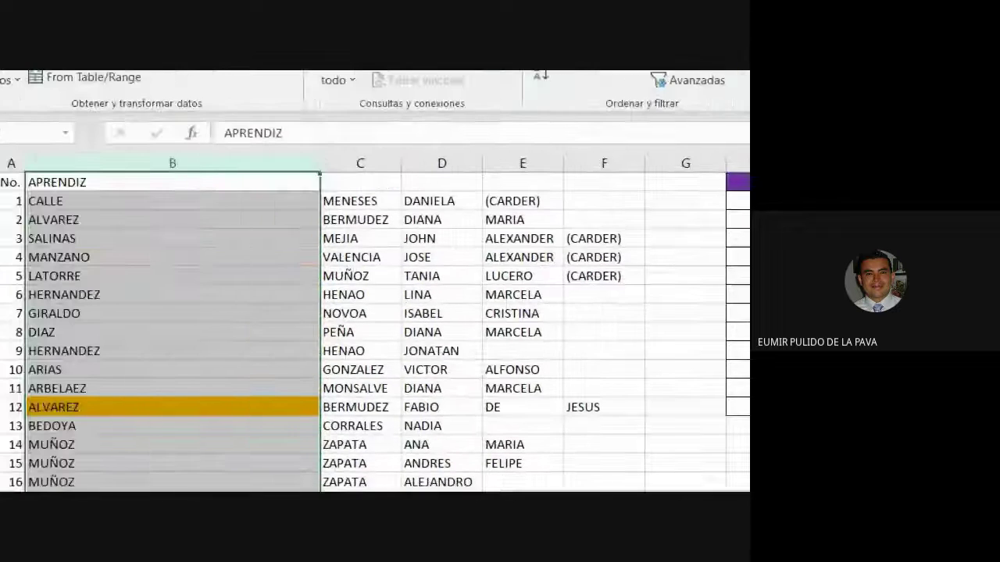
Step: Autofit column B and select the surname columns B and C
double_click(349, 162)
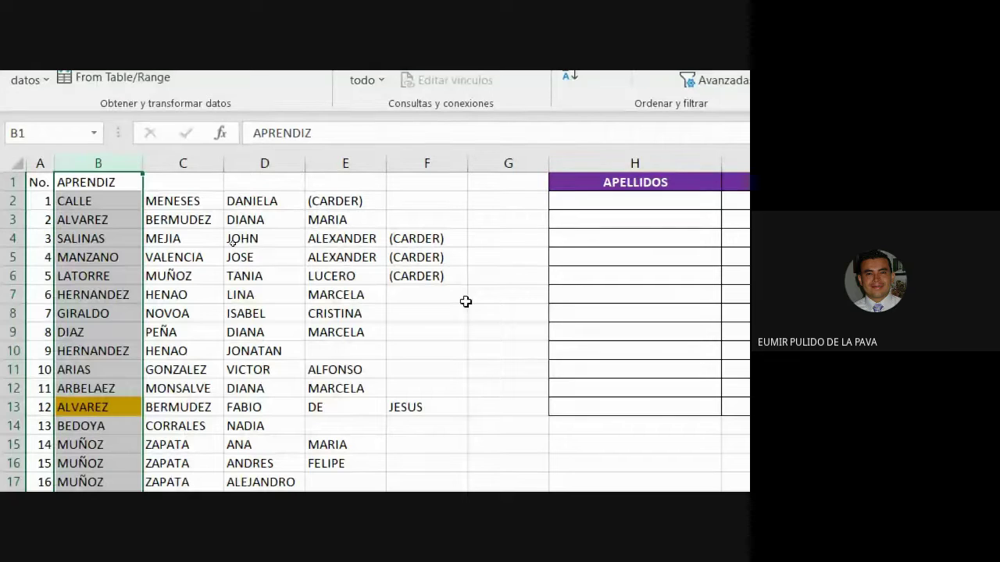
click(286, 299)
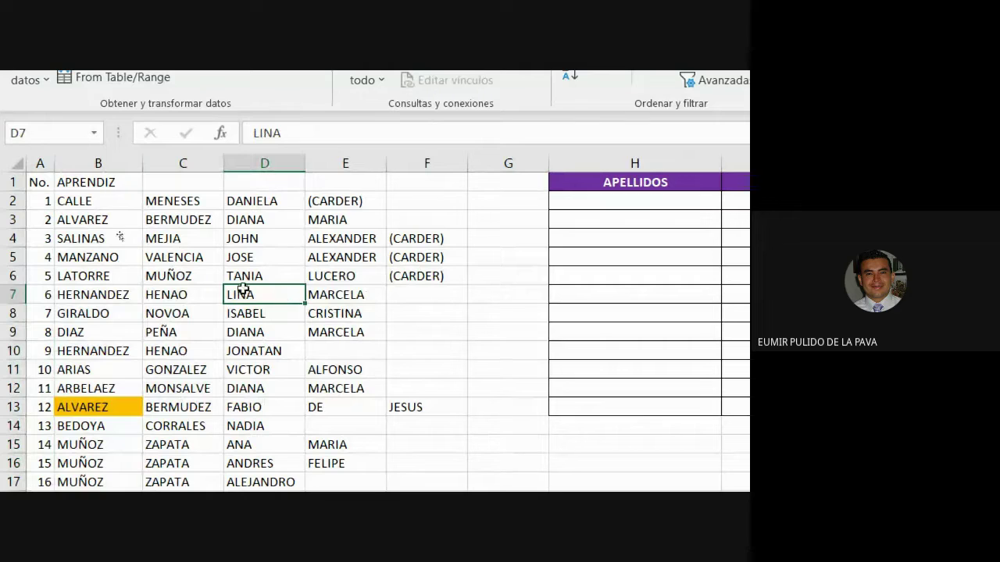
click(119, 162)
click(203, 166)
click(264, 163)
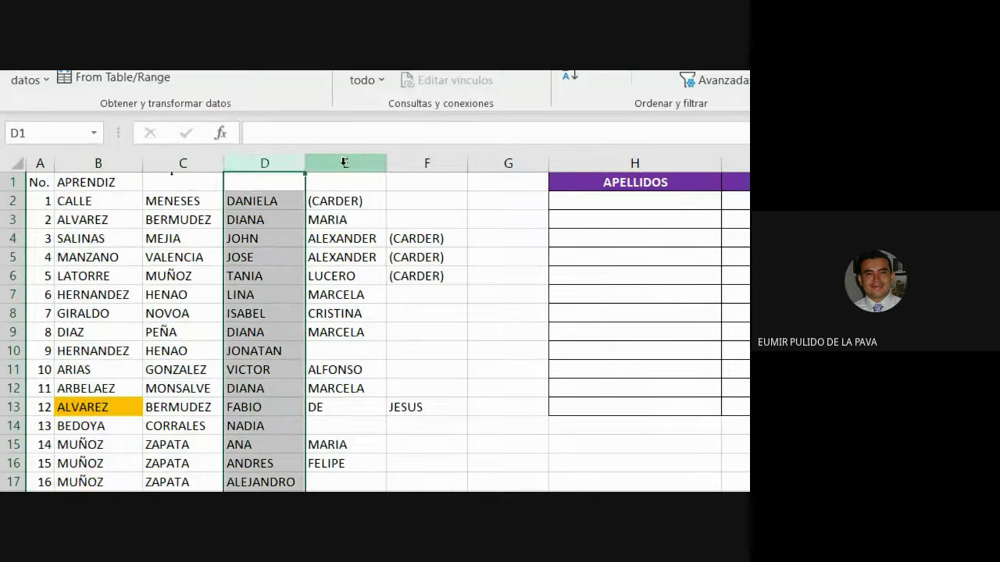
click(346, 163)
click(421, 164)
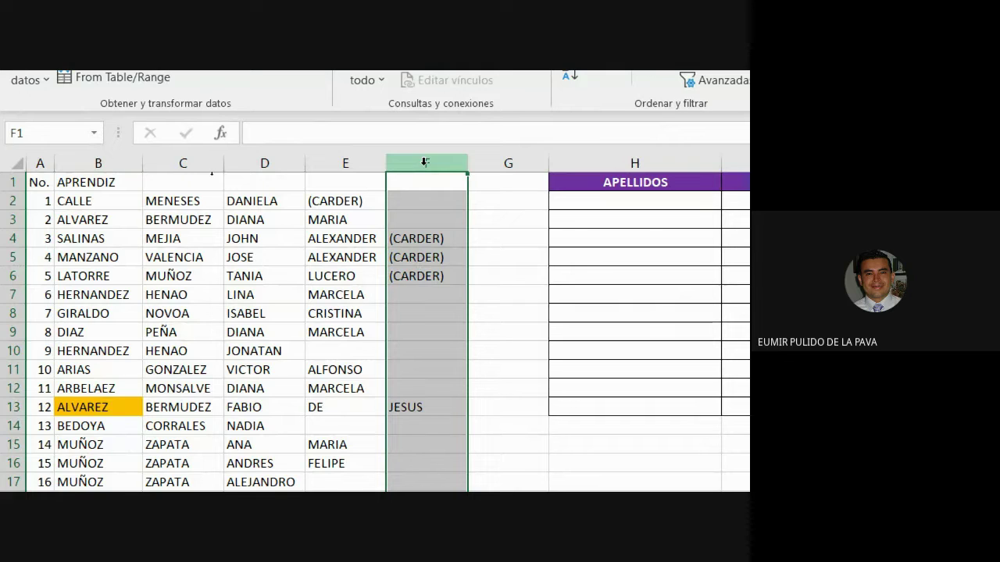
click(118, 163)
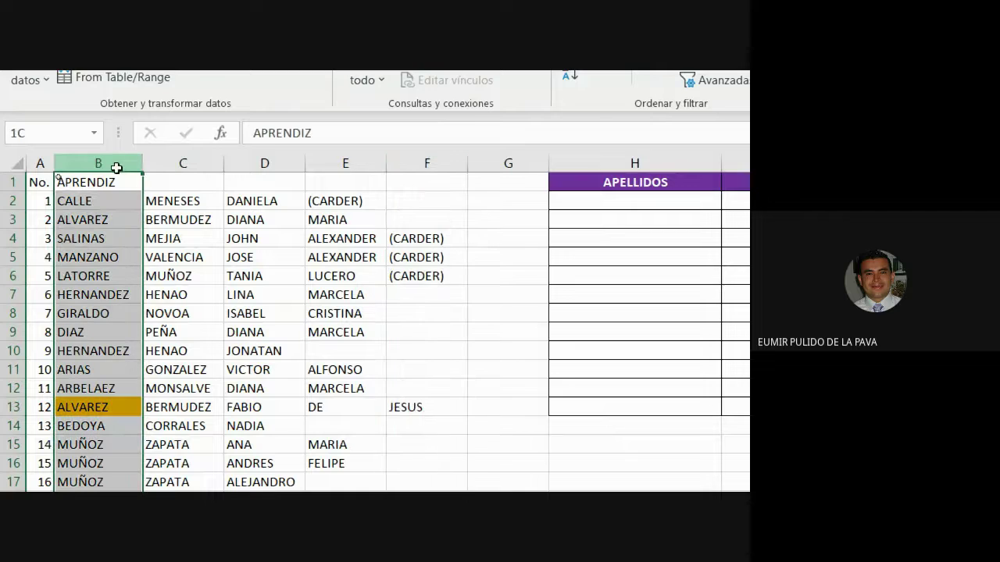
drag(117, 163, 191, 166)
Step: Fill surname columns B:C gold and given-name columns D:F blue, checking down to the last row
click(97, 104)
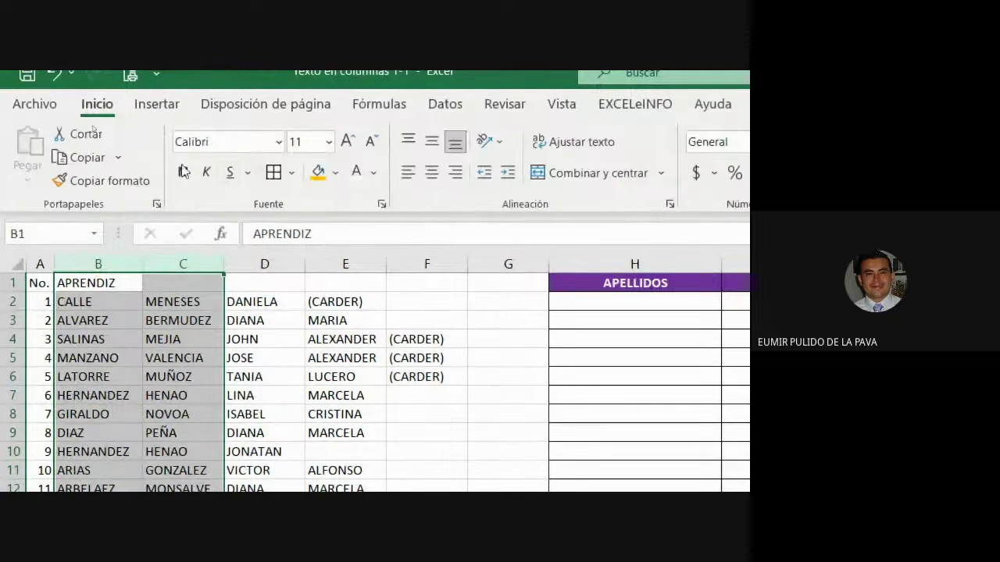
click(318, 175)
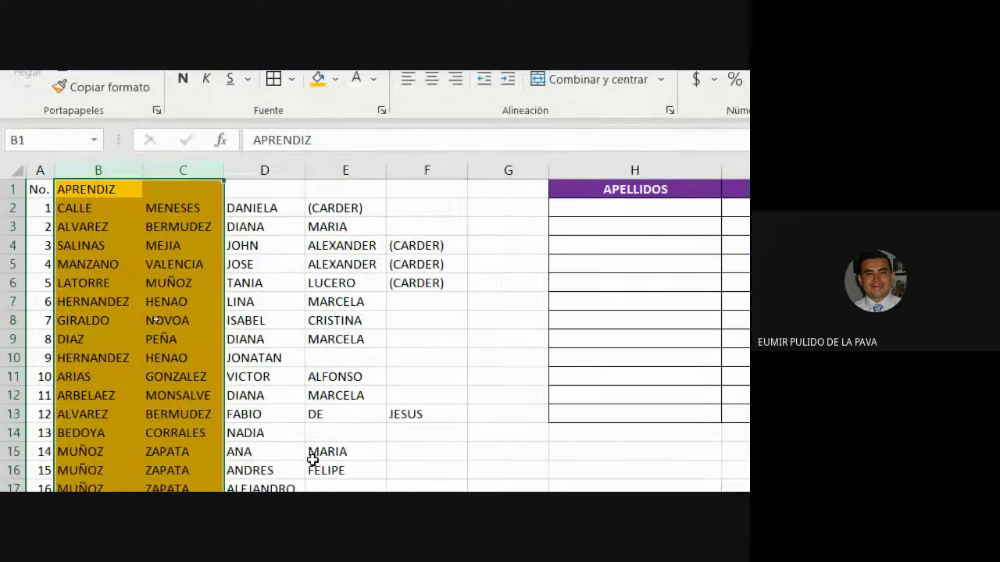
drag(263, 170, 409, 171)
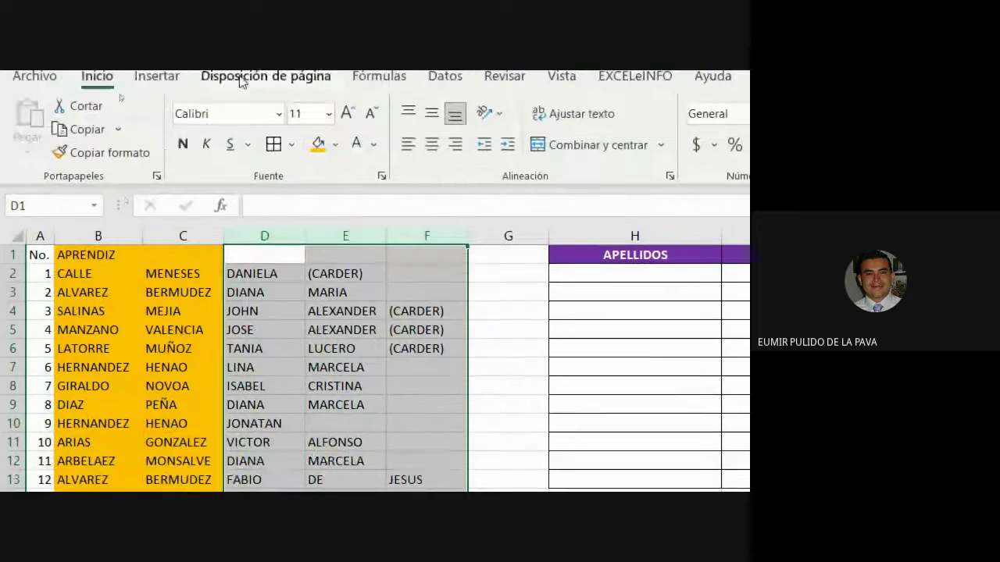
click(336, 144)
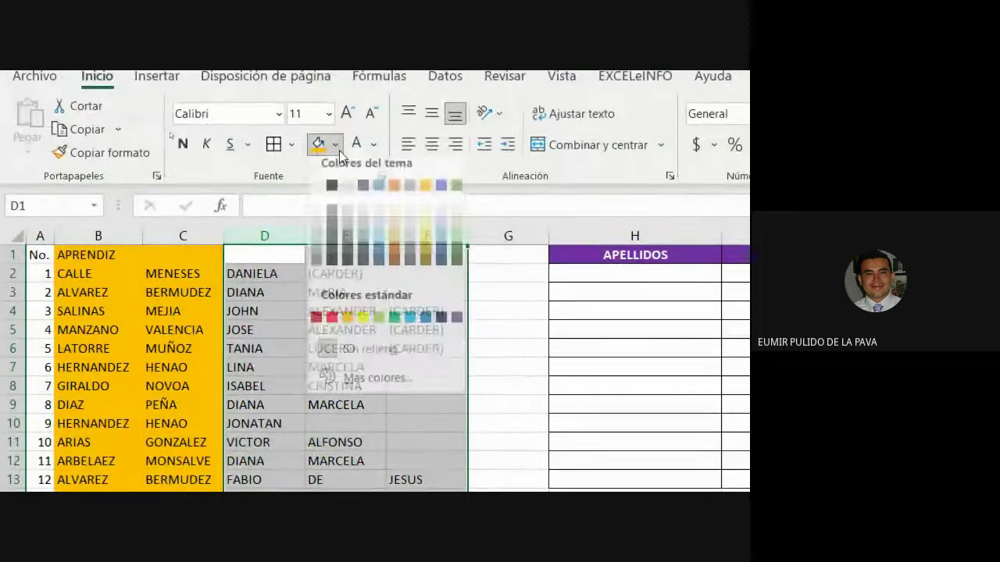
click(386, 328)
click(316, 365)
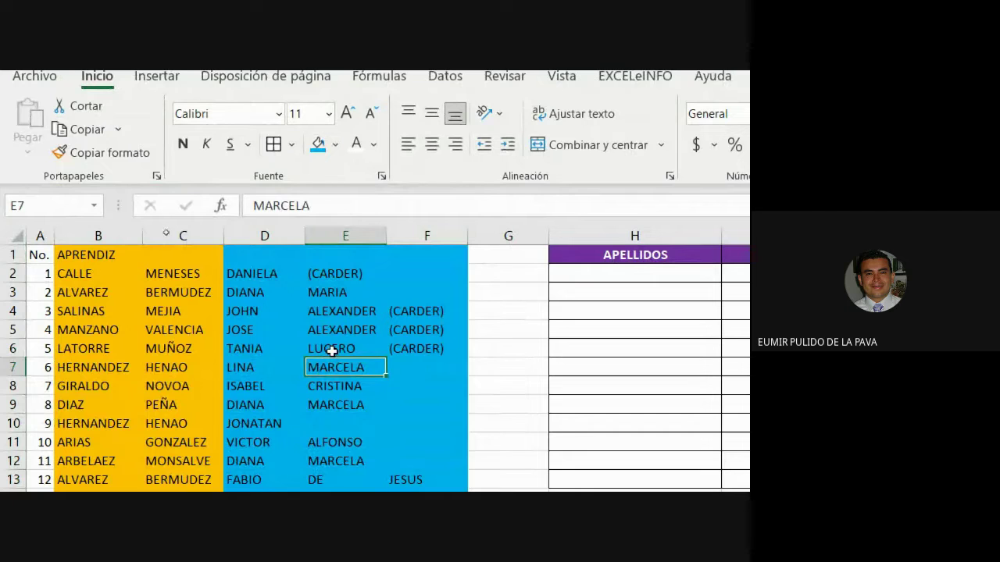
scroll(257, 379, down, 9)
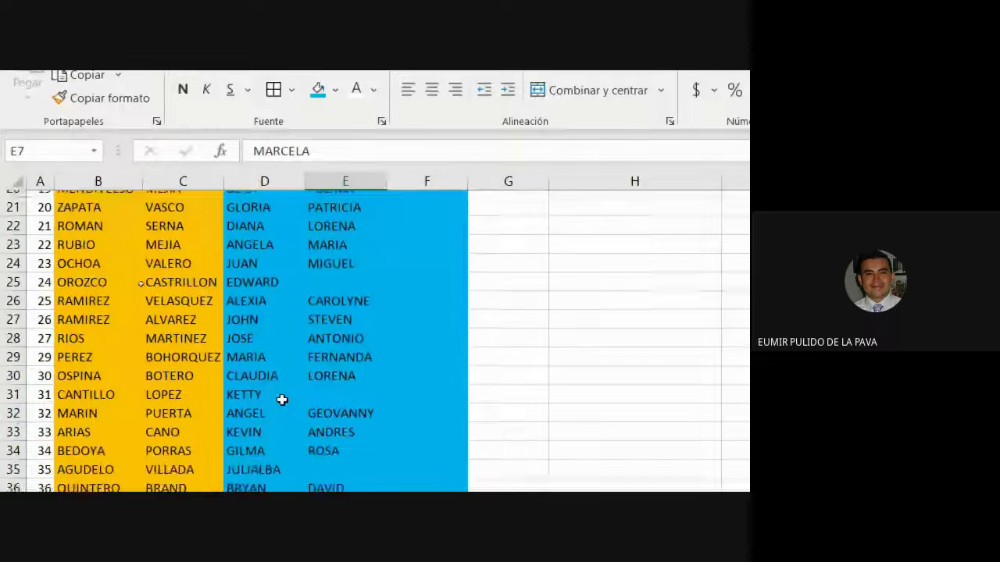
scroll(279, 436, down, 15)
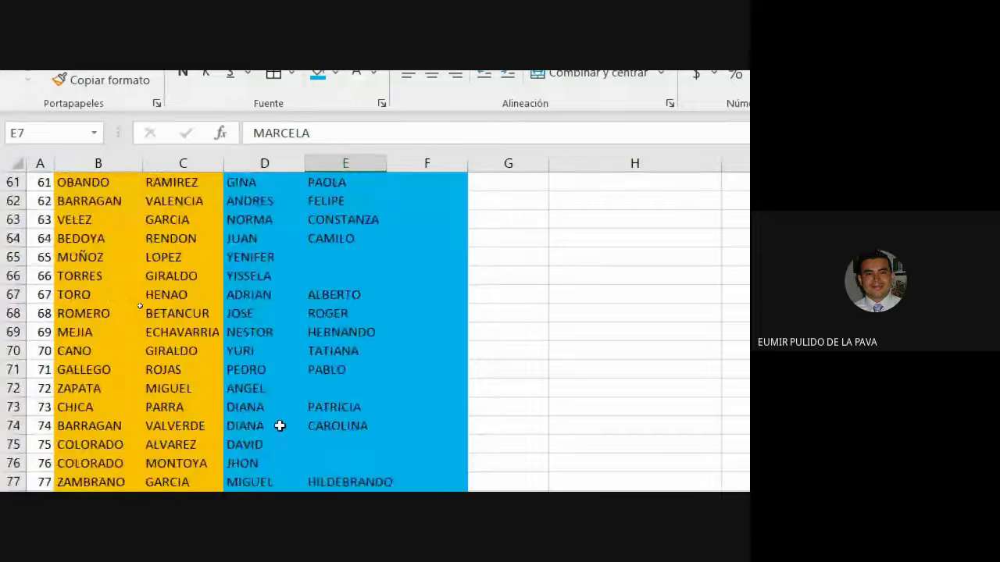
scroll(281, 425, down, 14)
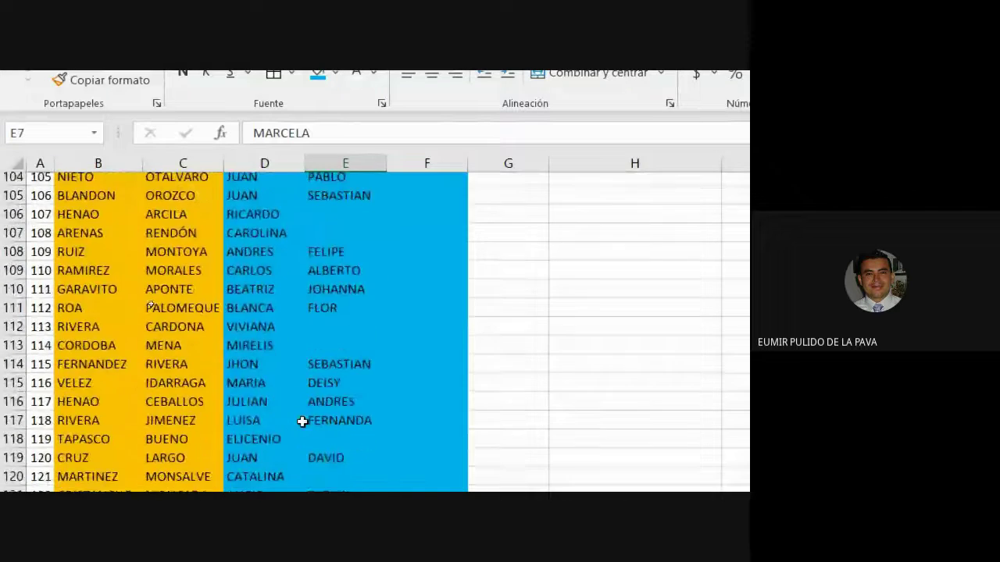
scroll(303, 422, down, 4)
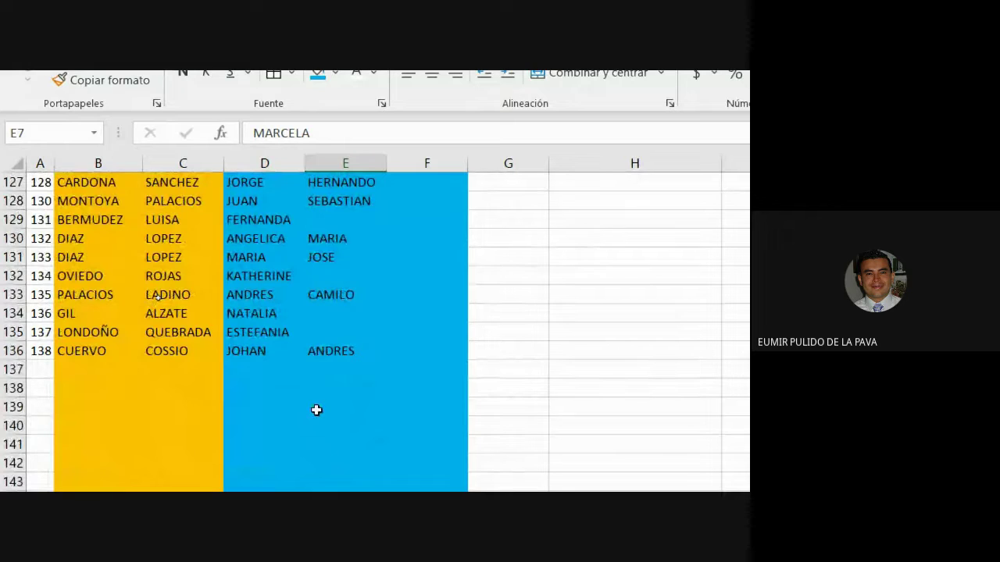
scroll(316, 410, up, 3)
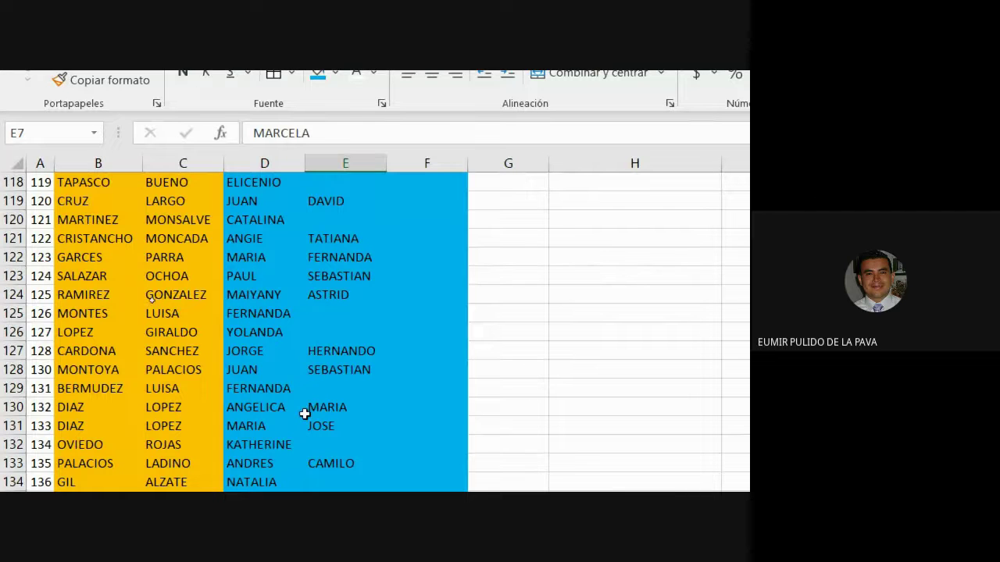
scroll(317, 410, up, 20)
scroll(273, 431, up, 19)
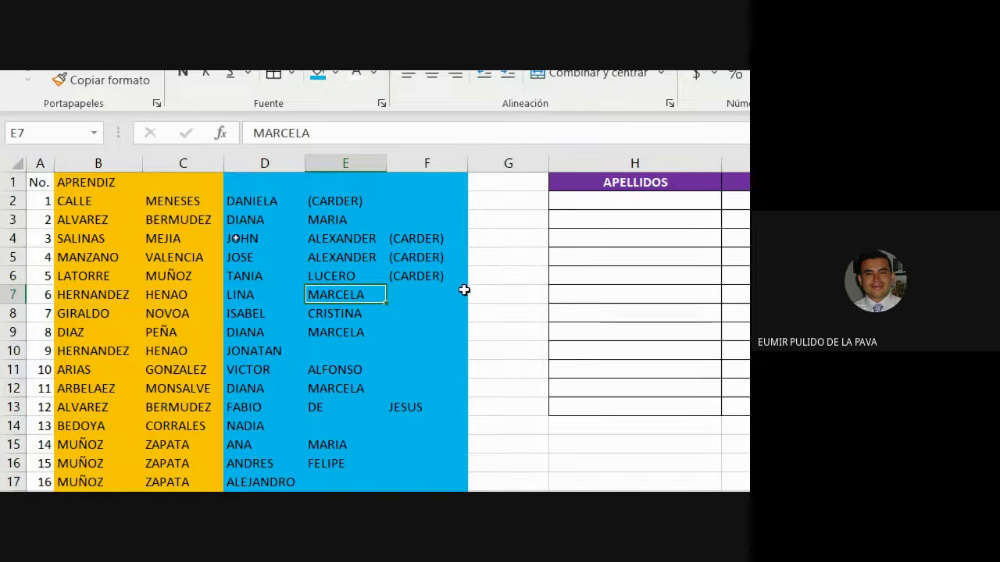
Step: Select the row-2 surname and given-name cells and the VICTOR ALFONSO names to review them
click(591, 199)
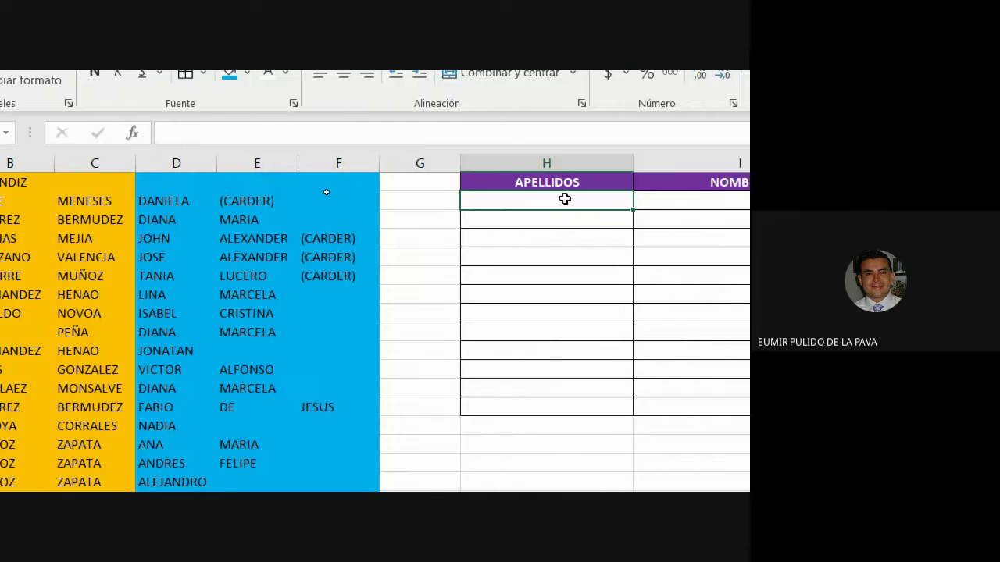
drag(80, 202, 192, 207)
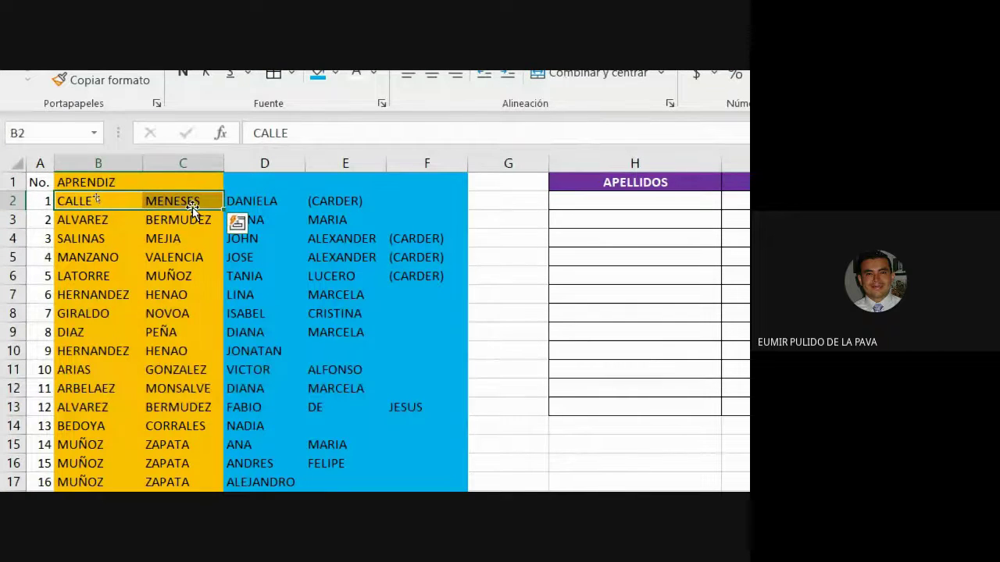
click(567, 205)
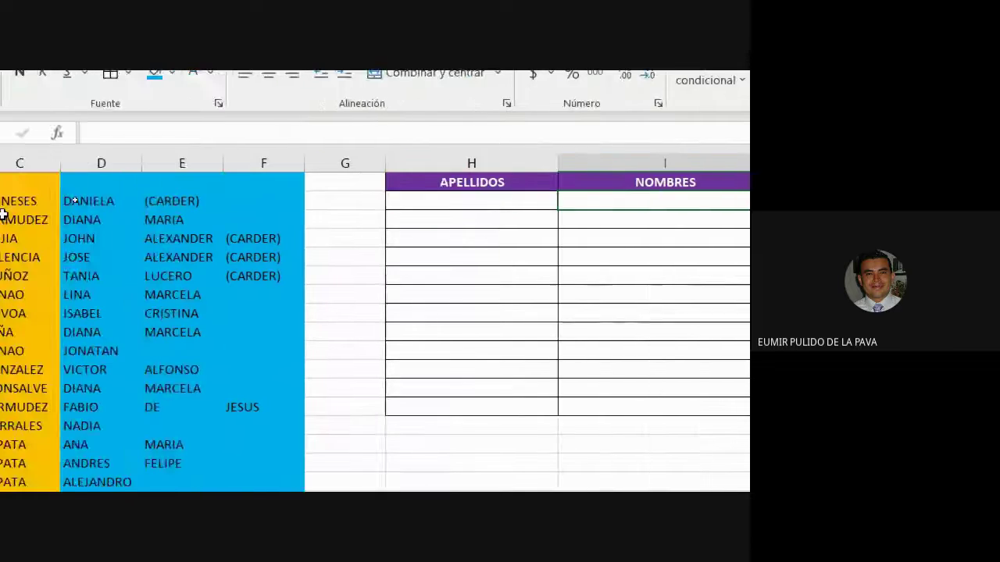
drag(86, 201, 161, 200)
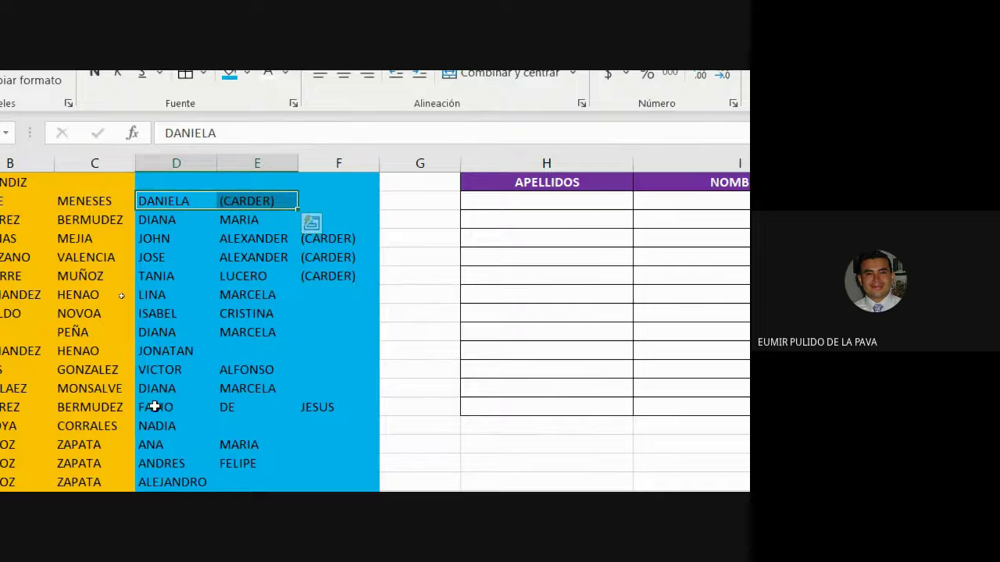
drag(149, 364, 353, 373)
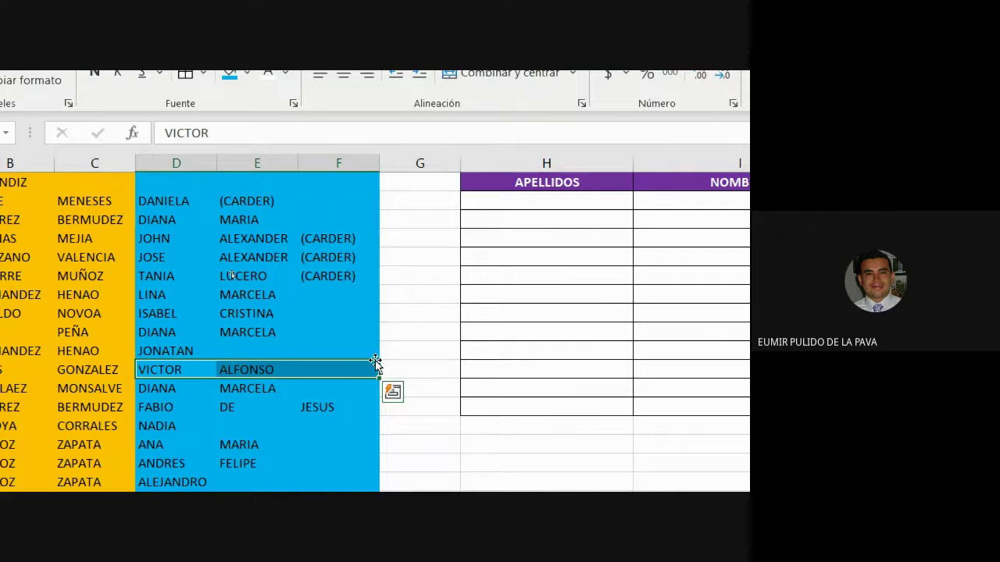
scroll(627, 368, right, 3)
scroll(706, 315, left, 2)
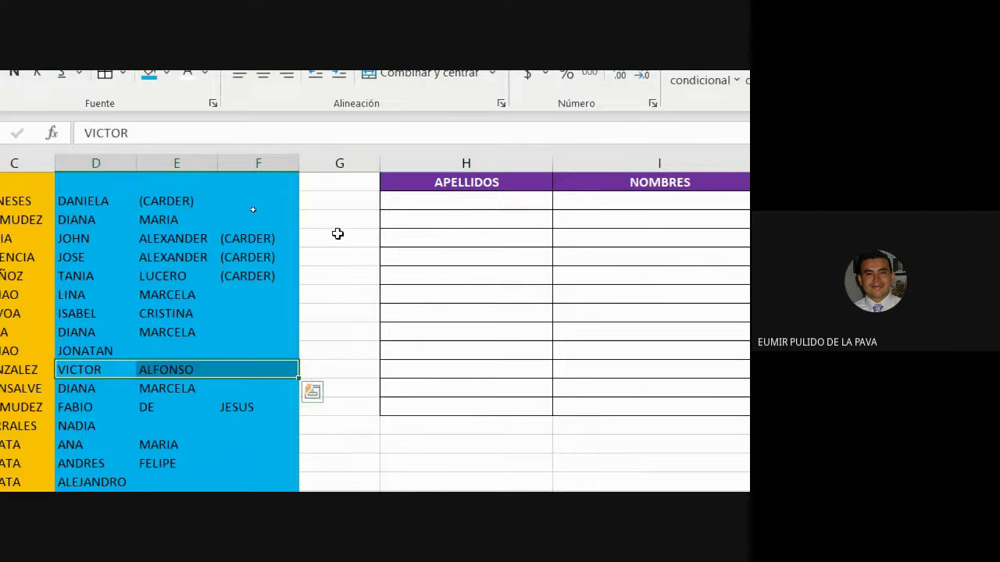
Step: Delete the four (CARDER) entries in the DANIELA, JOHN, JOSE and TANIA rows
click(188, 203)
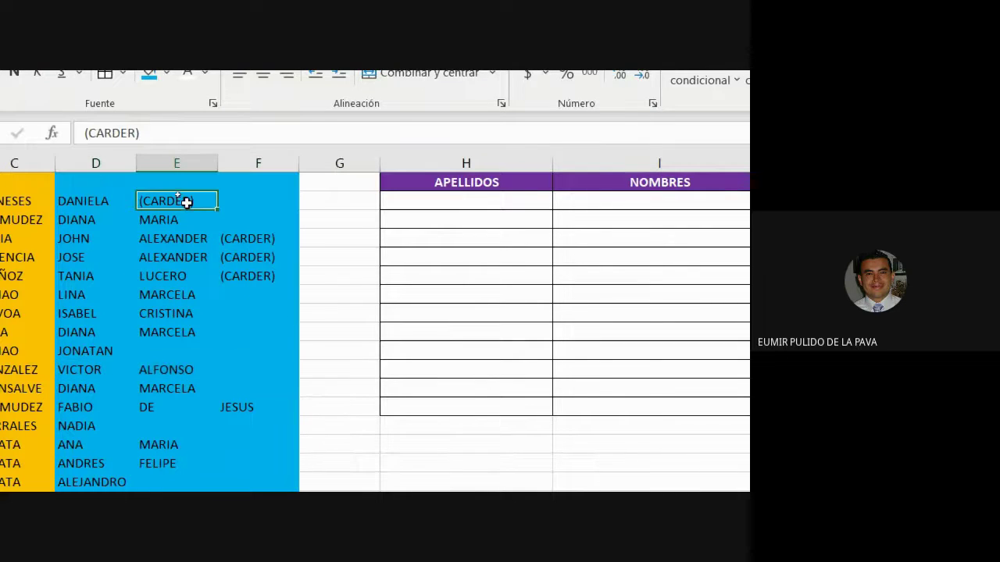
key(Delete)
click(239, 236)
key(Delete)
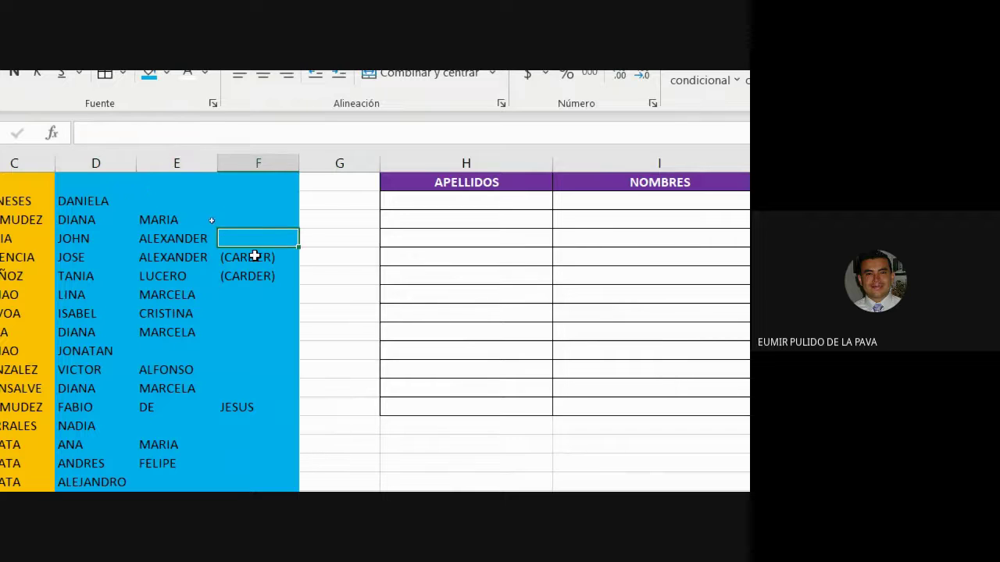
click(253, 257)
key(Delete)
click(258, 273)
key(Delete)
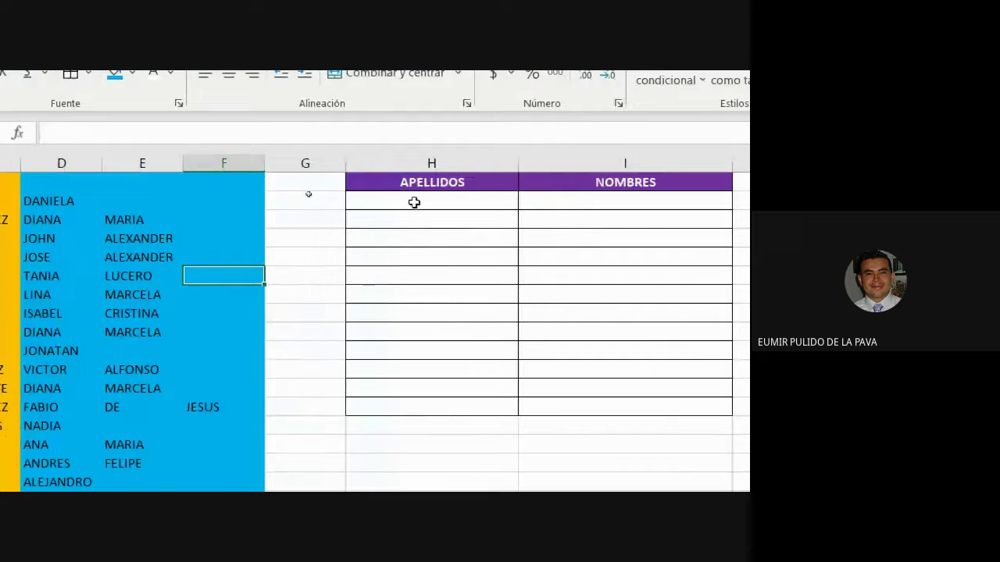
click(617, 202)
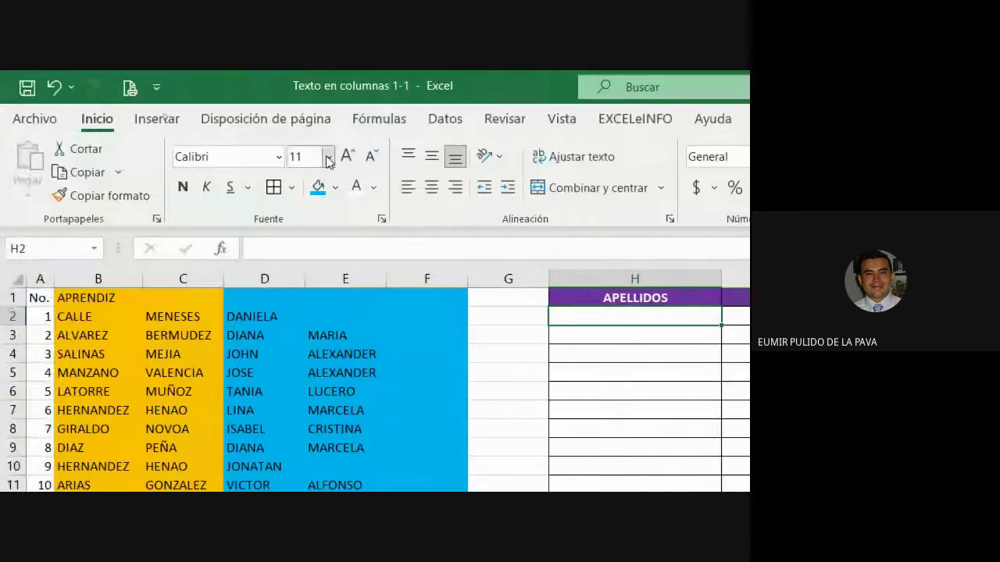
Step: Enlarge H2's font to size 18 and widen column H
click(346, 159)
click(346, 158)
click(346, 158)
click(346, 159)
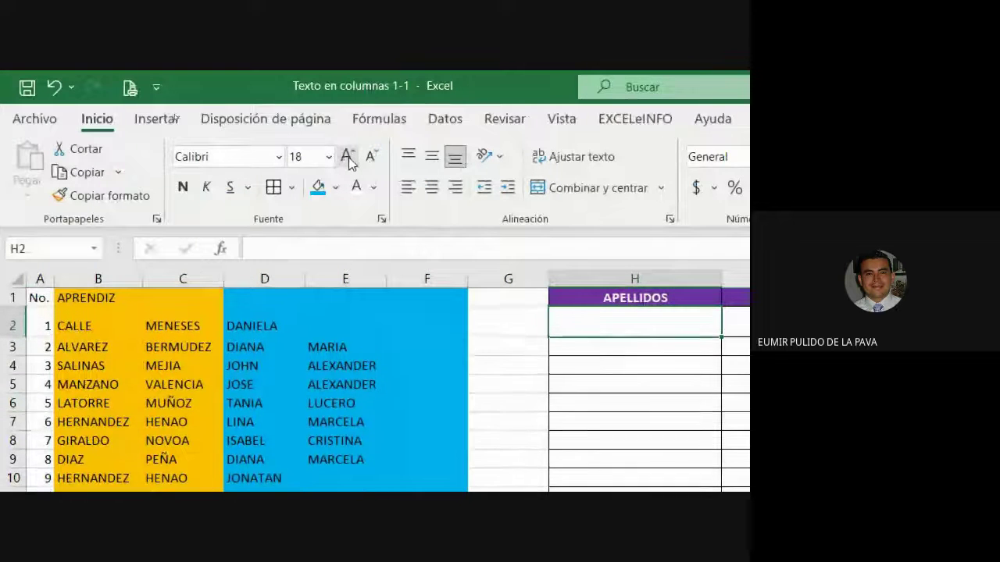
drag(578, 200, 687, 199)
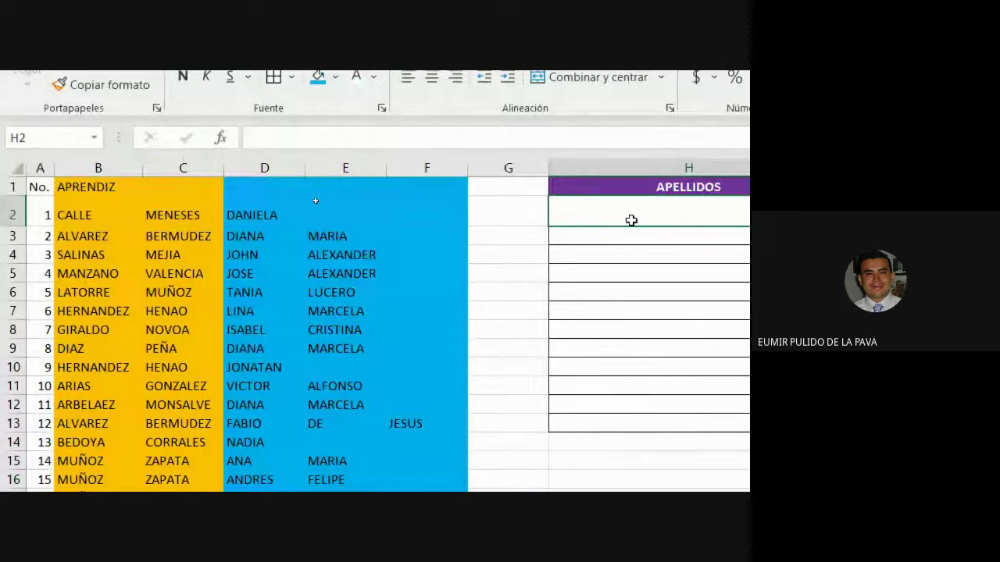
Step: Enter =CONCATENAR(B2;C2) in H2 and fill it down column H to join the surnames
text(=CON)
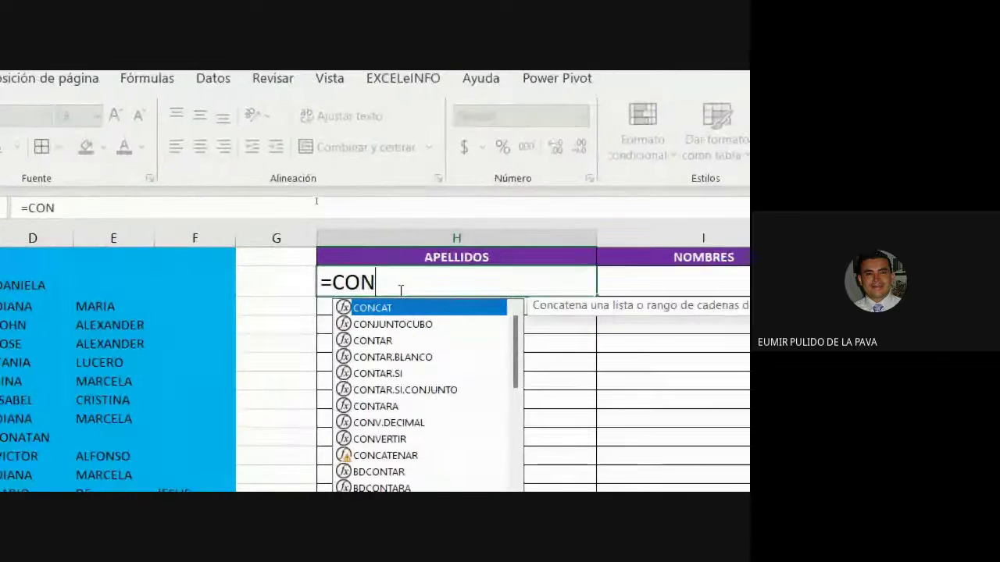
key(Down)
text(CA)
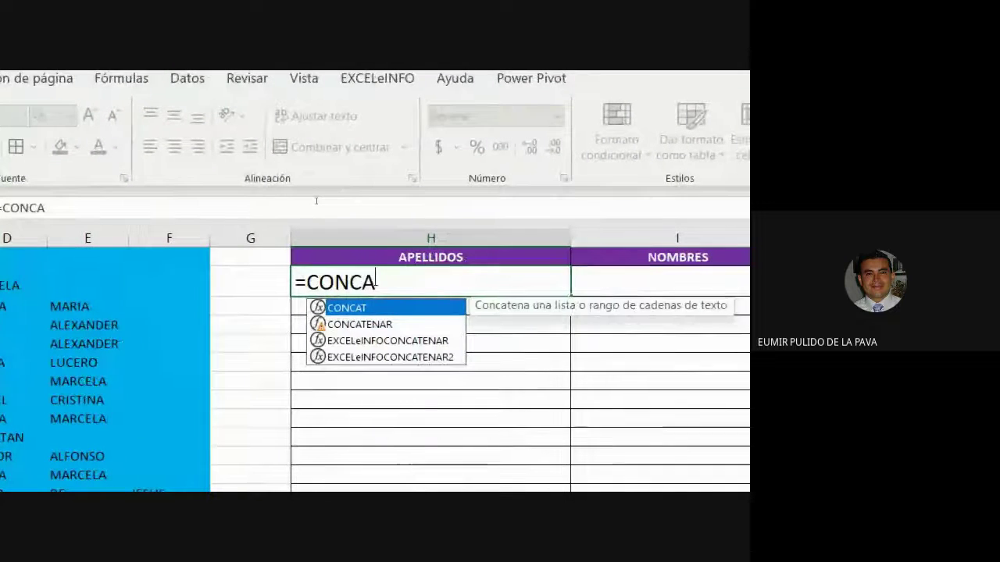
key(Down)
key(Tab)
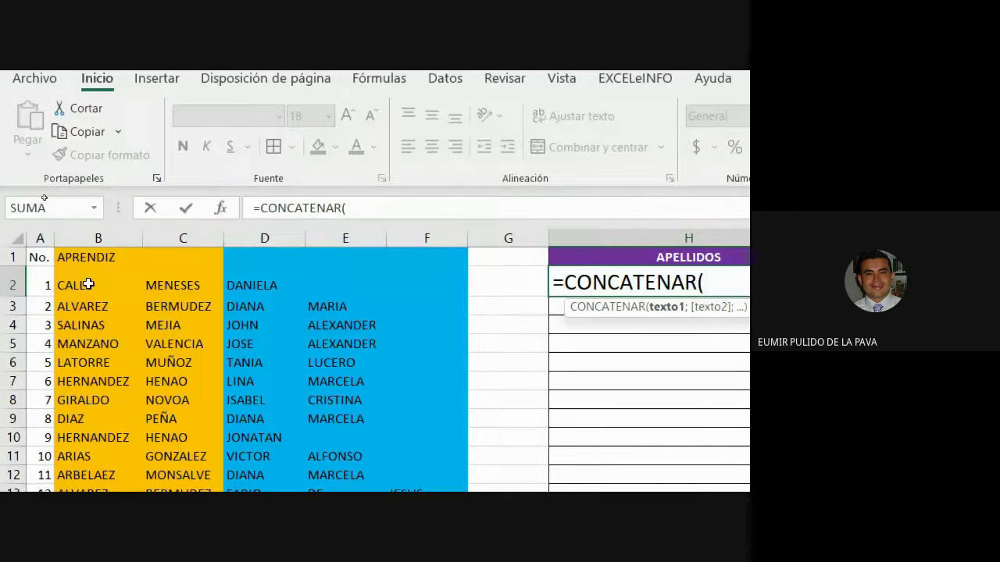
click(87, 286)
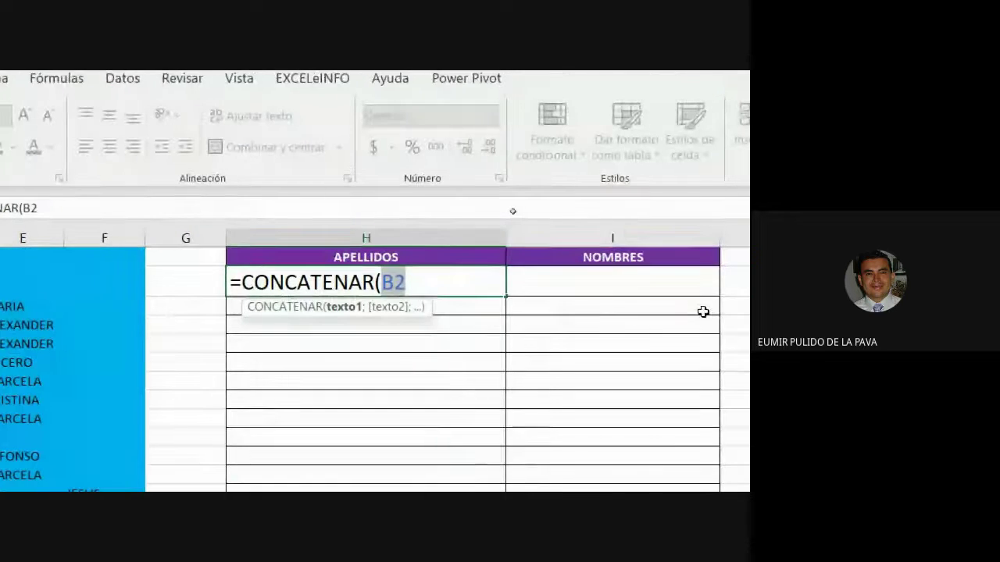
text(;)
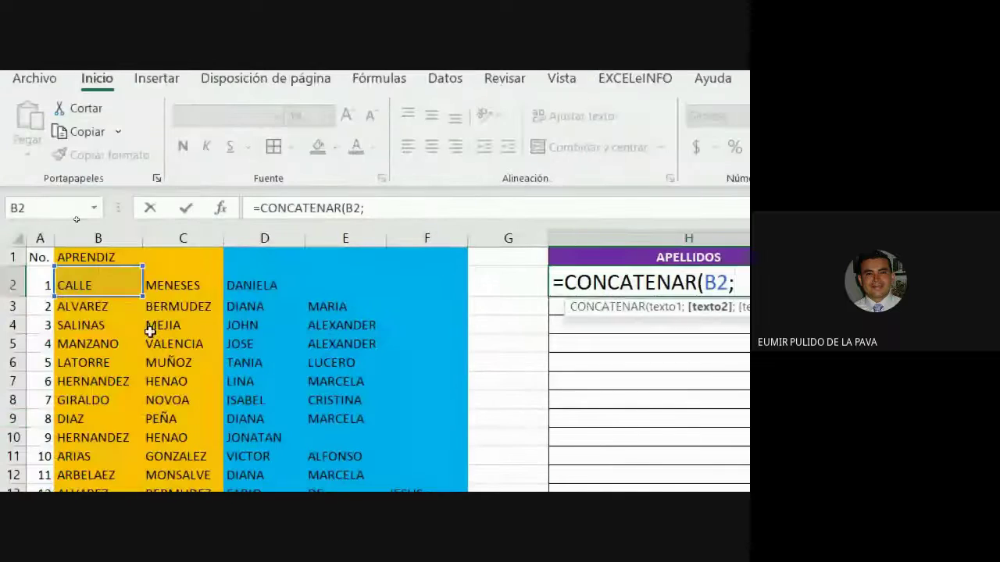
click(180, 285)
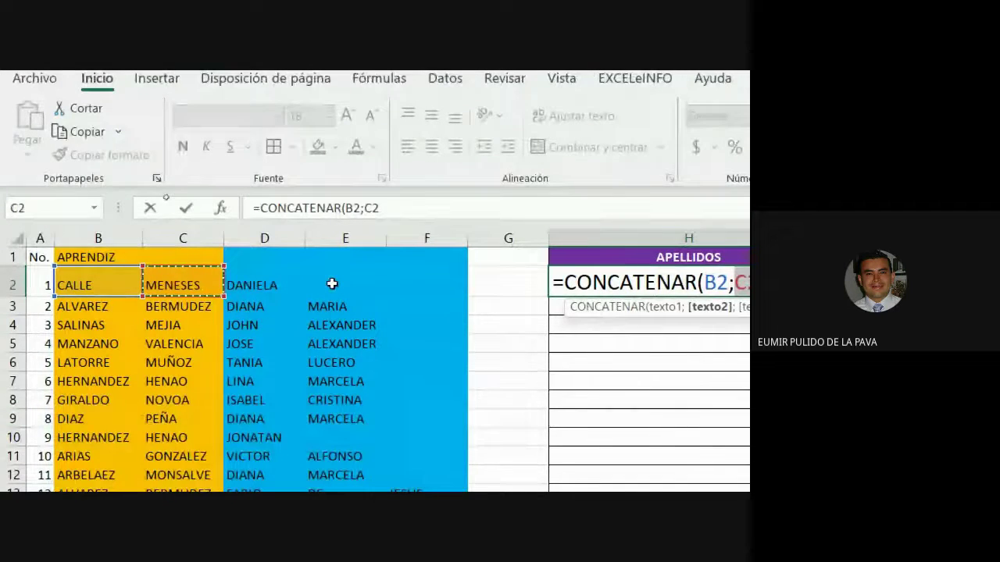
text())
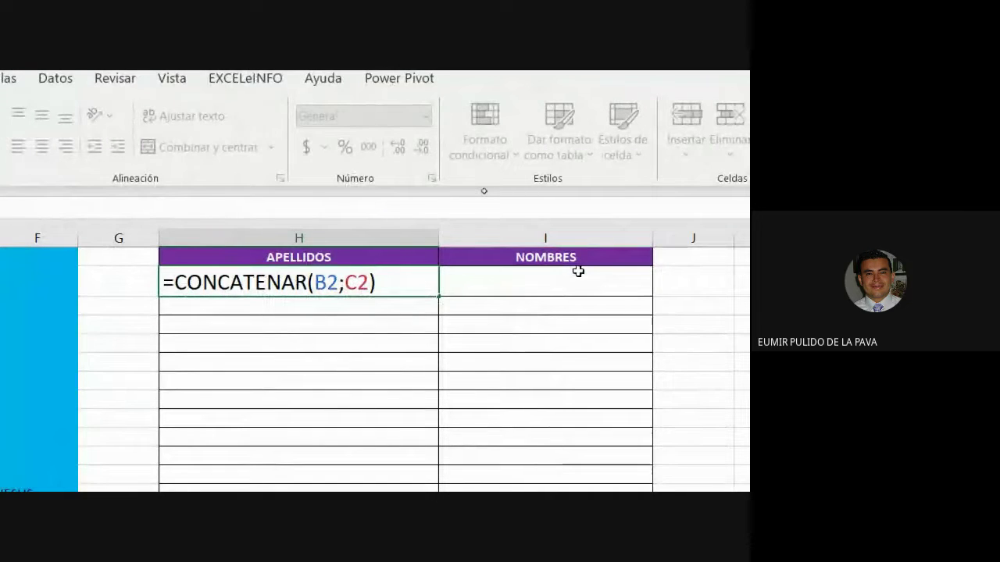
key(ctrl+Return)
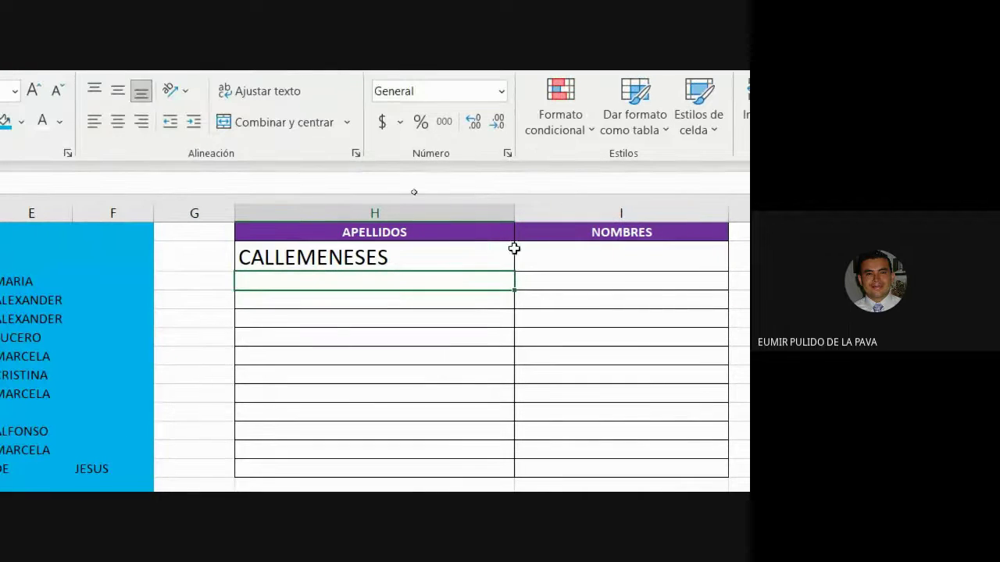
drag(507, 266, 464, 557)
drag(464, 467, 464, 466)
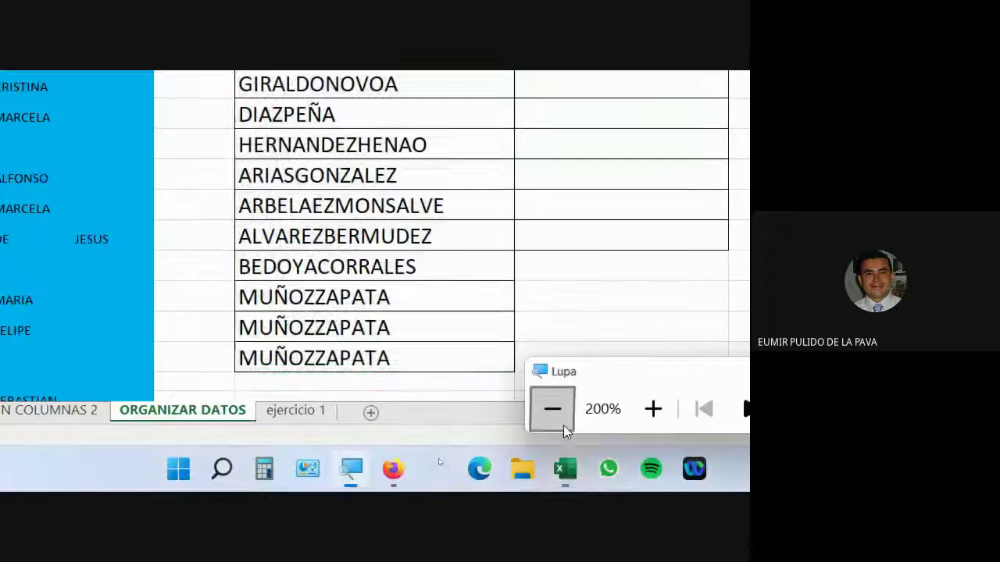
click(550, 410)
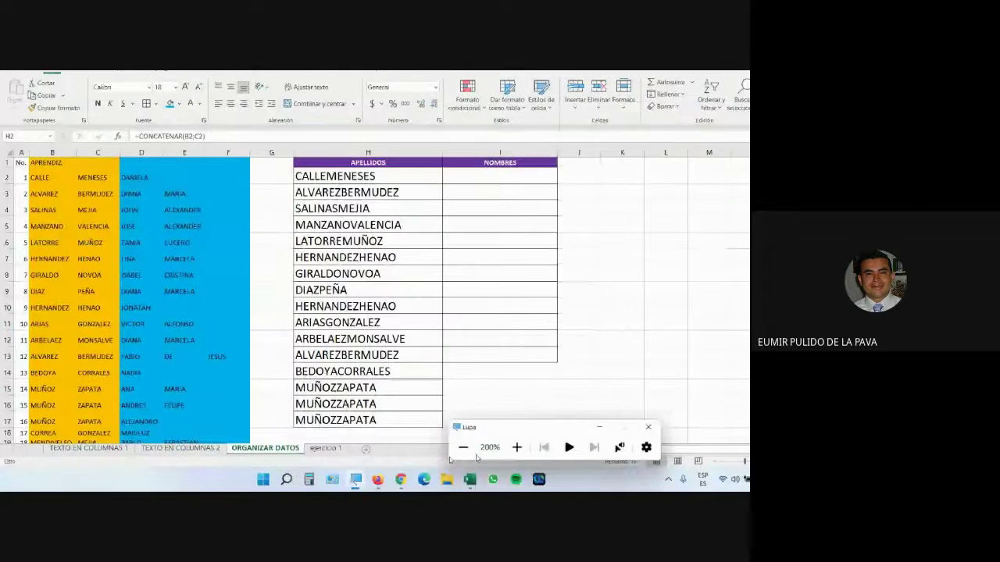
click(463, 446)
click(422, 430)
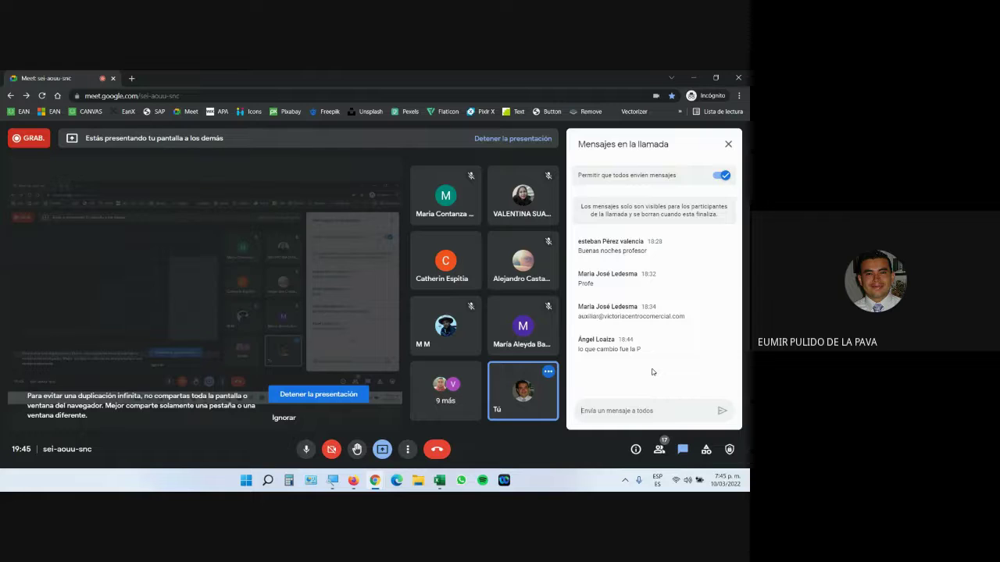
key(alt+Tab)
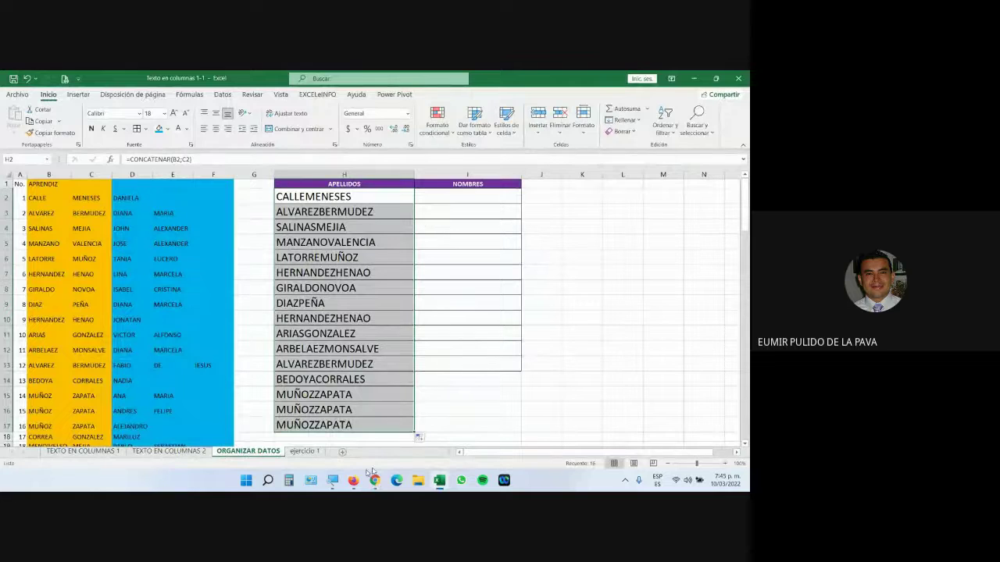
click(333, 481)
click(482, 450)
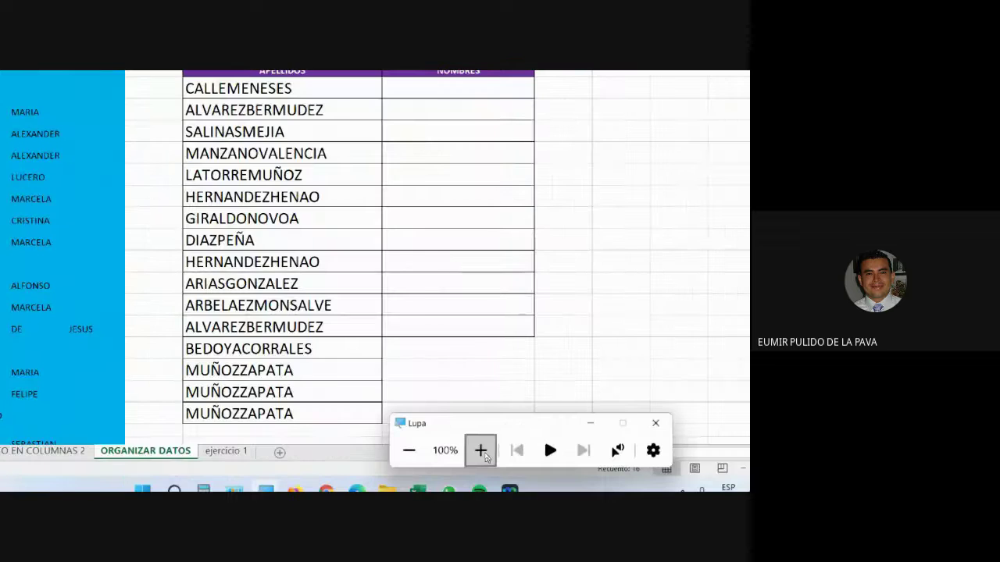
Step: Edit H2's formula to try inserting a space between the two surname arguments
click(475, 159)
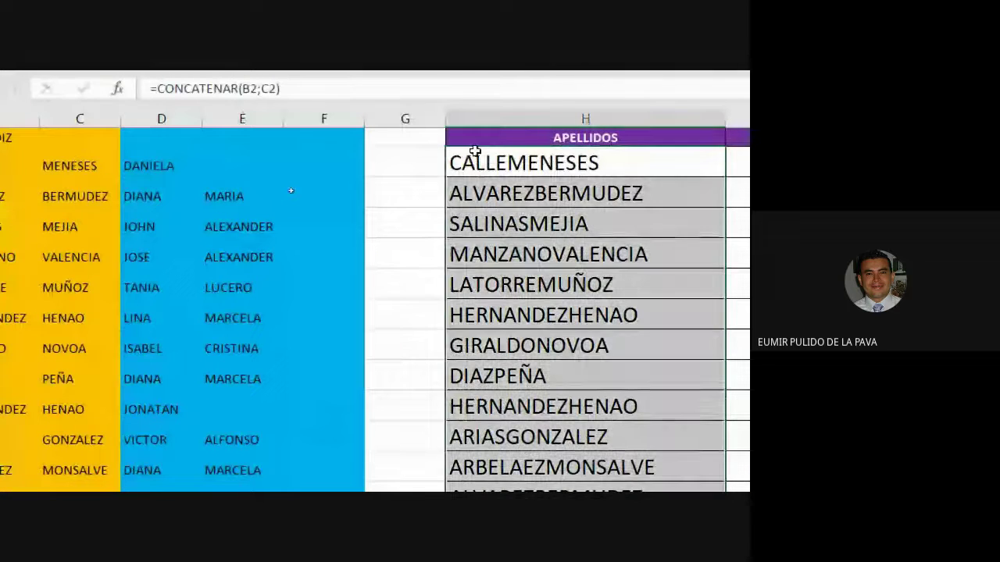
double_click(492, 156)
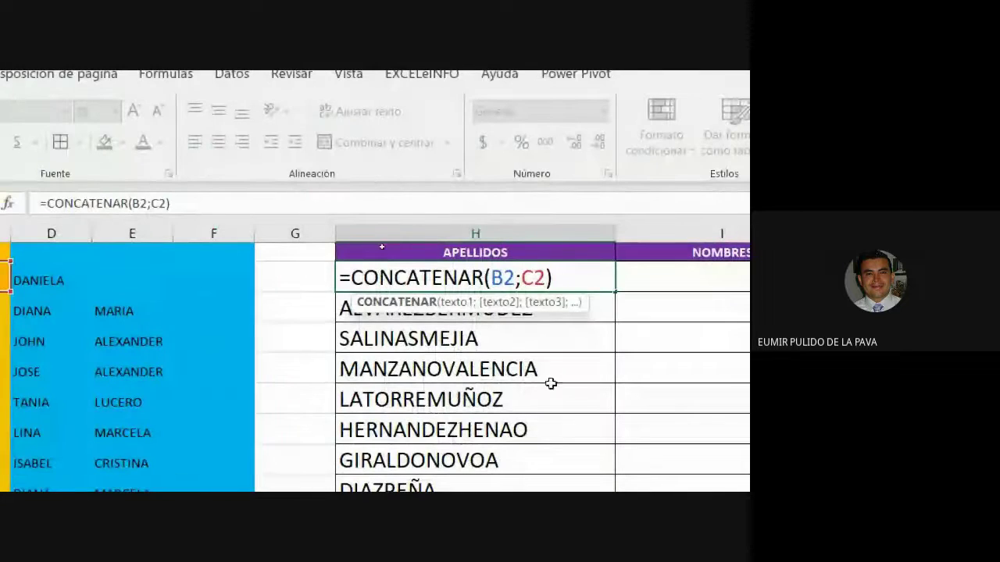
click(521, 279)
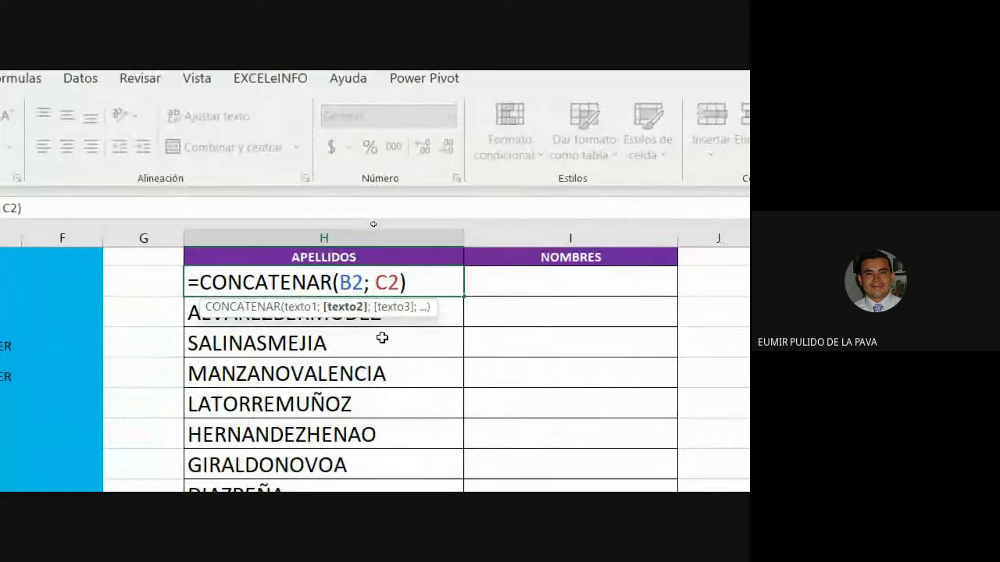
key(Return)
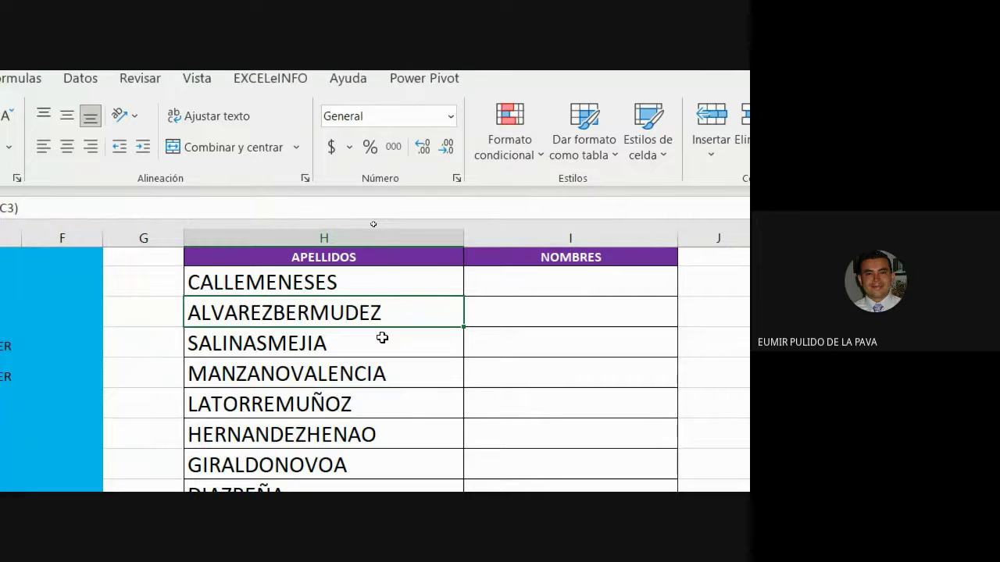
double_click(336, 281)
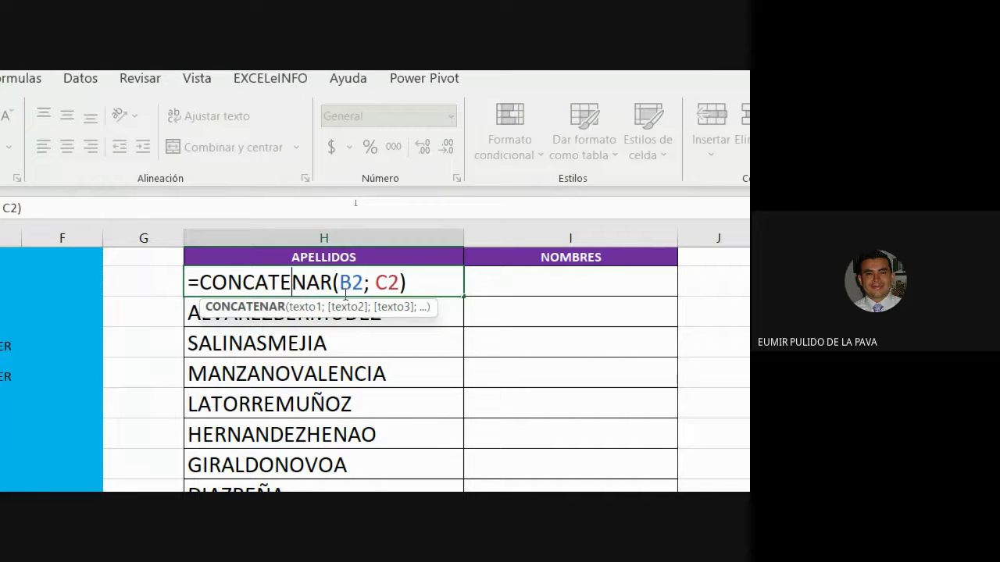
click(386, 283)
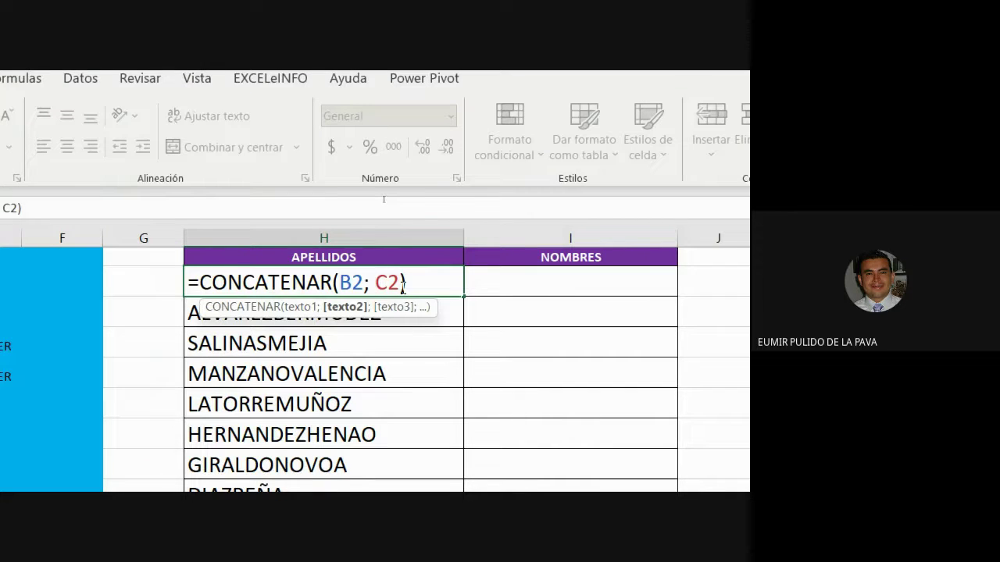
key(BackSpace)
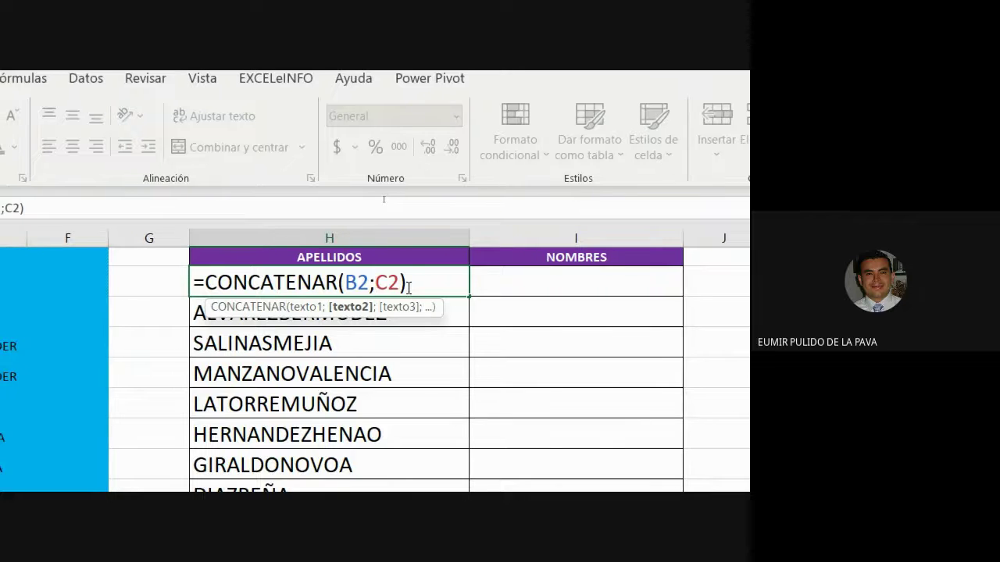
text(")
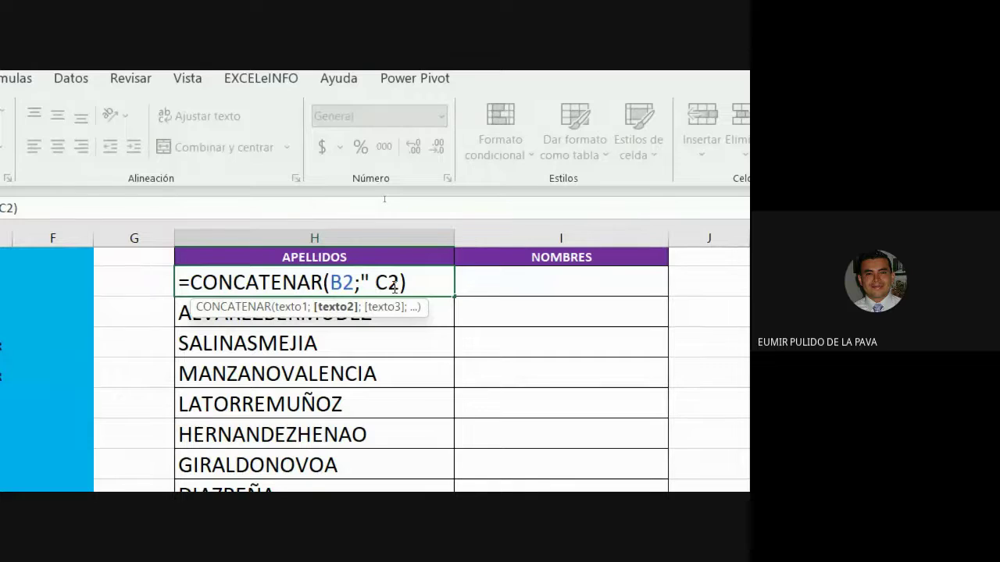
text( ";)
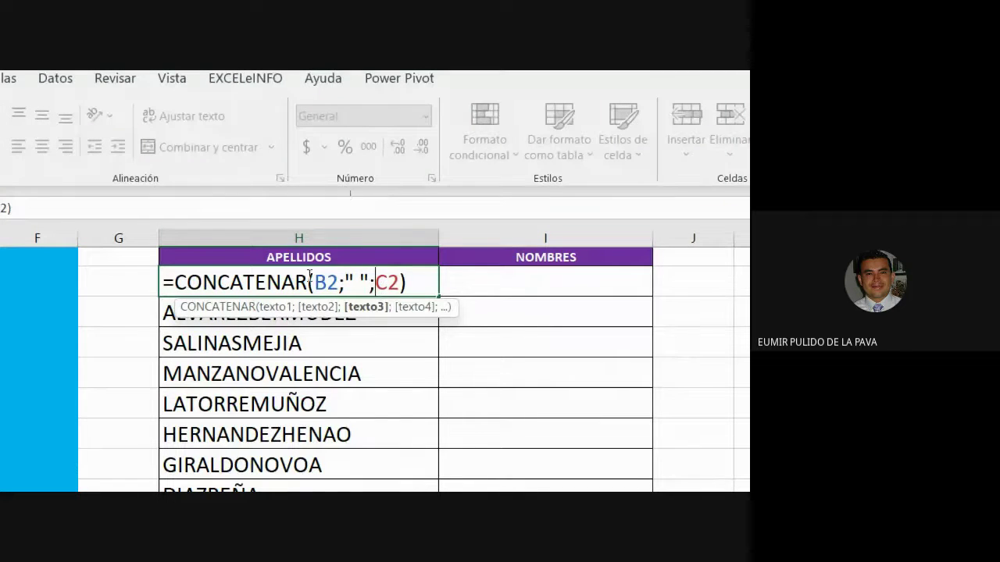
drag(315, 283, 375, 283)
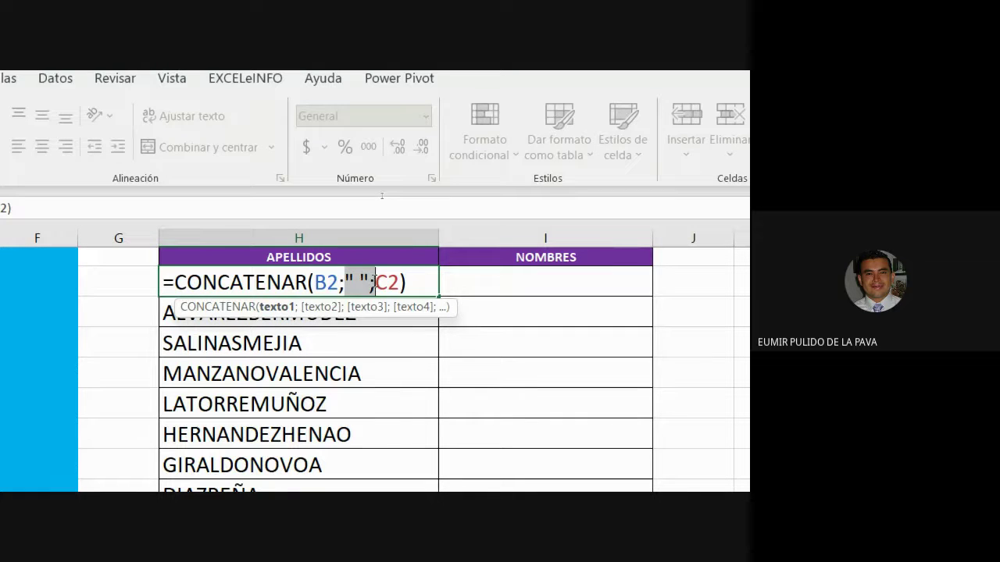
click(356, 283)
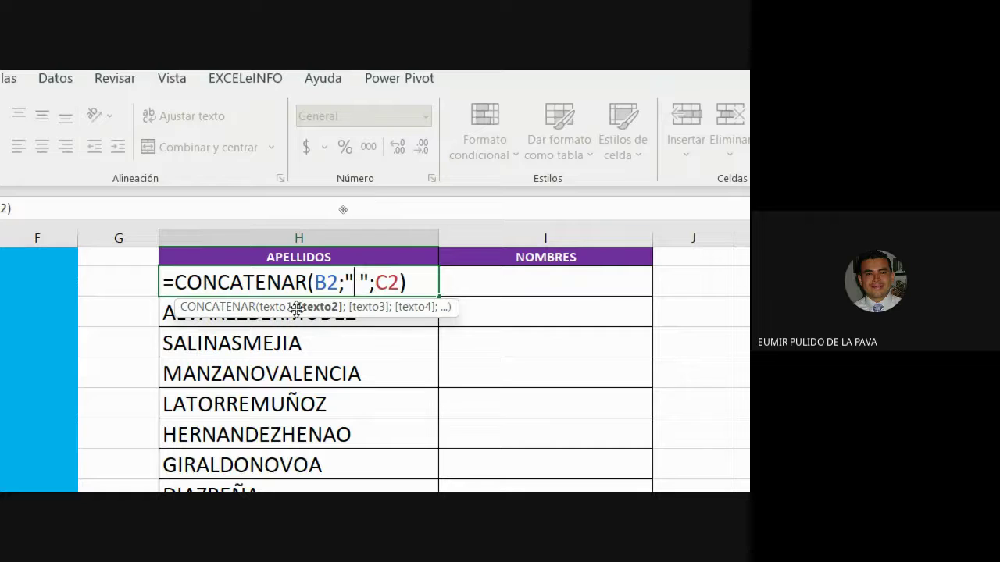
drag(378, 283, 370, 283)
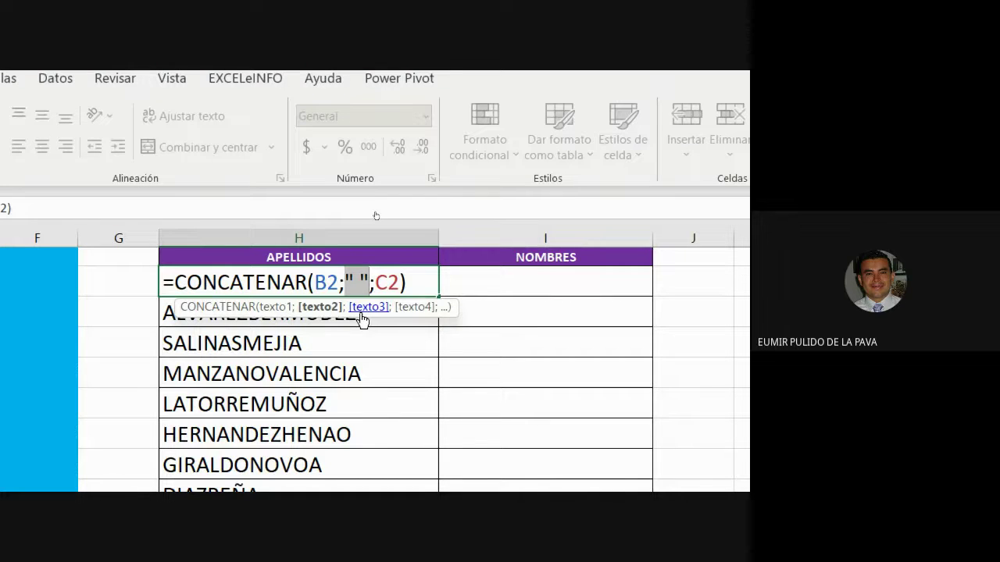
key(Return)
click(383, 281)
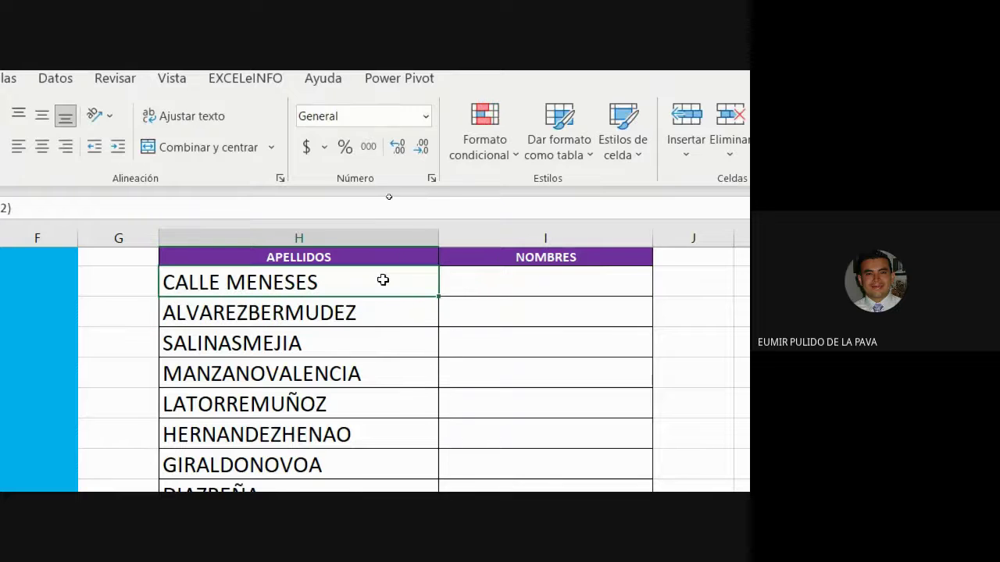
Step: Fill the spaced surname formula down column H and review H2's space argument
drag(438, 296, 360, 561)
drag(360, 477, 351, 479)
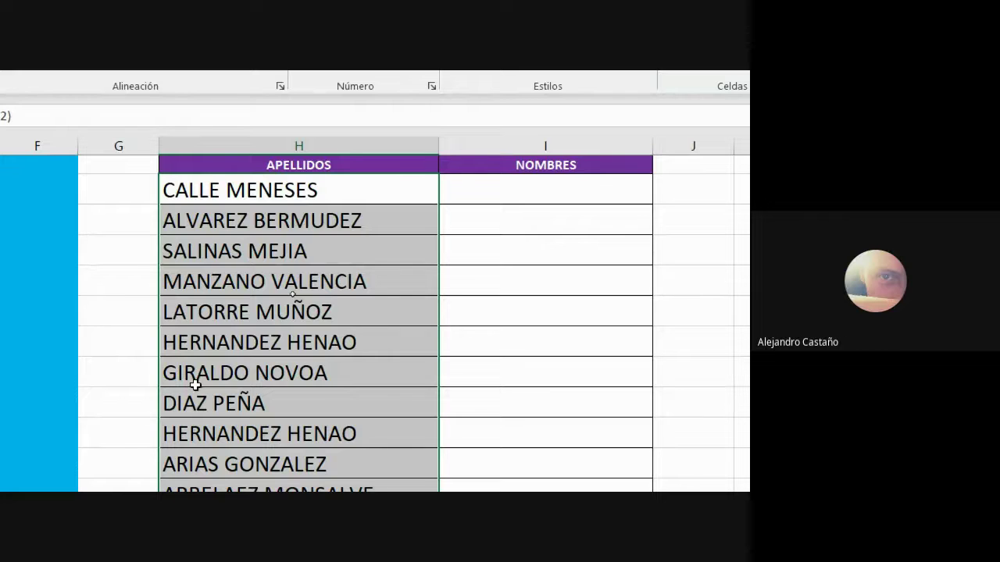
double_click(251, 186)
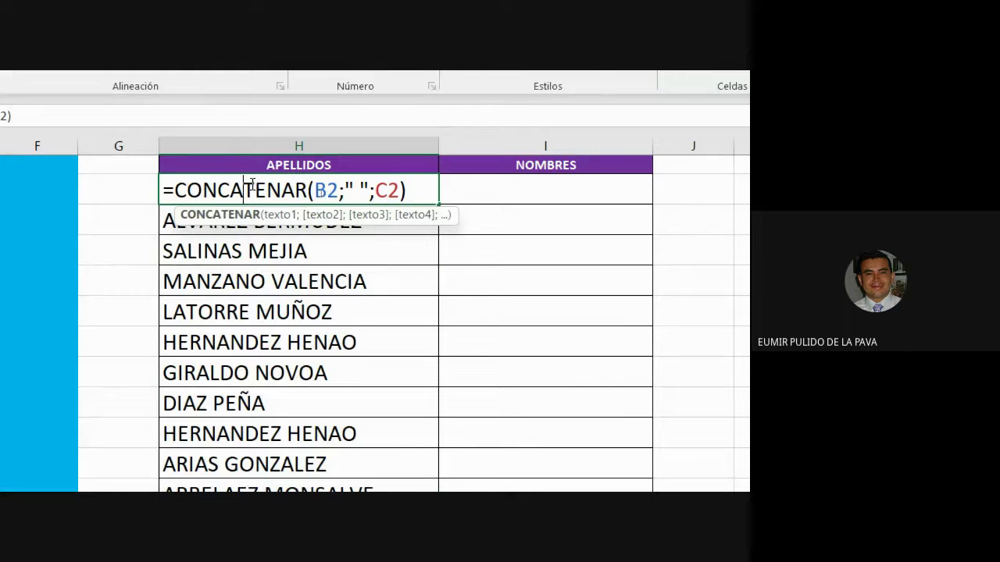
drag(345, 192, 372, 192)
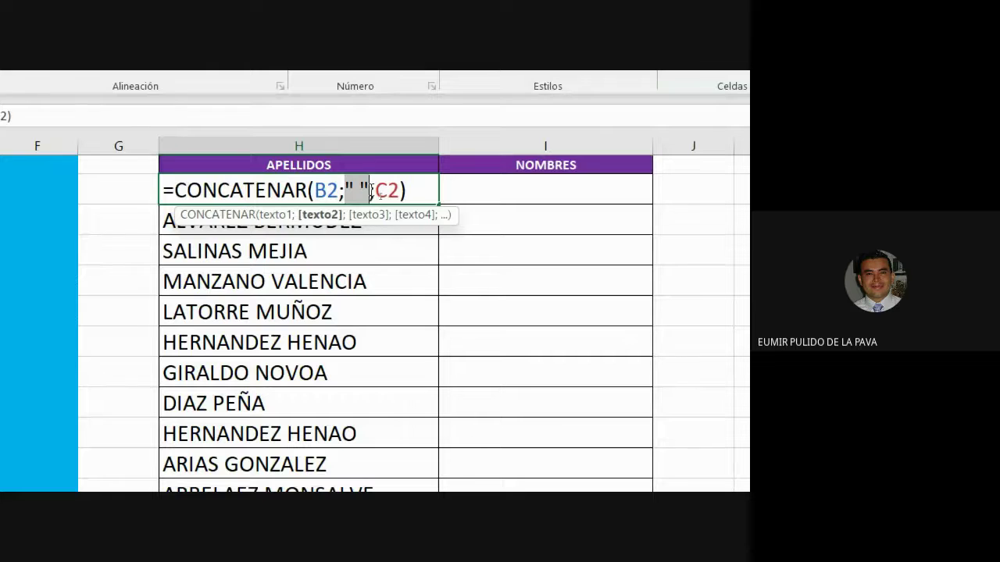
key(Escape)
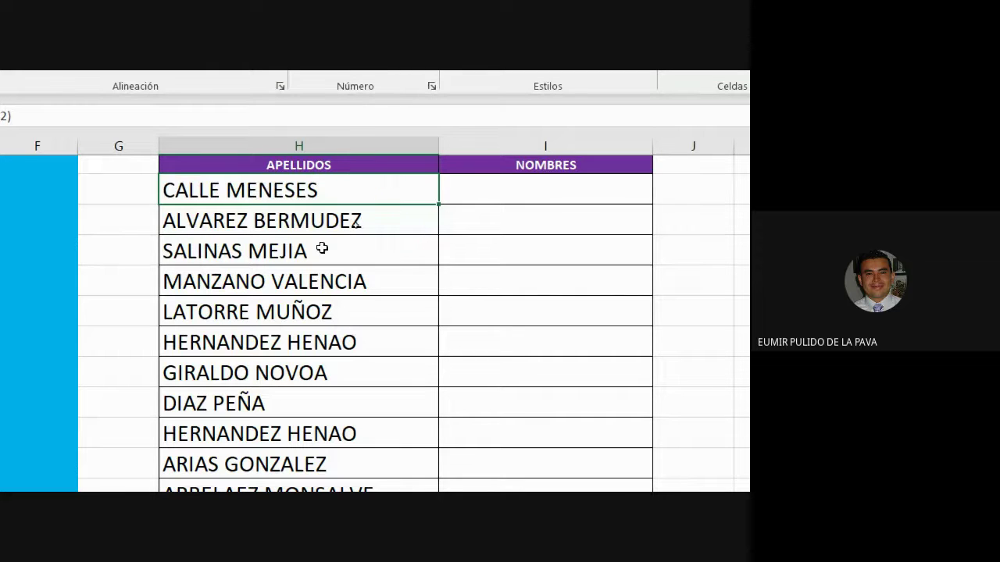
click(518, 183)
click(297, 189)
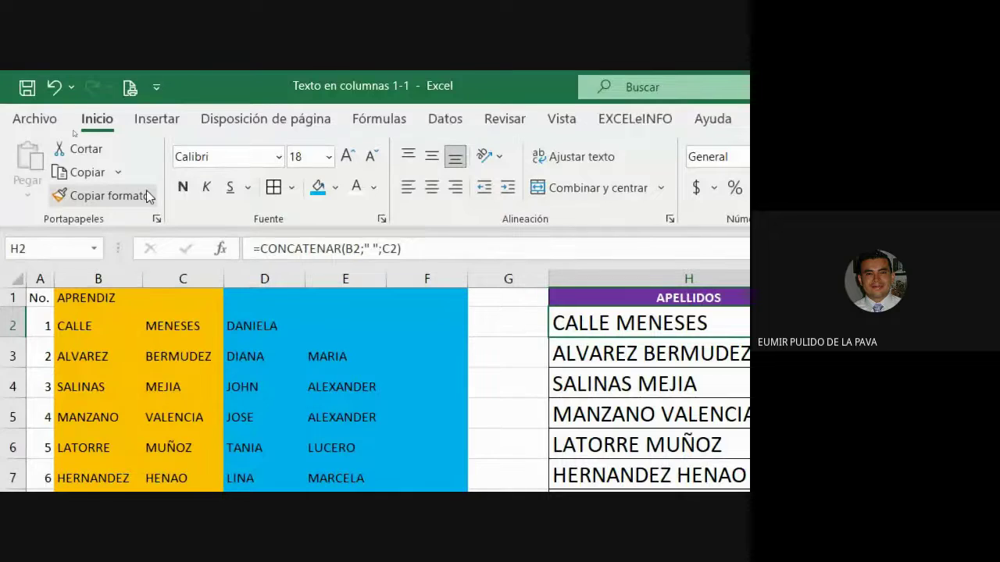
Step: Format I2 like H2 and start its CONCATENAR formula with D2 as the first name
click(146, 194)
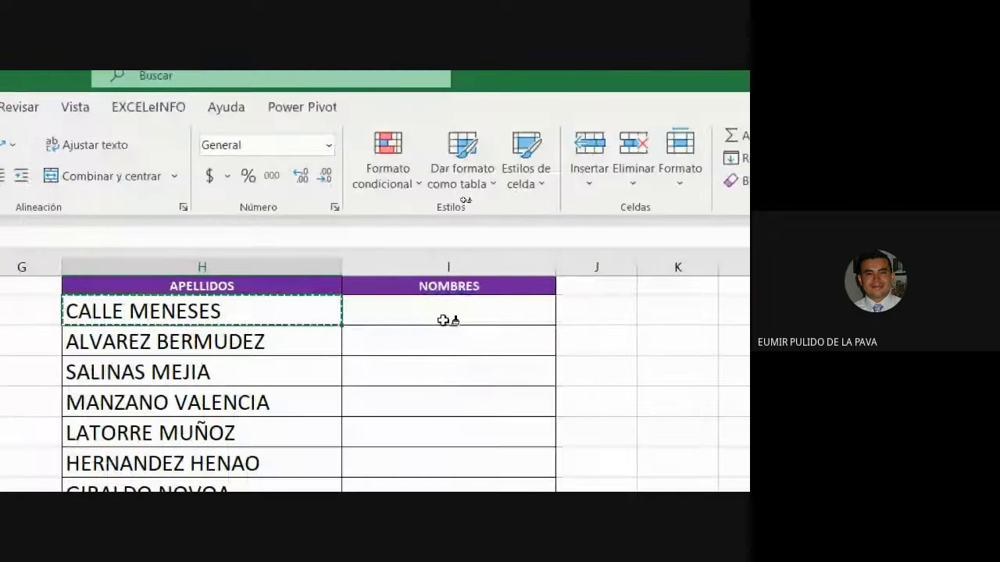
click(446, 317)
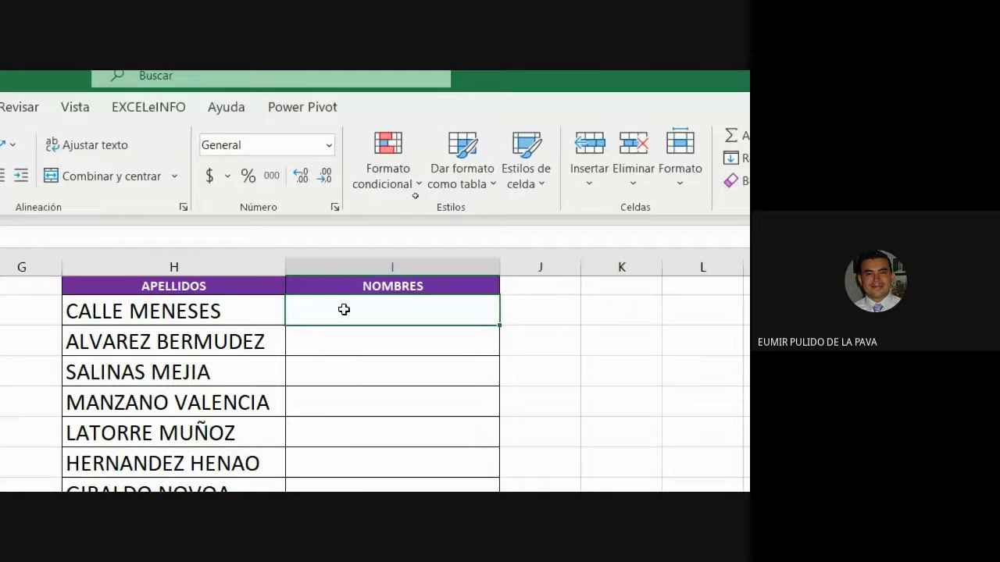
text(=CONCA)
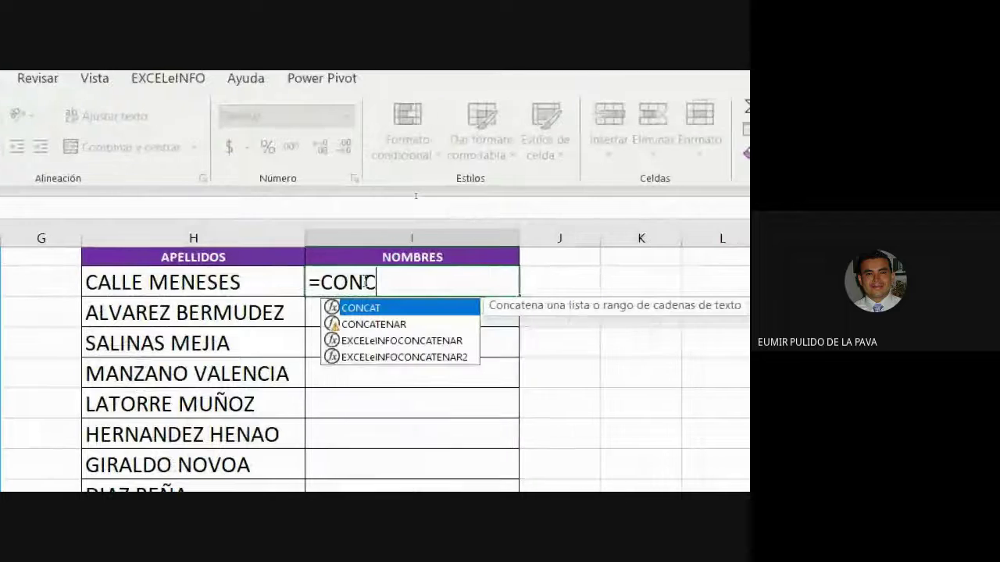
key(Down)
key(Tab)
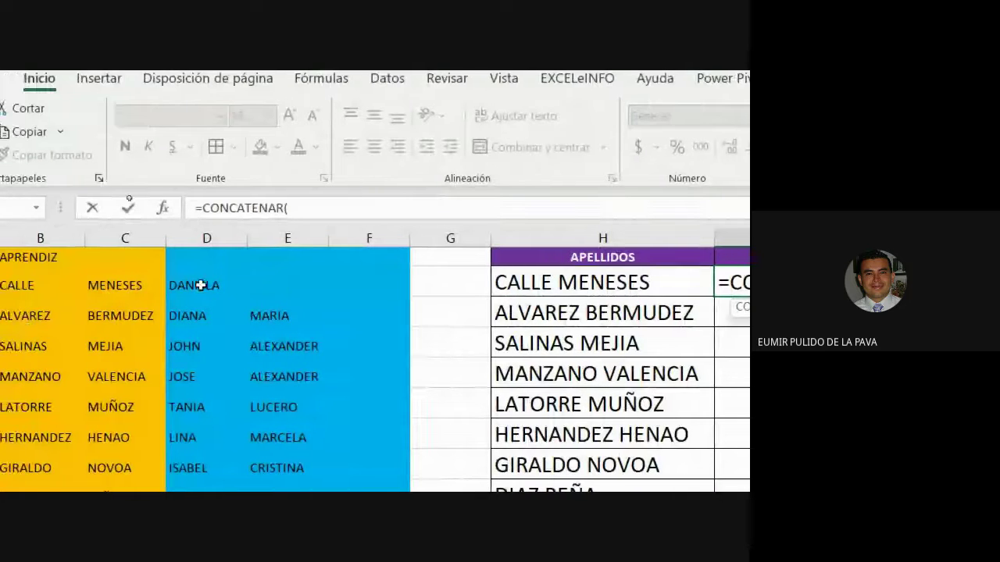
click(201, 285)
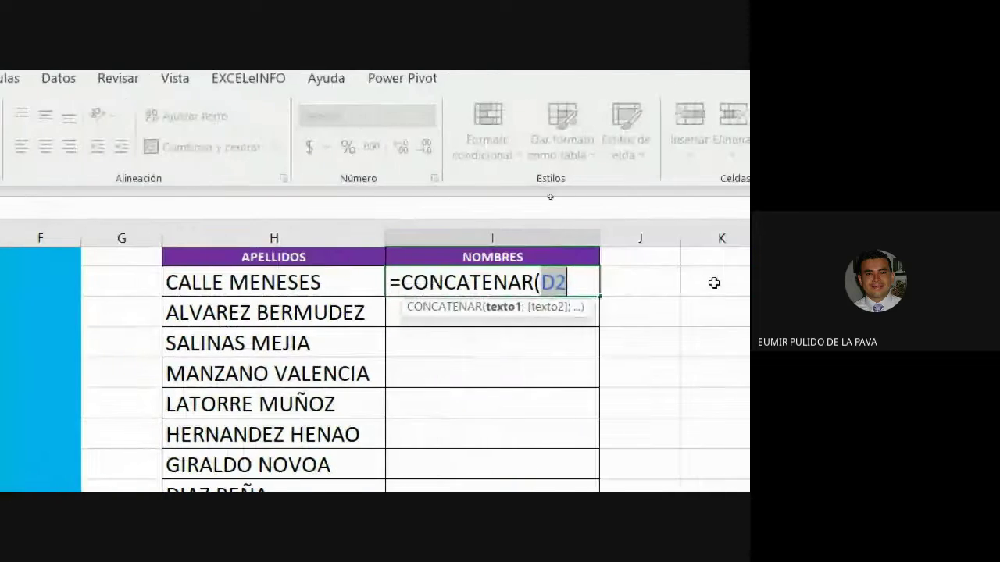
text(;)
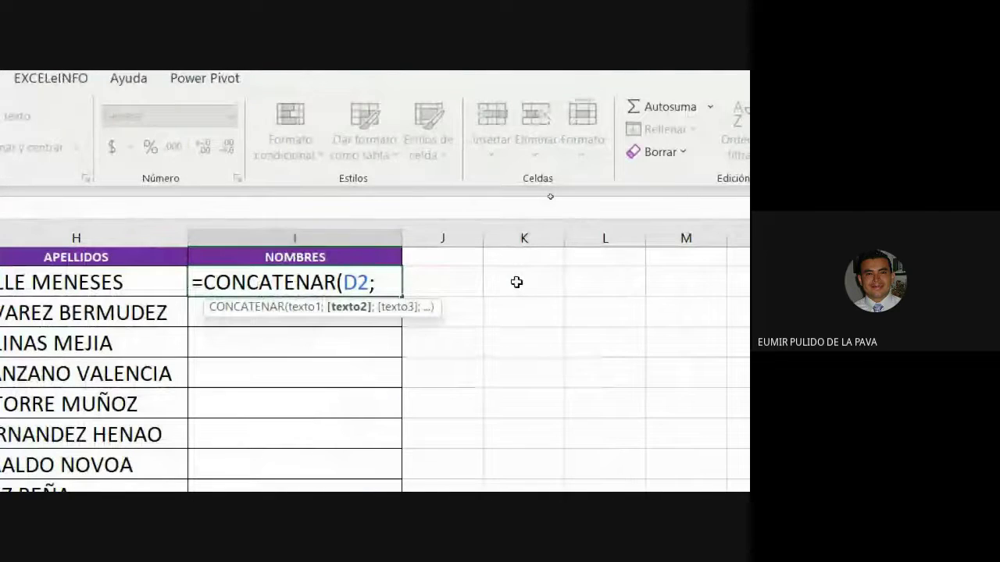
text(")
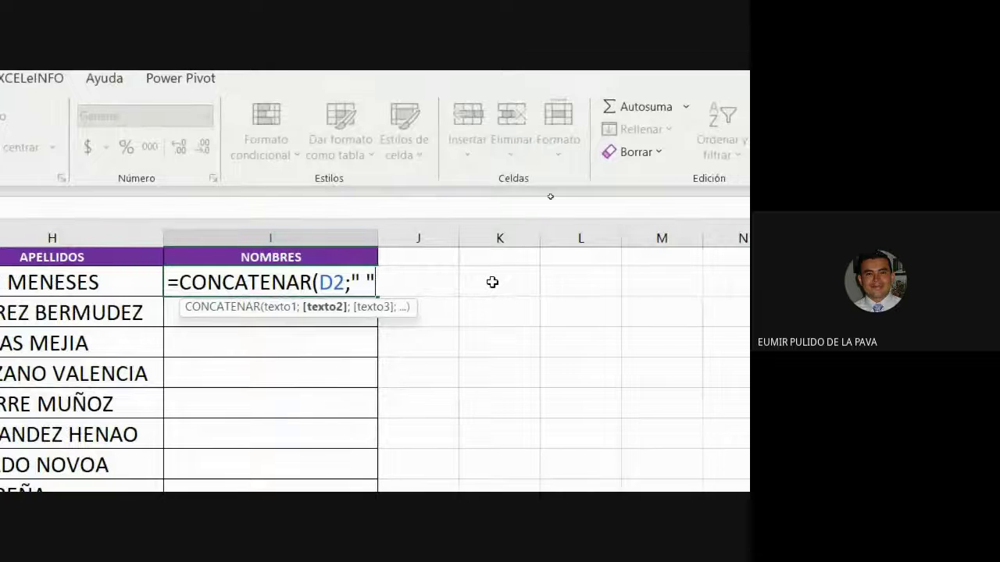
text(;)
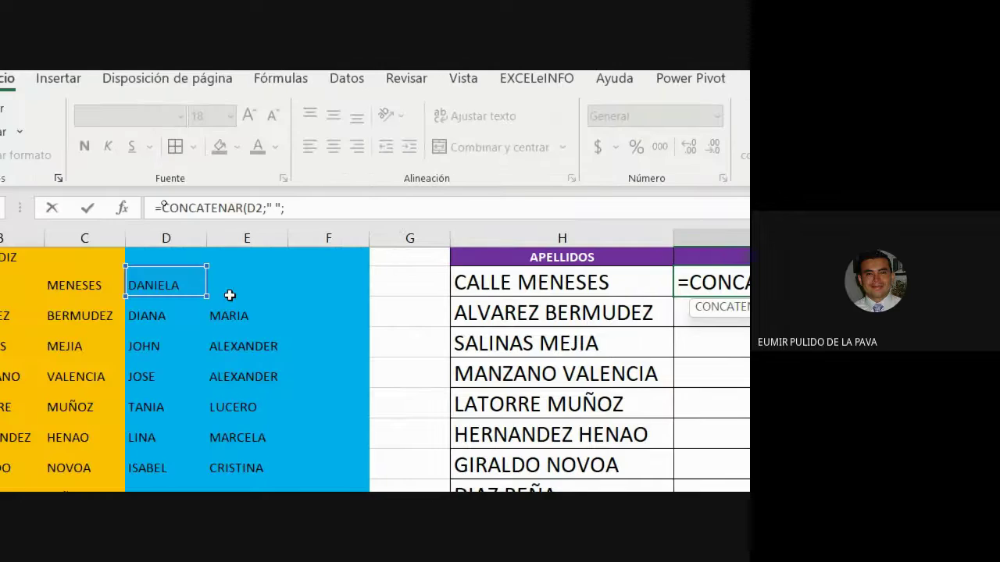
Step: Add E2 and F2 with " " separators to finish the formula, so I2 shows DANIELA
click(258, 286)
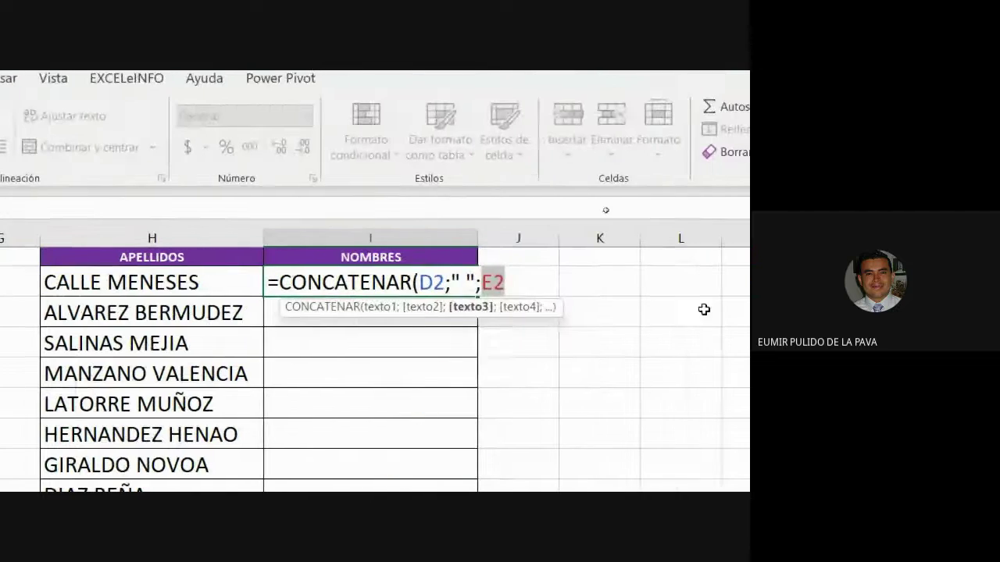
text(;" ")
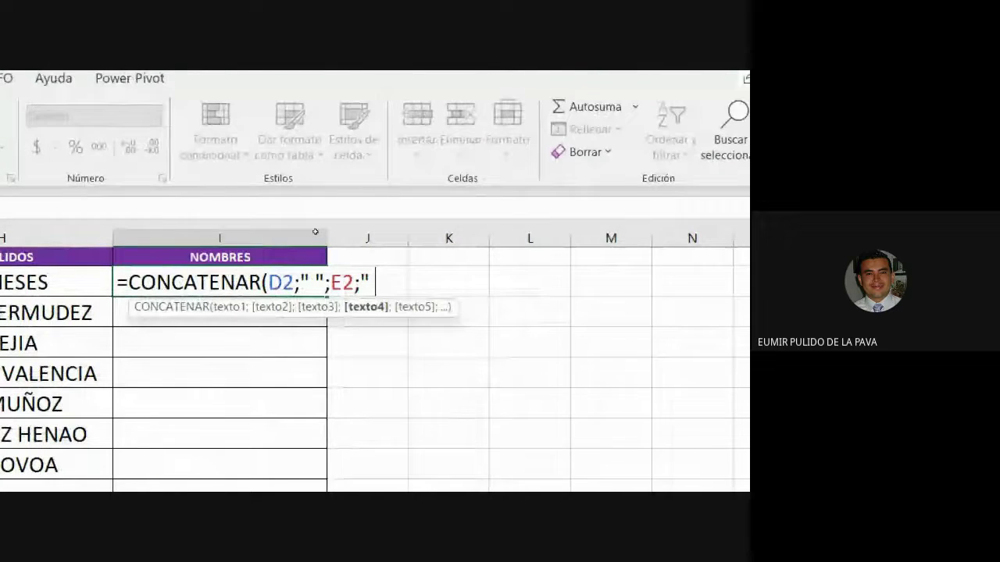
text(;)
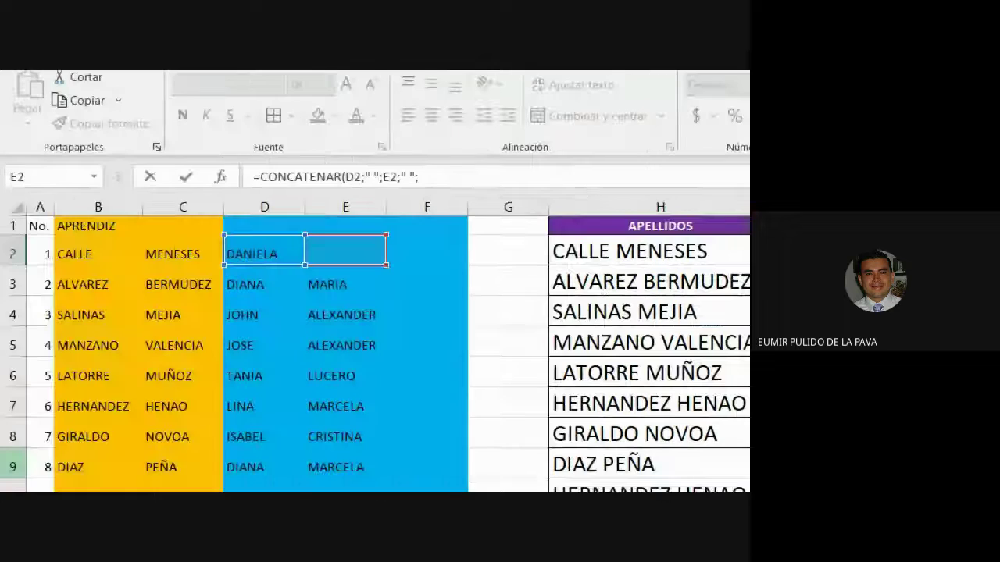
click(424, 246)
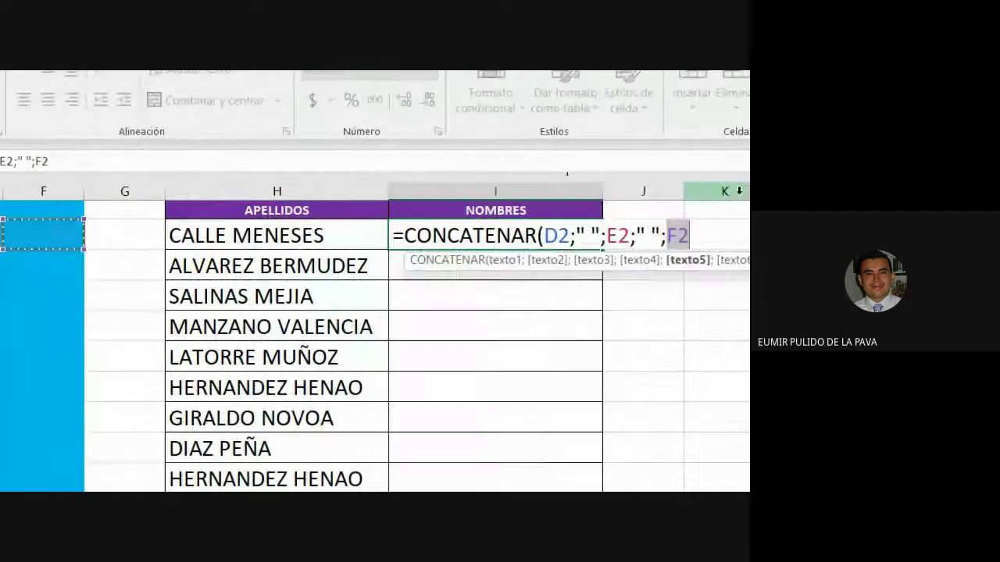
text())
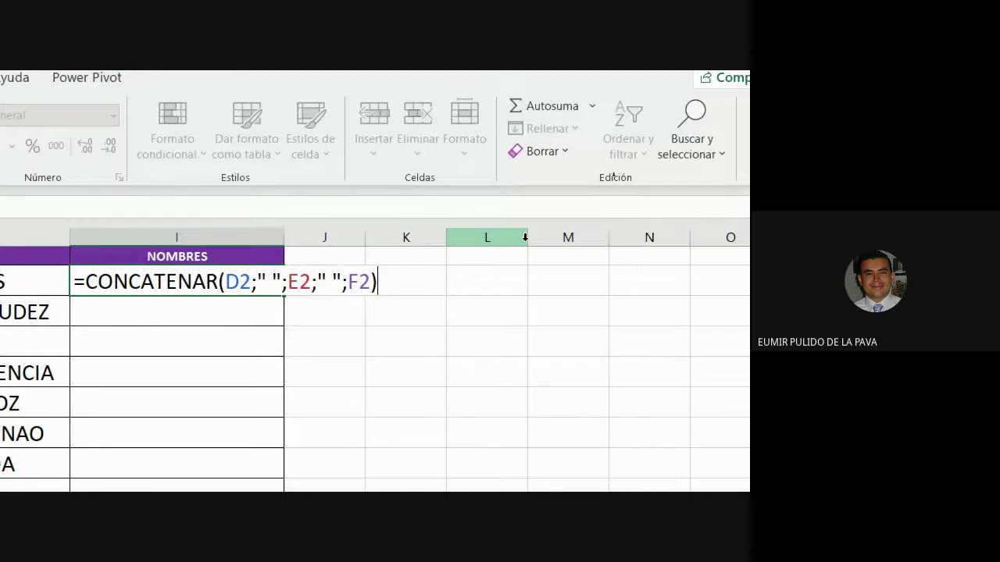
key(Return)
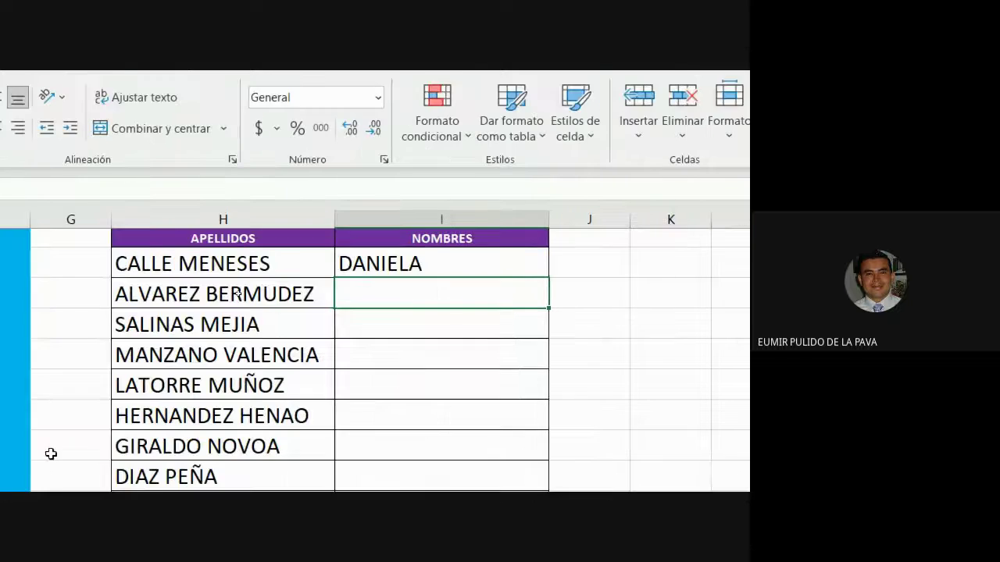
click(261, 288)
Step: Fill the I2 formula down the NOMBRES column and check the joined given names
drag(572, 246, 554, 469)
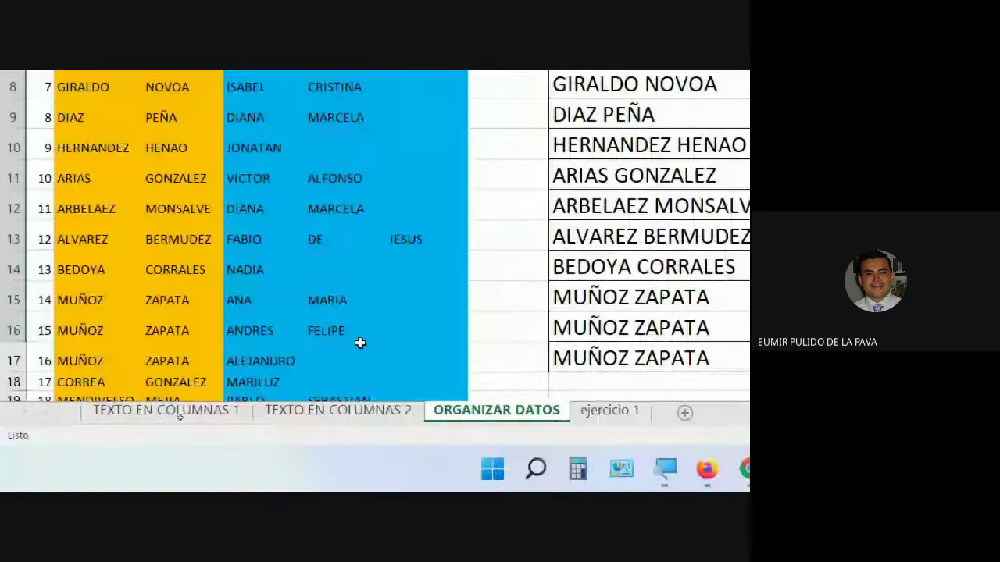
scroll(360, 343, down, 2)
scroll(388, 192, down, 1)
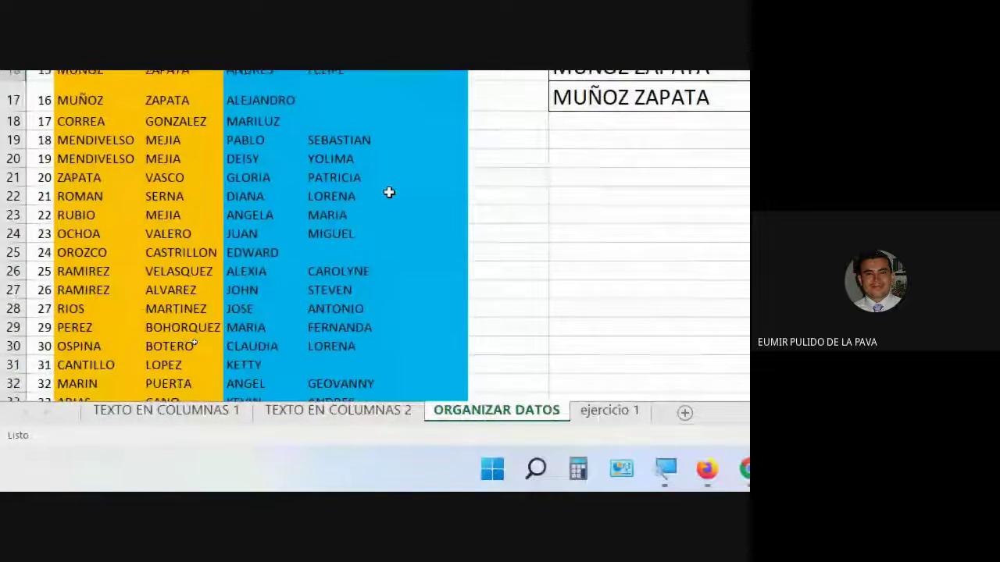
scroll(389, 192, up, 3)
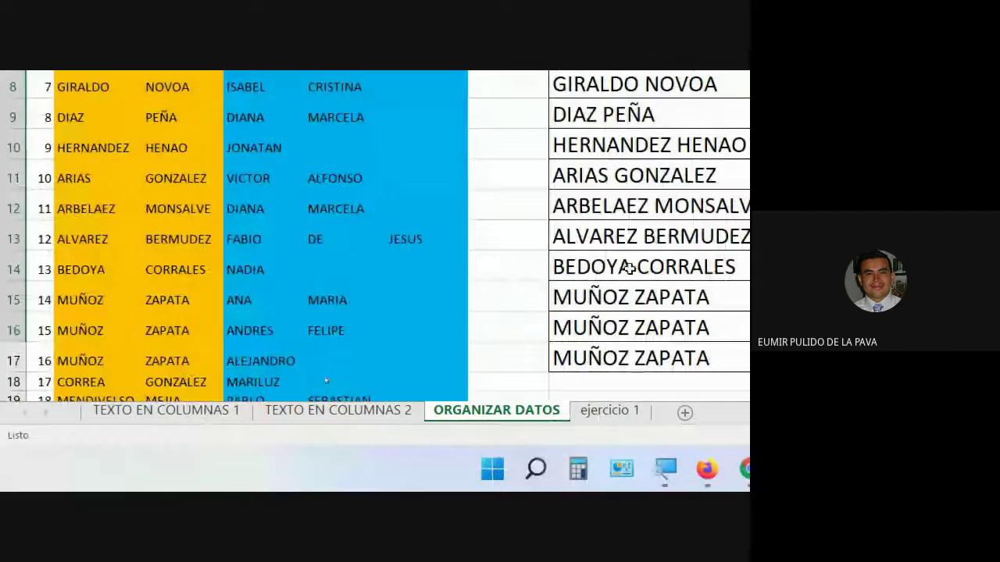
key(Down)
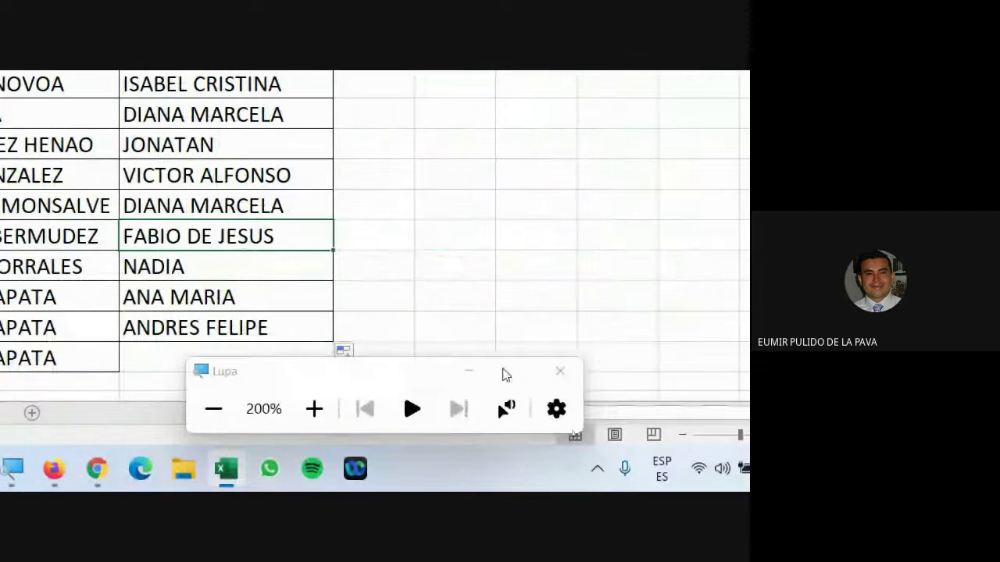
click(469, 371)
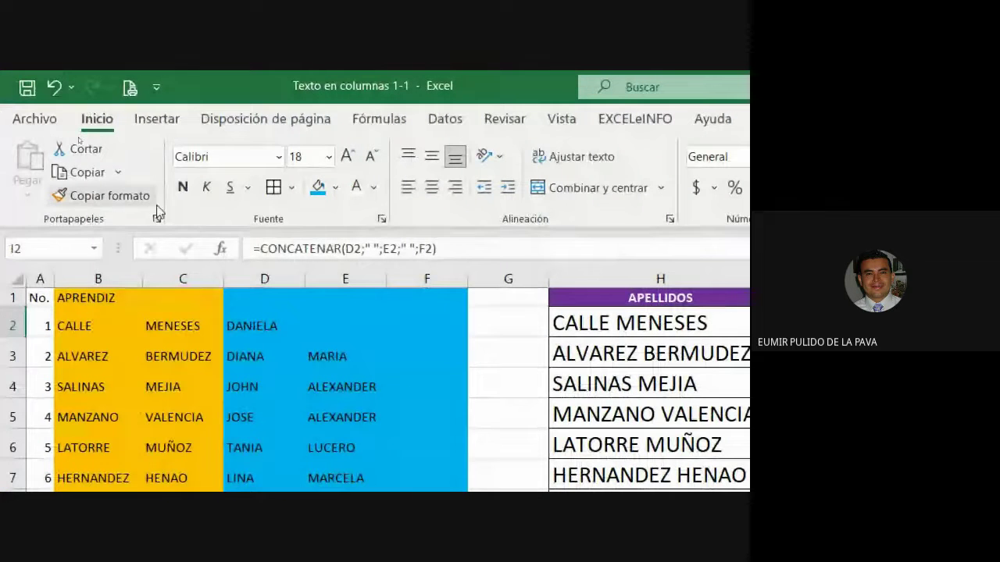
Step: Copy I2's formatting to J2 and adjust the widths of columns I and J
click(98, 196)
click(266, 150)
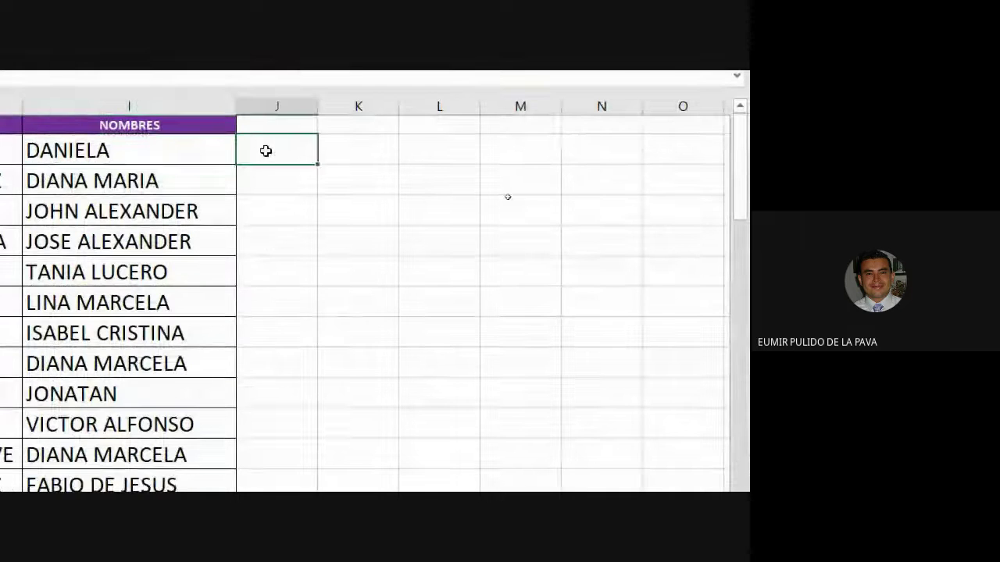
drag(315, 102, 547, 104)
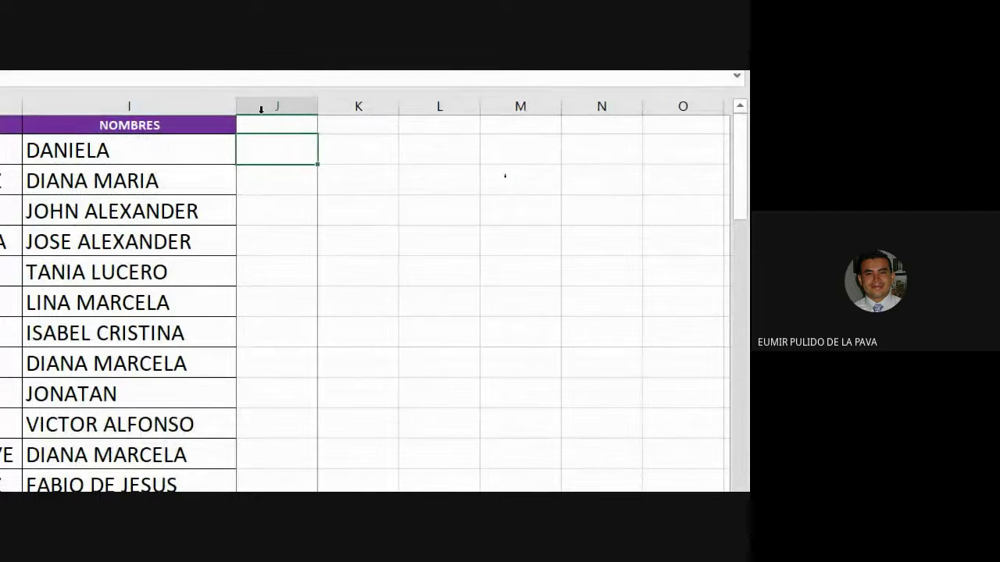
drag(234, 102, 211, 103)
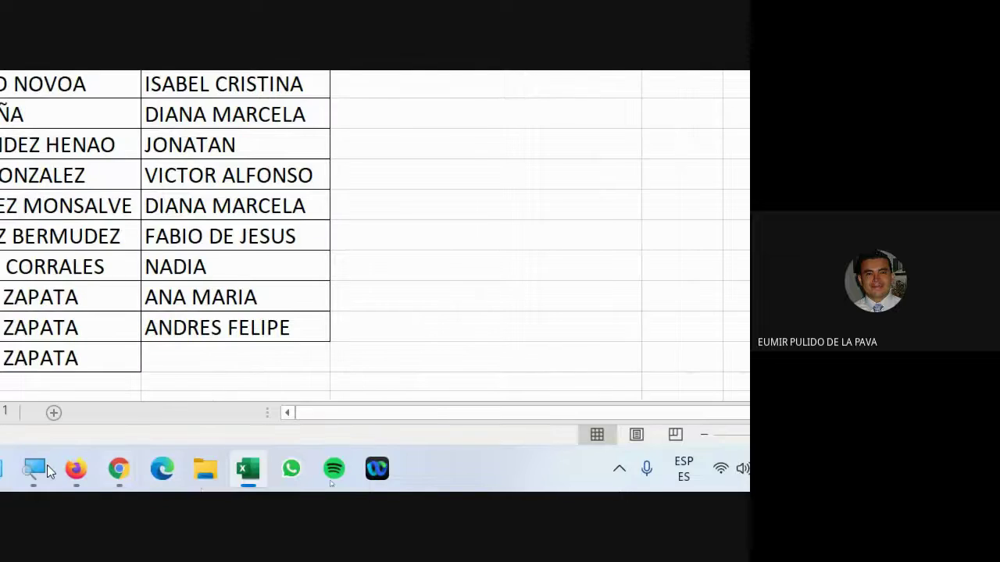
Step: Switch to the video-call browser window and open a new tab
mouse_move(274, 470)
click(167, 357)
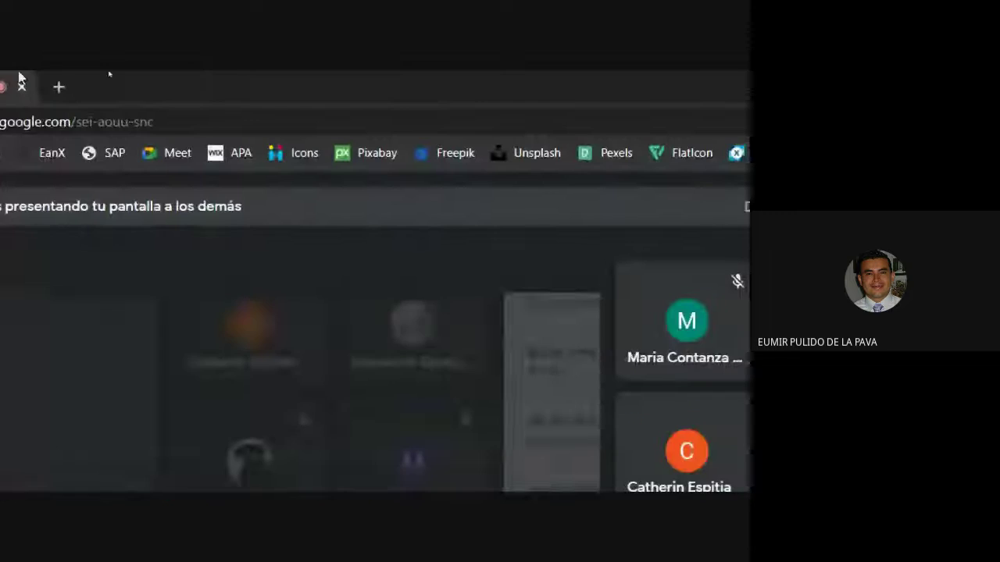
click(272, 92)
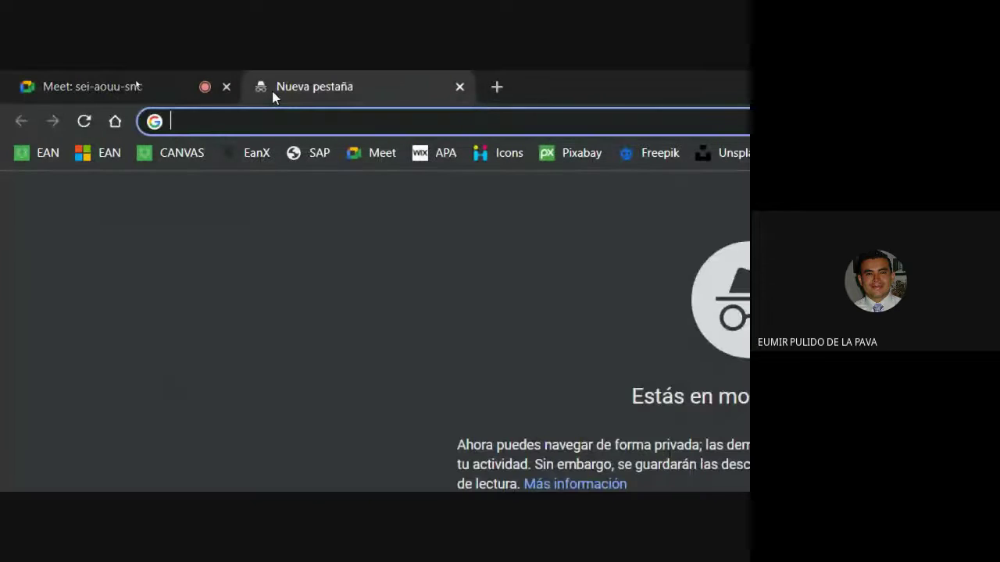
Step: Search Google for AMPERSAND and scroll through the results
text(AMPERSAND)
key(Return)
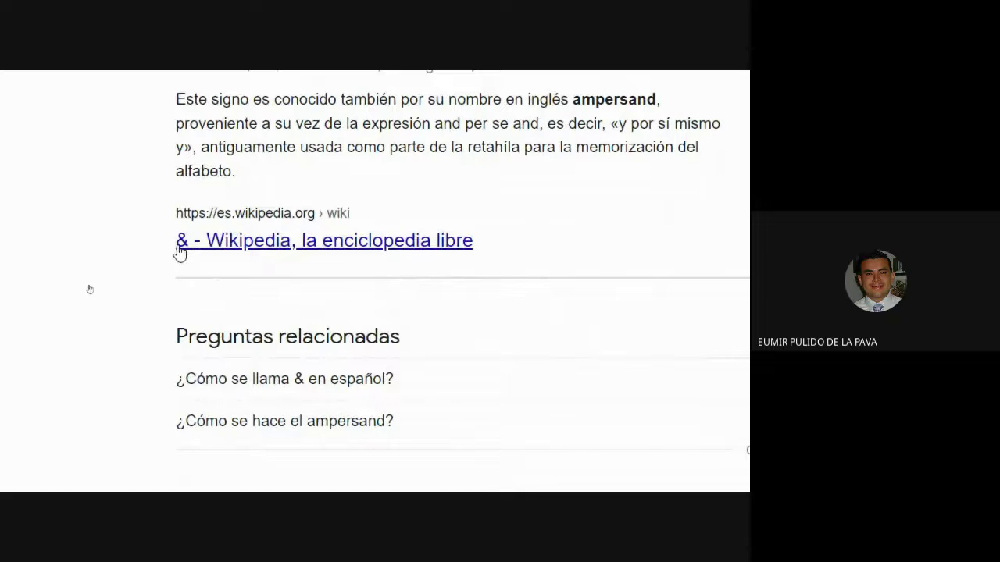
scroll(303, 381, down, 2)
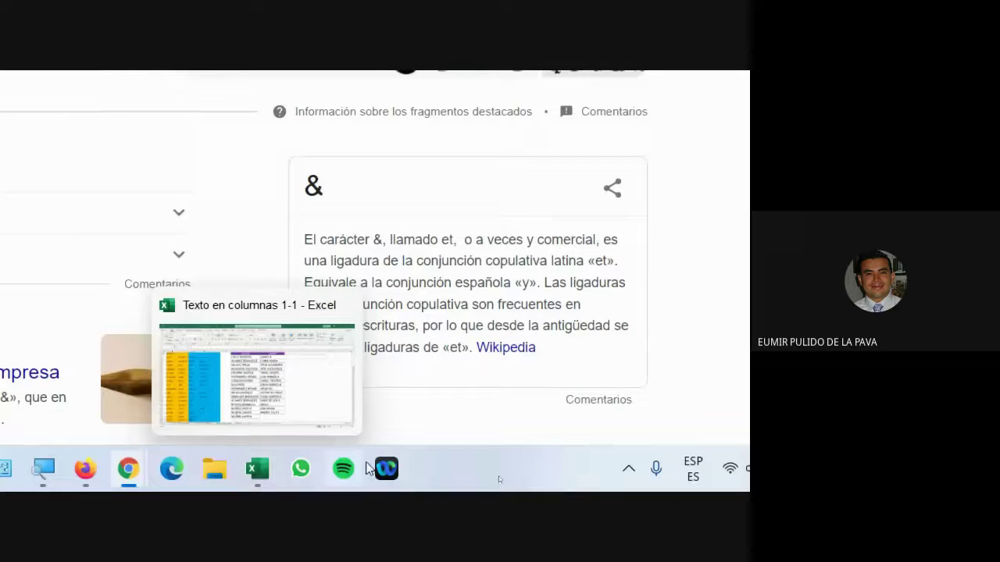
Step: Back in Excel, enter =D2&" "&E2&" "&F2 in J2 so it shows DANIELA
click(256, 471)
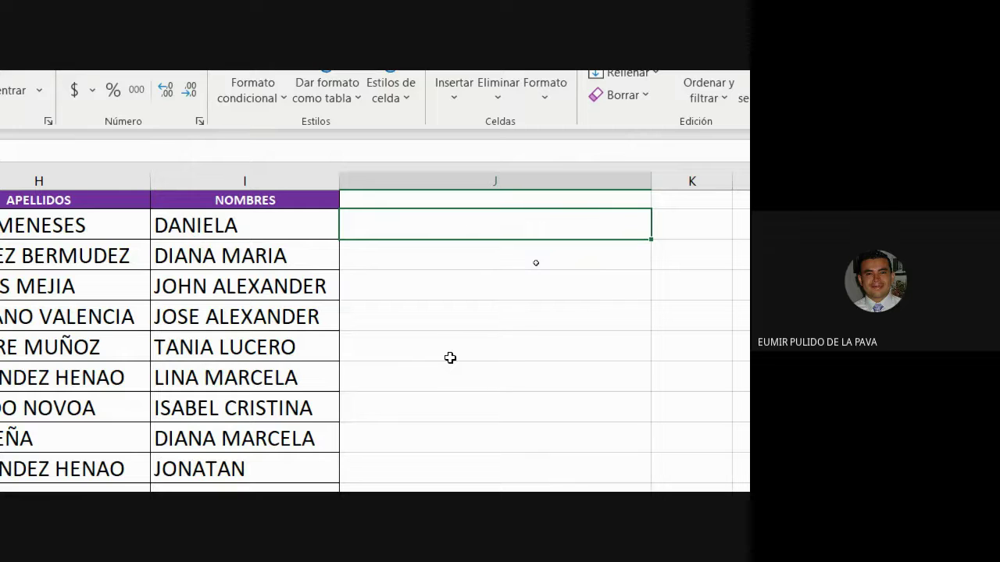
text(=)
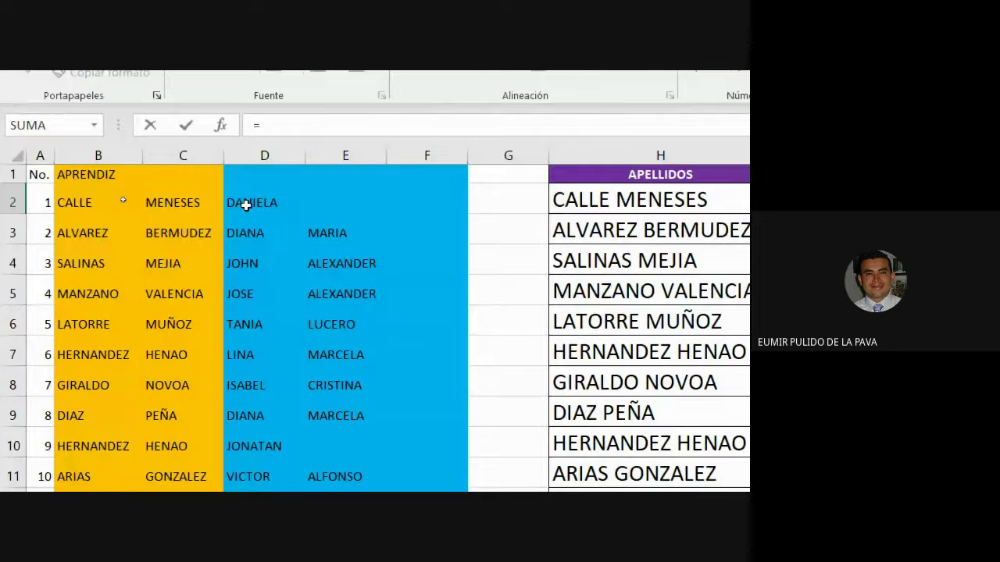
click(247, 204)
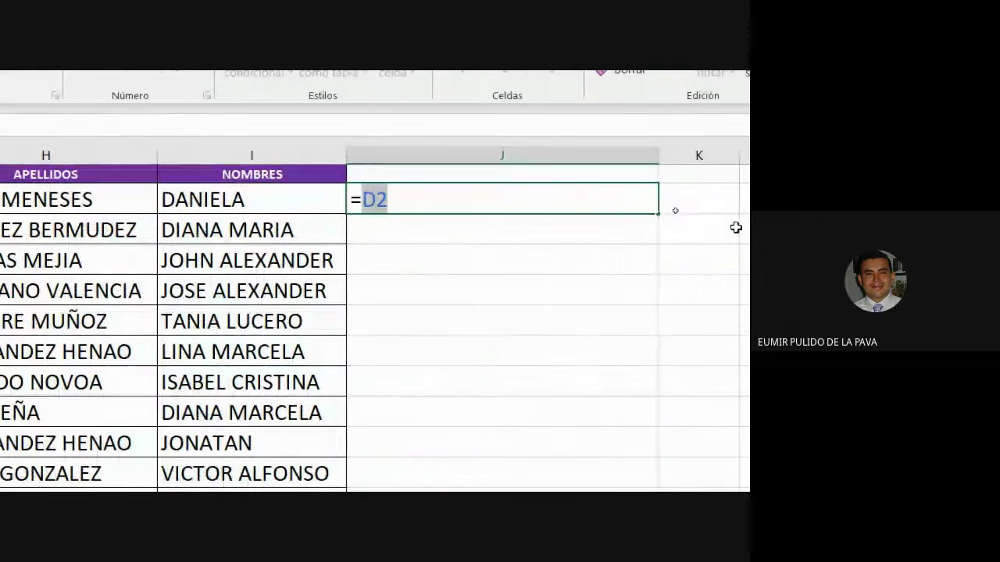
text(&)
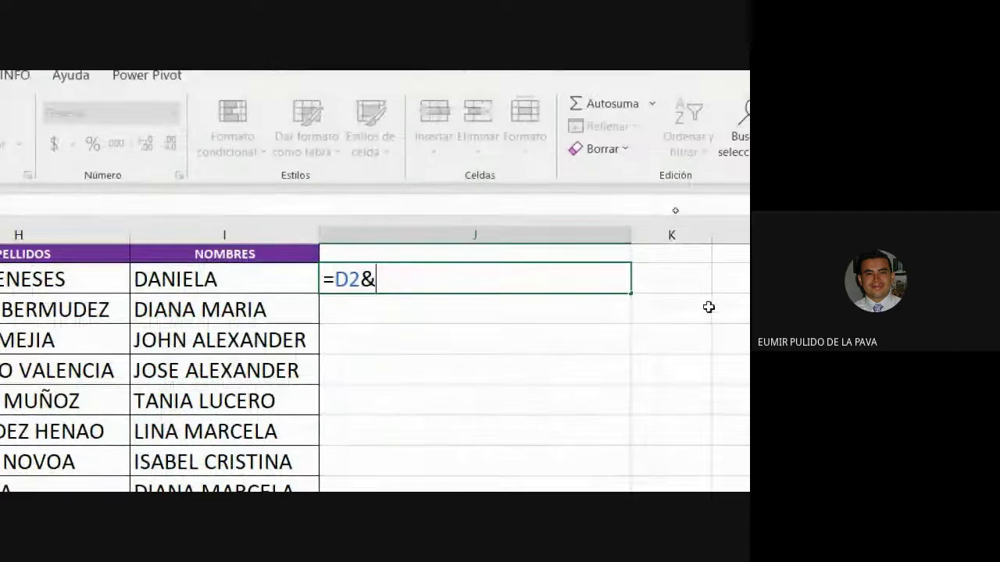
text(" "&)
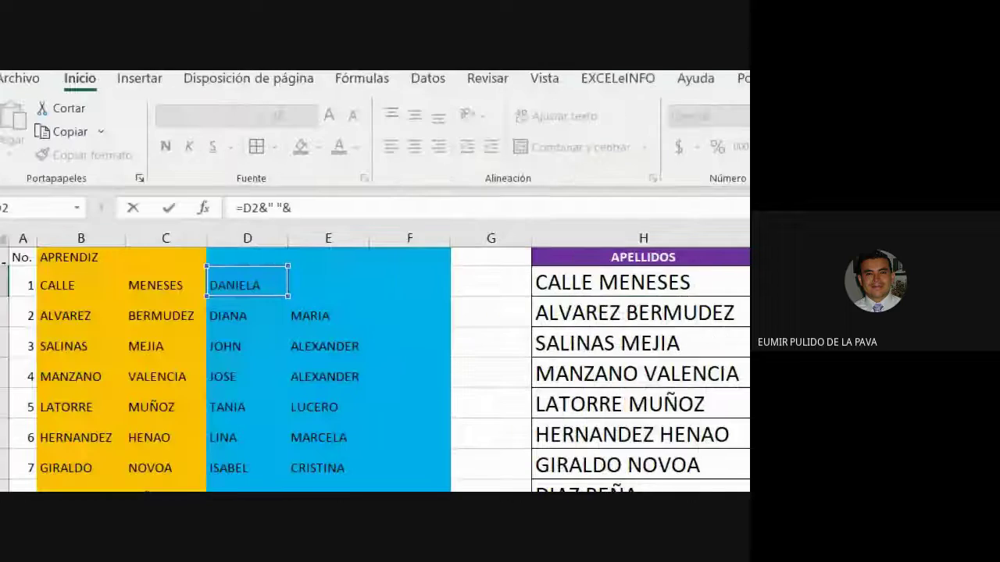
click(324, 280)
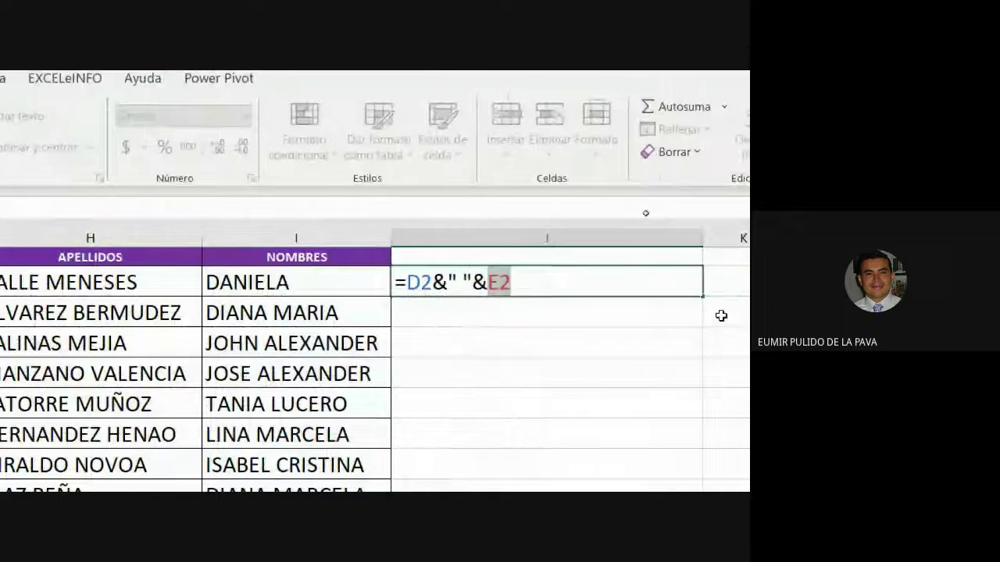
text(&" ")
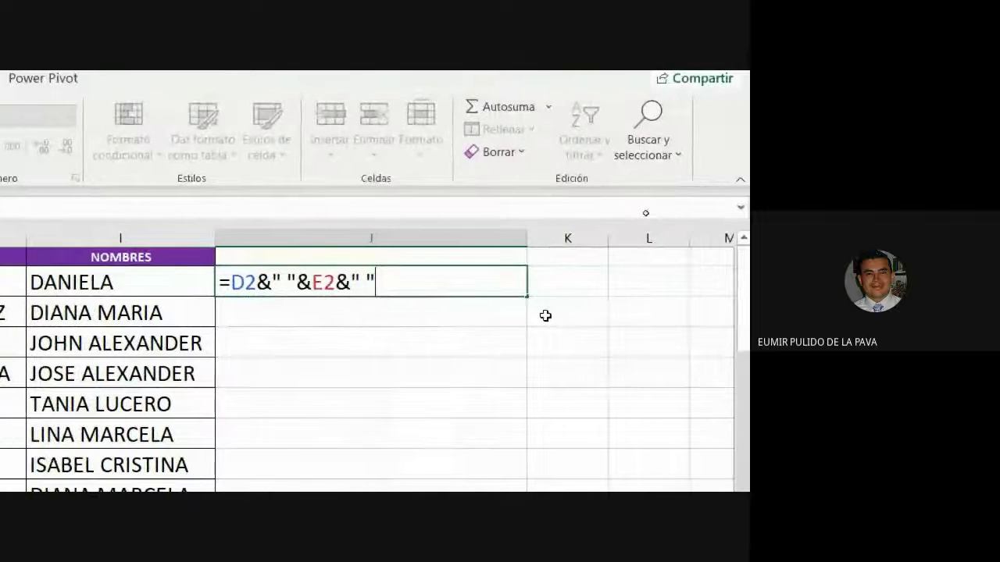
text(&)
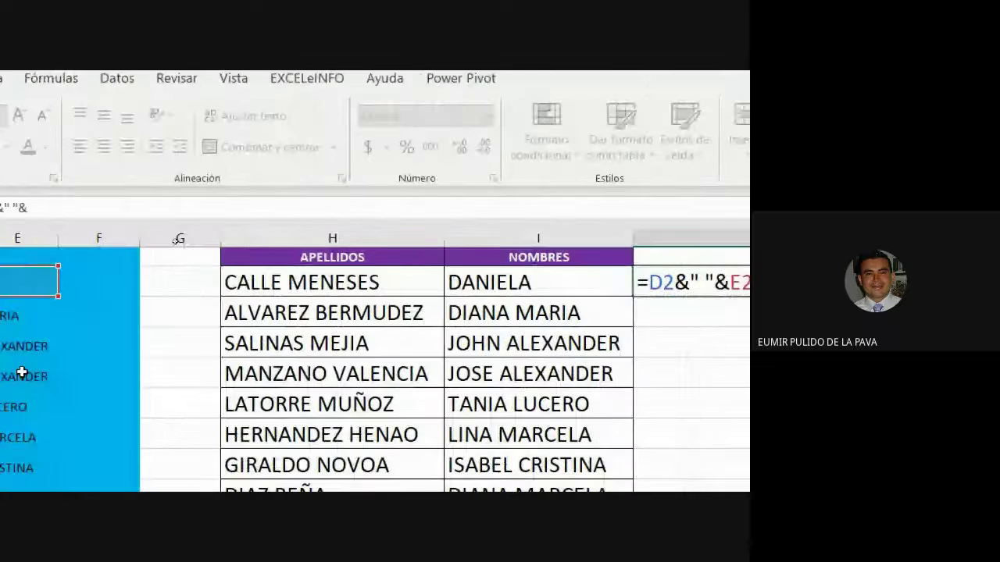
click(226, 281)
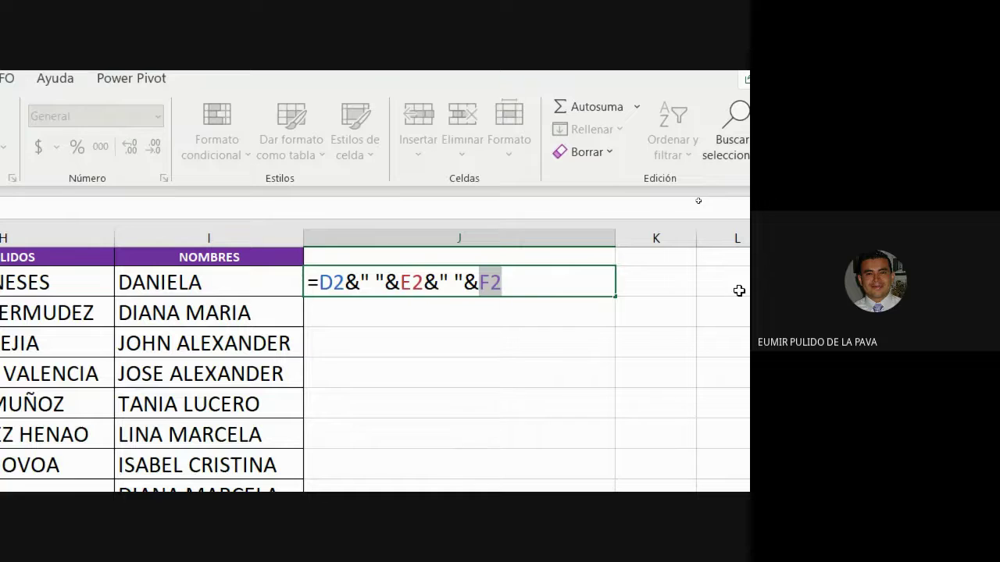
key(Return)
Step: Fill J2's ampersand formula down column J and compare it with I2's CONCATENAR formula
click(583, 286)
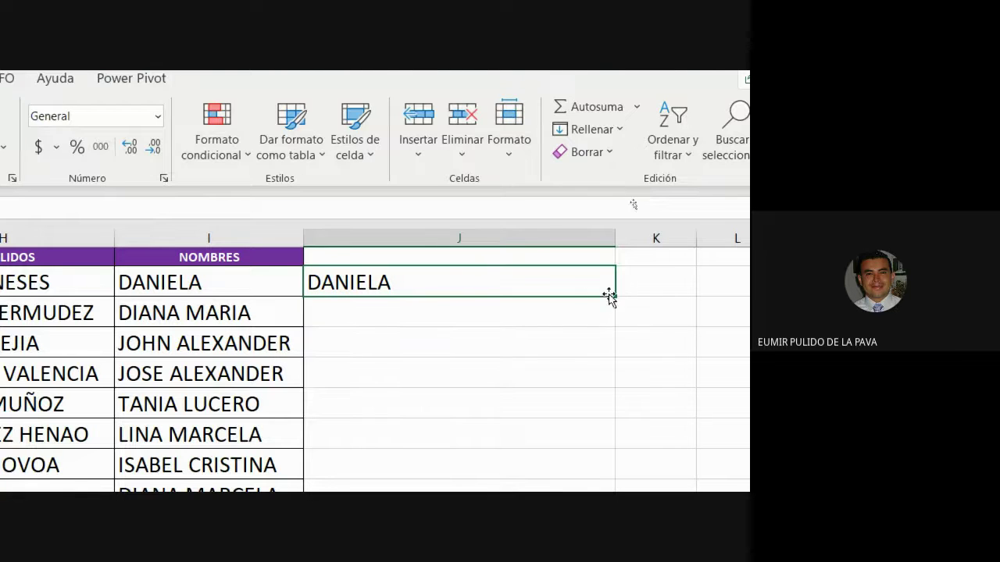
drag(613, 295, 563, 474)
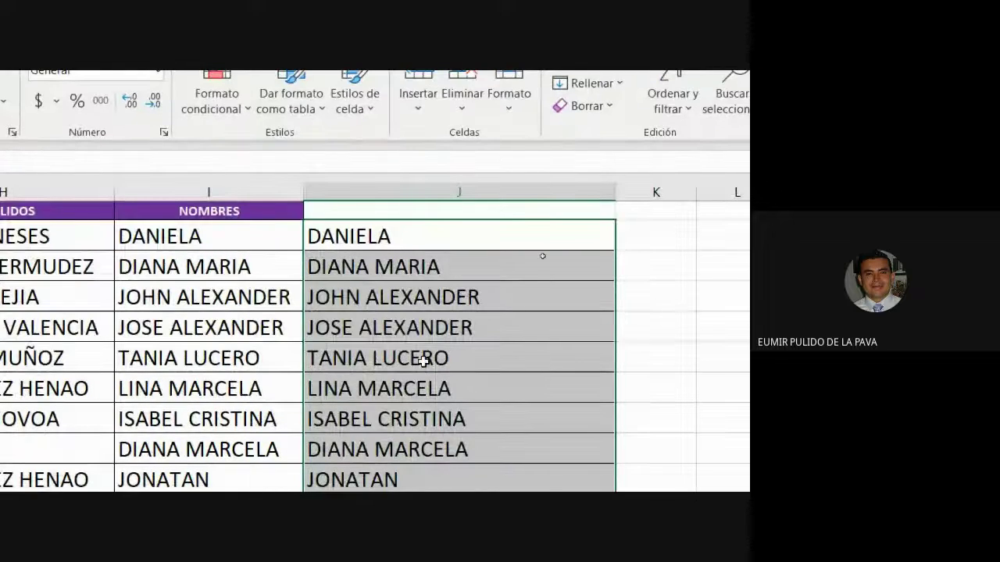
double_click(251, 234)
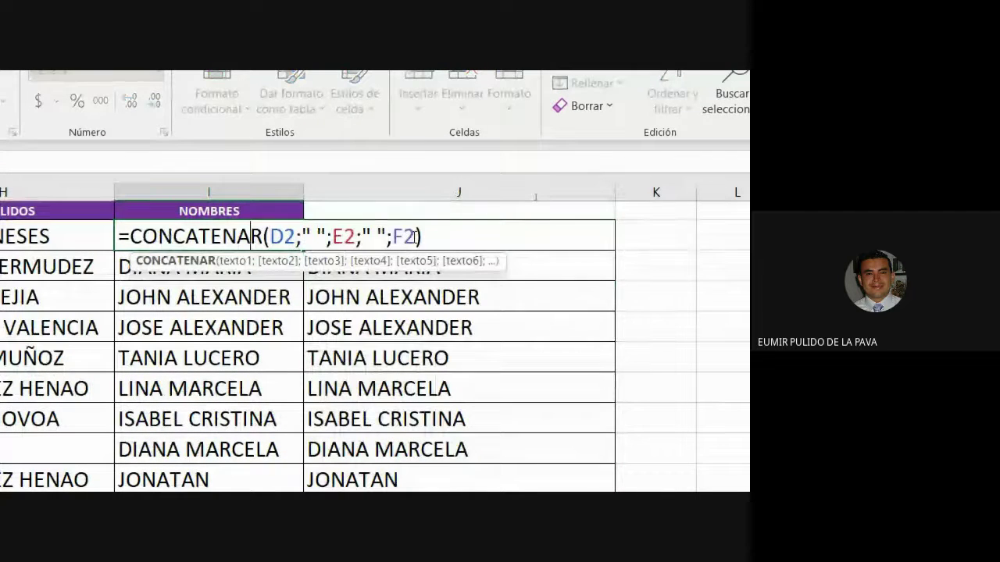
key(Escape)
double_click(494, 242)
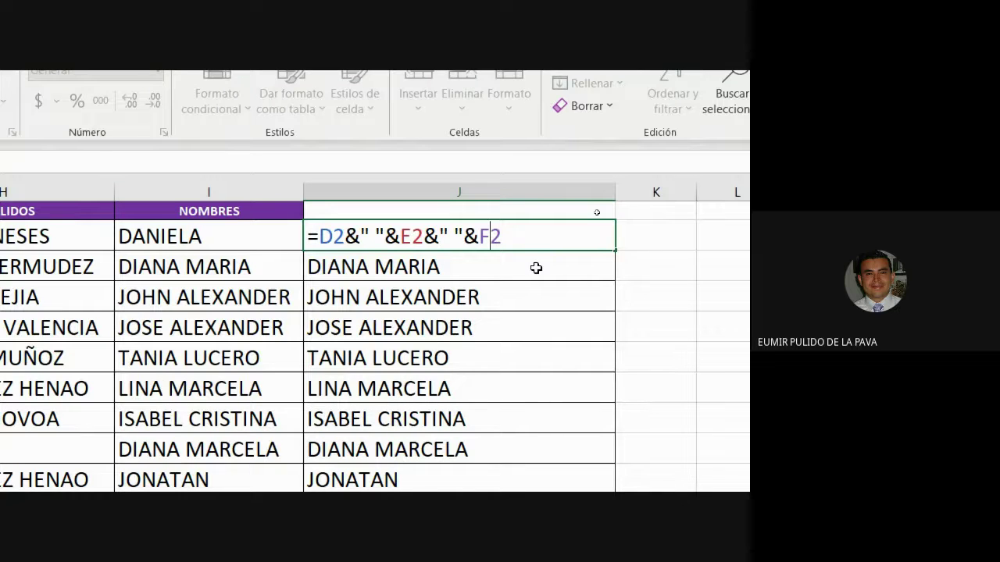
key(Return)
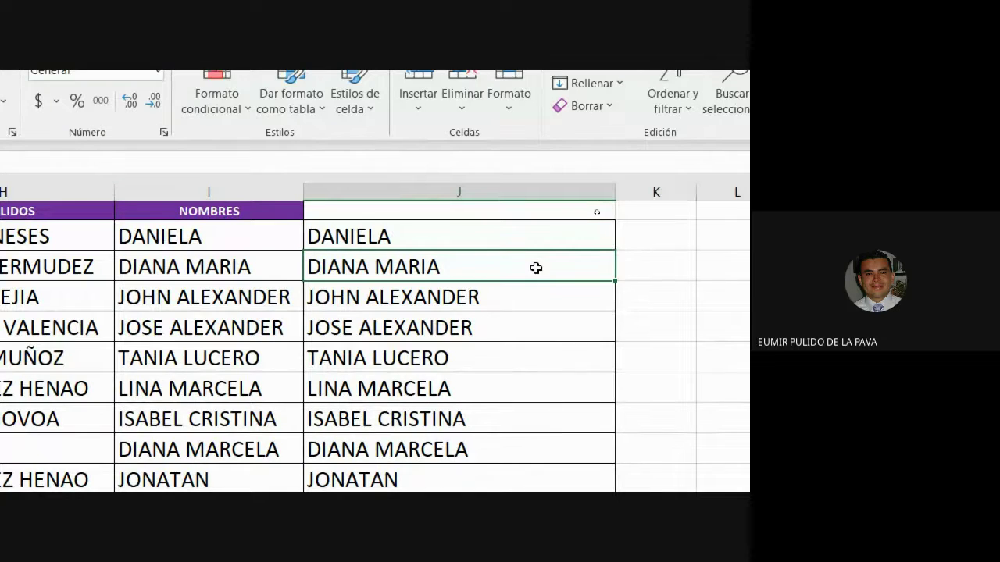
double_click(290, 234)
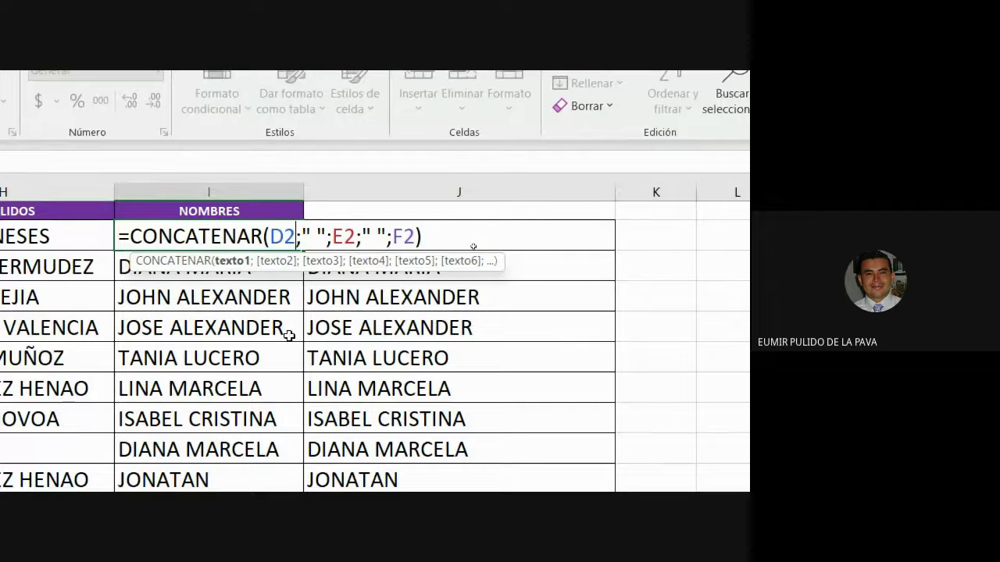
key(Return)
double_click(456, 233)
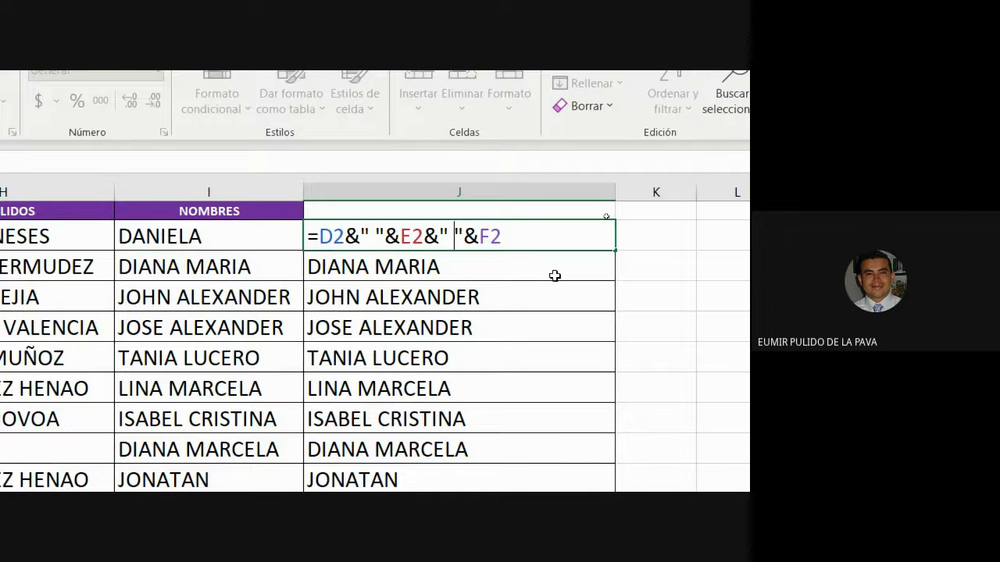
key(Return)
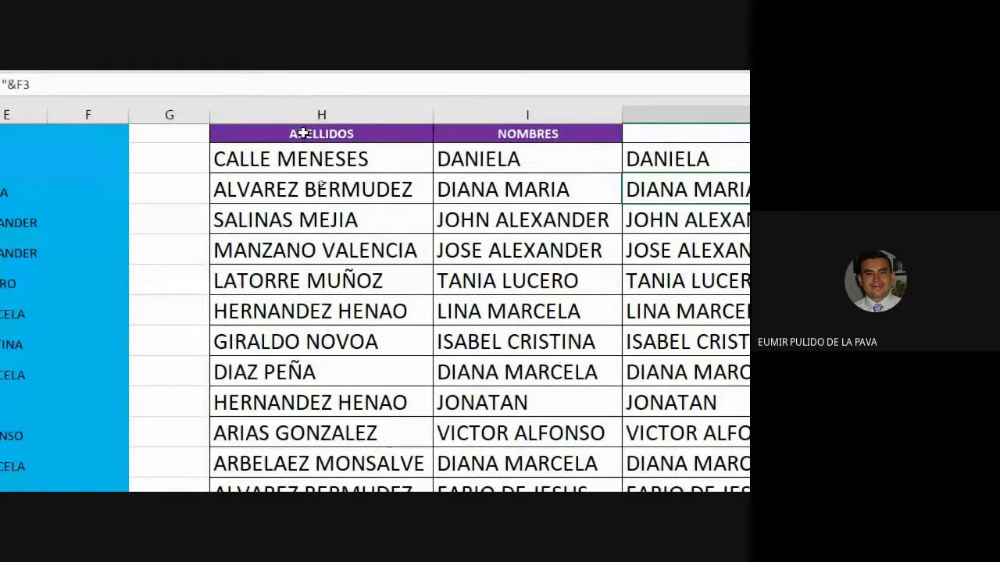
Step: Copy the APELLIDOS and NOMBRES result columns H:I
drag(303, 133, 514, 561)
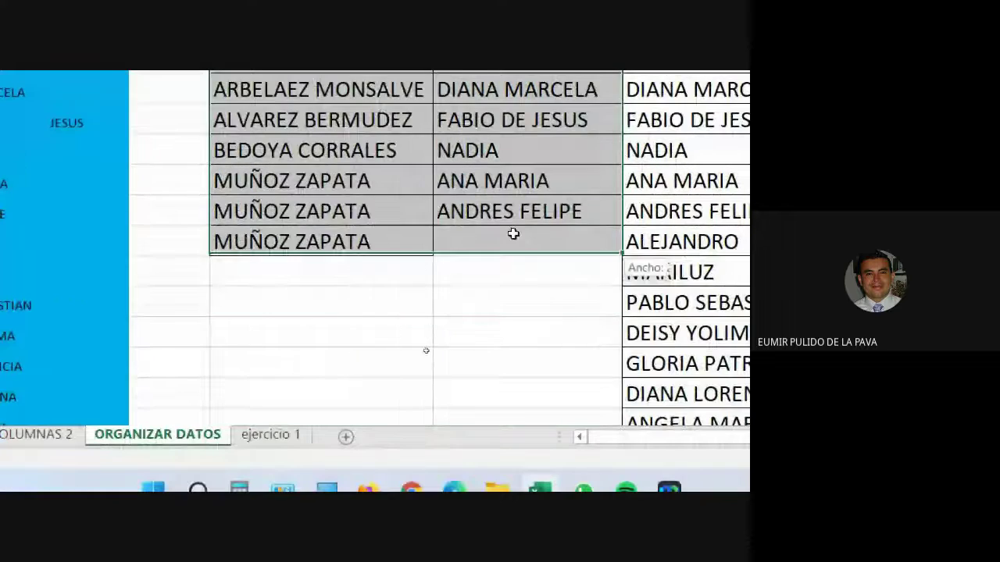
drag(469, 210, 664, 435)
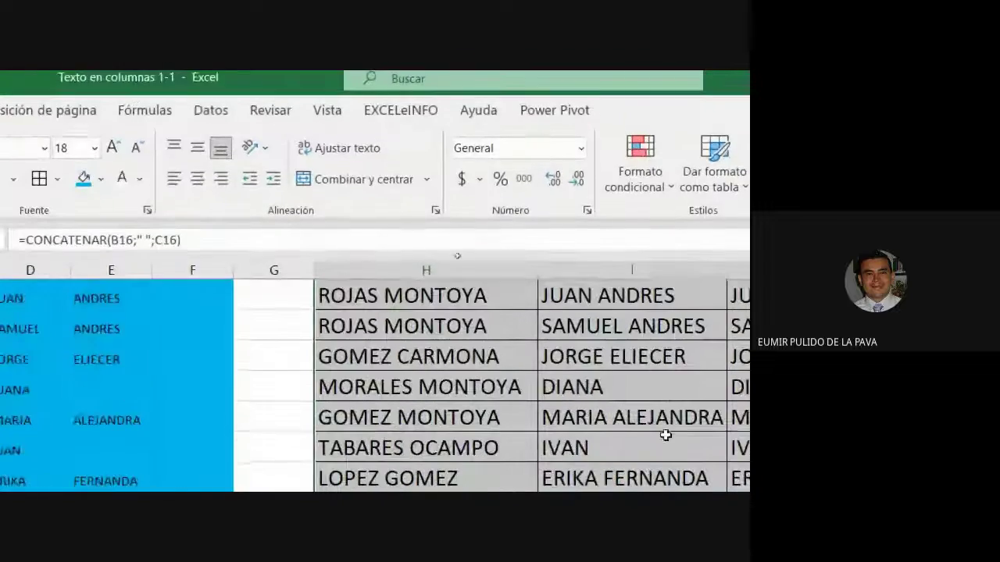
scroll(664, 435, up, 20)
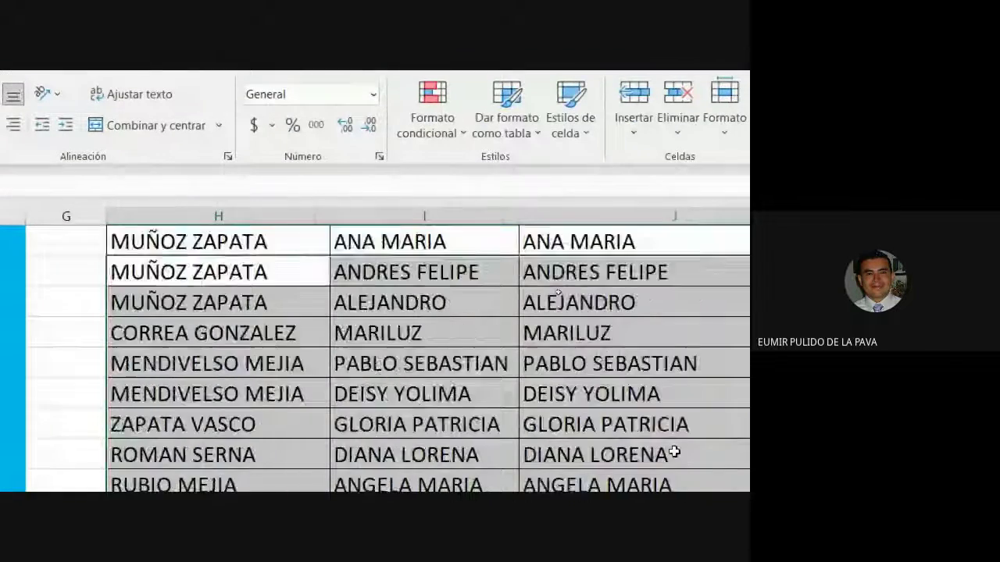
scroll(674, 453, up, 10)
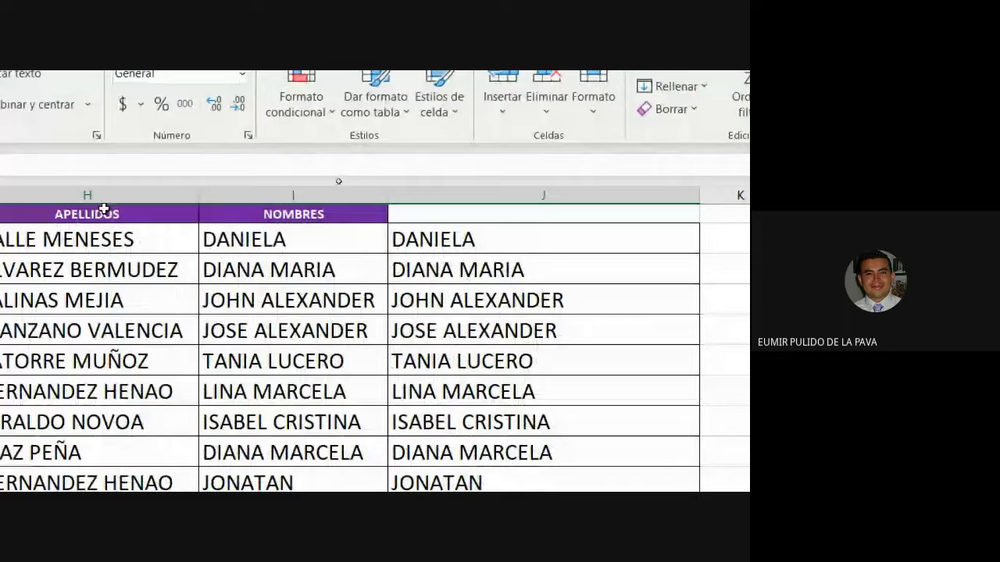
drag(104, 209, 245, 393)
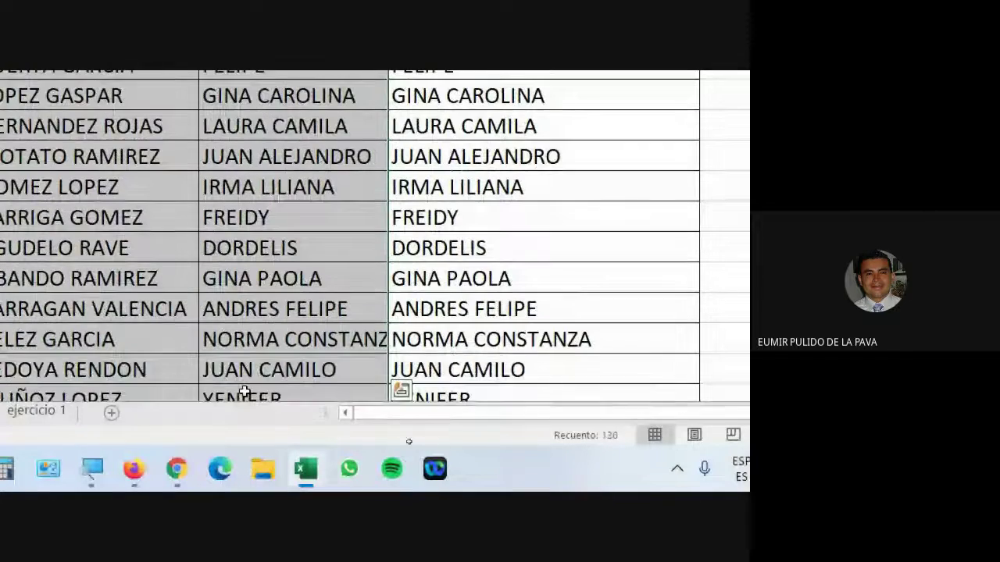
key(ctrl+c)
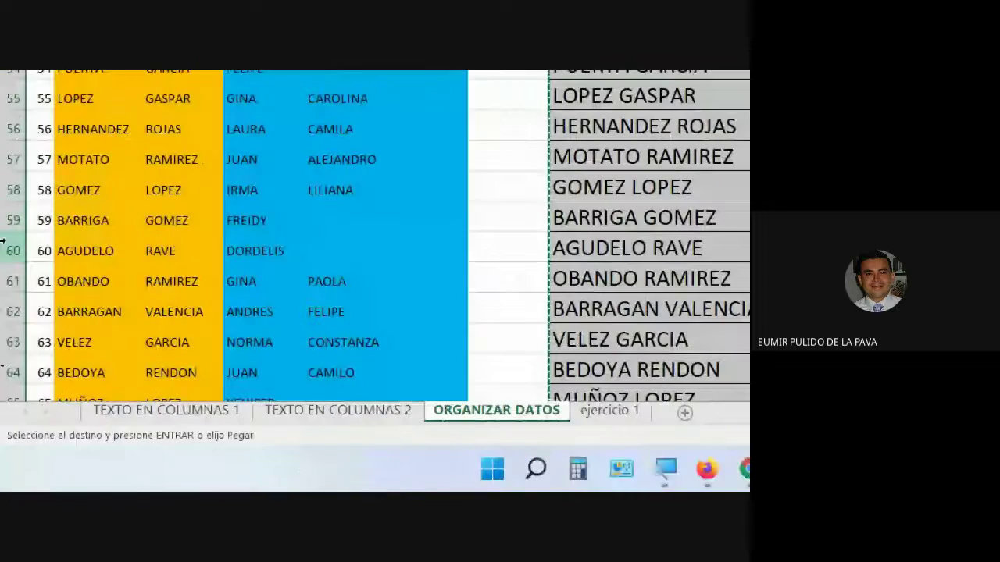
Step: Paste the copied names into B1 as values only, replacing the old name parts
scroll(65, 262, up, 18)
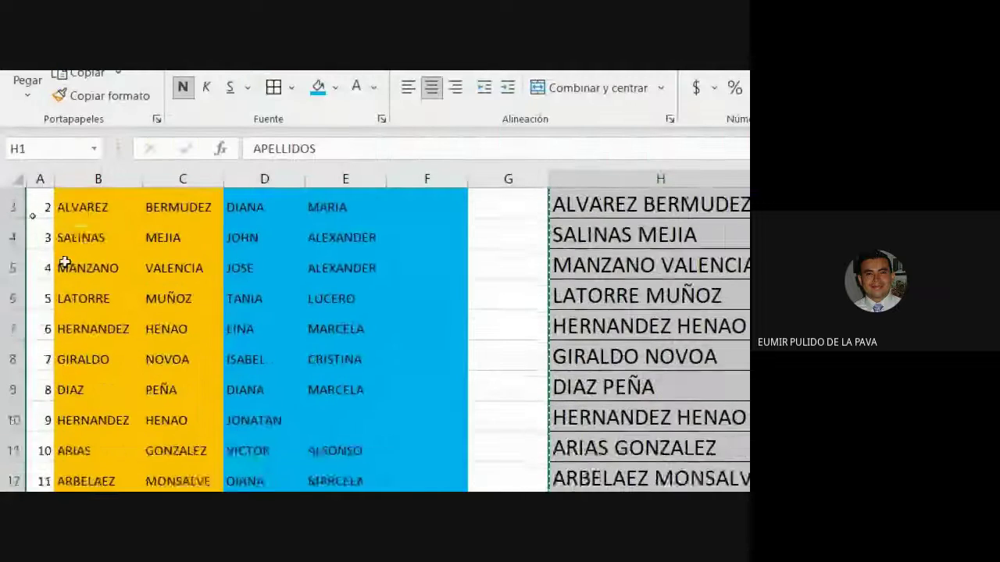
scroll(65, 262, up, 1)
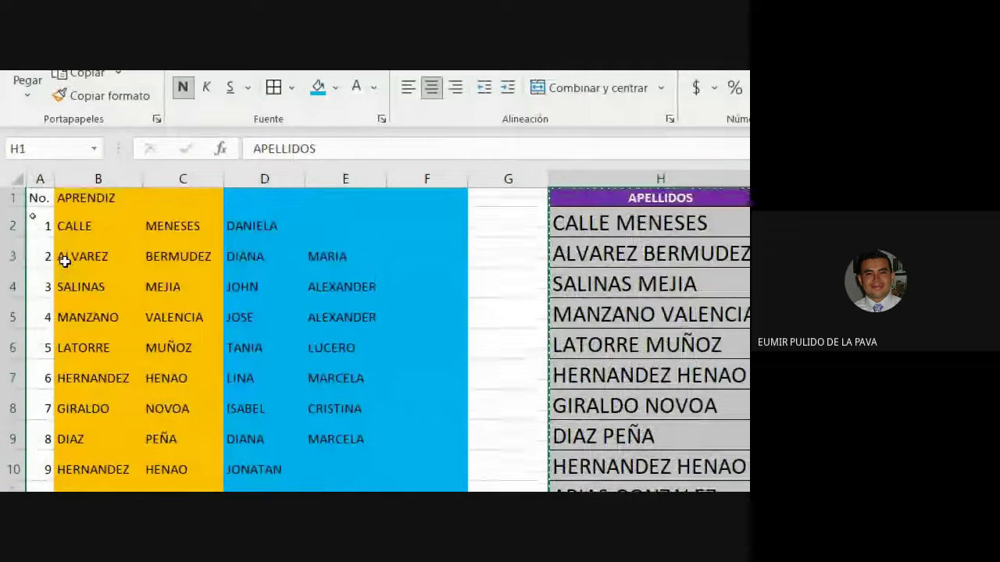
click(80, 199)
click(27, 96)
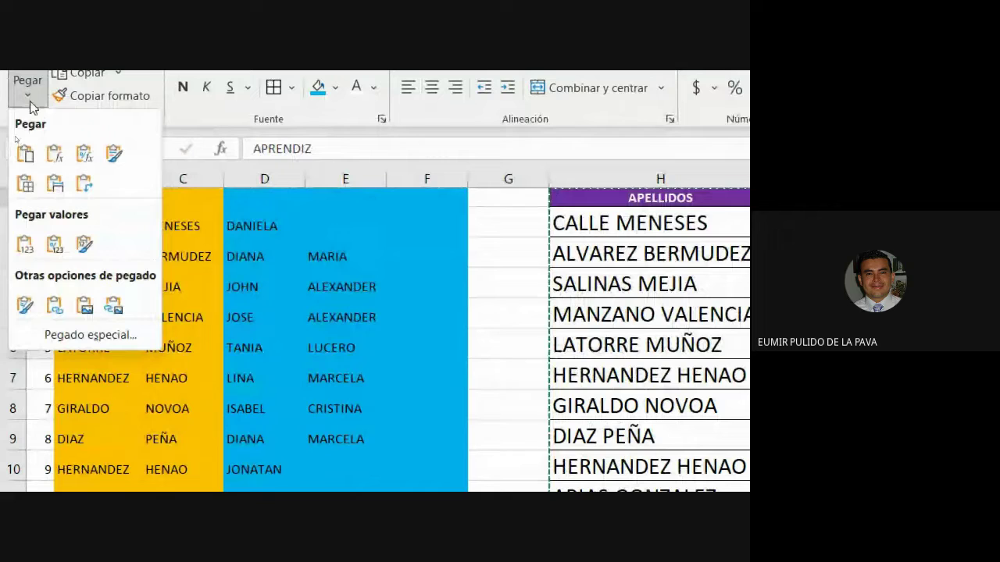
click(25, 244)
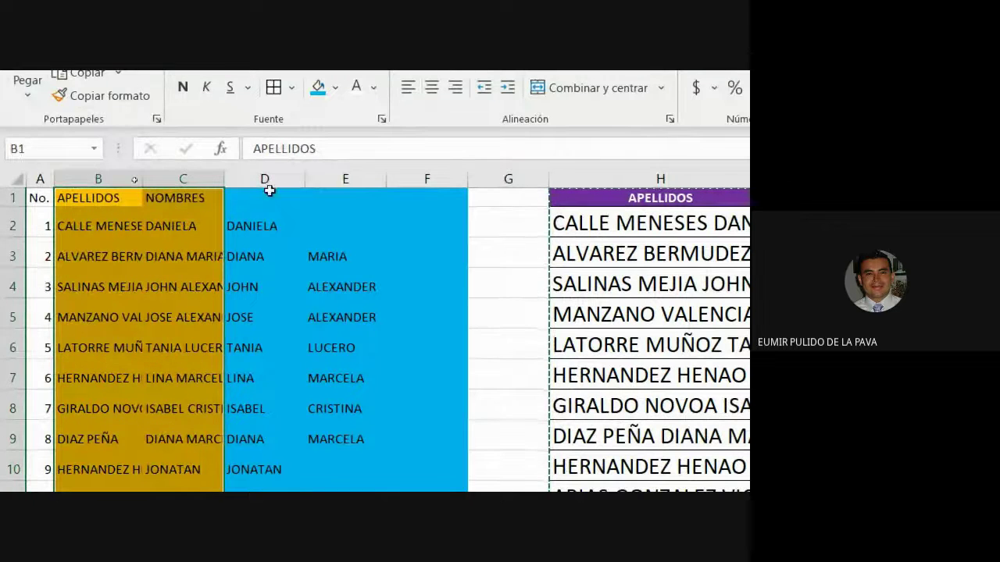
click(275, 180)
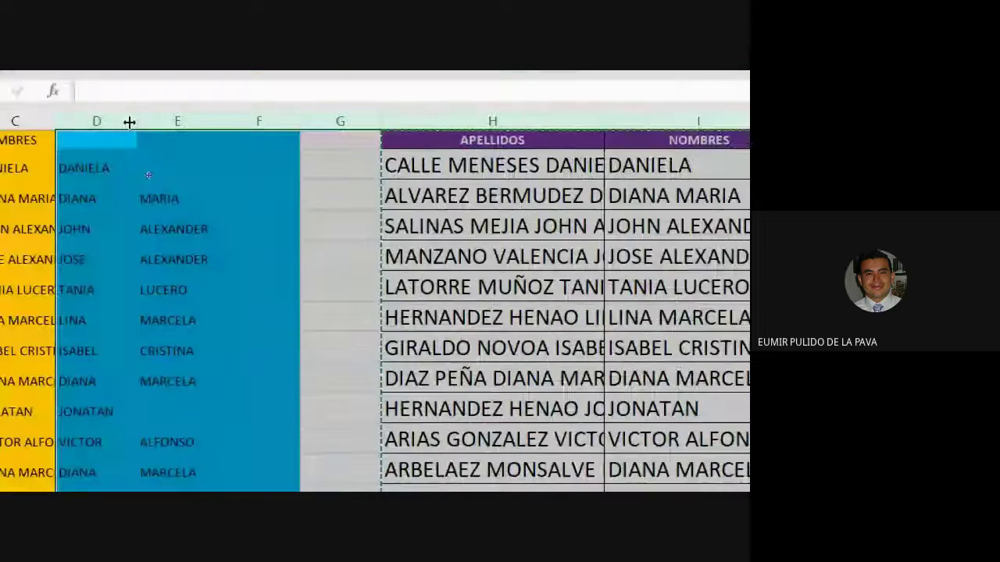
Step: Delete every column from D onward and autofit columns B and C to the names
drag(295, 180, 660, 263)
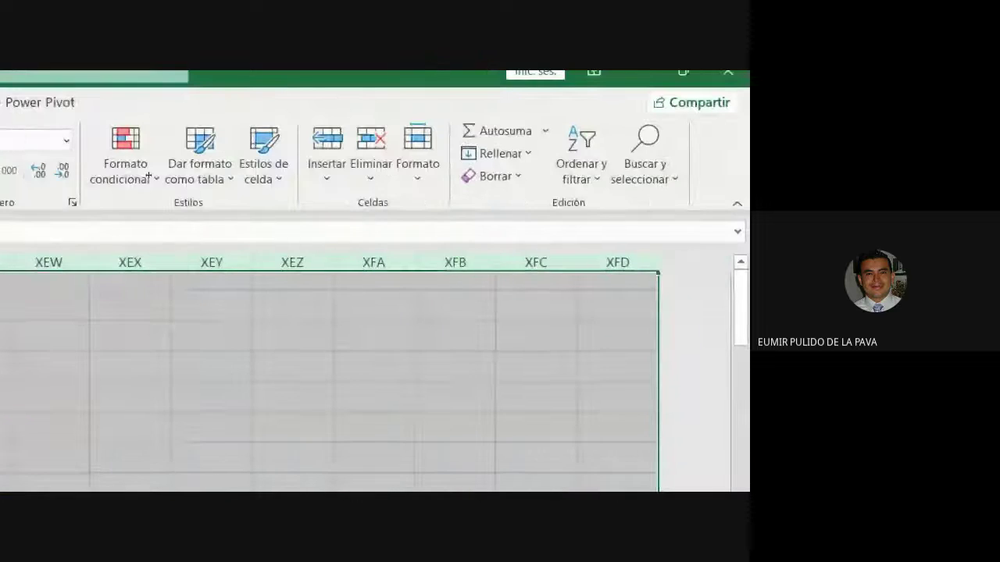
key(ctrl+BackSpace)
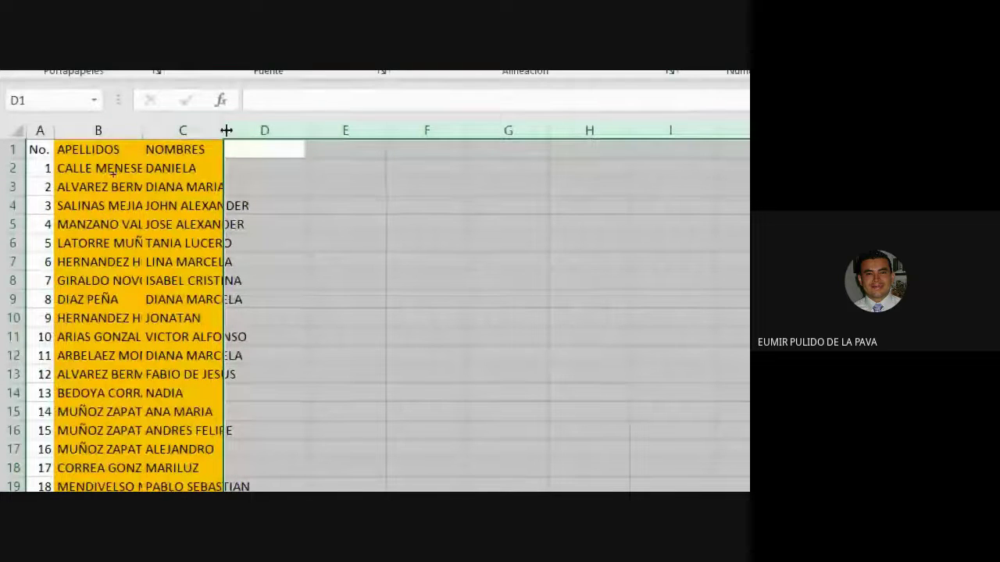
double_click(223, 130)
double_click(143, 130)
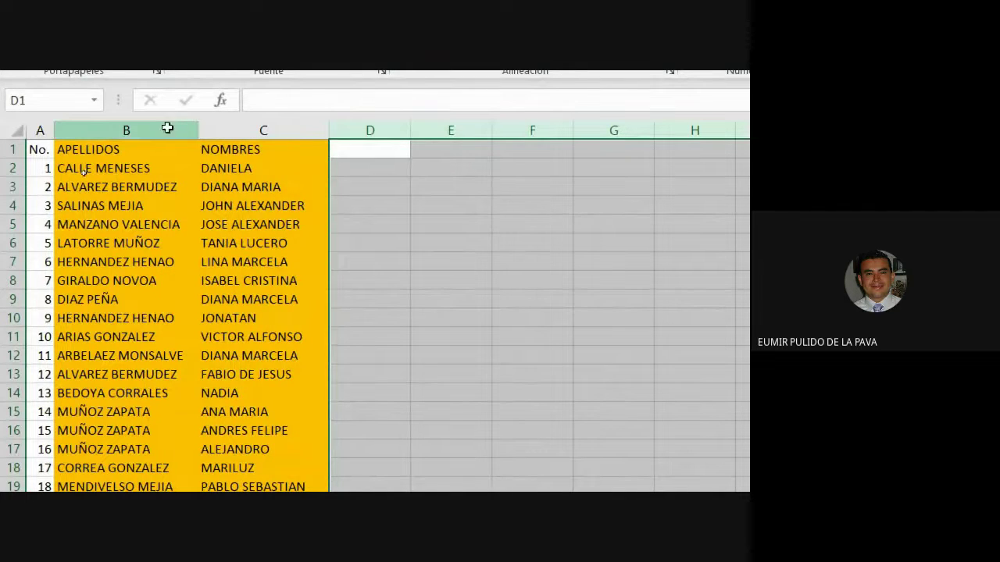
Step: Set columns B and C to Sin relleno (no fill)
drag(168, 128, 263, 130)
click(337, 188)
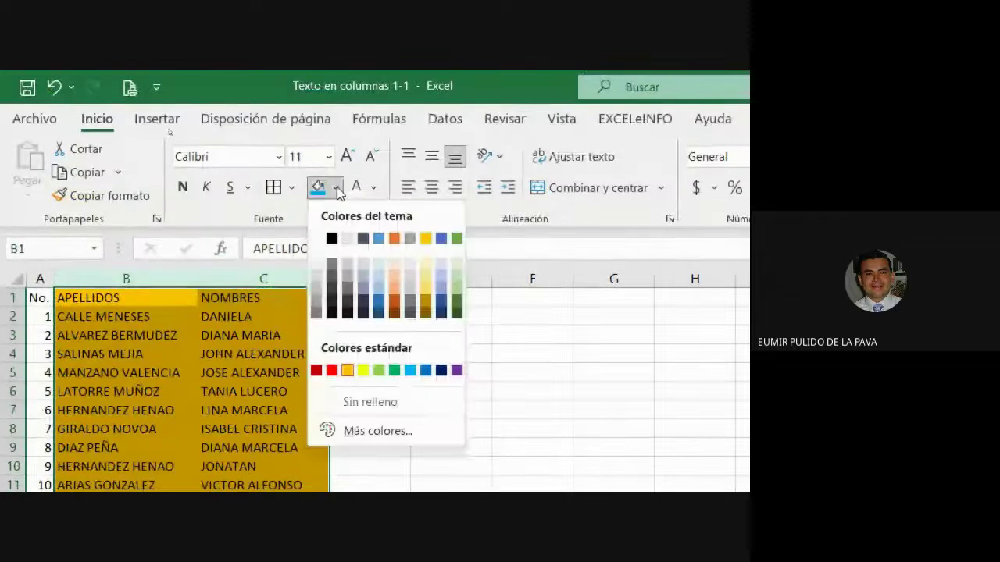
click(370, 402)
click(372, 394)
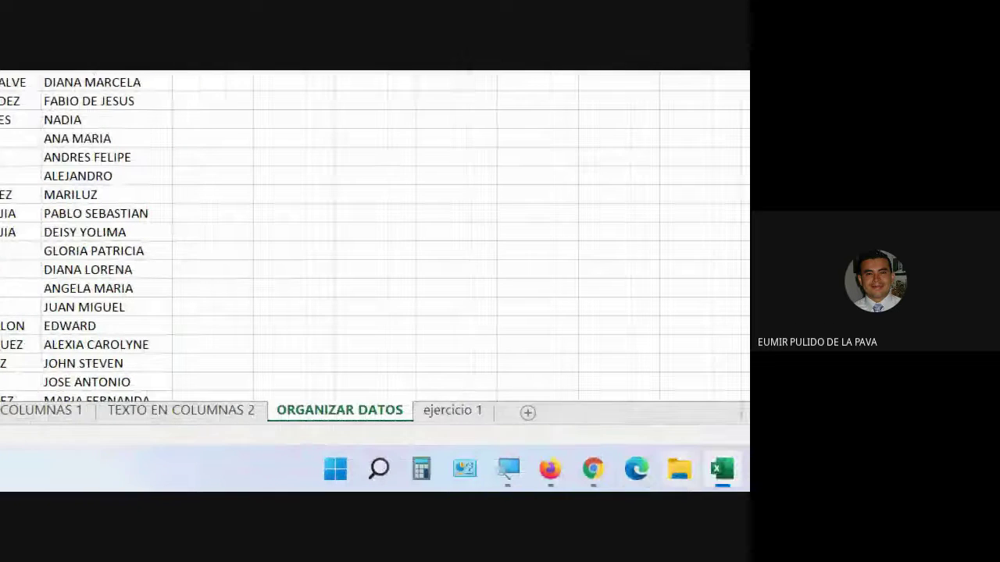
Step: Reset the screen magnification, return to Chrome's Meet call tab and close the AMPERSAND search tab
mouse_move(508, 465)
click(708, 408)
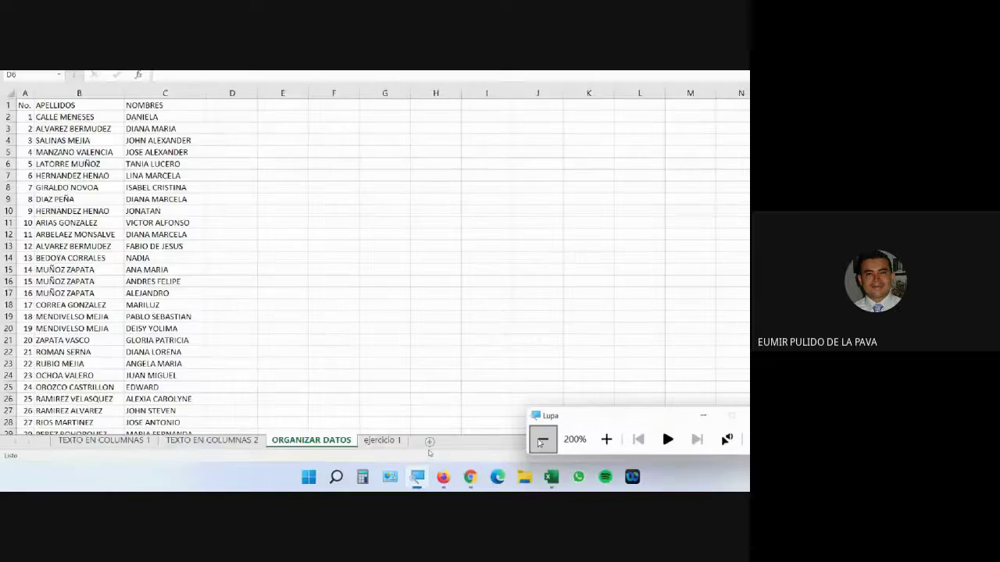
click(542, 439)
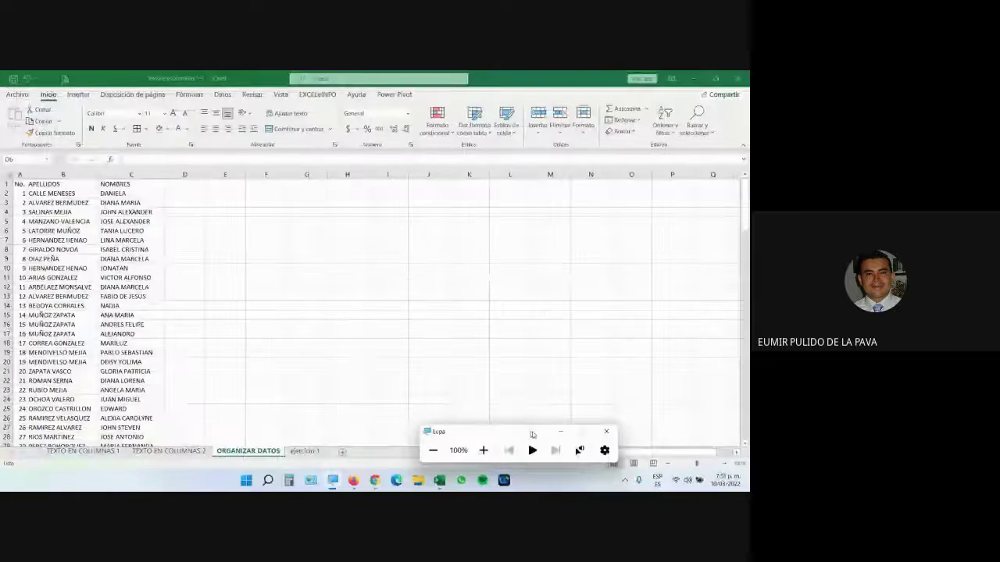
click(375, 480)
click(55, 78)
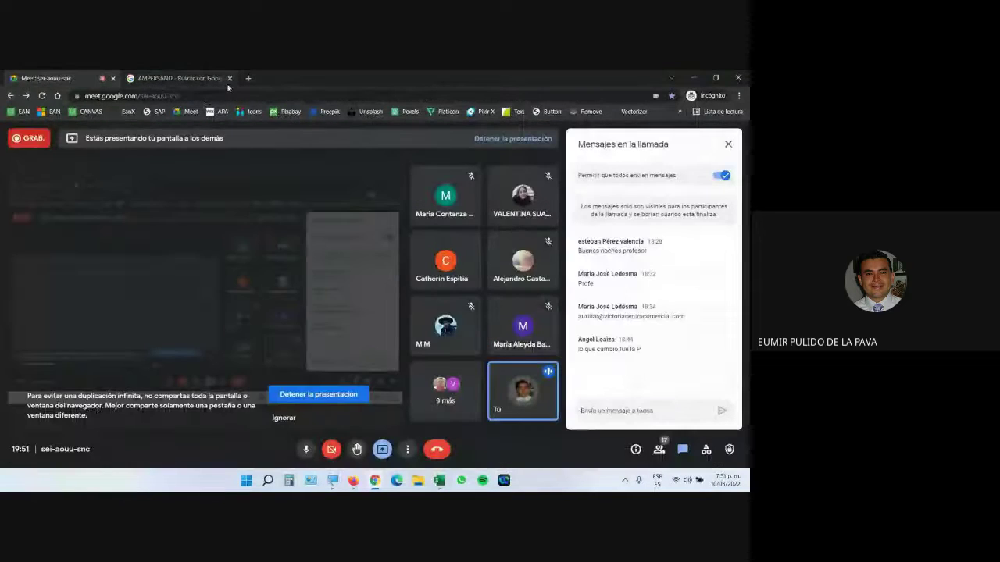
click(229, 78)
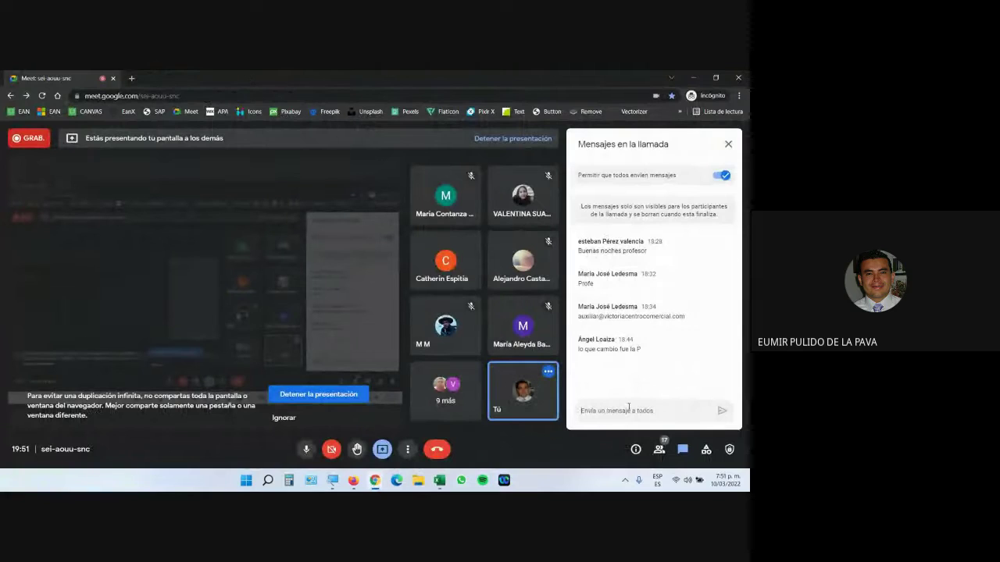
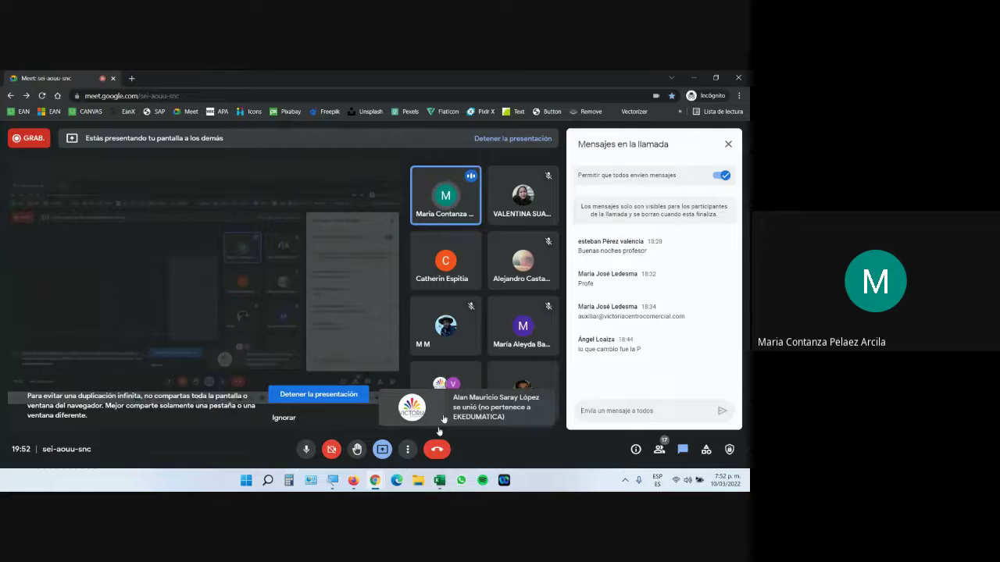
Step: Undo back to the colour-coded split-name layout in Texto en columnas and cancel column J's pending copy
click(439, 484)
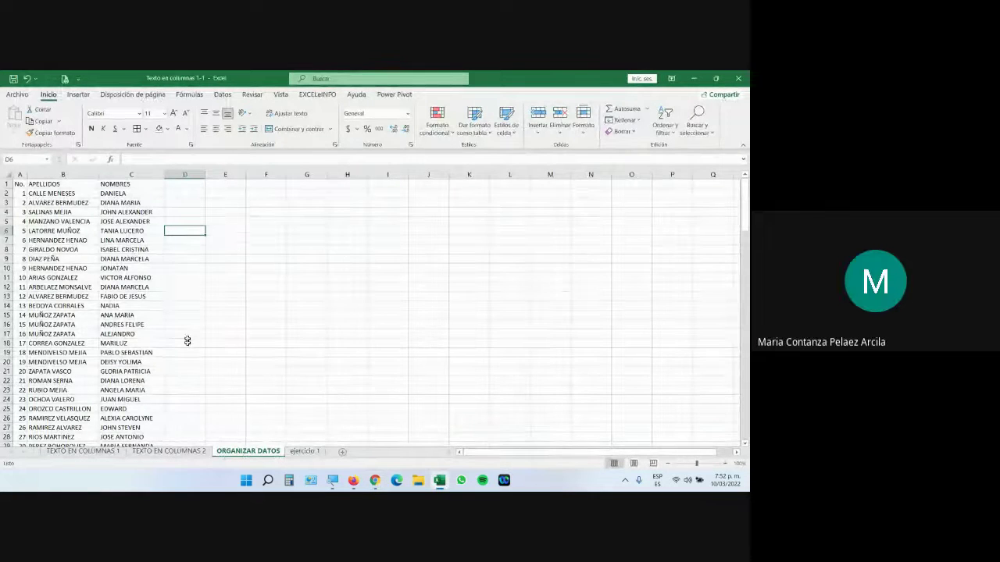
key(ctrl+z)
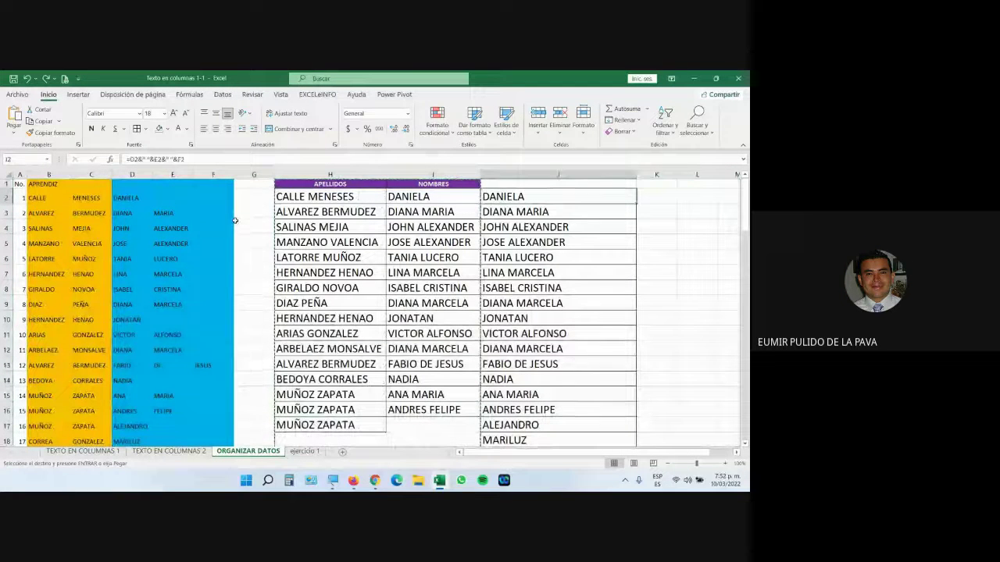
click(173, 198)
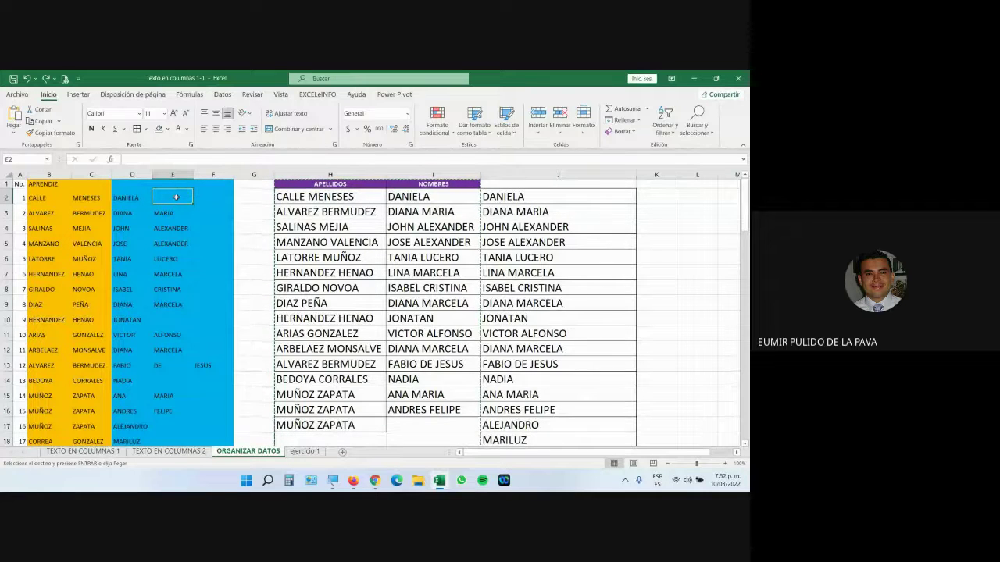
key(Escape)
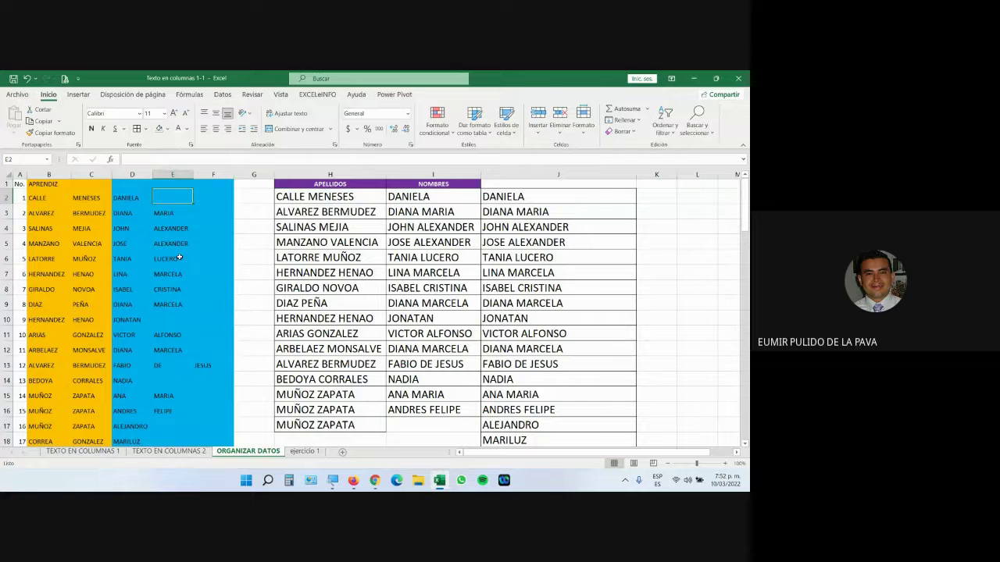
click(333, 480)
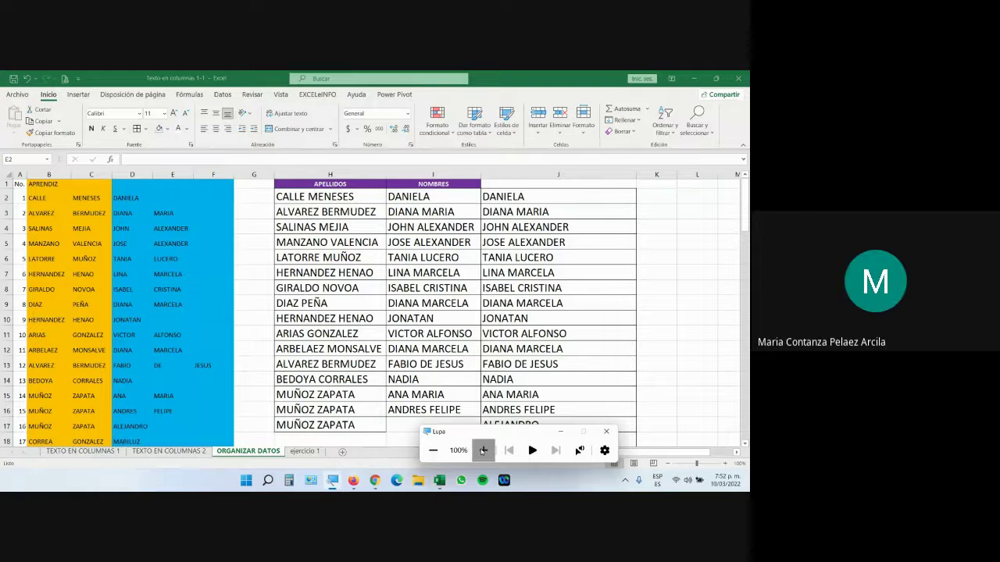
click(483, 450)
click(167, 198)
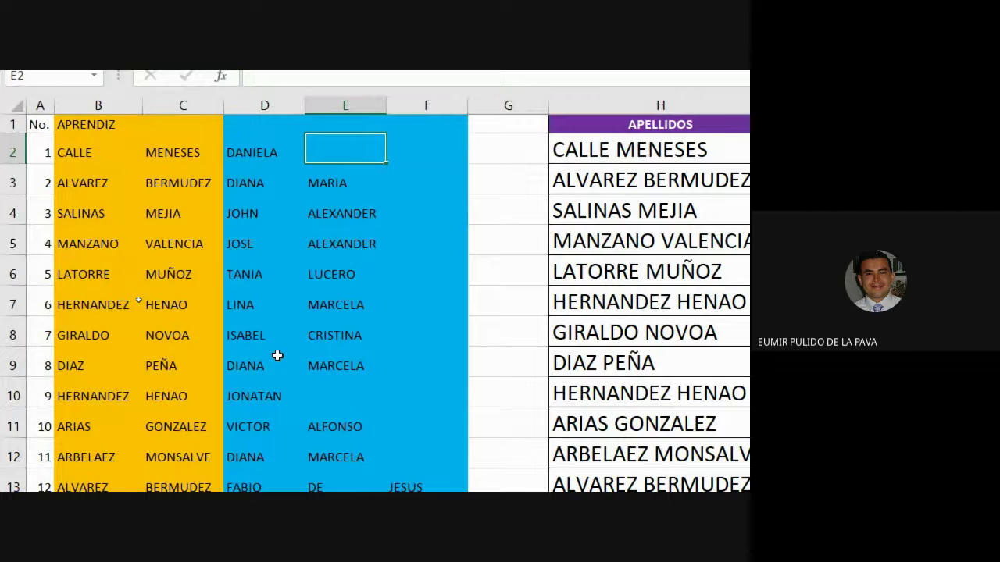
scroll(298, 355, down, 2)
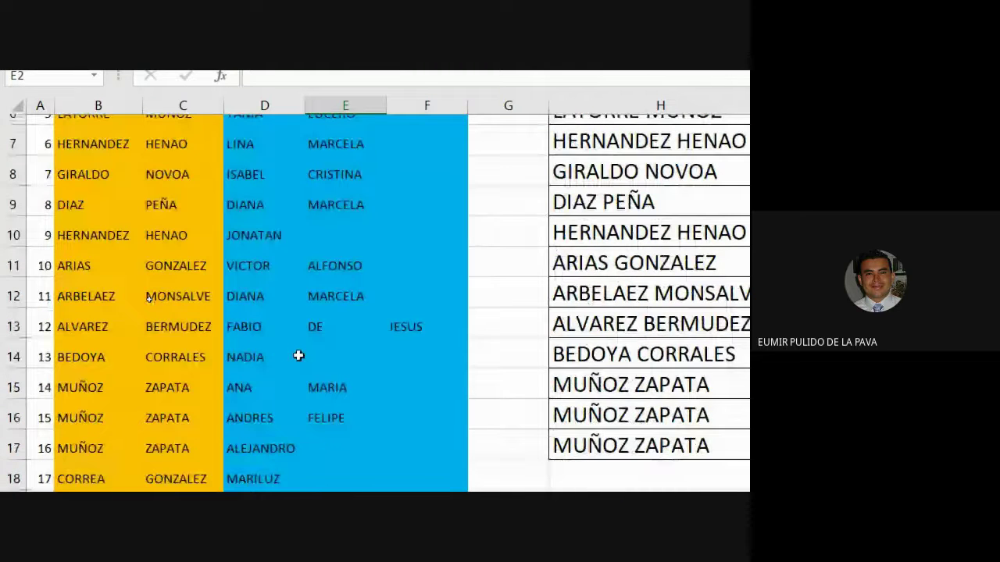
scroll(298, 355, down, 5)
scroll(245, 412, down, 3)
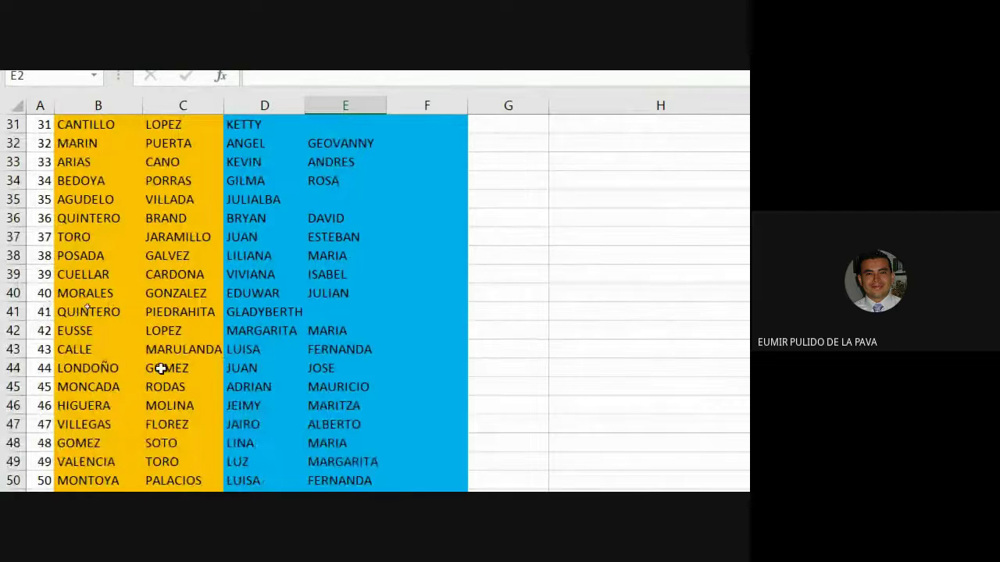
click(90, 371)
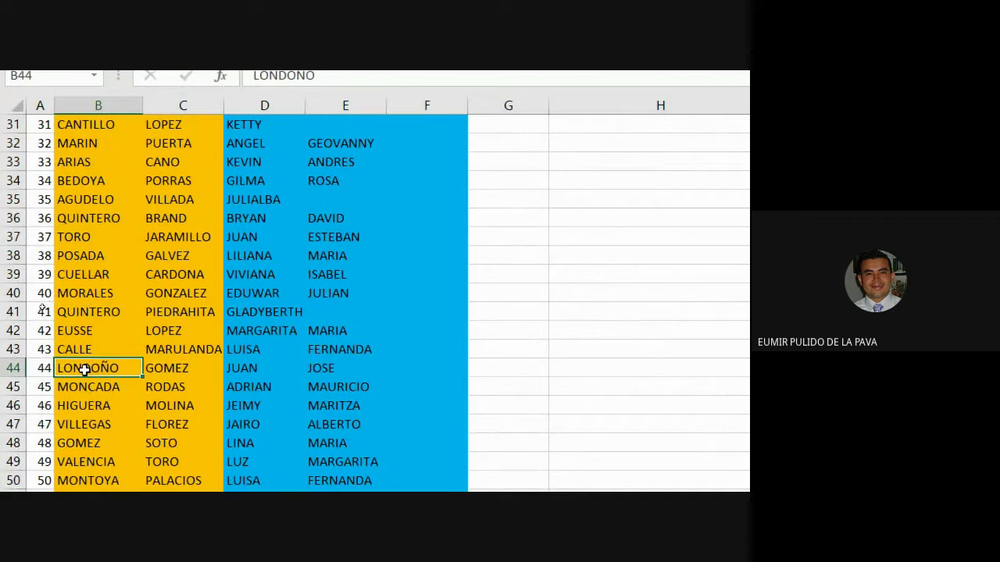
click(172, 367)
scroll(721, 167, right, 5)
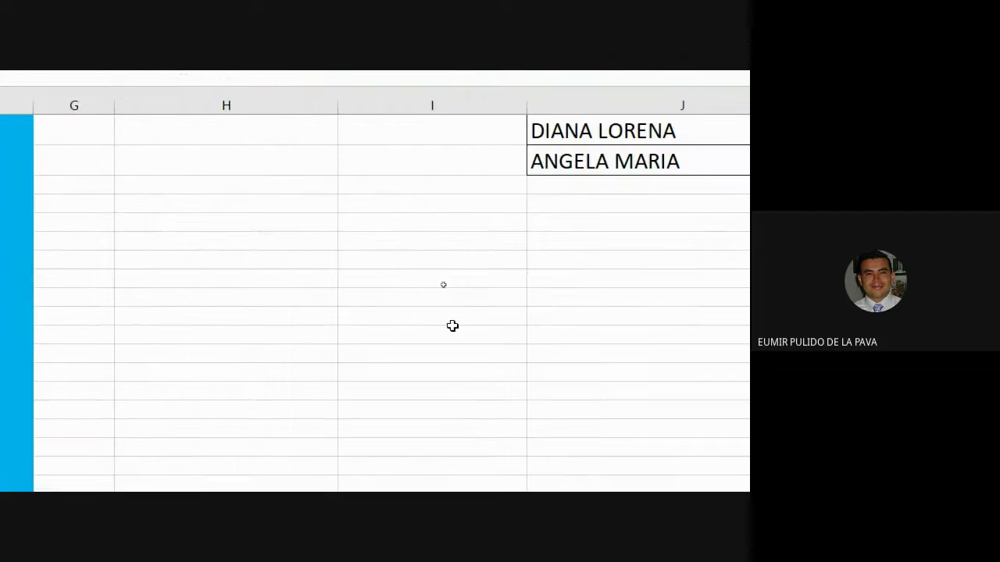
scroll(451, 326, up, 3)
scroll(218, 271, left, 5)
scroll(162, 410, down, 3)
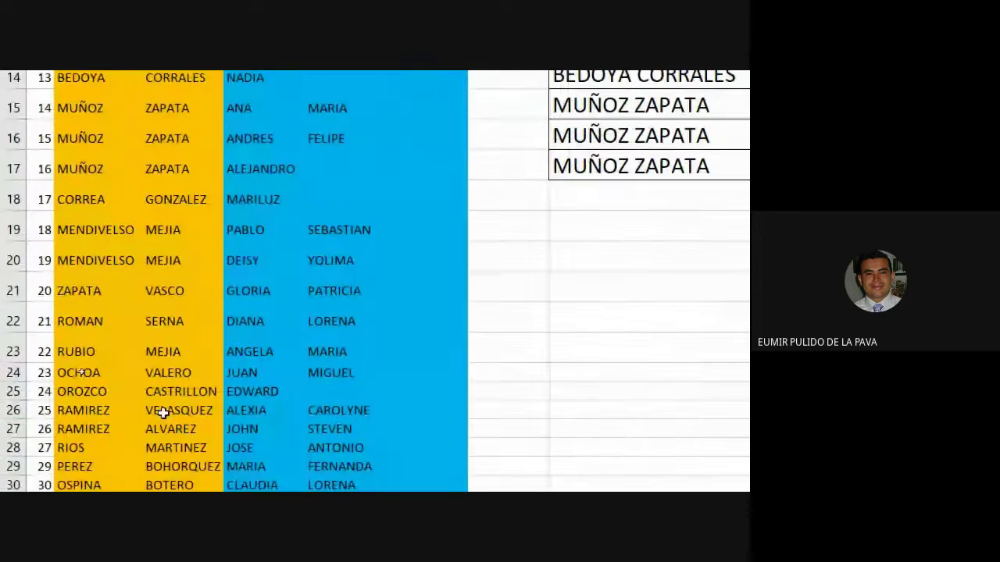
scroll(172, 408, down, 7)
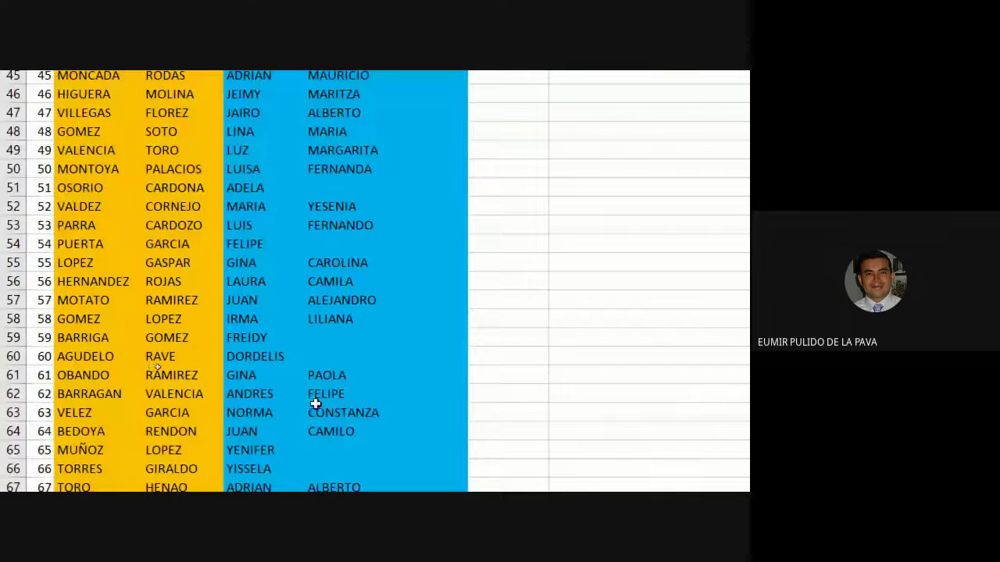
scroll(309, 405, down, 4)
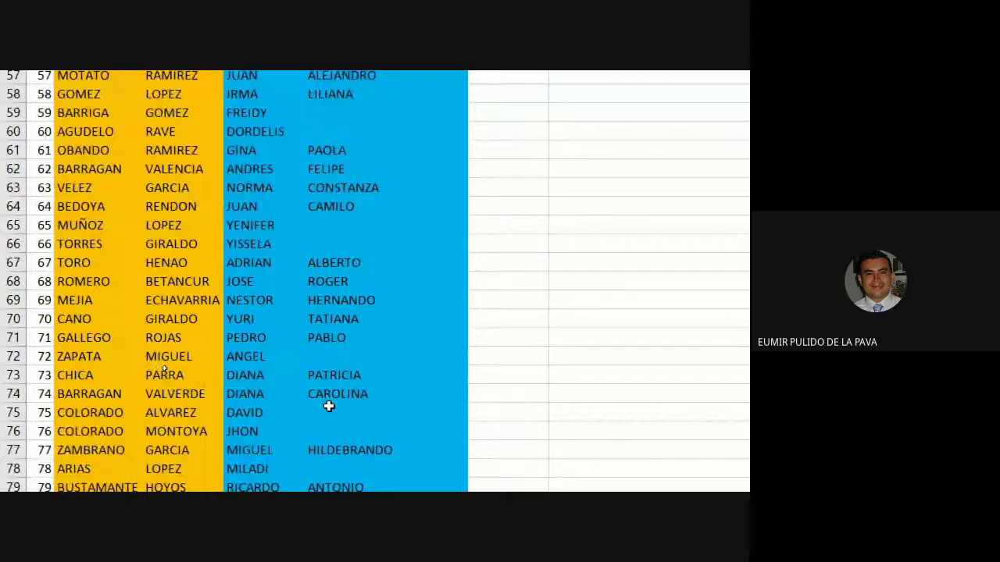
scroll(327, 397, down, 3)
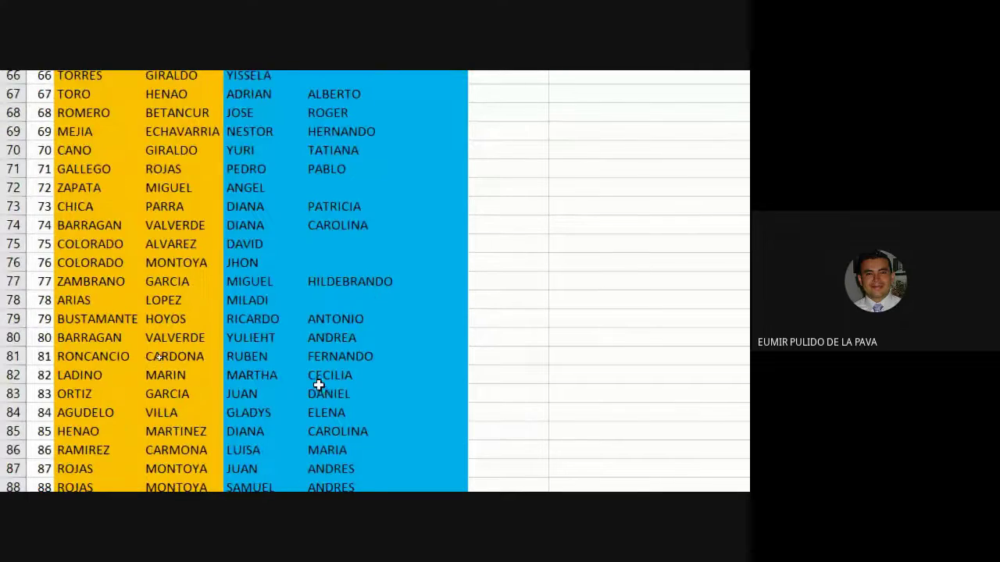
scroll(301, 363, up, 9)
scroll(297, 358, up, 12)
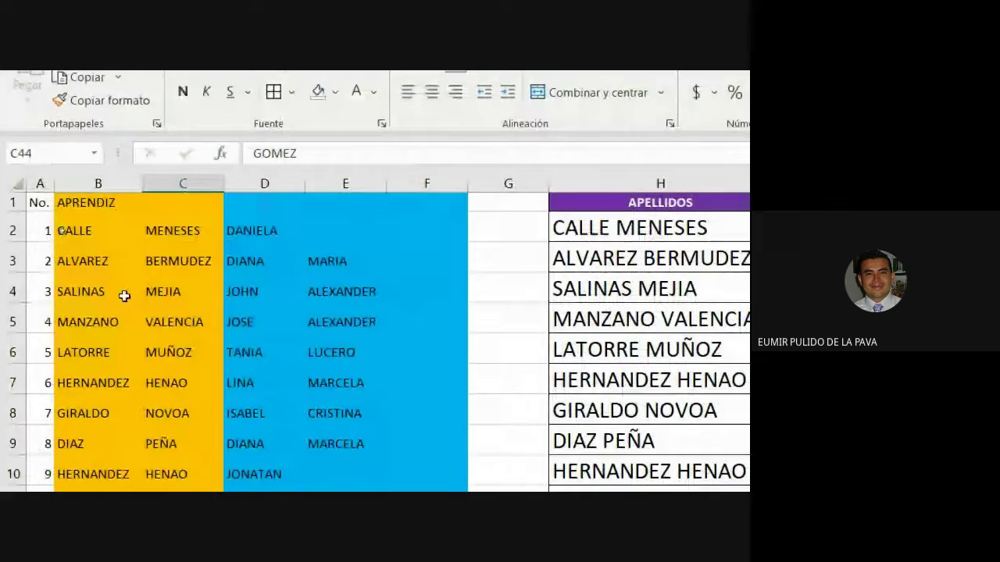
drag(268, 182, 415, 185)
click(293, 228)
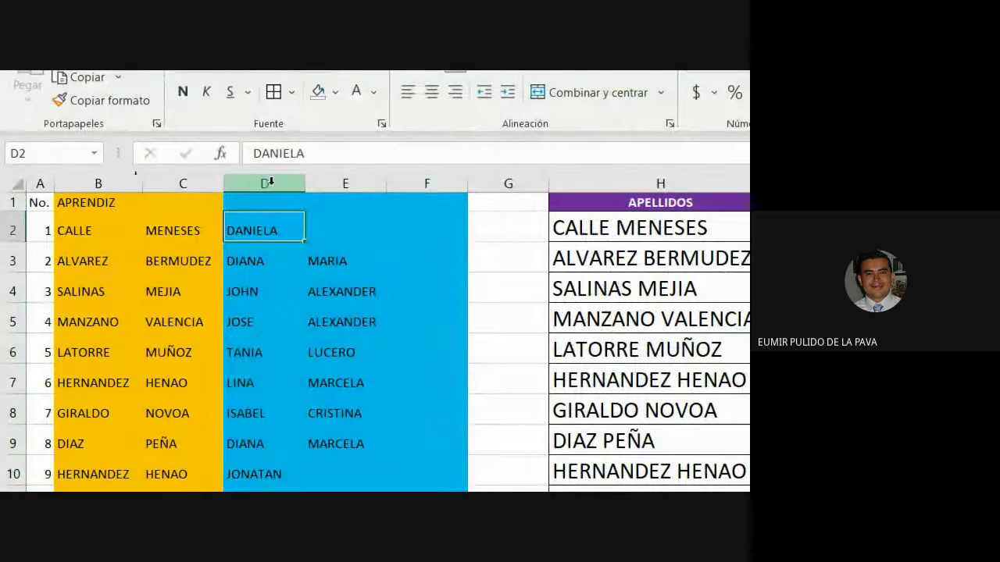
click(271, 183)
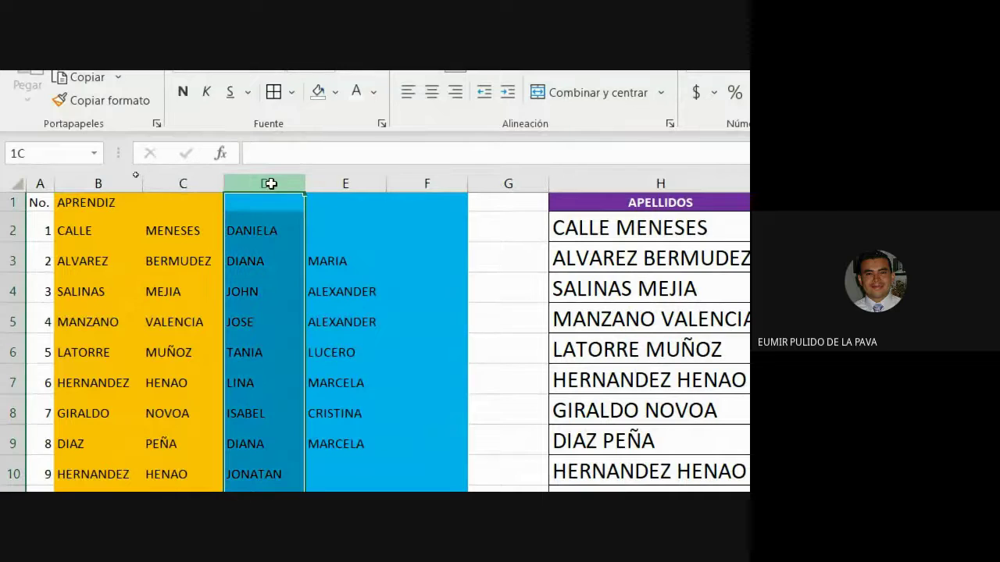
click(331, 181)
click(430, 180)
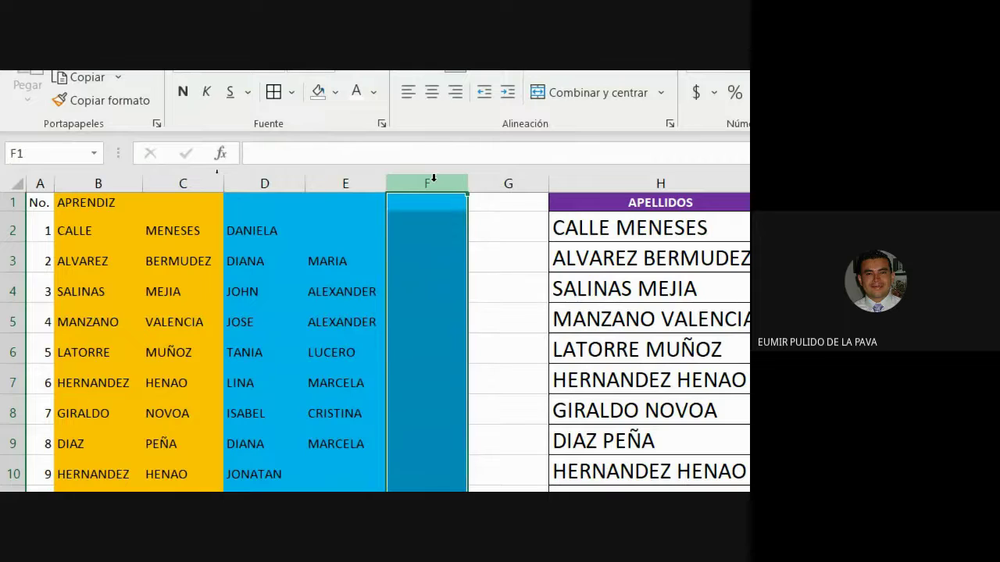
drag(318, 230, 438, 229)
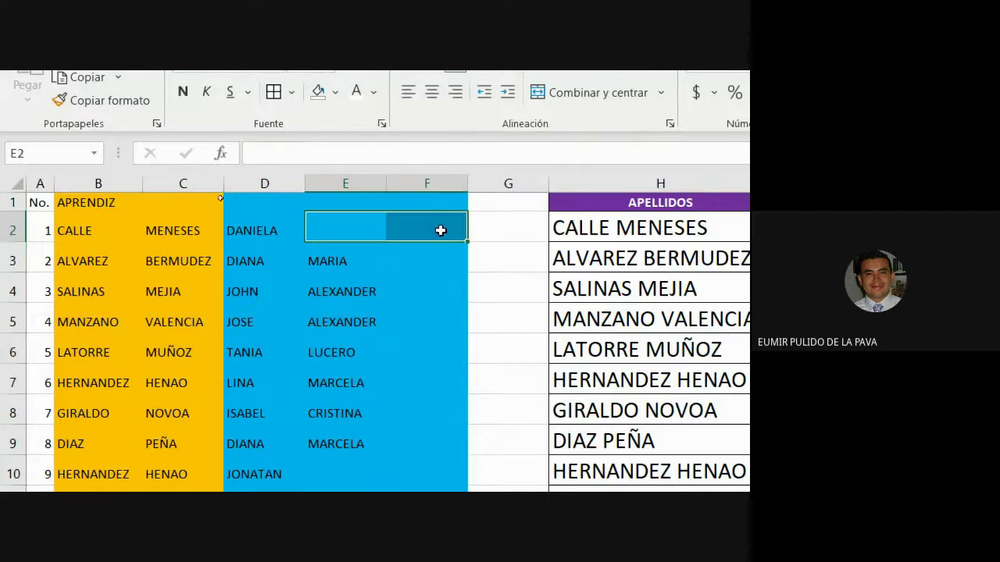
scroll(444, 282, down, 2)
drag(242, 394, 449, 395)
scroll(712, 451, up, 2)
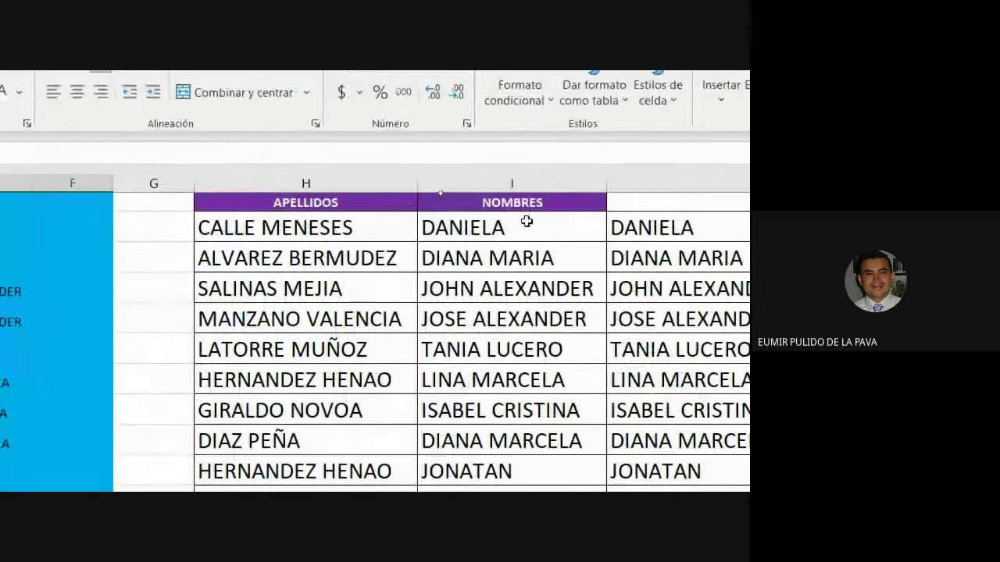
click(528, 227)
double_click(542, 227)
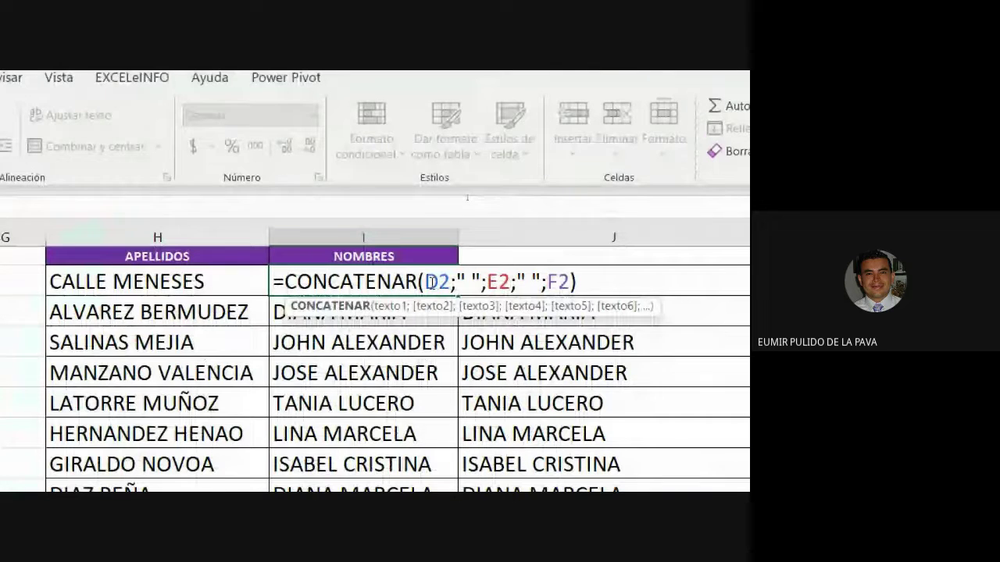
drag(430, 282, 570, 282)
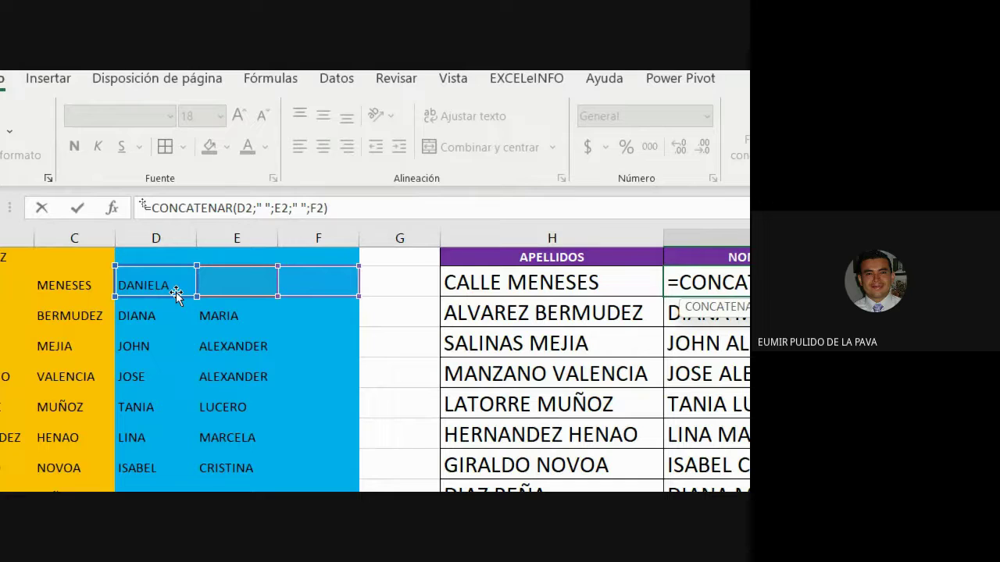
scroll(362, 435, down, 3)
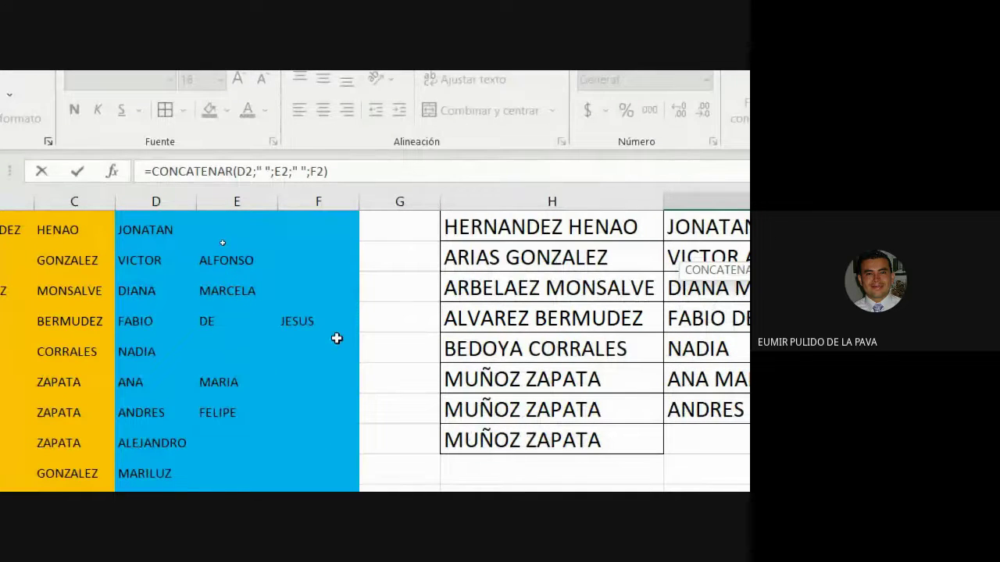
scroll(234, 459, down, 2)
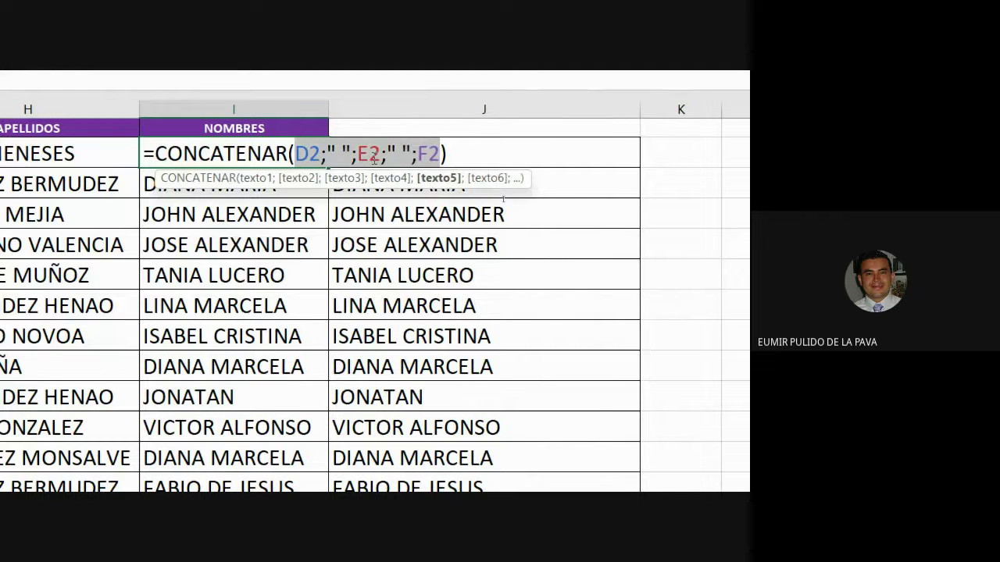
key(Return)
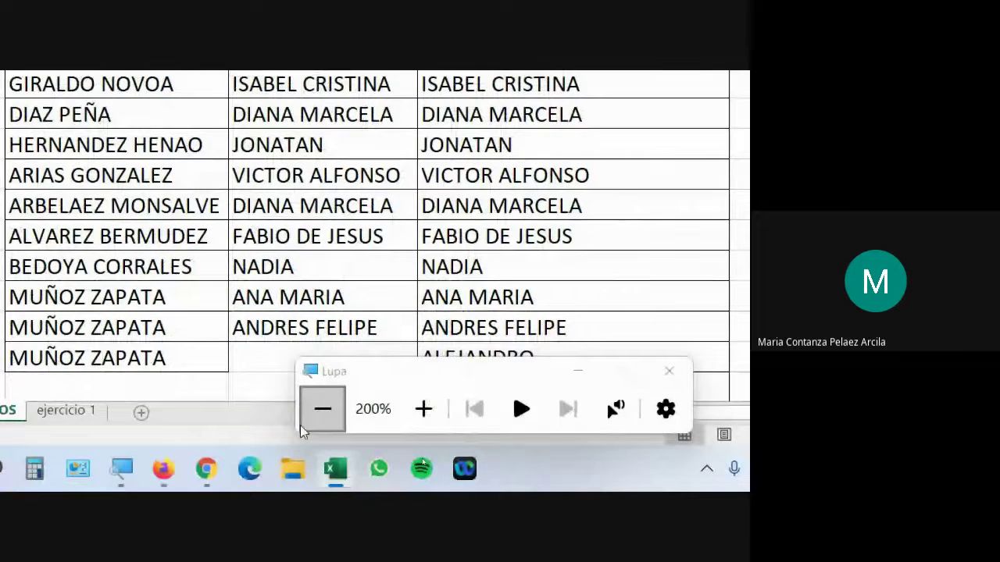
Step: Reset the magnifier to normal size and switch to the Google Meet call window
click(301, 424)
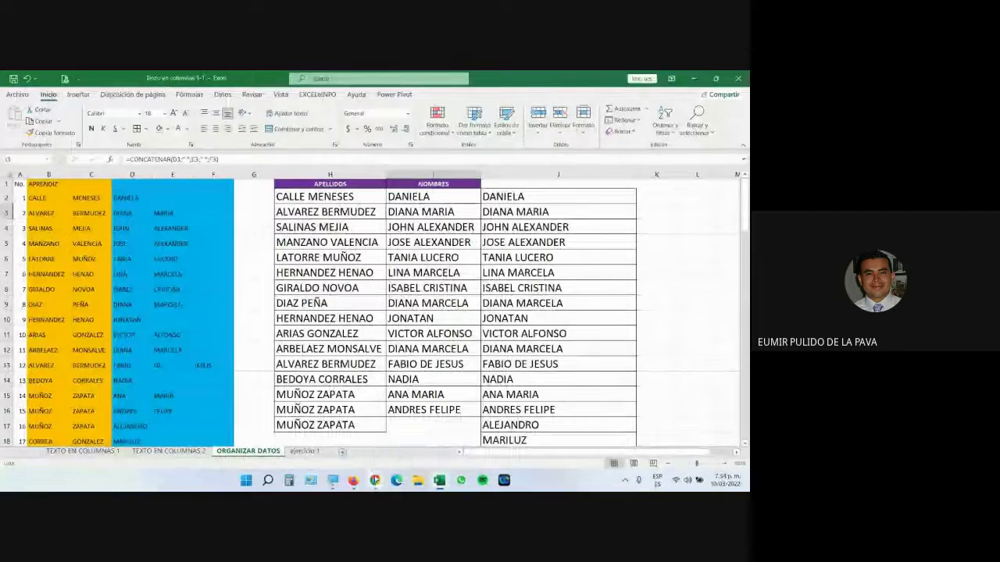
click(375, 480)
click(438, 414)
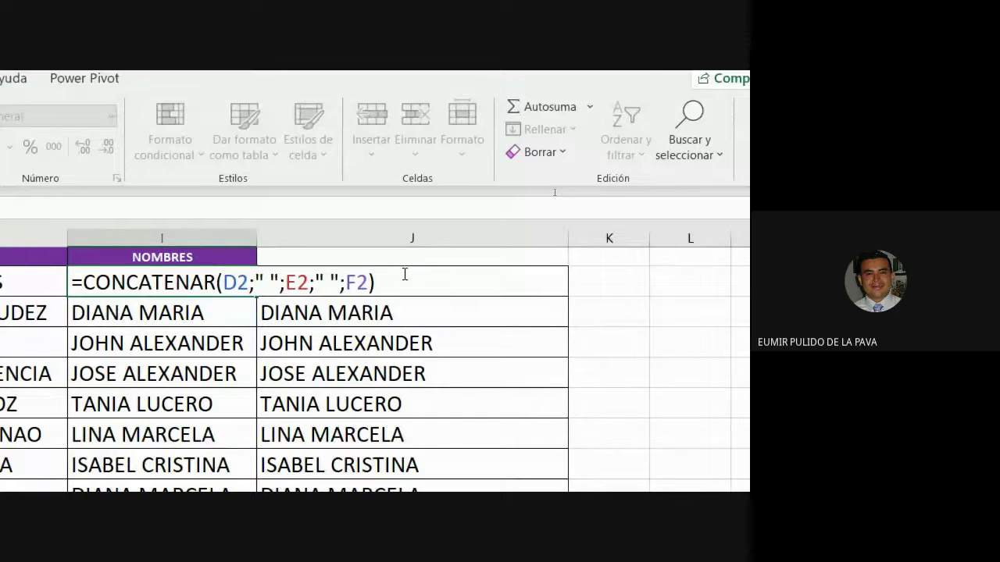
Step: Rework I2's CONCATENAR formula, dropping the stray & before E2 and the &"-----" tail
text(&)
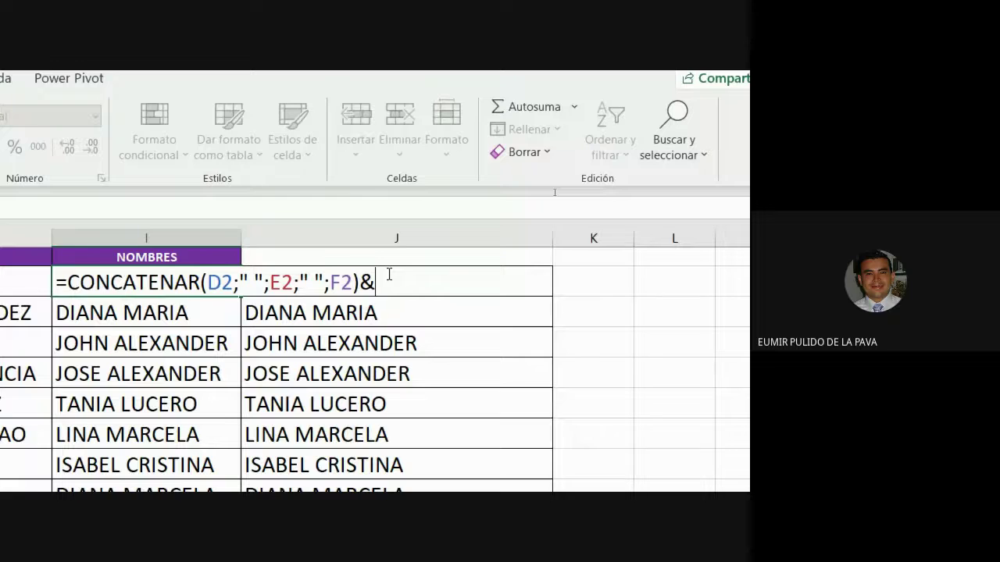
text("-----")
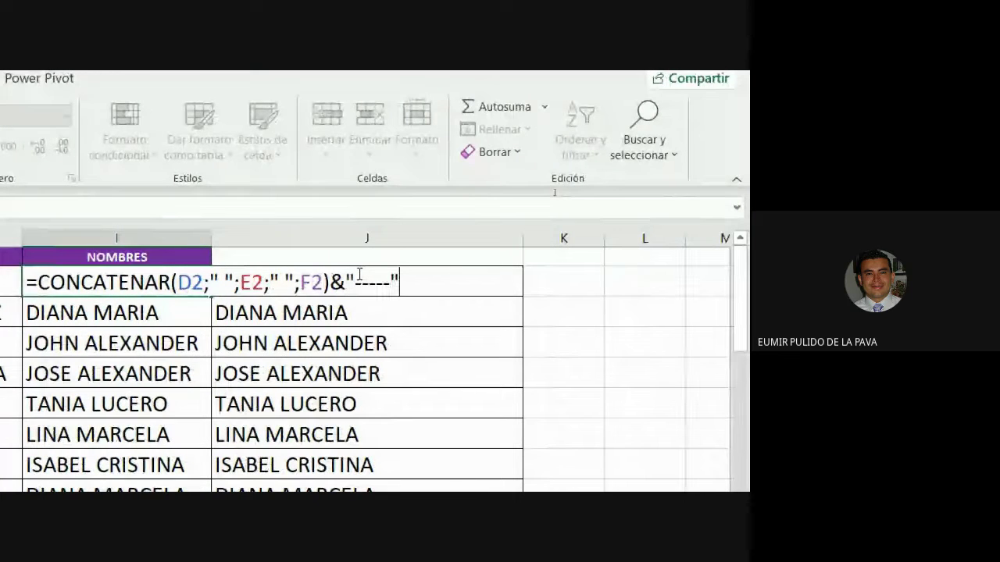
key(Return)
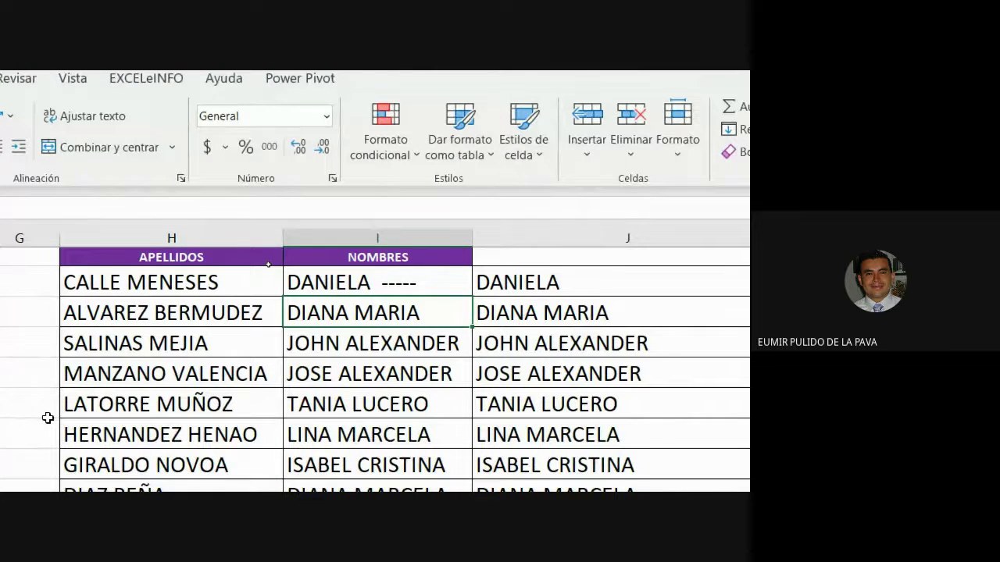
double_click(404, 279)
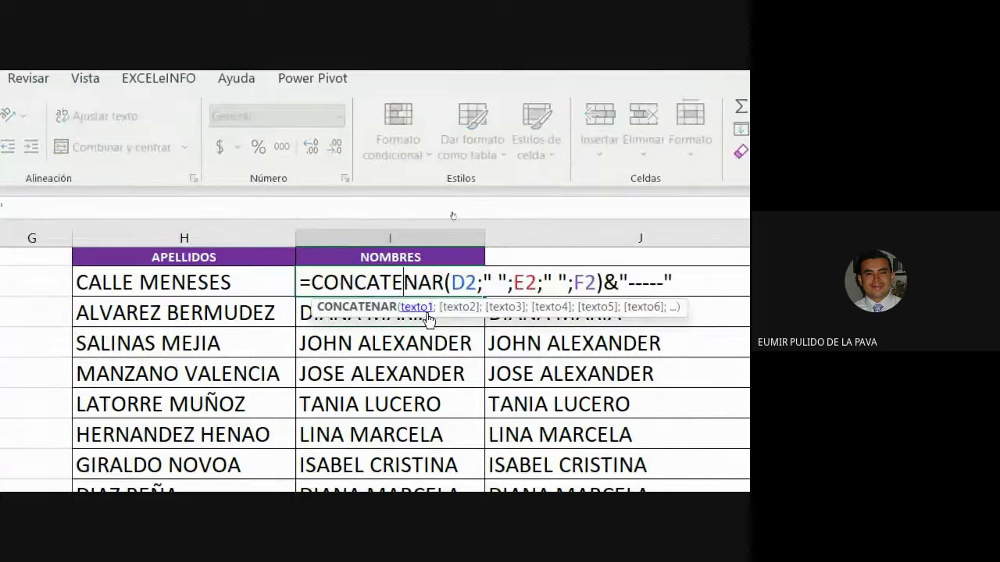
click(514, 282)
text(&)
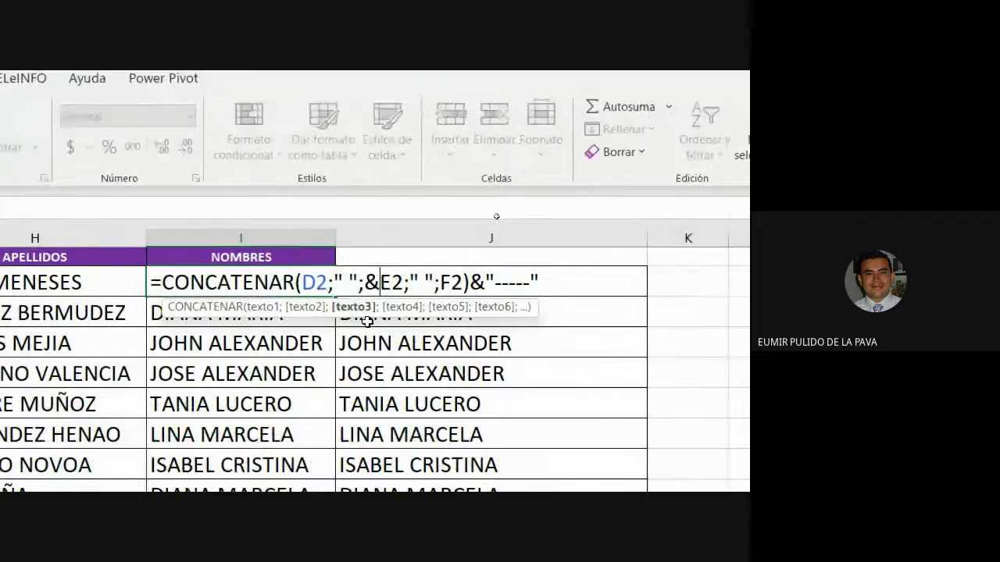
key(BackSpace)
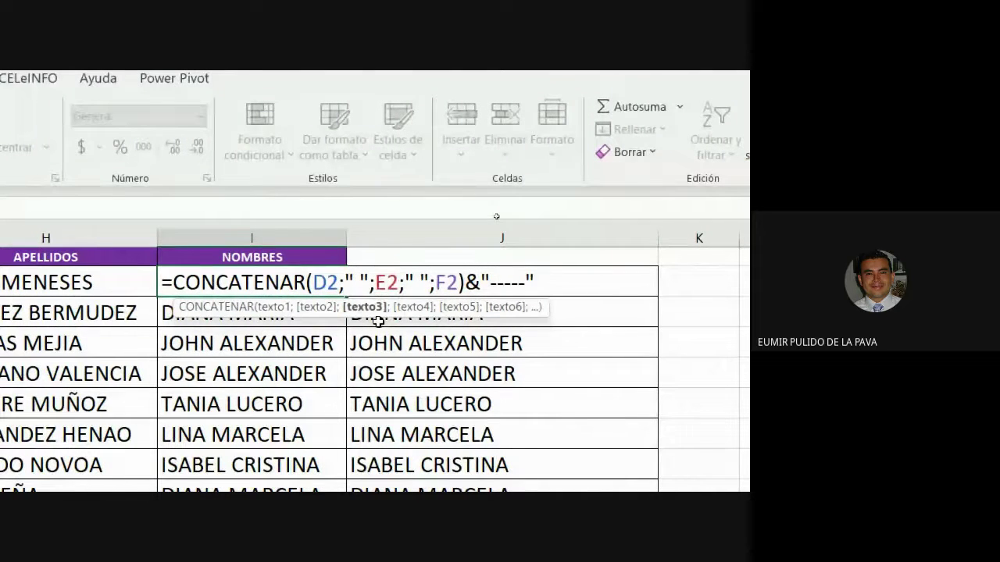
drag(465, 282, 588, 282)
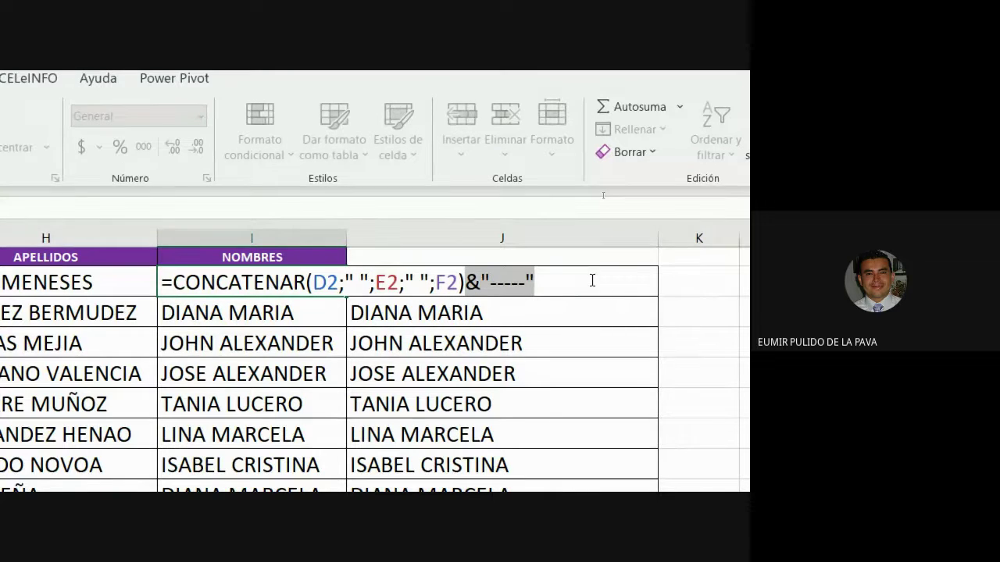
key(Delete)
key(Return)
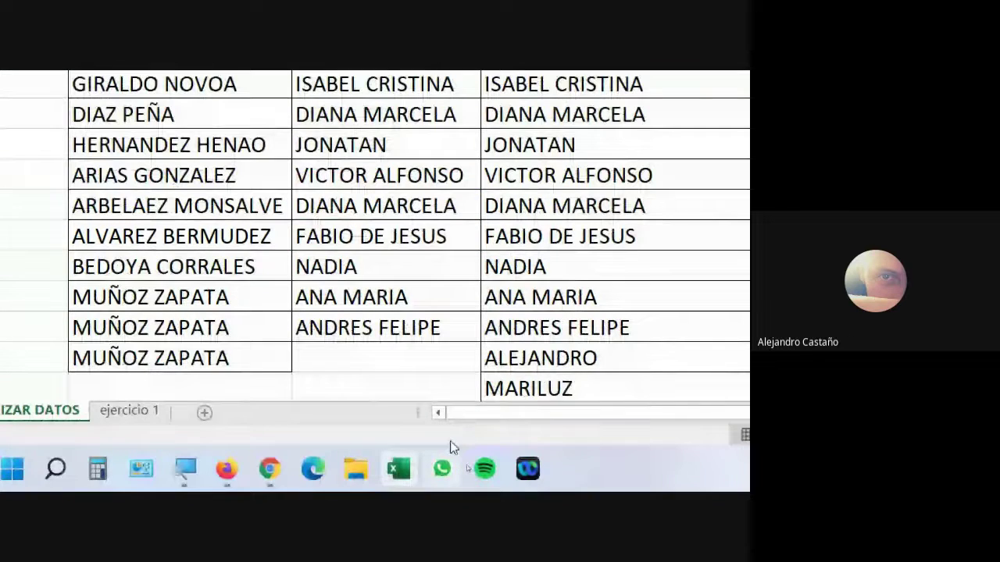
Step: Zoom the magnifier back to normal, close it, and switch to the Google Meet call
click(185, 469)
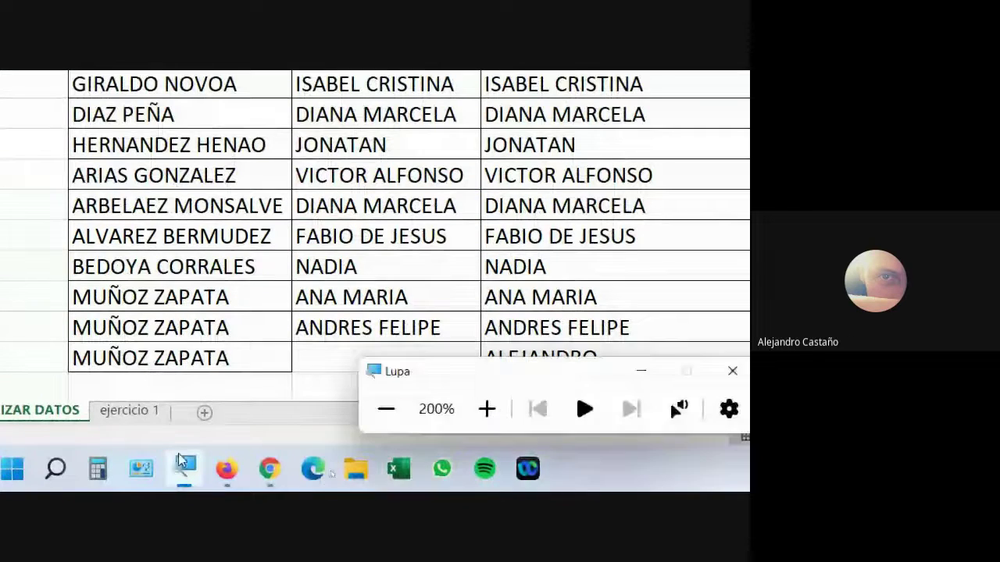
click(384, 409)
key(super+Escape)
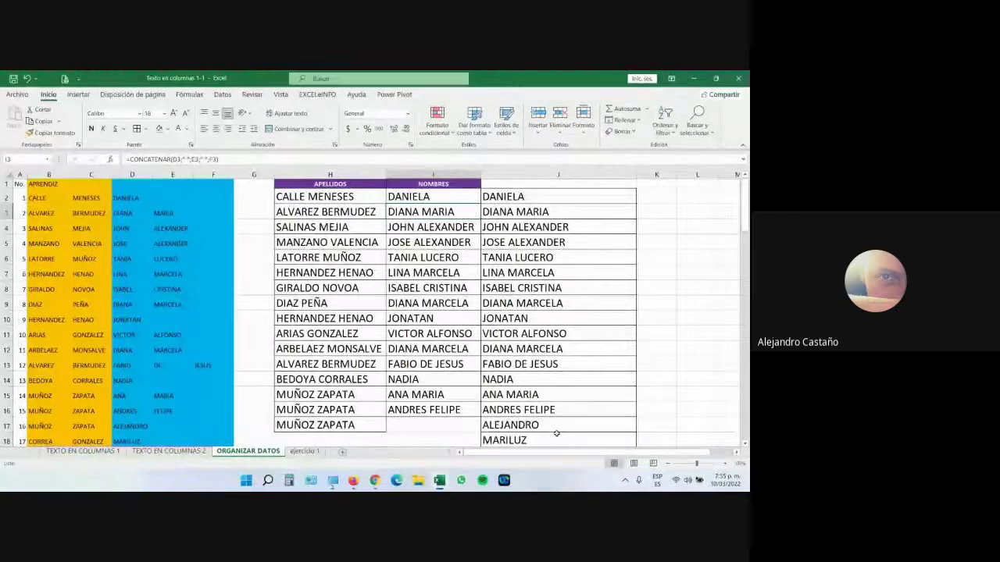
mouse_move(375, 479)
click(356, 441)
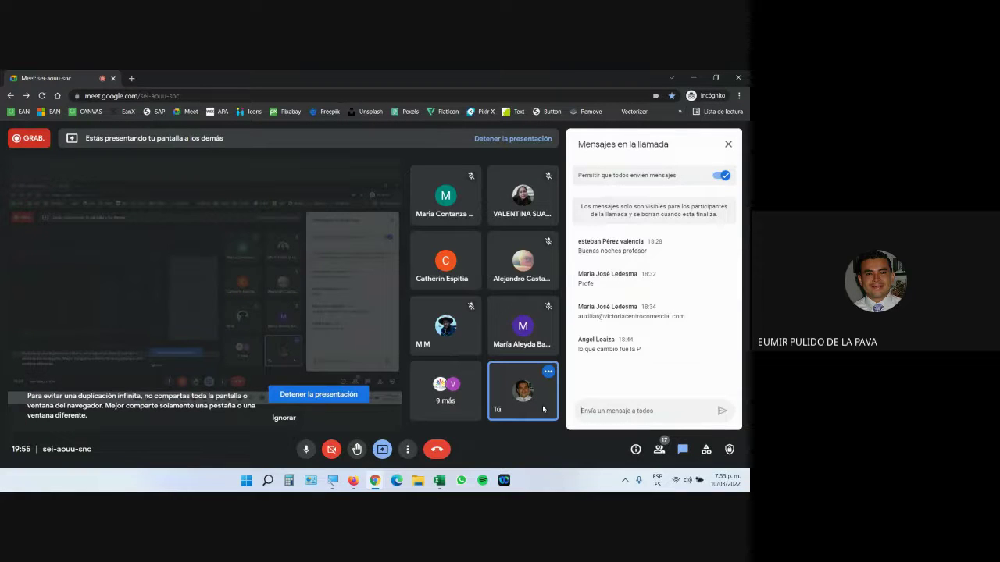
Step: Close the Texto en columnas 1-1 workbook without saving
mouse_move(451, 482)
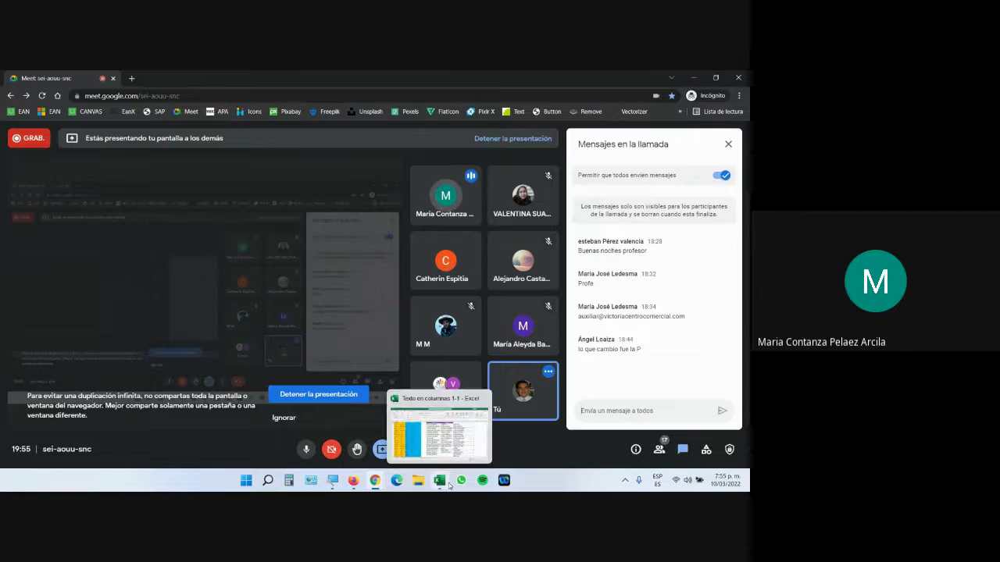
click(451, 442)
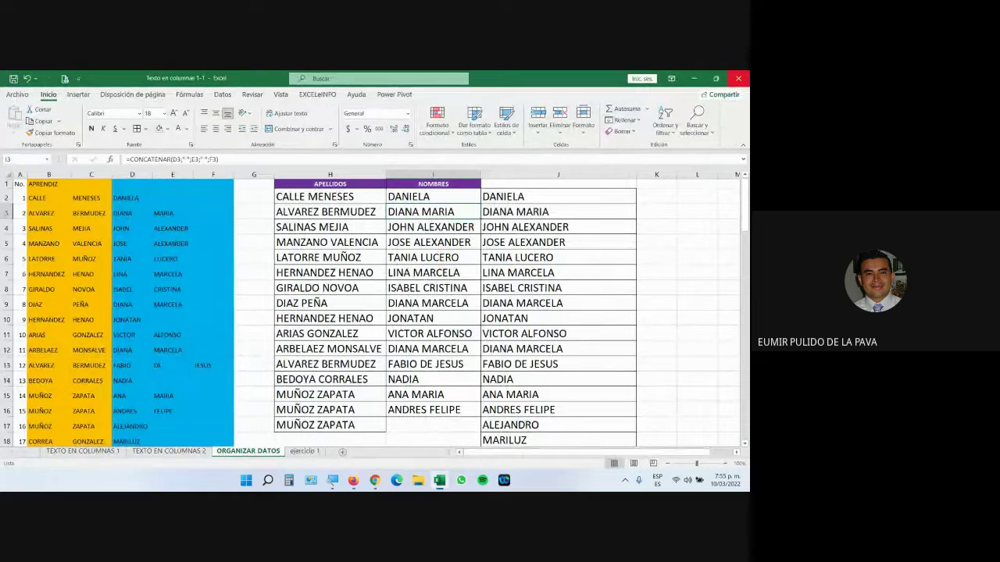
click(374, 295)
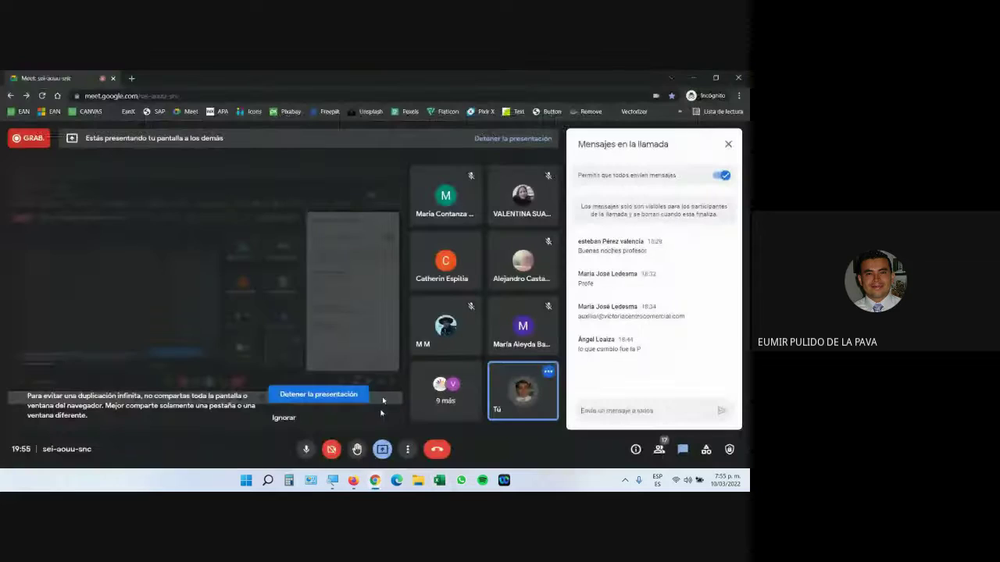
Step: Highlight the file name Archivo plano 1.txt in the exercise PDF
mouse_move(352, 482)
click(406, 428)
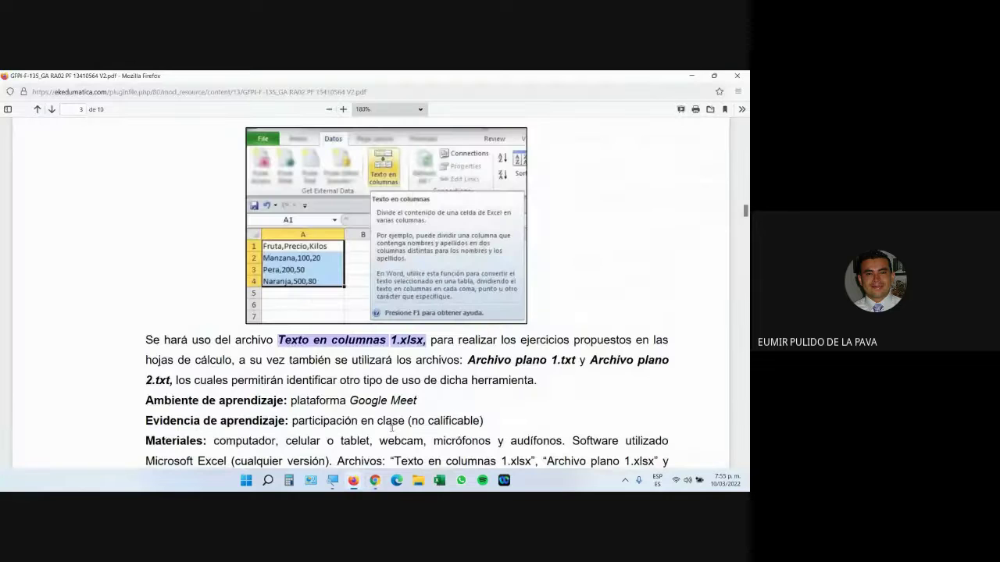
drag(469, 360, 563, 361)
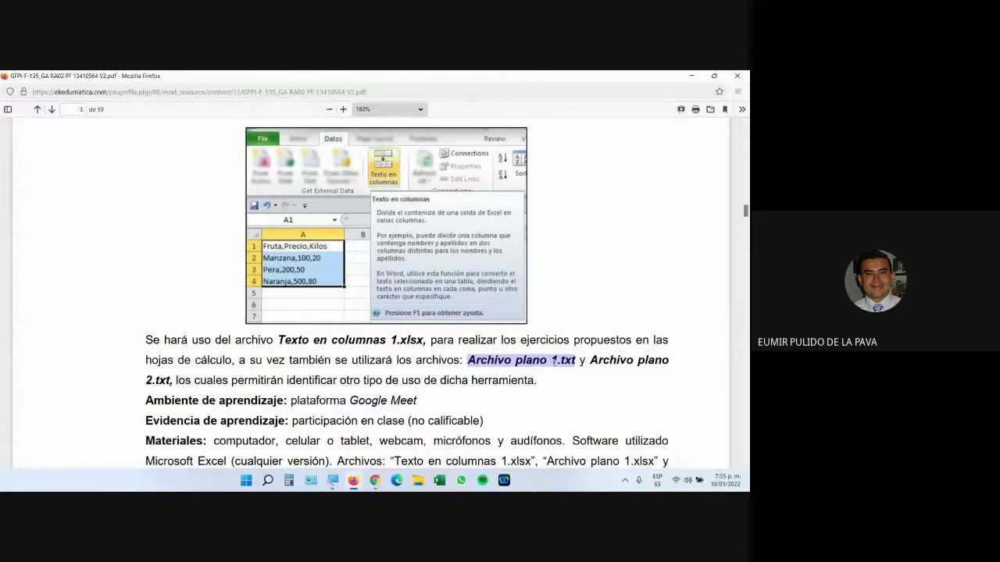
click(578, 360)
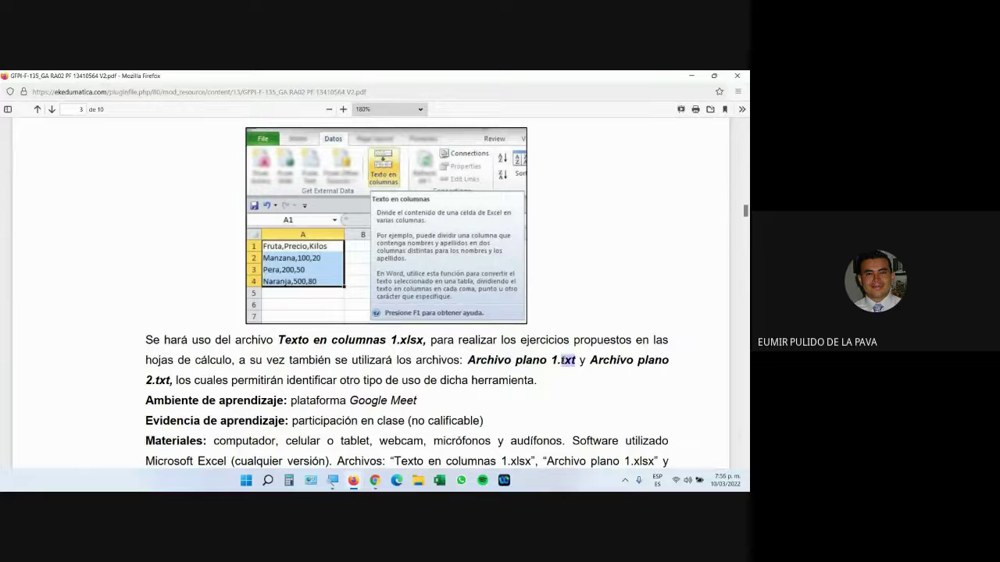
Step: Go to the course folder page and cancel saving the file again
mouse_move(353, 480)
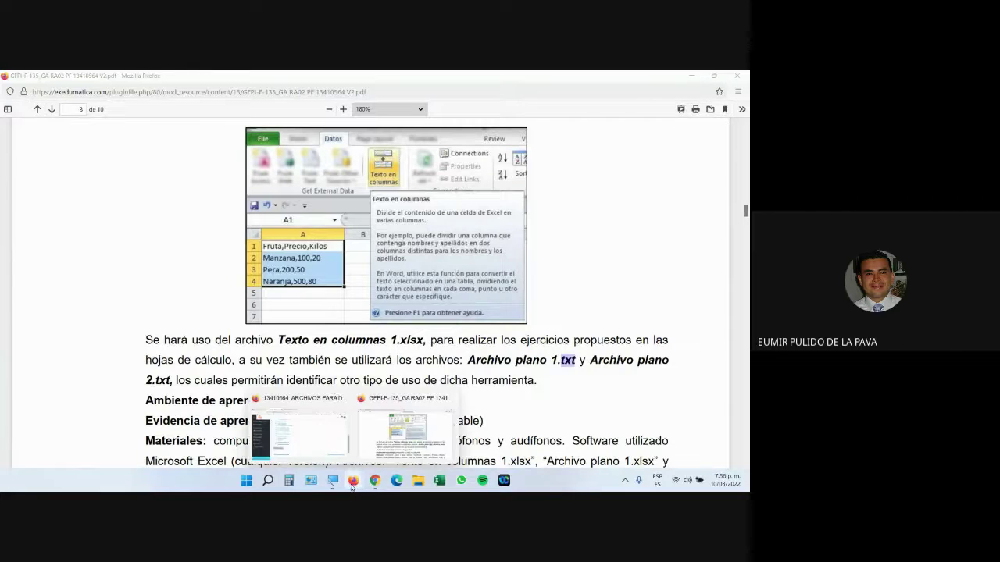
click(326, 438)
scroll(276, 328, up, 5)
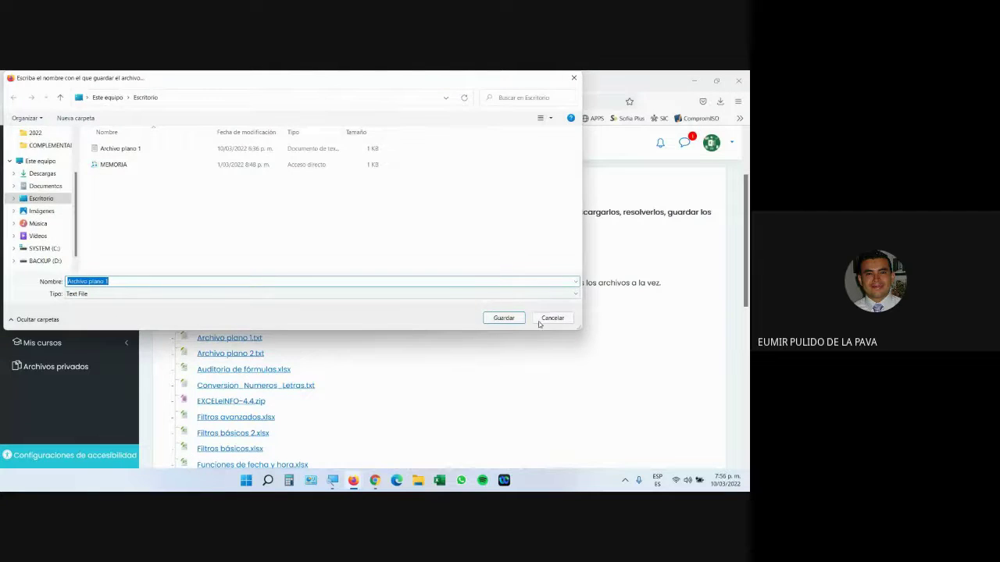
click(539, 320)
Step: Open Archivo plano 1 from the desktop in a maximized Notepad window
click(353, 480)
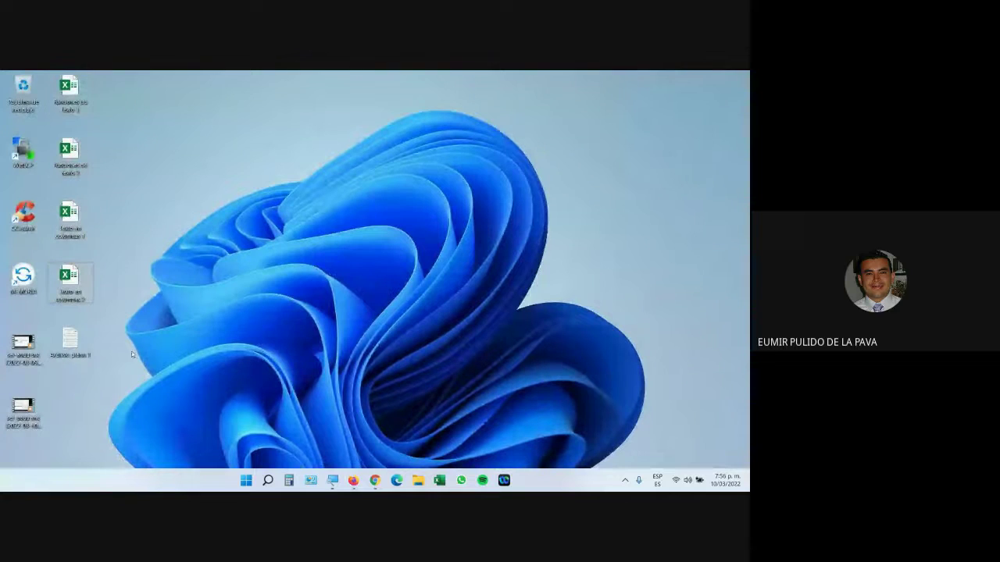
double_click(78, 348)
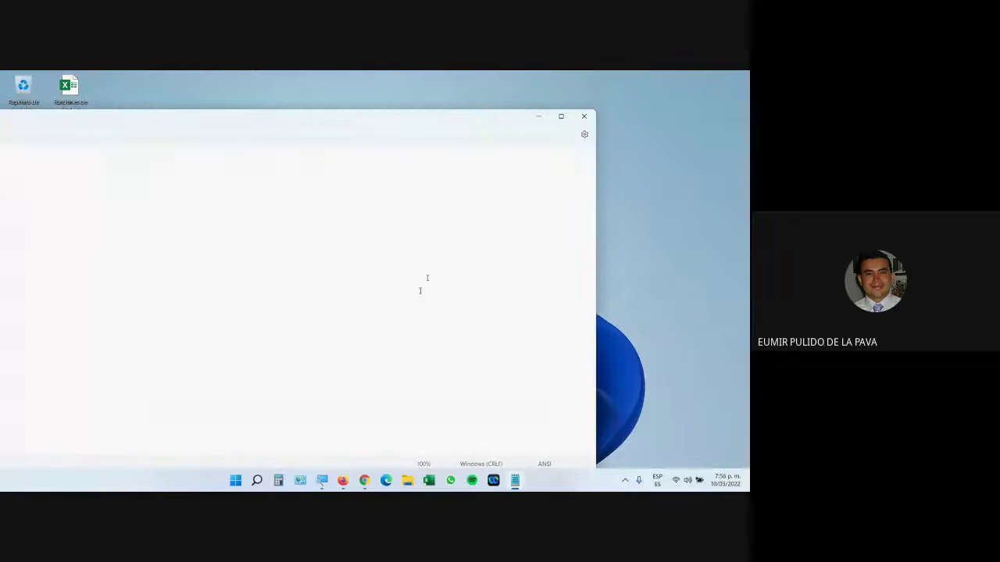
click(560, 116)
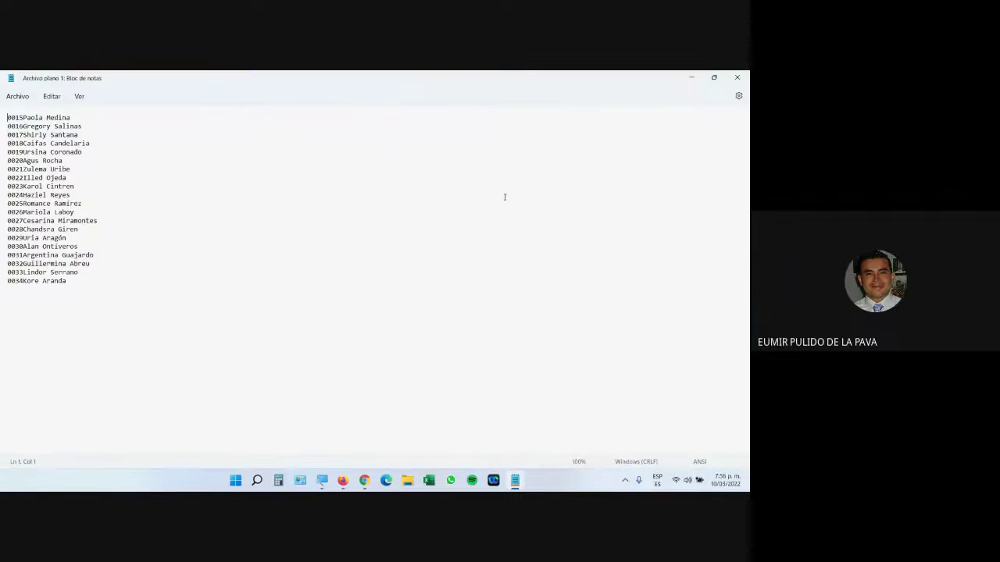
Step: Magnify to 200%, highlight lines 0015 to 0034, then close Notepad
click(321, 480)
click(482, 448)
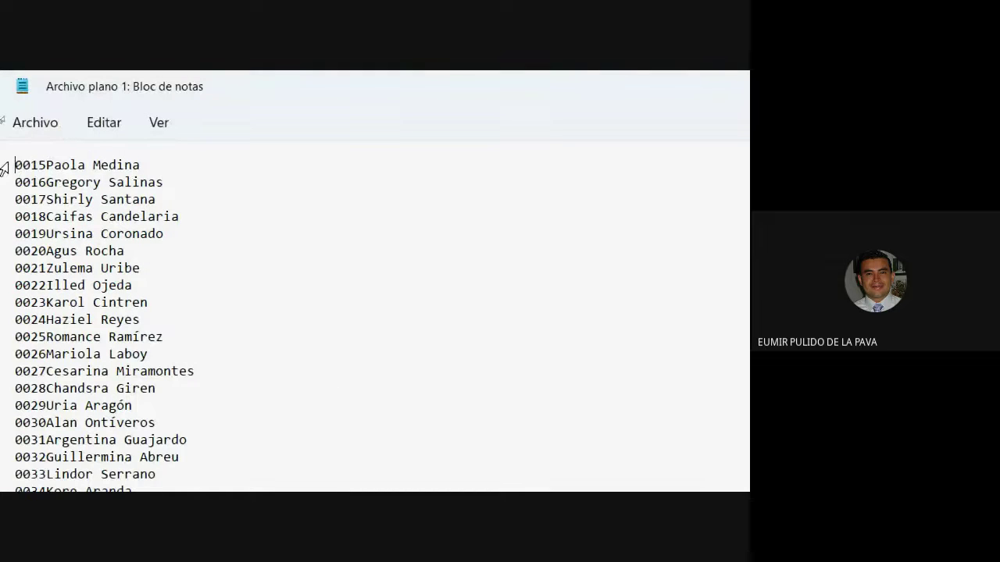
drag(4, 166, 185, 374)
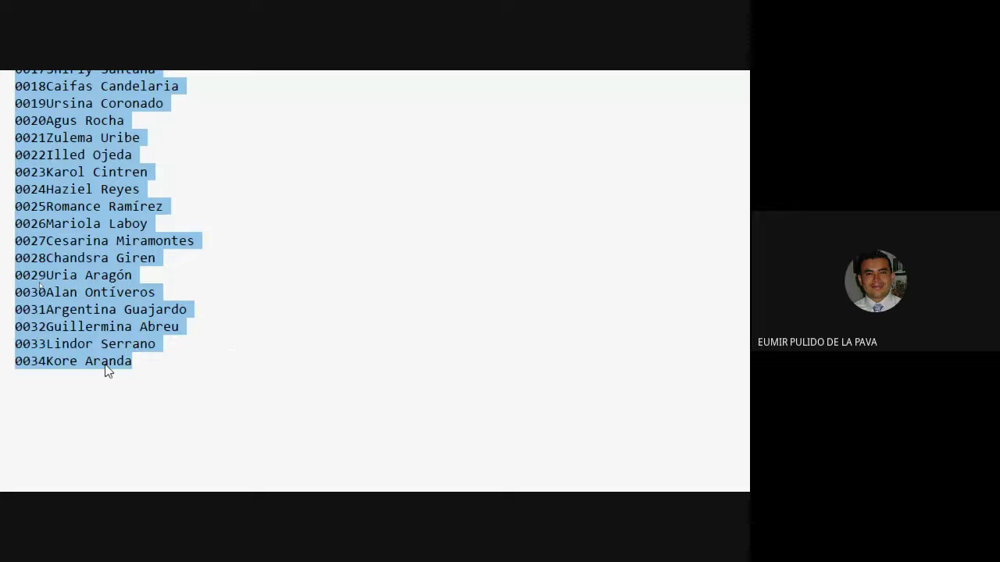
key(super+minus)
key(super+plus)
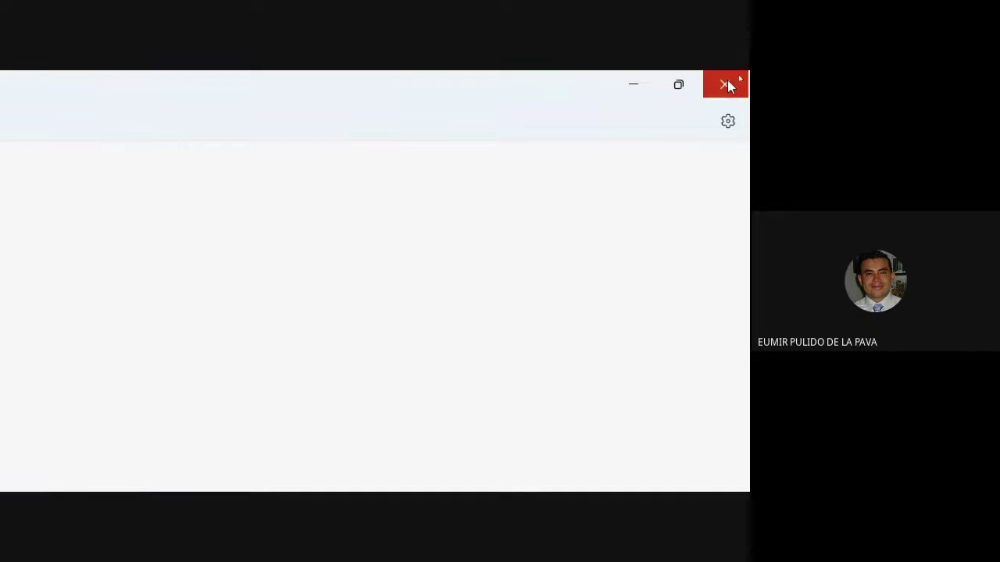
click(727, 82)
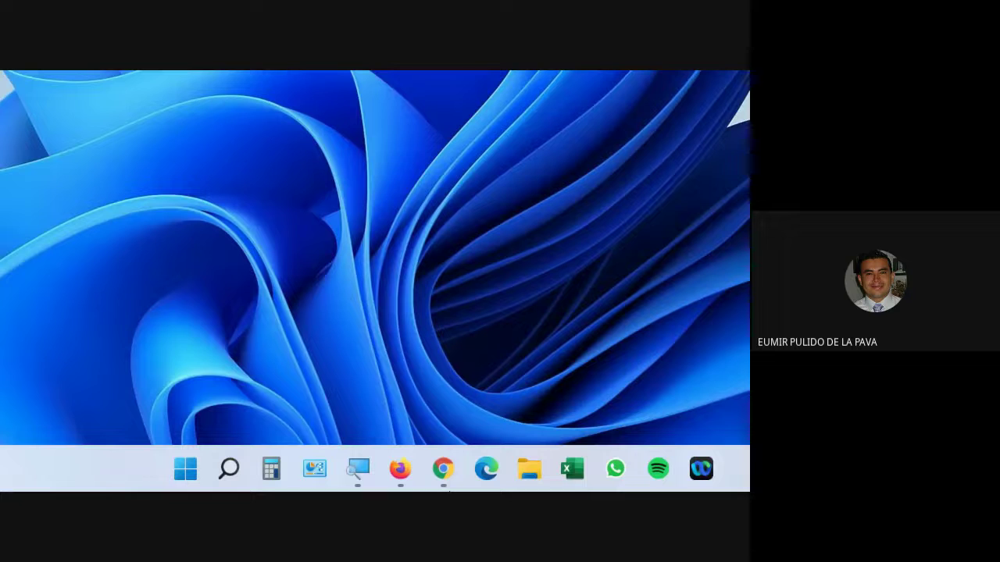
Step: Launch Excel and browse to the desktop in the Open dialog
click(572, 469)
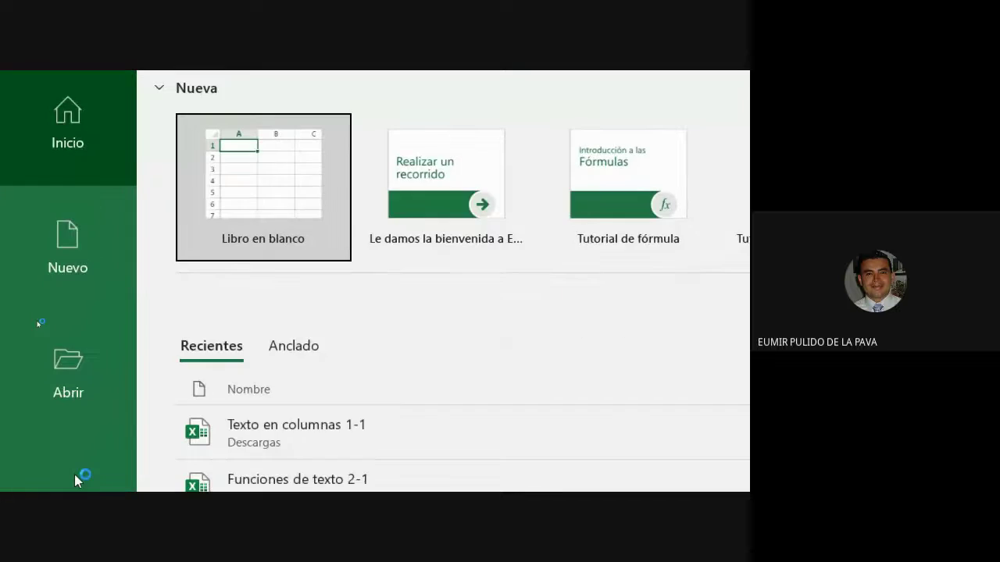
click(71, 478)
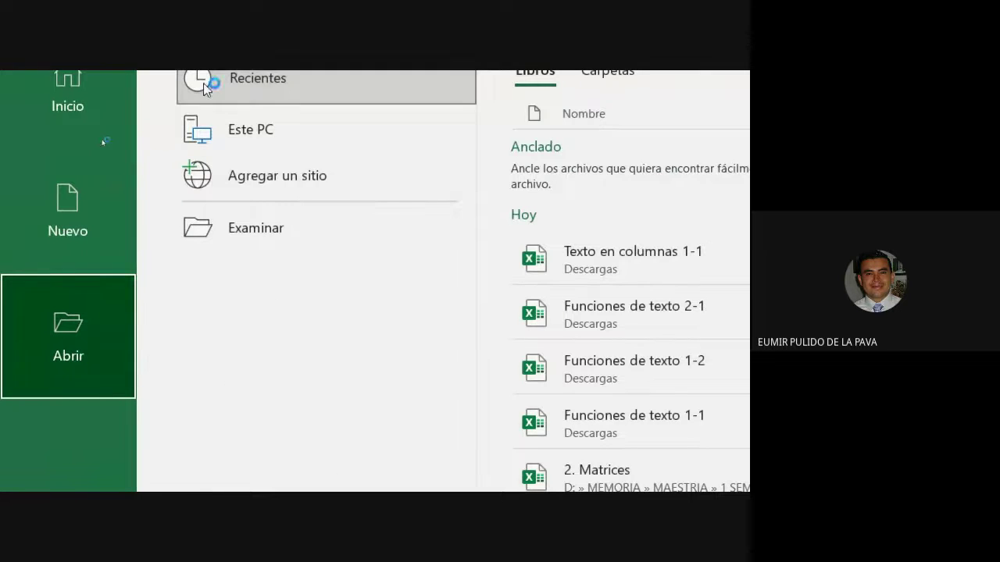
click(259, 232)
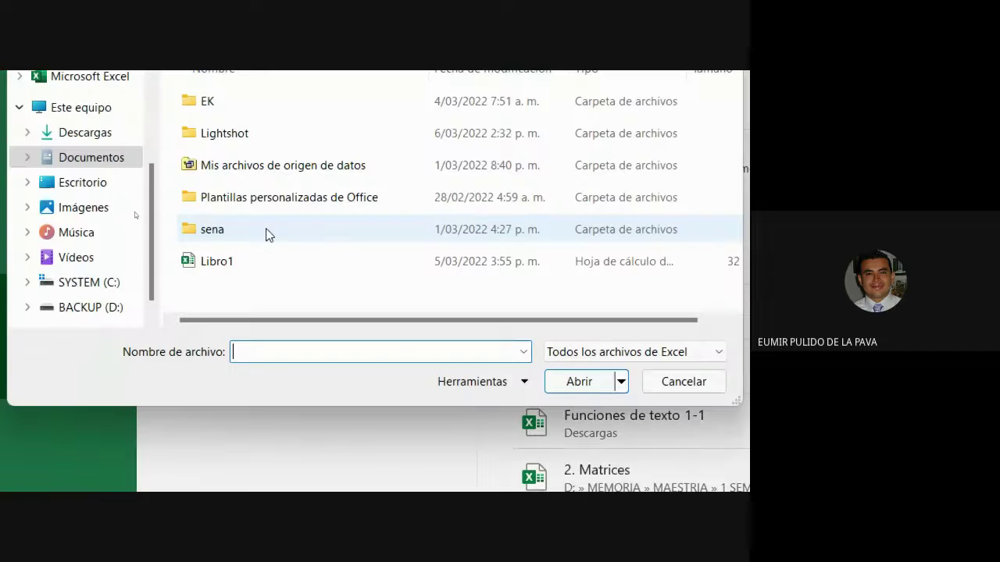
click(95, 239)
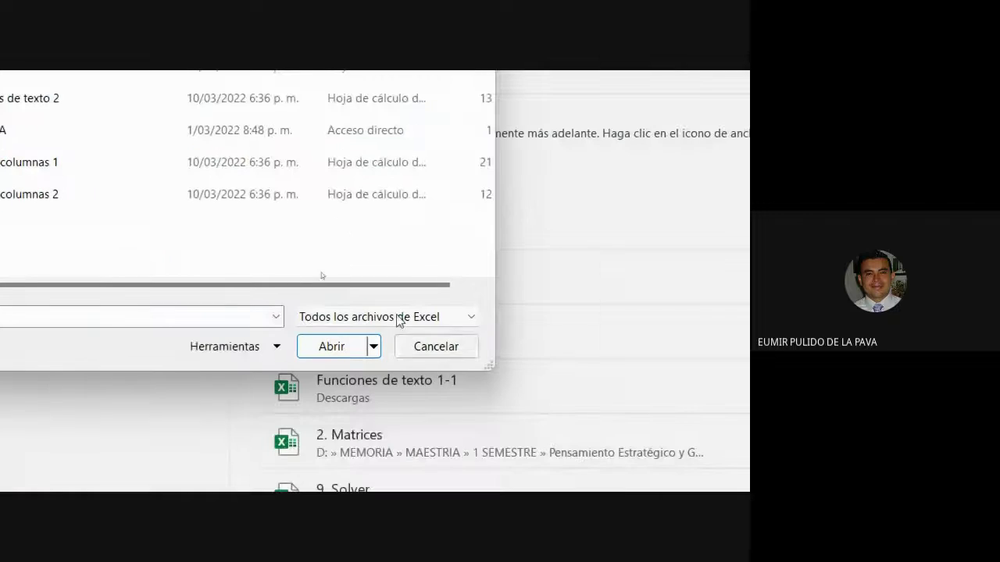
key(Escape)
key(super+d)
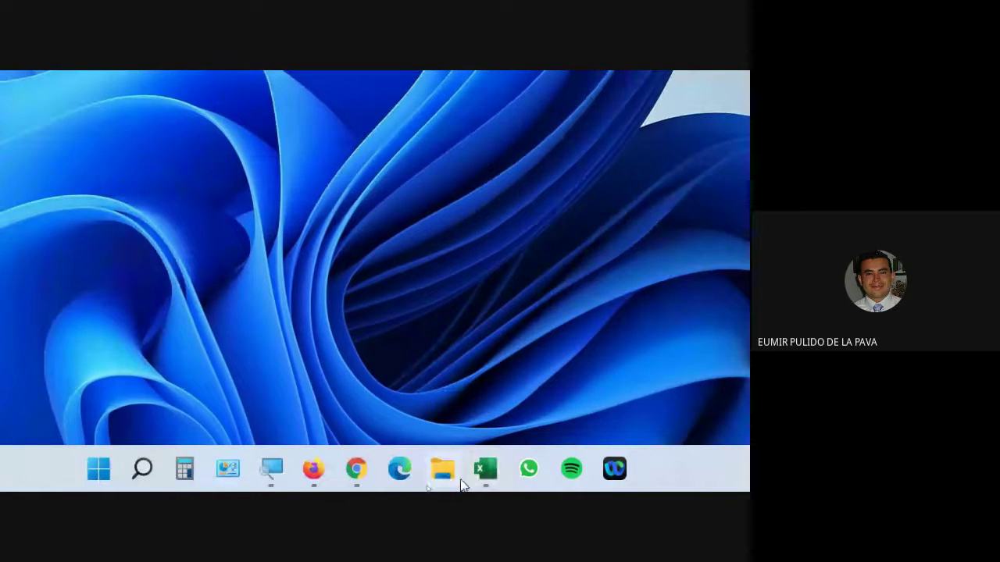
click(485, 469)
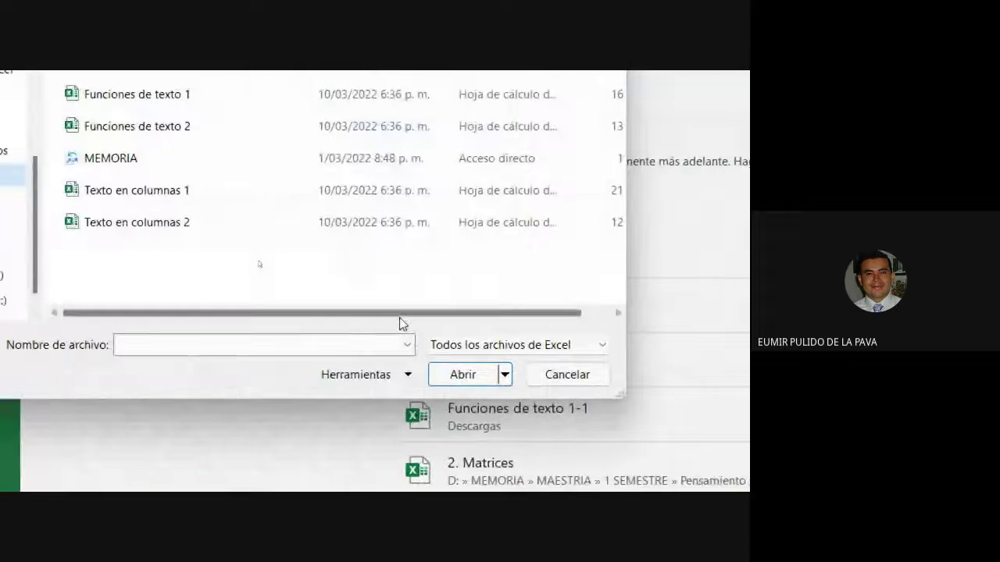
Step: Show Todos los archivos and open Archivo plano 1 to start the import wizard
click(471, 349)
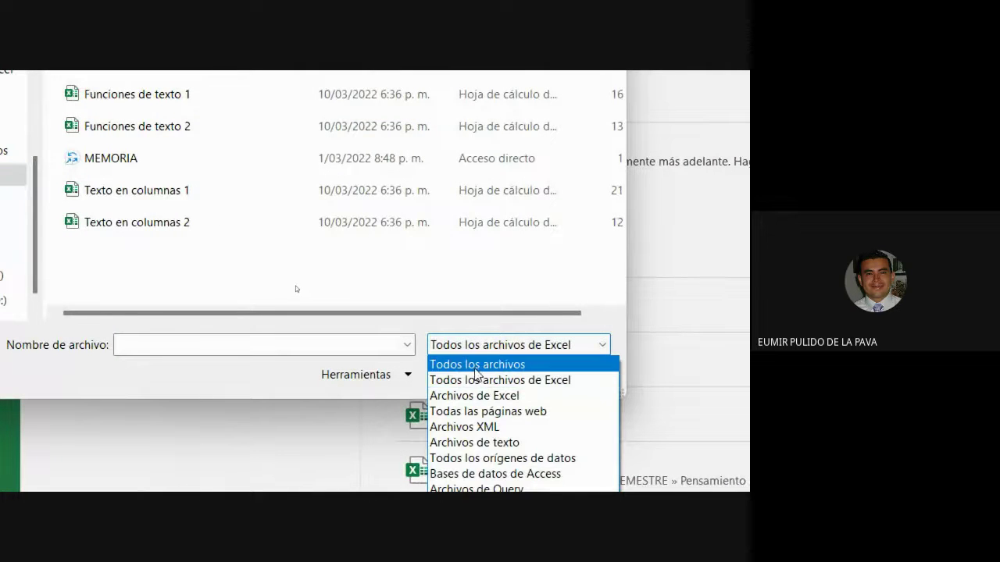
click(474, 365)
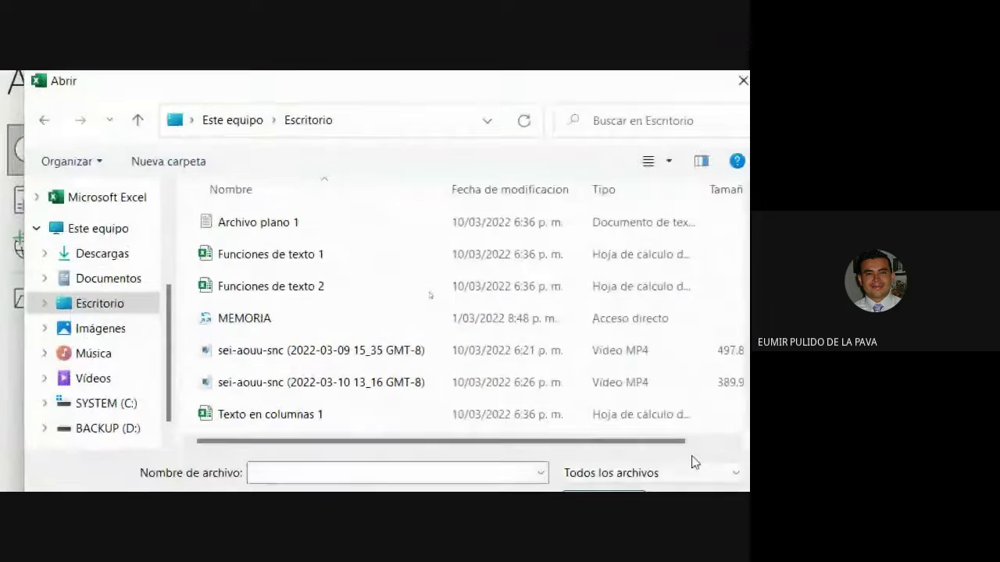
click(254, 222)
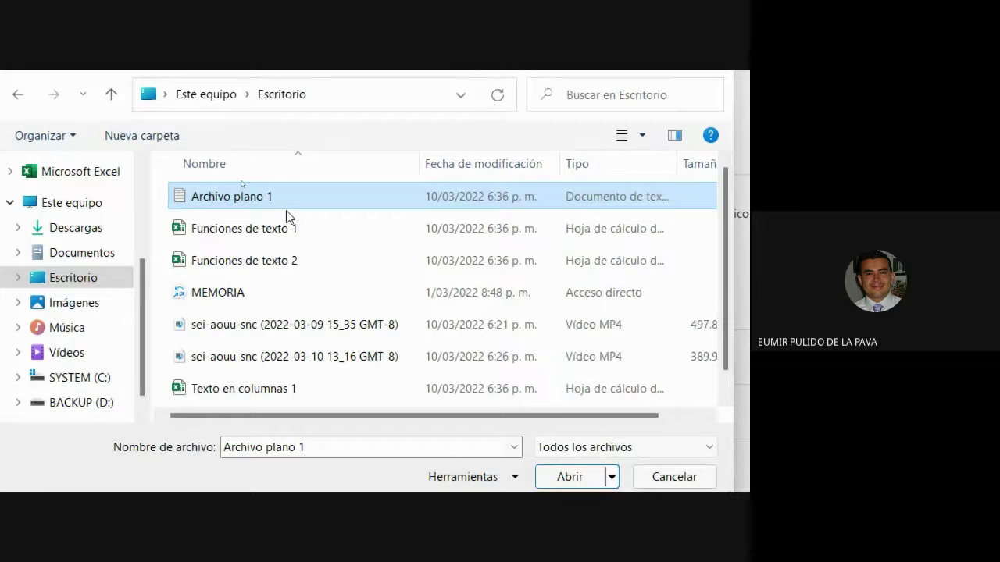
click(571, 476)
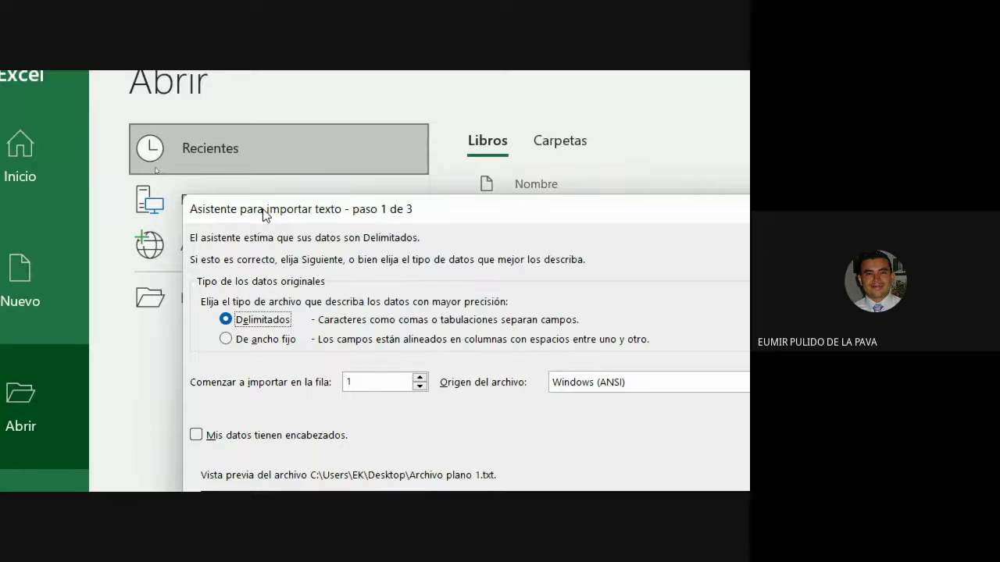
Step: Scroll the wizard's preview of Archivo plano 1, then show the desktop with Win+D
scroll(420, 281, down, 3)
scroll(419, 281, up, 1)
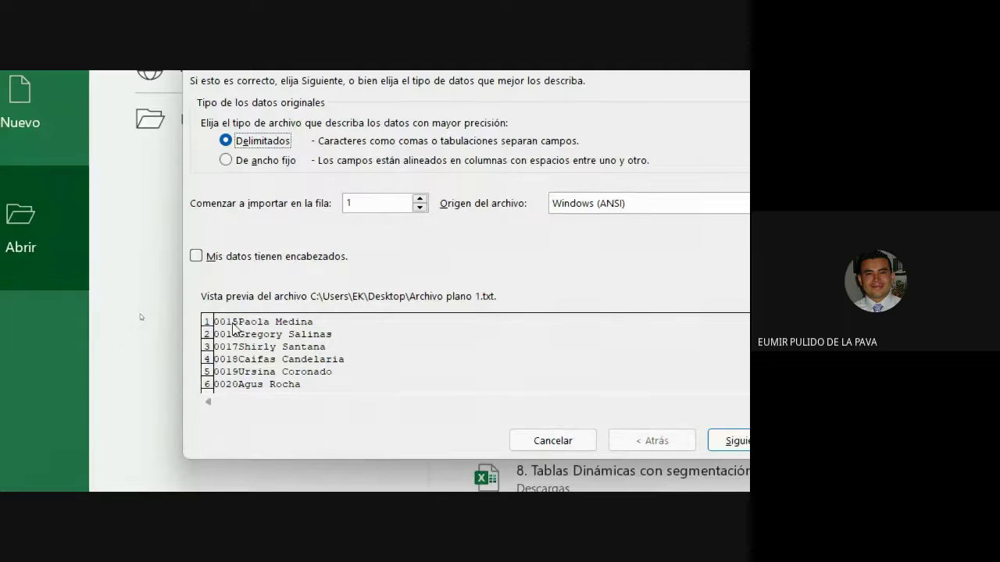
scroll(375, 282, down, 2)
scroll(375, 281, right, 4)
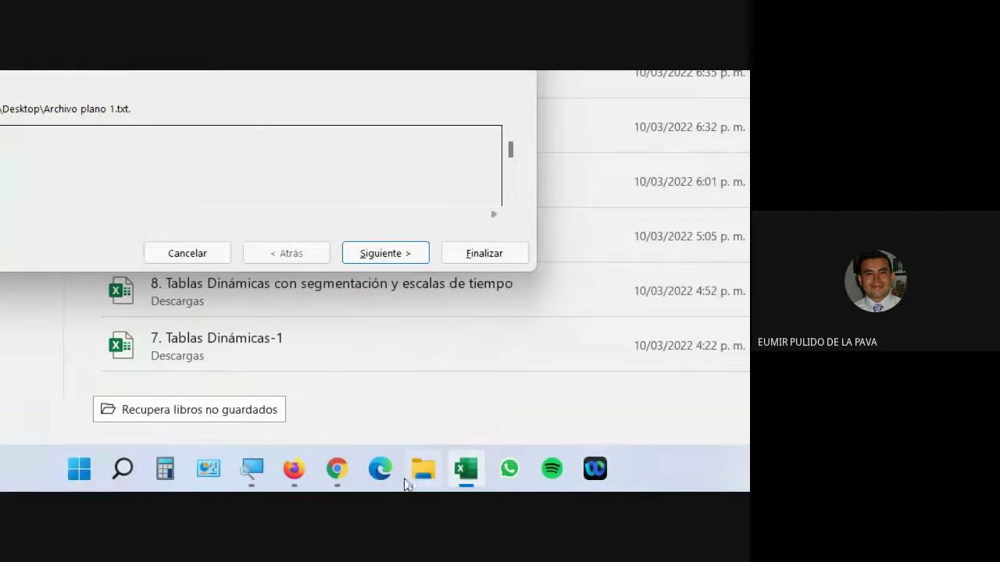
scroll(375, 281, right, 4)
key(super+d)
scroll(375, 281, left, 4)
scroll(375, 281, up, 3)
scroll(375, 281, down, 4)
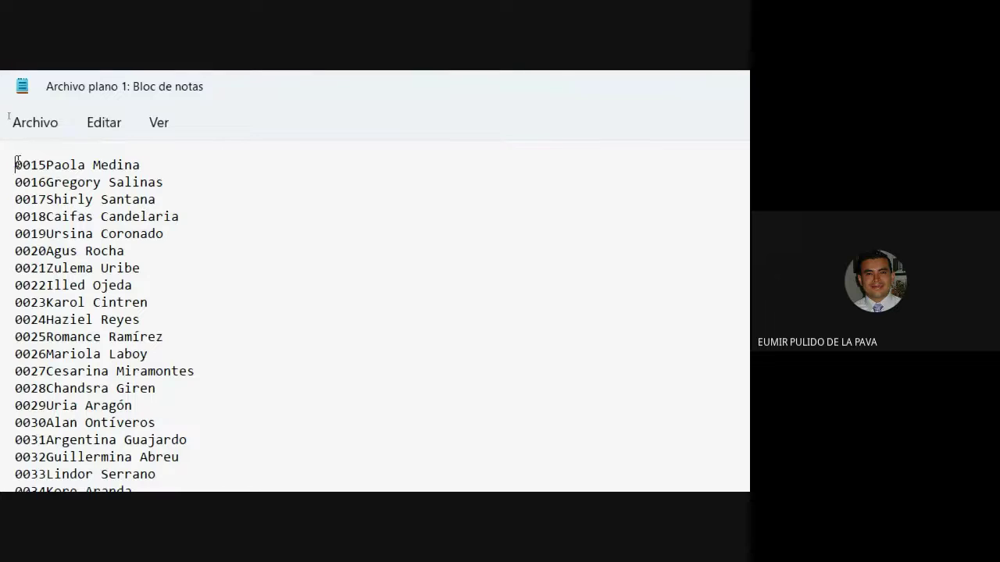
Step: Select the leading zeros of the first record's code, 0015
click(10, 165)
drag(31, 165, 43, 166)
right_click(43, 167)
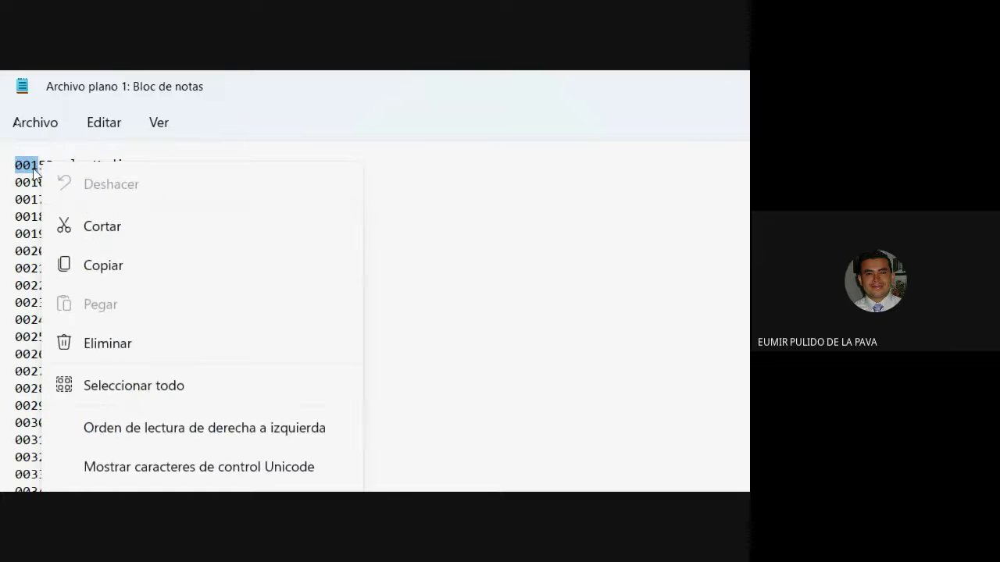
key(Escape)
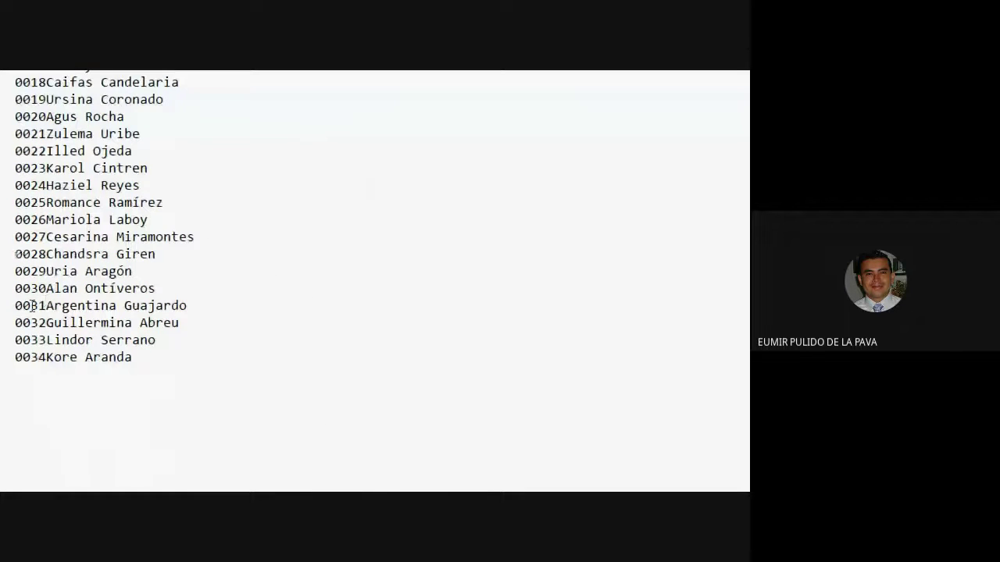
click(69, 82)
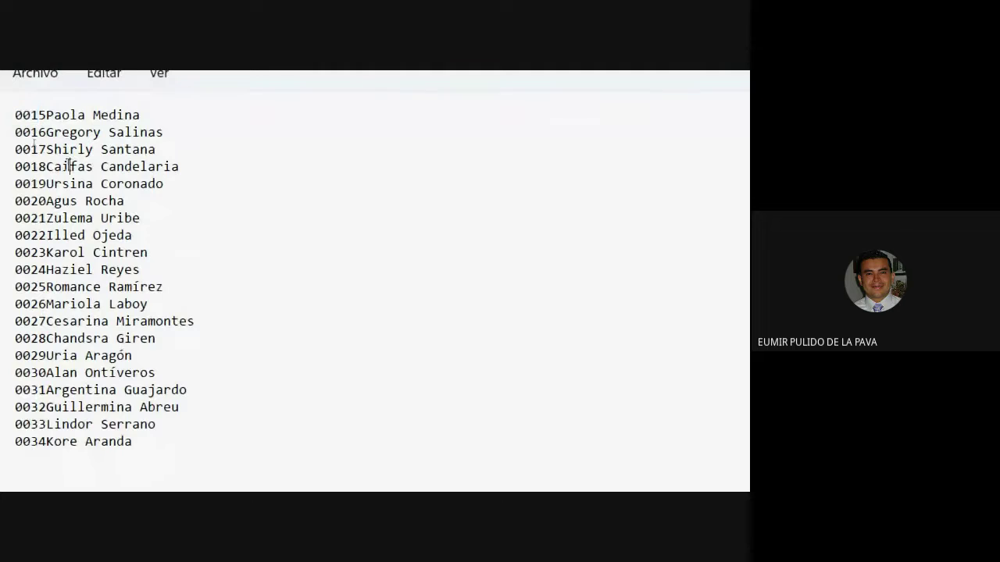
Step: Highlight where the four-digit codes run into the names, down to the last record
drag(34, 117, 64, 118)
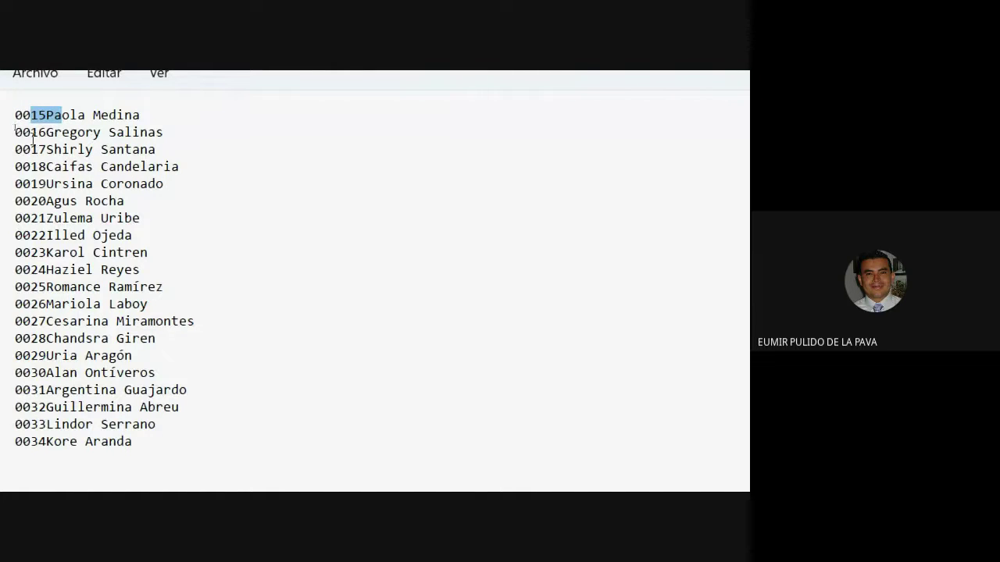
drag(32, 132, 61, 170)
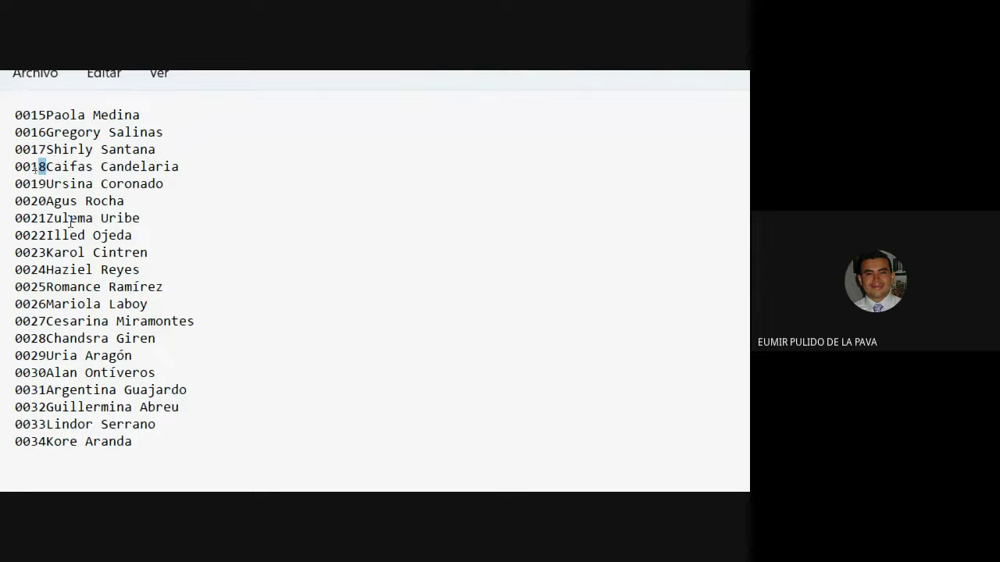
scroll(65, 443, down, 1)
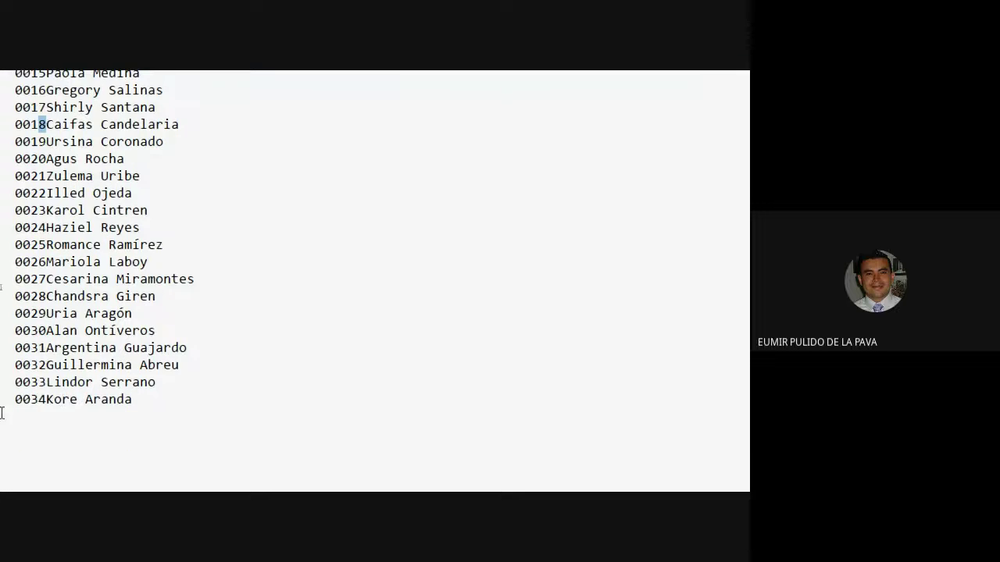
click(1, 406)
click(44, 401)
scroll(46, 287, down, 2)
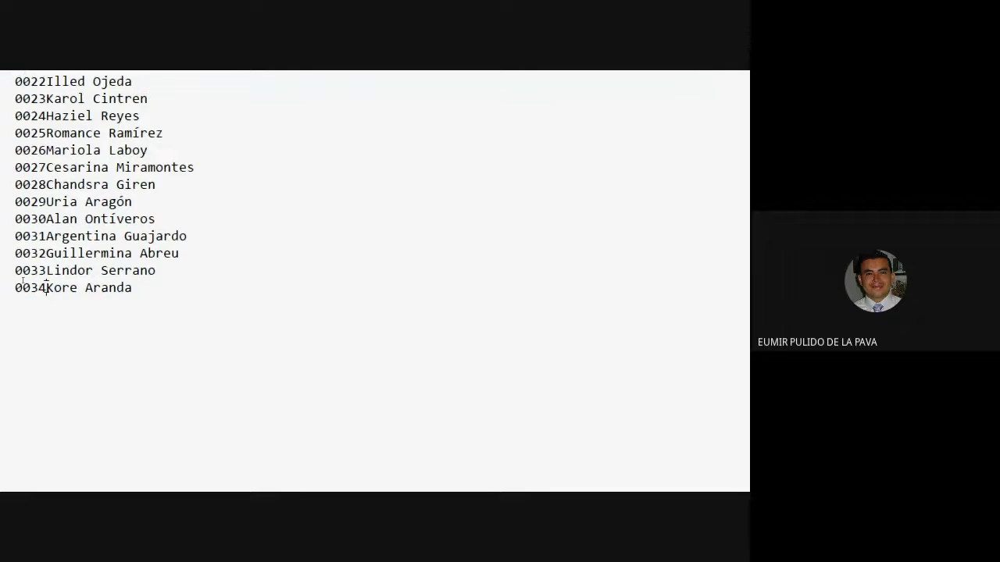
Step: Choose De ancho fijo in import wizard step 1 and advance to step 2
click(221, 470)
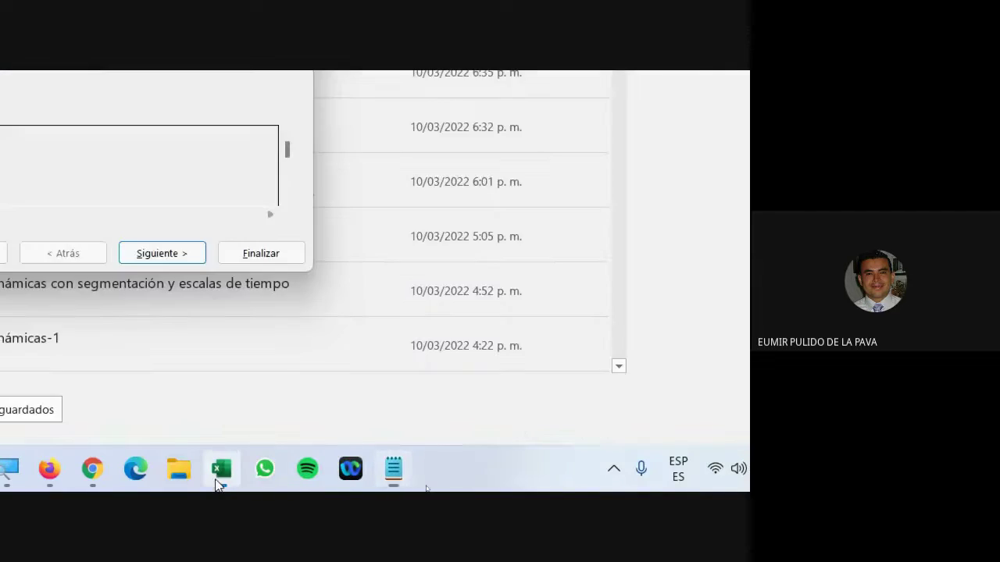
click(182, 221)
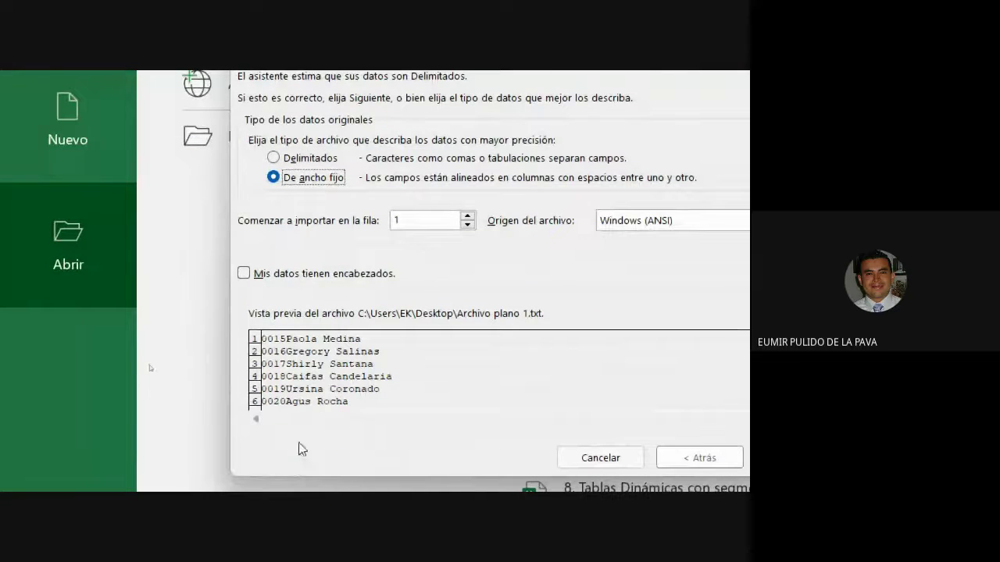
click(314, 163)
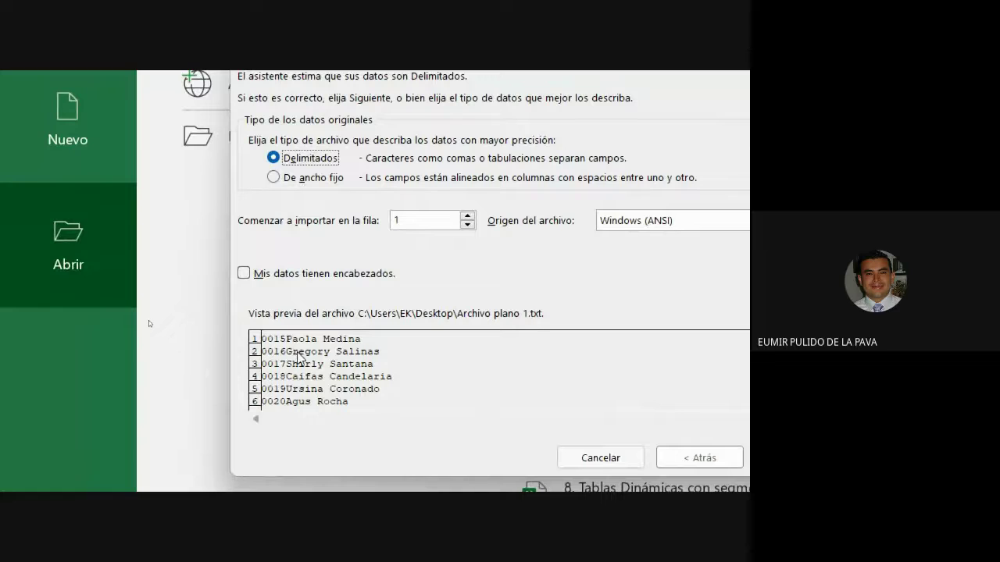
click(297, 183)
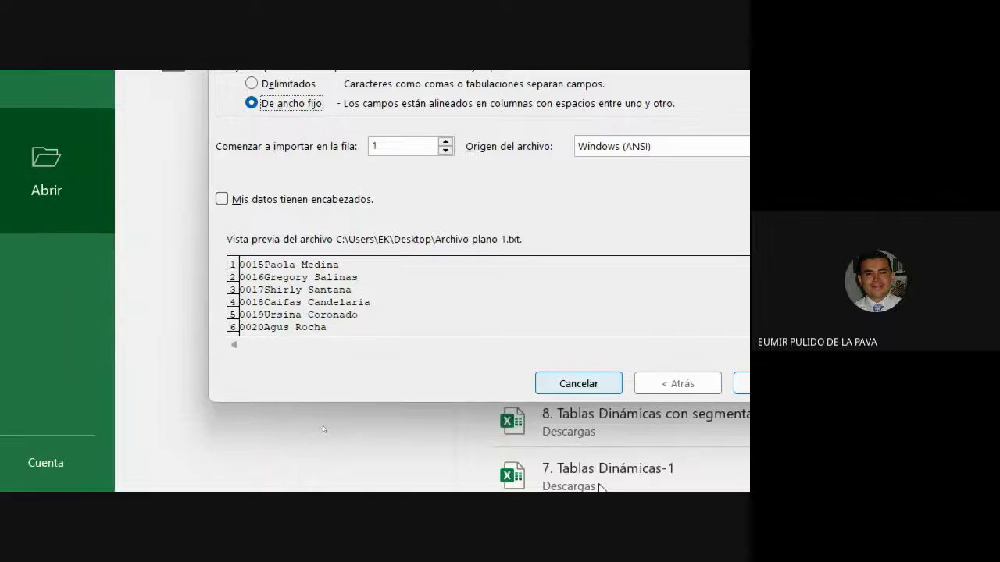
click(631, 368)
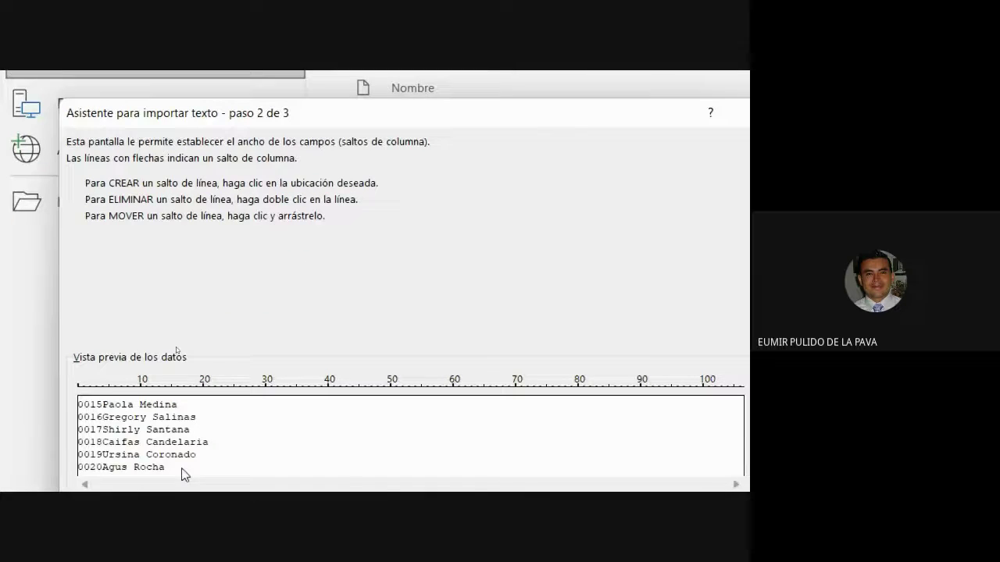
Step: Rework the preview column breaks, removing extras so one break follows the four-digit code
click(235, 432)
click(279, 433)
click(339, 430)
click(396, 438)
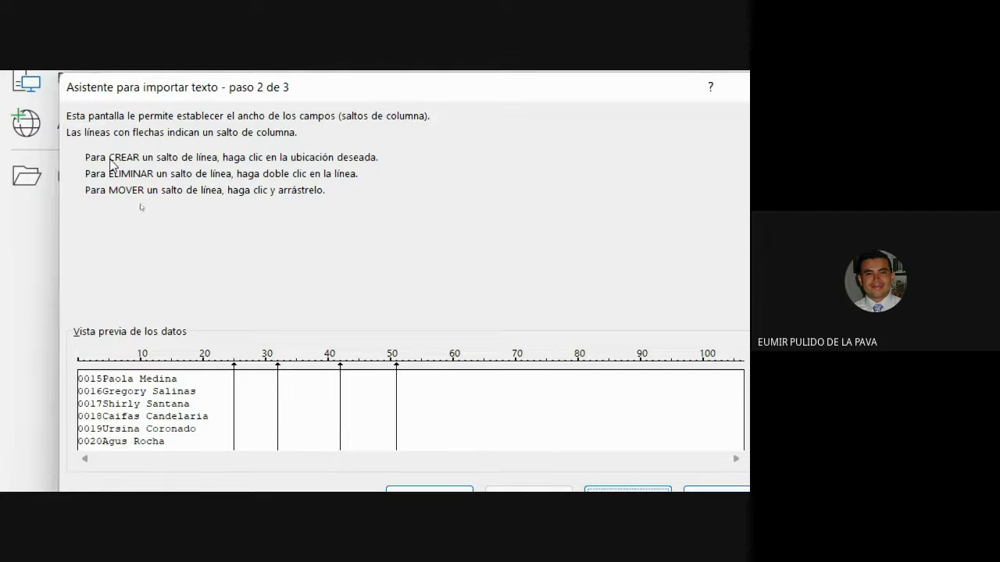
double_click(235, 391)
double_click(278, 412)
double_click(340, 413)
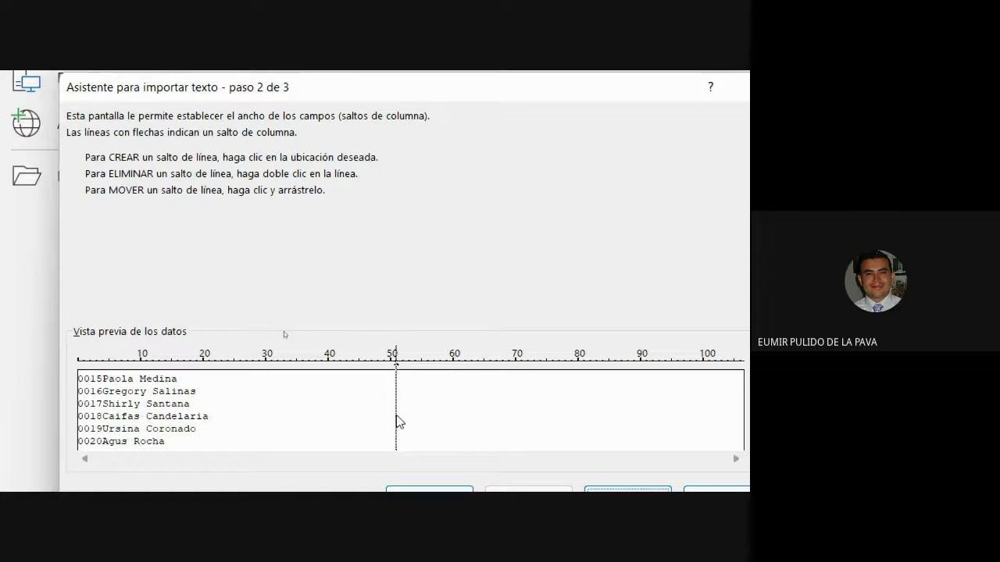
drag(326, 419, 103, 425)
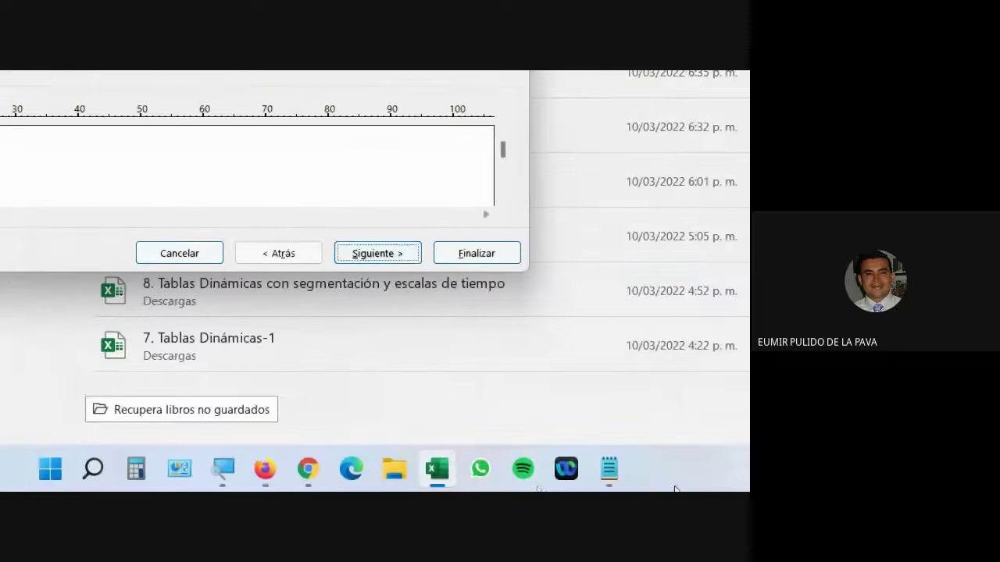
Step: Drop the break after the first name and finish the import into the sheet
click(222, 468)
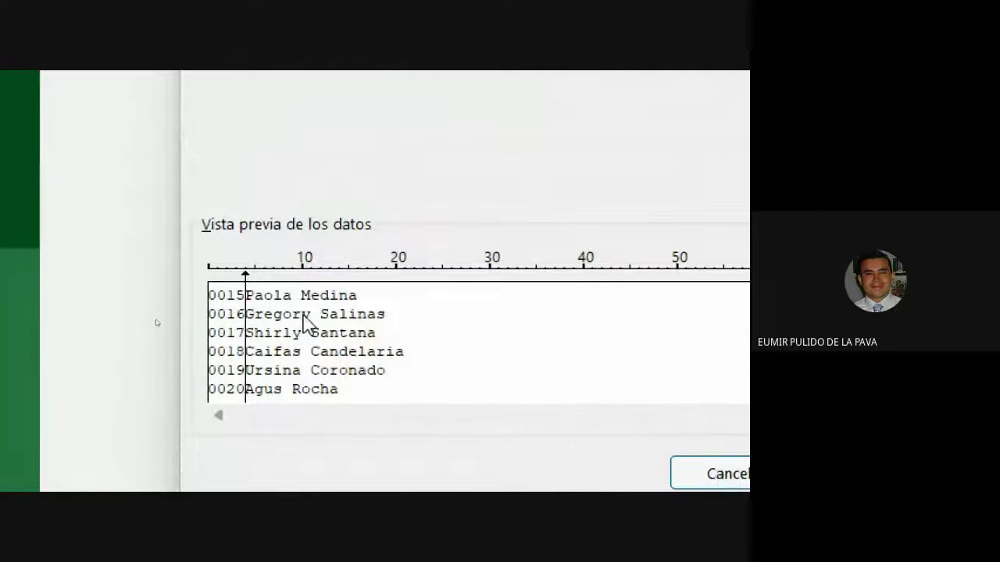
click(293, 113)
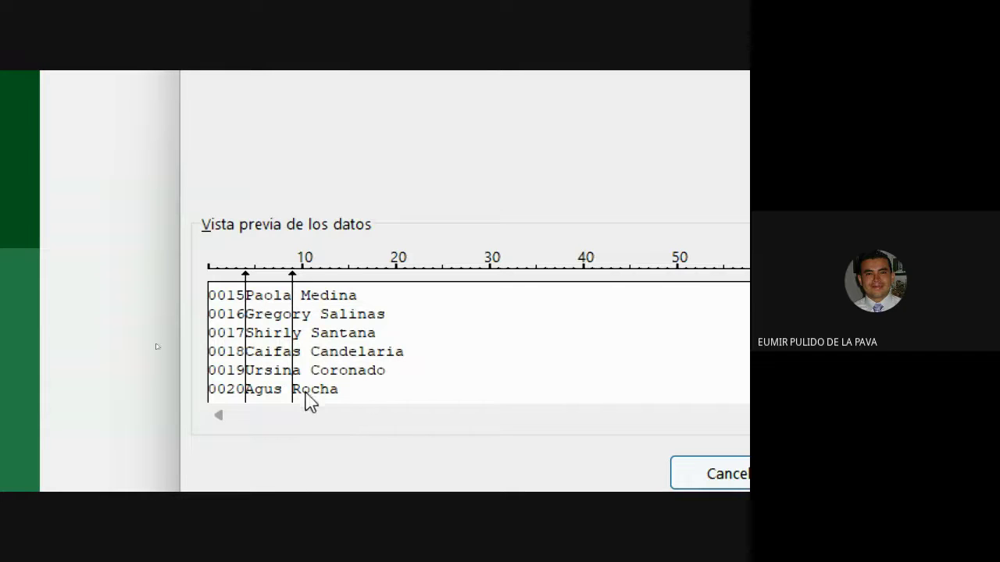
double_click(293, 299)
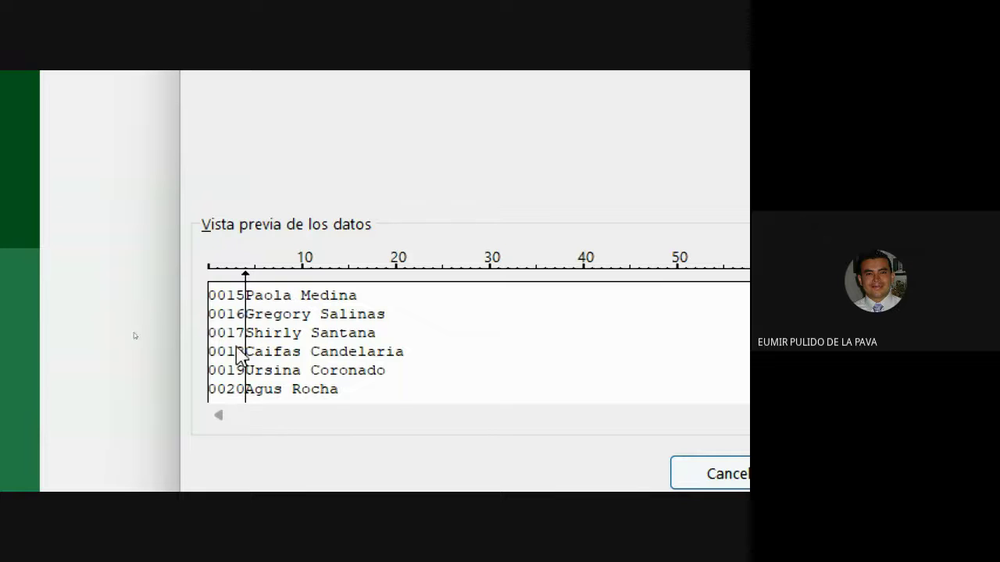
drag(653, 322, 636, 386)
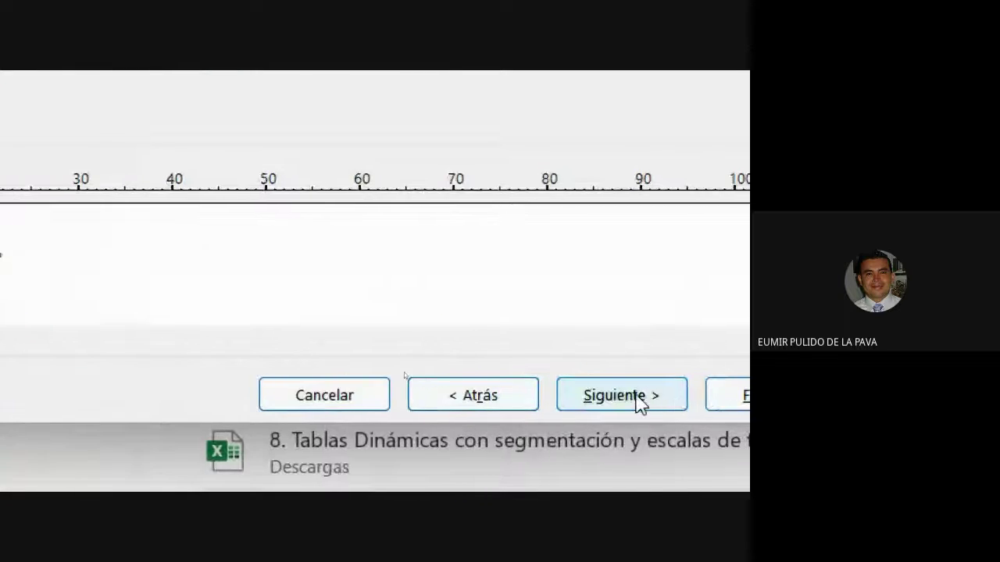
click(636, 404)
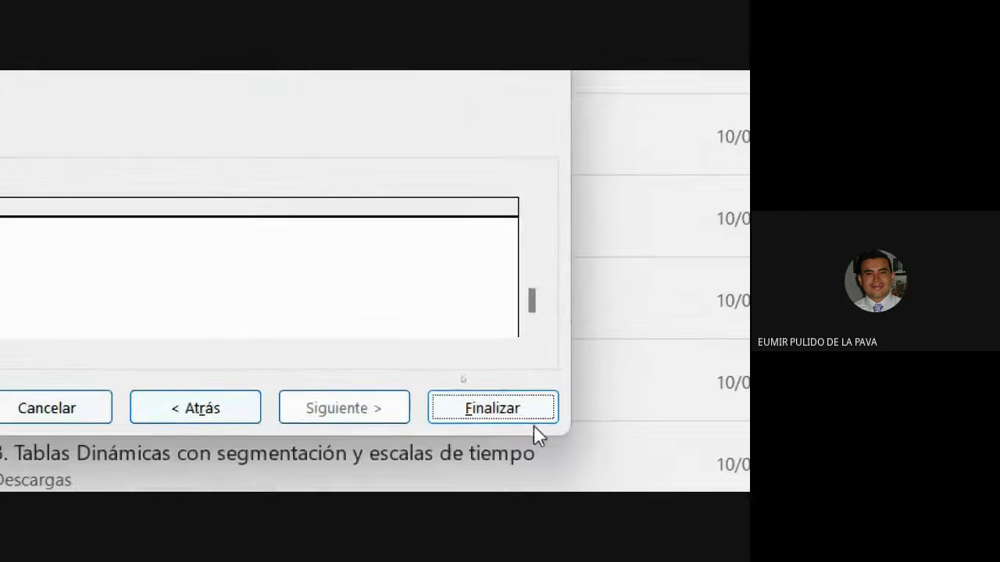
click(518, 408)
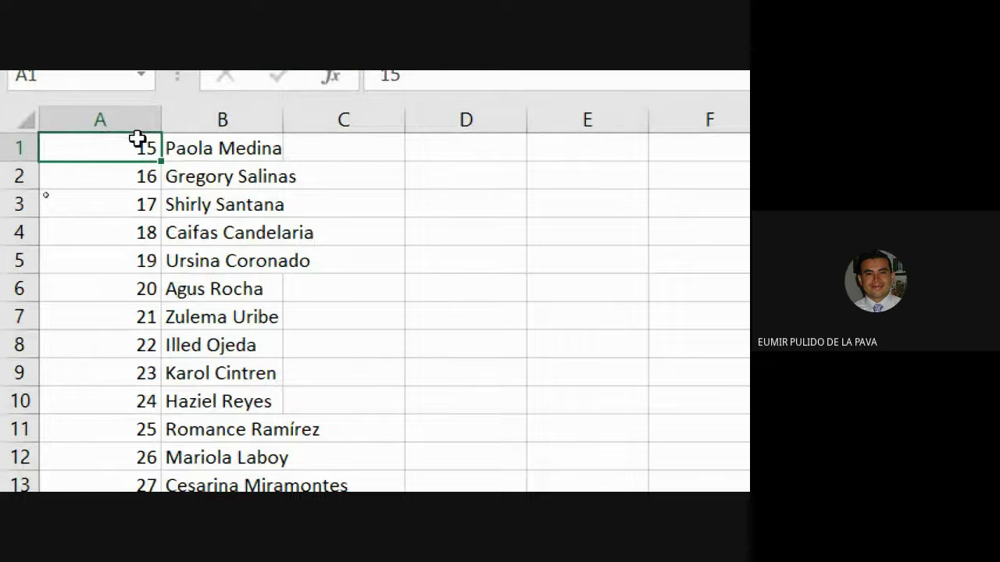
Step: Split column B's full names at the space delimiter instead of tabs with Texto en columnas
click(203, 120)
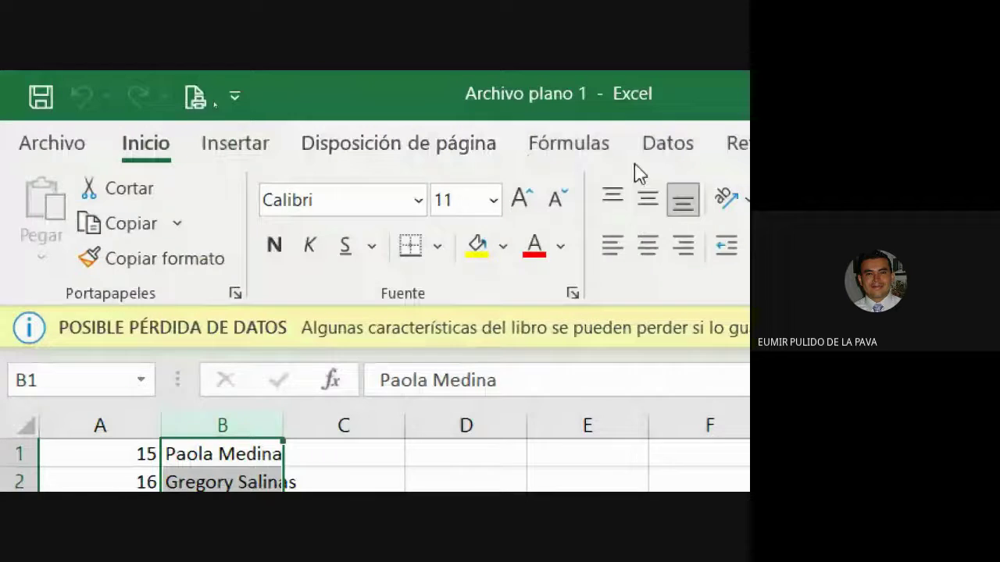
click(695, 143)
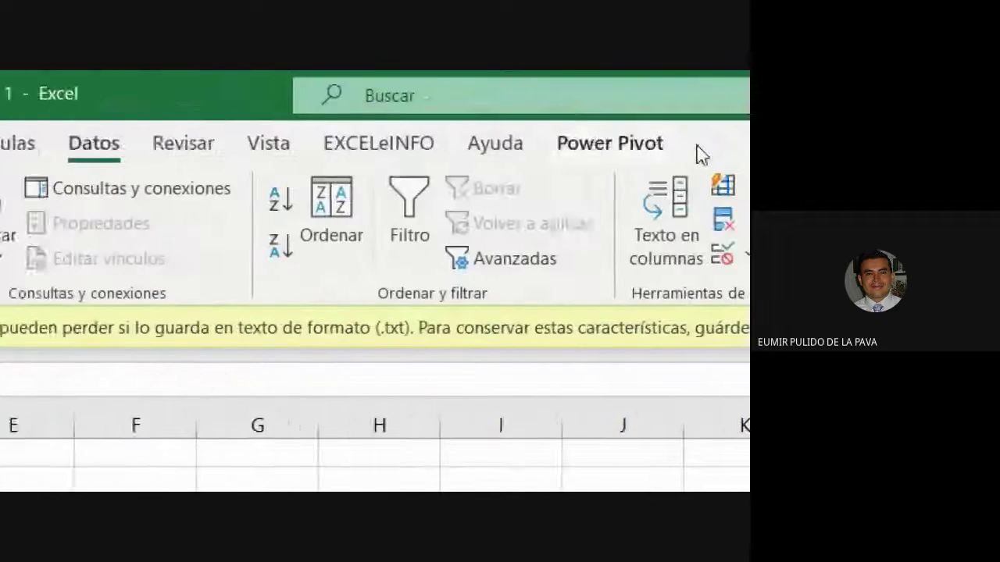
click(508, 246)
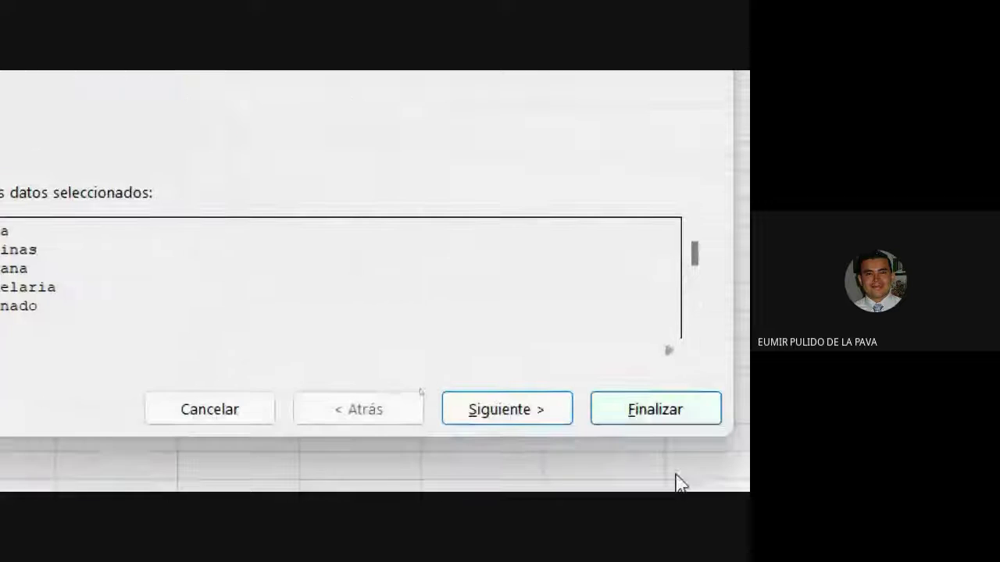
click(534, 424)
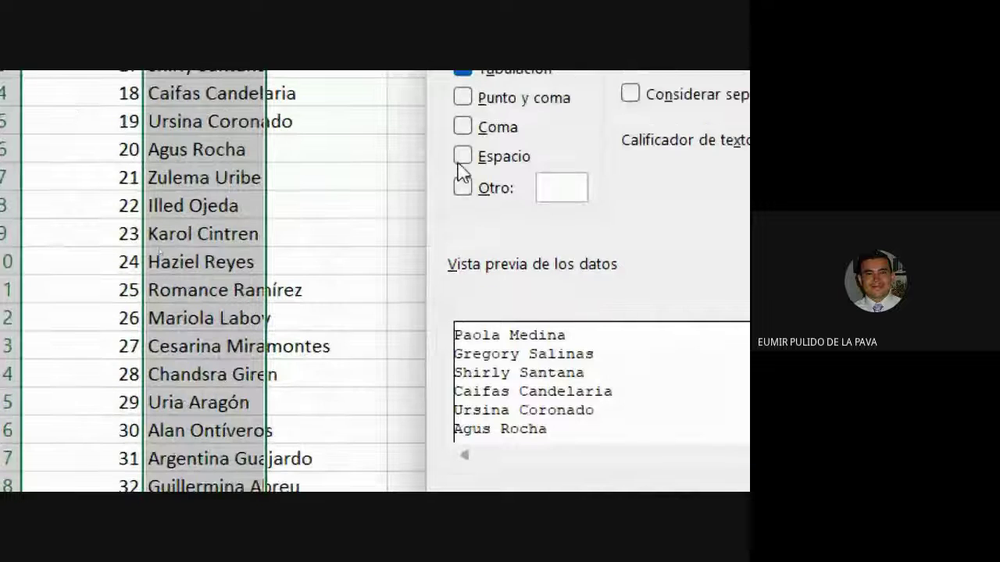
click(463, 125)
click(463, 114)
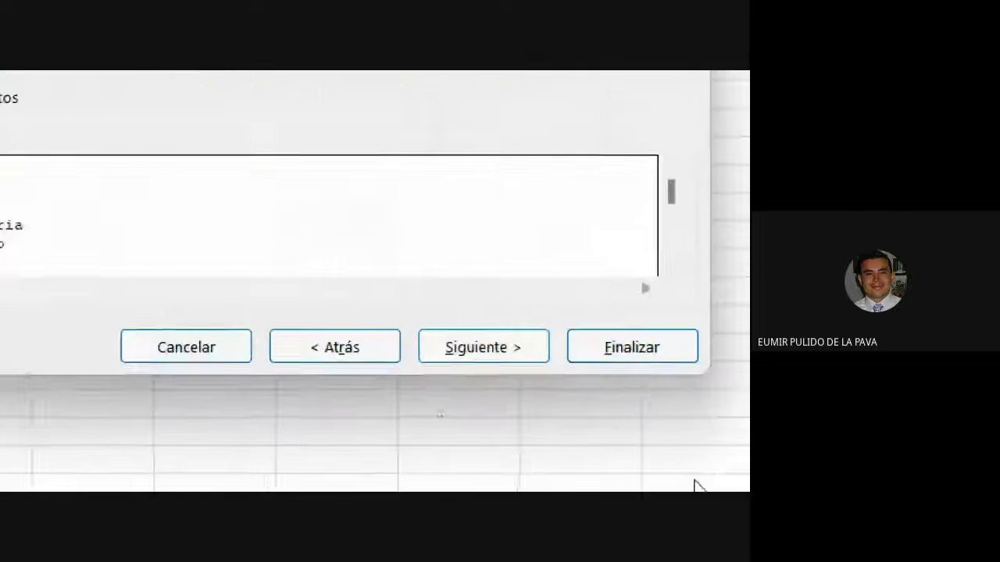
click(592, 341)
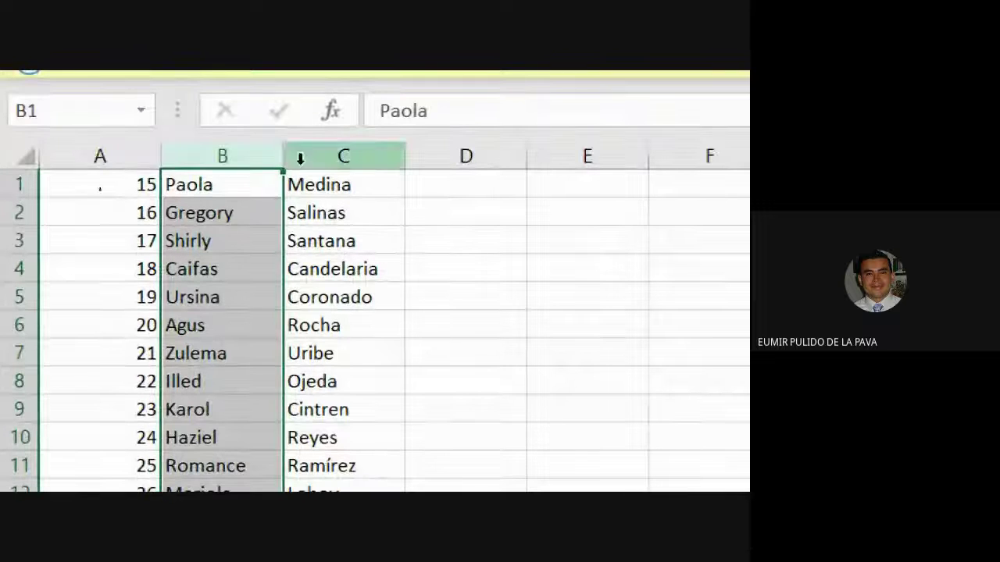
Step: Autofit columns B and C to the first and last names
double_click(284, 155)
double_click(396, 154)
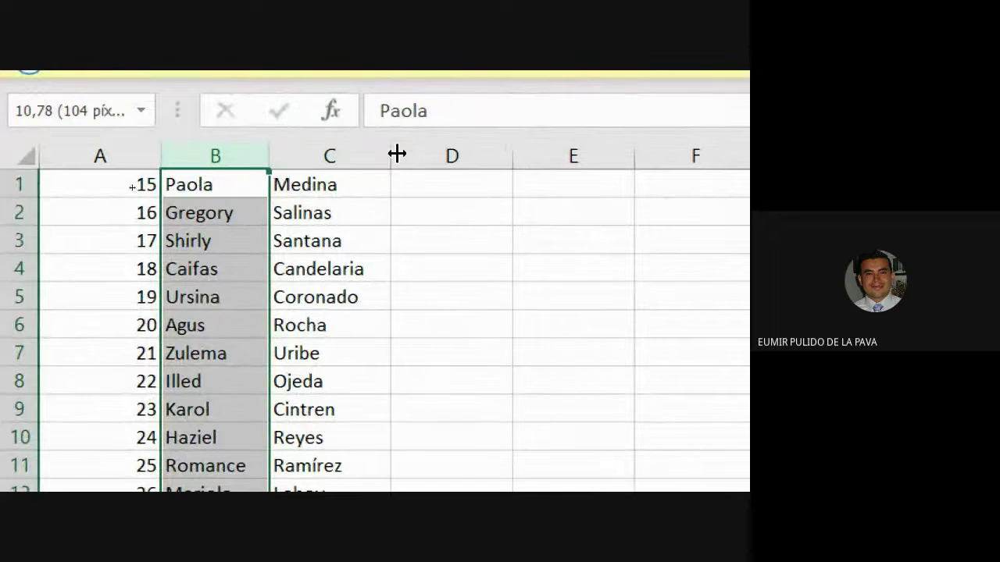
click(168, 326)
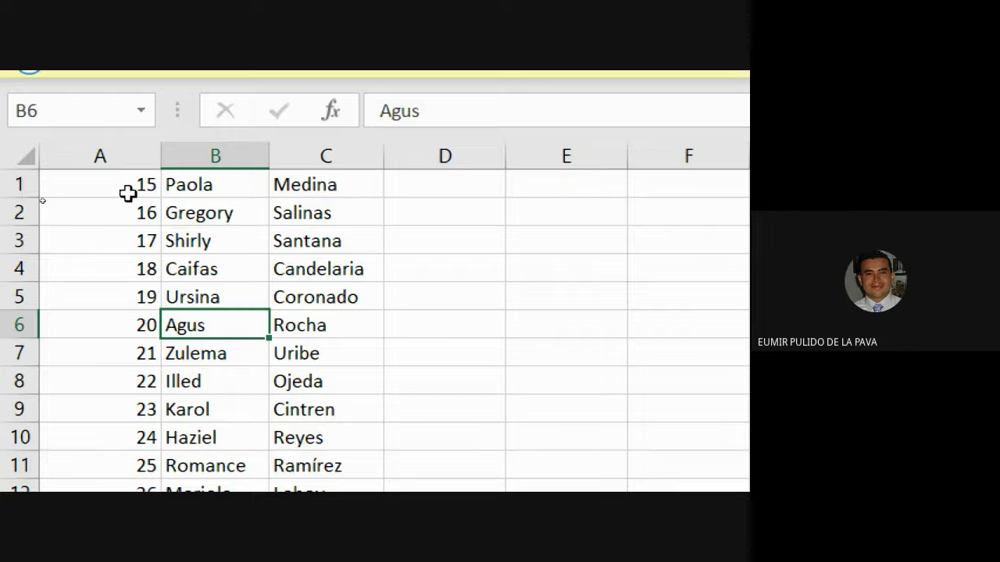
drag(127, 192, 118, 425)
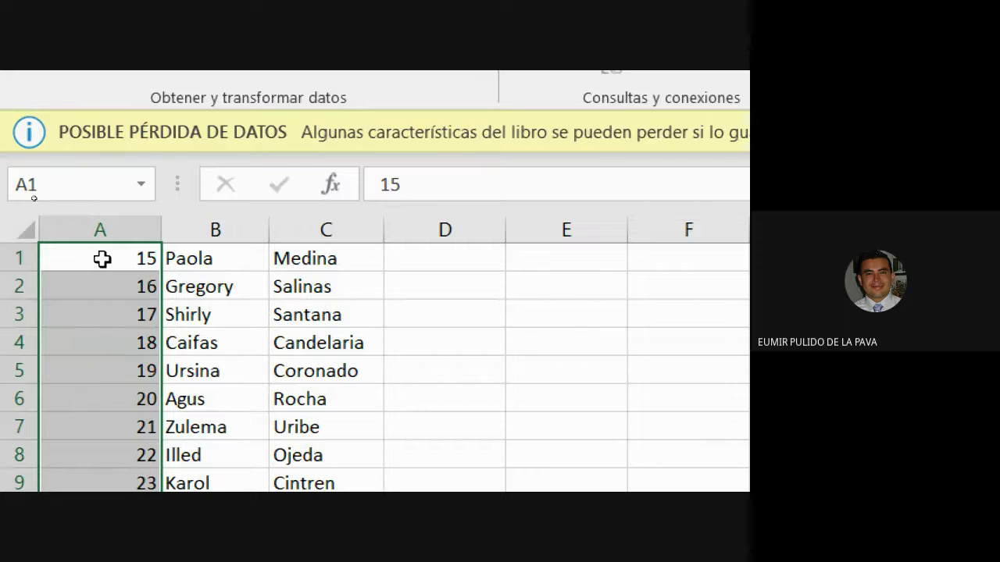
Step: Select column A and bring up the Personalizada number format category
click(111, 230)
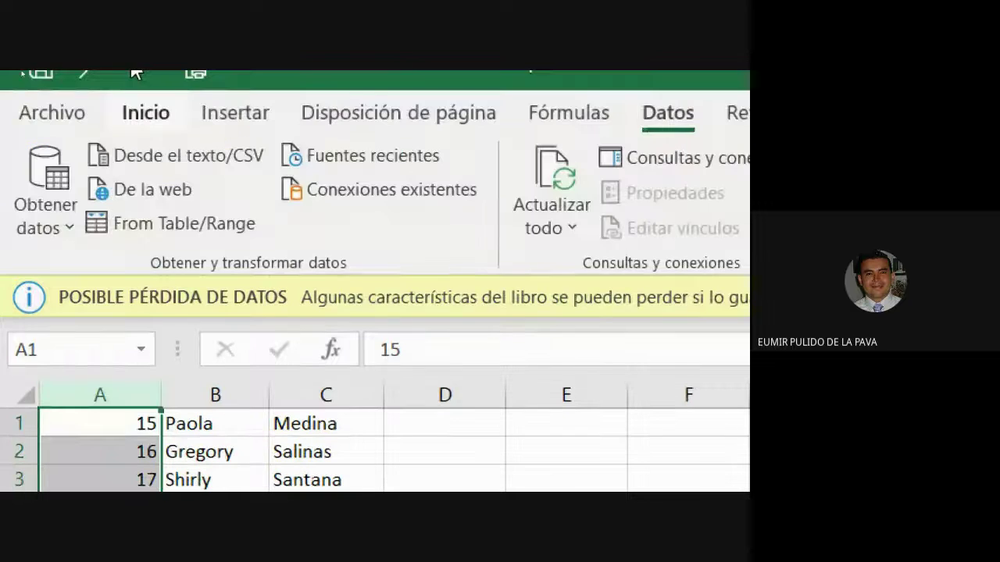
click(147, 116)
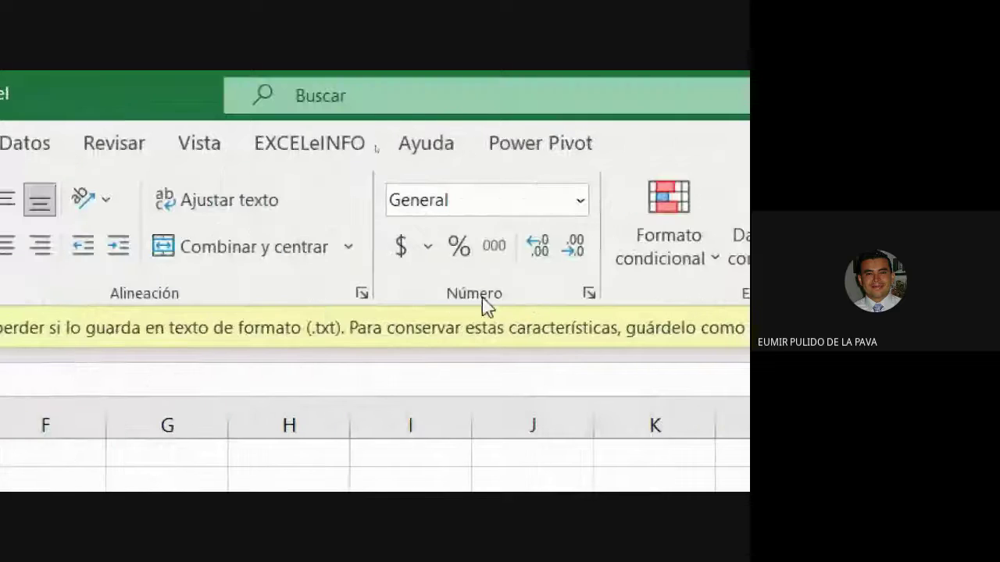
click(589, 294)
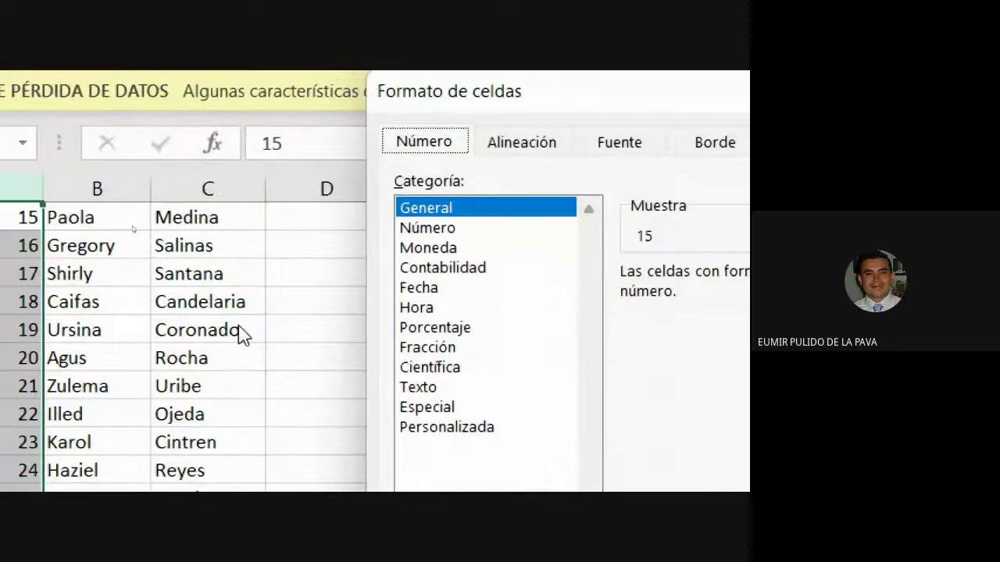
drag(457, 131, 286, 187)
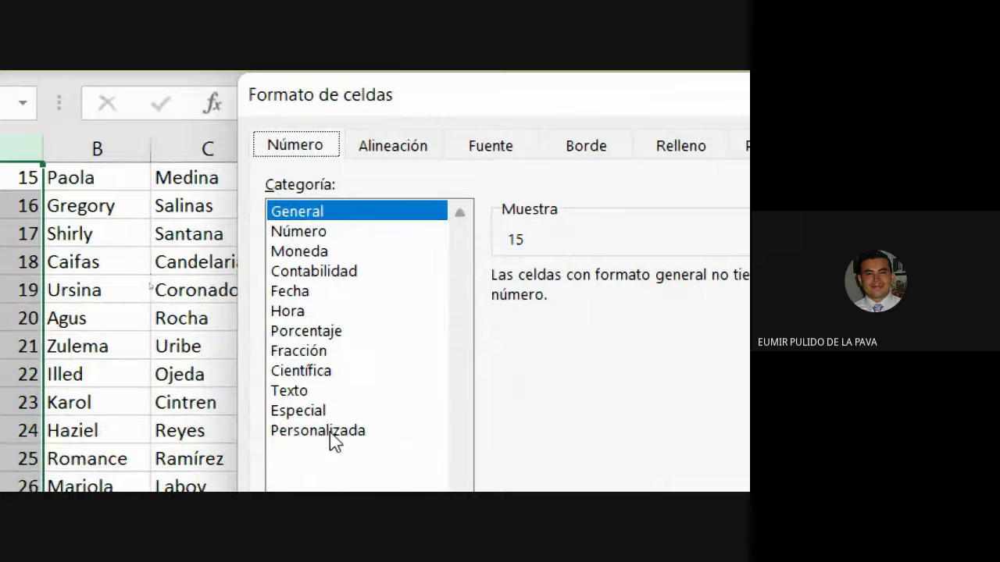
click(326, 434)
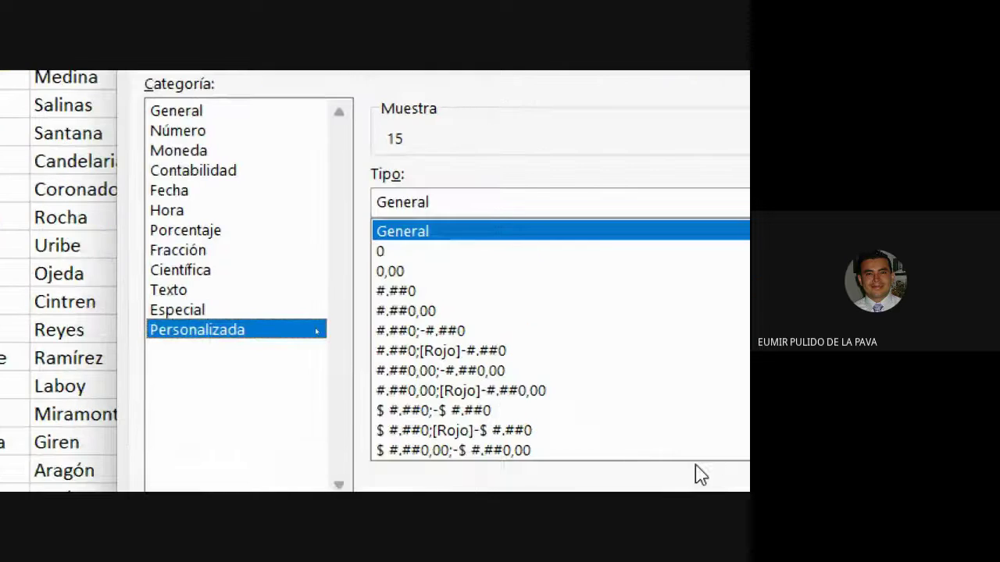
Step: Replace General with the custom format code 0000 and apply it to column A
drag(455, 204, 361, 204)
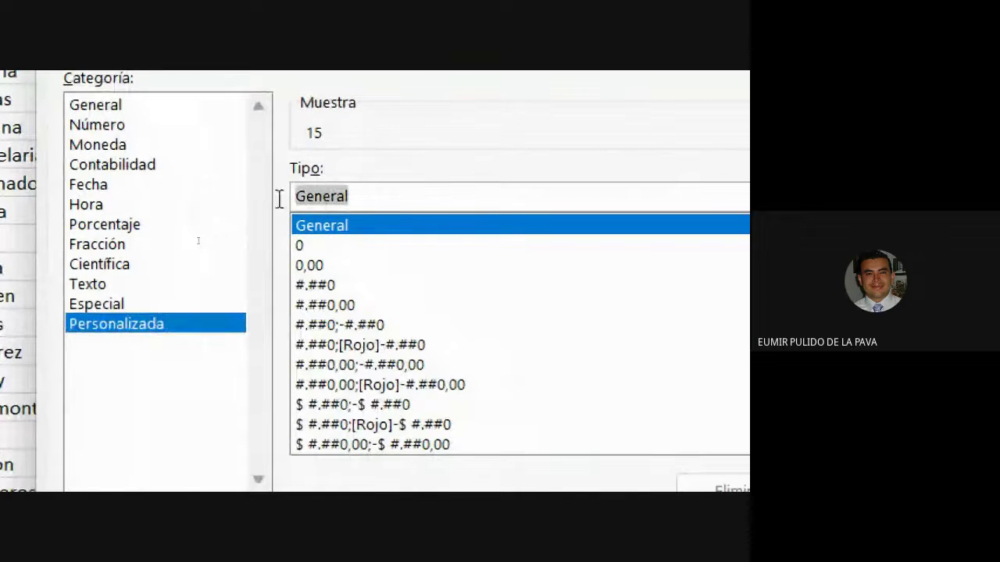
key(BackSpace)
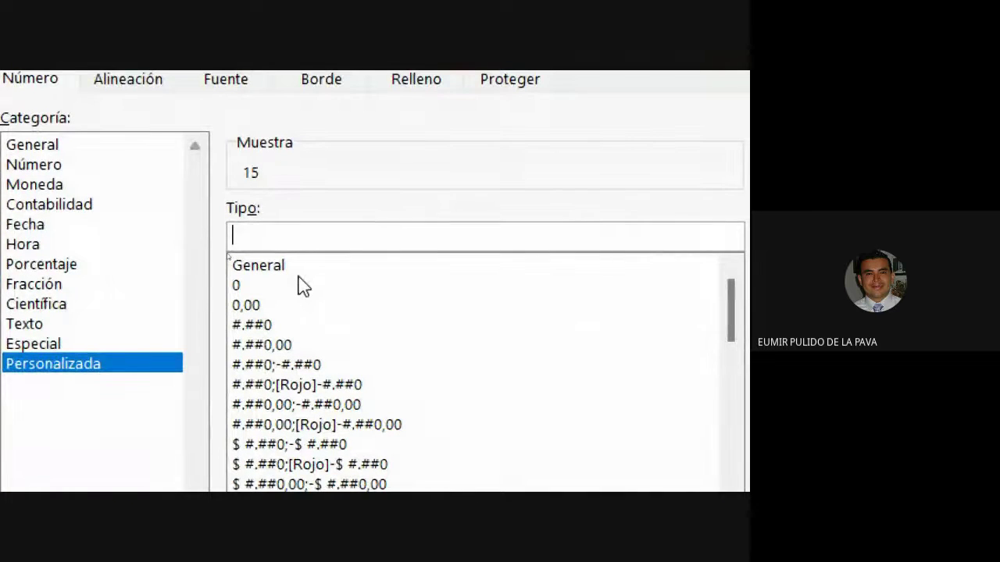
text(000)
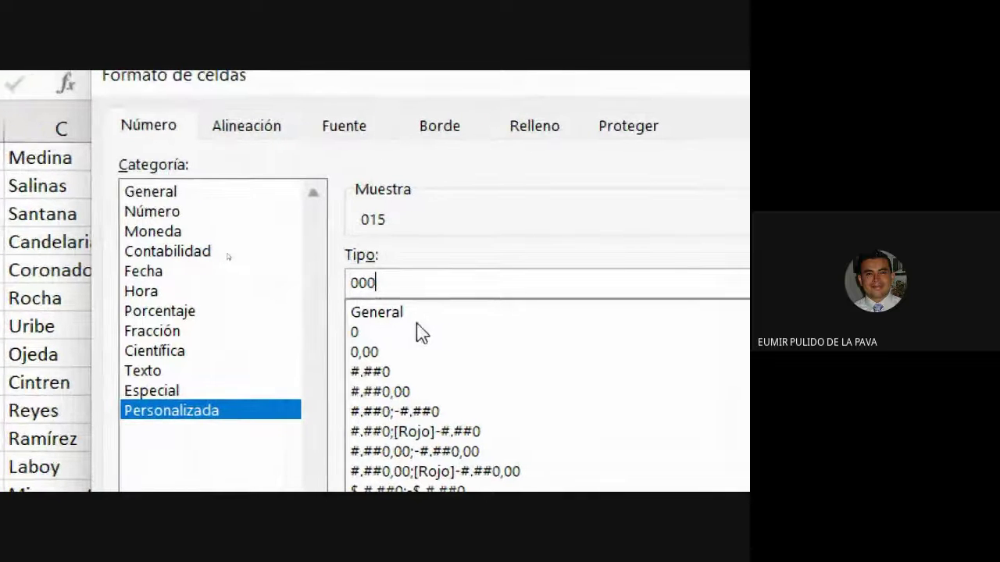
text(0)
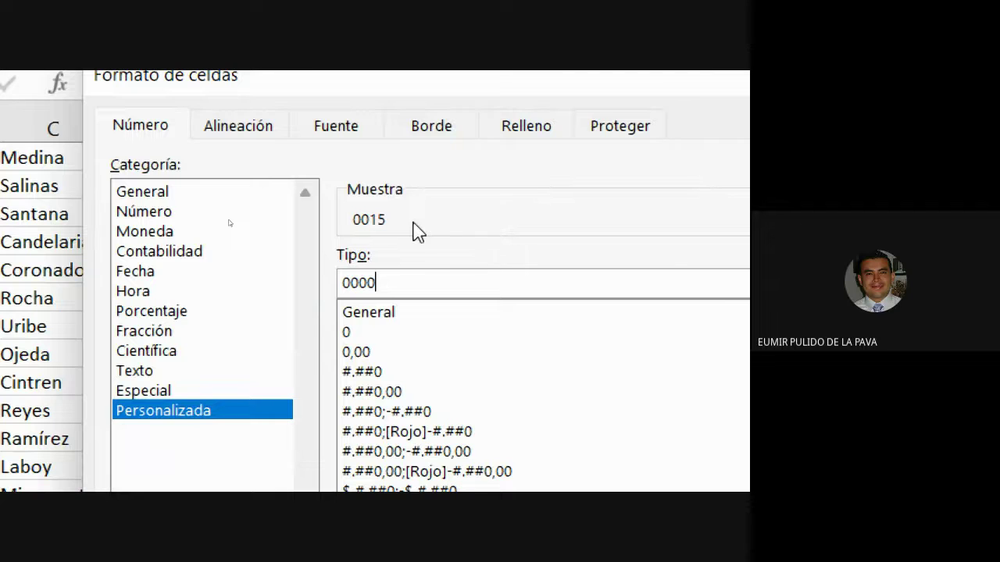
drag(352, 282, 379, 282)
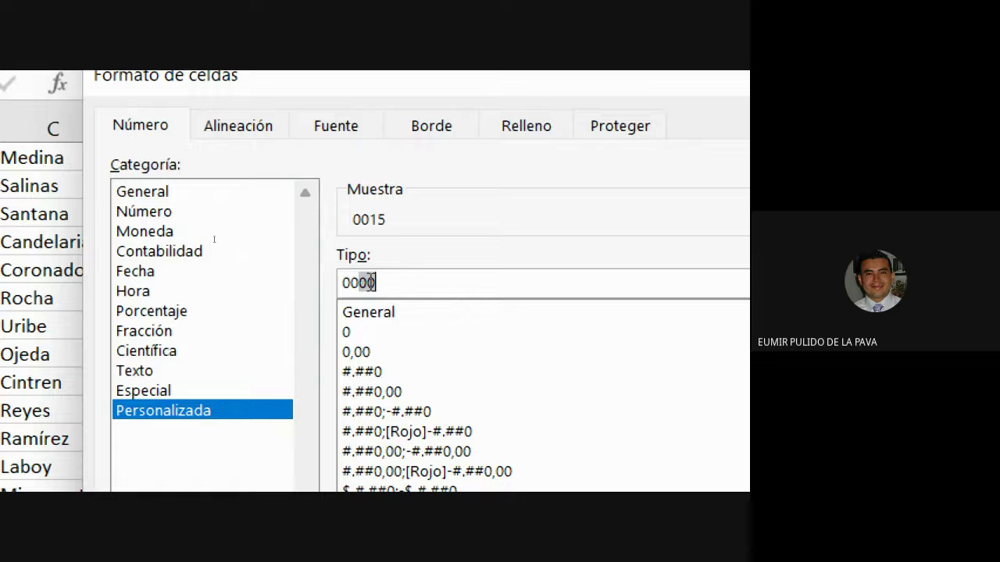
click(381, 283)
key(BackSpace)
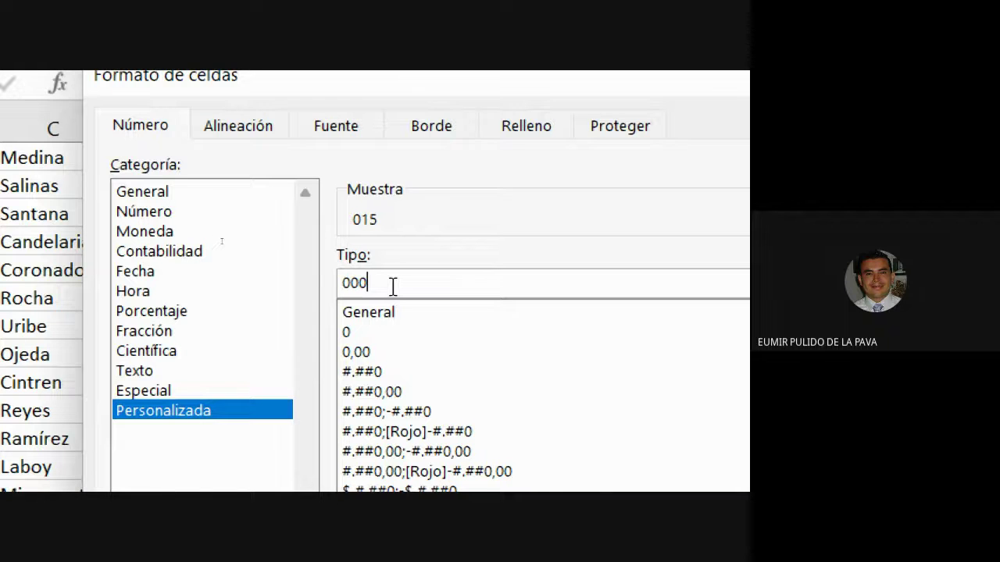
key(BackSpace)
text(#)
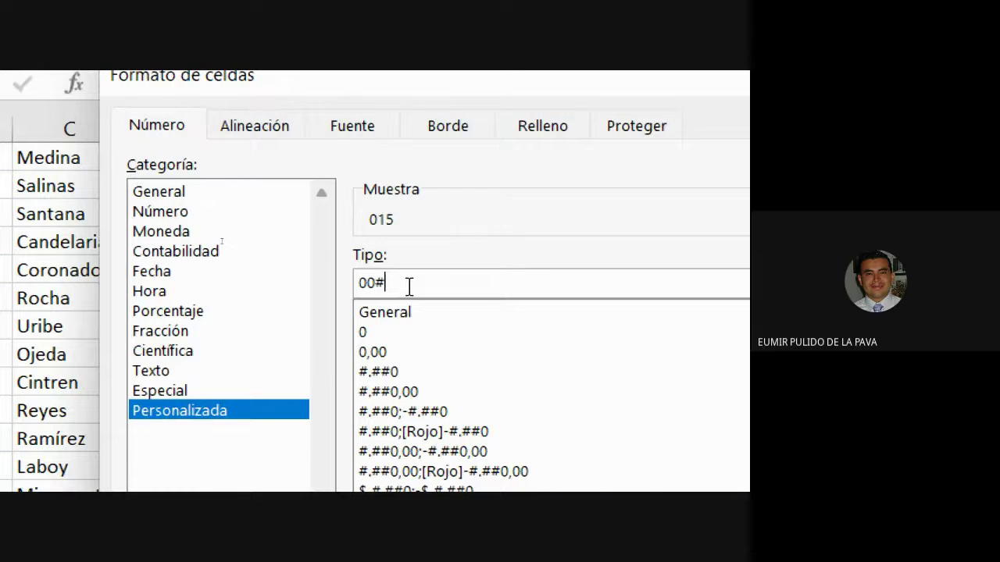
text(#)
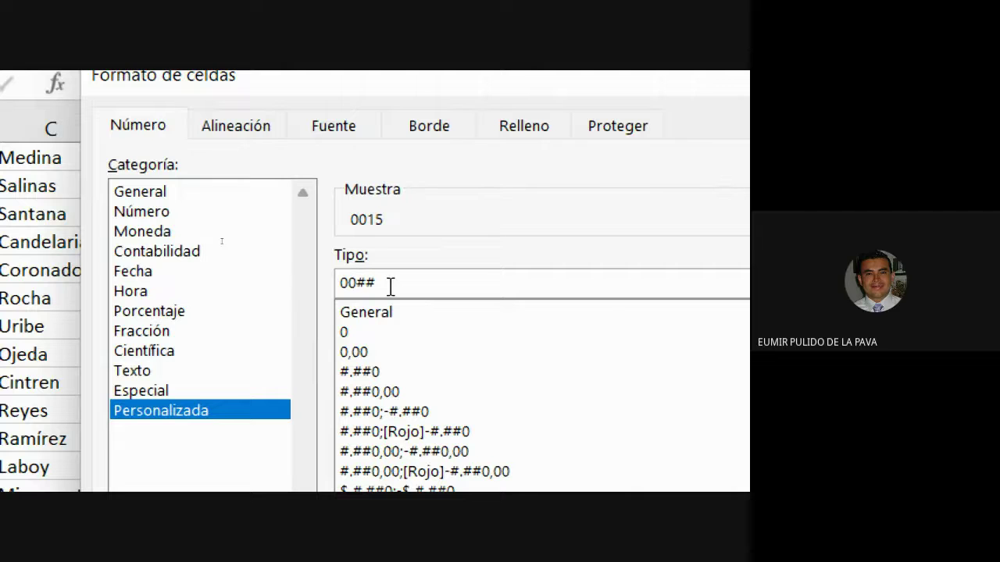
key(BackSpace)
key(BackSpace)
text(00)
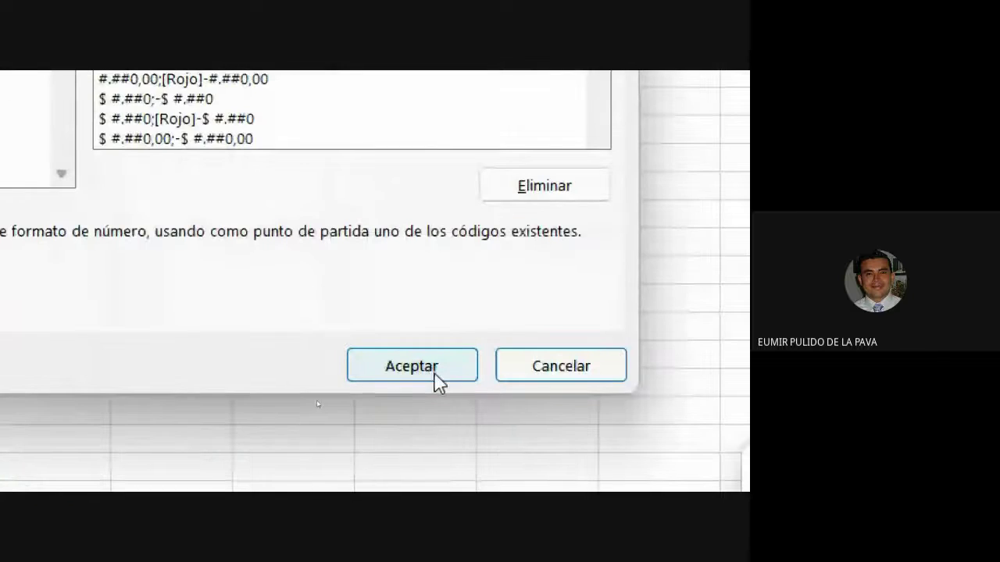
click(433, 371)
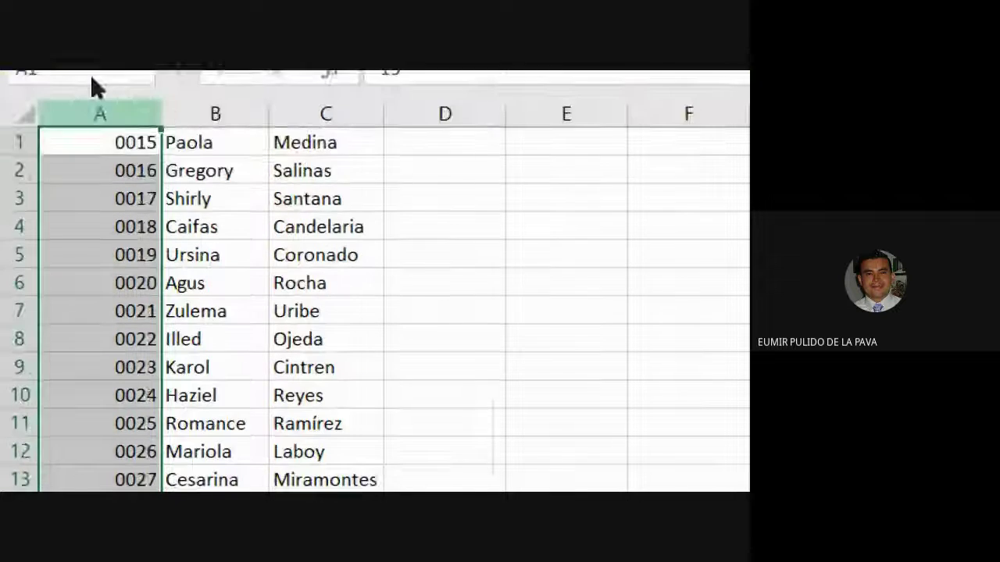
click(369, 364)
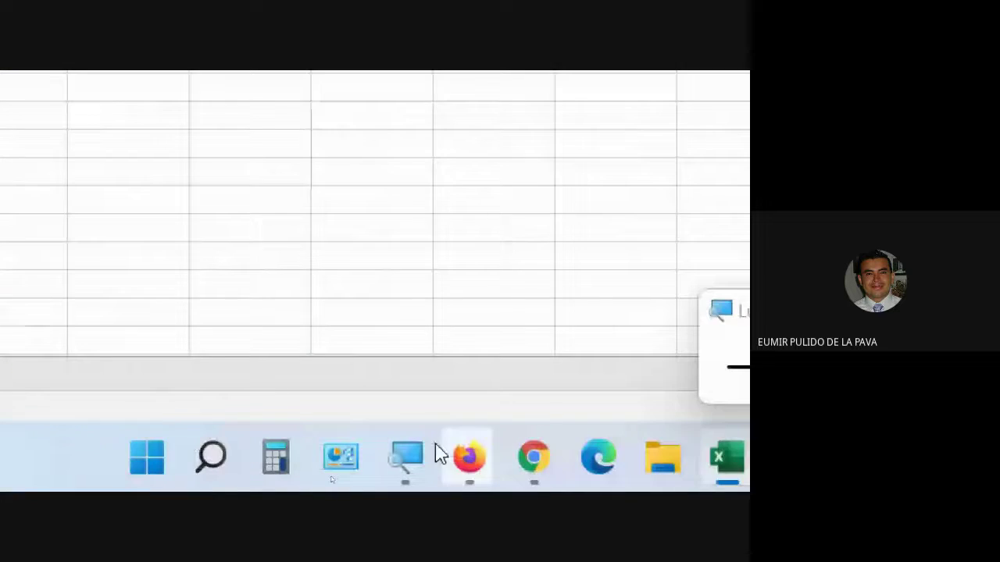
click(738, 367)
click(738, 367)
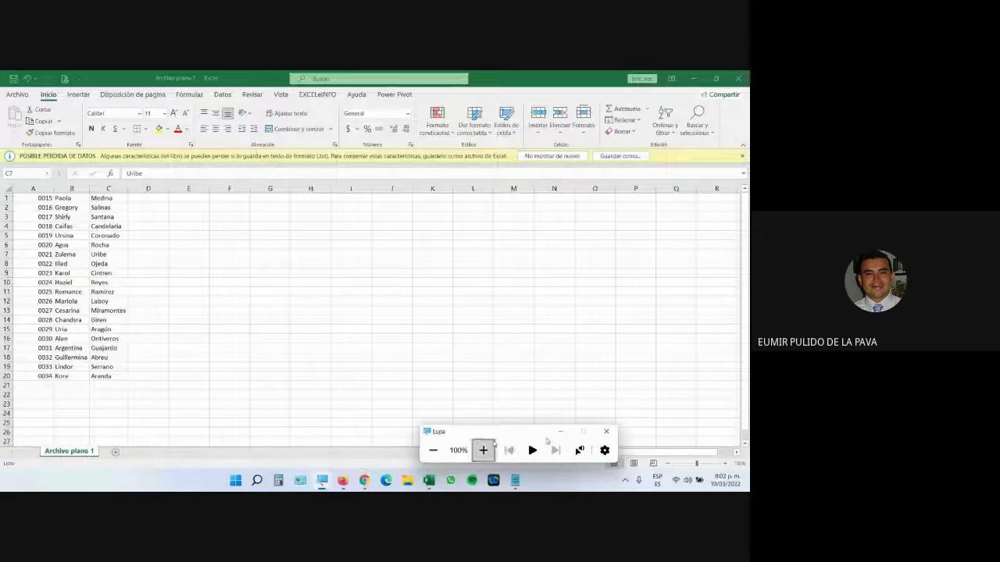
mouse_move(364, 479)
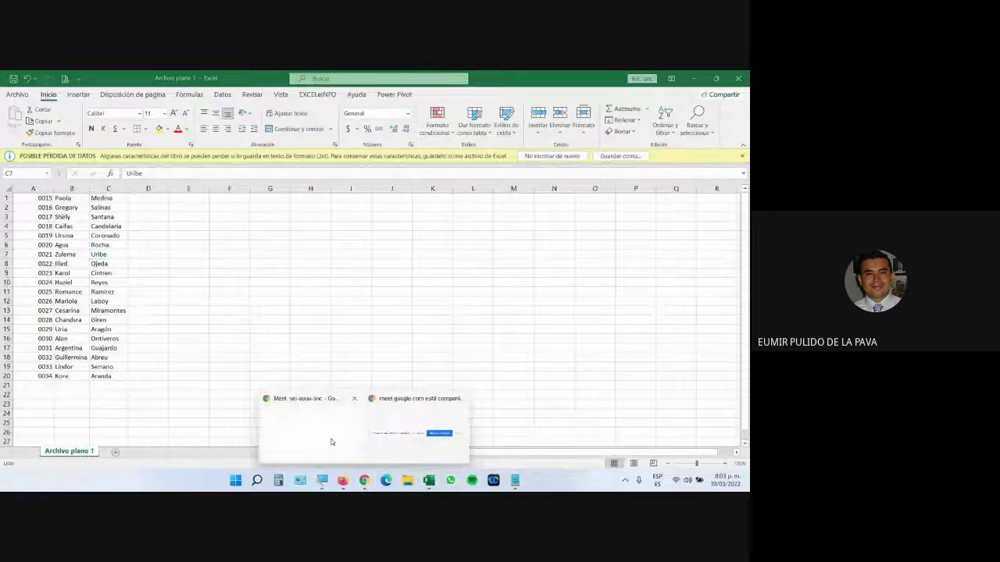
click(331, 442)
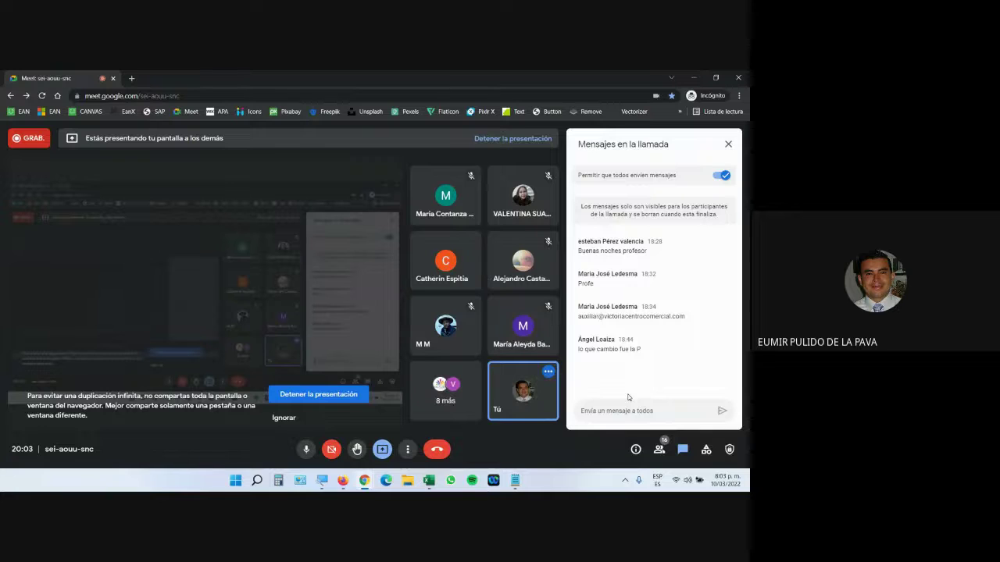
click(428, 481)
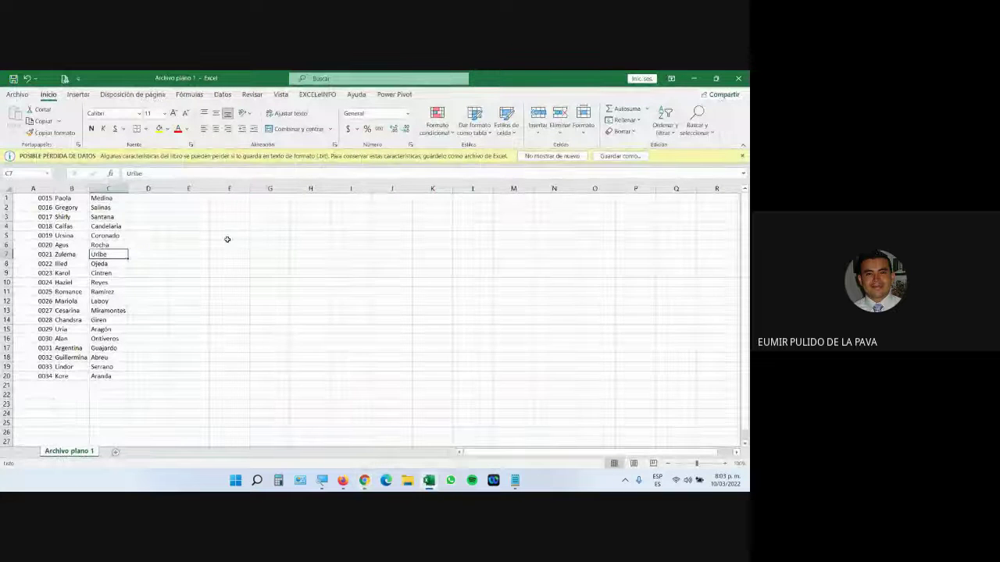
Step: Enter the test value OO15 in cell F5 and compare it with column A's codes
click(228, 236)
text(o)
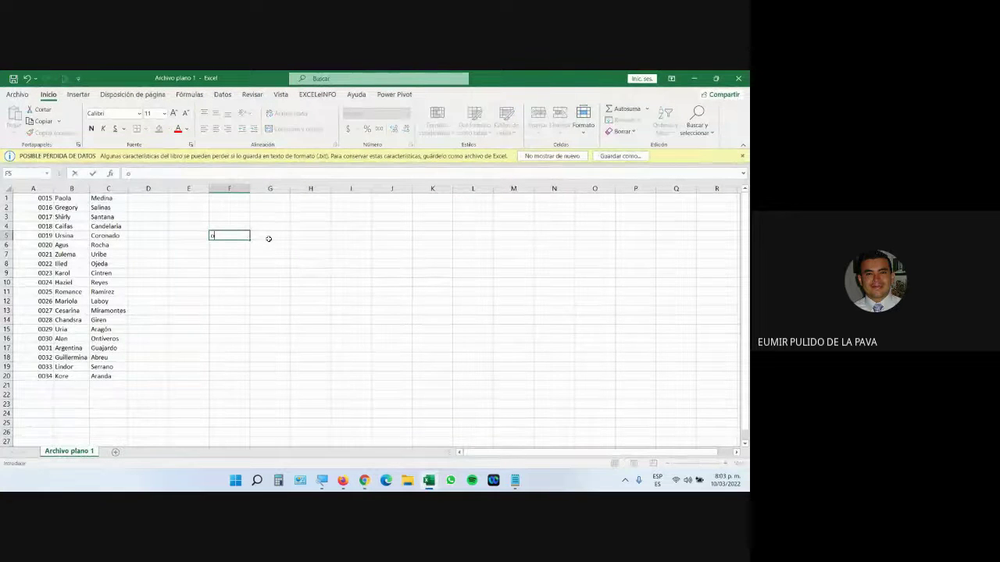
key(BackSpace)
text(OO15)
key(Return)
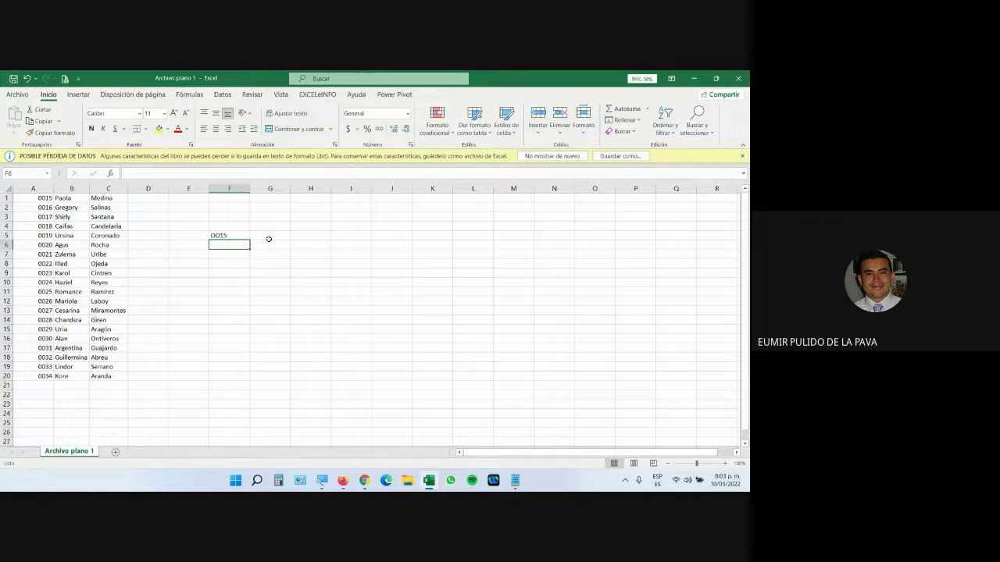
click(237, 239)
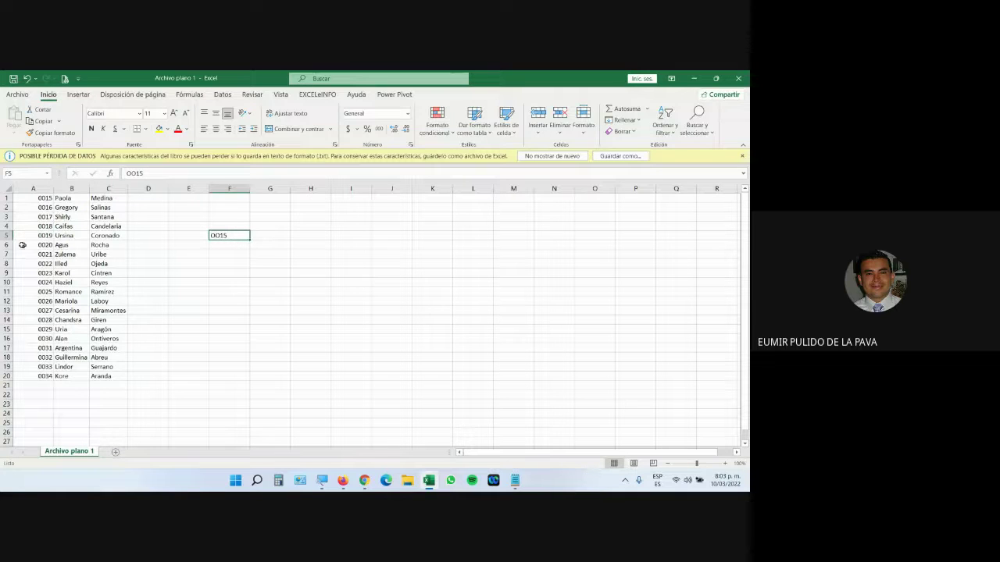
drag(49, 198, 43, 377)
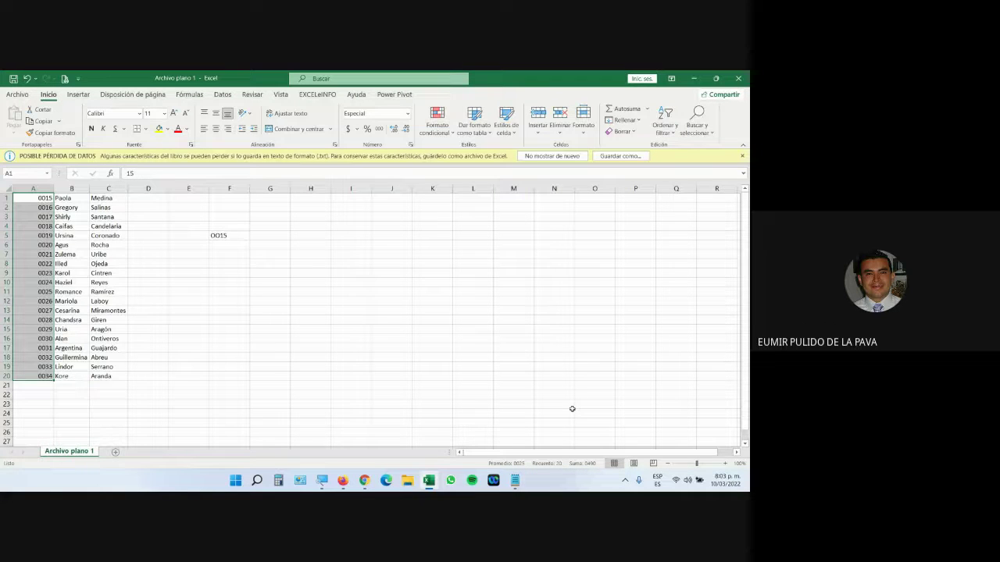
Step: Enter OO16 in cell F6, check A1, then return to the Google Meet call
click(233, 246)
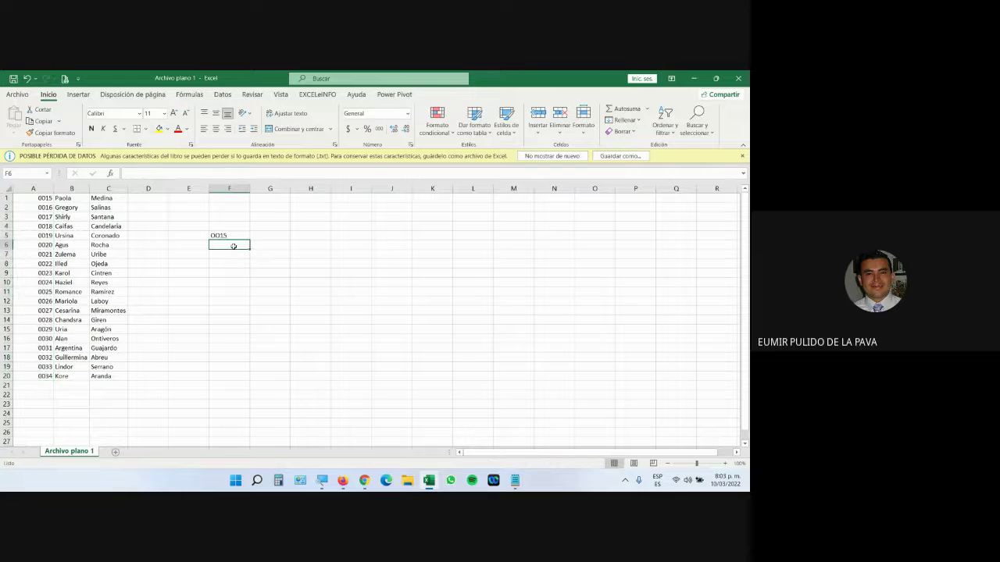
text(OO16)
key(Return)
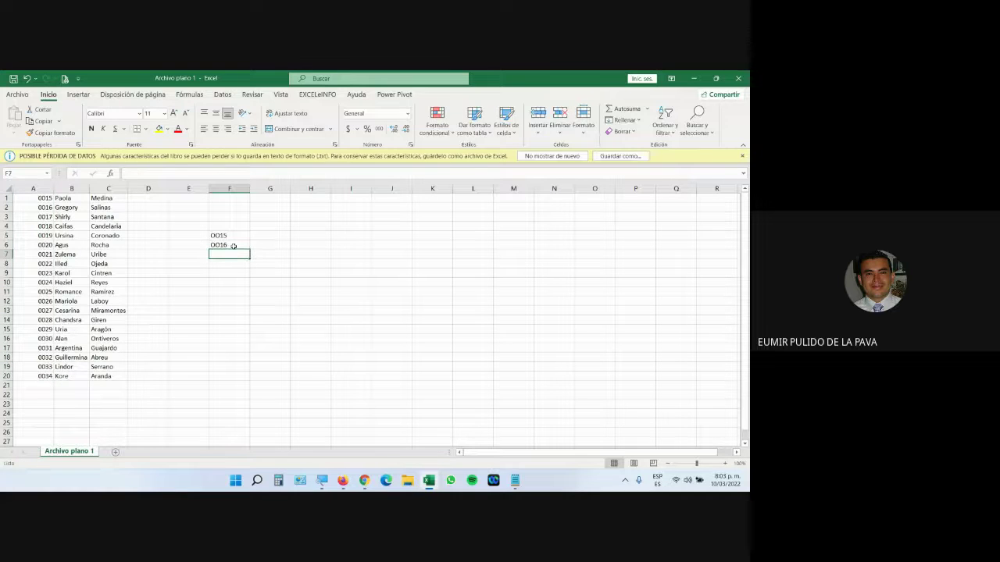
drag(235, 235, 235, 245)
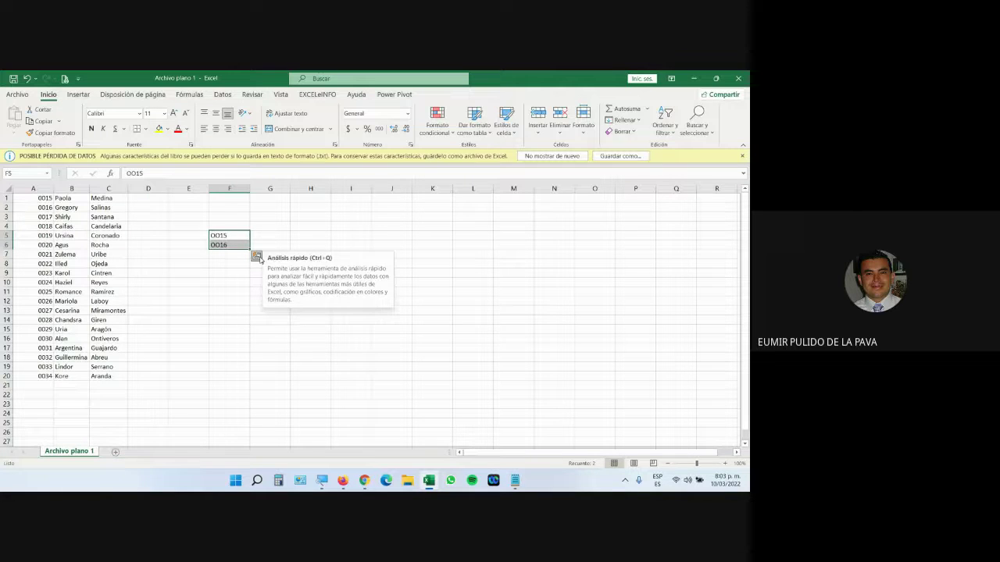
click(23, 197)
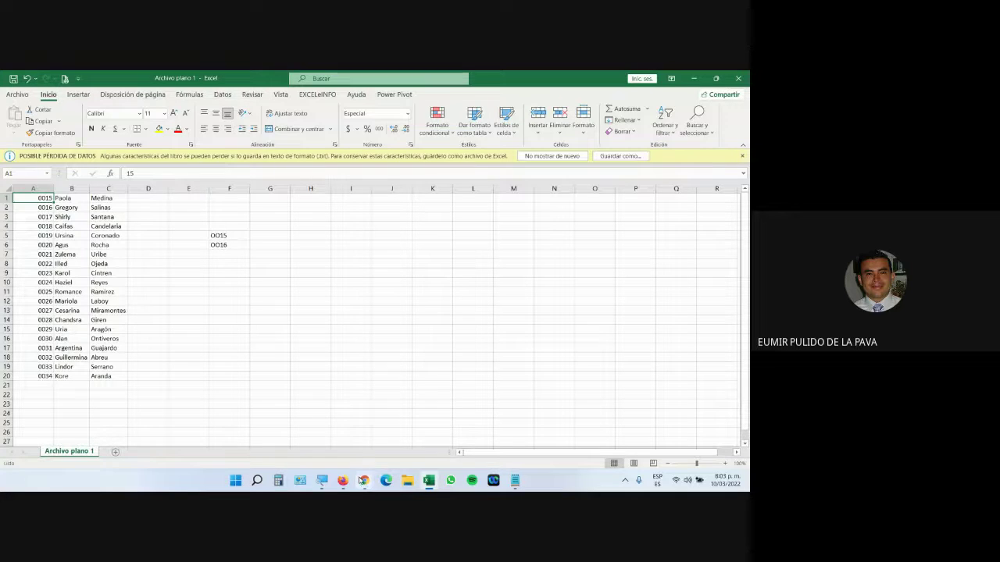
mouse_move(364, 479)
click(331, 452)
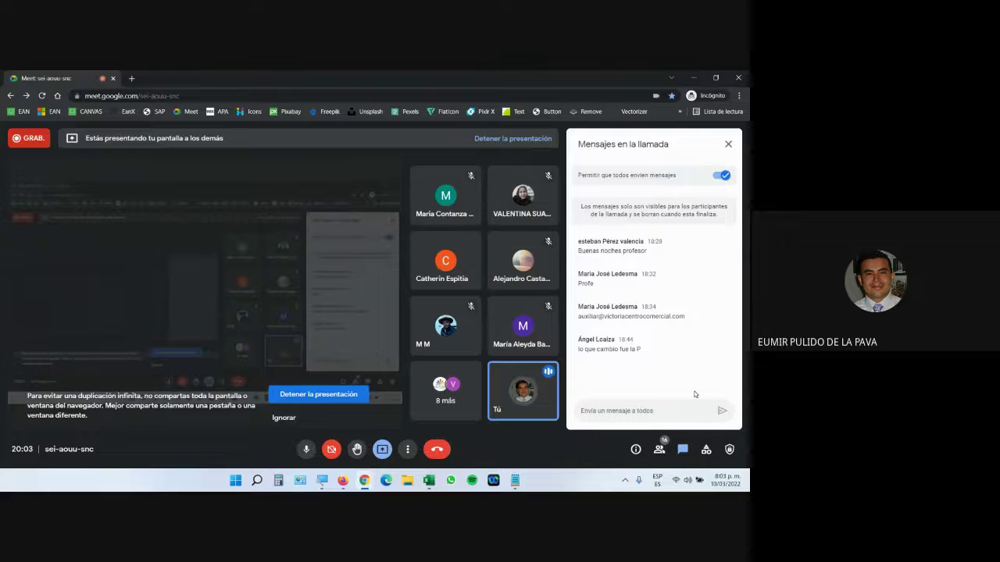